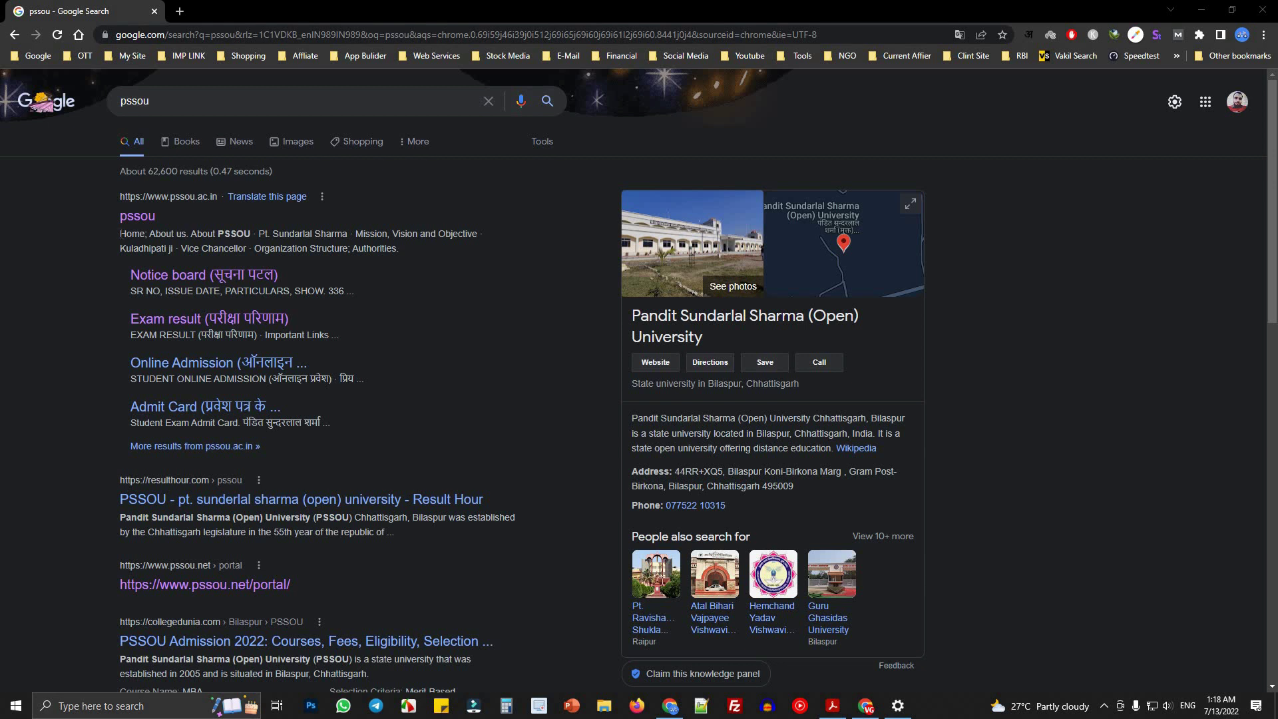
- Bring up the link options for the pssou.net/portal result in the pssou search results
{"action": "left_click_drag", "start_coordinate": [120, 233], "coordinate": [411, 257]}
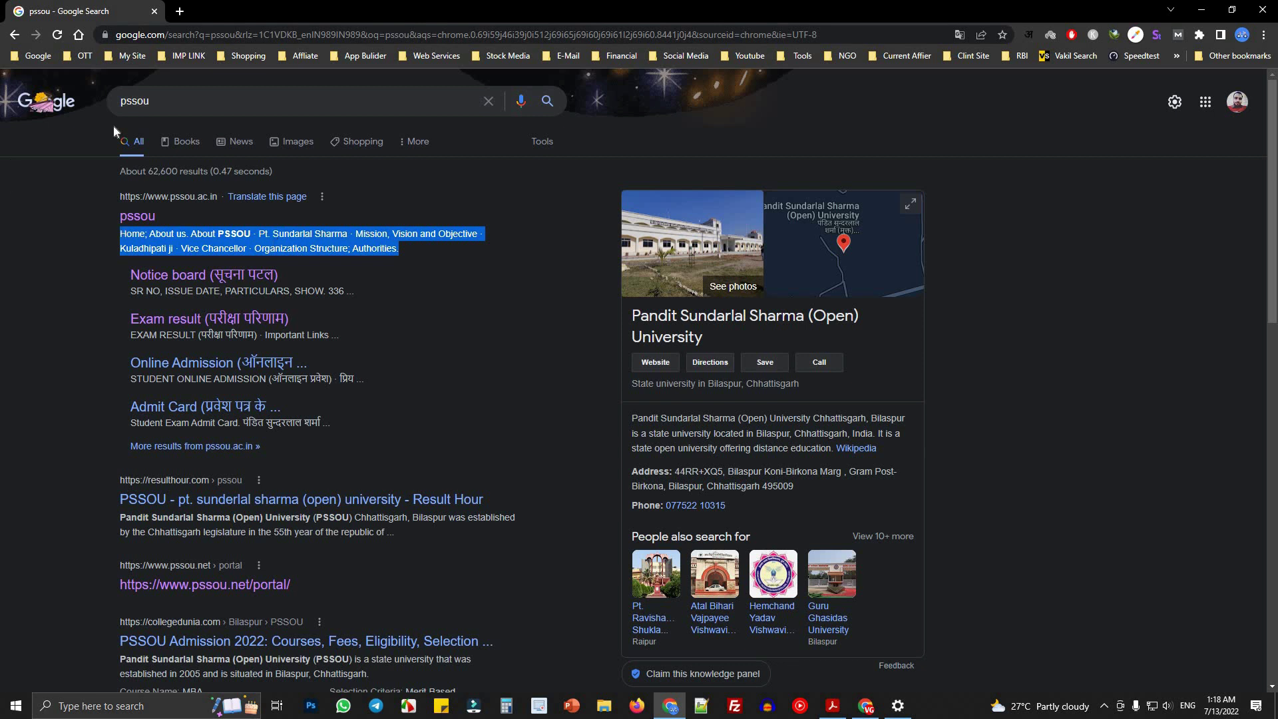
{"action": "left_click", "coordinate": [184, 104]}
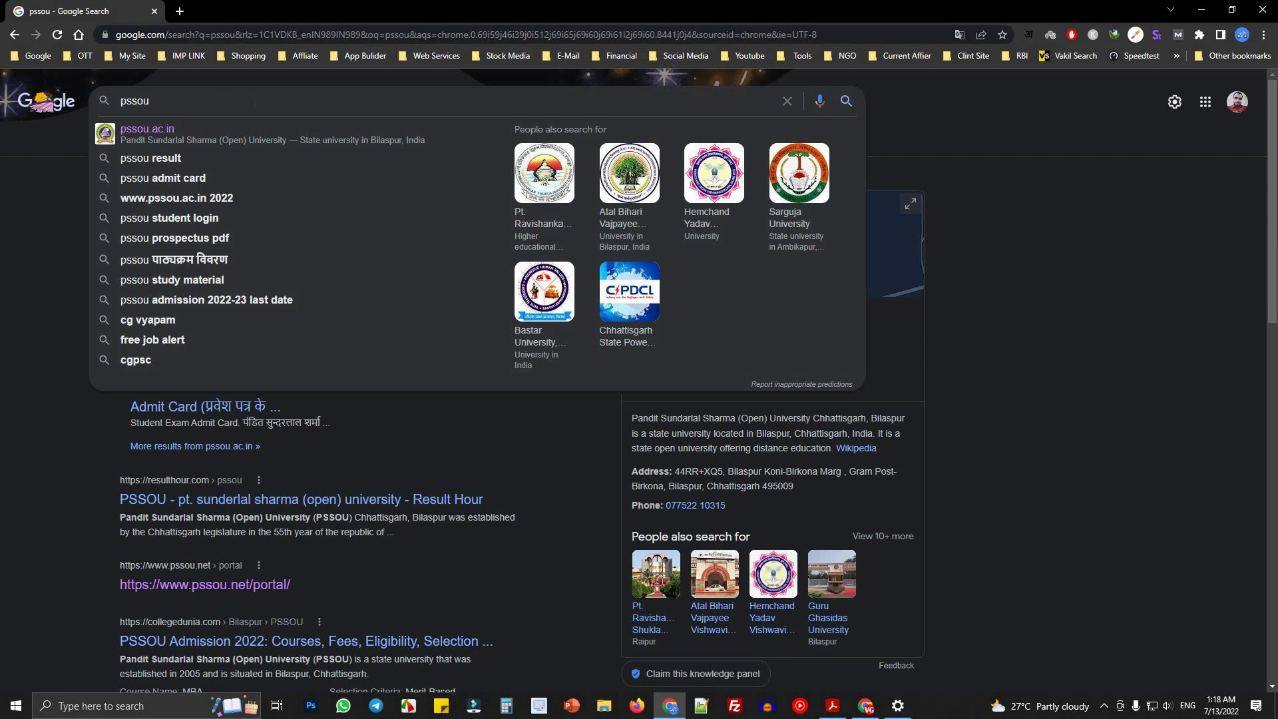
{"action": "left_click", "coordinate": [33, 259]}
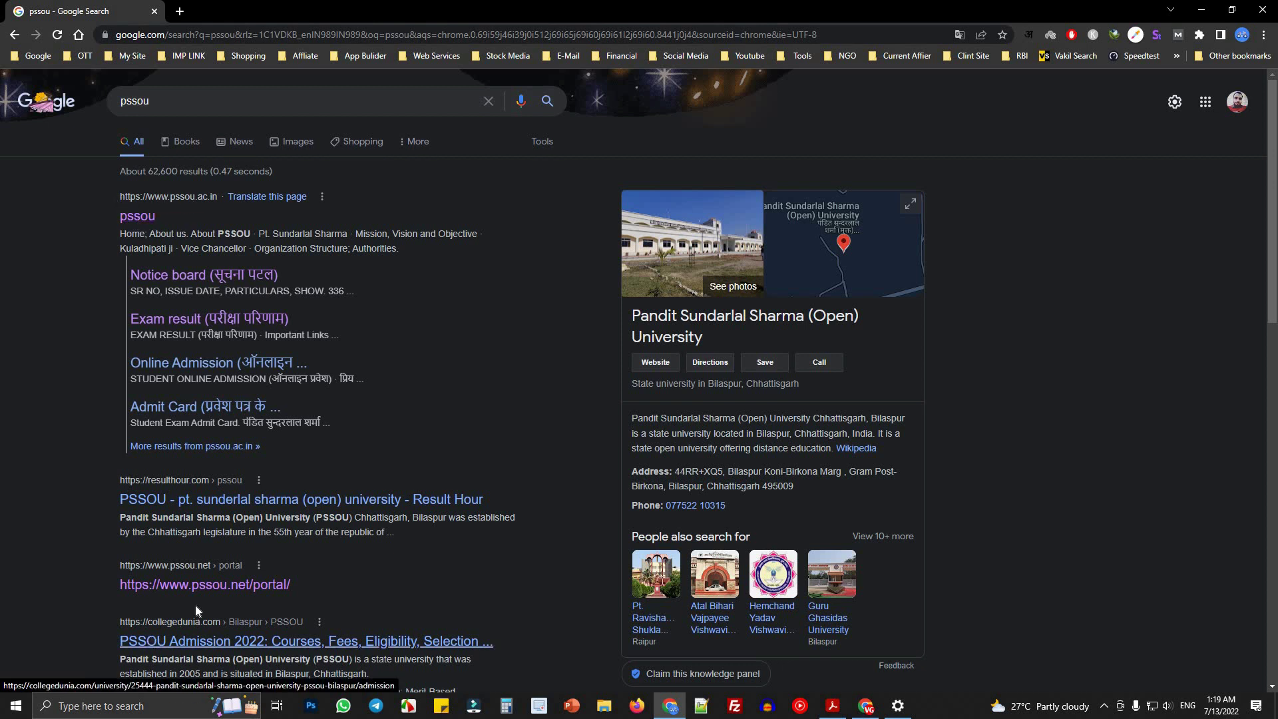
{"action": "right_click", "coordinate": [211, 584]}
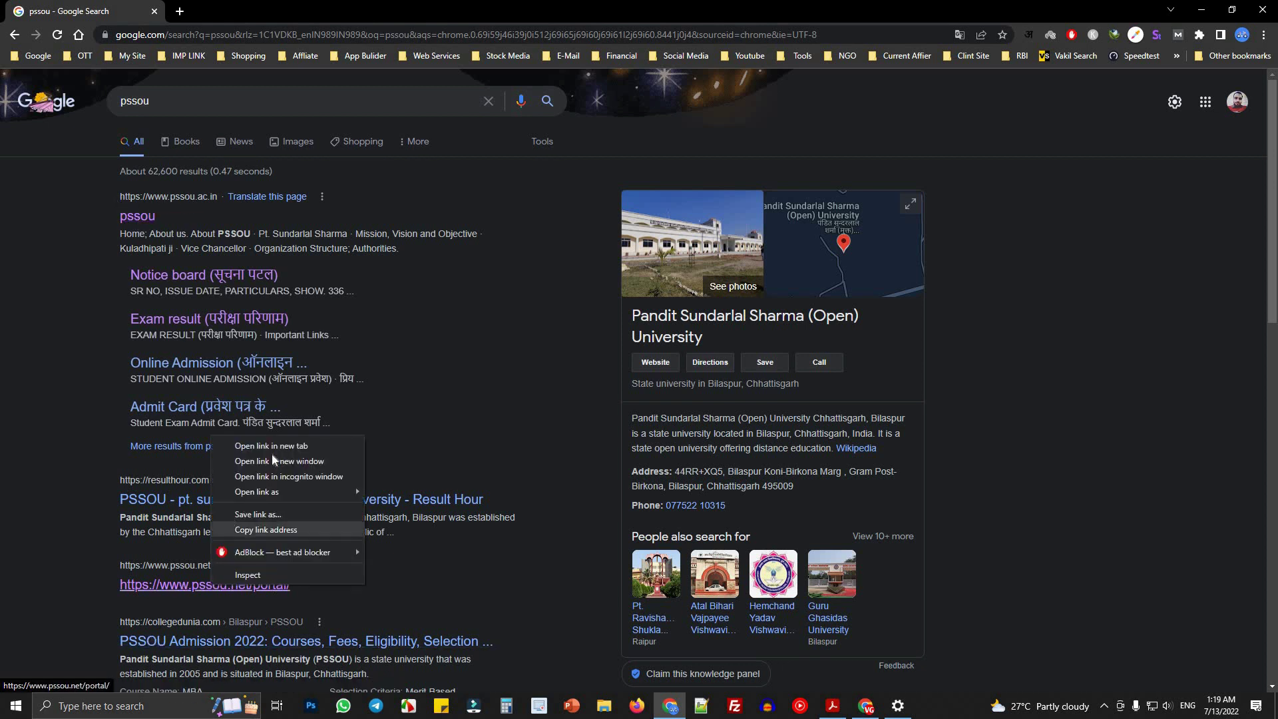
- Open the pssou.net portal in a new tab and the pssou.ac.in site, then return to the home page
{"action": "left_click", "coordinate": [253, 446]}
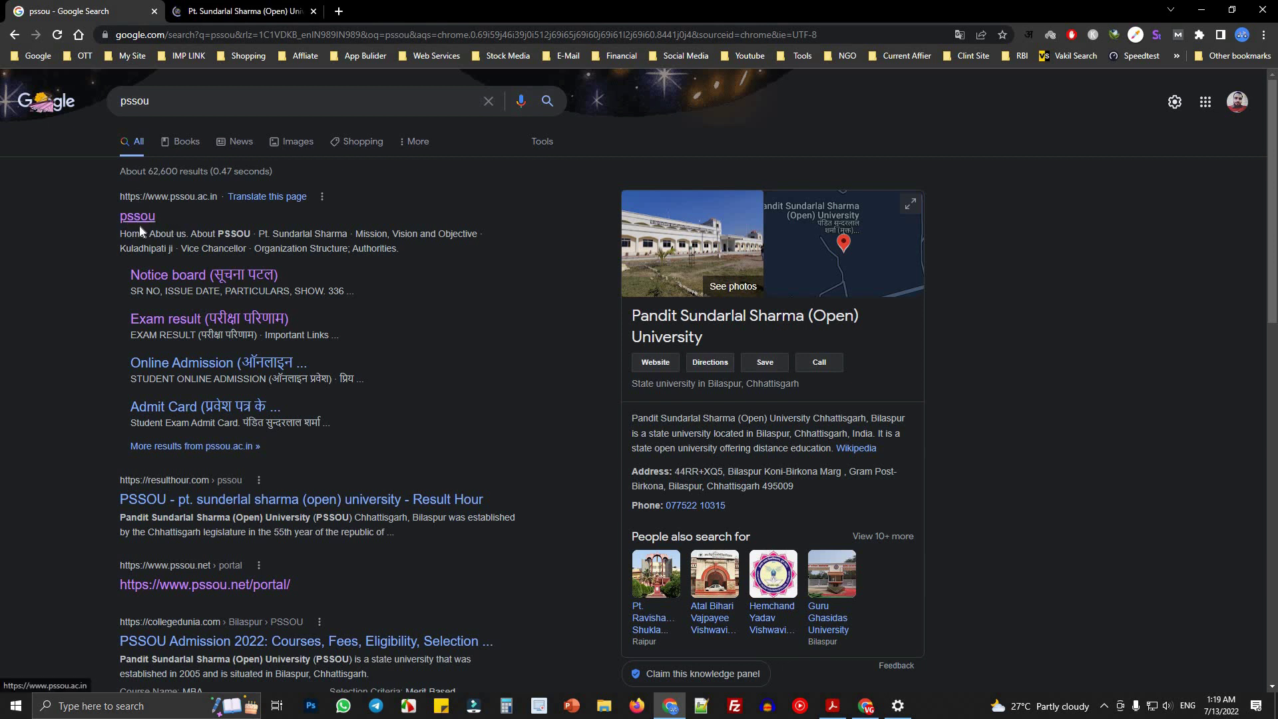
{"action": "left_click", "coordinate": [138, 217]}
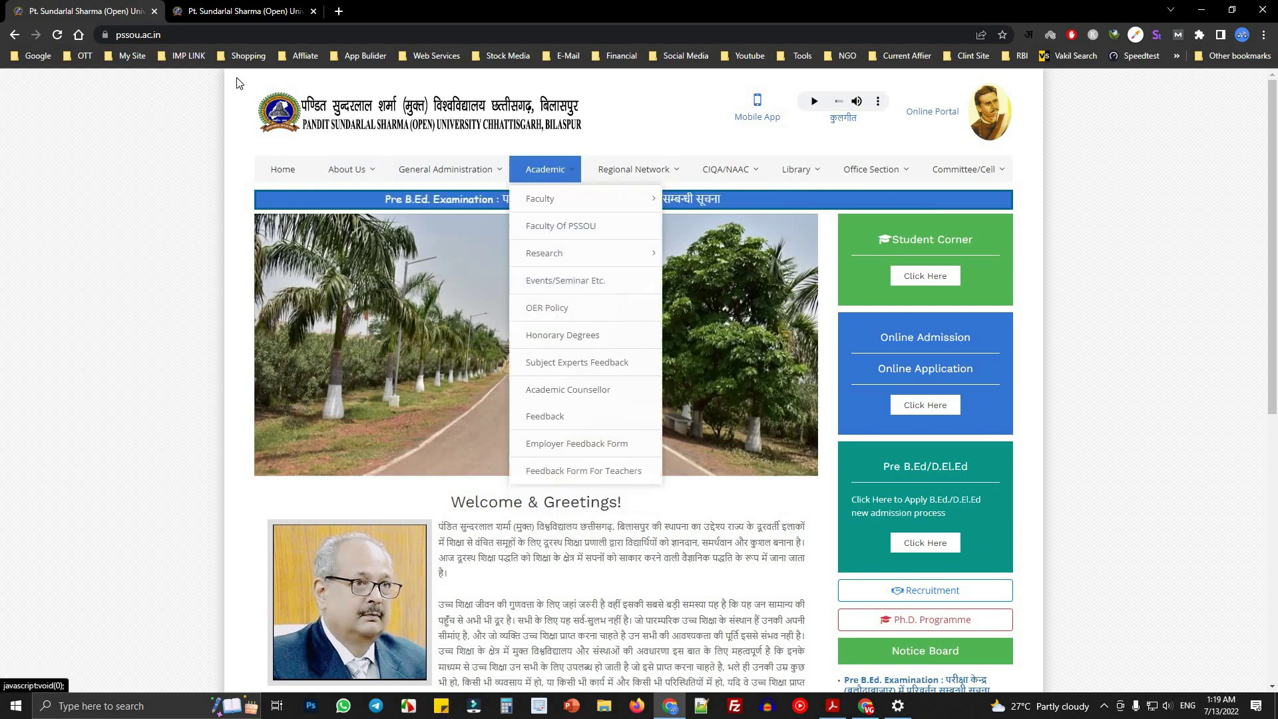
{"action": "left_click", "coordinate": [223, 8]}
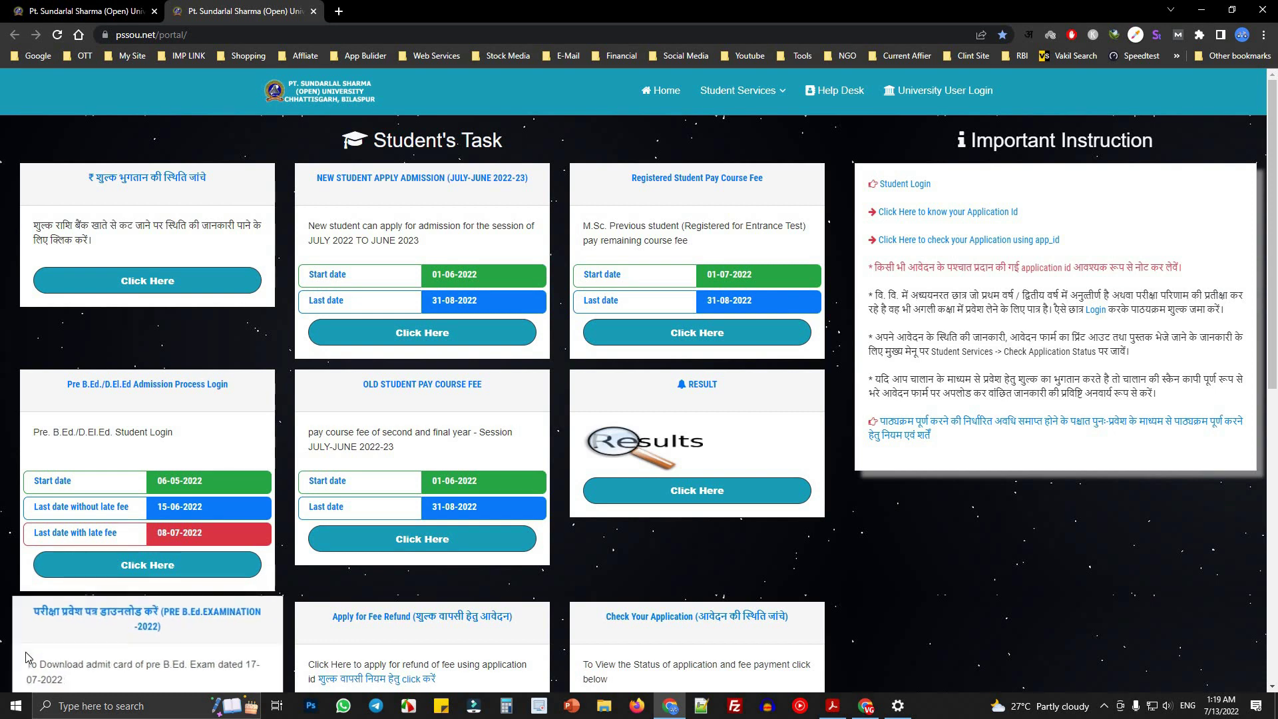
{"action": "left_click", "coordinate": [36, 7]}
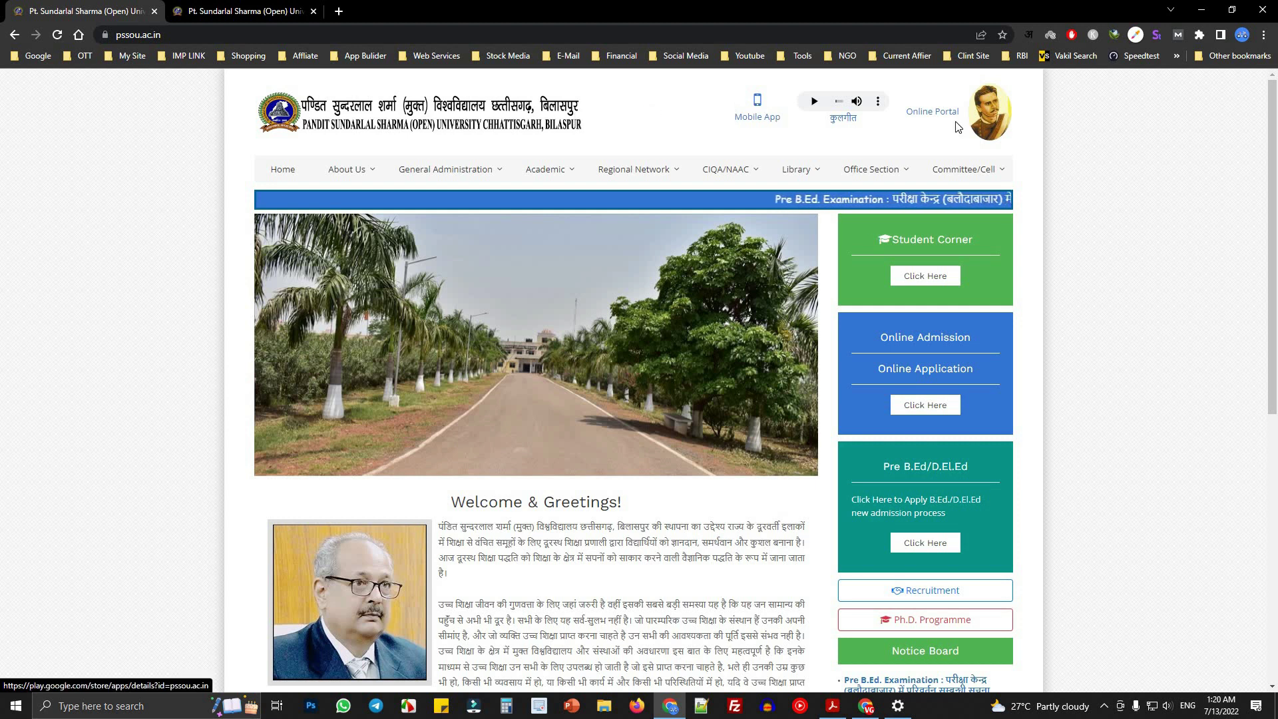
{"action": "scroll", "coordinate": [1005, 348], "scroll_direction": "down", "scroll_amount": 5}
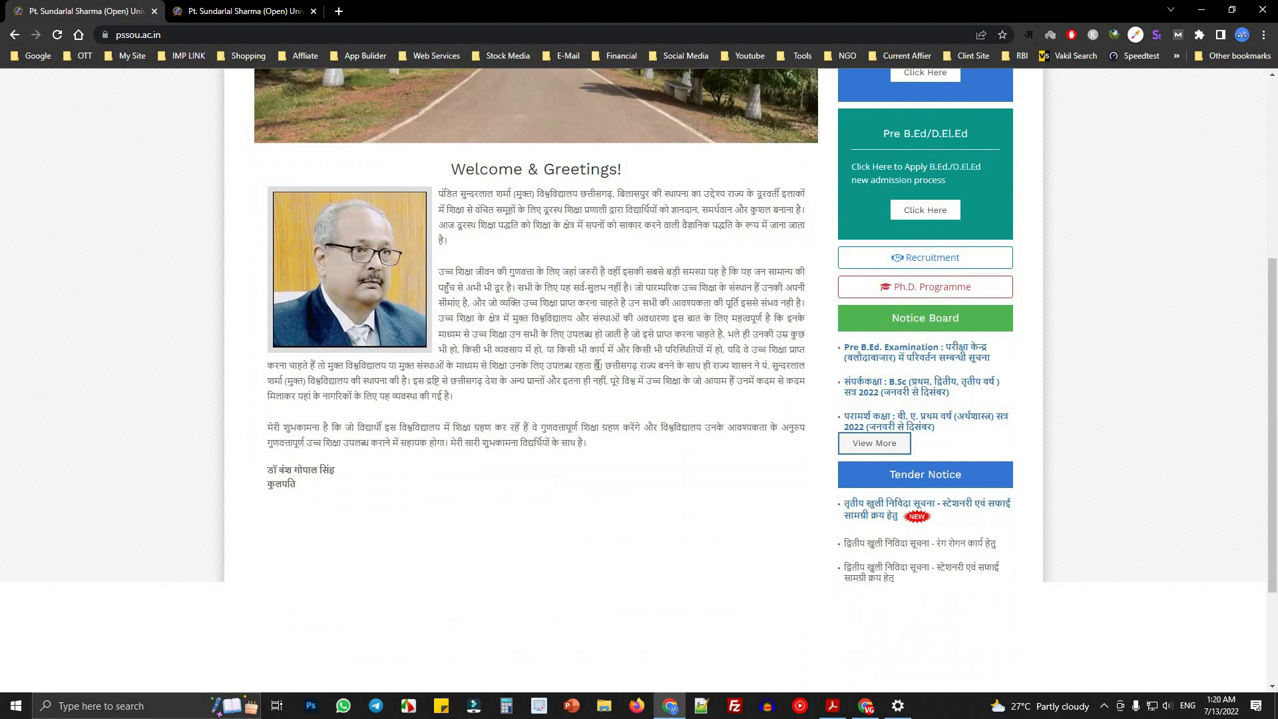
{"action": "left_click_drag", "start_coordinate": [885, 320], "coordinate": [1017, 320]}
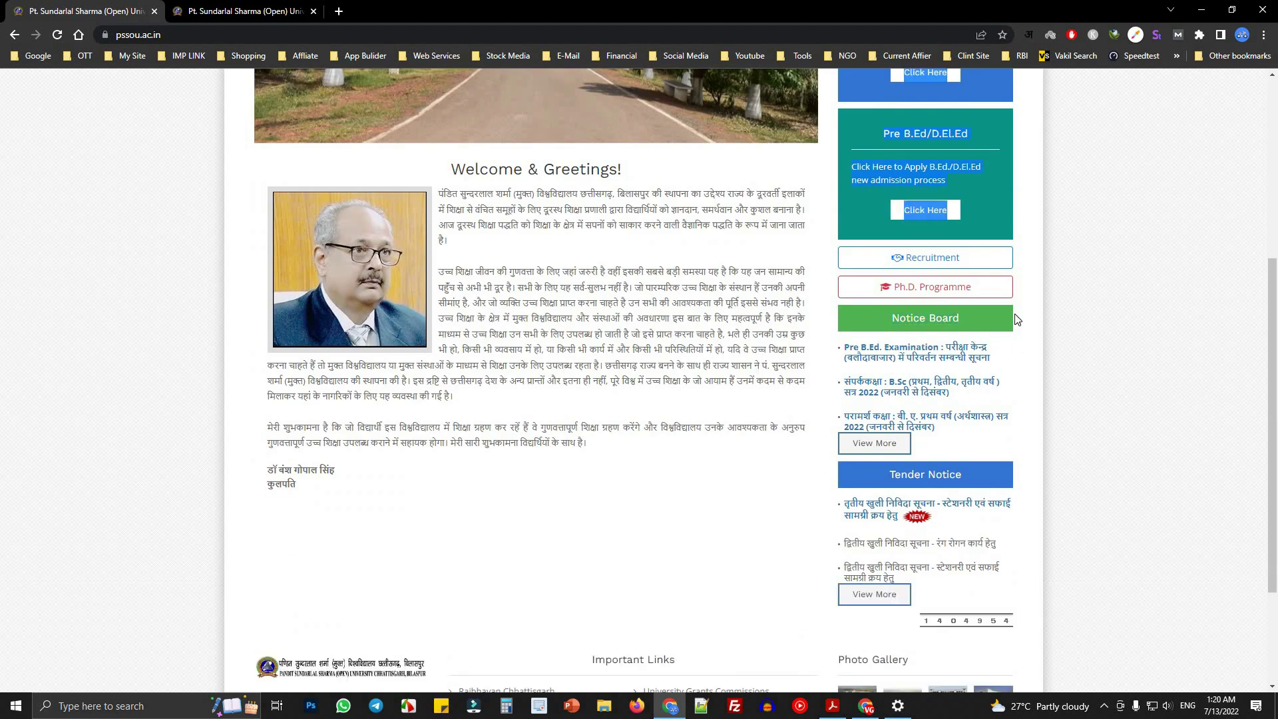
{"action": "left_click", "coordinate": [887, 444]}
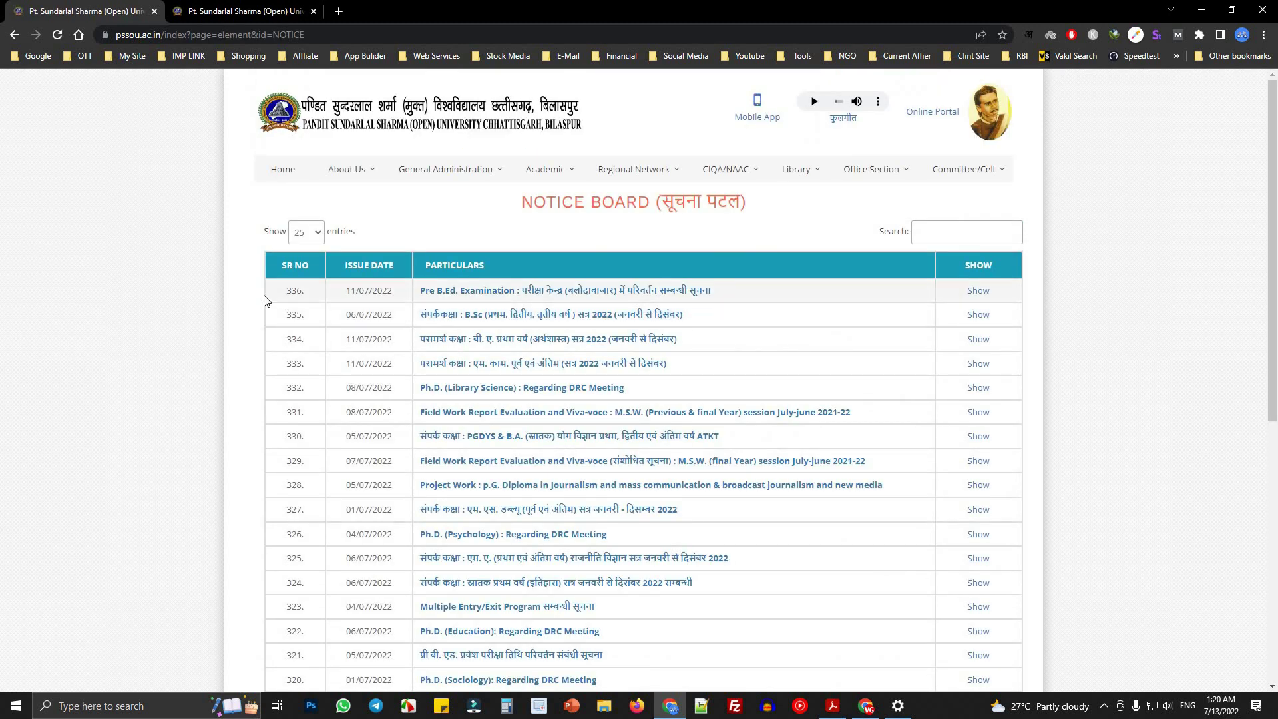
{"action": "scroll", "coordinate": [928, 356], "scroll_direction": "down", "scroll_amount": 7}
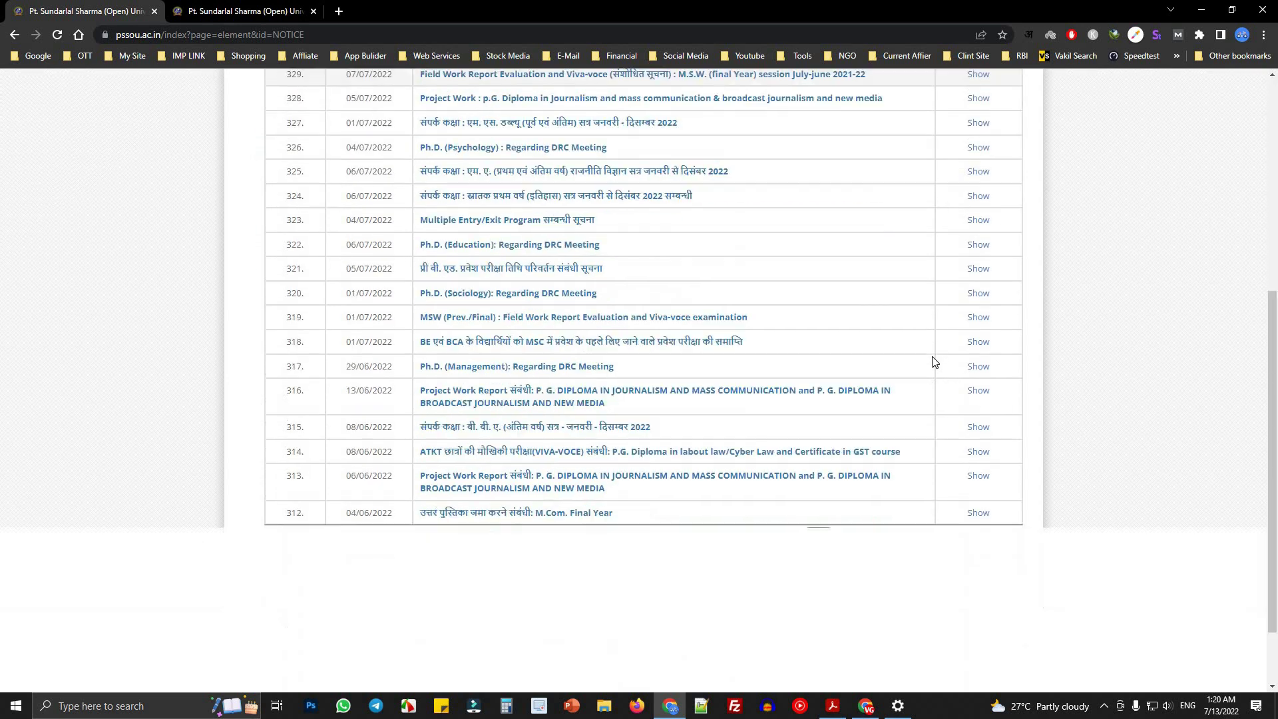
{"action": "scroll", "coordinate": [505, 300], "scroll_direction": "up", "scroll_amount": 8}
{"action": "left_click", "coordinate": [283, 169]}
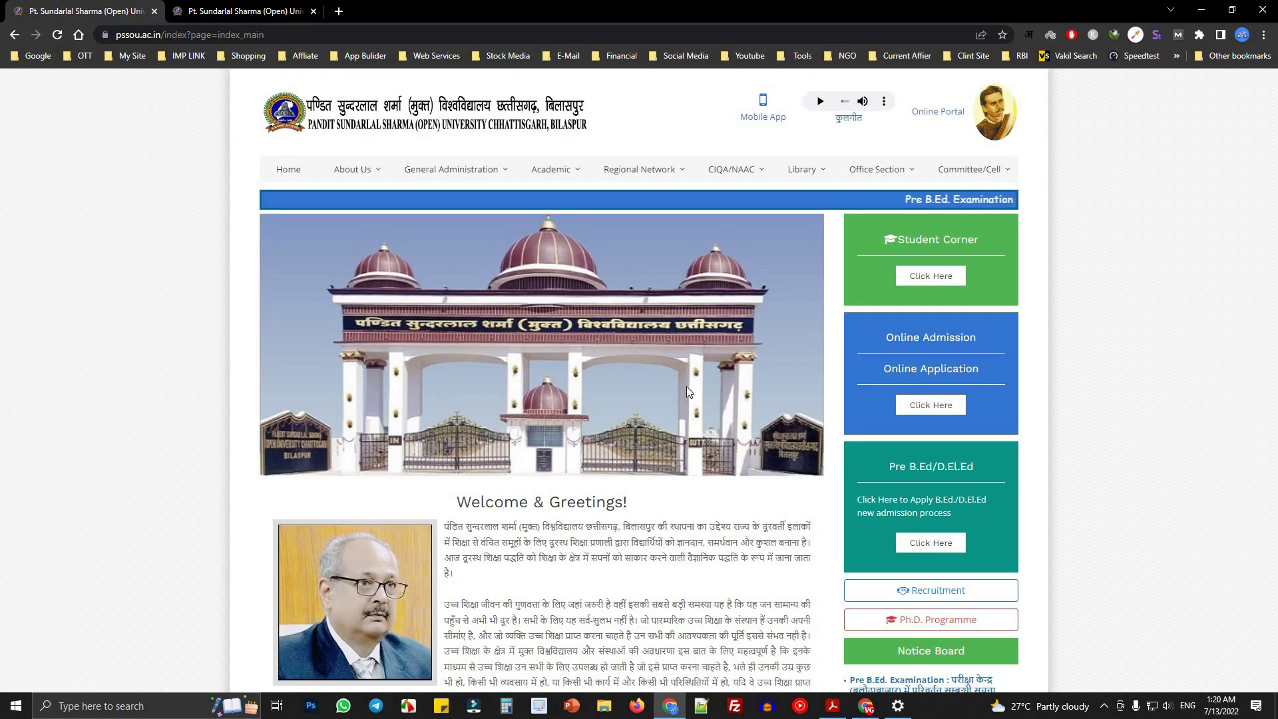
{"action": "scroll", "coordinate": [620, 350], "scroll_direction": "down", "scroll_amount": 4}
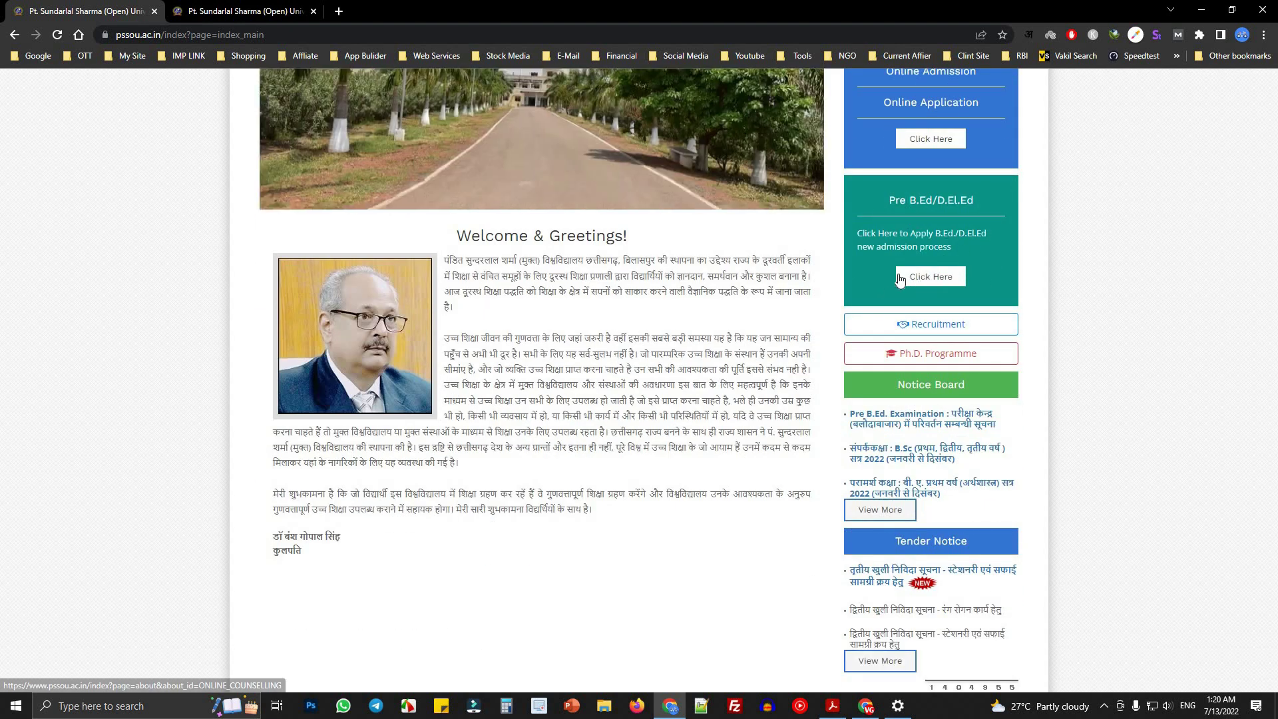
- Open the Pre B.Ed./D.El.Ed admission page in a new tab and scroll through it
{"action": "right_click", "coordinate": [943, 287]}
{"action": "left_click", "coordinate": [958, 294]}
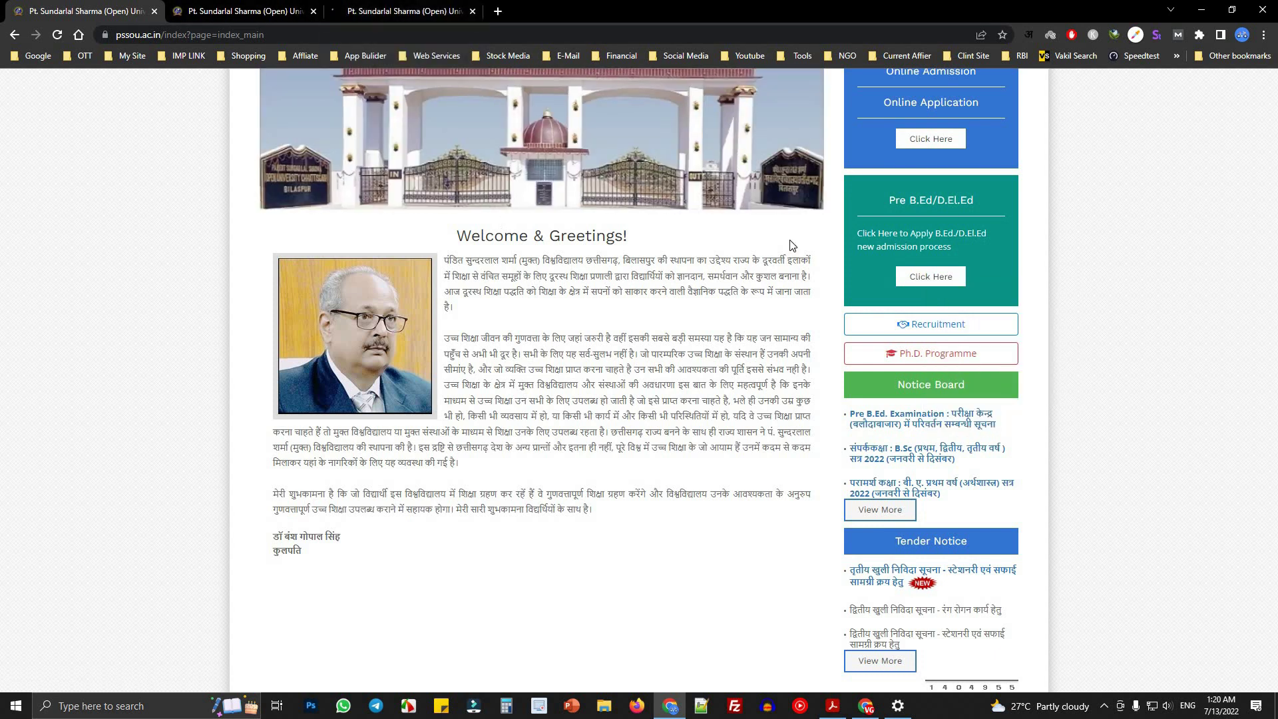
{"action": "left_click", "coordinate": [389, 10]}
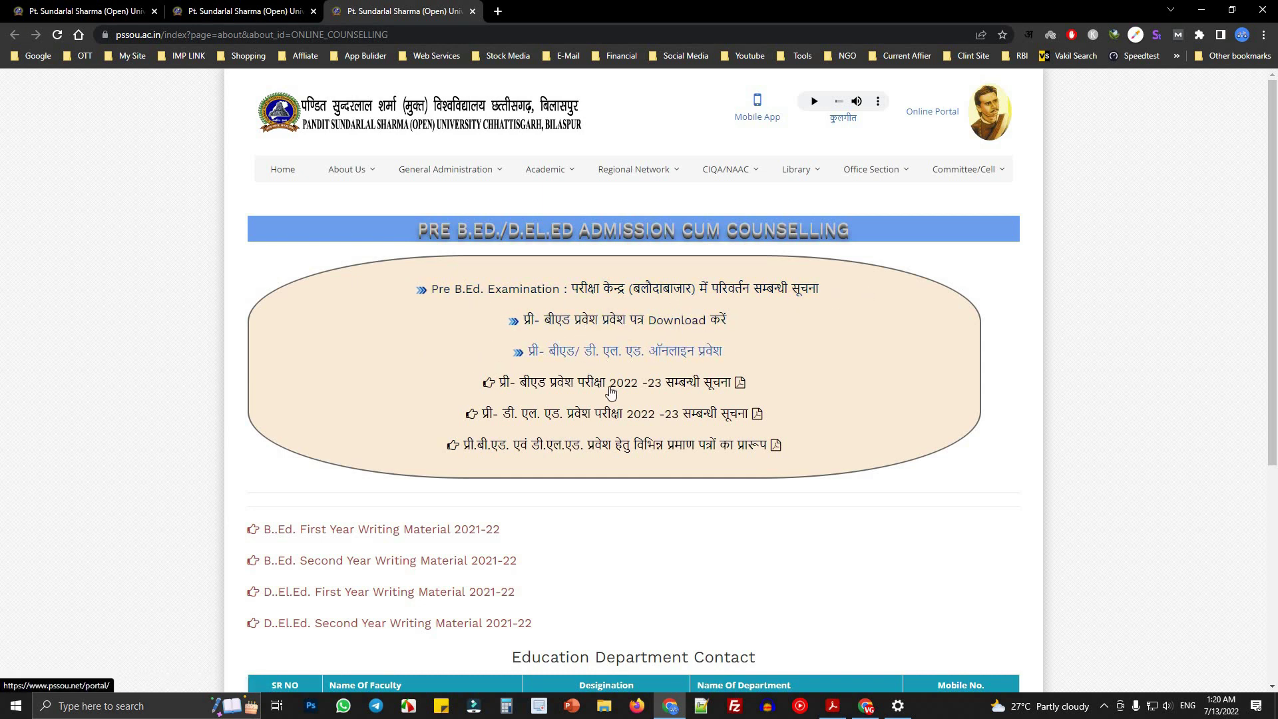
{"action": "scroll", "coordinate": [337, 521], "scroll_direction": "down", "scroll_amount": 5}
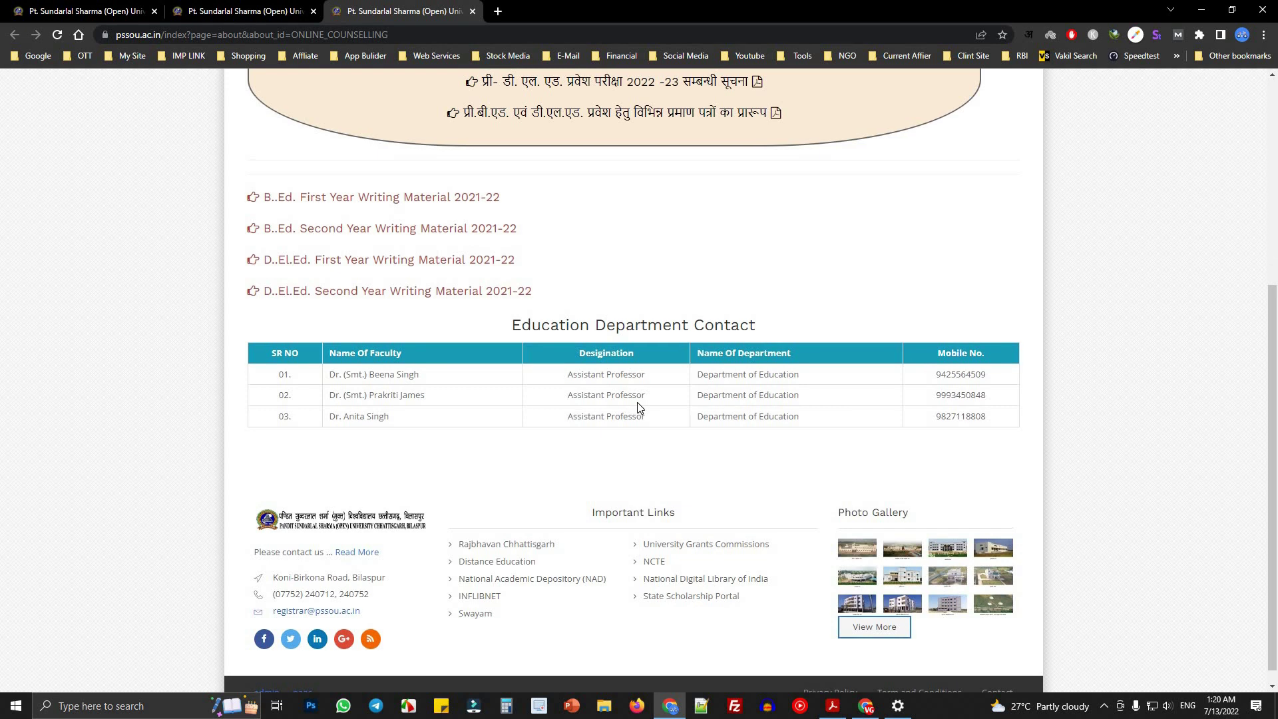
{"action": "scroll", "coordinate": [637, 407], "scroll_direction": "up", "scroll_amount": 5}
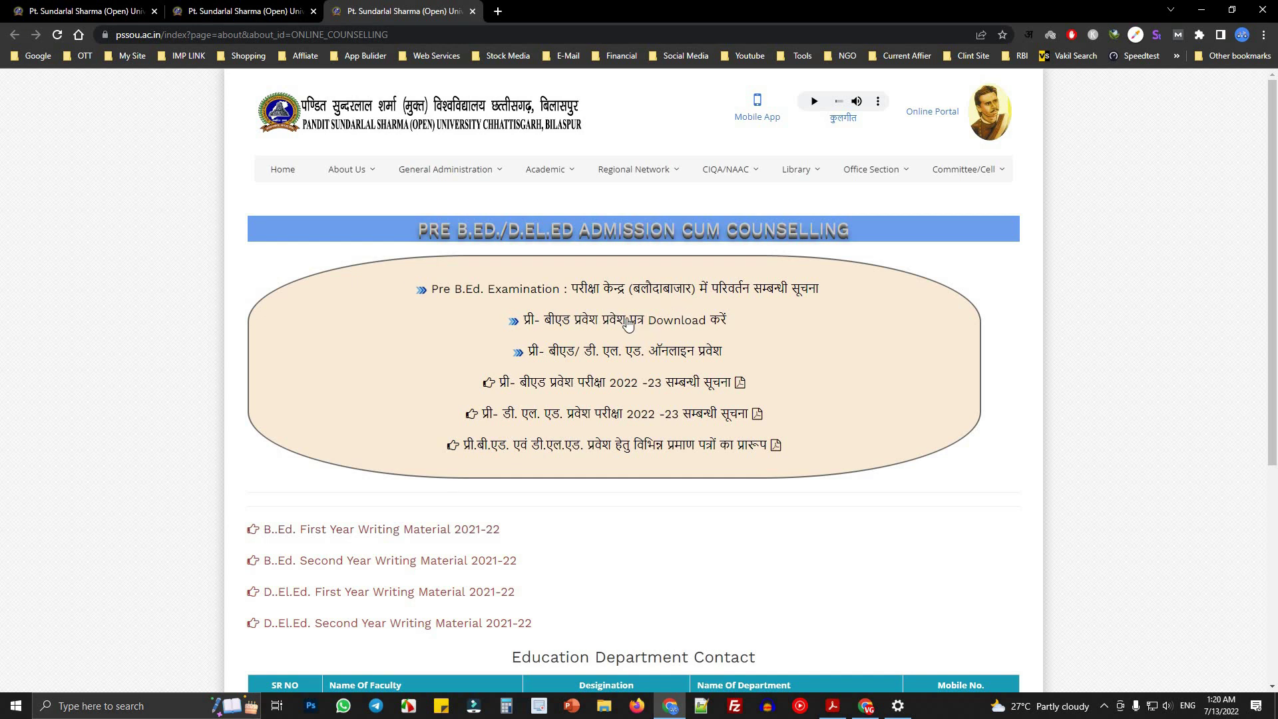
{"action": "left_click", "coordinate": [223, 11]}
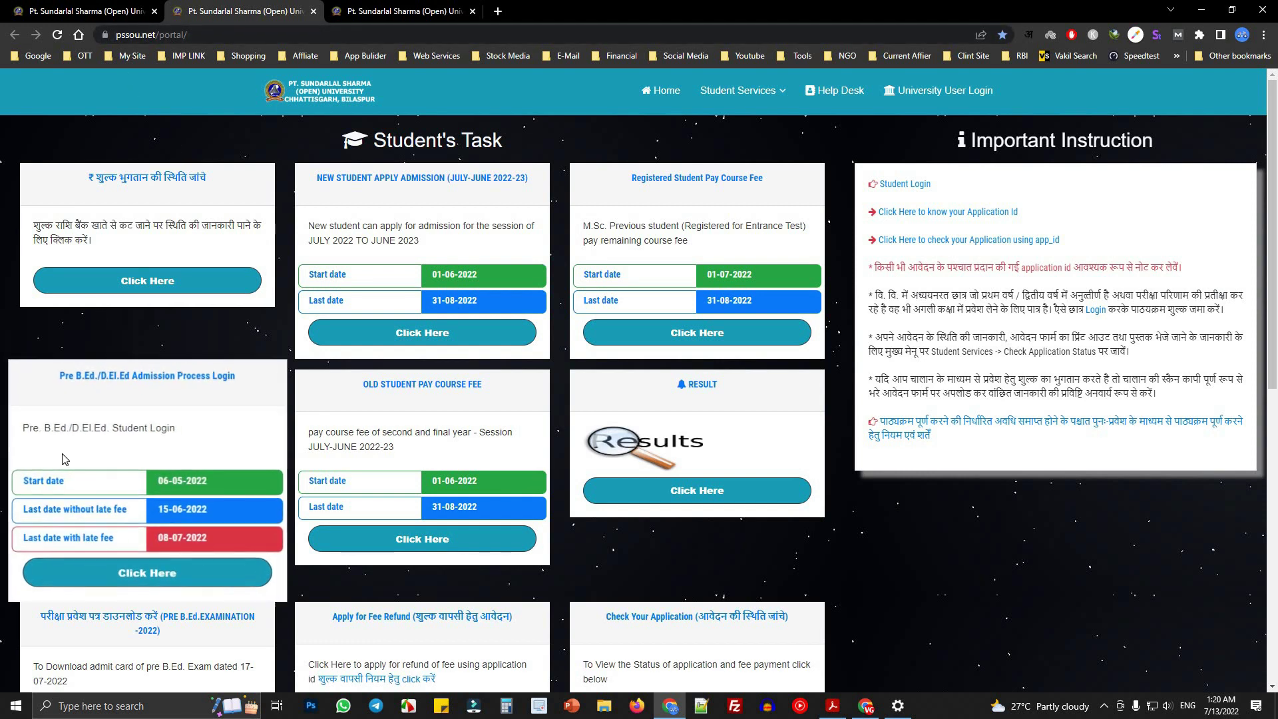
{"action": "left_click_drag", "start_coordinate": [58, 376], "coordinate": [237, 376]}
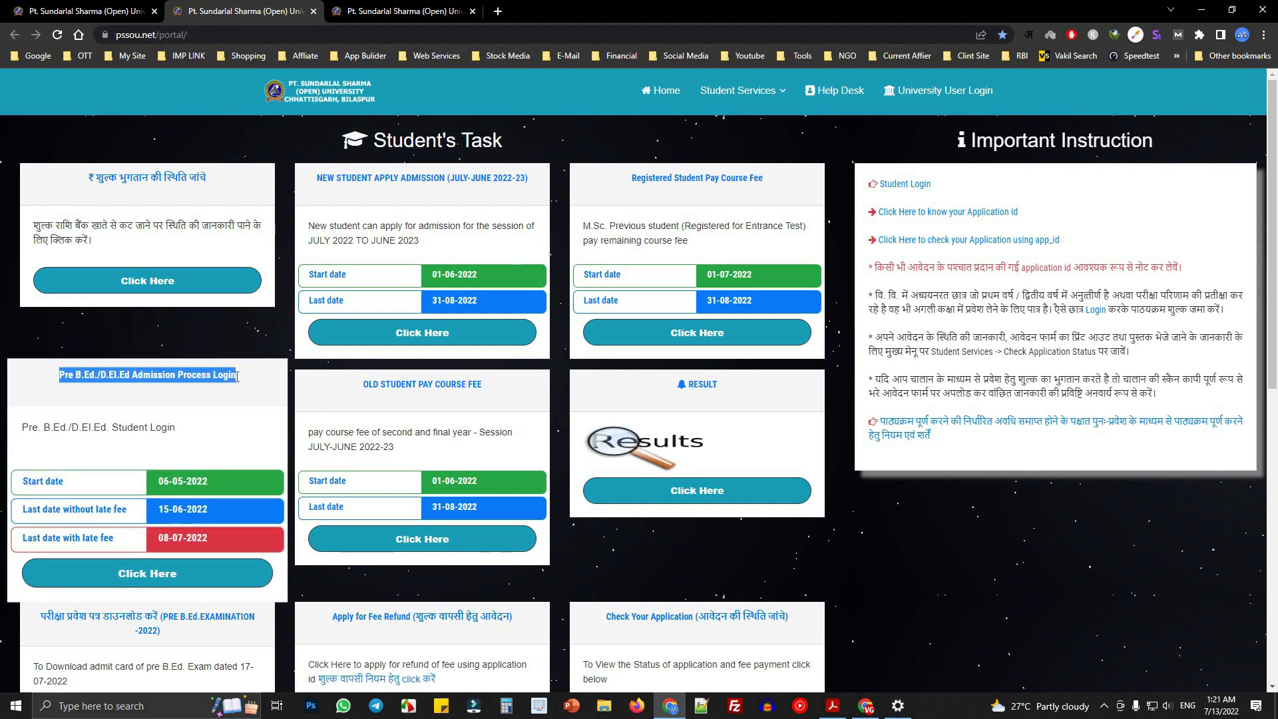
{"action": "left_click_drag", "start_coordinate": [100, 375], "coordinate": [201, 377]}
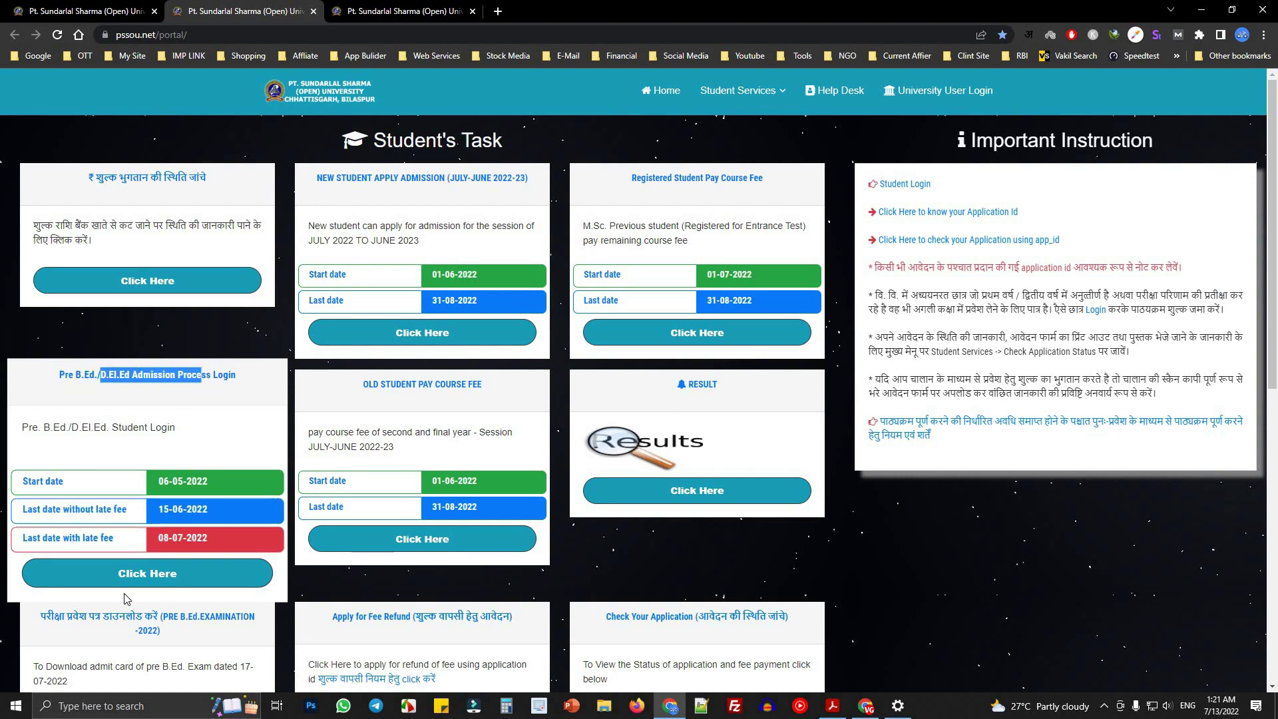
{"action": "scroll", "coordinate": [103, 426], "scroll_direction": "down", "scroll_amount": 2}
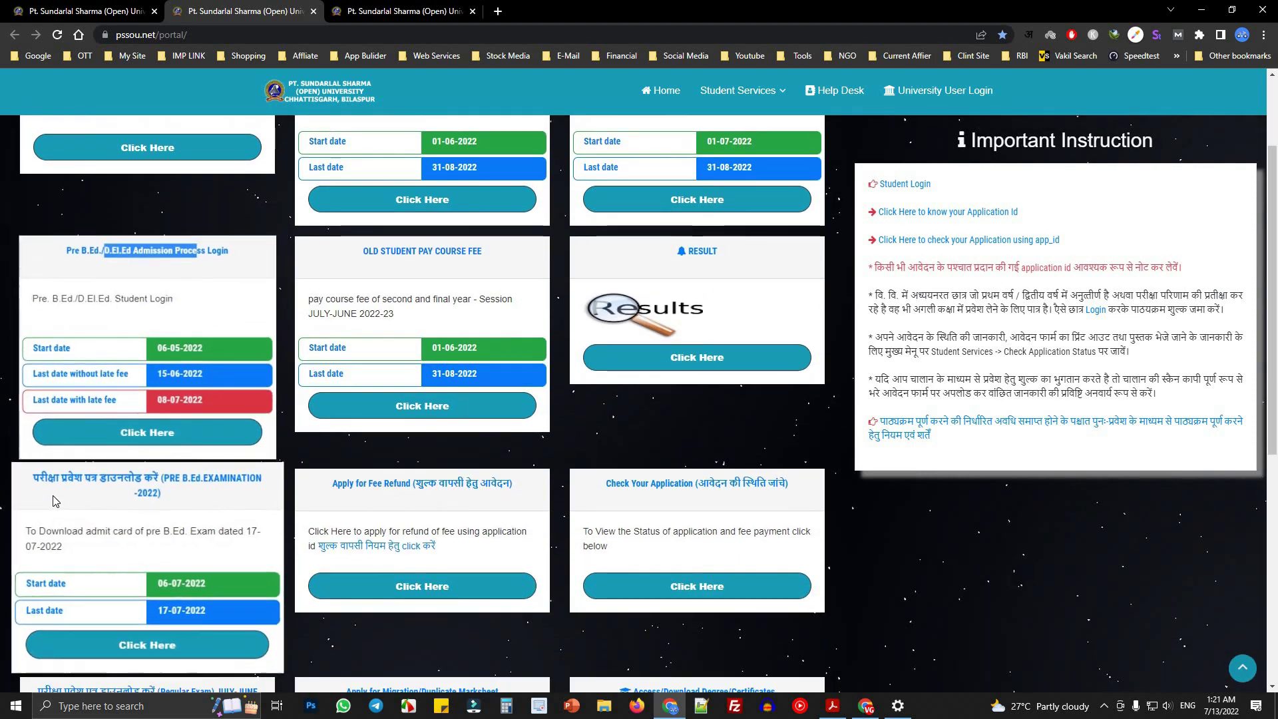
{"action": "scroll", "coordinate": [62, 364], "scroll_direction": "down", "scroll_amount": 2}
{"action": "left_click_drag", "start_coordinate": [29, 350], "coordinate": [266, 349]}
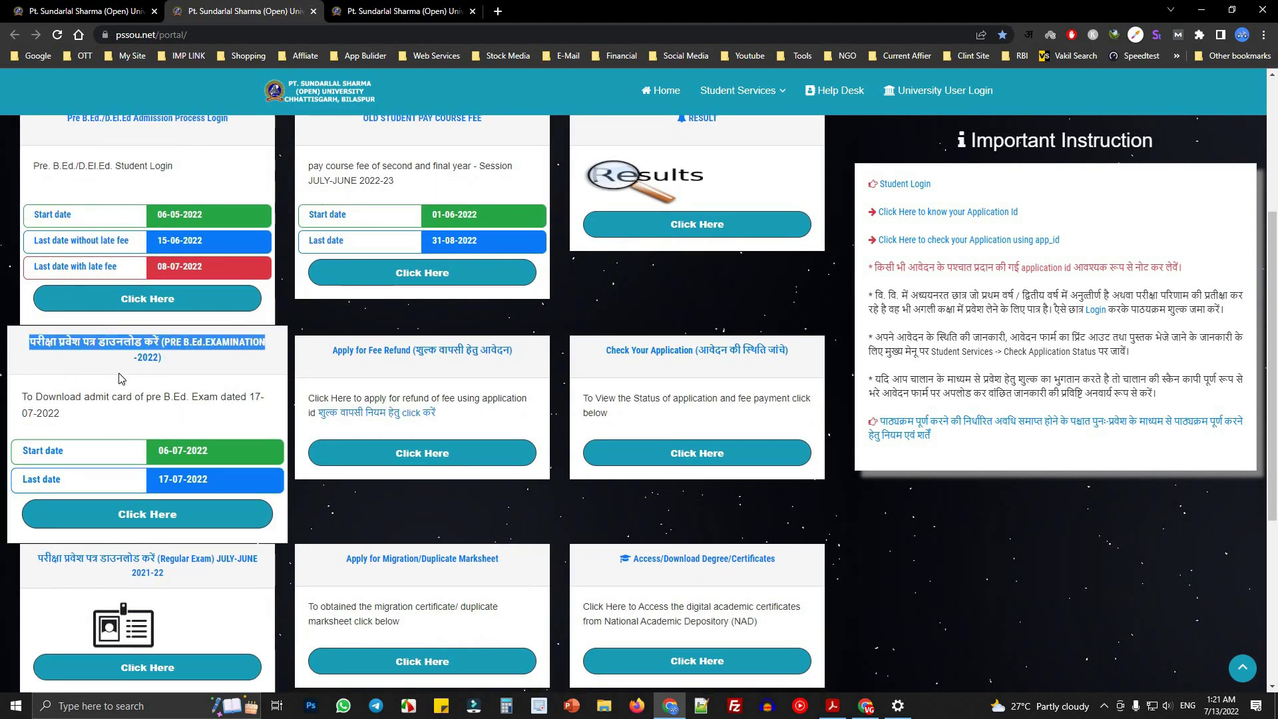
{"action": "left_click", "coordinate": [147, 514]}
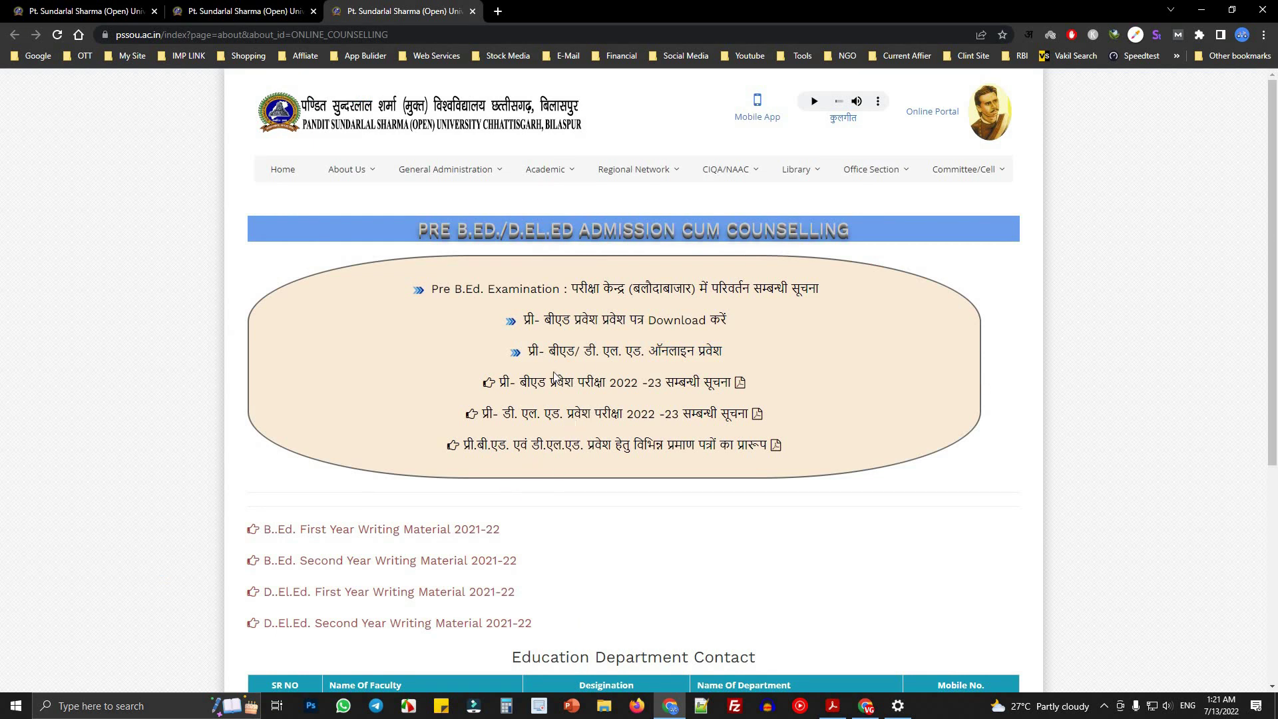
{"action": "right_click", "coordinate": [593, 321]}
{"action": "left_click", "coordinate": [636, 331]}
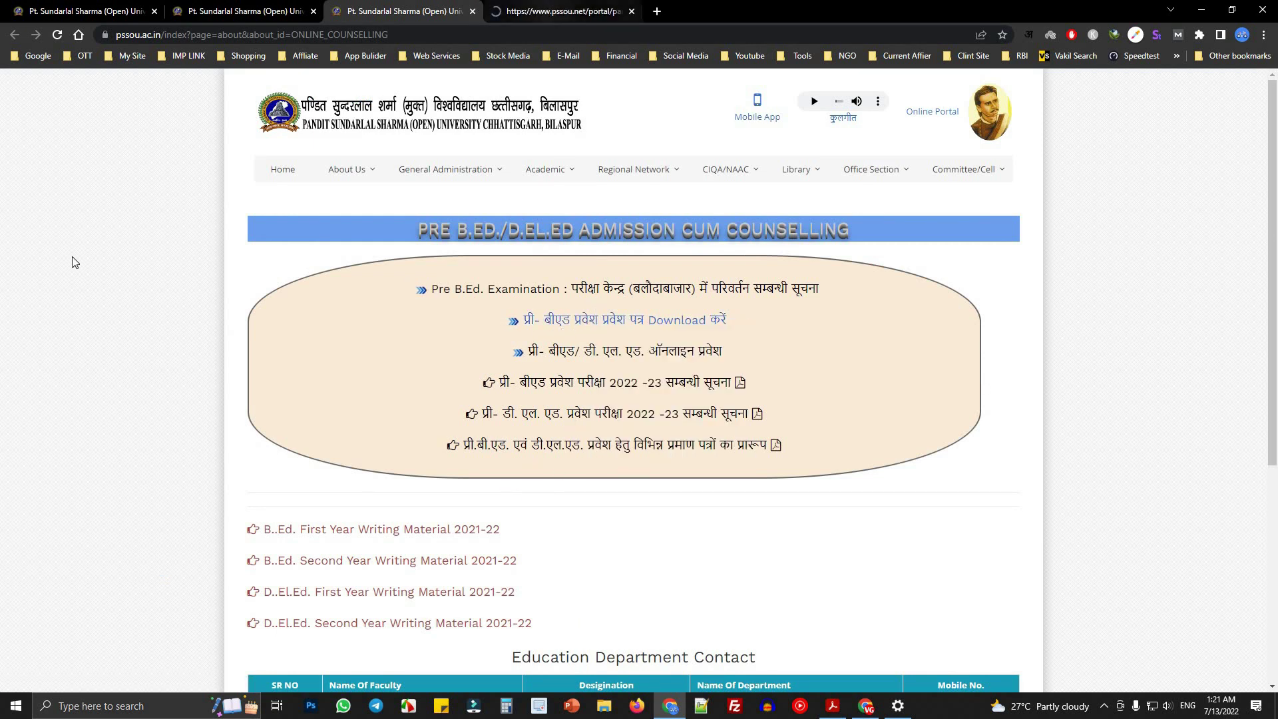
{"action": "key", "text": "ctrl+Tab"}
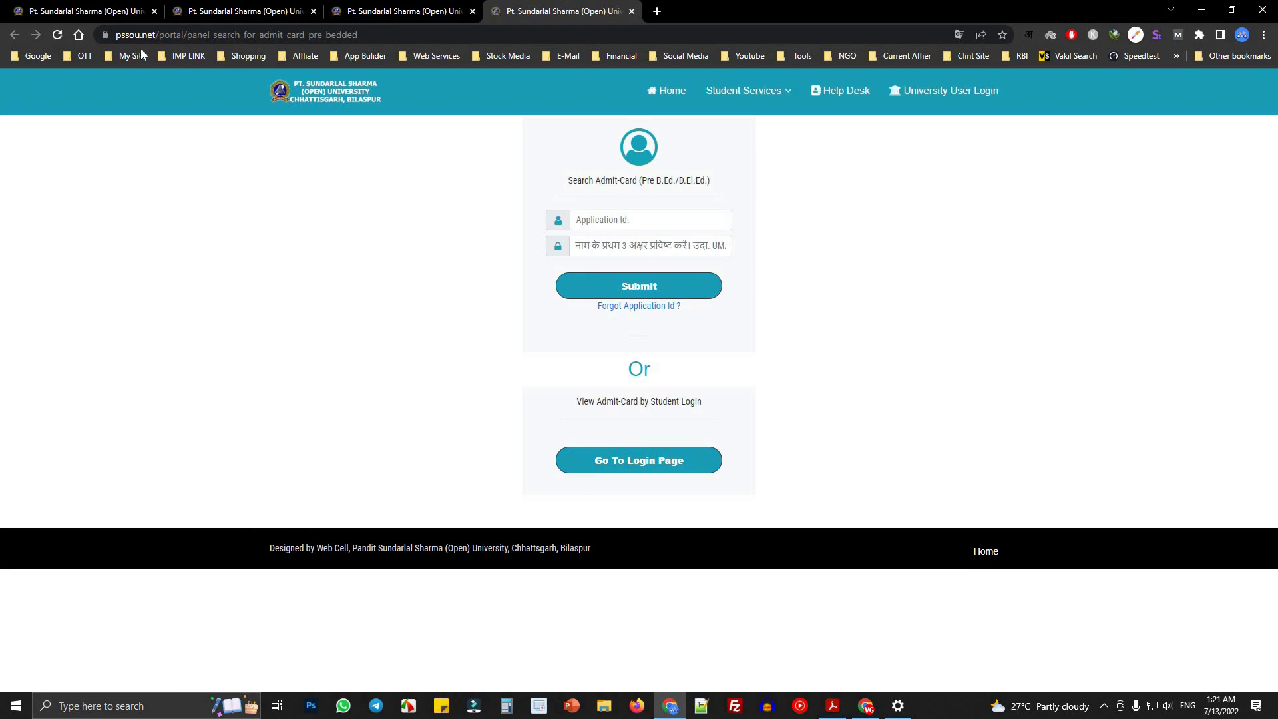
{"action": "left_click", "coordinate": [593, 219]}
{"action": "left_click", "coordinate": [589, 246]}
{"action": "left_click", "coordinate": [595, 400]}
{"action": "left_click", "coordinate": [657, 313]}
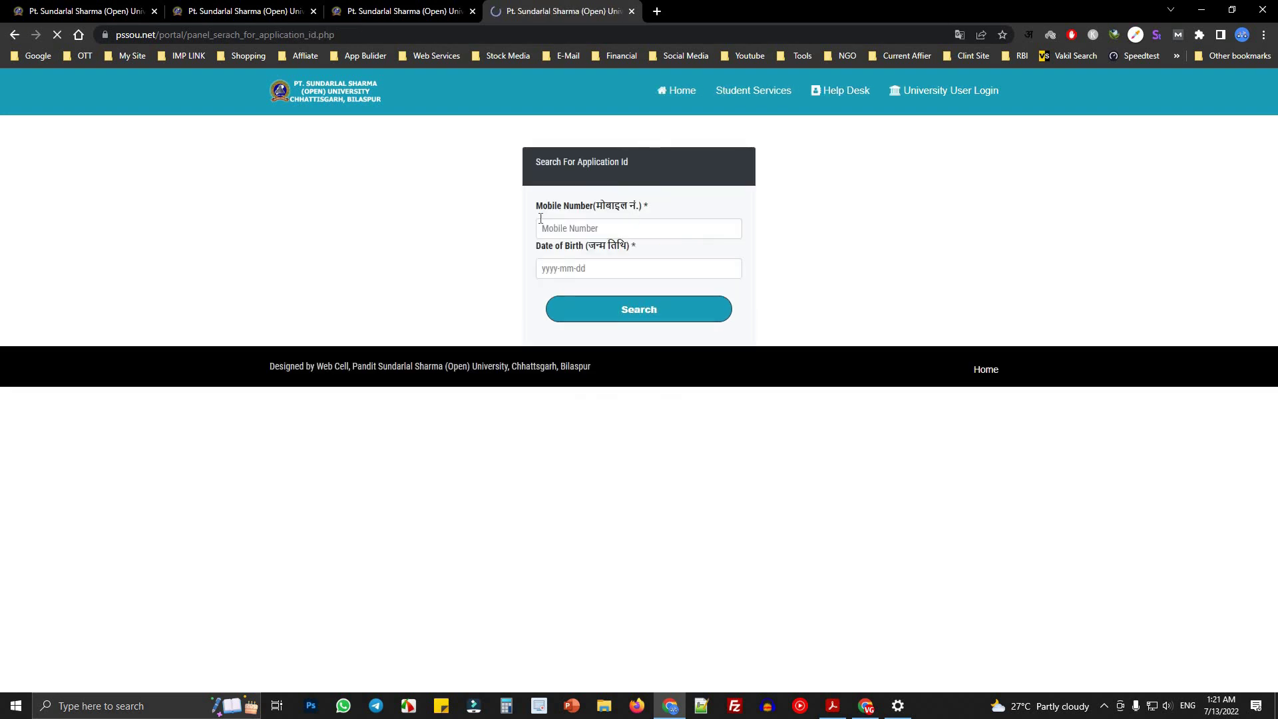
{"action": "left_click", "coordinate": [556, 230]}
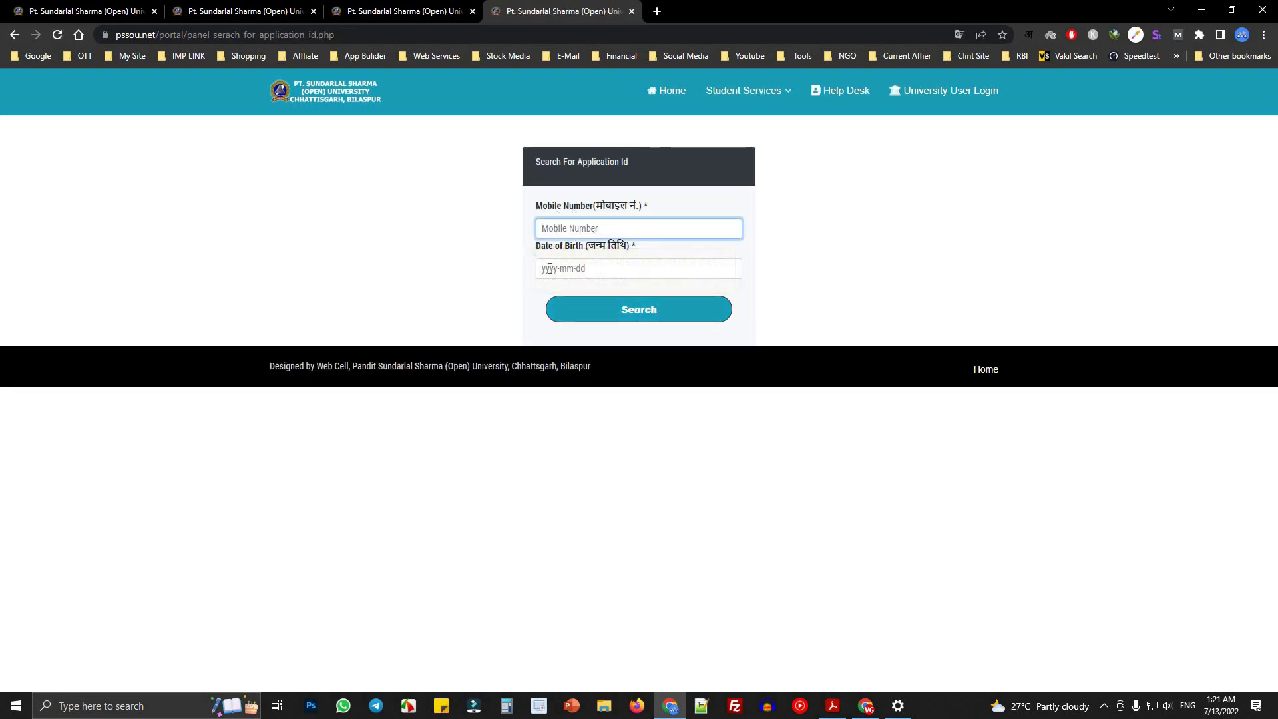
{"action": "left_click", "coordinate": [546, 267]}
{"action": "left_click", "coordinate": [873, 320]}
{"action": "left_click", "coordinate": [626, 321]}
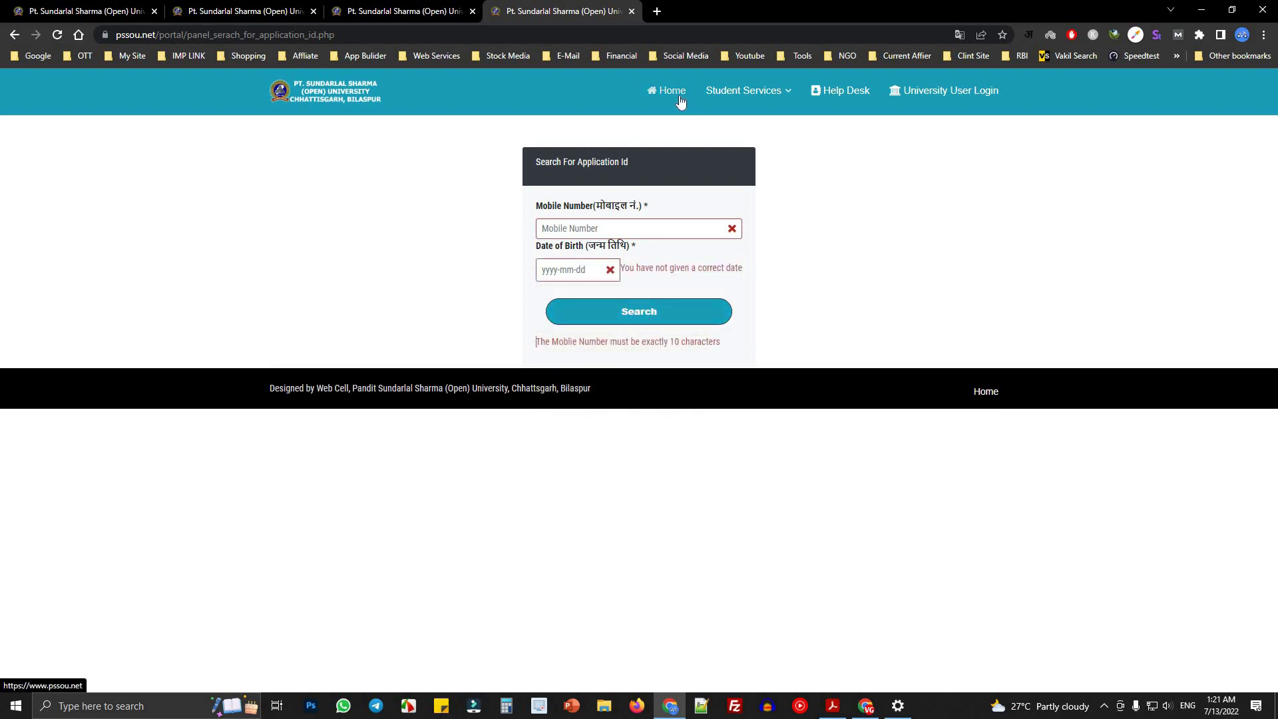
{"action": "left_click", "coordinate": [632, 12]}
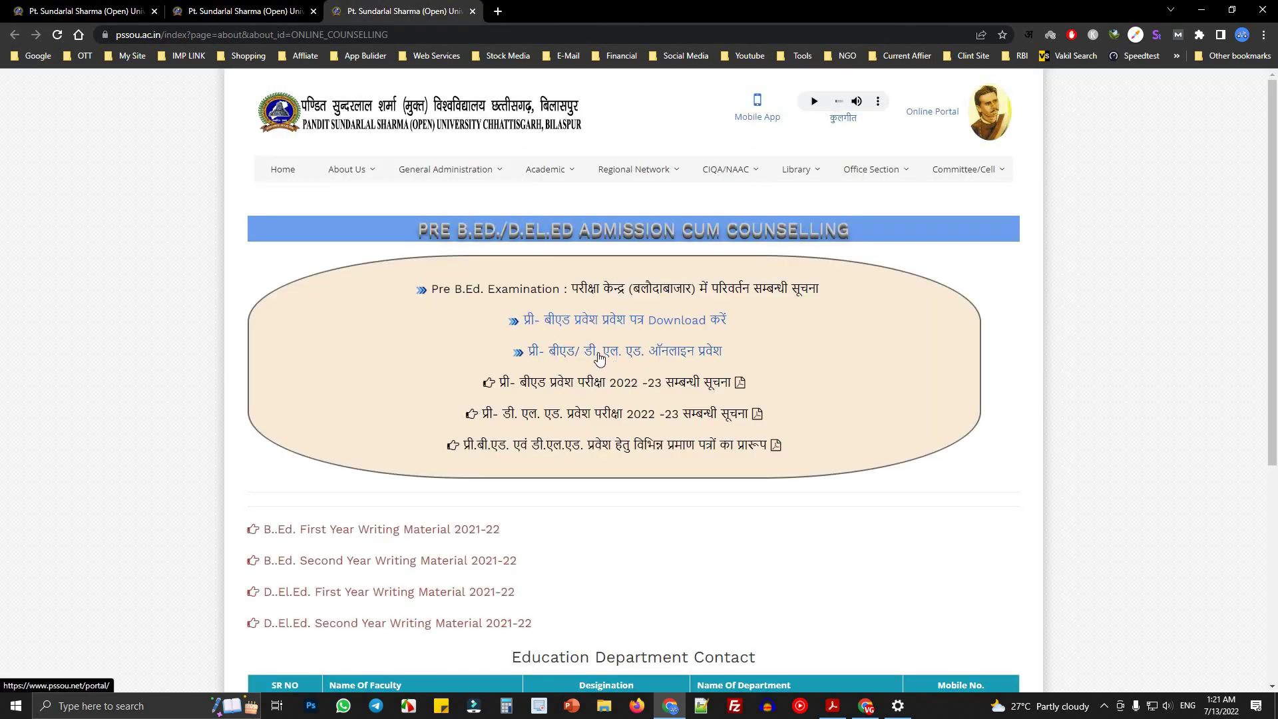
- Open the online admission portal link in a background tab, look it over, then close it
{"action": "right_click", "coordinate": [614, 360]}
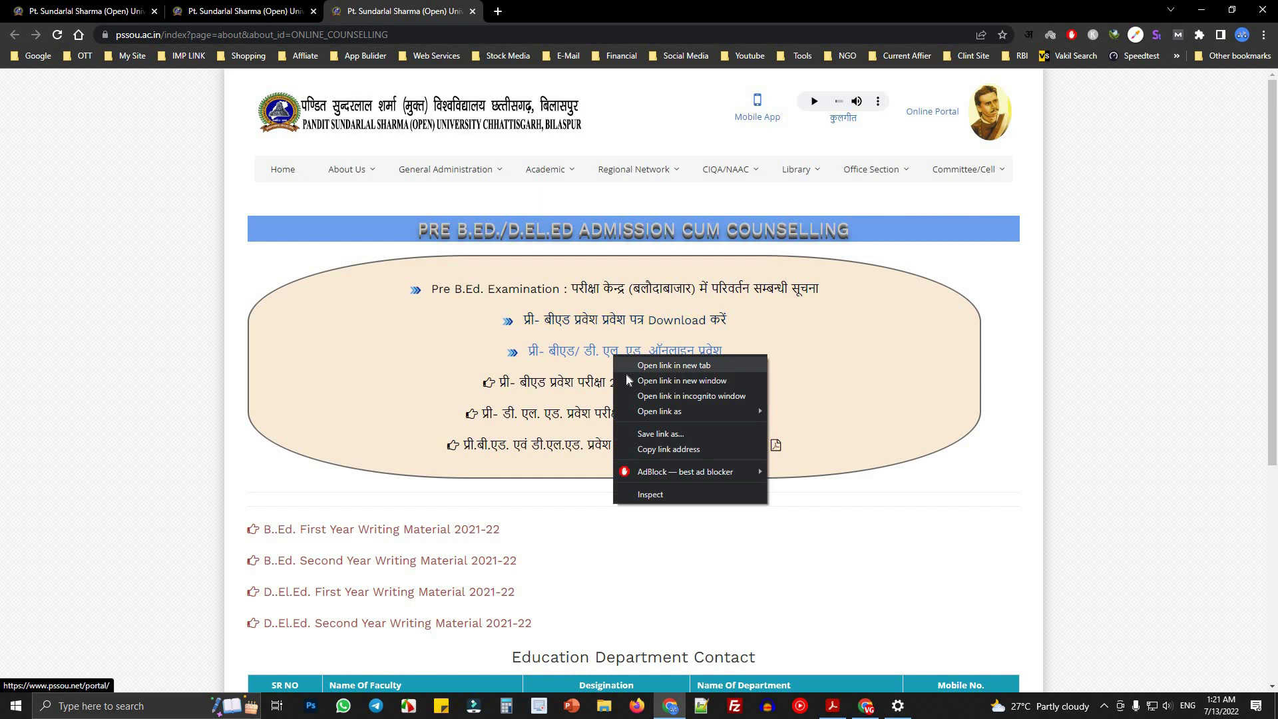
{"action": "left_click", "coordinate": [664, 366]}
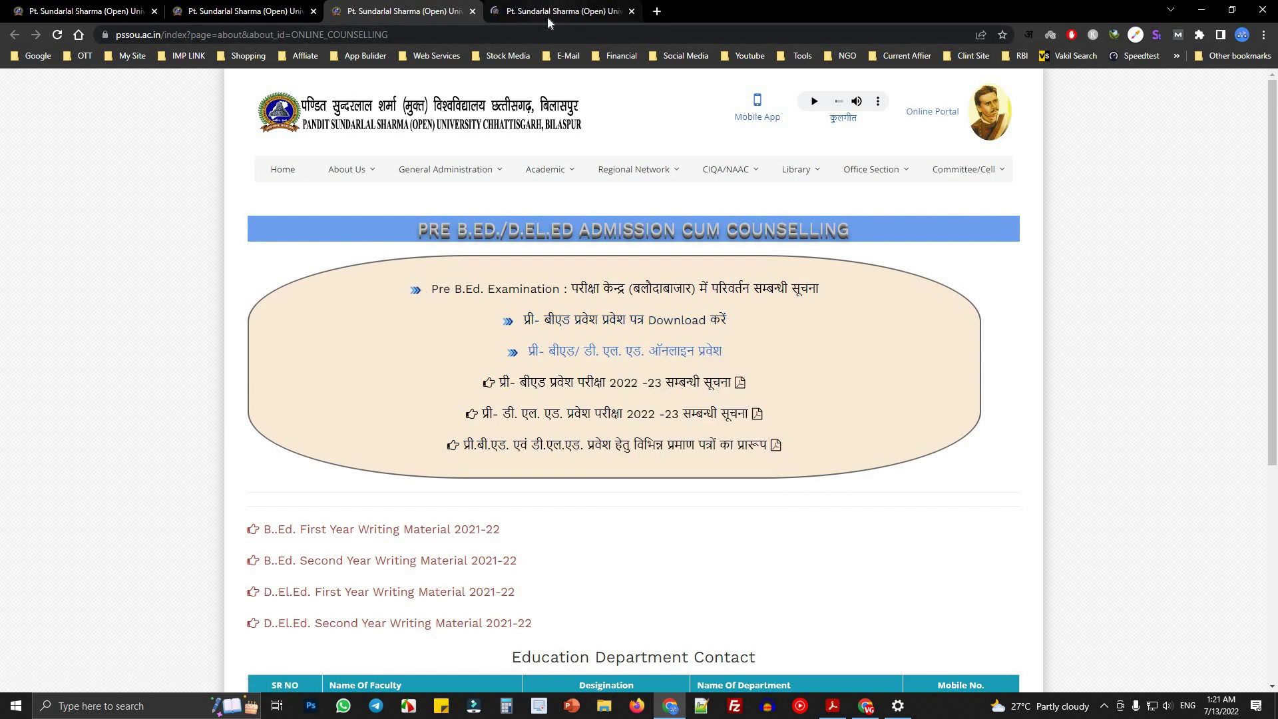
{"action": "left_click", "coordinate": [549, 14]}
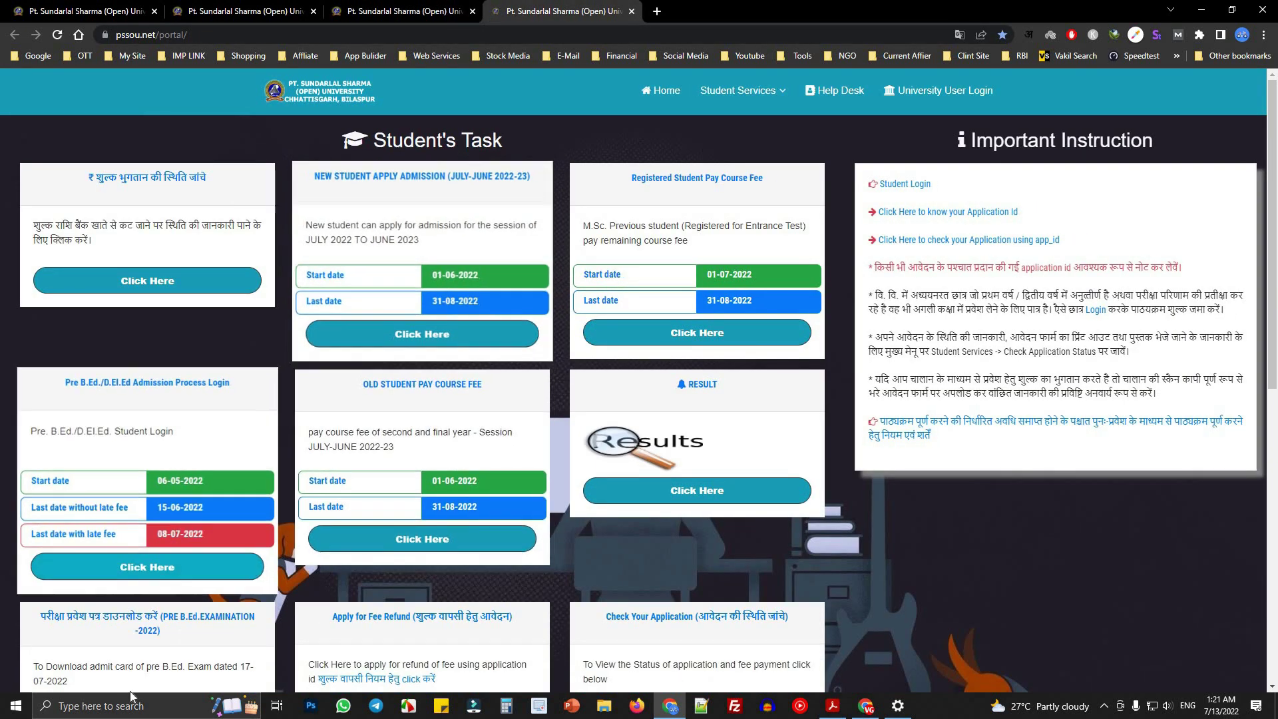
{"action": "scroll", "coordinate": [91, 566], "scroll_direction": "down", "scroll_amount": 3}
{"action": "left_click_drag", "start_coordinate": [62, 179], "coordinate": [207, 340]}
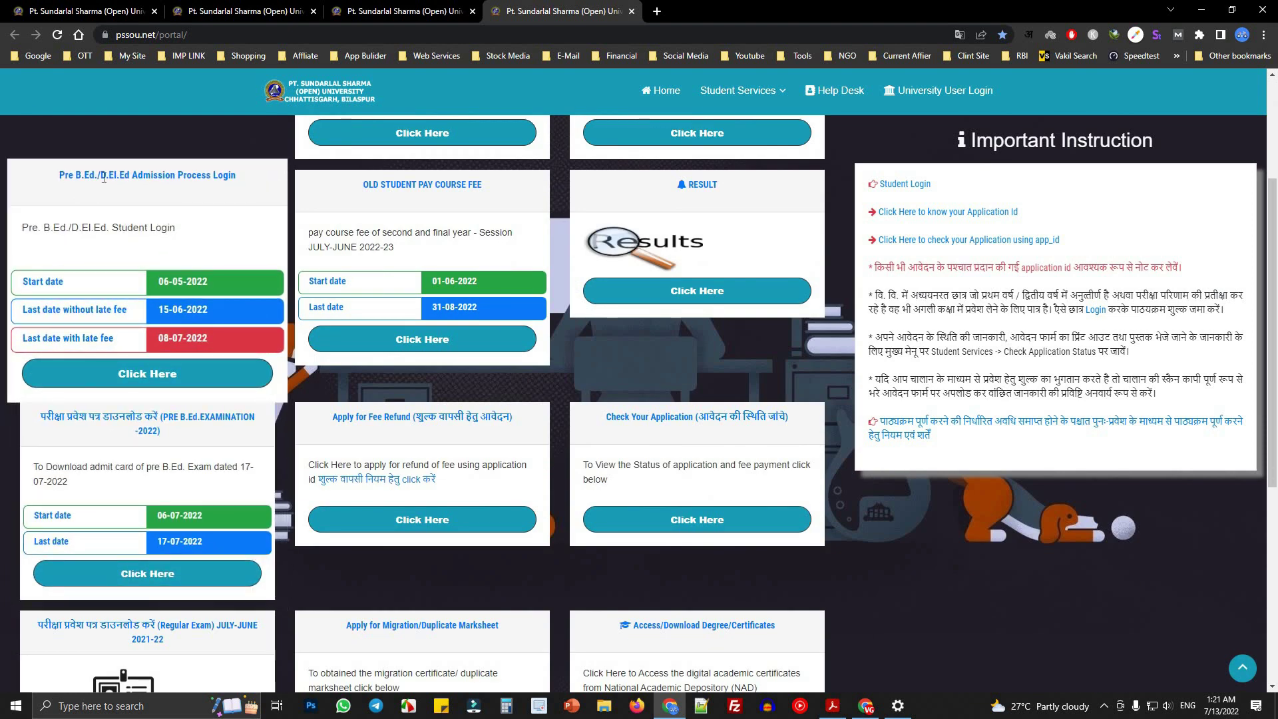
{"action": "left_click", "coordinate": [218, 198]}
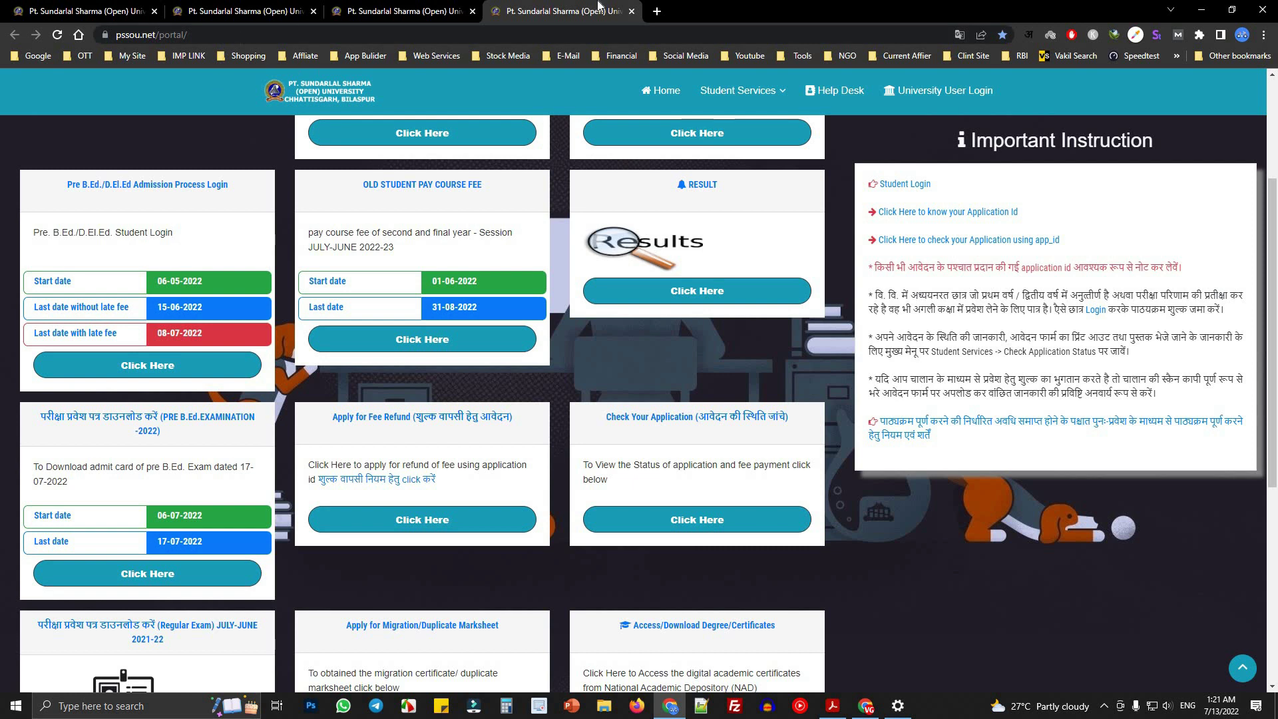
{"action": "left_click", "coordinate": [631, 11]}
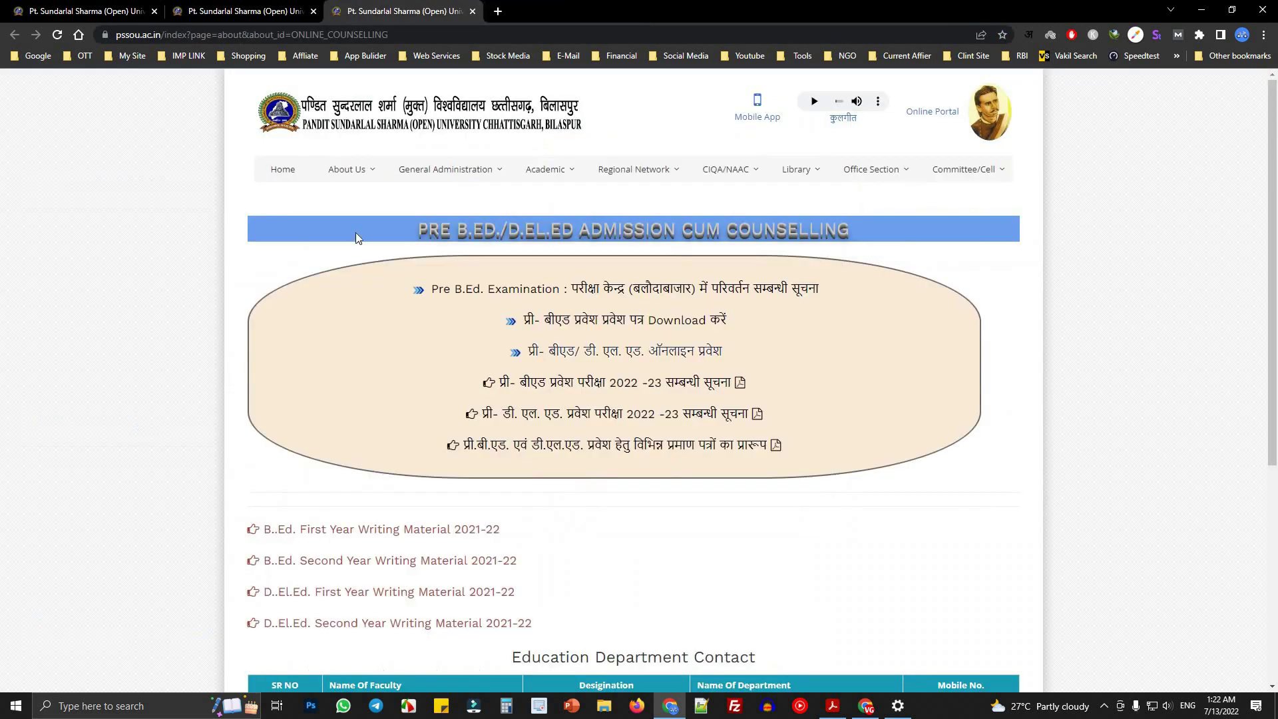
- Close the counselling page tab and briefly open the Online Application link in a new tab
{"action": "left_click", "coordinate": [67, 7]}
{"action": "left_click", "coordinate": [472, 11]}
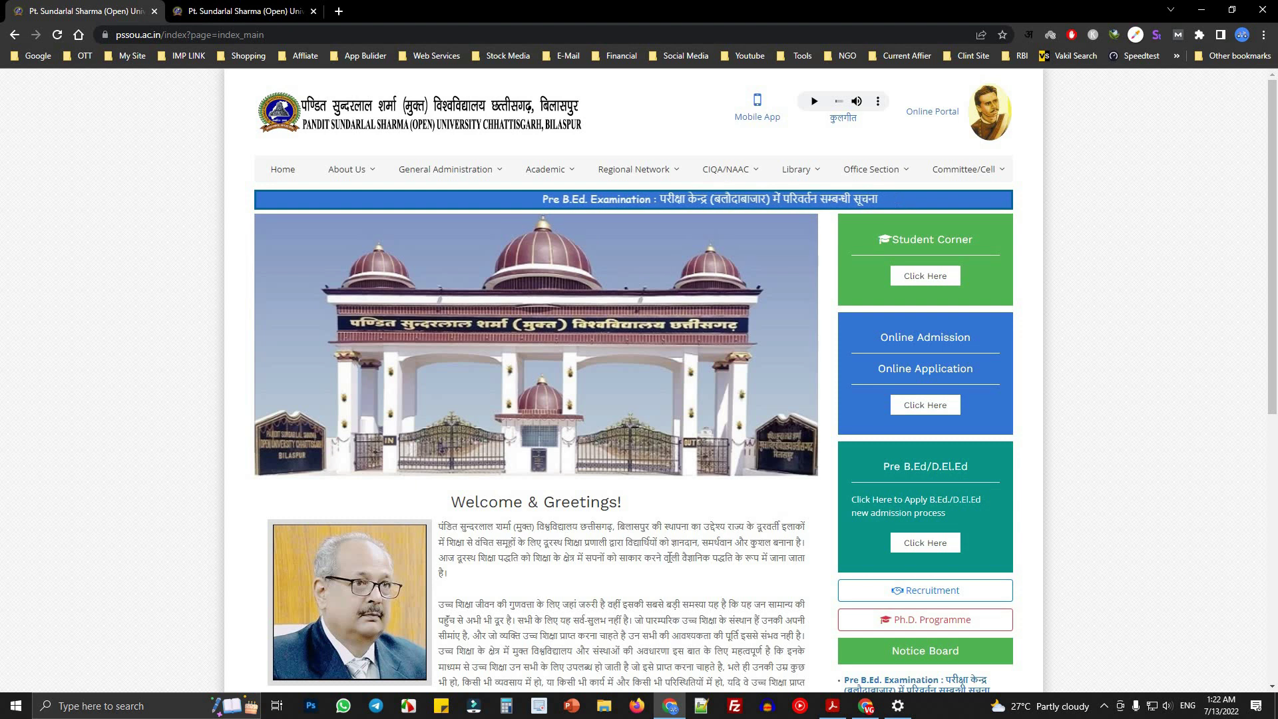
{"action": "left_click_drag", "start_coordinate": [875, 341], "coordinate": [963, 393]}
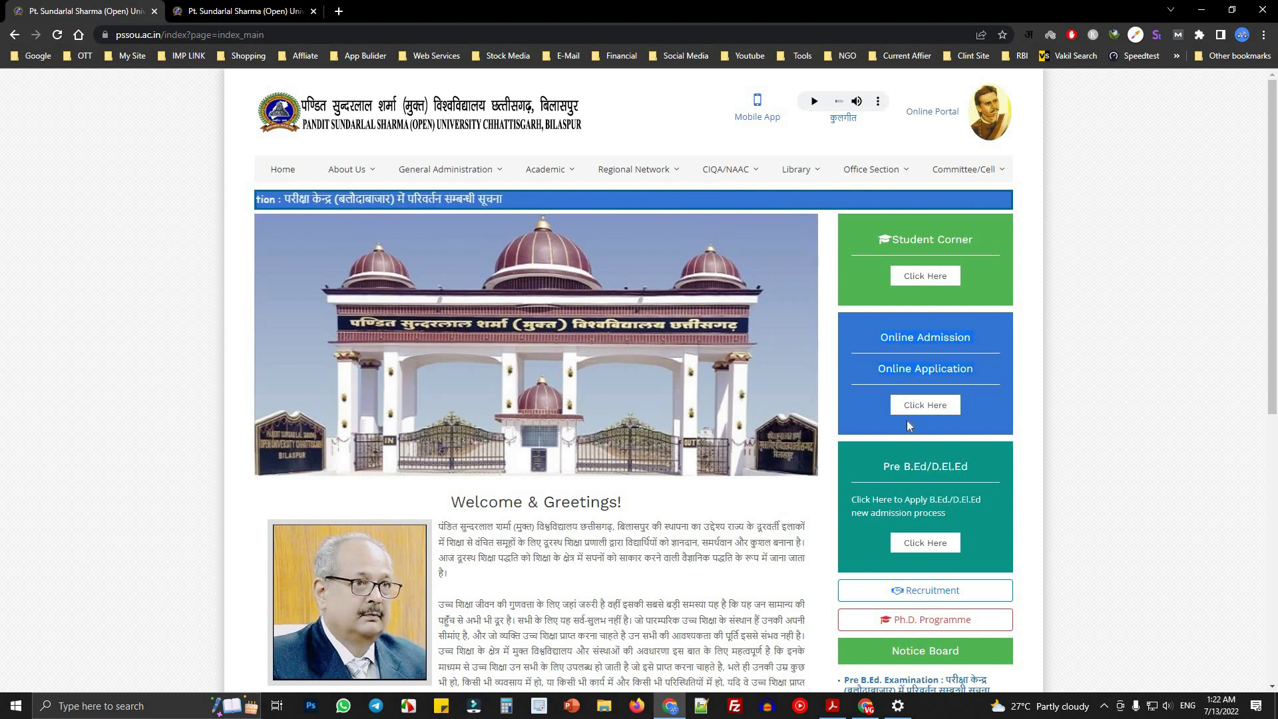
{"action": "right_click", "coordinate": [918, 411]}
{"action": "left_click", "coordinate": [958, 419]}
{"action": "left_click", "coordinate": [386, 11]}
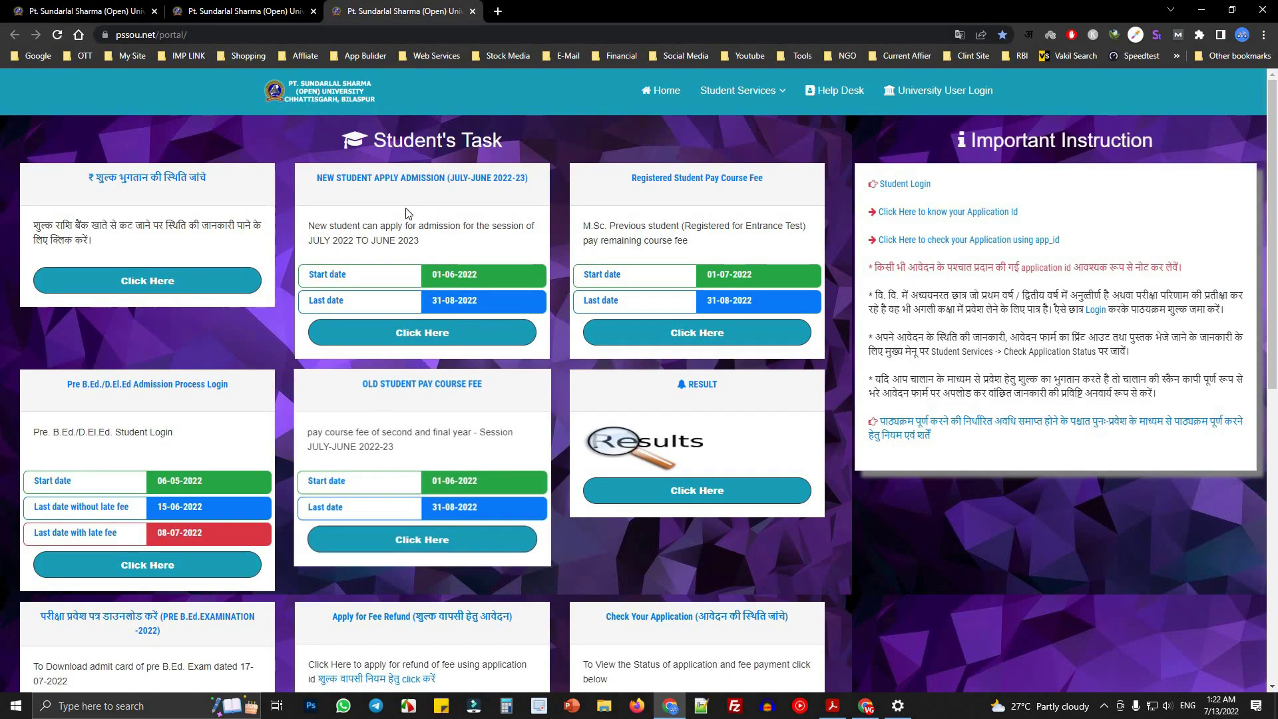
{"action": "left_click", "coordinate": [472, 12]}
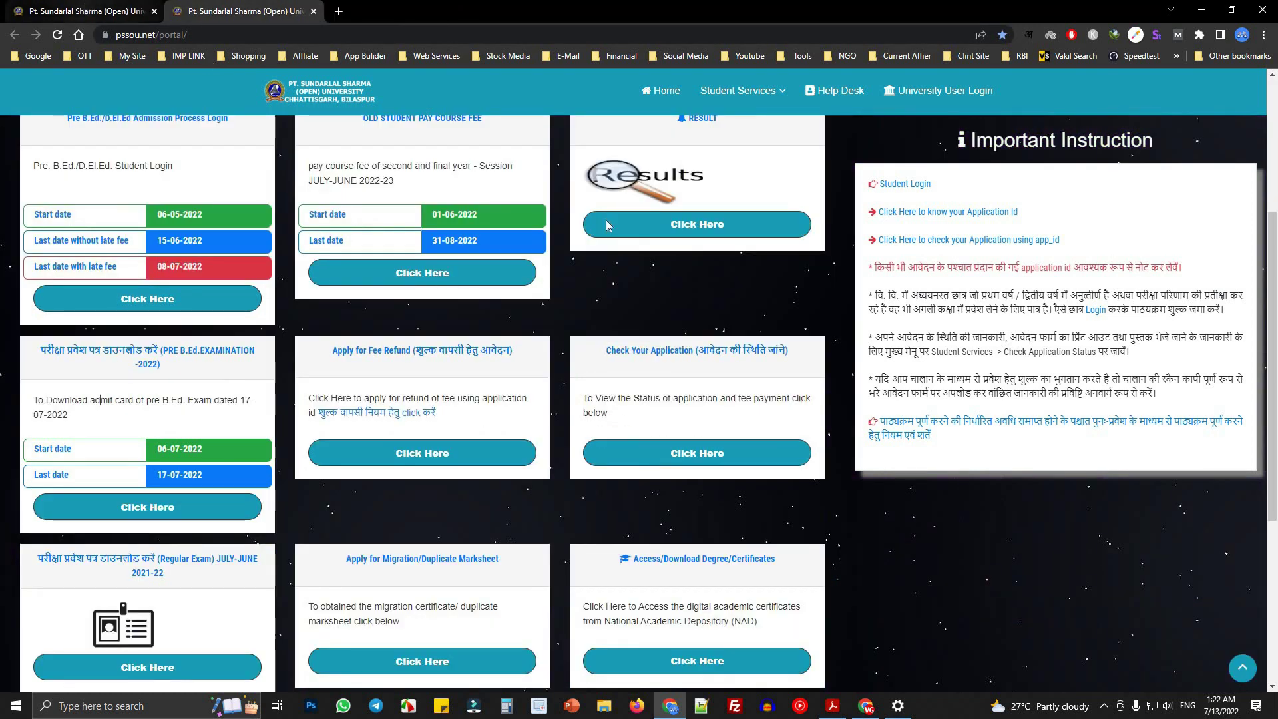
- Open the Student Corner page in the university tab, then show the portal tab
{"action": "key", "text": "ctrl+shift+Tab"}
{"action": "left_click", "coordinate": [938, 284]}
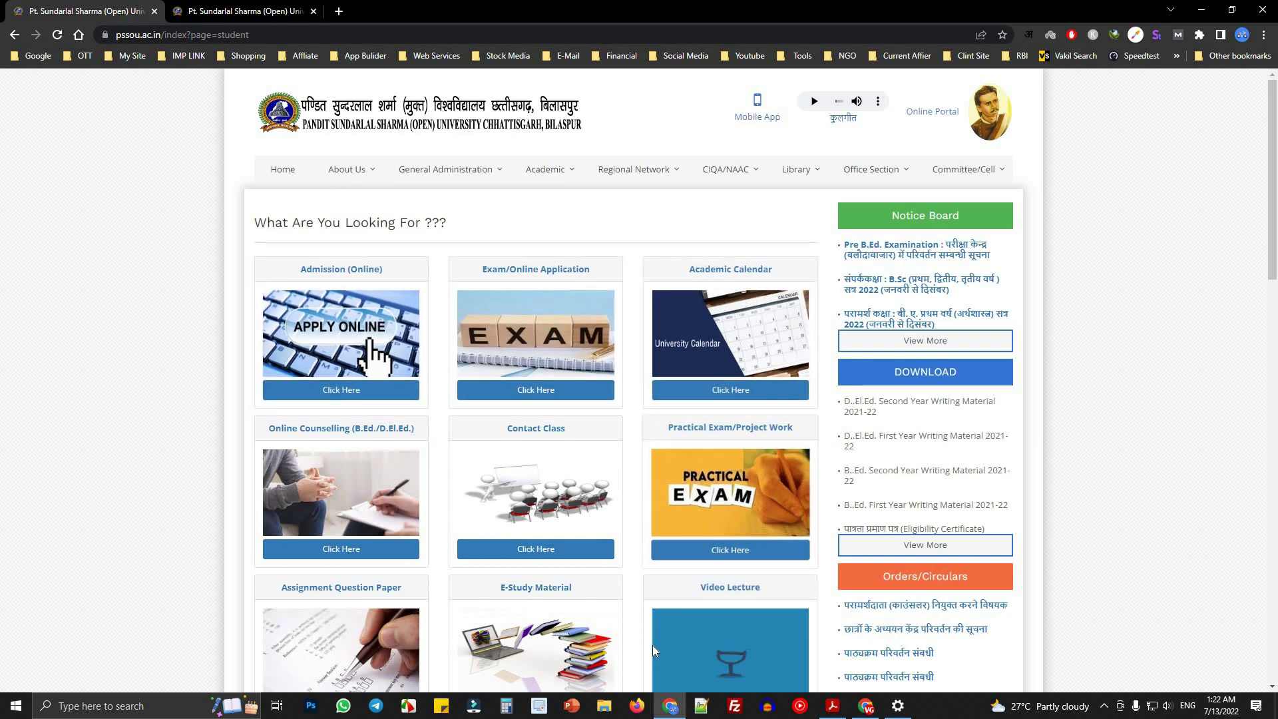
{"action": "key", "text": "ctrl+Tab"}
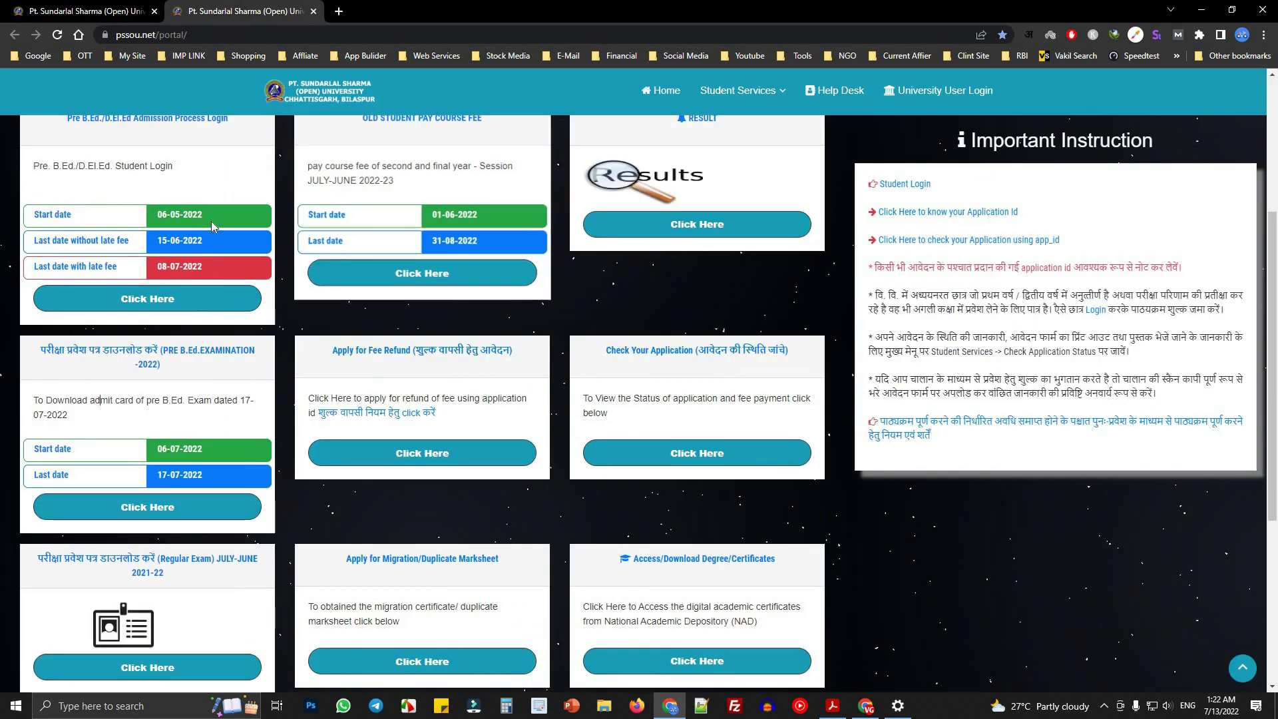
{"action": "scroll", "coordinate": [211, 221], "scroll_direction": "up", "scroll_amount": 4}
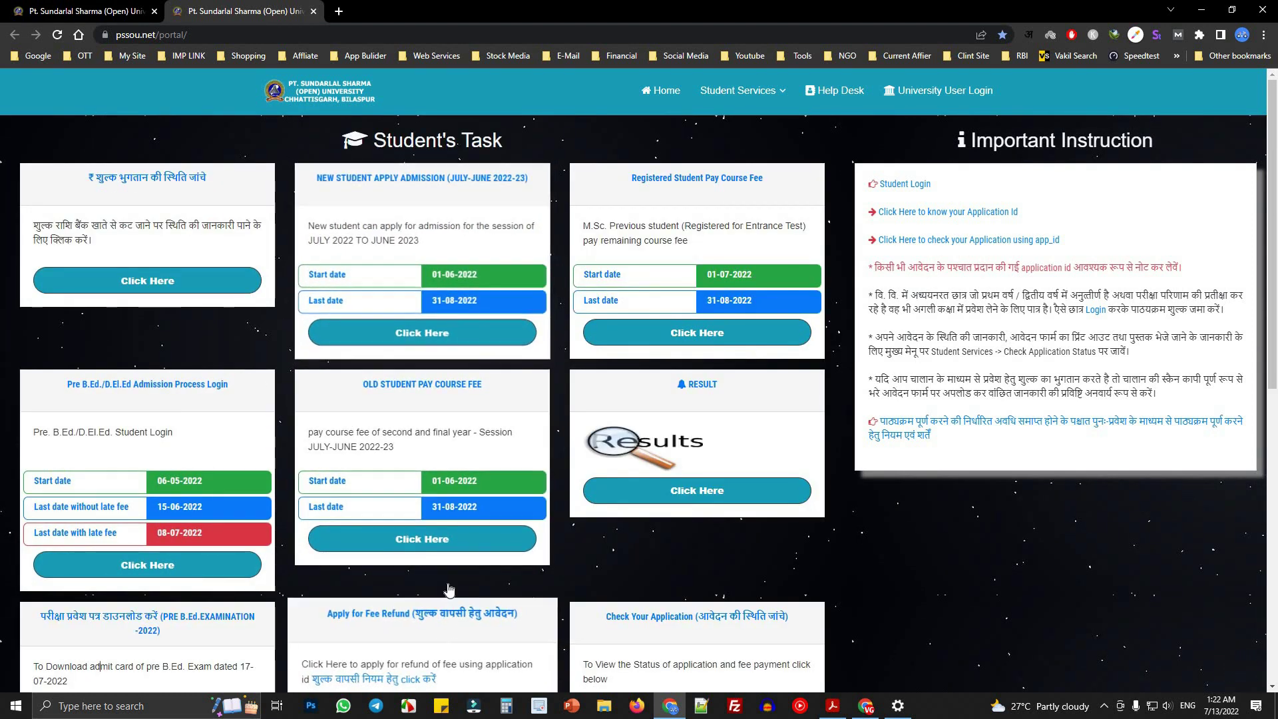
- Flip between the Student Corner and portal tabs, ending back on Student Corner
{"action": "scroll", "coordinate": [449, 590], "scroll_direction": "down", "scroll_amount": 7}
{"action": "key", "text": "ctrl+Tab"}
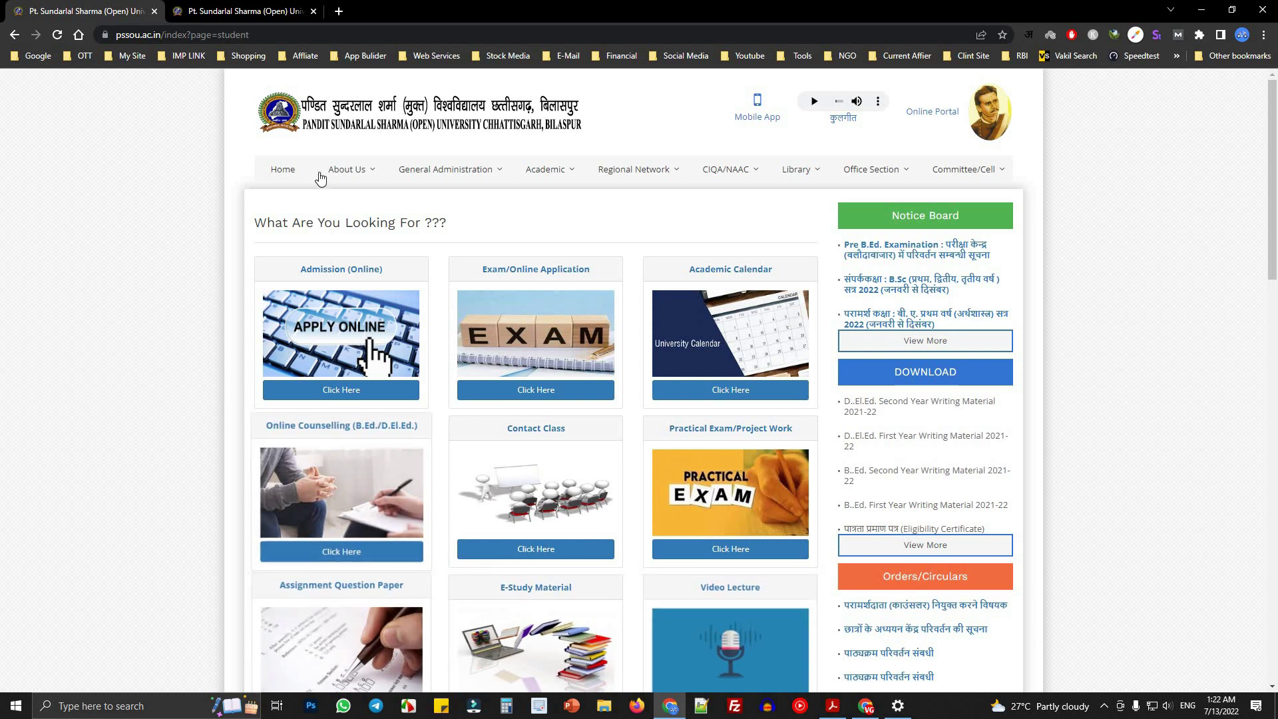
{"action": "scroll", "coordinate": [316, 331], "scroll_direction": "down", "scroll_amount": 6}
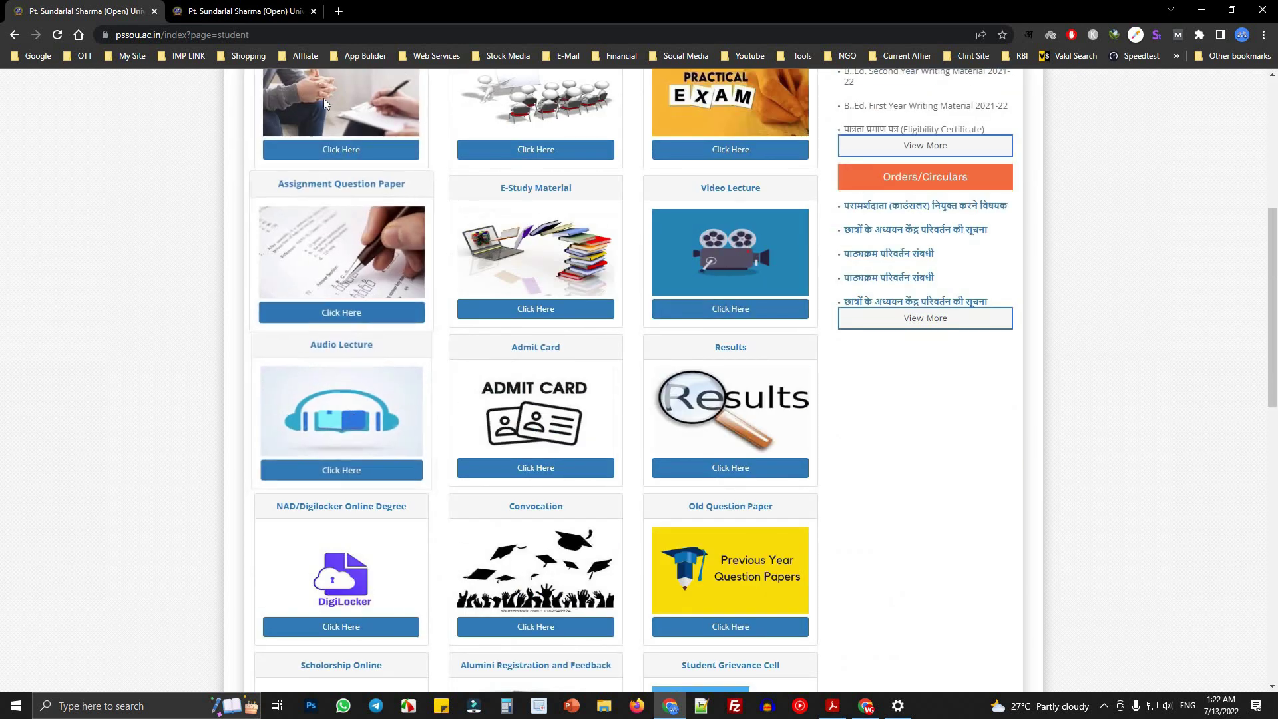
{"action": "key", "text": "ctrl+Tab"}
{"action": "scroll", "coordinate": [451, 501], "scroll_direction": "down", "scroll_amount": 2}
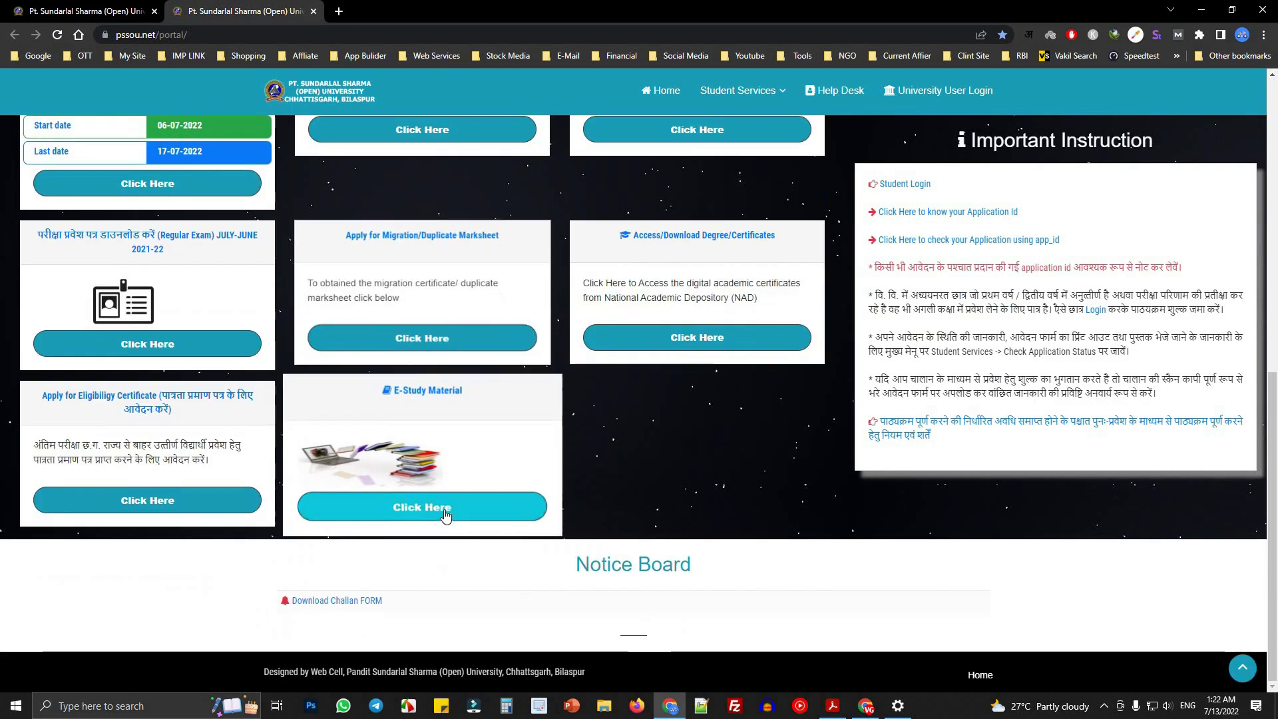
{"action": "scroll", "coordinate": [399, 466], "scroll_direction": "up", "scroll_amount": 9}
{"action": "left_click", "coordinate": [75, 8]}
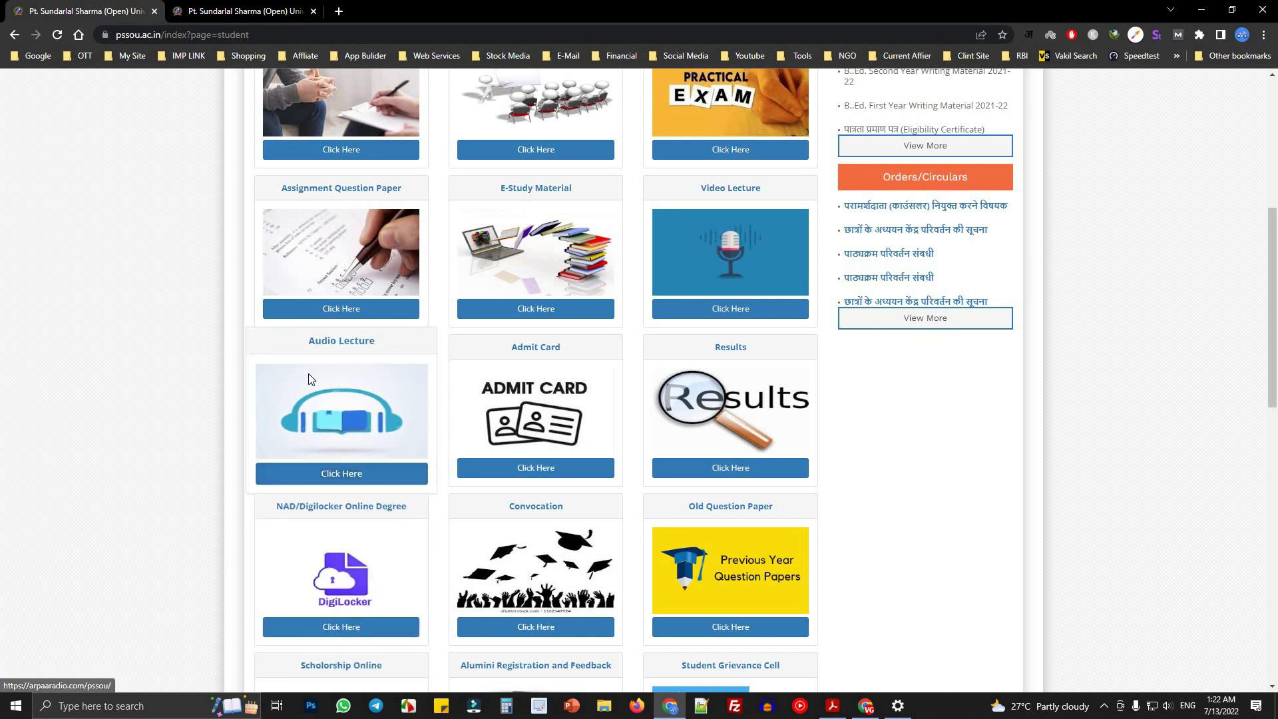
- Open the Assignment Question Paper link in a new tab and scroll through it
{"action": "right_click", "coordinate": [328, 314]}
{"action": "left_click", "coordinate": [363, 323]}
{"action": "left_click", "coordinate": [421, 20]}
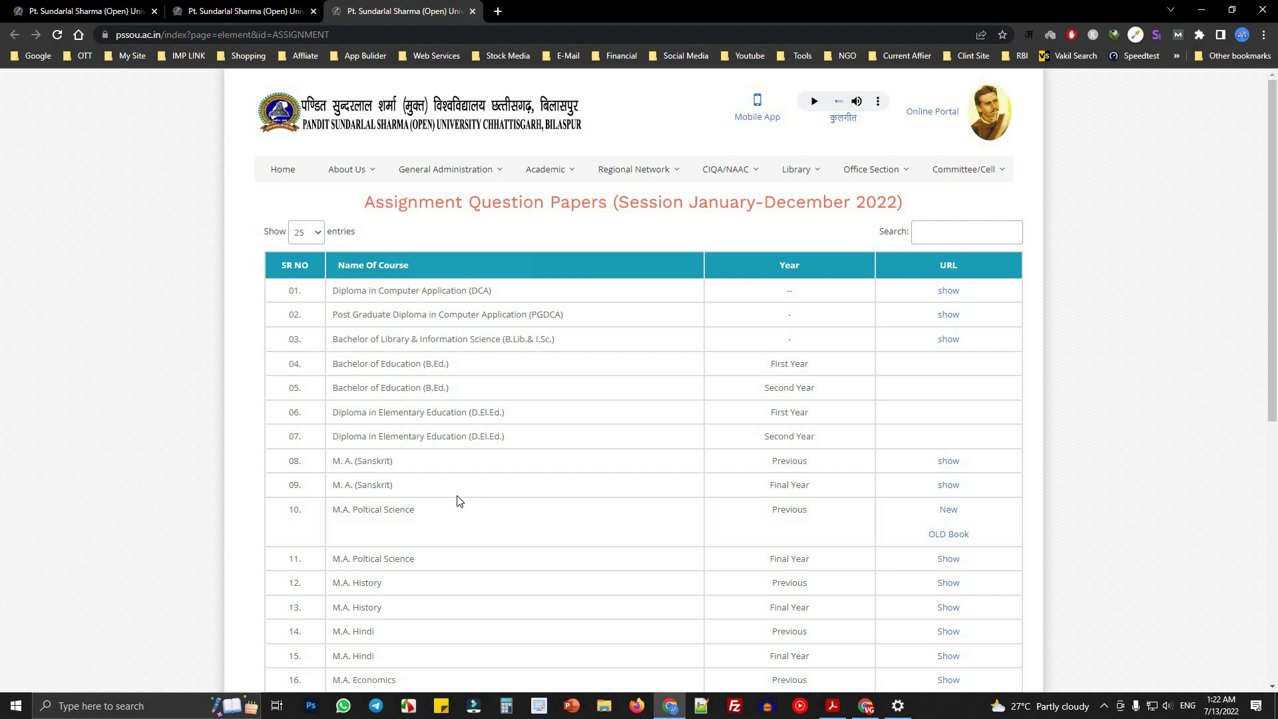
{"action": "scroll", "coordinate": [707, 565], "scroll_direction": "down", "scroll_amount": 6}
{"action": "scroll", "coordinate": [707, 555], "scroll_direction": "up", "scroll_amount": 6}
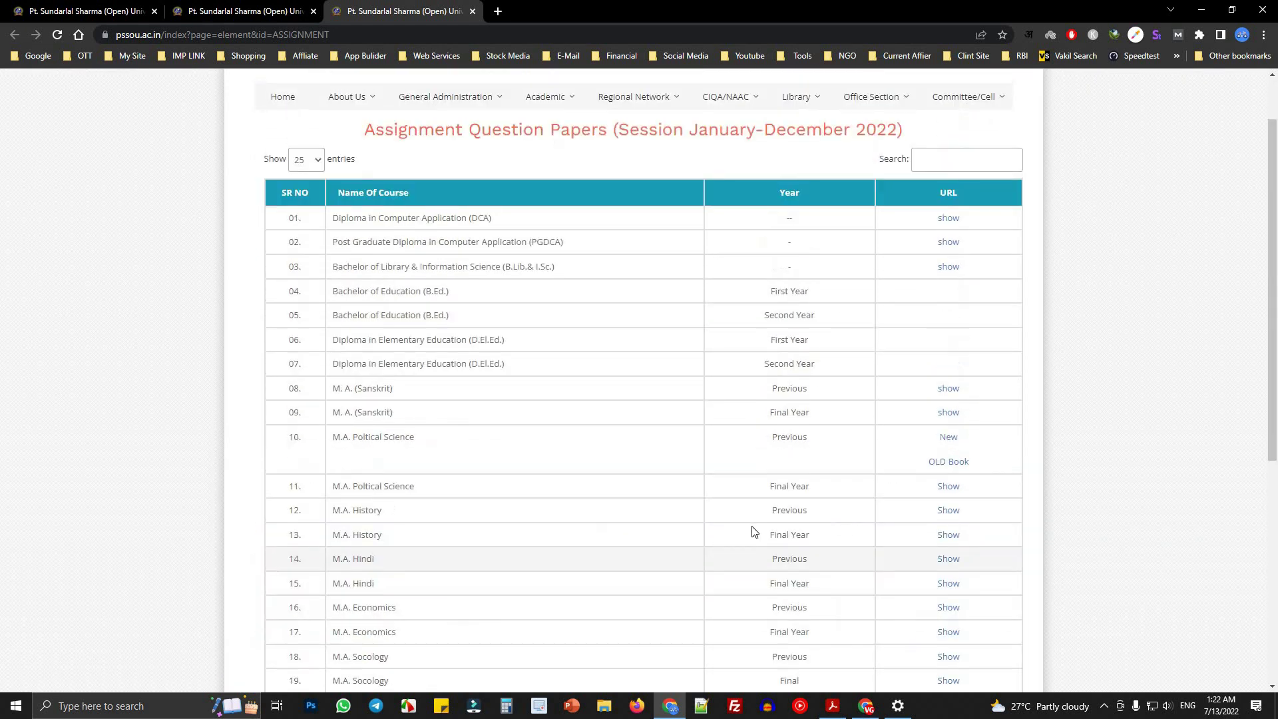
- Highlight the January-December session period in the heading, then close the assignment papers tab
{"action": "left_click_drag", "start_coordinate": [690, 202], "coordinate": [878, 200]}
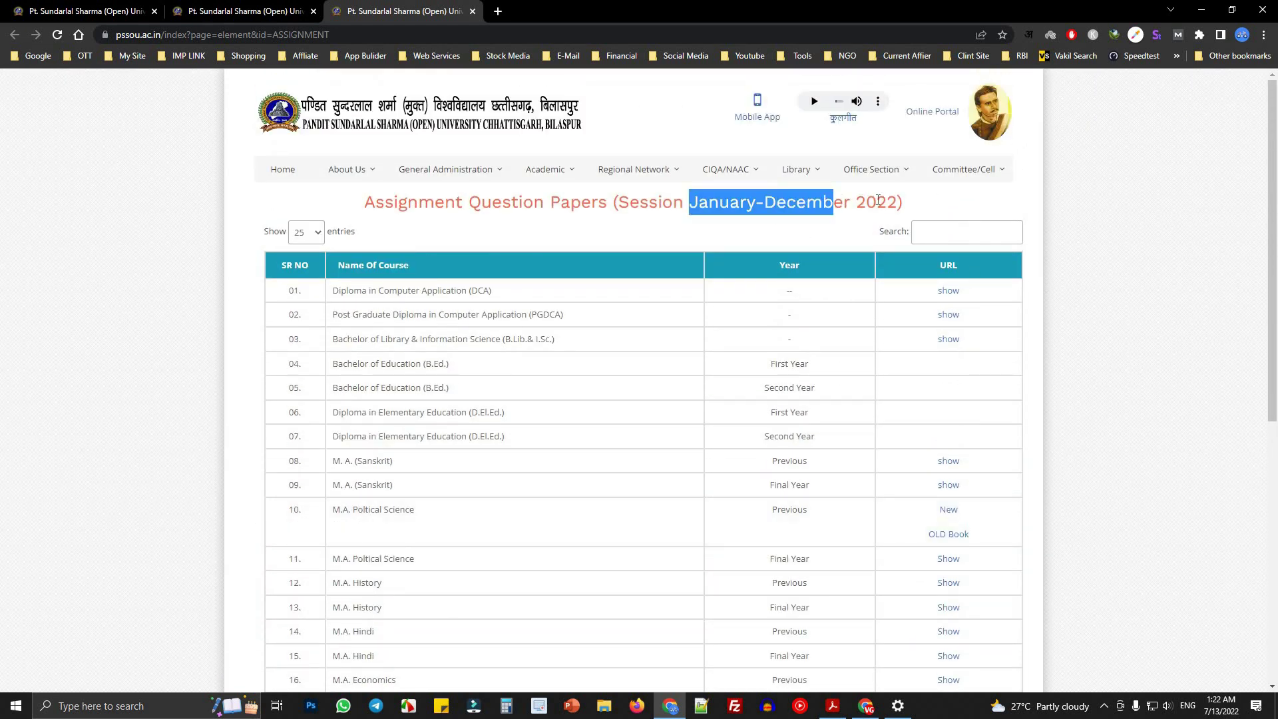
{"action": "left_click", "coordinate": [691, 212]}
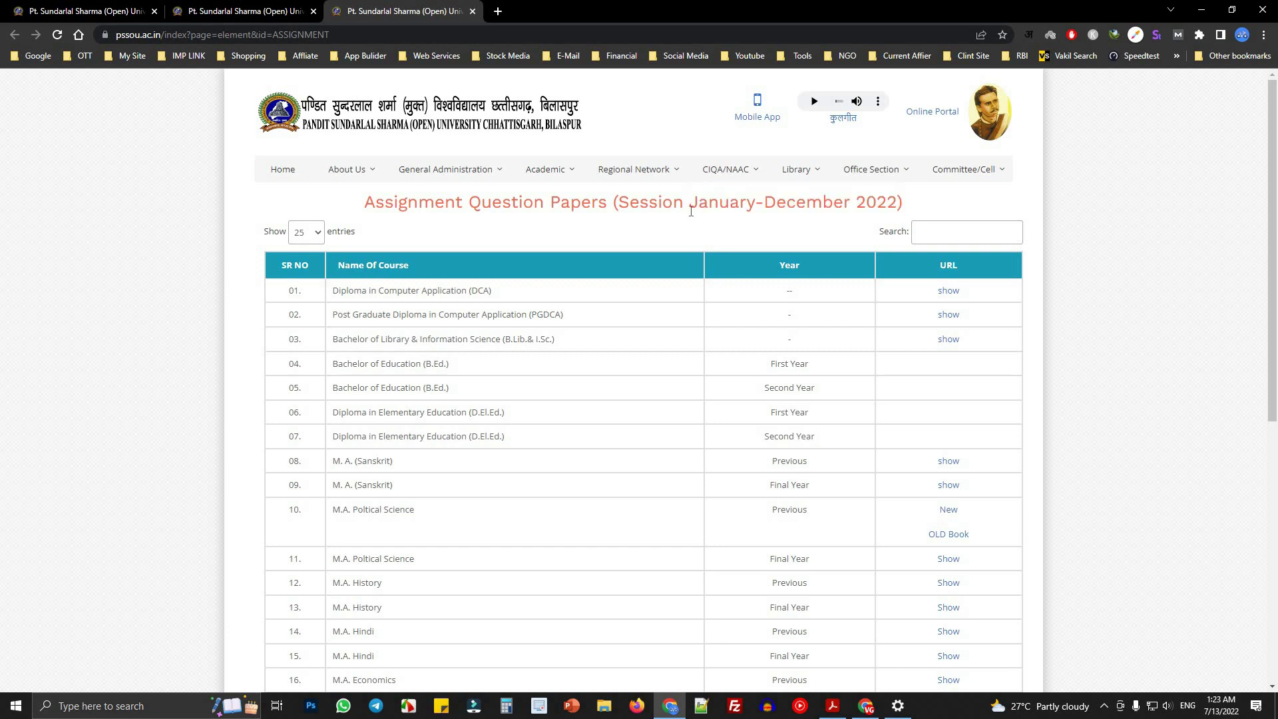
{"action": "left_click_drag", "start_coordinate": [641, 202], "coordinate": [921, 206]}
{"action": "left_click", "coordinate": [701, 253]}
{"action": "left_click_drag", "start_coordinate": [690, 203], "coordinate": [859, 206]}
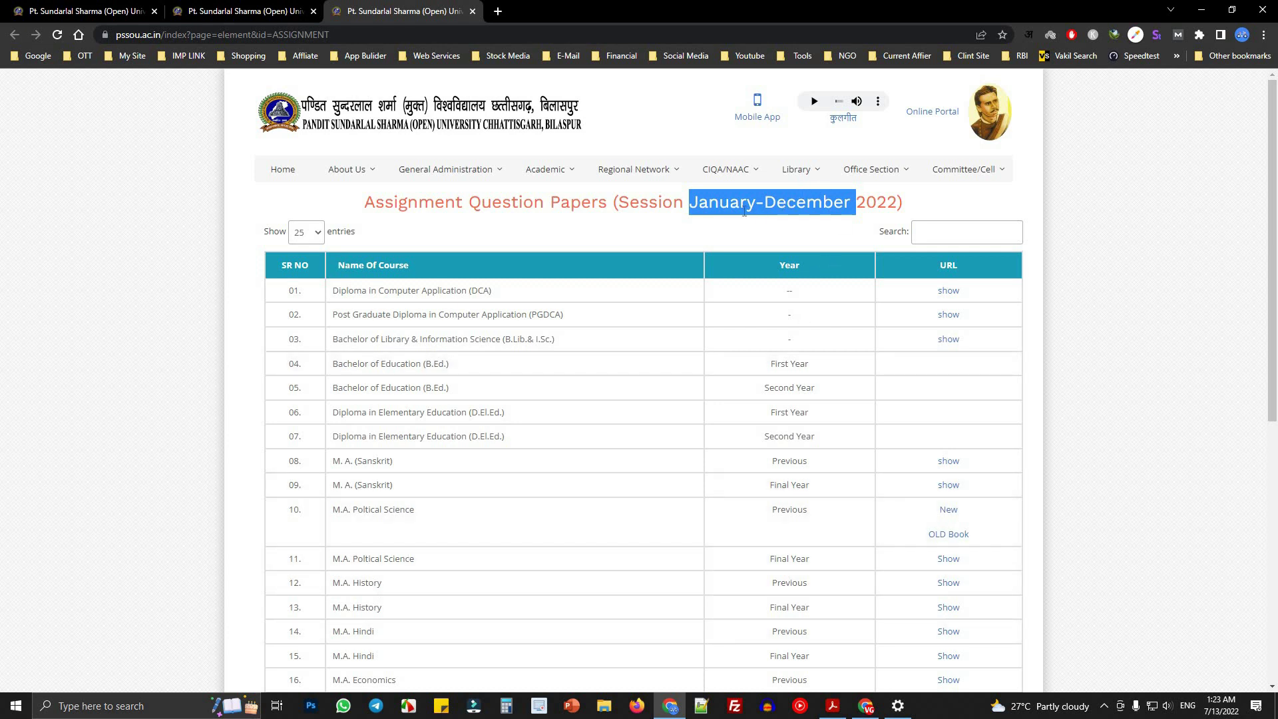
{"action": "left_click", "coordinate": [695, 206]}
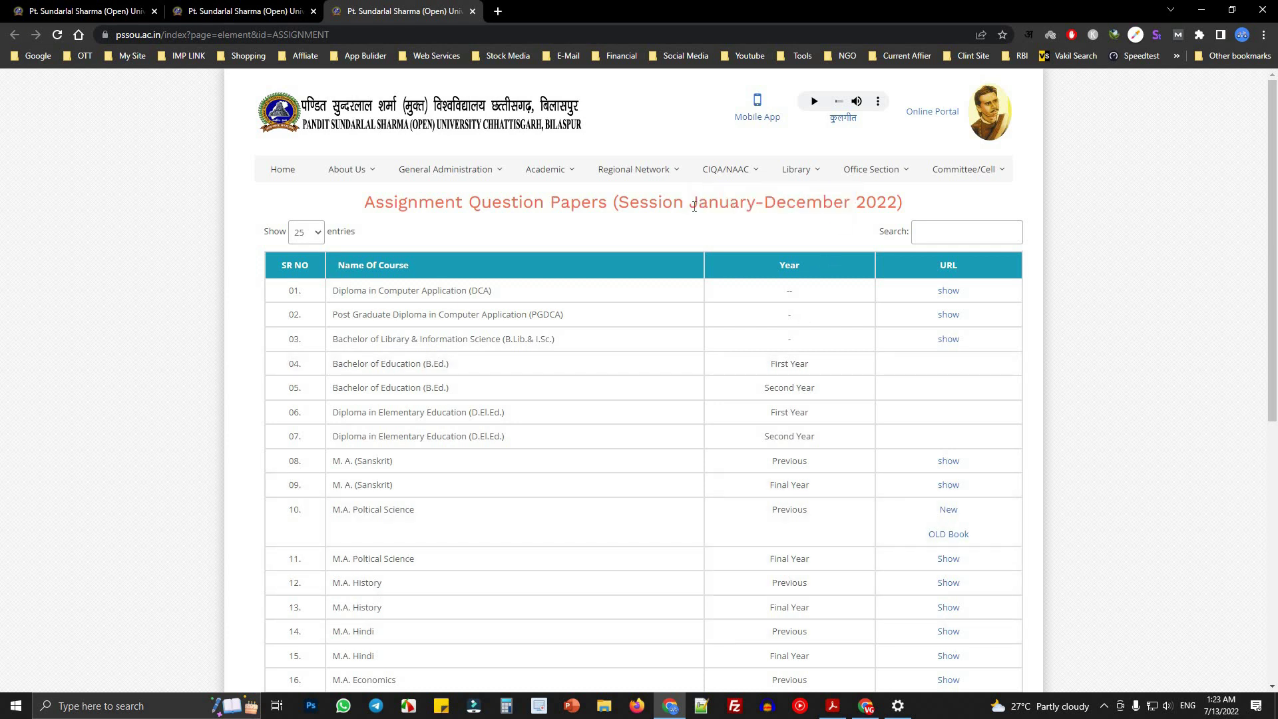
{"action": "left_click", "coordinate": [734, 208]}
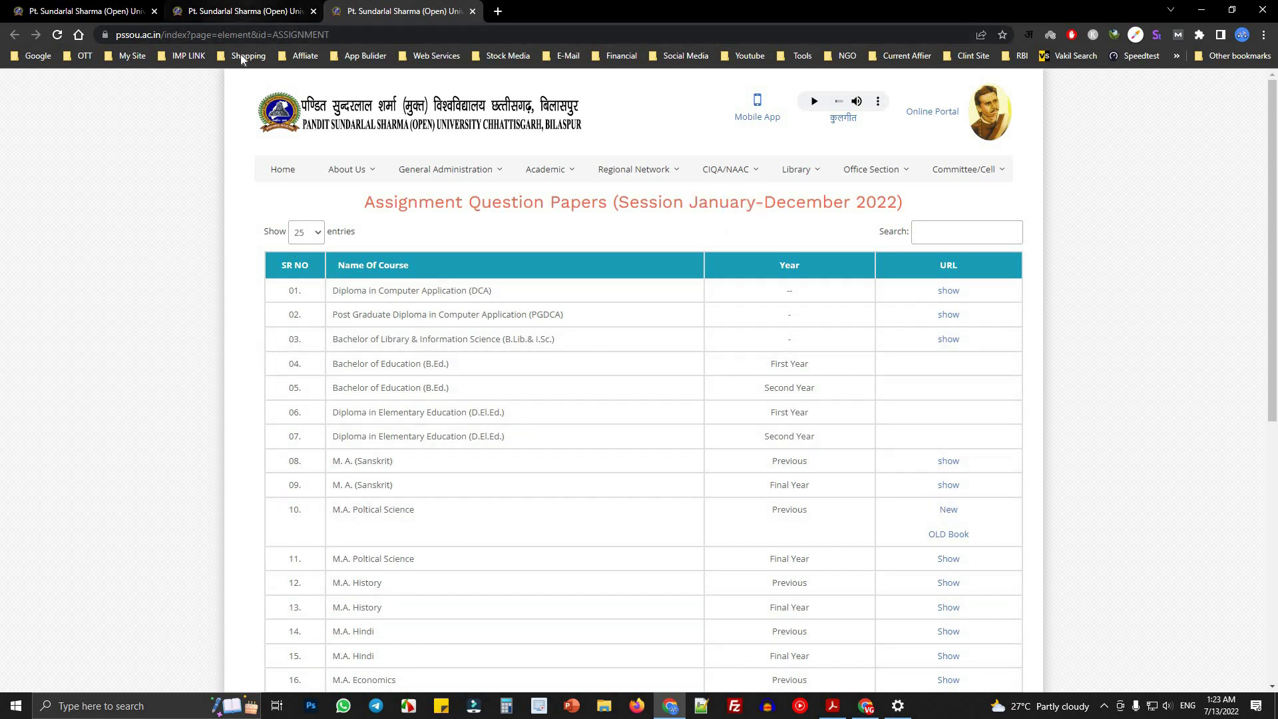
{"action": "left_click", "coordinate": [241, 10]}
{"action": "left_click", "coordinate": [484, 15]}
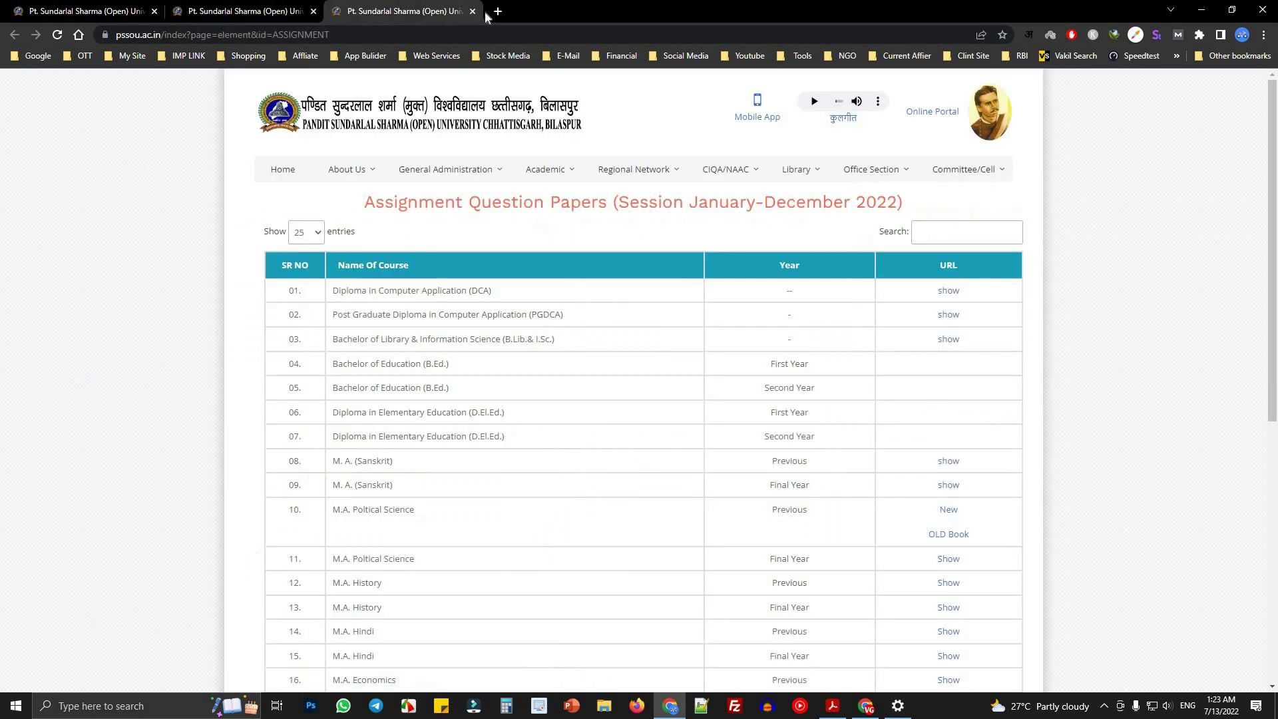
{"action": "key", "text": "ctrl+w"}
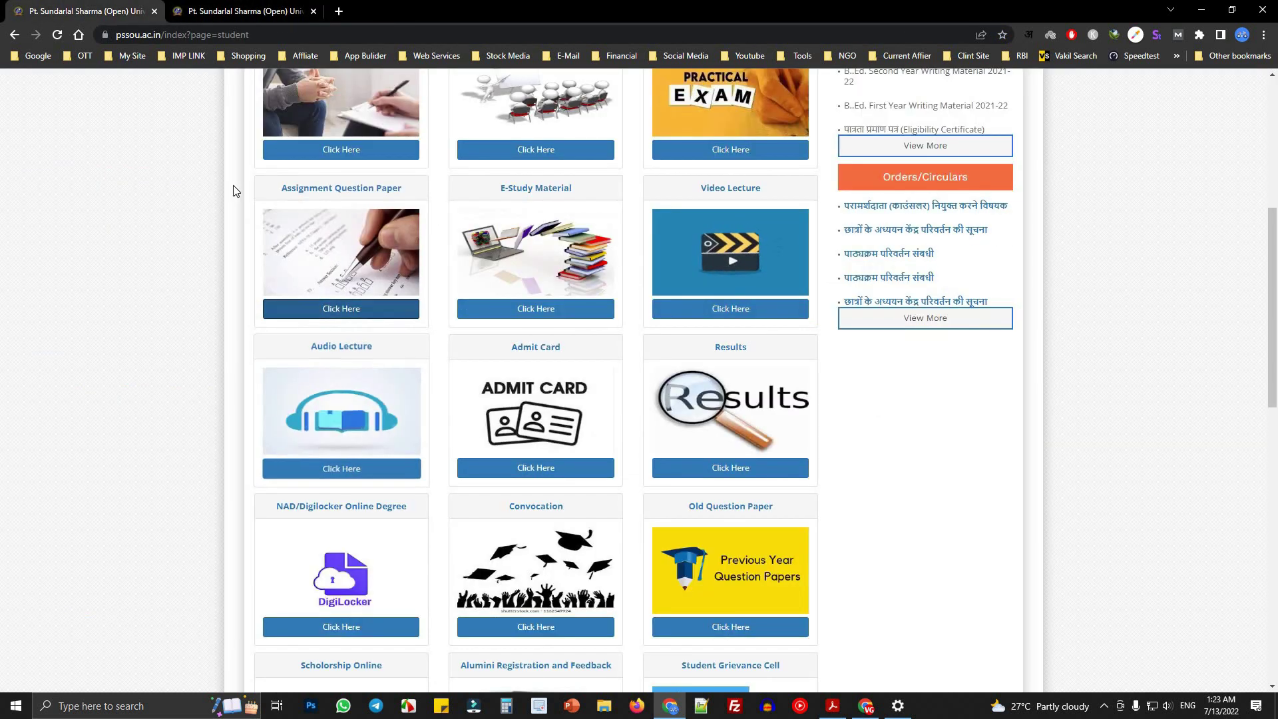
- Open the Old Question Paper page in a new tab, glance at it, and close it
{"action": "scroll", "coordinate": [368, 599], "scroll_direction": "down", "scroll_amount": 3}
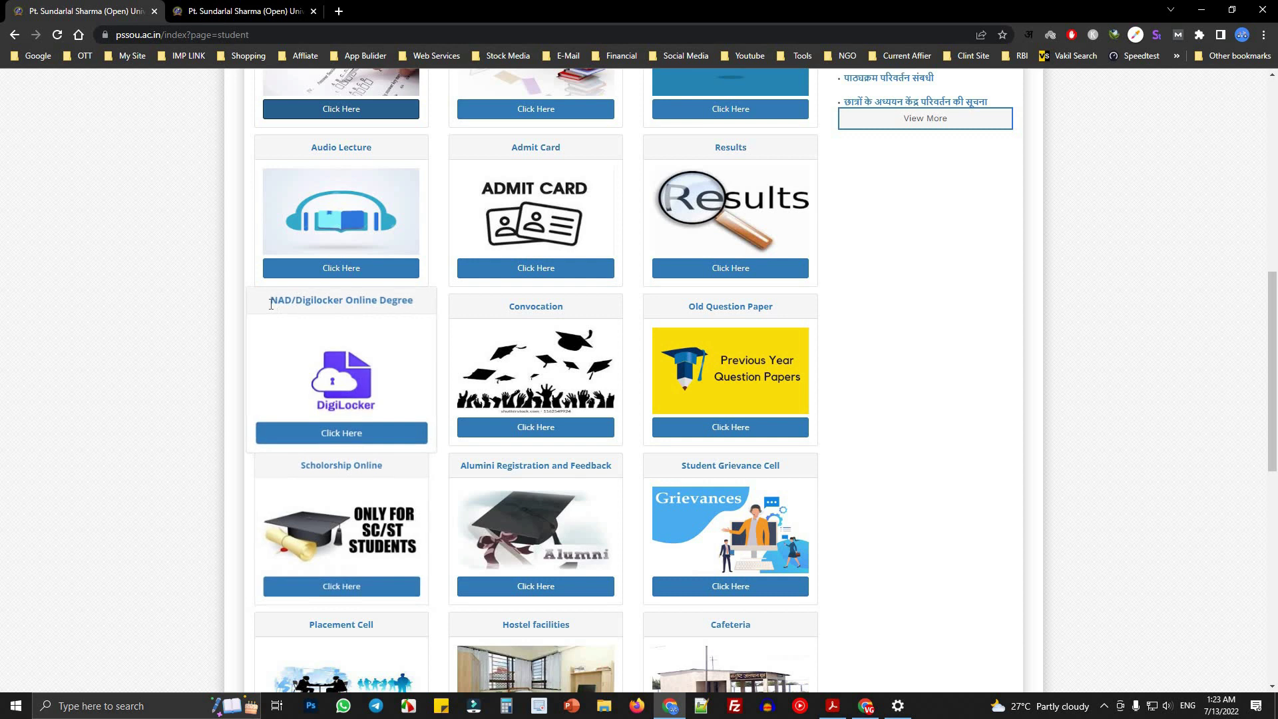
{"action": "left_click_drag", "start_coordinate": [434, 306], "coordinate": [363, 300]}
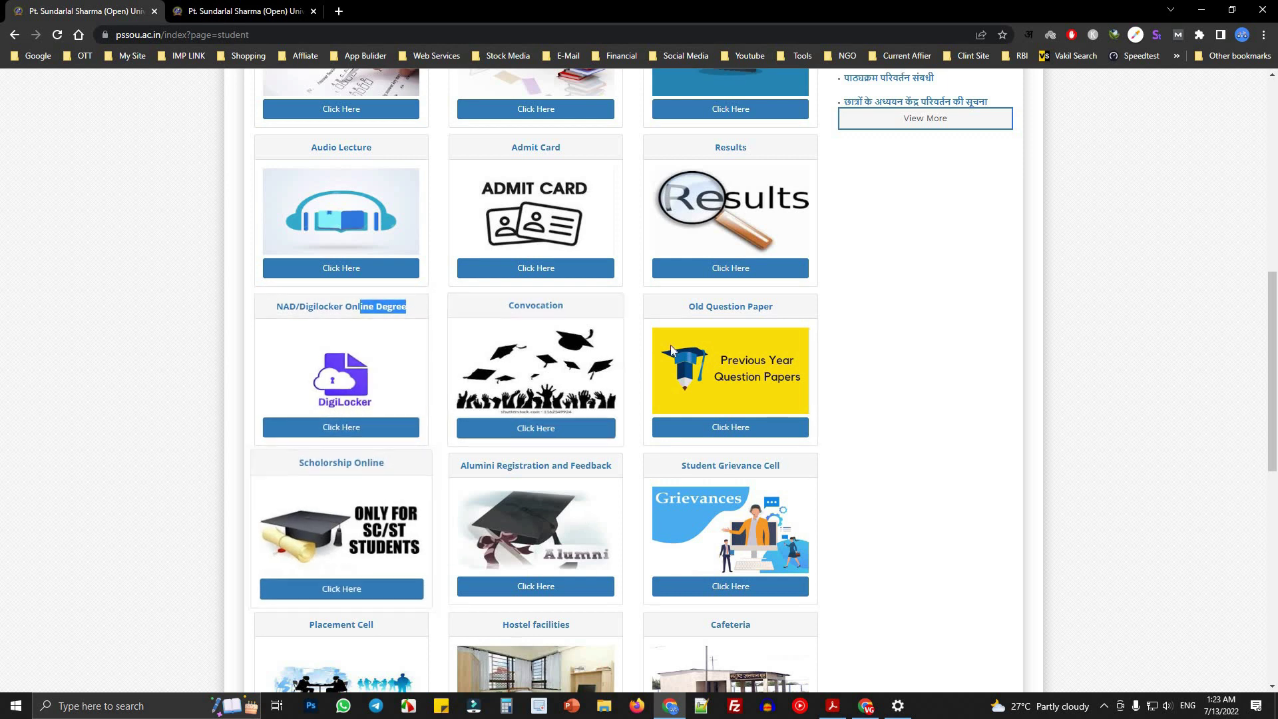
{"action": "right_click", "coordinate": [720, 434]}
{"action": "left_click", "coordinate": [772, 446]}
{"action": "left_click", "coordinate": [400, 10]}
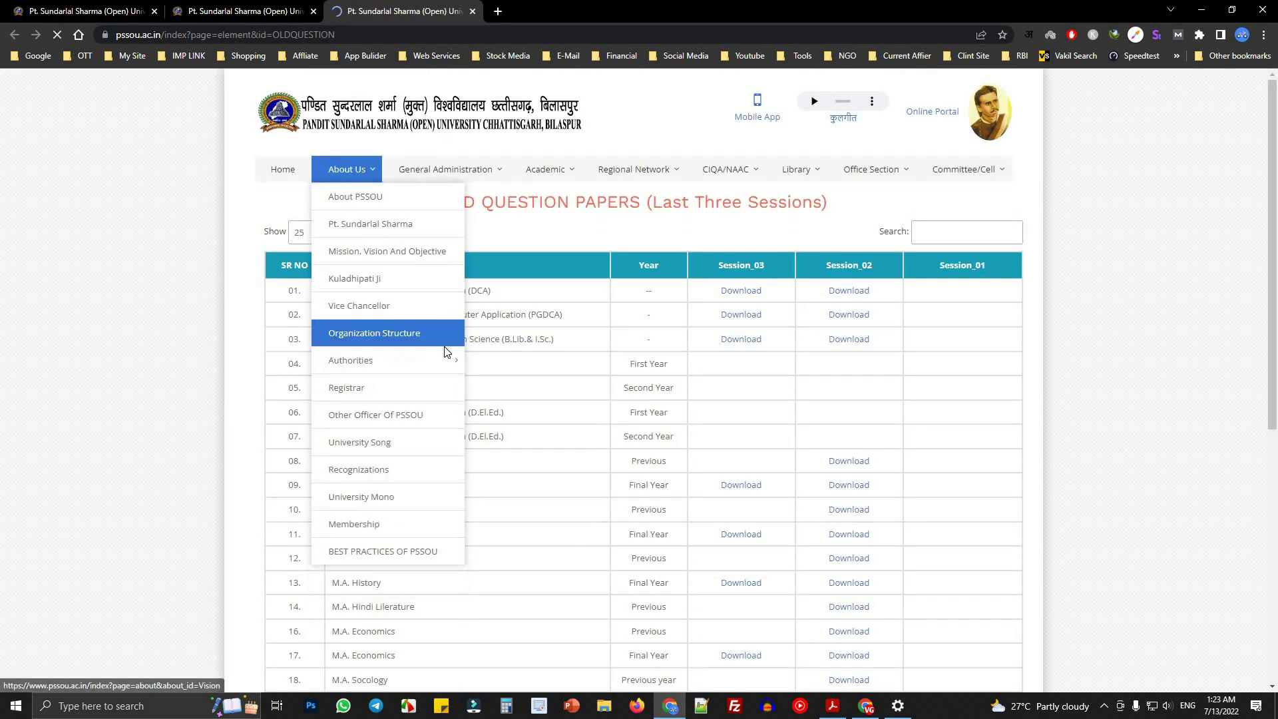
{"action": "mouse_move", "coordinate": [445, 347]}
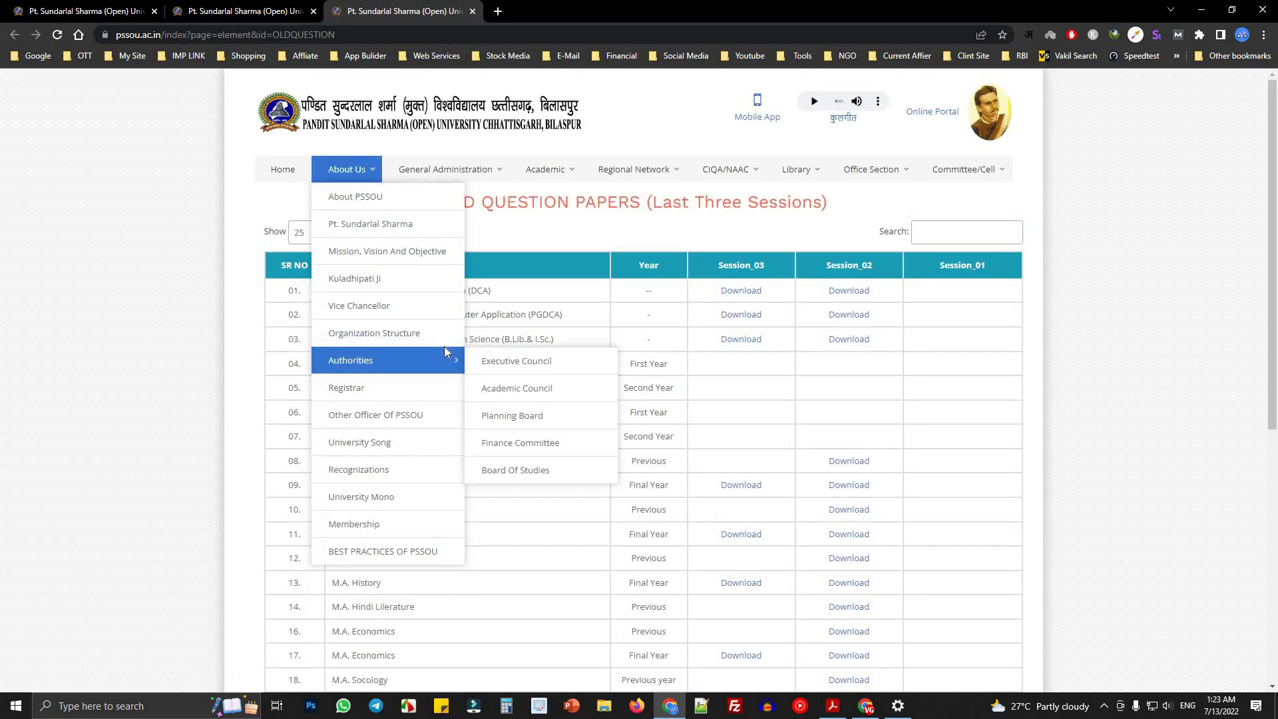
{"action": "left_click", "coordinate": [472, 11]}
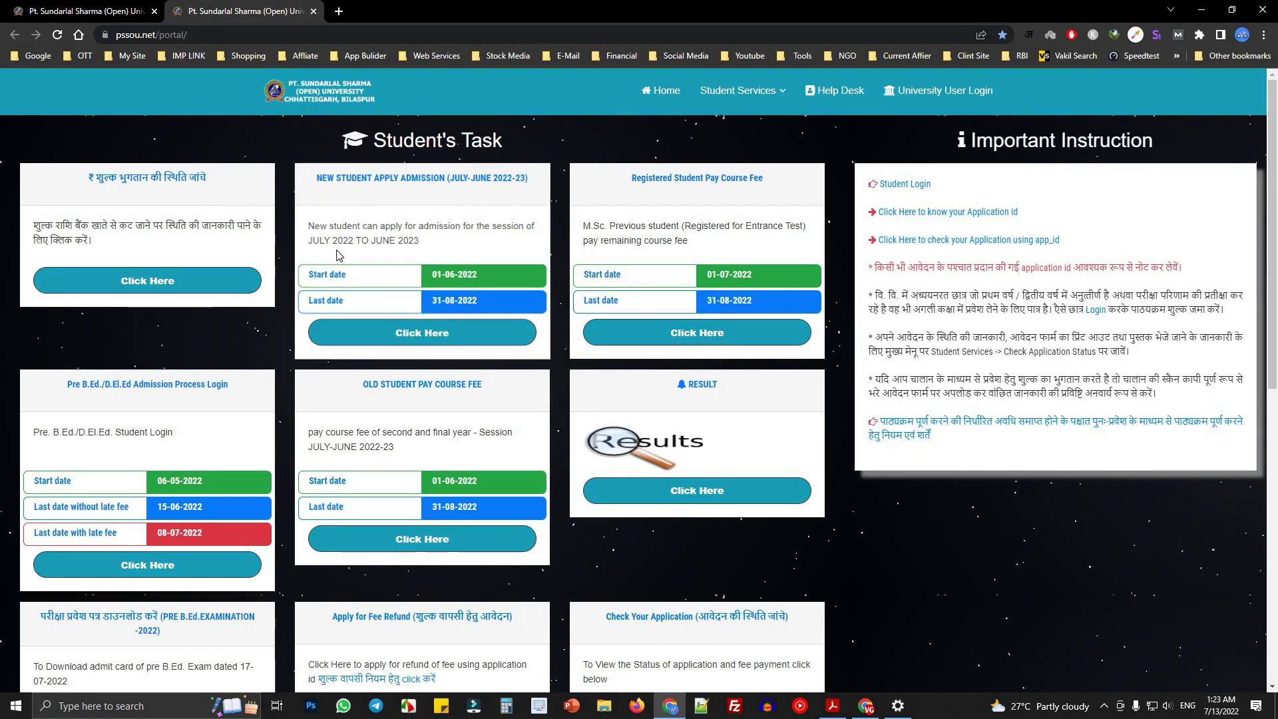
- Return to Student Corner and open the Contact Class notices in a new tab
{"action": "scroll", "coordinate": [287, 420], "scroll_direction": "down", "scroll_amount": 8}
{"action": "key", "text": "ctrl+Tab"}
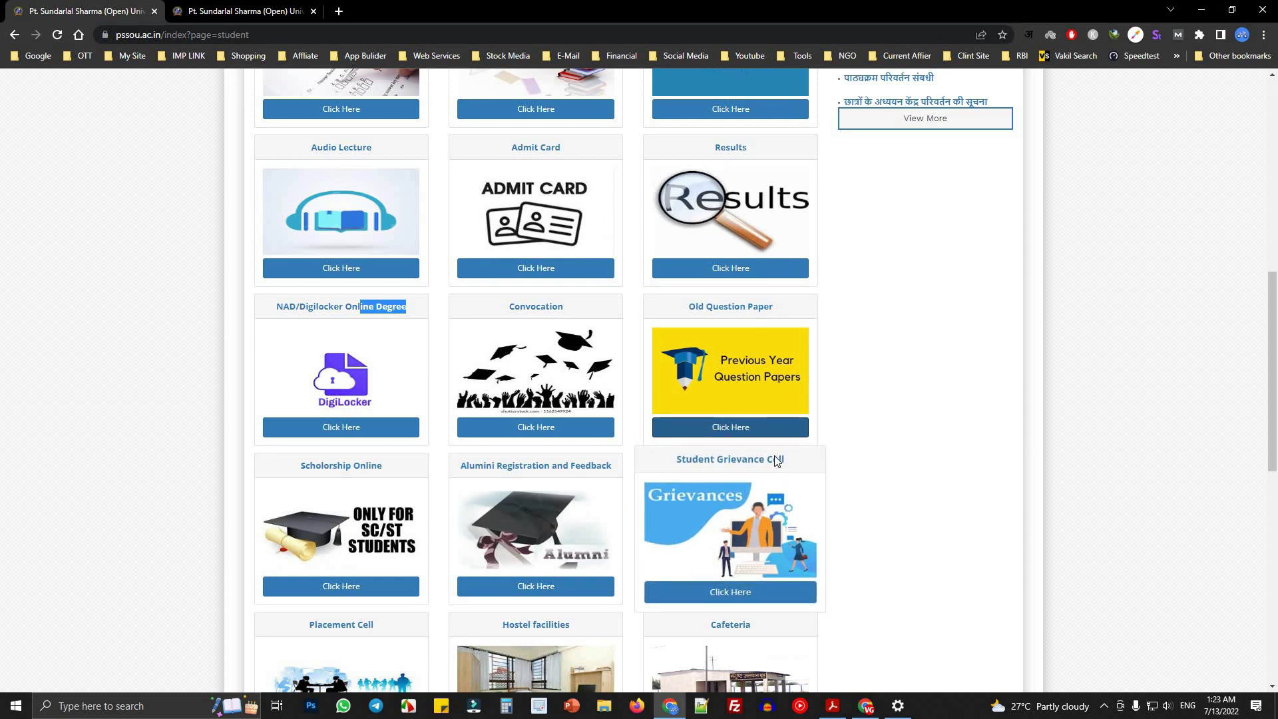
{"action": "scroll", "coordinate": [776, 462], "scroll_direction": "down", "scroll_amount": 2}
{"action": "scroll", "coordinate": [793, 506], "scroll_direction": "down", "scroll_amount": 2}
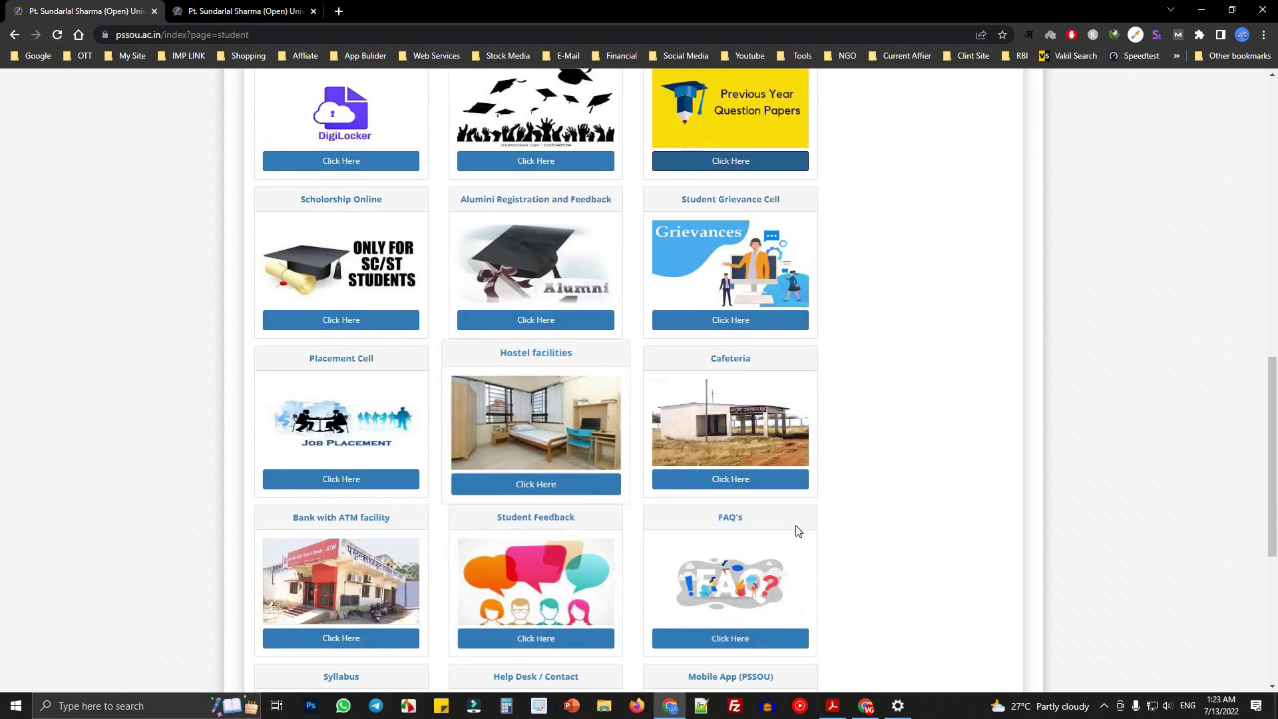
{"action": "scroll", "coordinate": [399, 466], "scroll_direction": "down", "scroll_amount": 4}
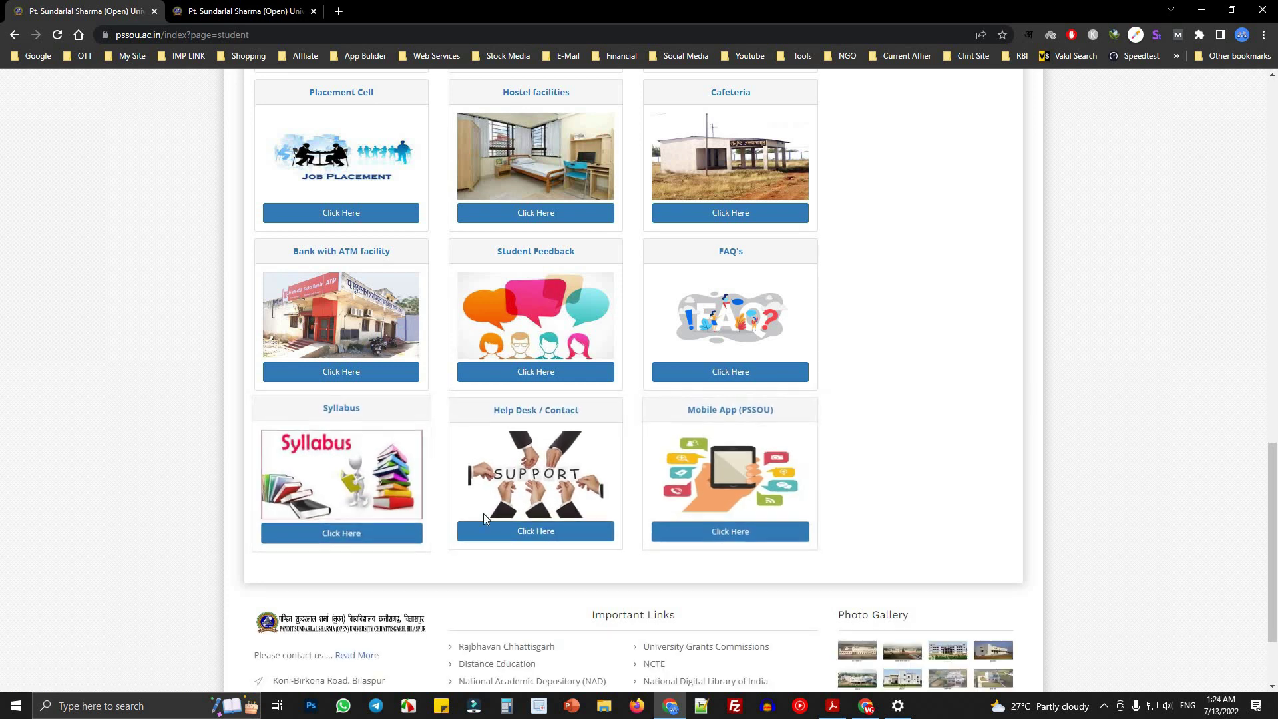
{"action": "scroll", "coordinate": [484, 513], "scroll_direction": "up", "scroll_amount": 11}
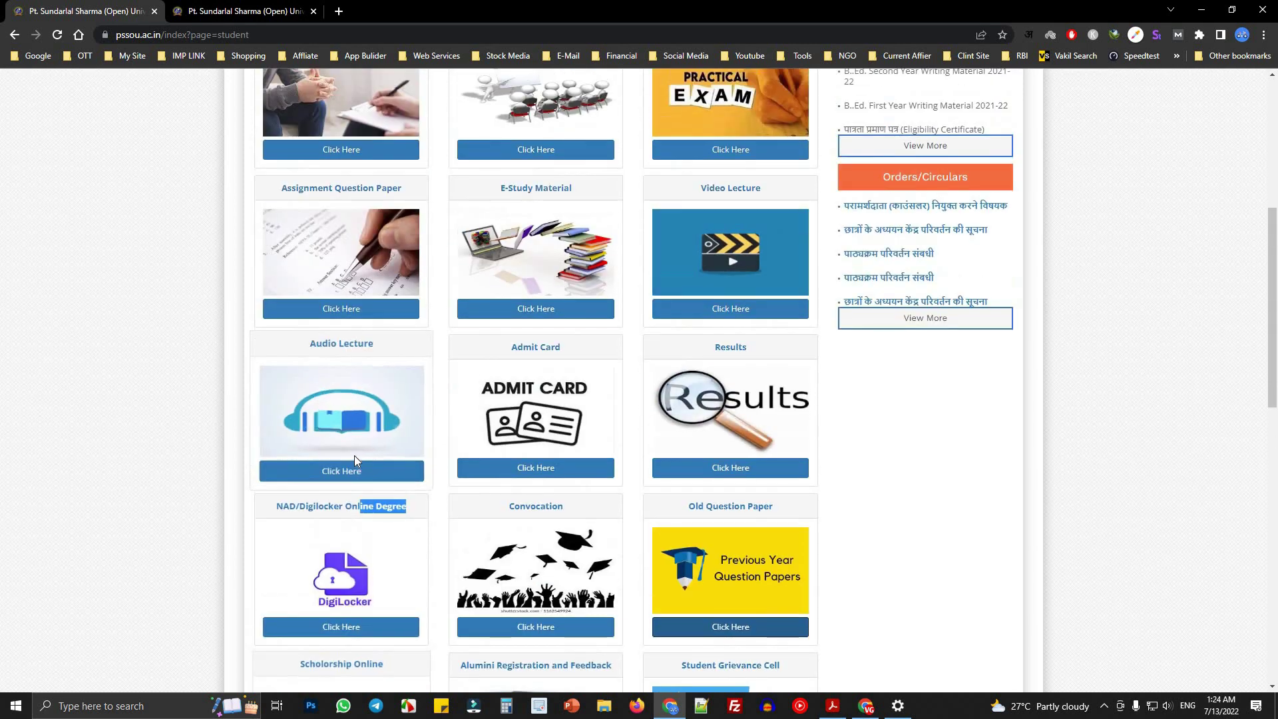
{"action": "scroll", "coordinate": [359, 343], "scroll_direction": "up", "scroll_amount": 2}
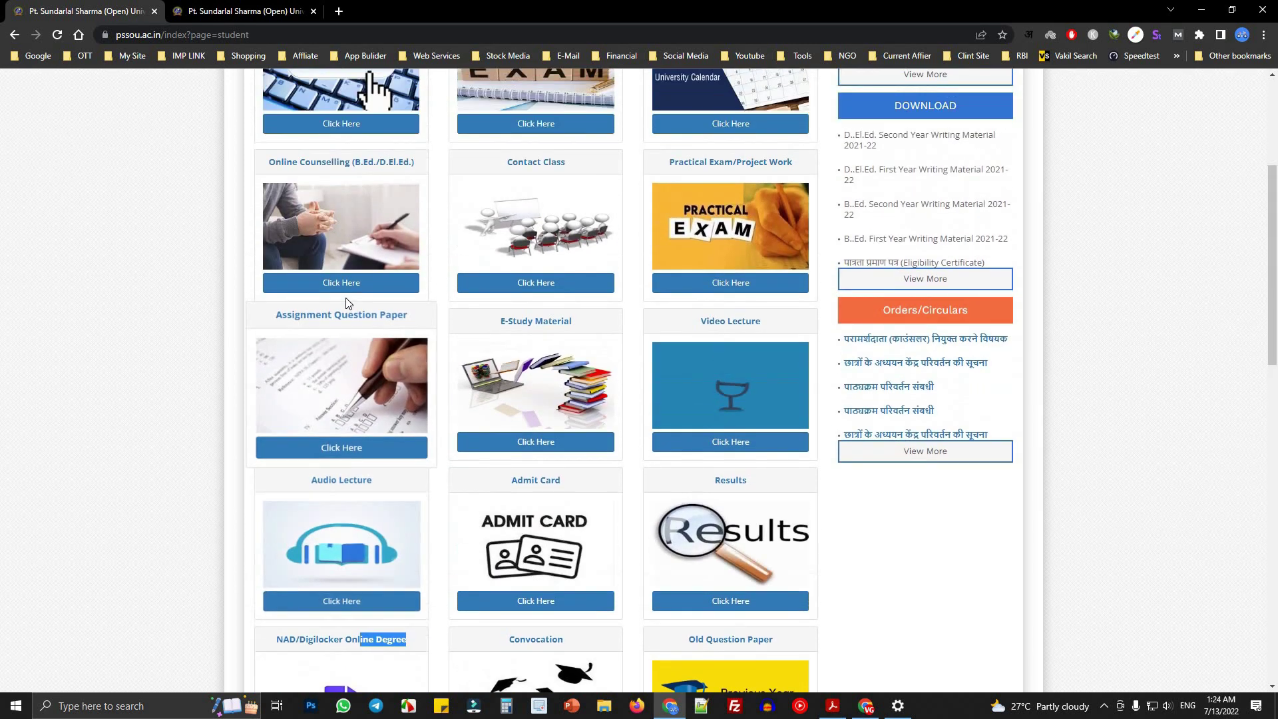
{"action": "scroll", "coordinate": [570, 407], "scroll_direction": "up", "scroll_amount": 2}
{"action": "left_click", "coordinate": [570, 408]}
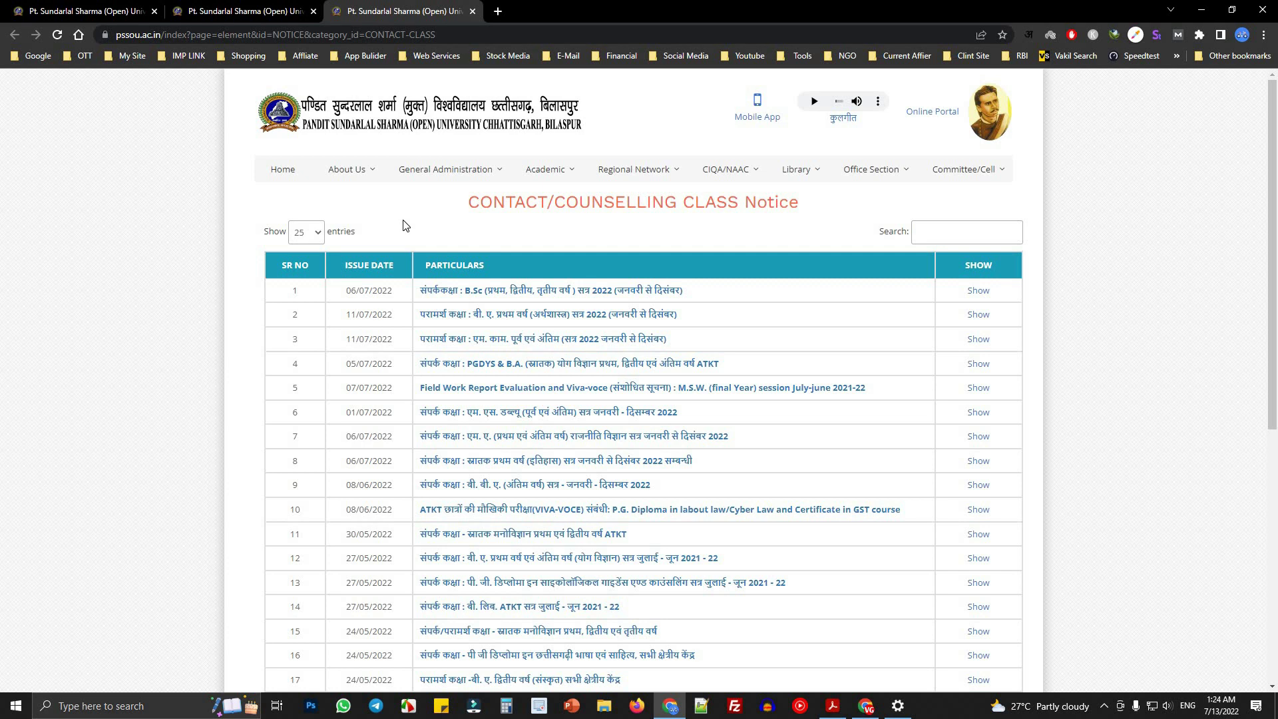
- Close the notices tab, then view the Academic Calendar PDF in a new tab and close it
{"action": "left_click", "coordinate": [473, 11]}
{"action": "left_click", "coordinate": [107, 12]}
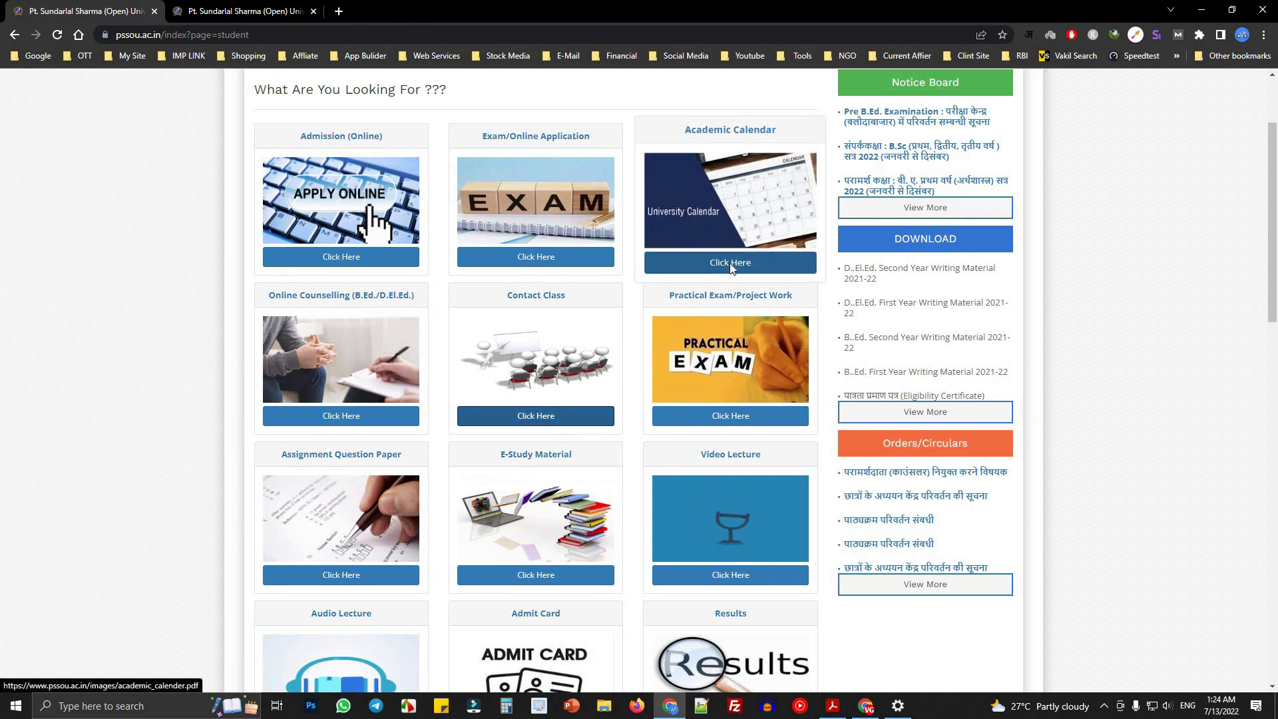
{"action": "right_click", "coordinate": [749, 262]}
{"action": "left_click", "coordinate": [779, 271]}
{"action": "left_click", "coordinate": [400, 12]}
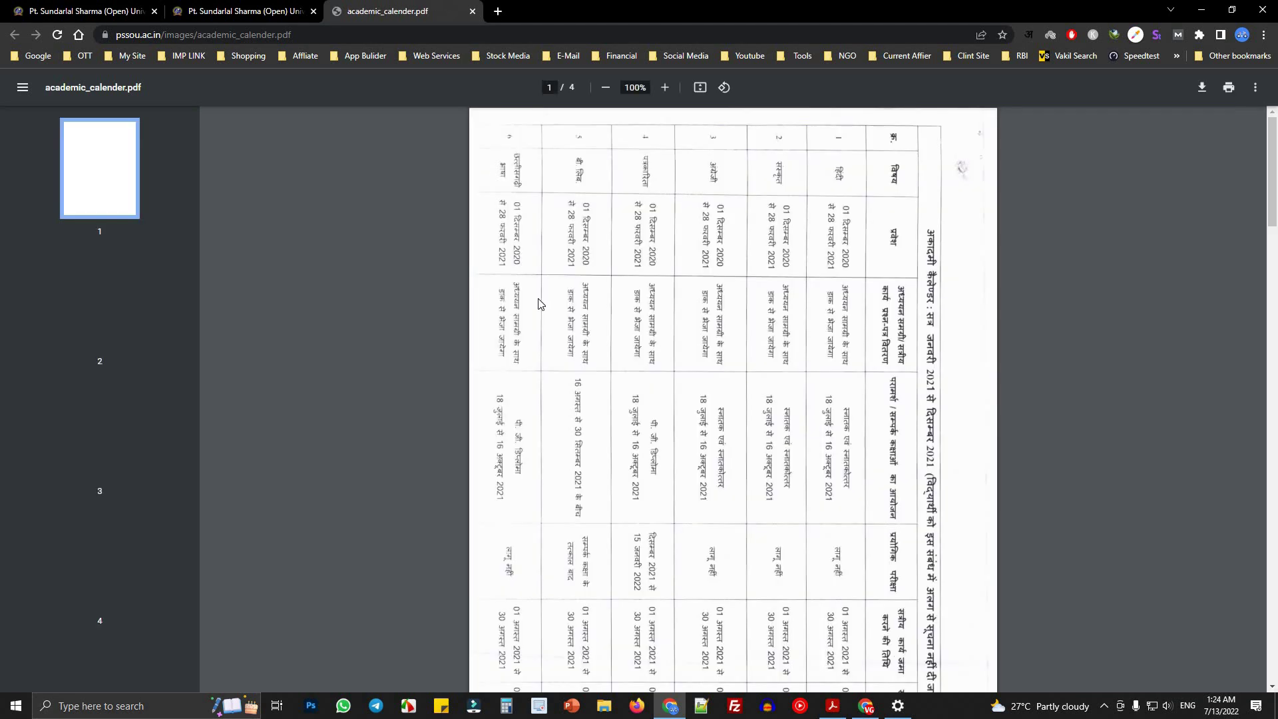
{"action": "scroll", "coordinate": [886, 224], "scroll_direction": "down", "scroll_amount": 20}
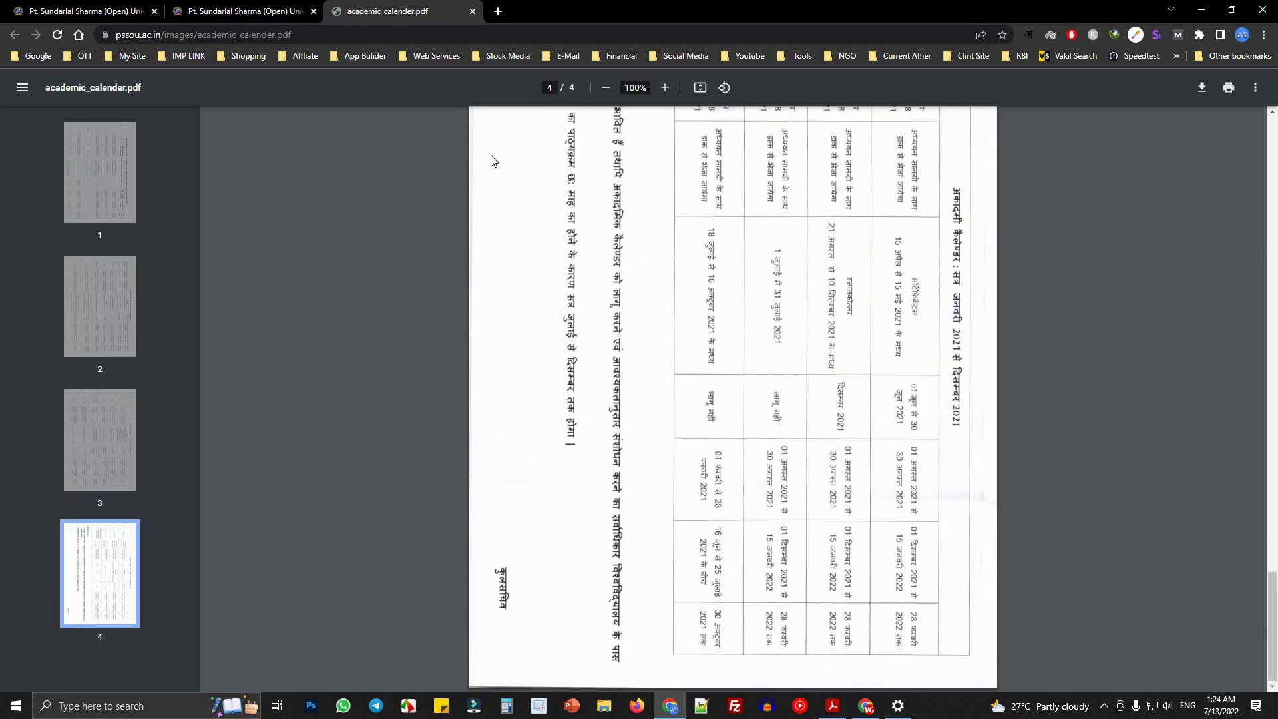
{"action": "key", "text": "ctrl+w"}
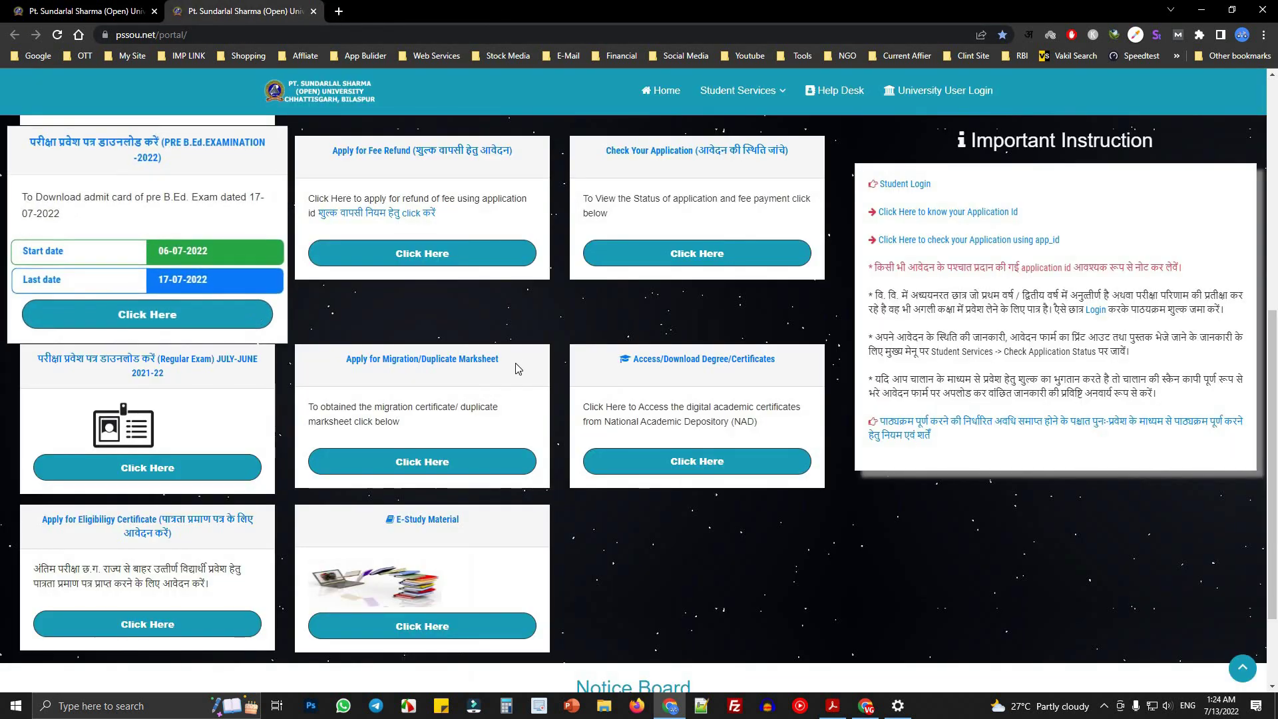
{"action": "key", "text": "ctrl+shift+Tab"}
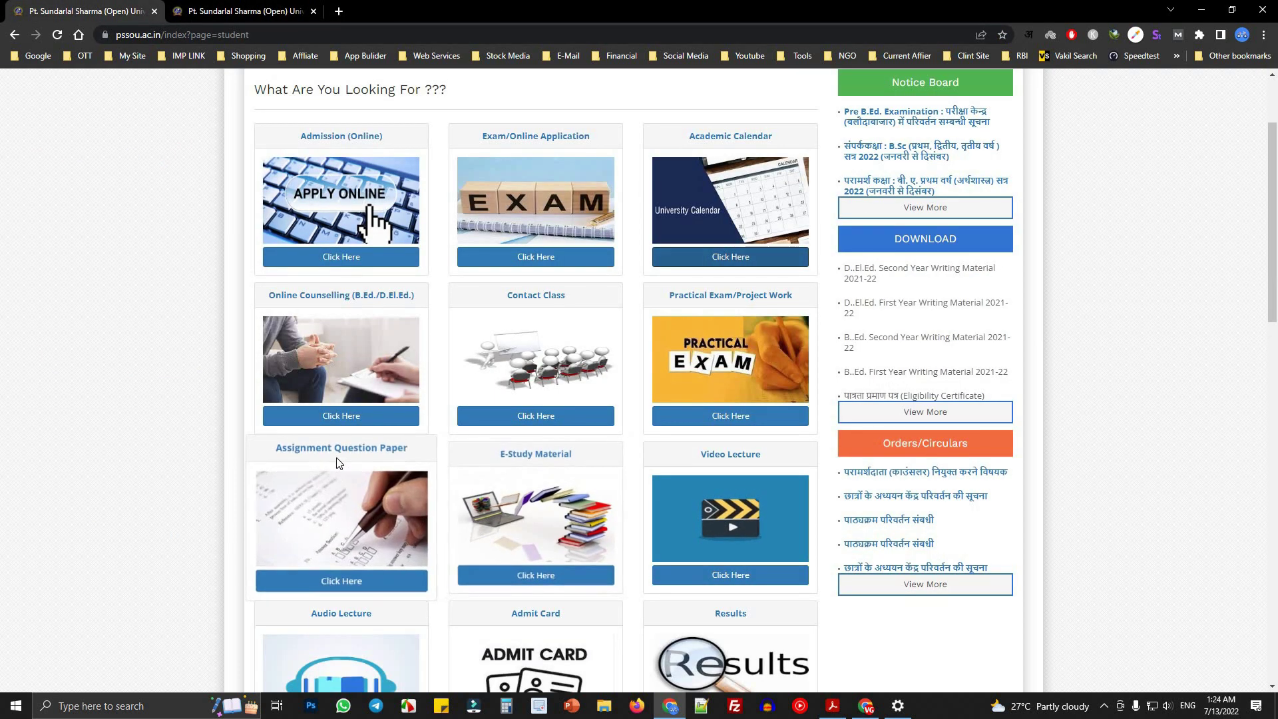
- Follow Admission (Online) through to the Student Online Admission portal and close the extra tab
{"action": "scroll", "coordinate": [346, 460], "scroll_direction": "up", "scroll_amount": 1}
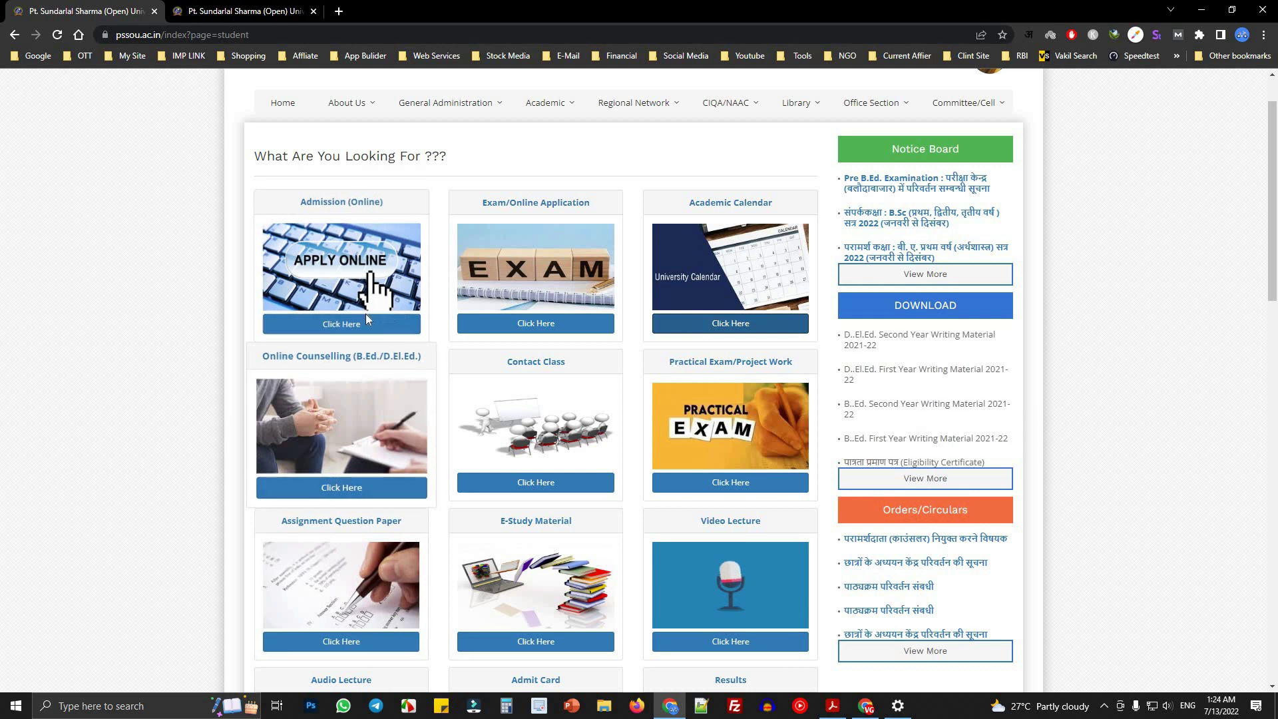
{"action": "triple_click", "coordinate": [324, 198]}
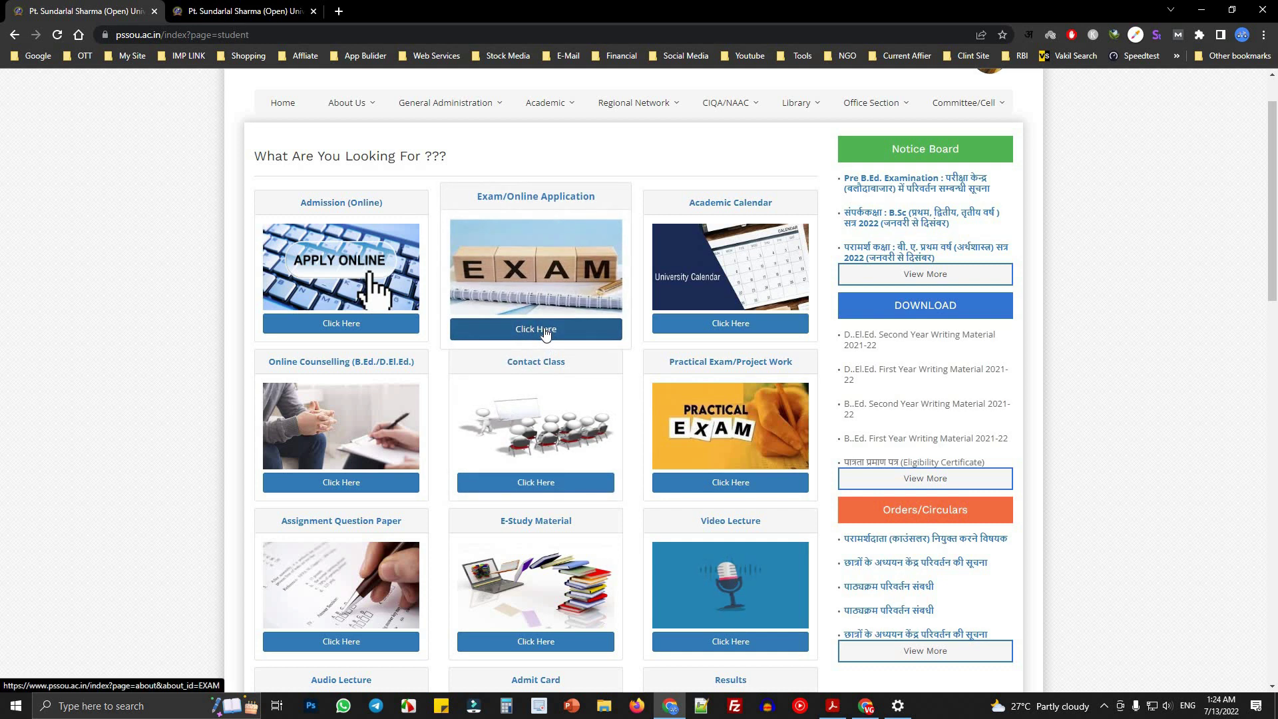
{"action": "left_click", "coordinate": [366, 328]}
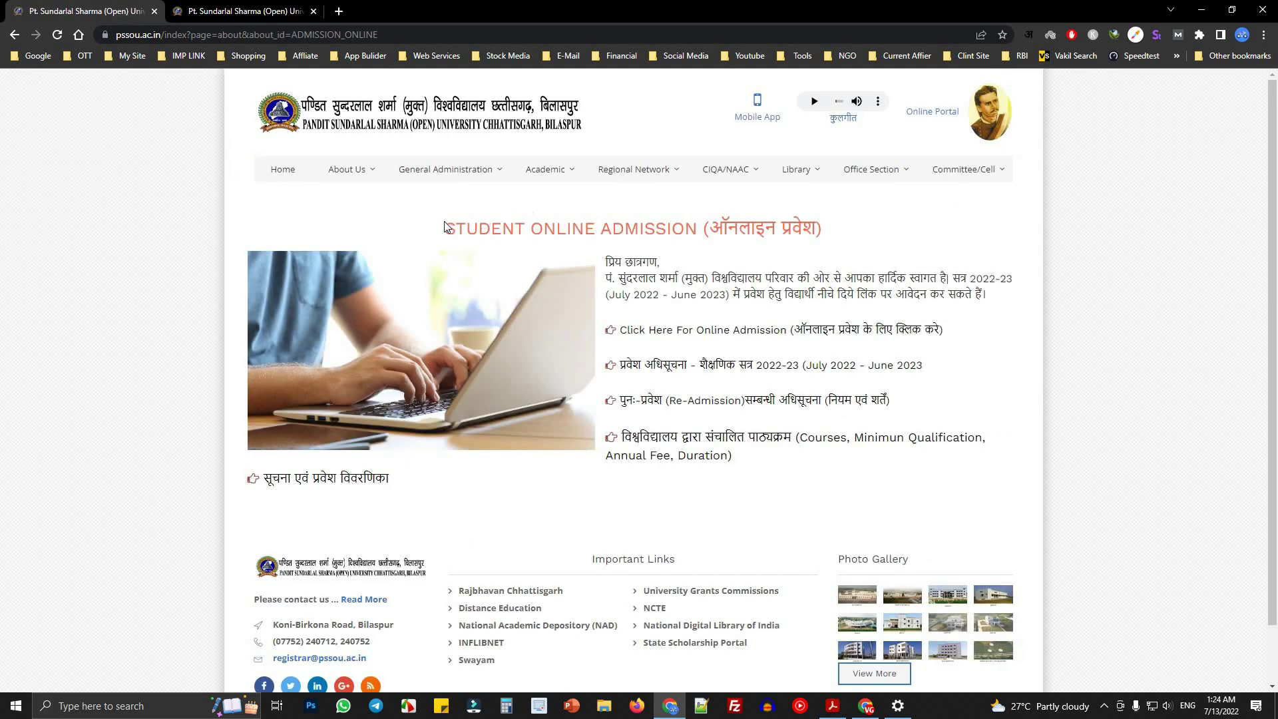
{"action": "triple_click", "coordinate": [723, 227]}
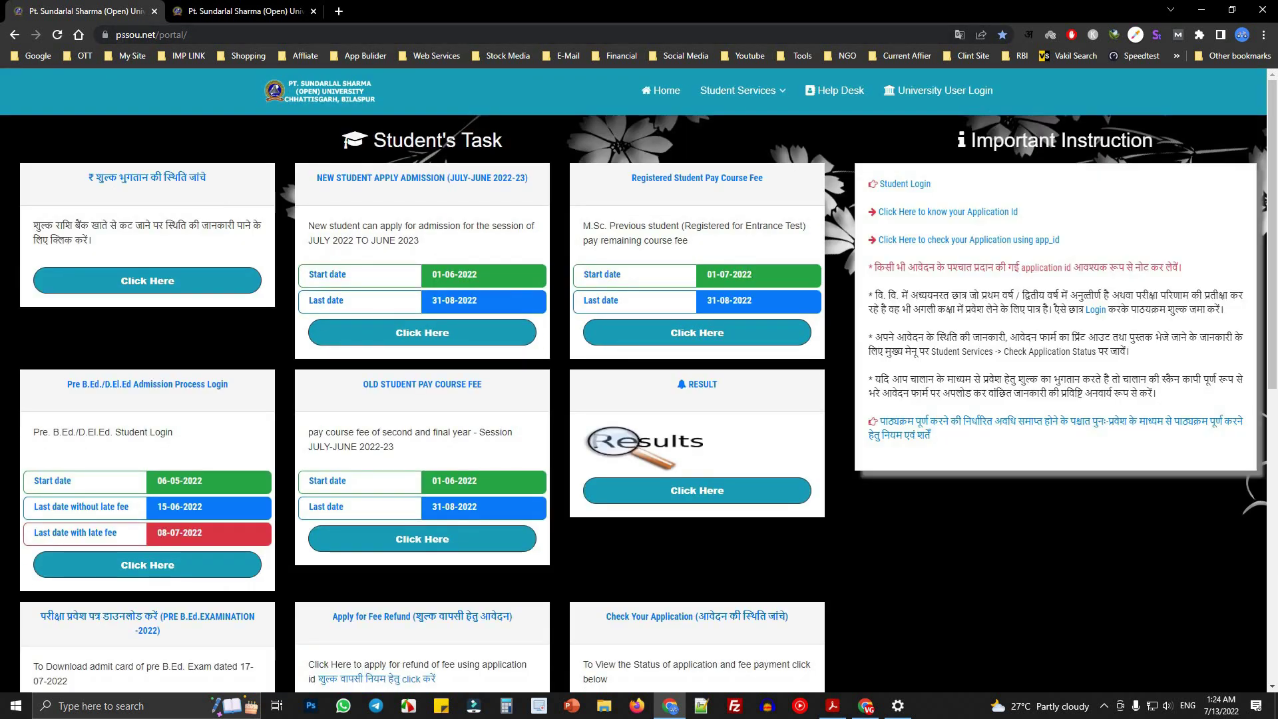
{"action": "left_click_drag", "start_coordinate": [116, 36], "coordinate": [153, 35]}
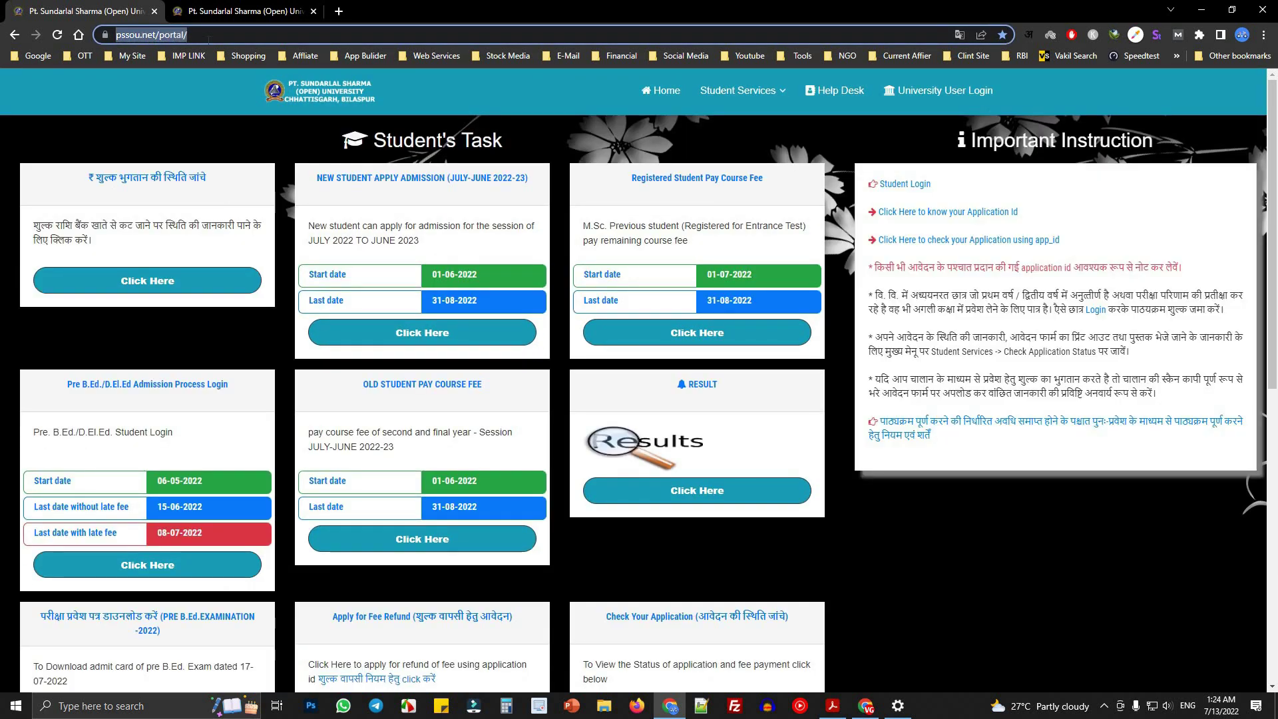
{"action": "left_click", "coordinate": [314, 11]}
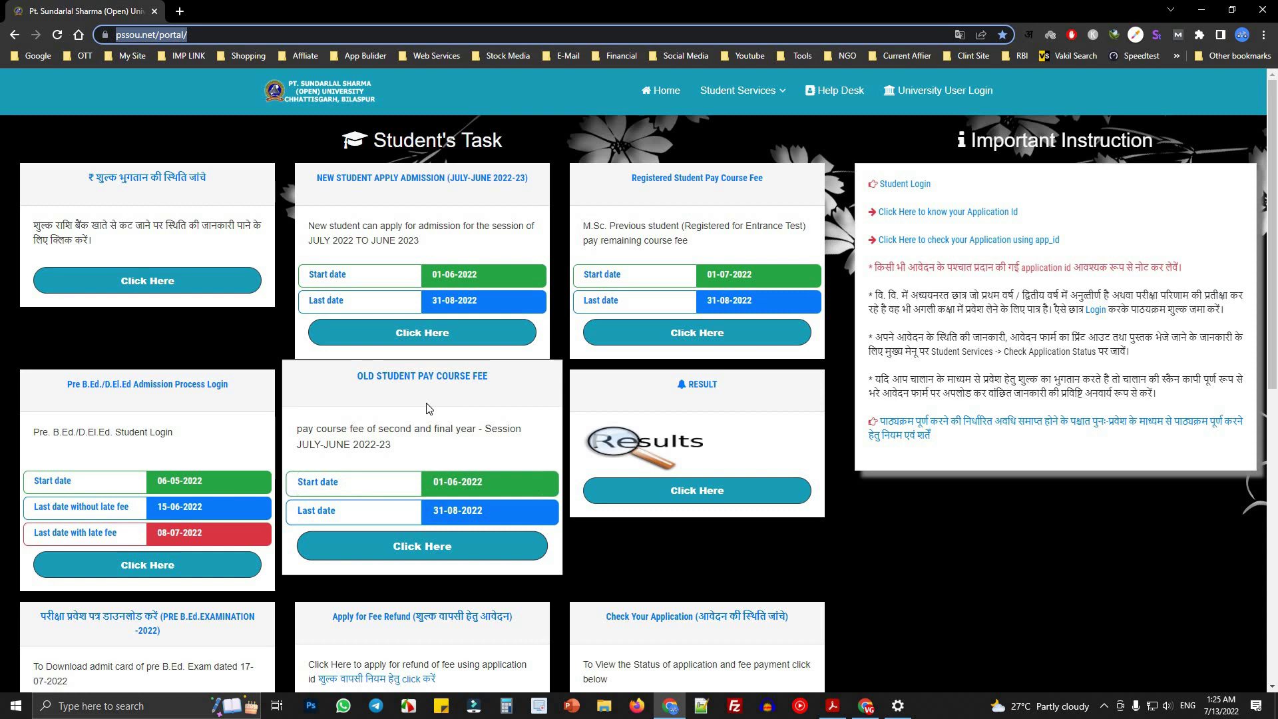
{"action": "left_click_drag", "start_coordinate": [306, 169], "coordinate": [551, 171]}
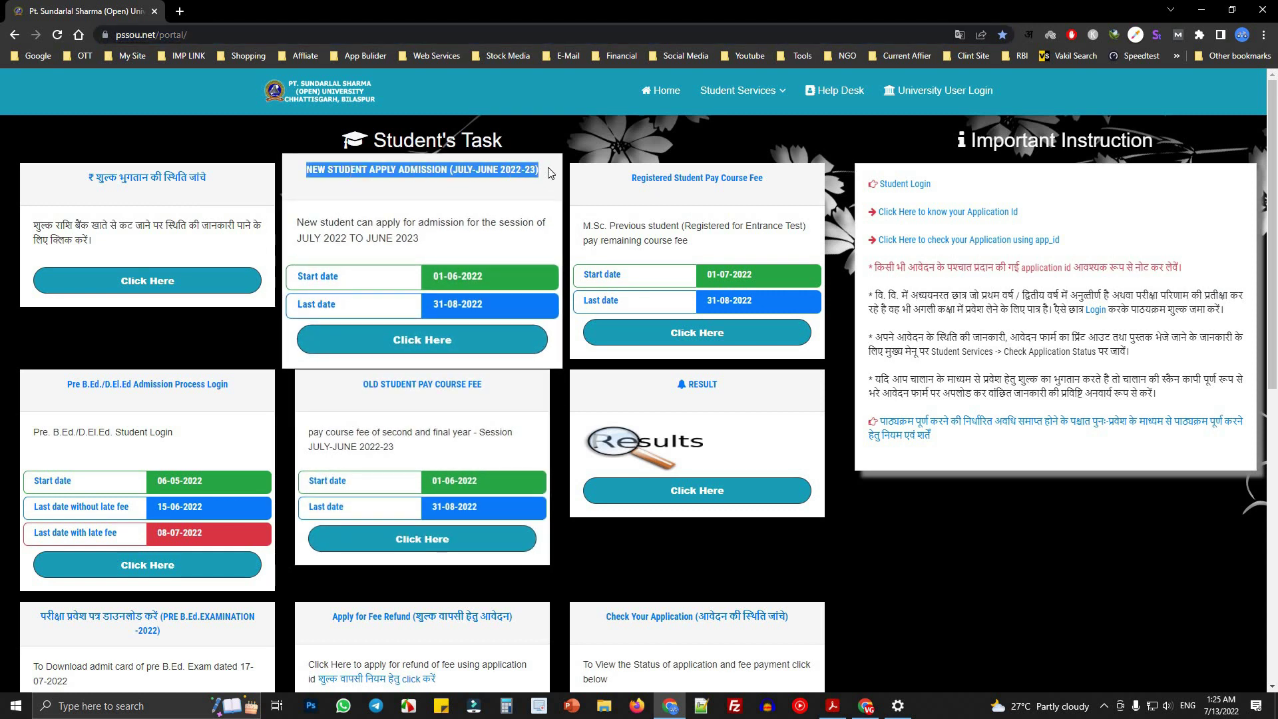
- On the candidate registration page, enter the mobile number and the password twice
{"action": "left_click", "coordinate": [408, 340]}
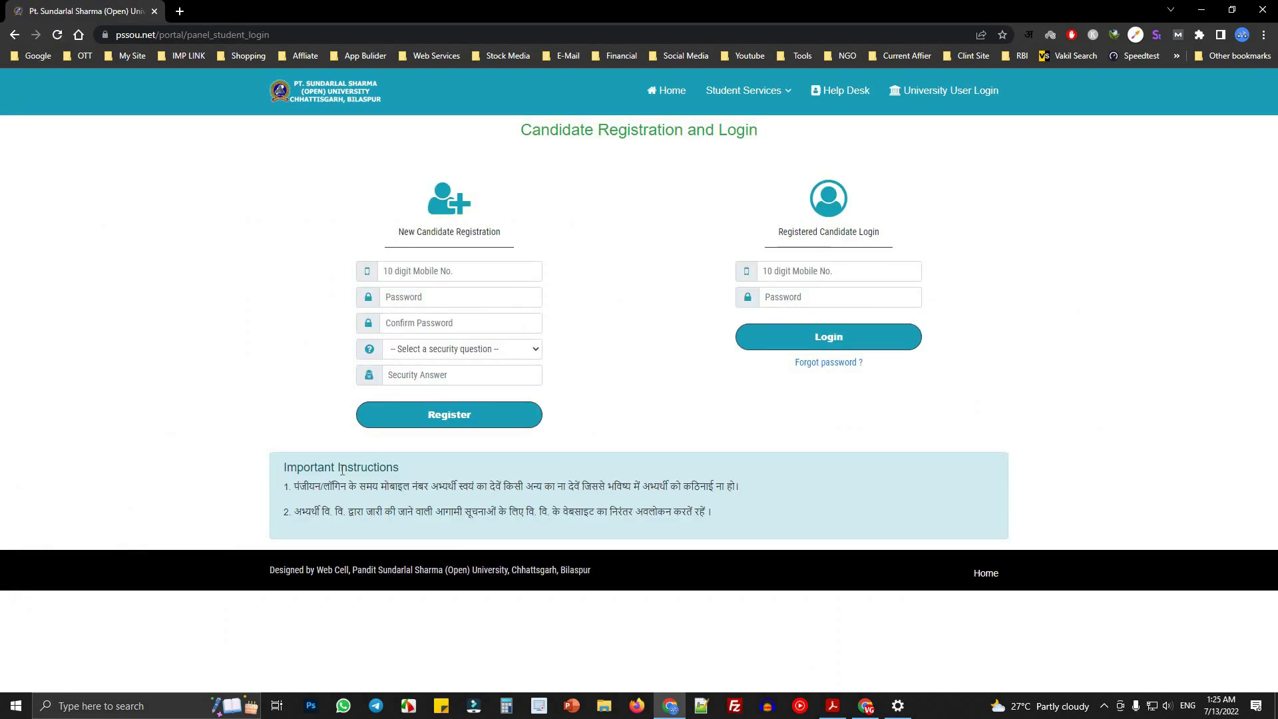
{"action": "left_click", "coordinate": [540, 270]}
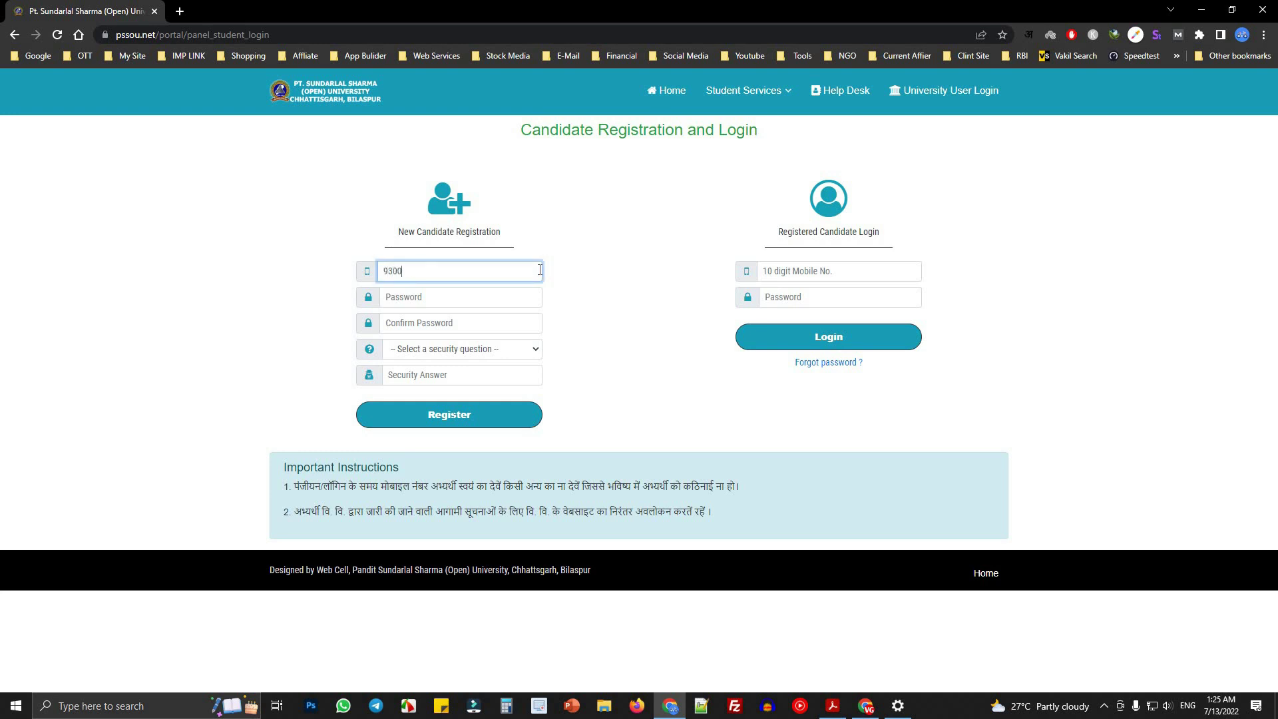
{"action": "left_click", "coordinate": [436, 298]}
{"action": "type", "text": "123456"}
{"action": "key", "text": "Tab"}
{"action": "type", "text": "12"}
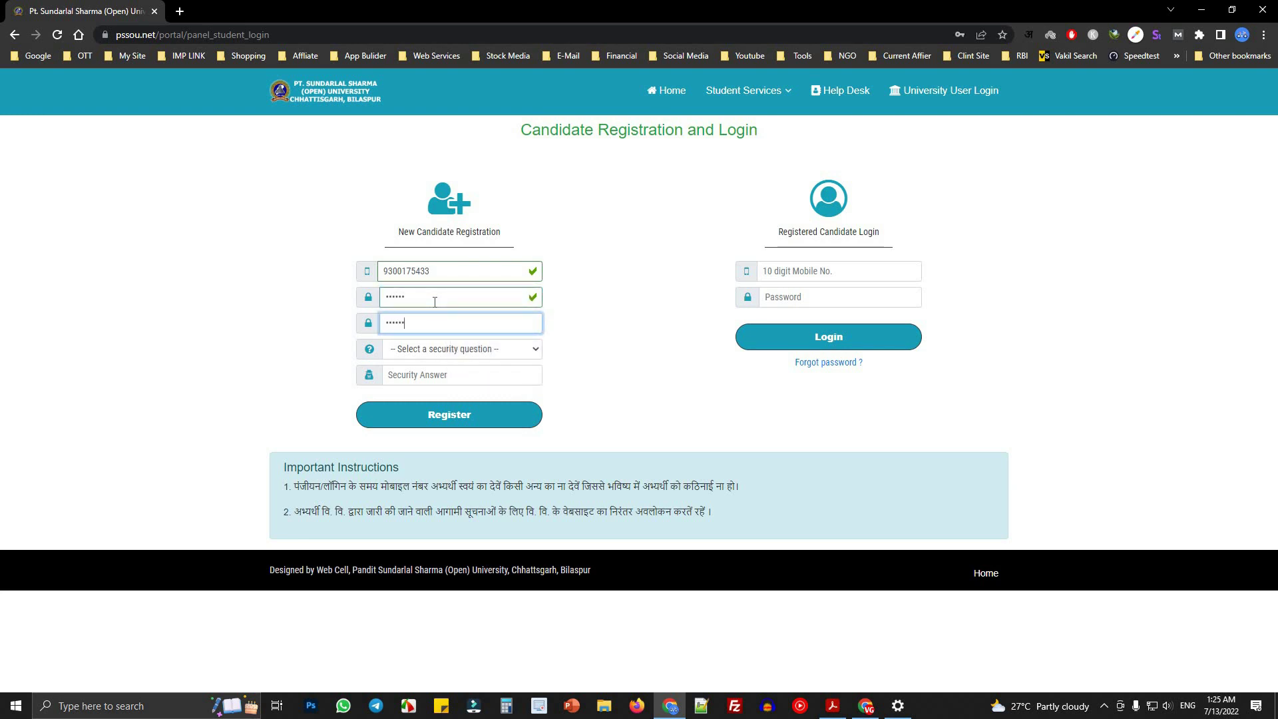
{"action": "key", "text": "Tab"}
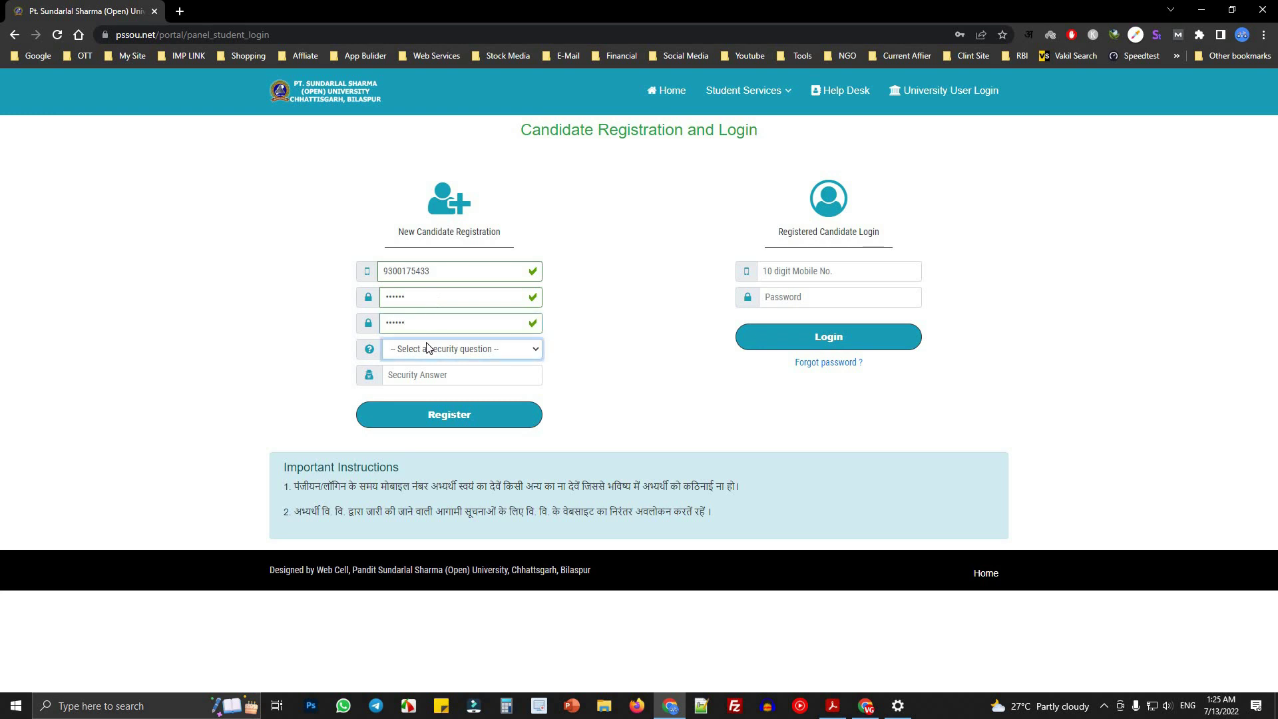
- Choose the childhood nickname security question, enter the answer, and register the account
{"action": "left_click", "coordinate": [429, 349]}
{"action": "left_click", "coordinate": [468, 379]}
{"action": "left_click", "coordinate": [421, 378]}
{"action": "type", "text": "NM"}
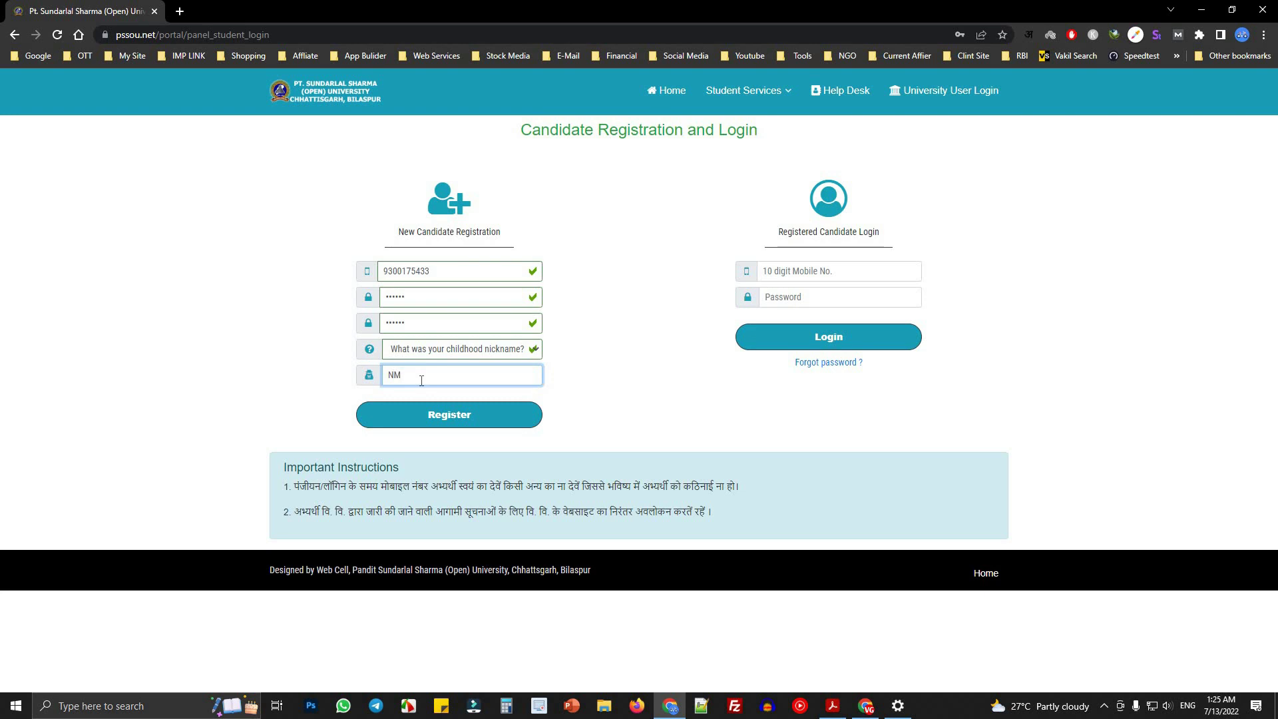
{"action": "left_click", "coordinate": [433, 418]}
{"action": "left_click", "coordinate": [436, 375]}
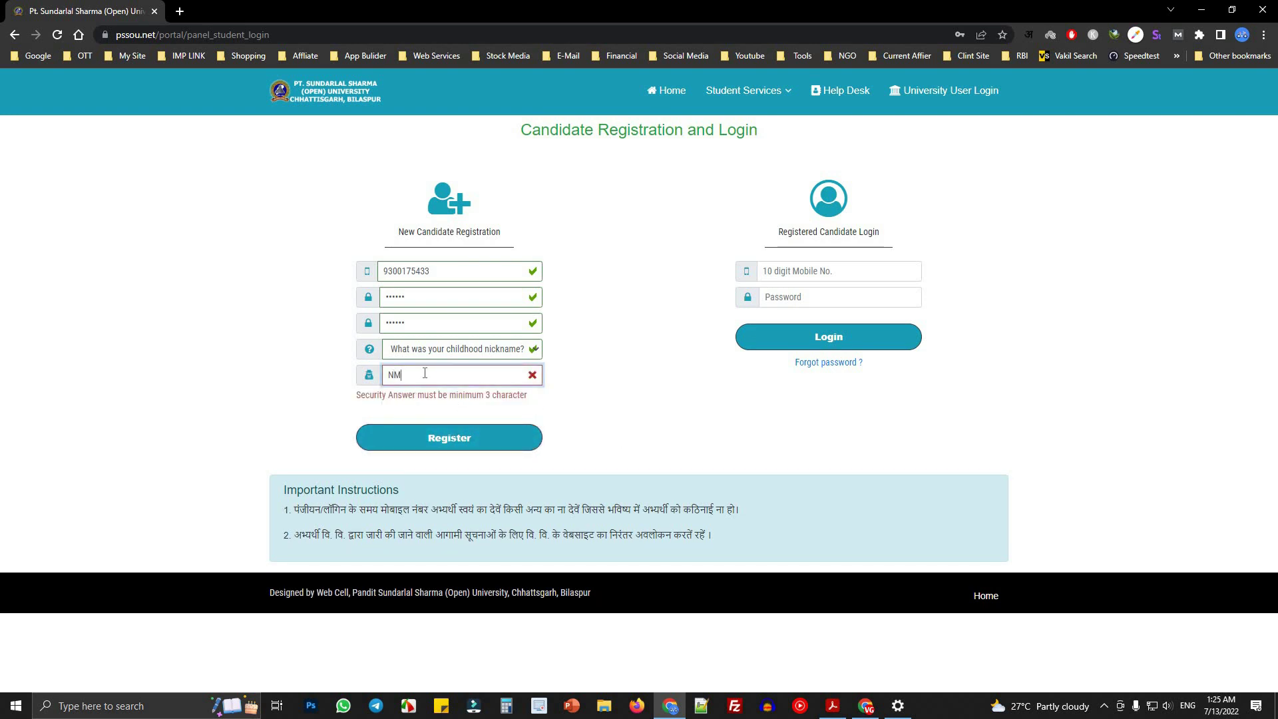
{"action": "type", "text": "mit"}
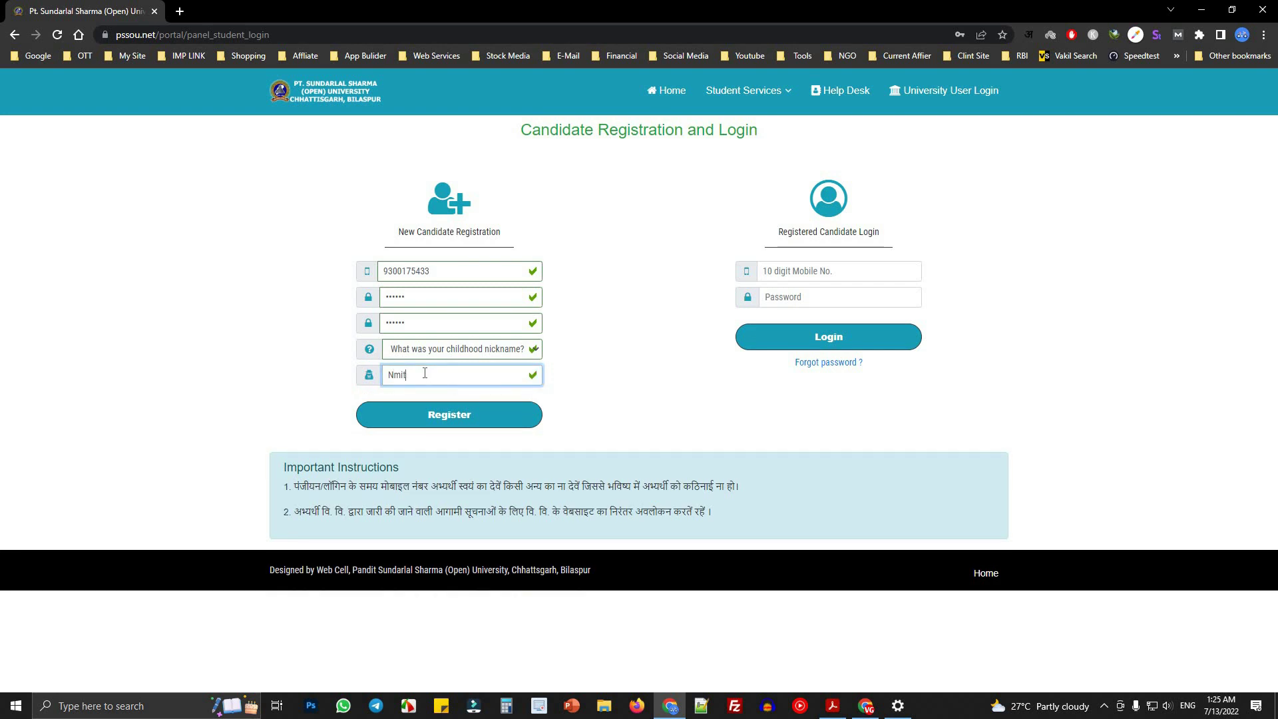
{"action": "double_click", "coordinate": [413, 374]}
{"action": "left_click", "coordinate": [485, 423]}
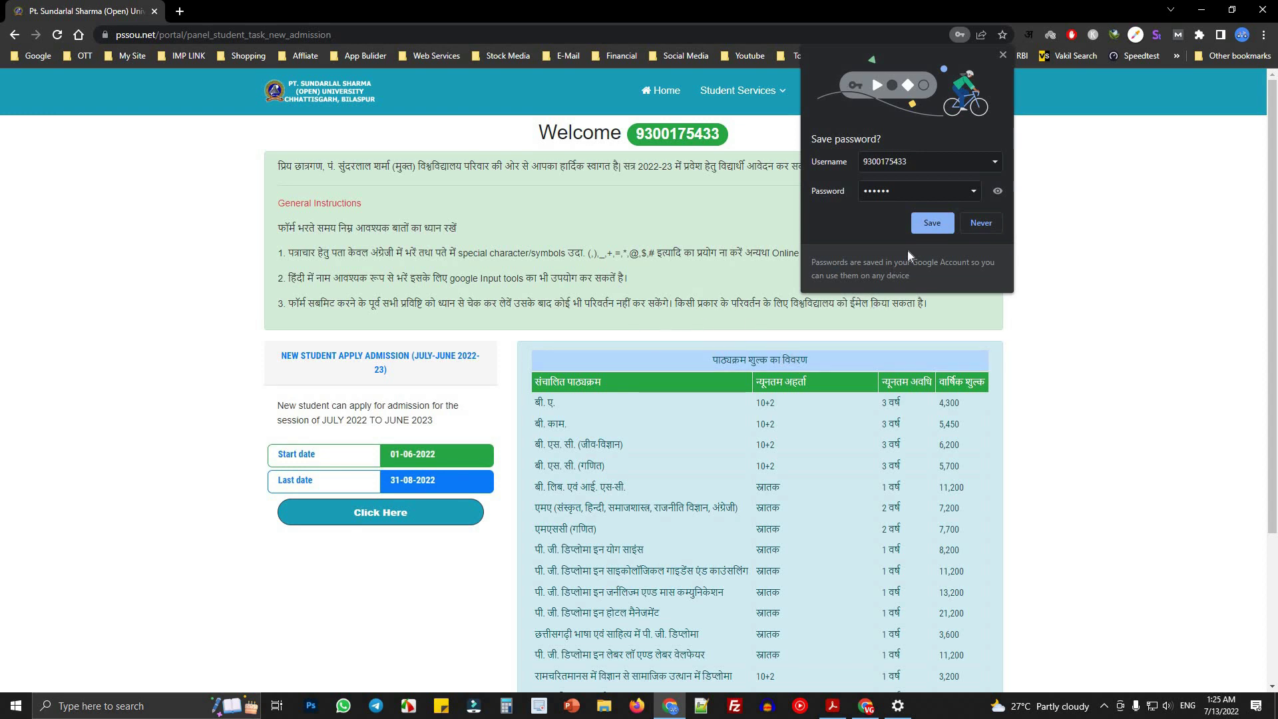
- Save the portal password in Chrome and scroll to the New Student Apply Admission heading
{"action": "left_click", "coordinate": [930, 225]}
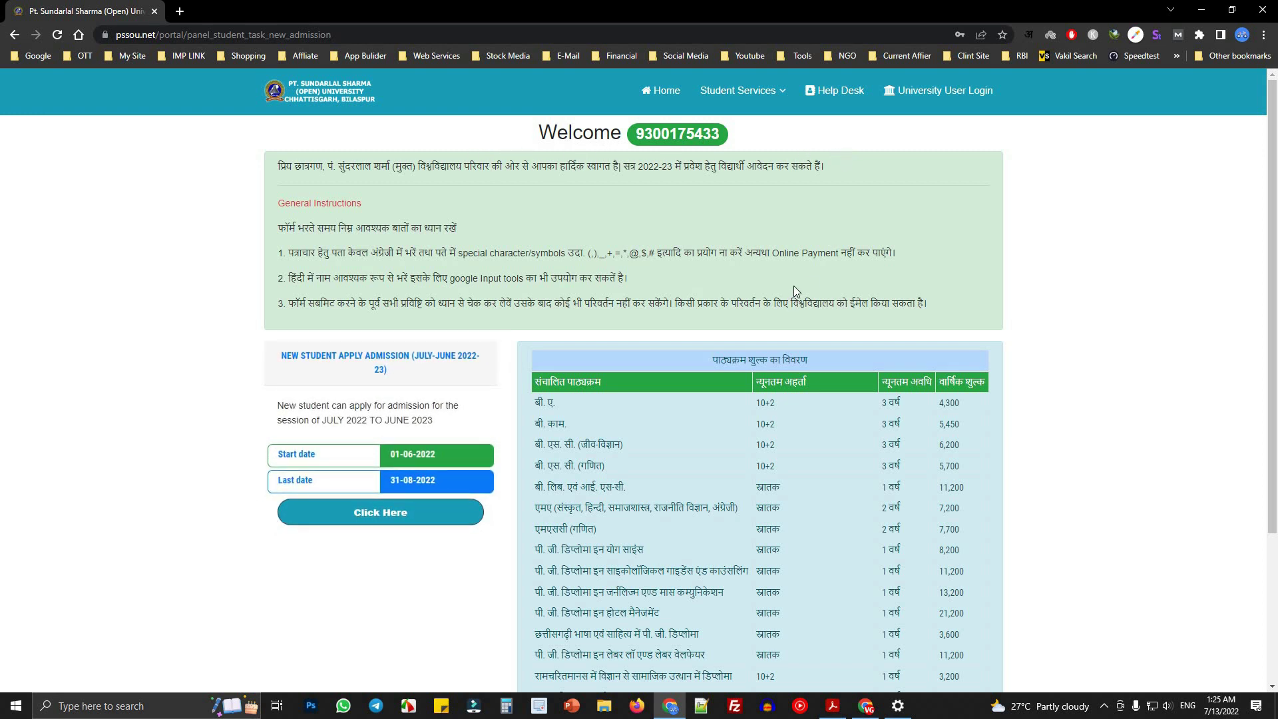
{"action": "scroll", "coordinate": [794, 285], "scroll_direction": "down", "scroll_amount": 2}
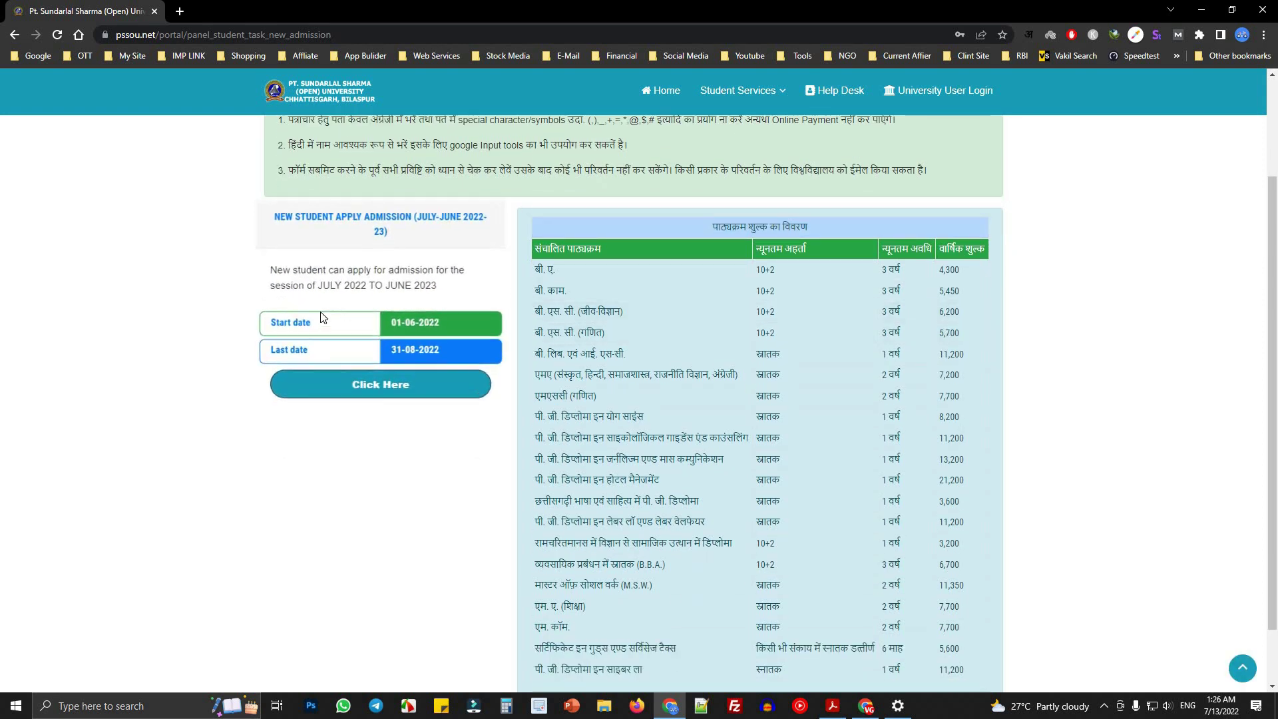
{"action": "left_click_drag", "start_coordinate": [271, 216], "coordinate": [484, 248]}
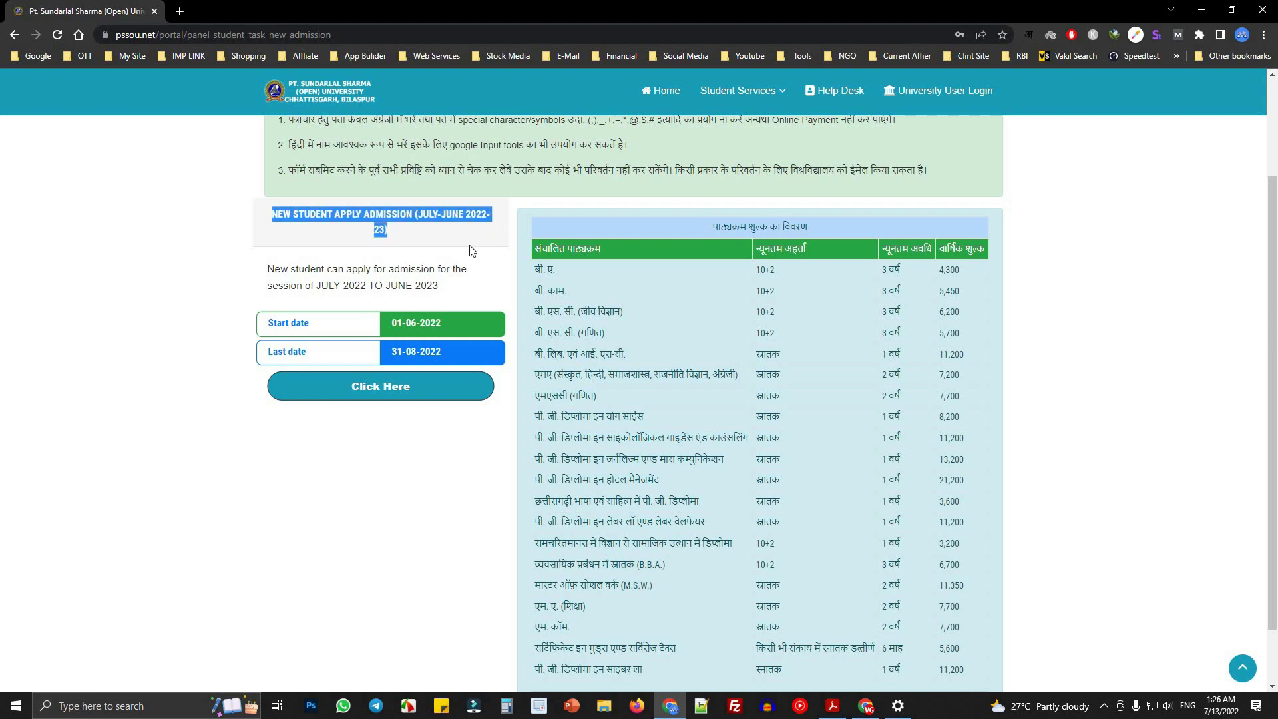
{"action": "left_click", "coordinate": [473, 251]}
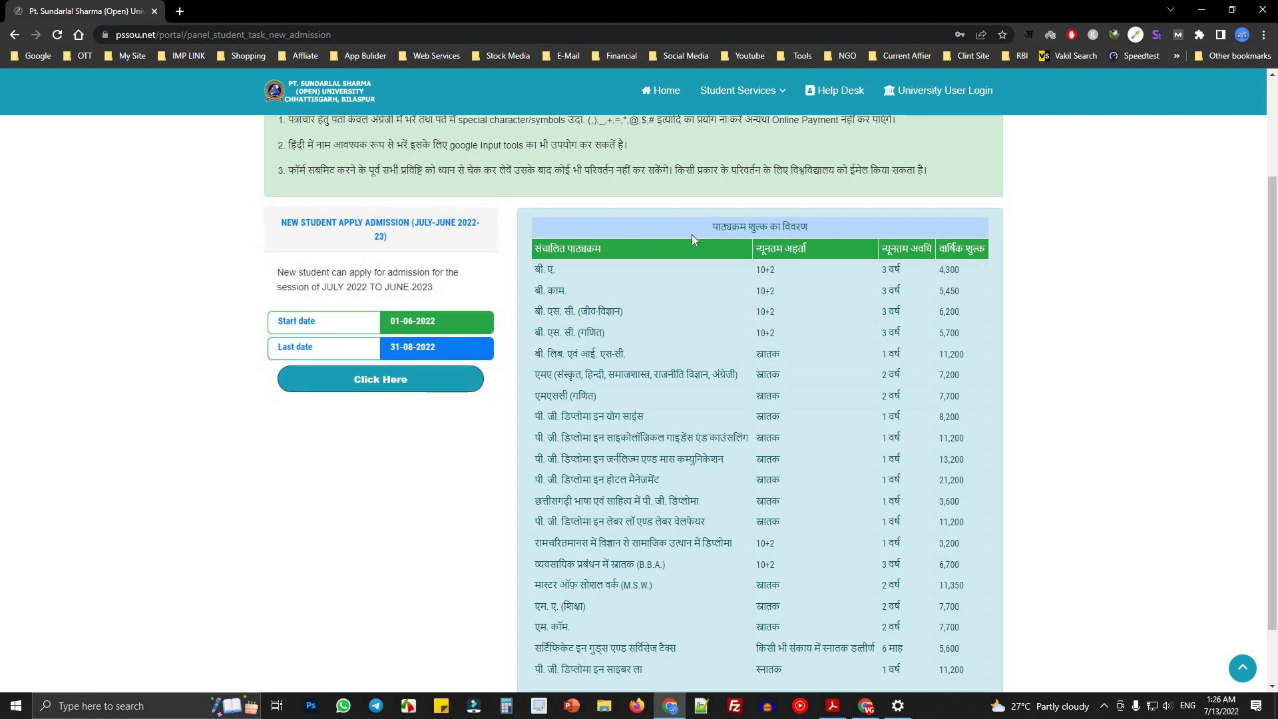
- Review the course fee table: B.A. requires 10+2, lasts 3 years, costs 4,300 yearly
{"action": "left_click_drag", "start_coordinate": [699, 227], "coordinate": [924, 235]}
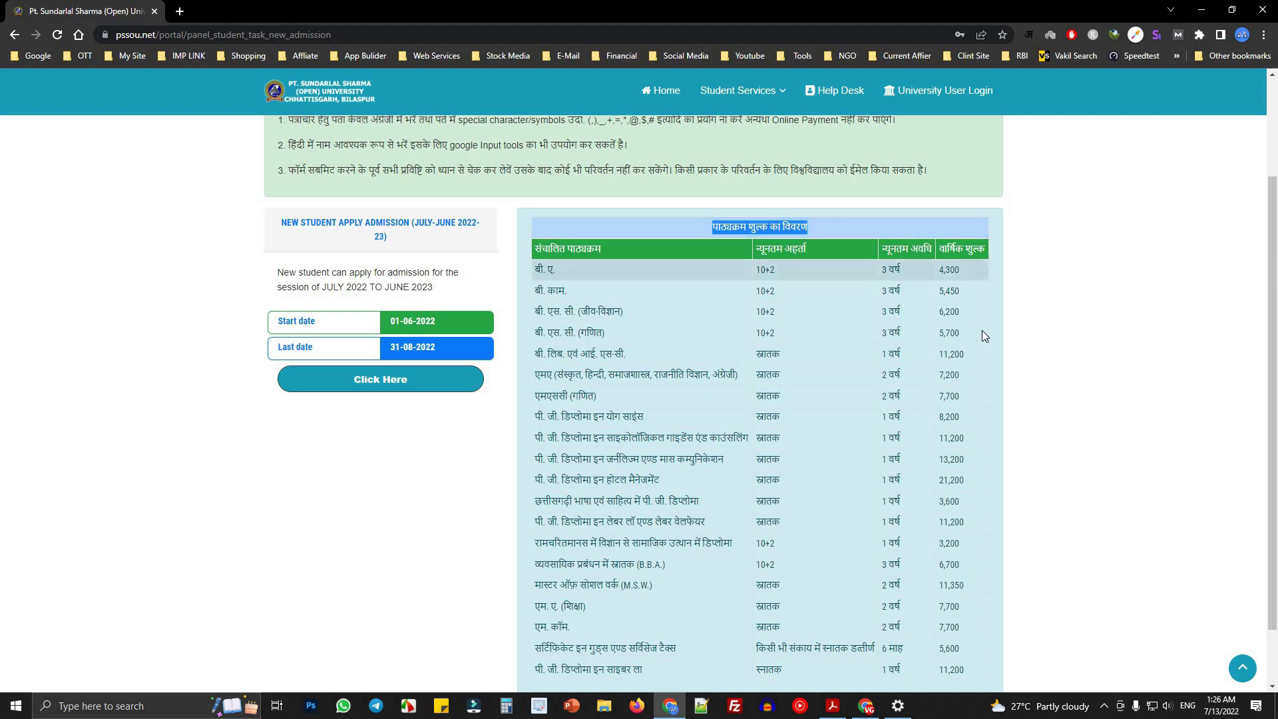
{"action": "triple_click", "coordinate": [562, 273]}
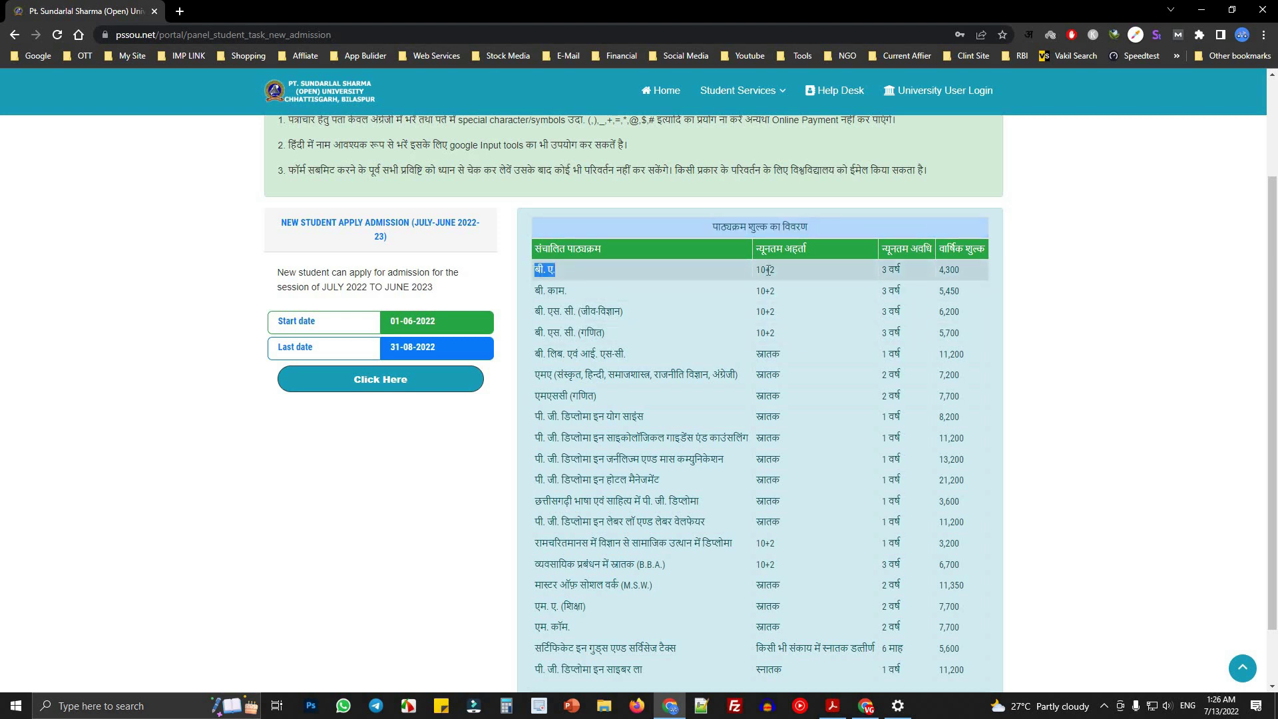
{"action": "left_click_drag", "start_coordinate": [759, 270], "coordinate": [848, 273]}
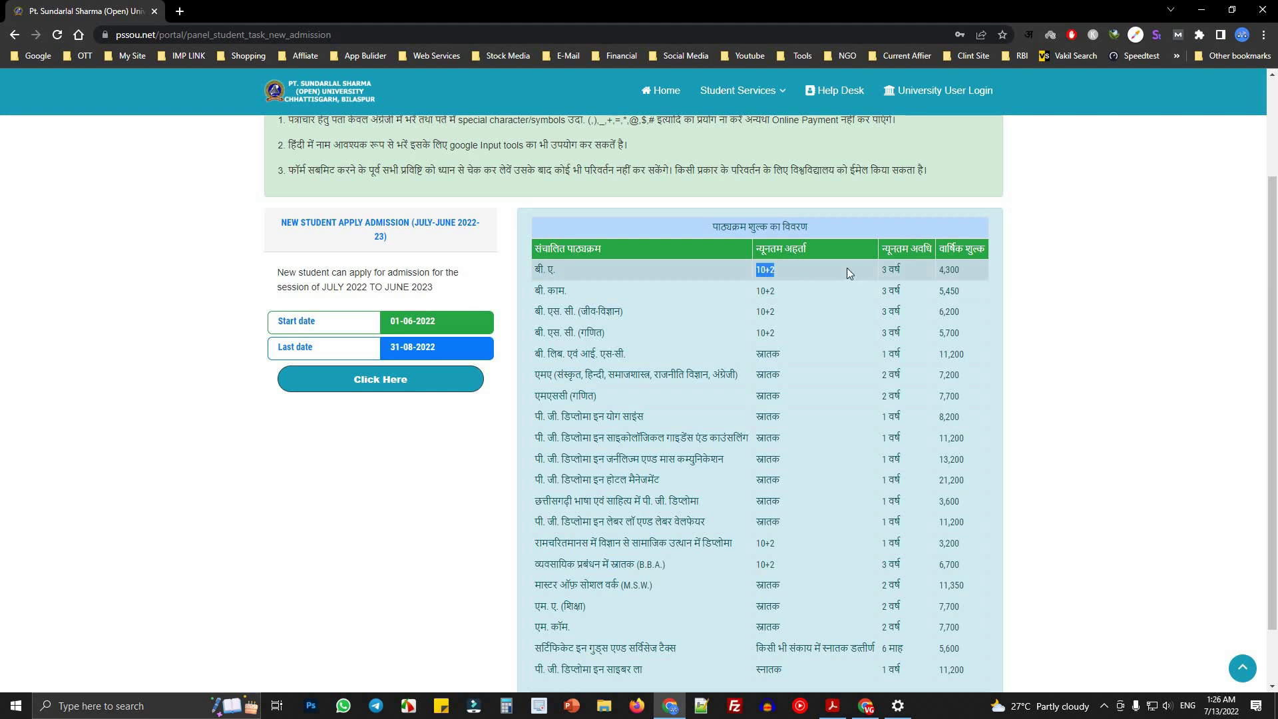
{"action": "left_click", "coordinate": [943, 269]}
{"action": "left_click_drag", "start_coordinate": [941, 251], "coordinate": [999, 256]}
{"action": "left_click", "coordinate": [914, 270]}
{"action": "left_click", "coordinate": [966, 273]}
- Open Calculator beside the fee table and compute 4300 × 3 = 12,900
{"action": "left_click", "coordinate": [508, 706]}
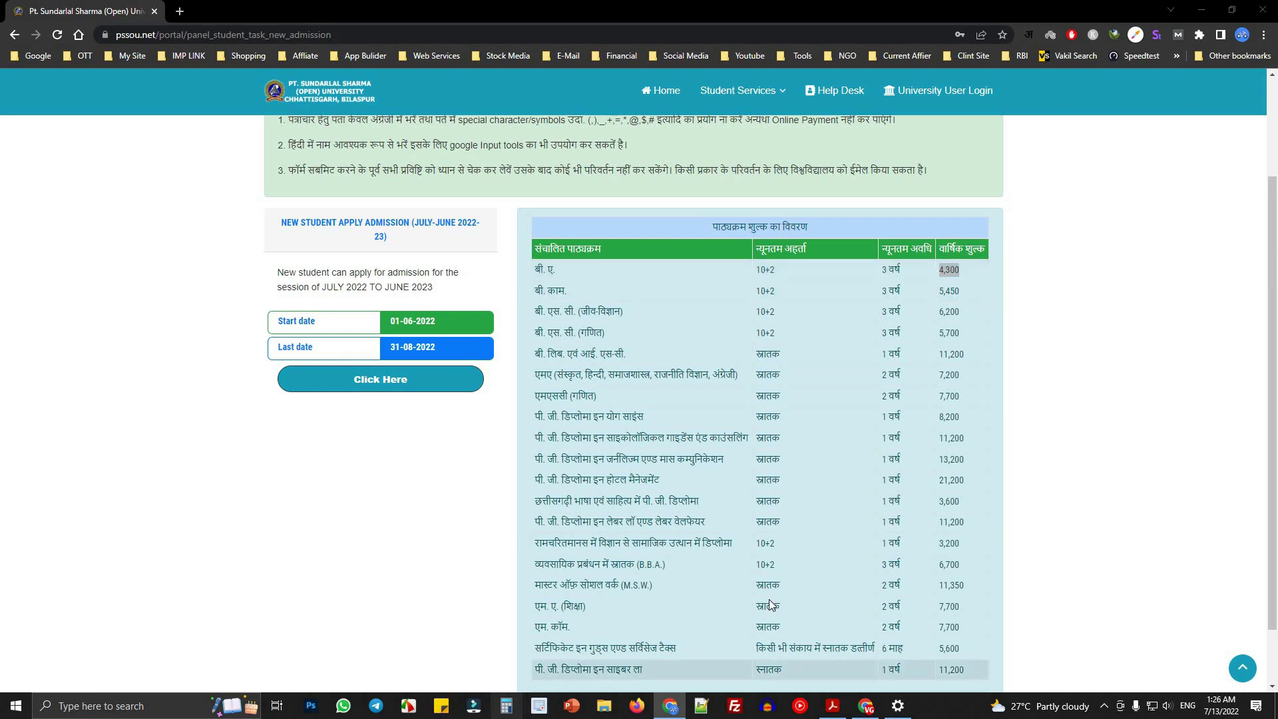
{"action": "left_click_drag", "start_coordinate": [1028, 141], "coordinate": [1095, 139]}
{"action": "left_click", "coordinate": [1070, 391]}
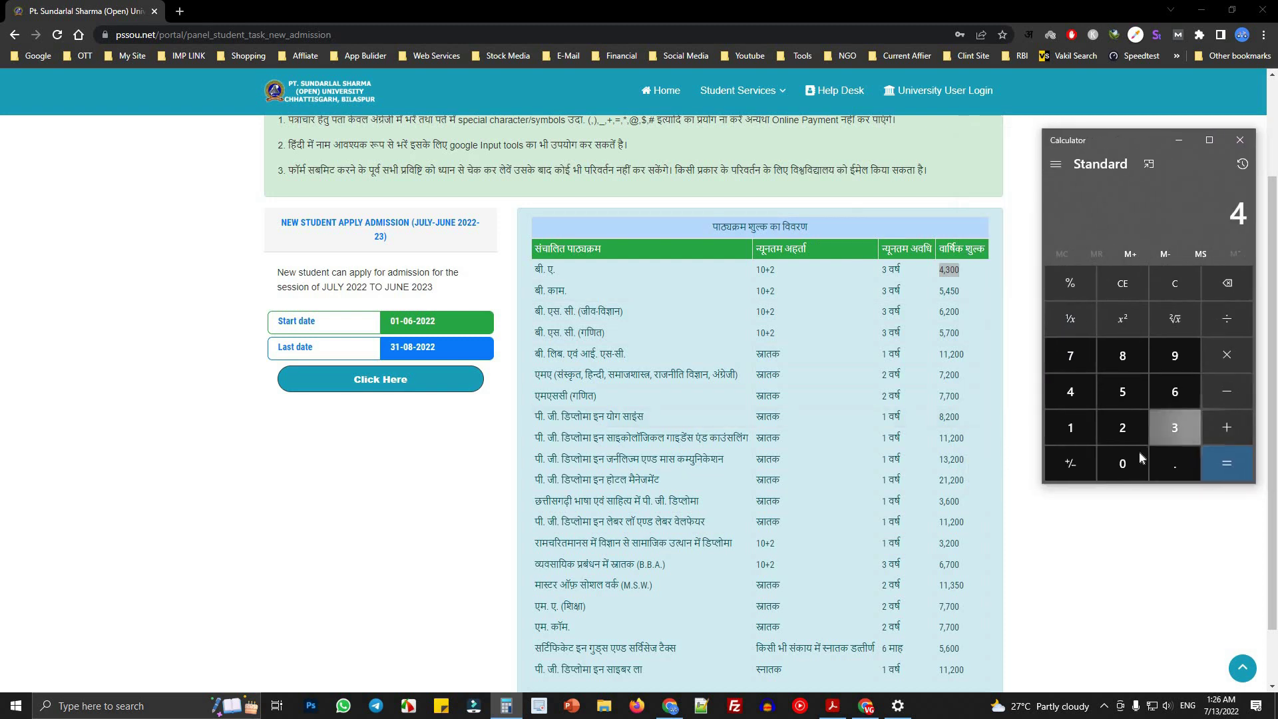
{"action": "left_click", "coordinate": [1175, 428]}
{"action": "double_click", "coordinate": [1121, 461]}
{"action": "left_click", "coordinate": [1227, 356]}
{"action": "left_click", "coordinate": [1168, 431]}
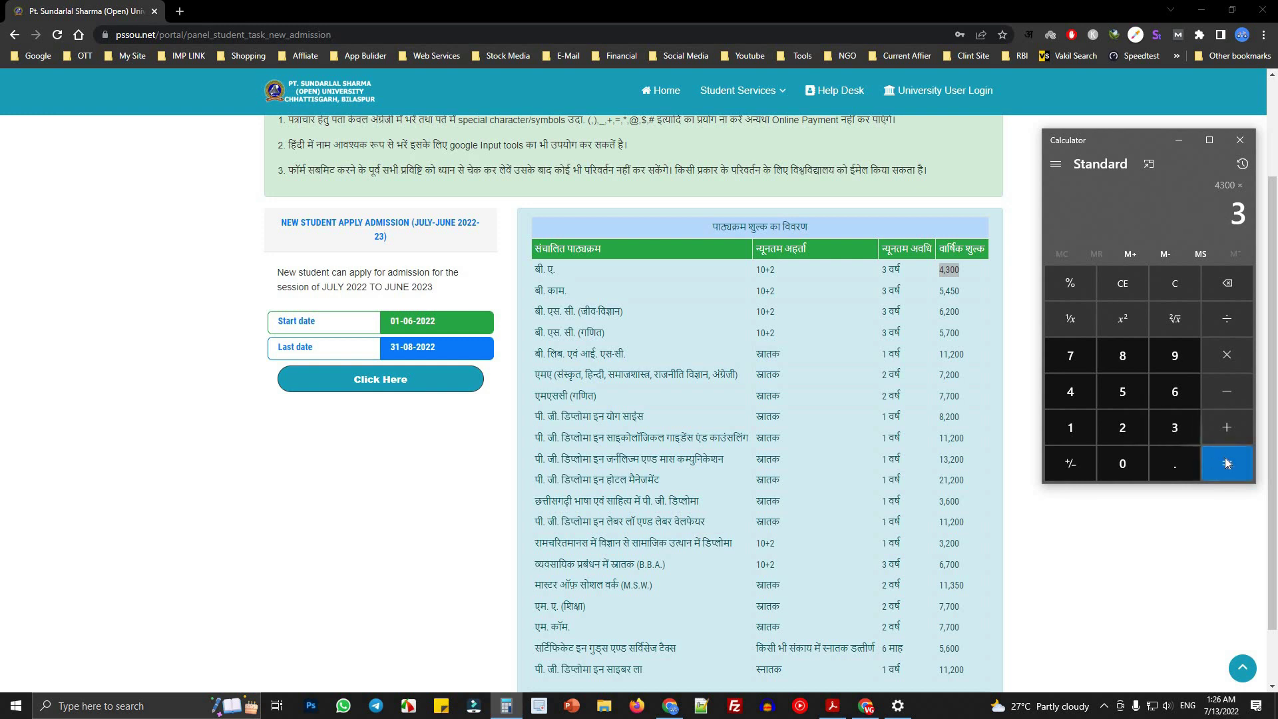
{"action": "left_click", "coordinate": [1227, 463]}
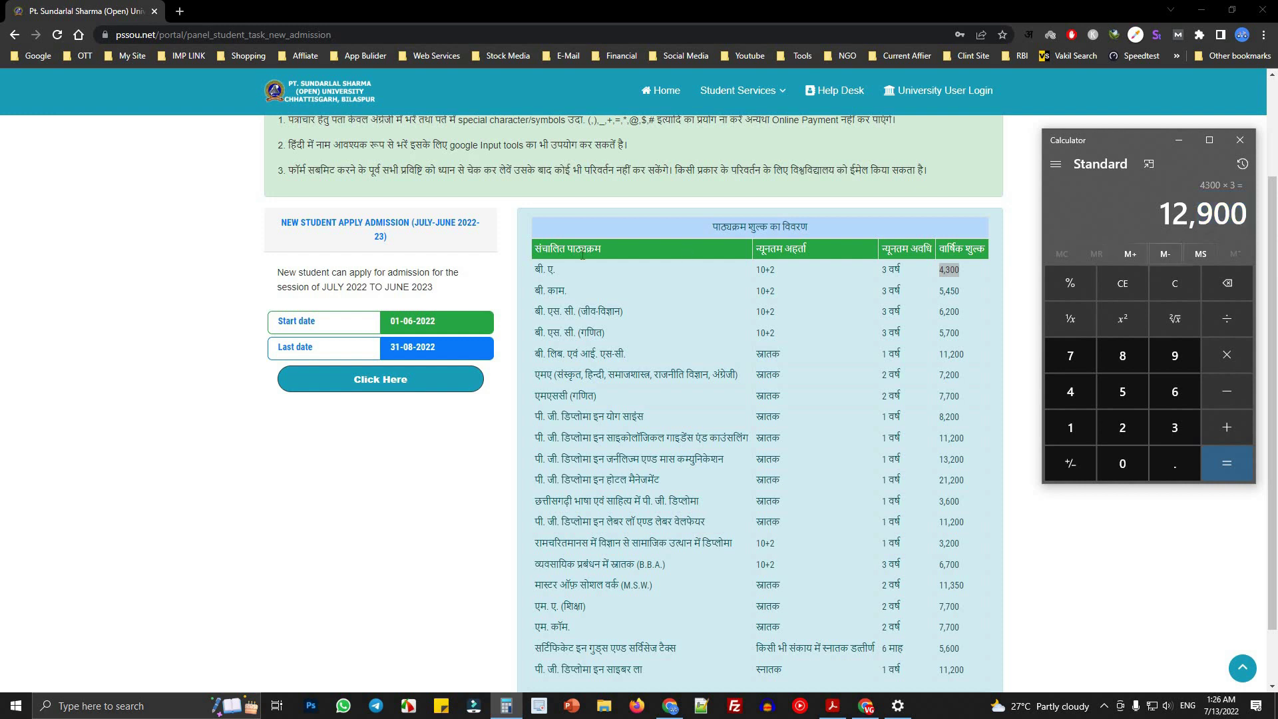
- Select the B.Com row's fee of 5,450 in the course fee table
{"action": "left_click", "coordinate": [538, 291]}
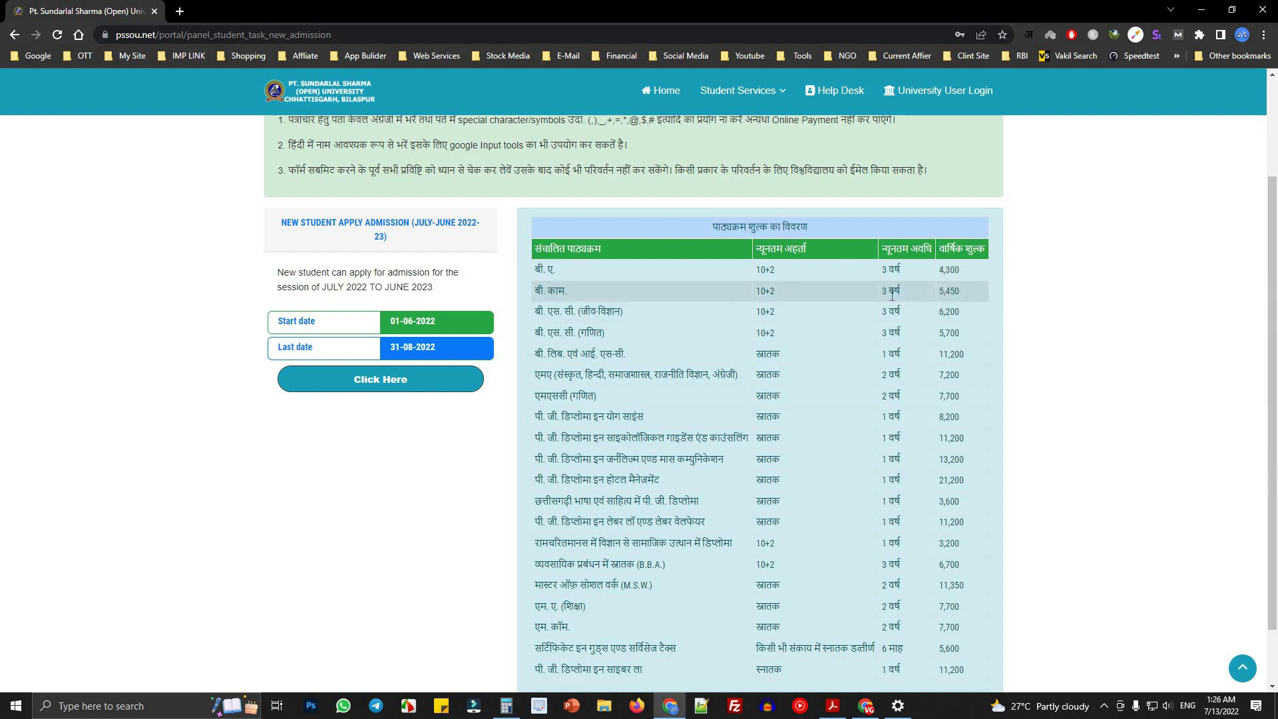
{"action": "left_click_drag", "start_coordinate": [775, 291], "coordinate": [755, 292]}
{"action": "left_click_drag", "start_coordinate": [903, 292], "coordinate": [988, 295]}
{"action": "left_click", "coordinate": [939, 292]}
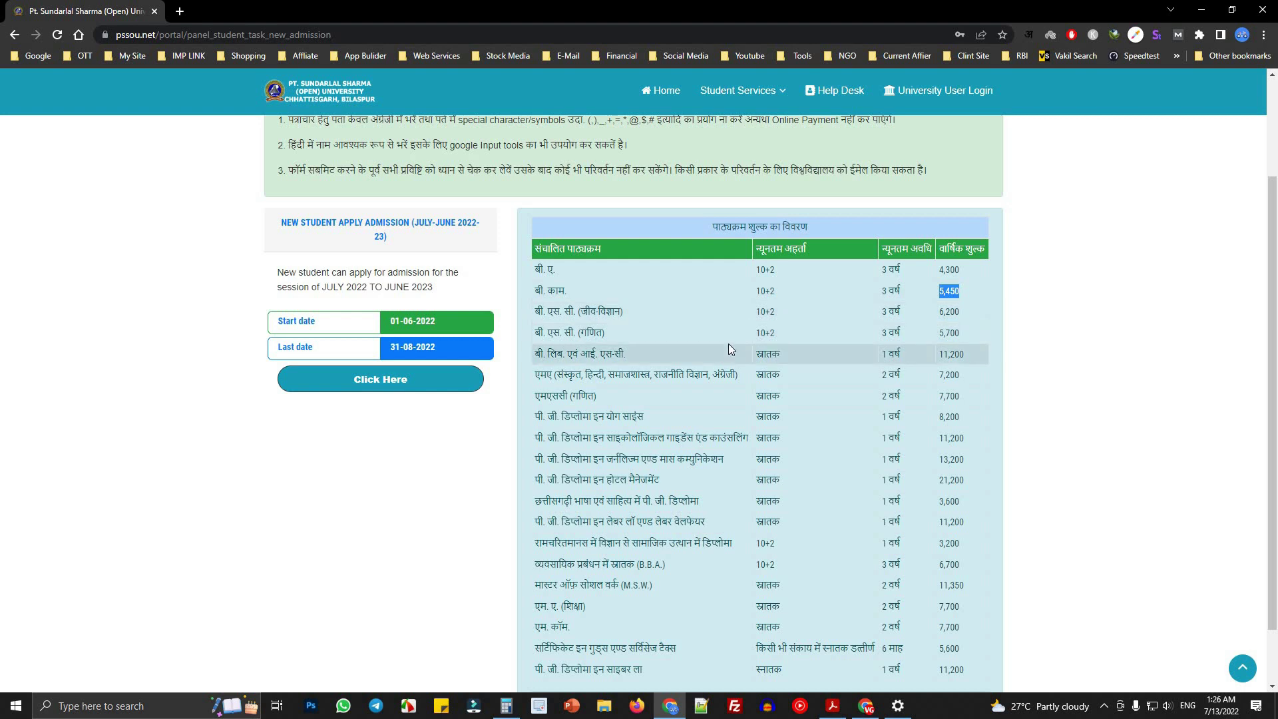
- Clear the calculator and compute 5450 × 3 = 16,350
{"action": "left_click", "coordinate": [509, 703]}
{"action": "left_click", "coordinate": [1157, 288]}
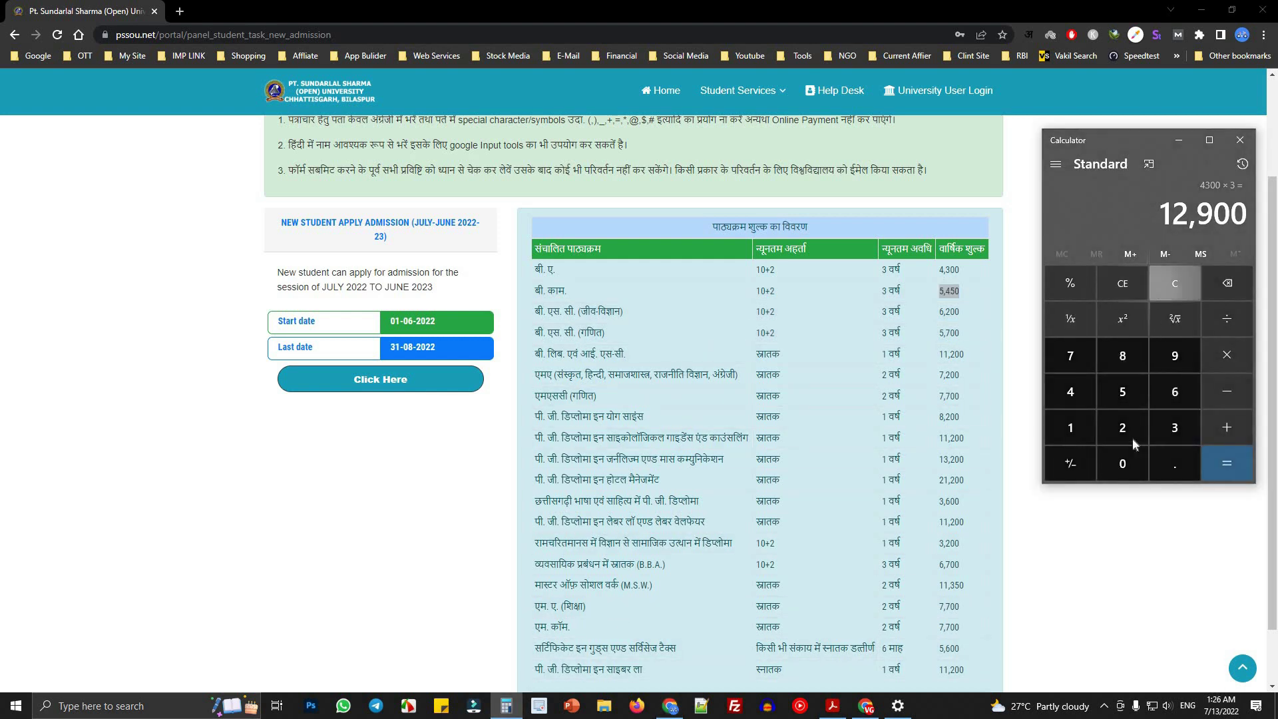
{"action": "left_click", "coordinate": [1125, 393]}
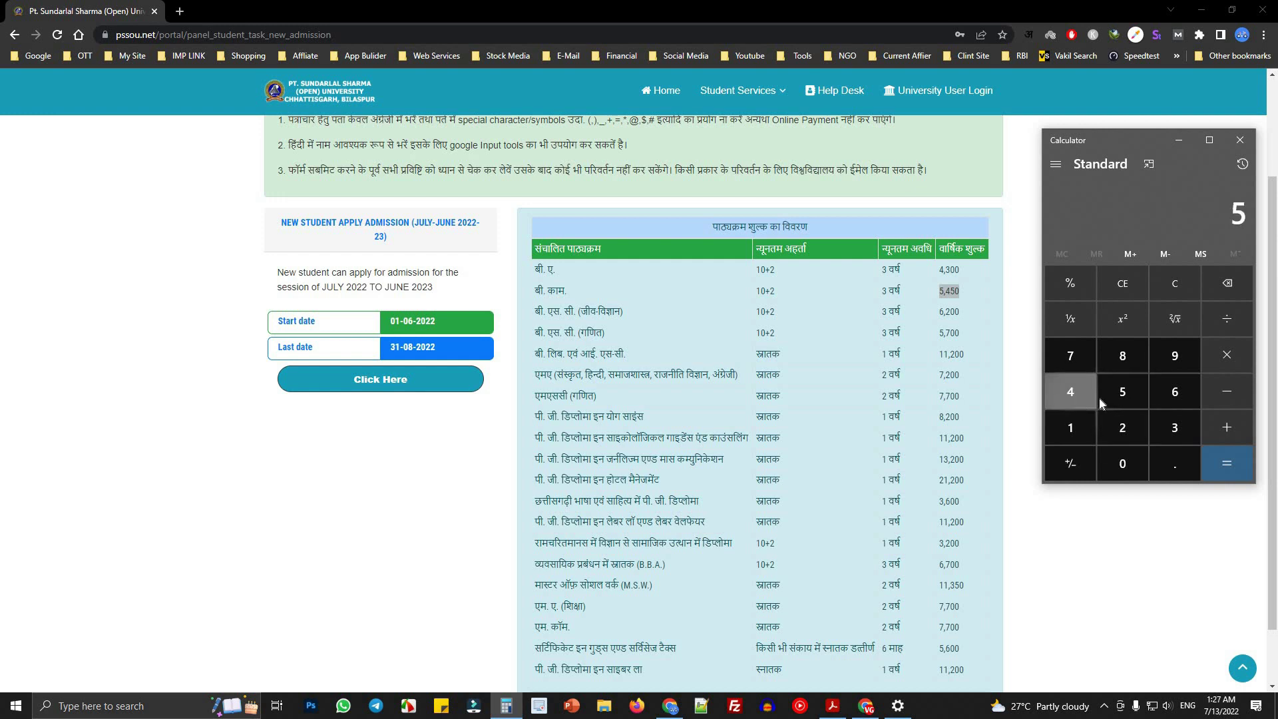
{"action": "left_click", "coordinate": [1076, 397]}
{"action": "left_click", "coordinate": [1122, 392]}
{"action": "left_click", "coordinate": [1137, 465]}
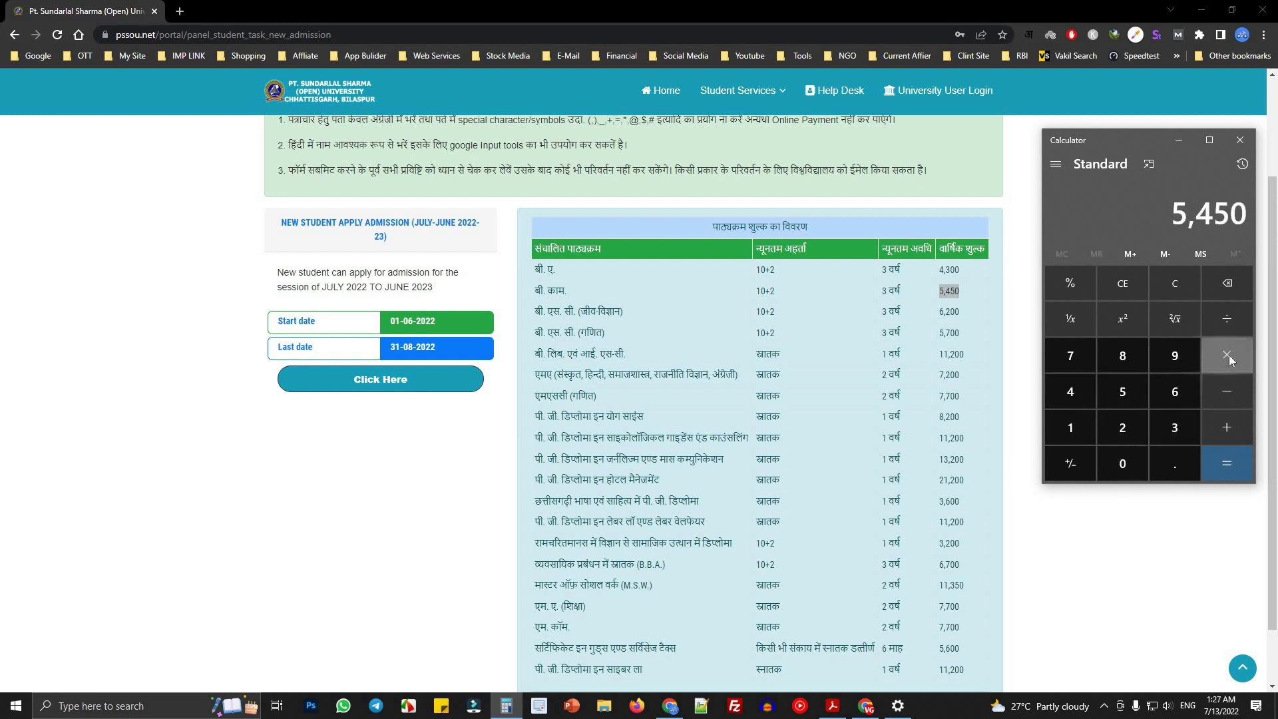
{"action": "left_click", "coordinate": [1229, 355]}
{"action": "left_click", "coordinate": [1177, 428]}
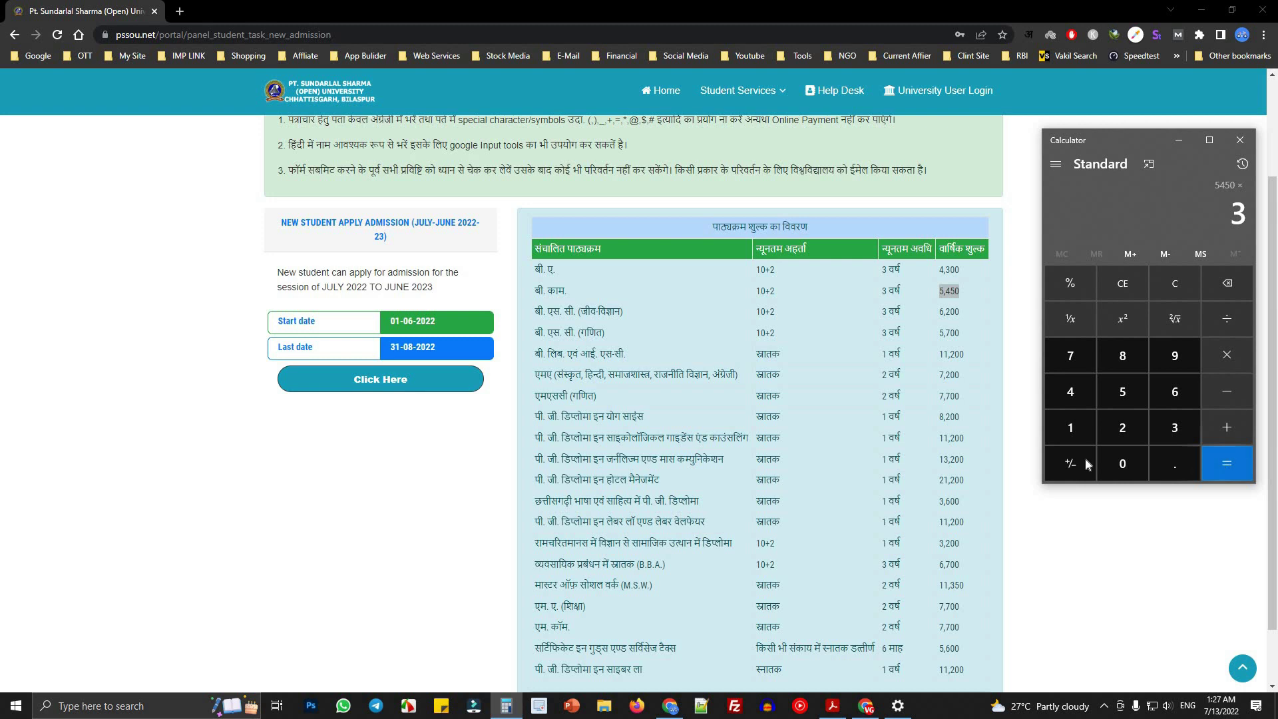
{"action": "left_click", "coordinate": [1223, 463]}
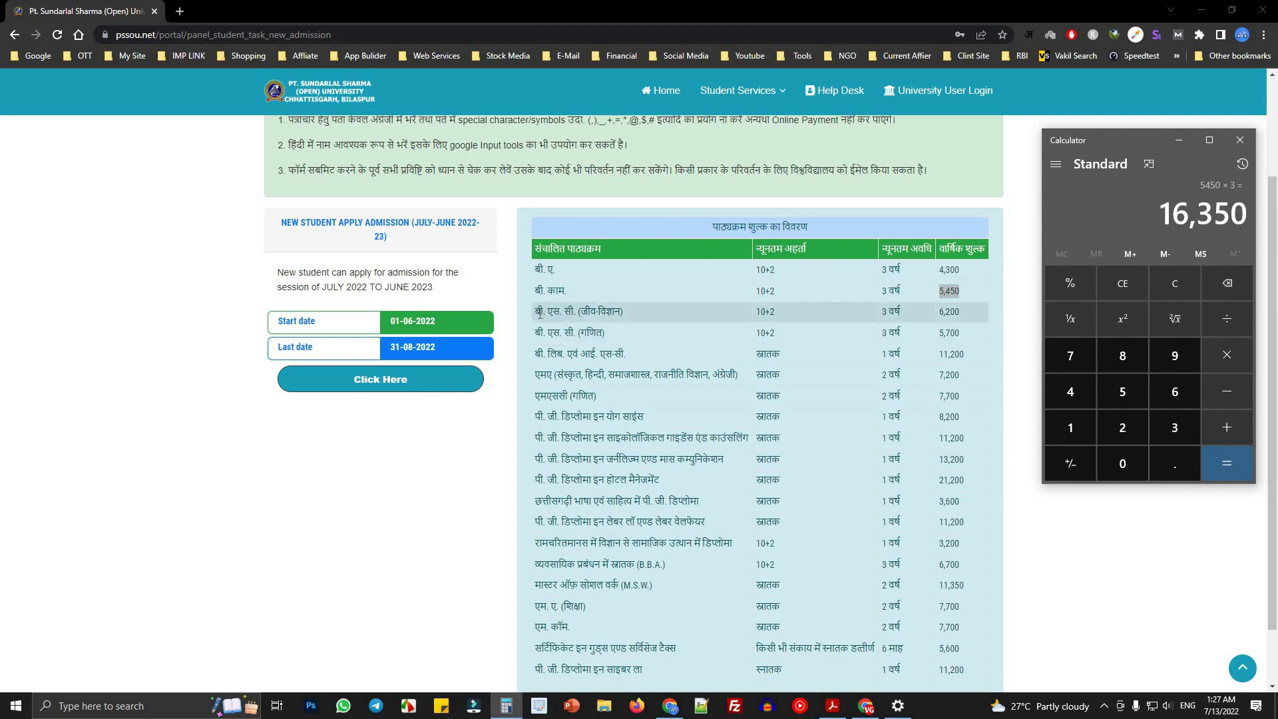
- Multiply the B.Sc (Biology) fee 6,200 by 3 in Calculator to get 18,600, and copy it
{"action": "left_click_drag", "start_coordinate": [536, 311], "coordinate": [637, 319]}
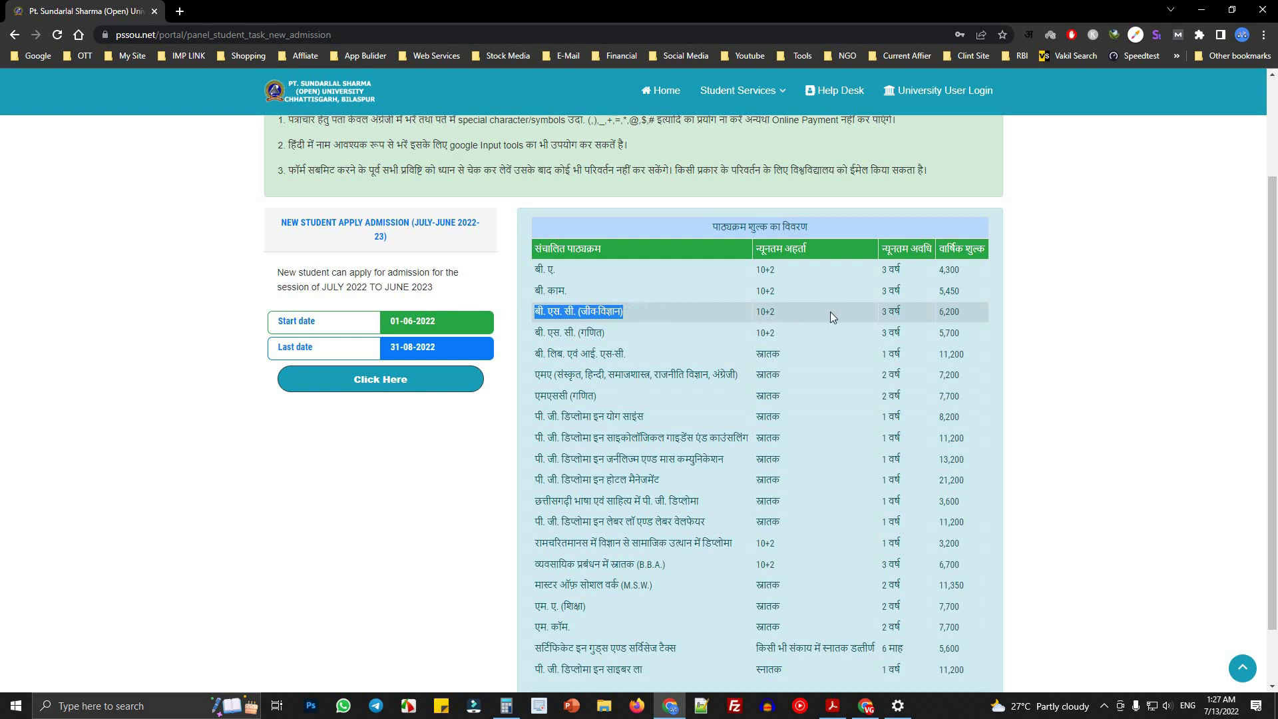
{"action": "left_click", "coordinate": [853, 312]}
{"action": "double_click", "coordinate": [892, 313]}
{"action": "left_click_drag", "start_coordinate": [759, 315], "coordinate": [950, 313]}
{"action": "left_click", "coordinate": [949, 312]}
{"action": "double_click", "coordinate": [949, 312]}
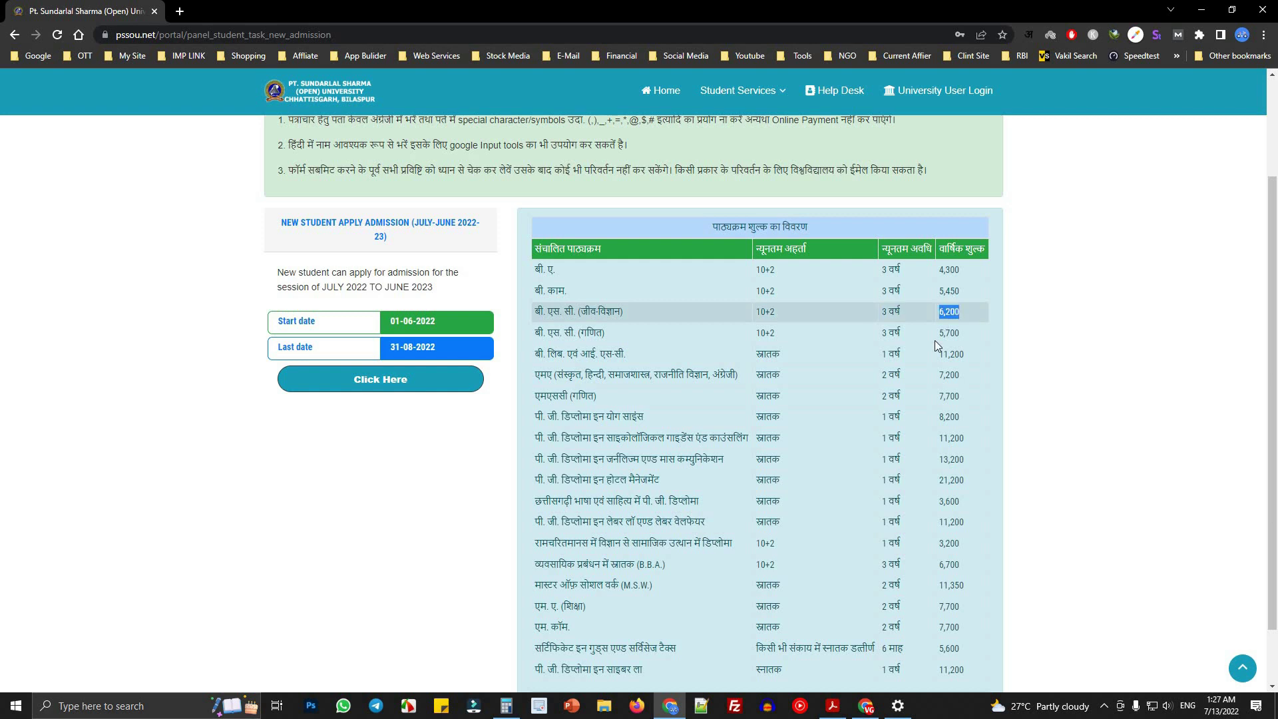
{"action": "left_click", "coordinate": [505, 705]}
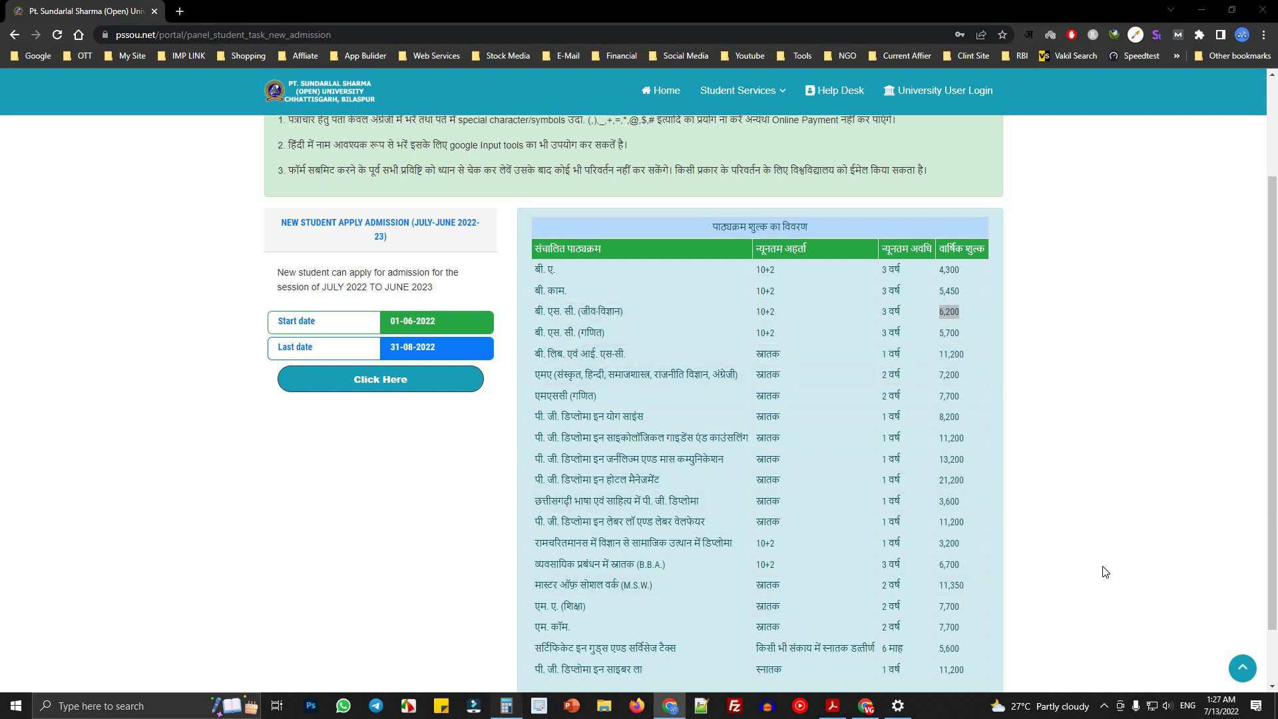
{"action": "type", "text": "6"}
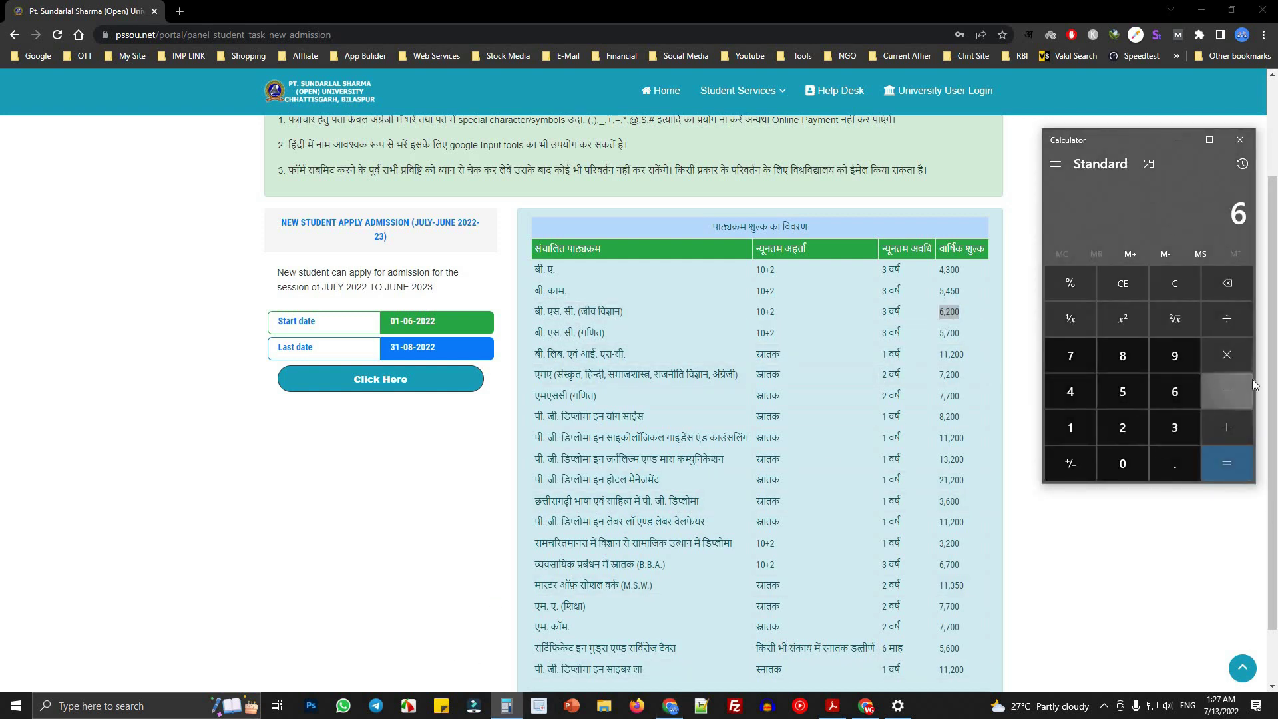
{"action": "type", "text": ",200"}
{"action": "key", "text": "asterisk"}
{"action": "type", "text": "3"}
{"action": "key", "text": "Return"}
{"action": "key", "text": "ctrl+c"}
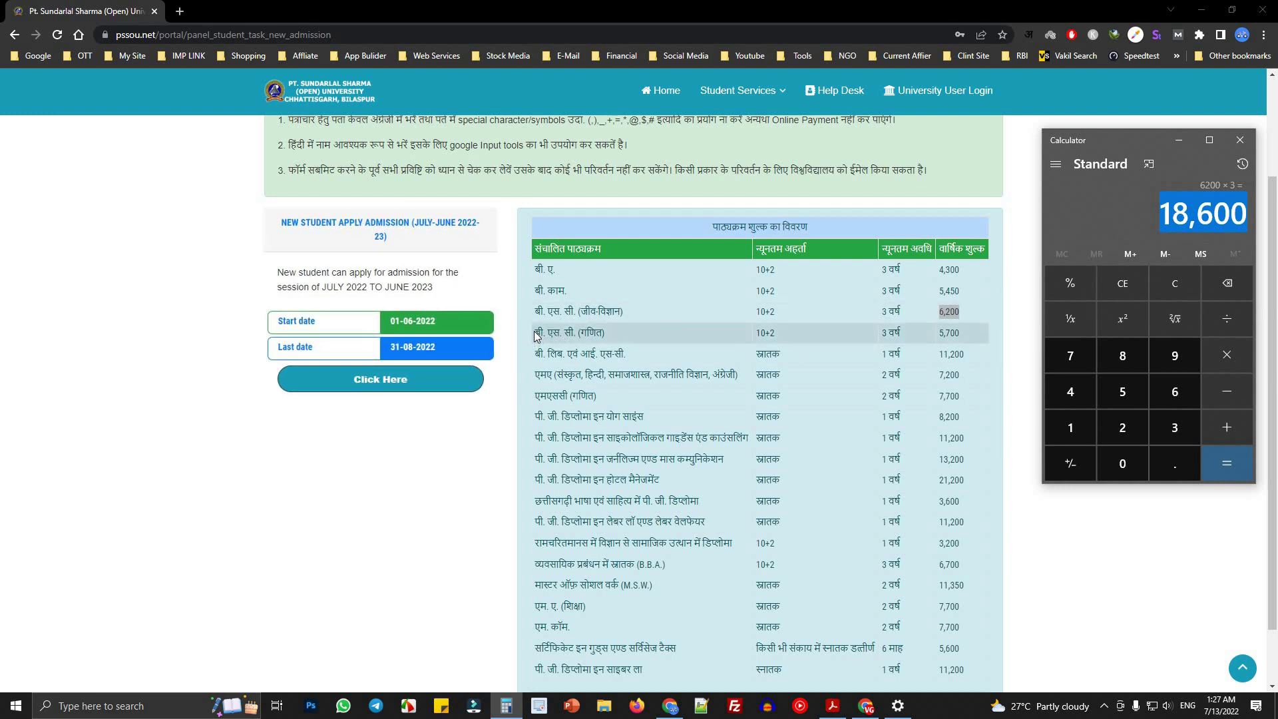
- Compute the B.Sc (Maths) three-year total in Calculator: 5700 × 3 = 17,100
{"action": "left_click_drag", "start_coordinate": [536, 336], "coordinate": [620, 334]}
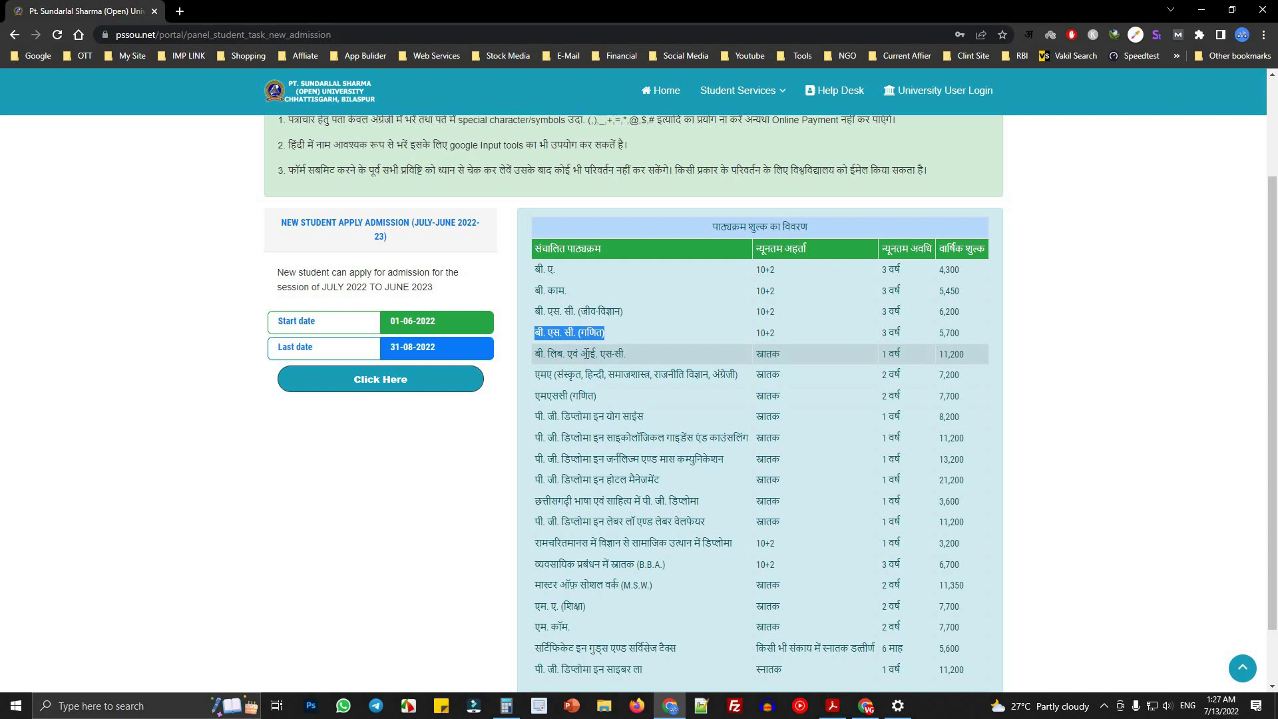
{"action": "left_click", "coordinate": [506, 706]}
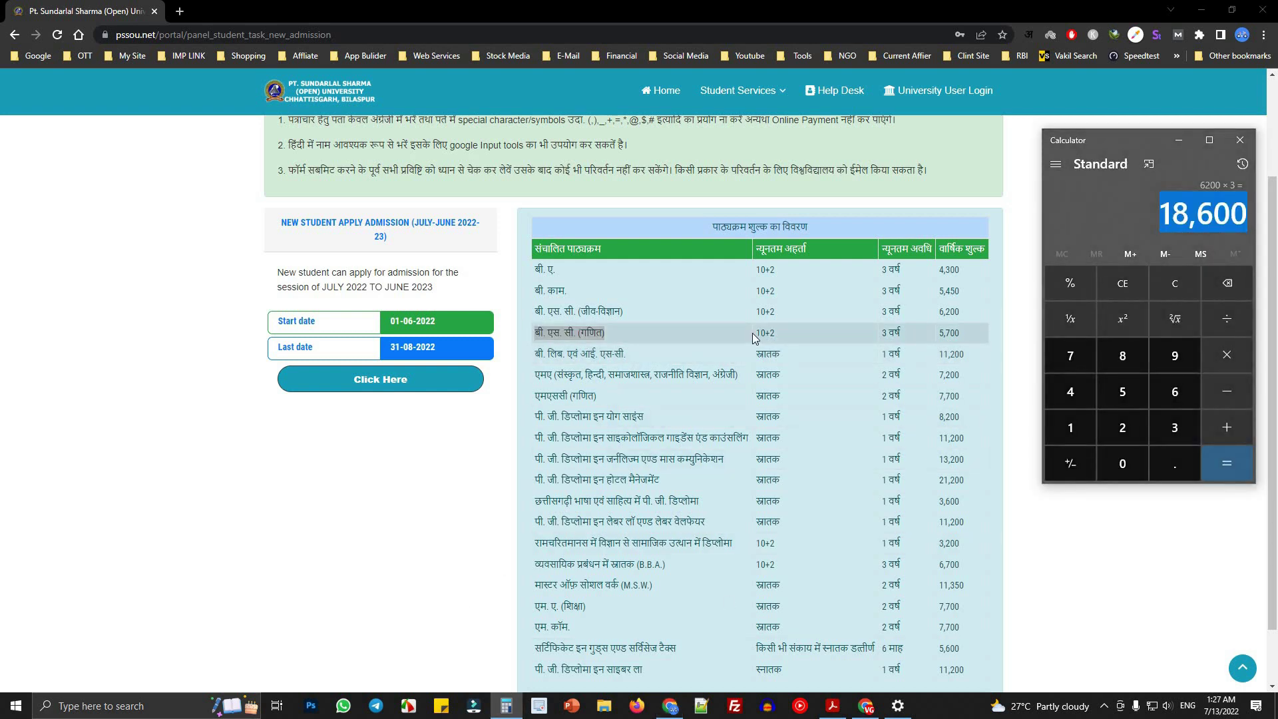
{"action": "left_click", "coordinate": [537, 332]}
{"action": "left_click_drag", "start_coordinate": [537, 333], "coordinate": [977, 334]}
{"action": "left_click", "coordinate": [583, 397]}
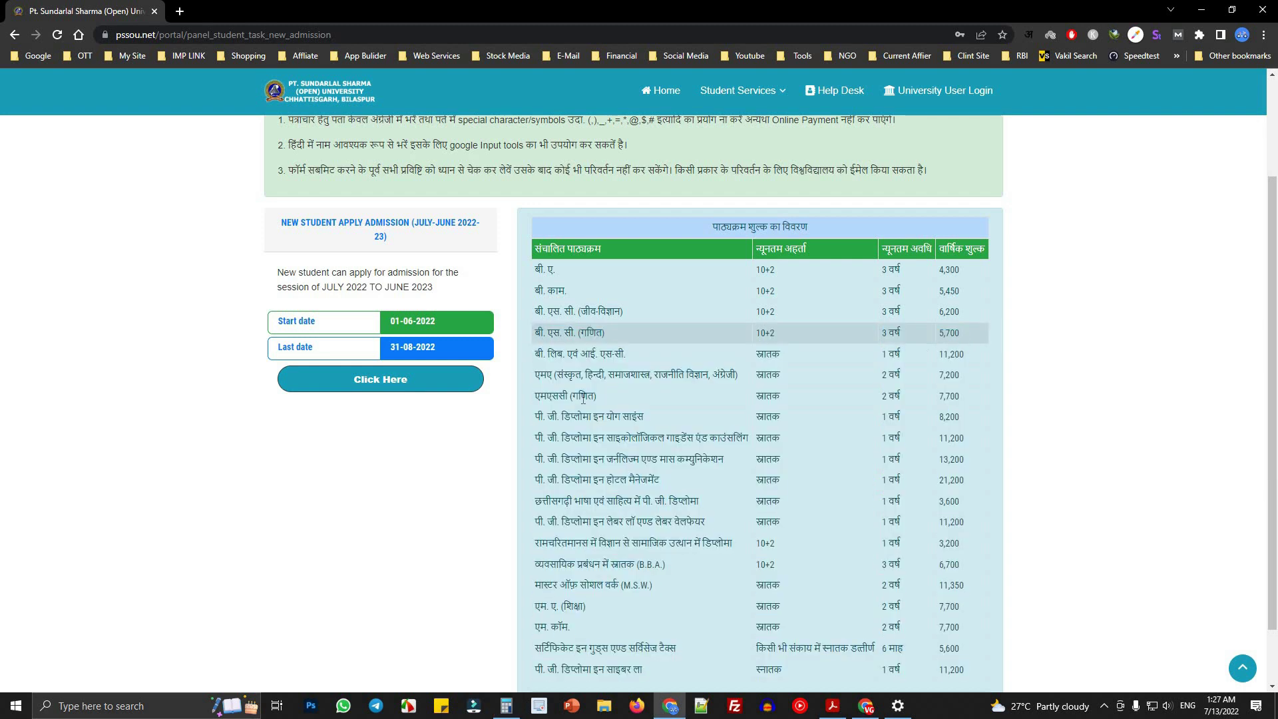
{"action": "left_click", "coordinate": [506, 706]}
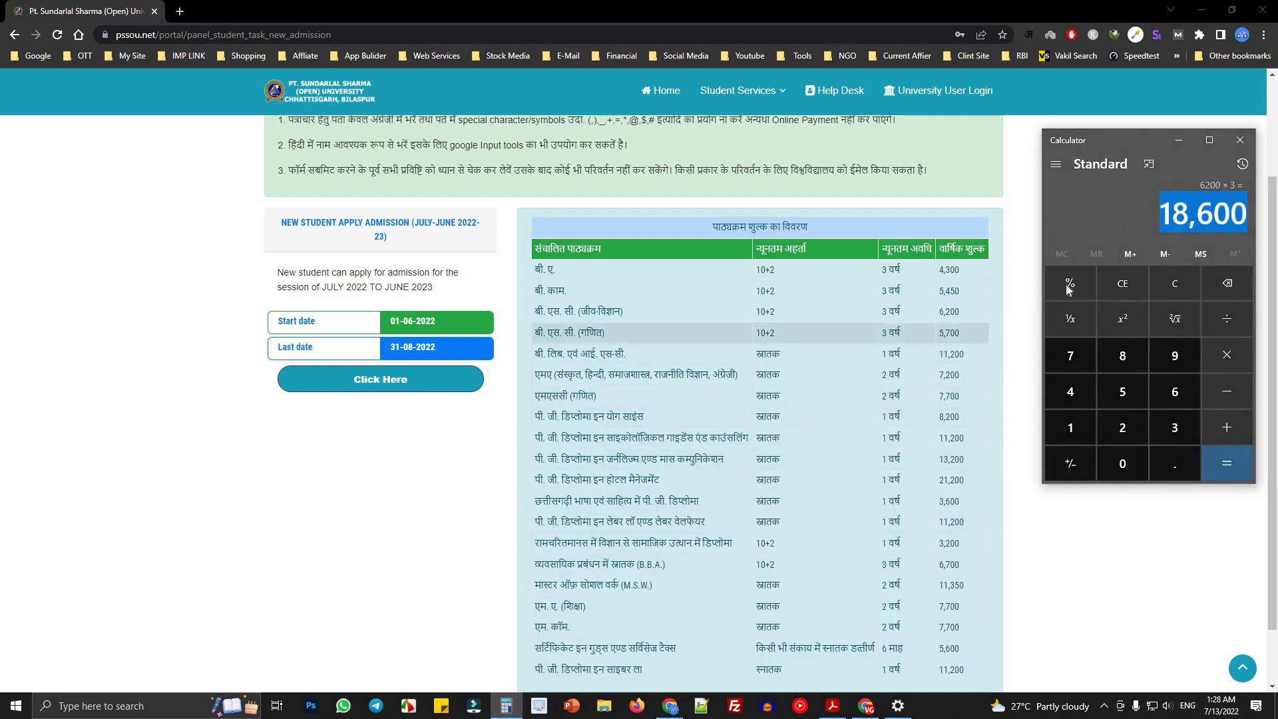
{"action": "left_click", "coordinate": [1179, 279]}
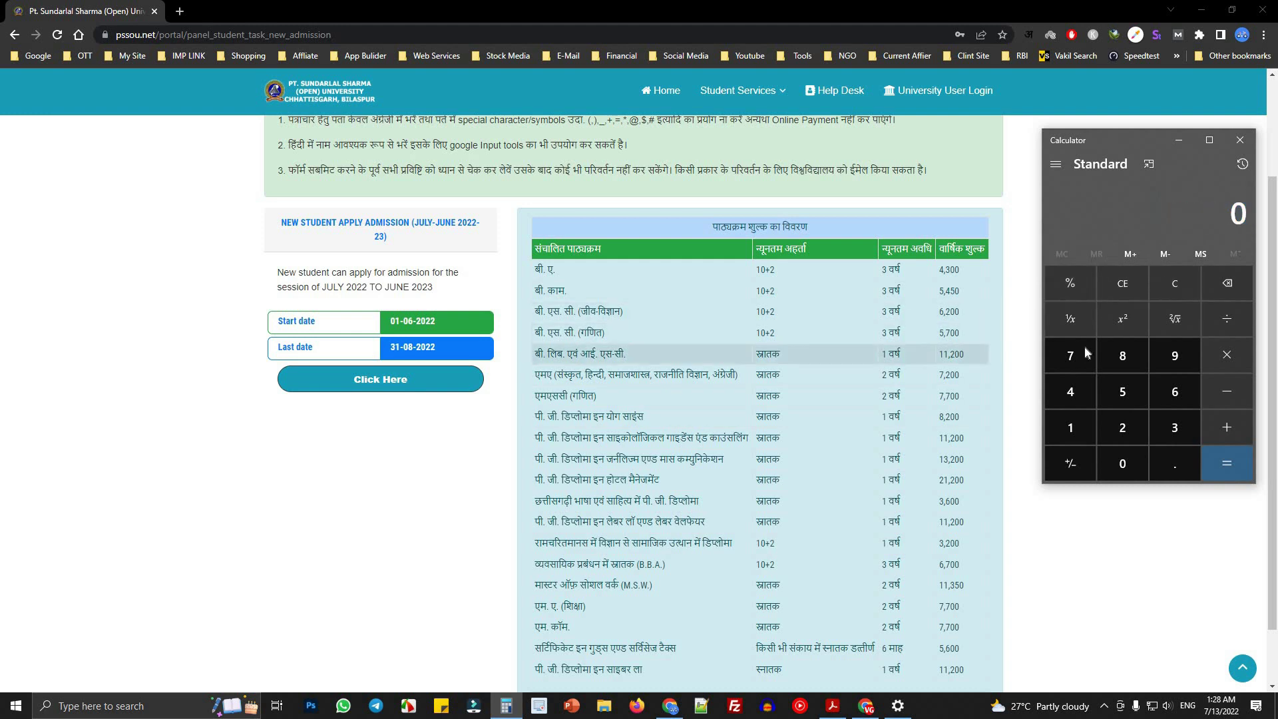
{"action": "type", "text": "5700"}
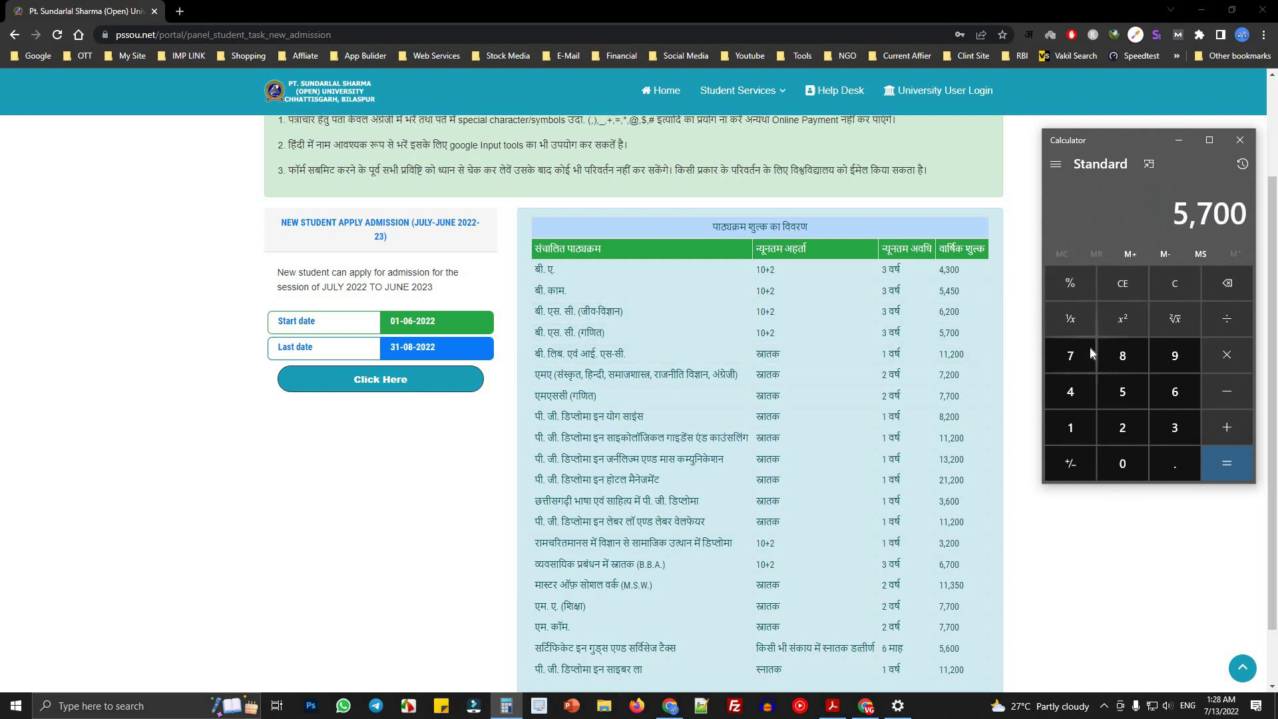
{"action": "type", "text": "*3"}
{"action": "key", "text": "Return"}
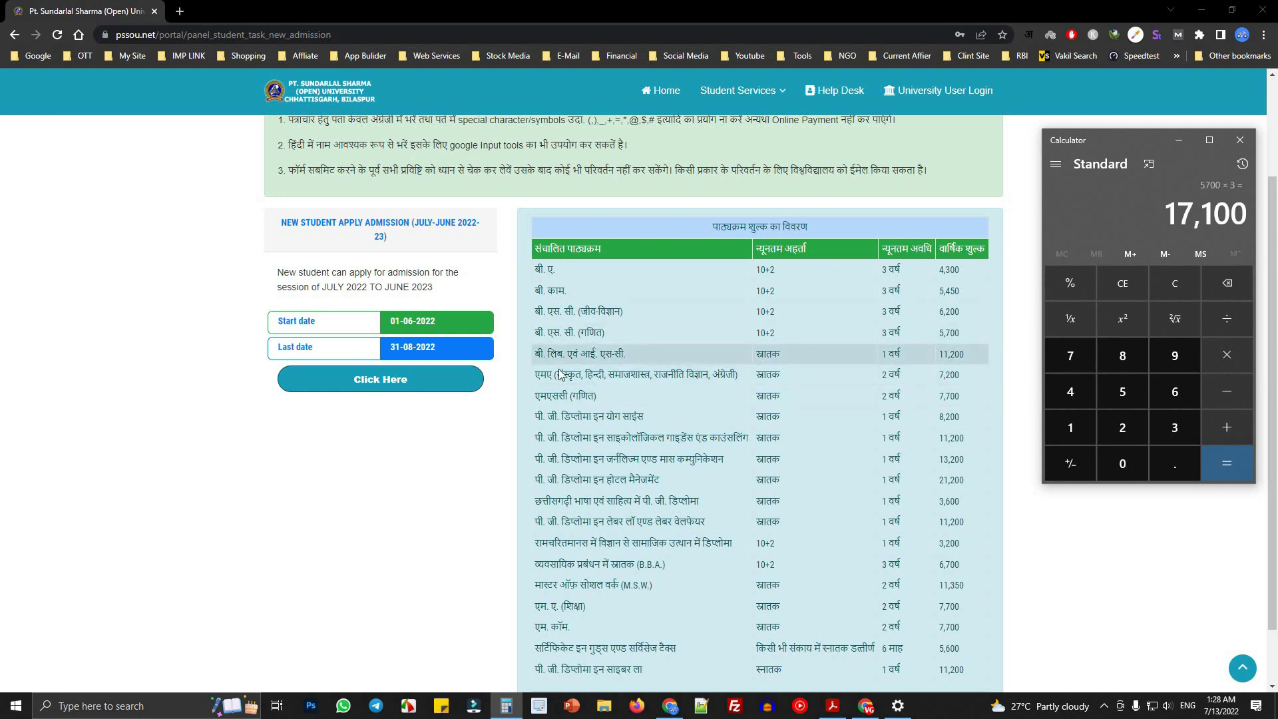
{"action": "left_click_drag", "start_coordinate": [536, 357], "coordinate": [620, 356]}
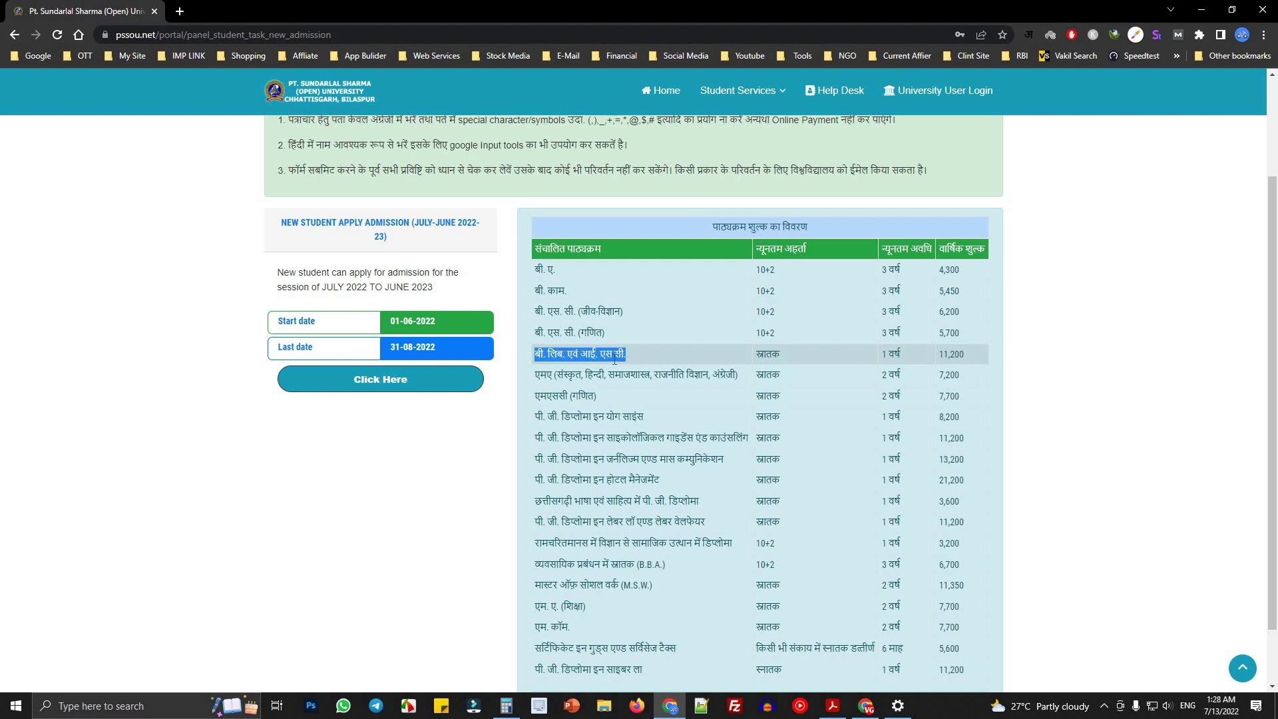
- Look over the B.Lib row's course name and qualification in the fee table
{"action": "left_click", "coordinate": [604, 360]}
{"action": "left_click_drag", "start_coordinate": [858, 360], "coordinate": [1004, 357]}
{"action": "left_click", "coordinate": [539, 356]}
{"action": "left_click", "coordinate": [805, 369]}
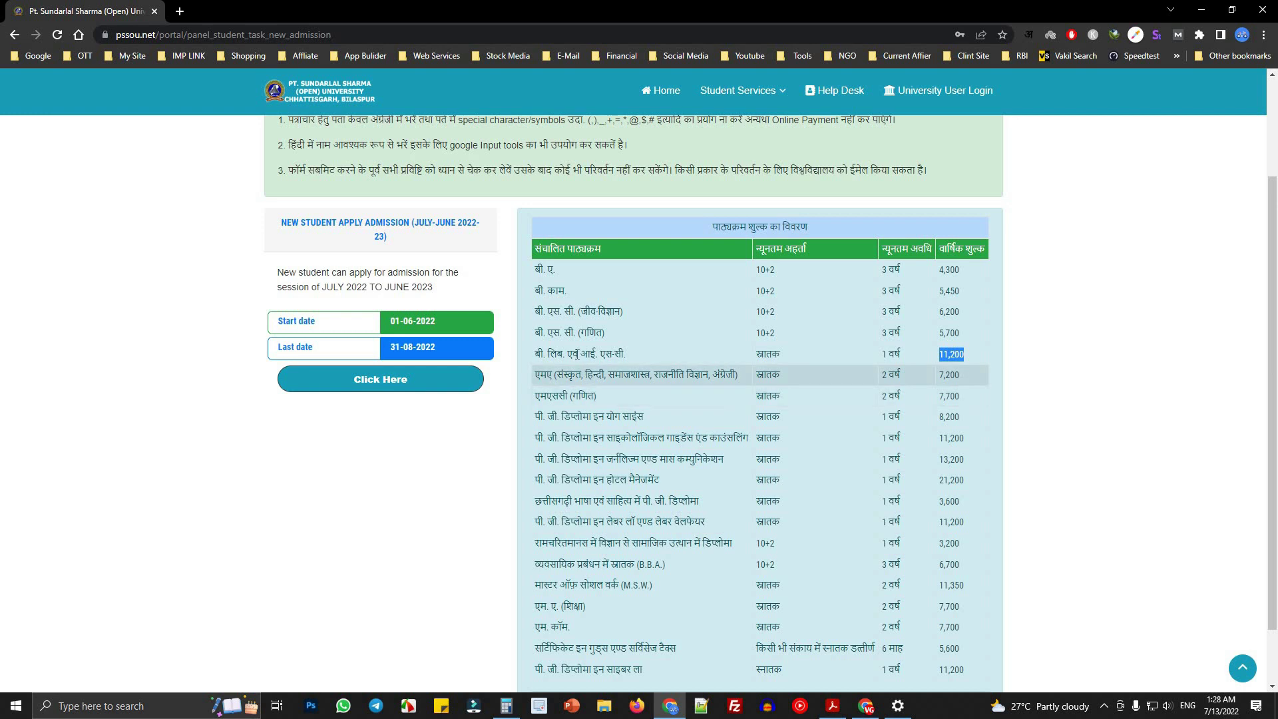
- Examine the MA row's subjects, duration and 7,200 fee in the fee table
{"action": "left_click_drag", "start_coordinate": [535, 375], "coordinate": [561, 378]}
{"action": "left_click", "coordinate": [608, 380]}
{"action": "double_click", "coordinate": [569, 375]}
{"action": "left_click", "coordinate": [595, 376]}
{"action": "double_click", "coordinate": [652, 376]}
{"action": "left_click", "coordinate": [677, 376]}
{"action": "double_click", "coordinate": [678, 375]}
{"action": "left_click", "coordinate": [721, 380]}
{"action": "left_click_drag", "start_coordinate": [769, 376], "coordinate": [886, 365]}
{"action": "left_click", "coordinate": [807, 379]}
{"action": "left_click_drag", "start_coordinate": [526, 374], "coordinate": [751, 373]}
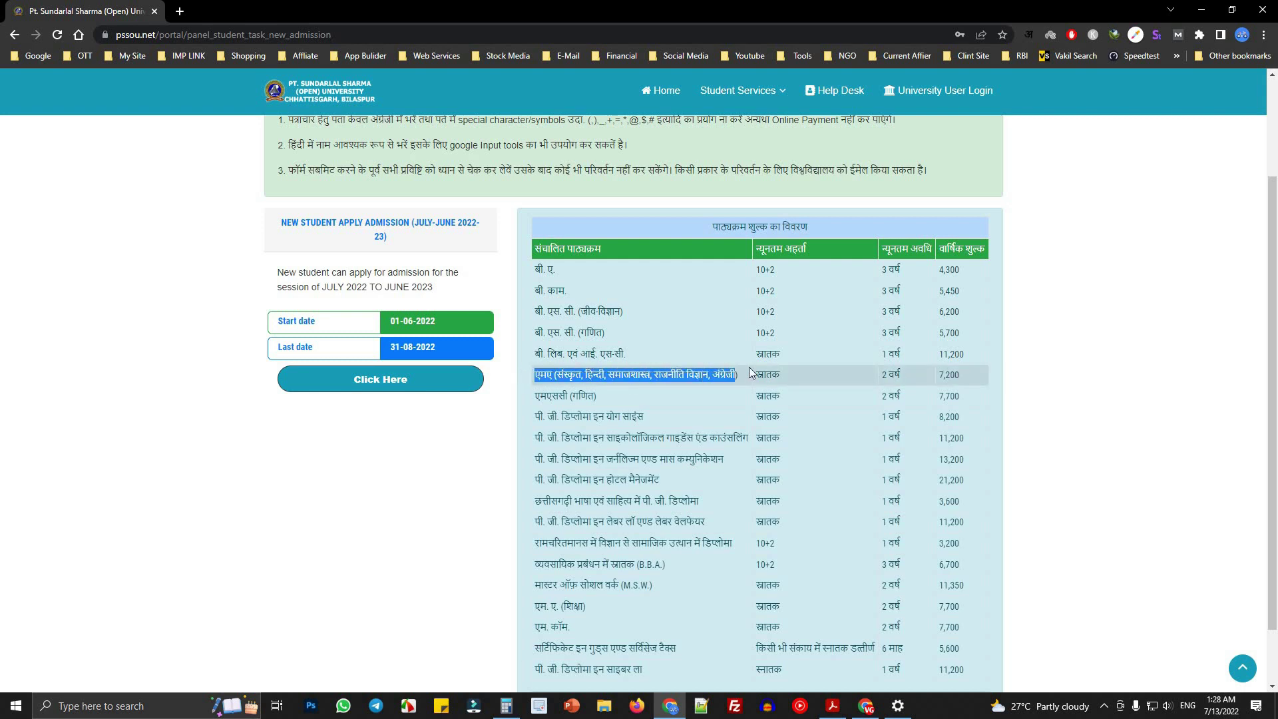
{"action": "double_click", "coordinate": [885, 375]}
{"action": "double_click", "coordinate": [948, 375]}
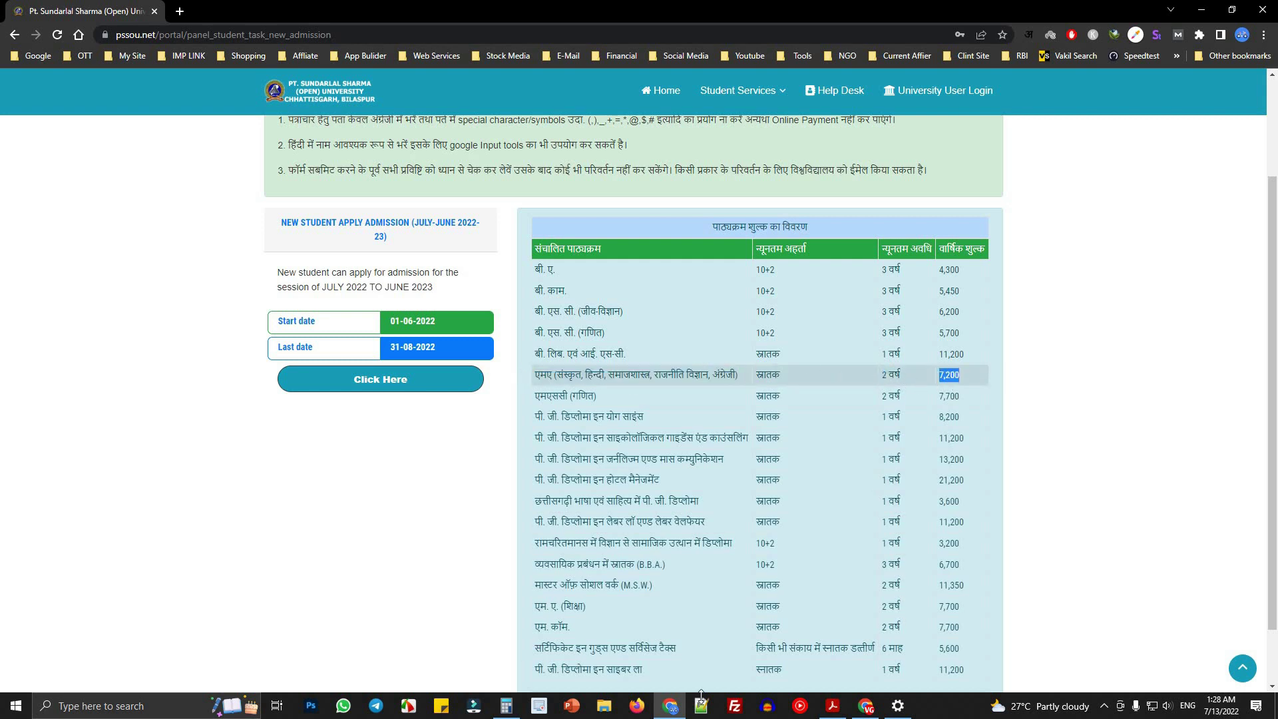
{"action": "mouse_move", "coordinate": [509, 710]}
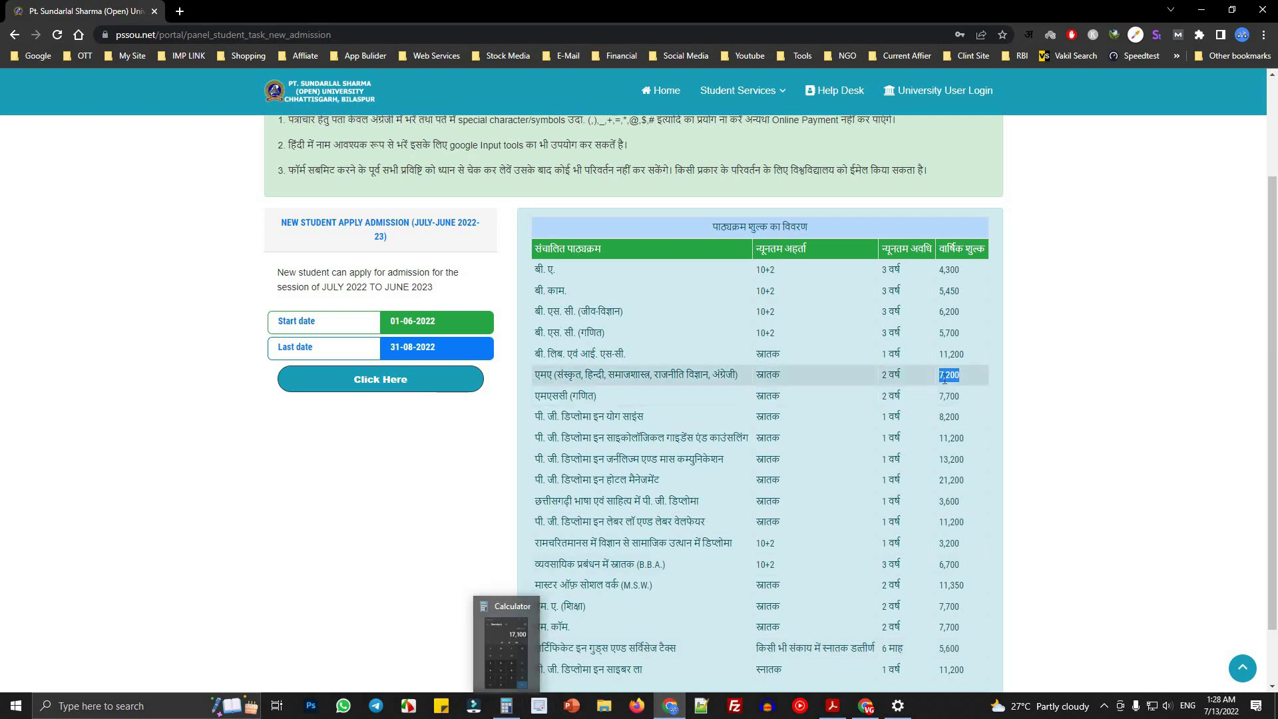
{"action": "left_click", "coordinate": [824, 414]}
- Read the M.Sc (Maths) fee 7,700 and compute 7700 × 2 = 15,400 in Calculator
{"action": "left_click_drag", "start_coordinate": [535, 396], "coordinate": [616, 400]}
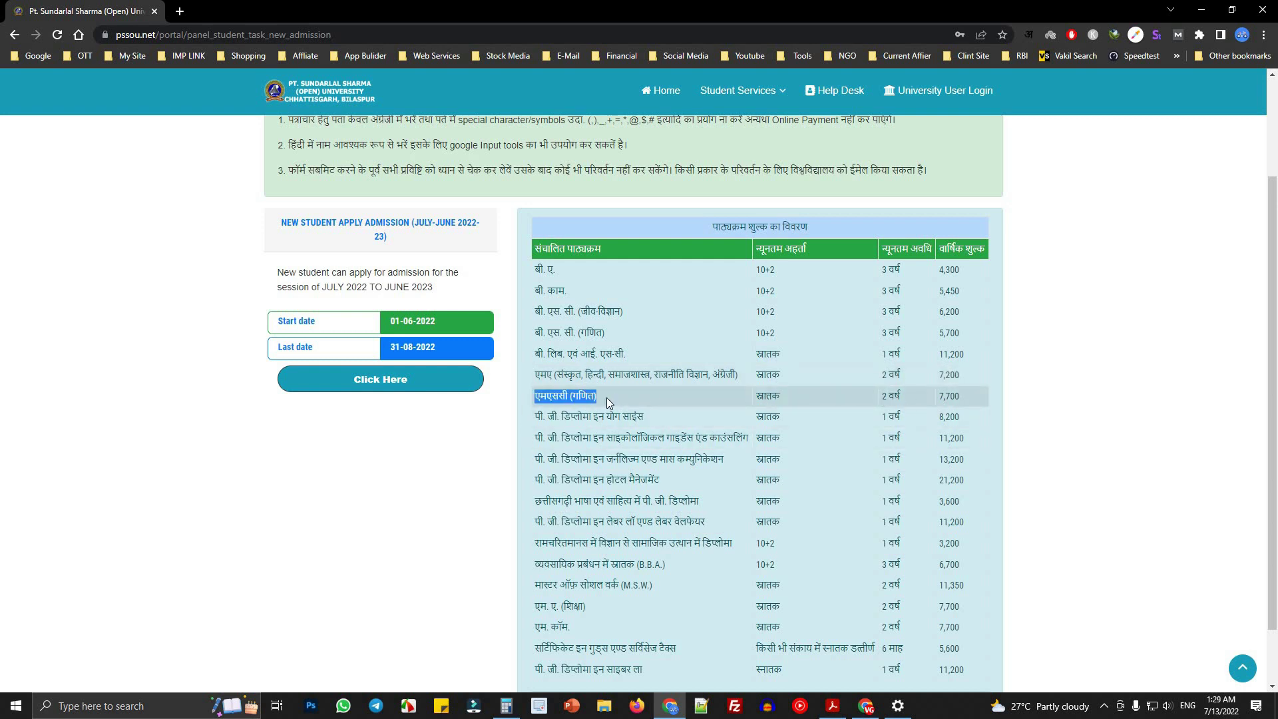
{"action": "double_click", "coordinate": [788, 397]}
{"action": "left_click_drag", "start_coordinate": [882, 396], "coordinate": [986, 403]}
{"action": "double_click", "coordinate": [944, 398]}
{"action": "left_click", "coordinate": [506, 705]}
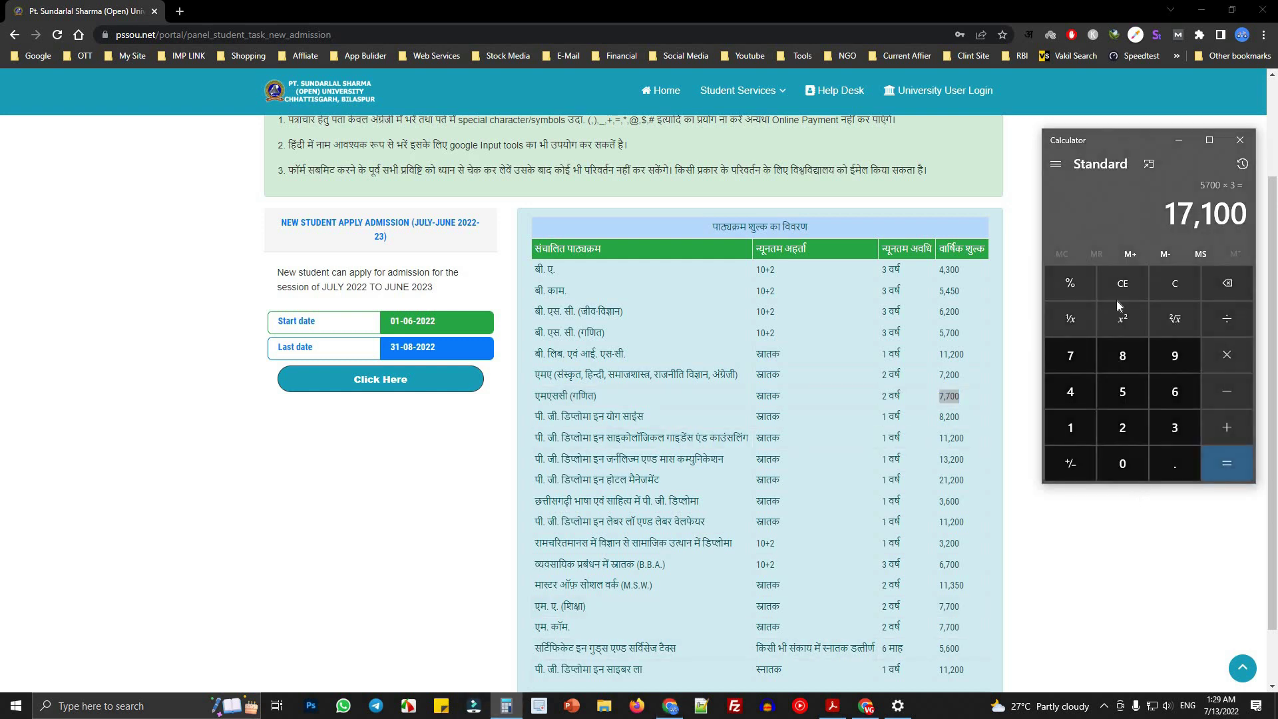
{"action": "left_click", "coordinate": [1177, 296]}
{"action": "double_click", "coordinate": [1067, 358]}
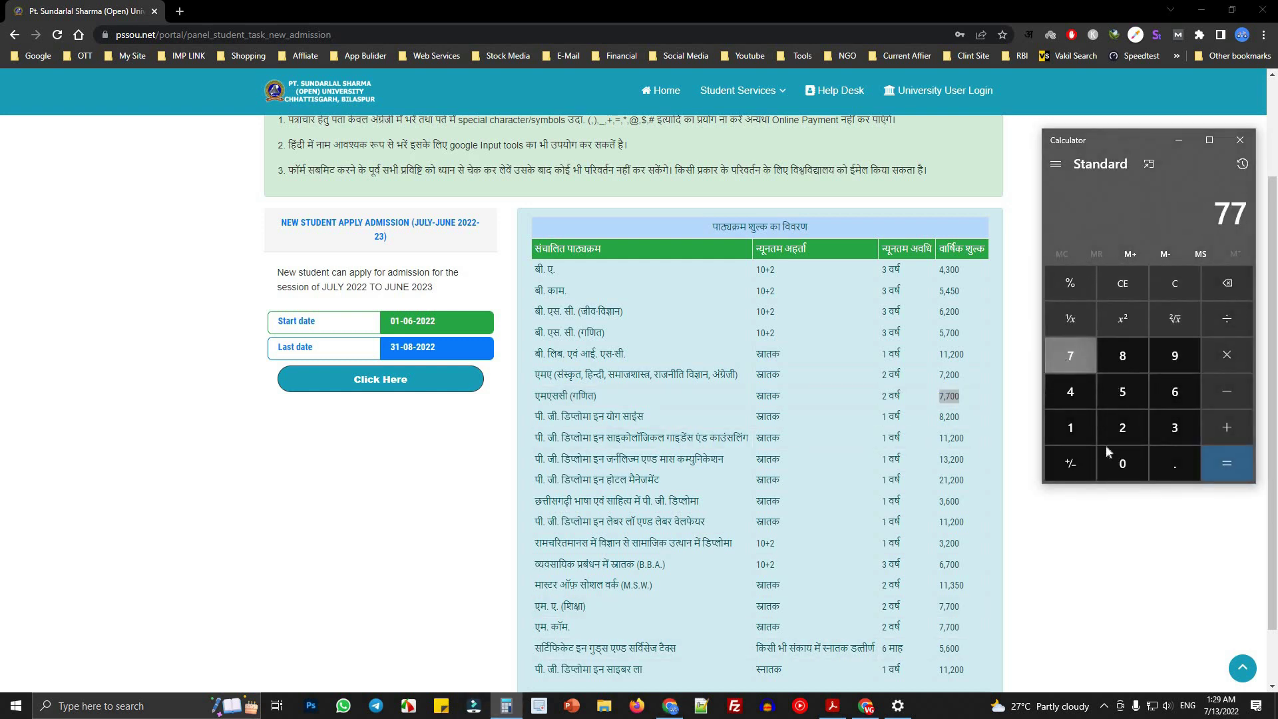
{"action": "double_click", "coordinate": [1113, 459]}
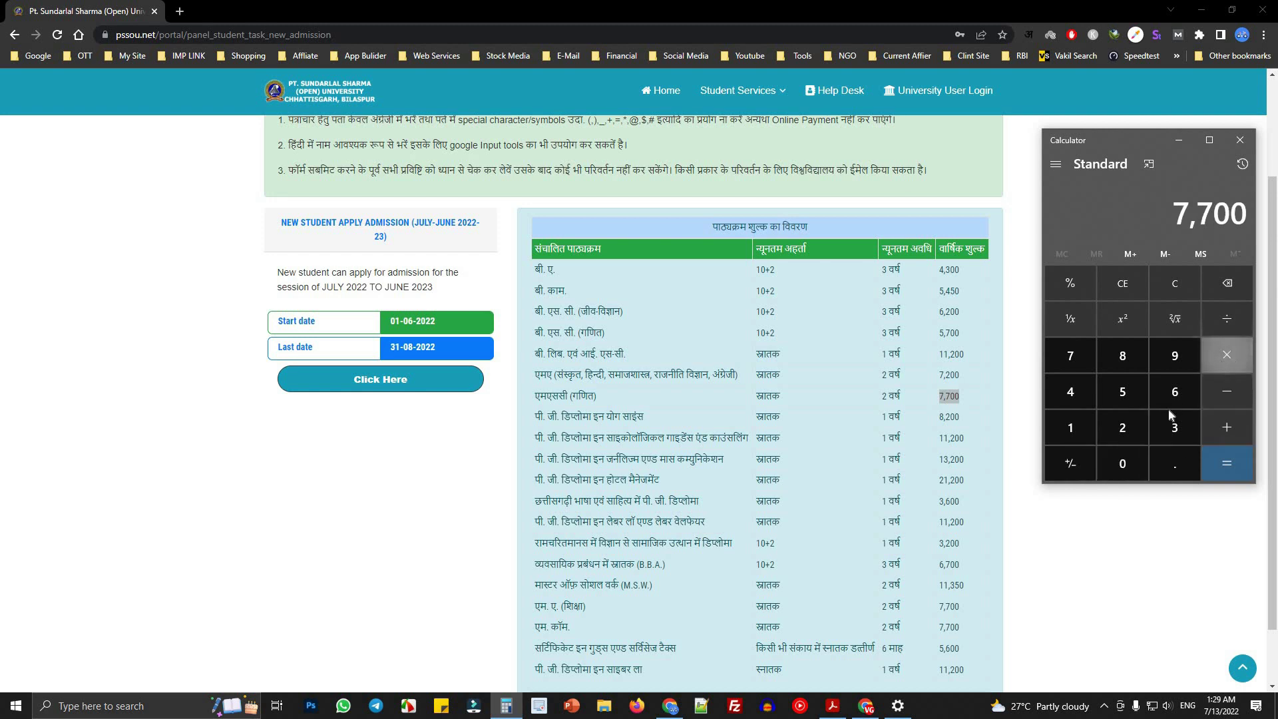
{"action": "left_click", "coordinate": [1227, 355]}
{"action": "left_click", "coordinate": [1122, 428]}
{"action": "left_click", "coordinate": [1227, 464]}
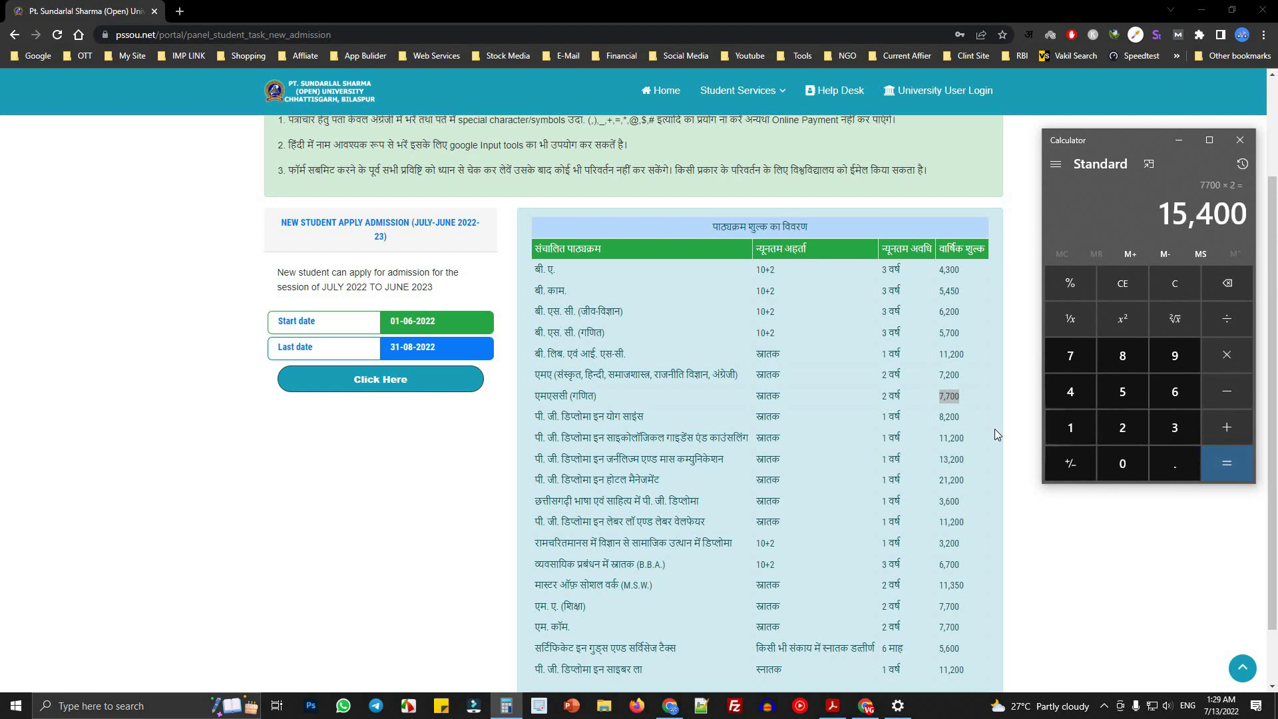
{"action": "left_click_drag", "start_coordinate": [535, 418], "coordinate": [671, 419]}
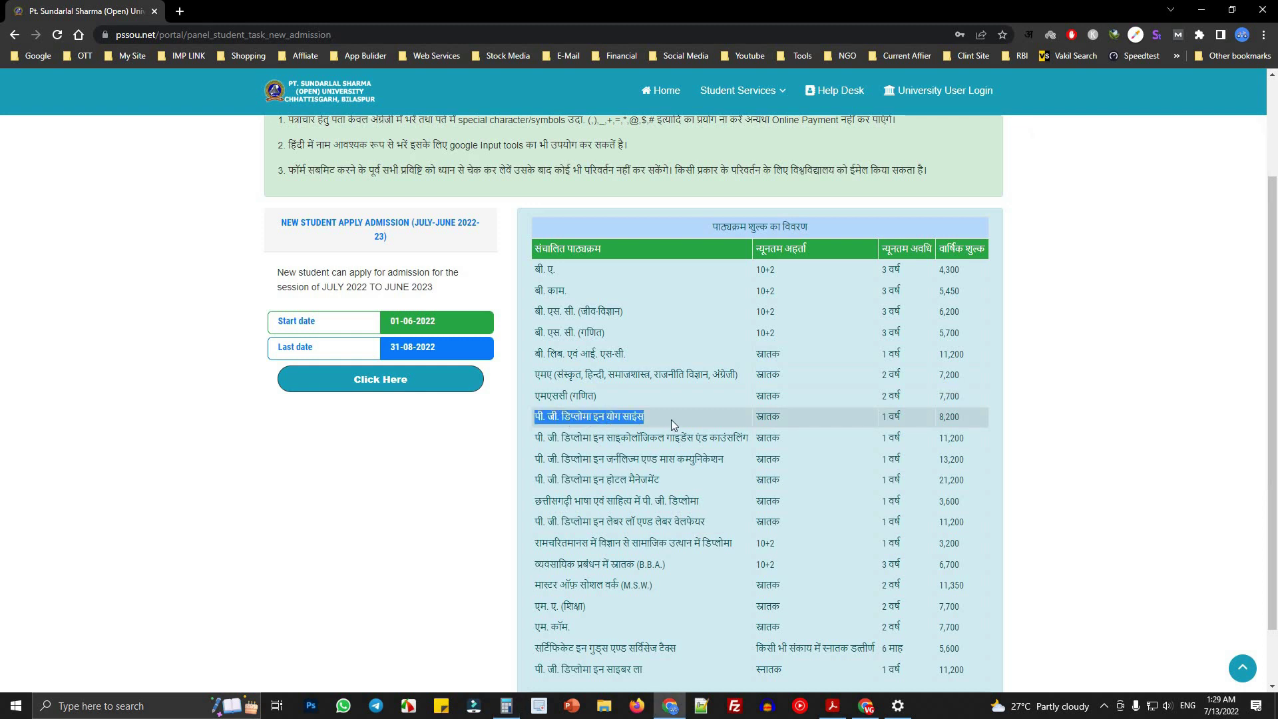
{"action": "double_click", "coordinate": [950, 417]}
{"action": "left_click", "coordinate": [506, 706]}
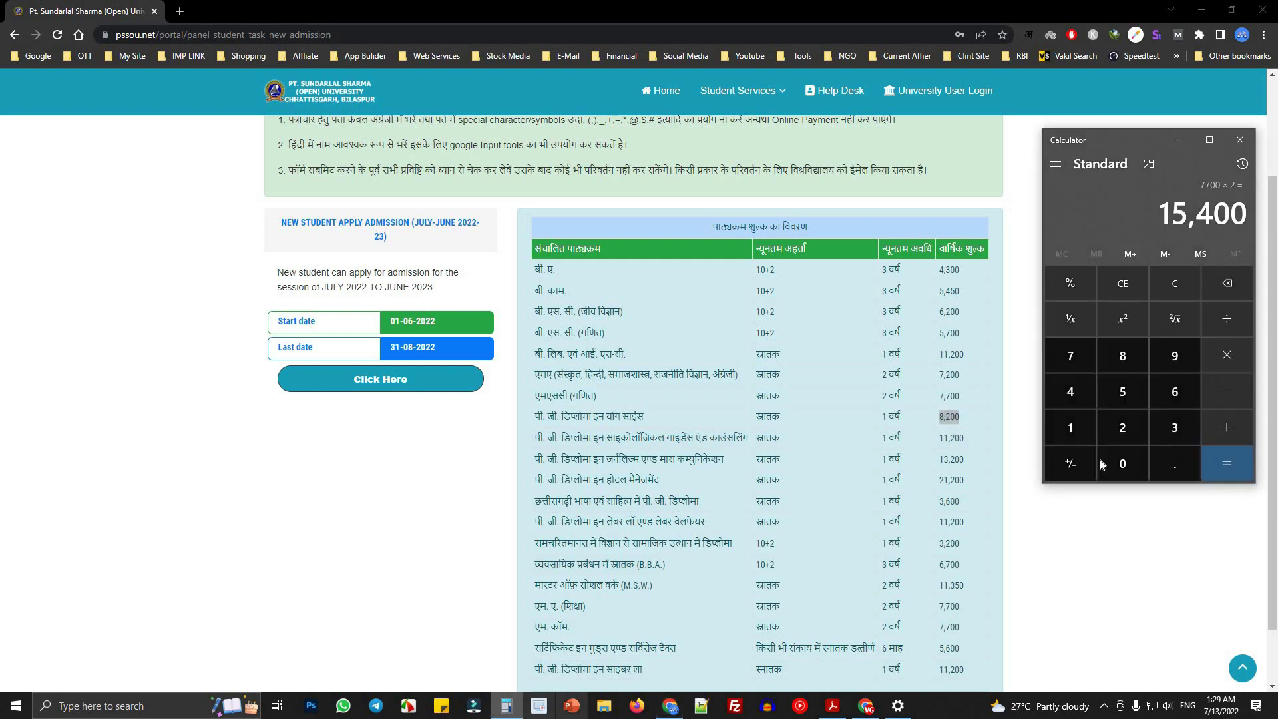
{"action": "left_click_drag", "start_coordinate": [537, 441], "coordinate": [980, 437]}
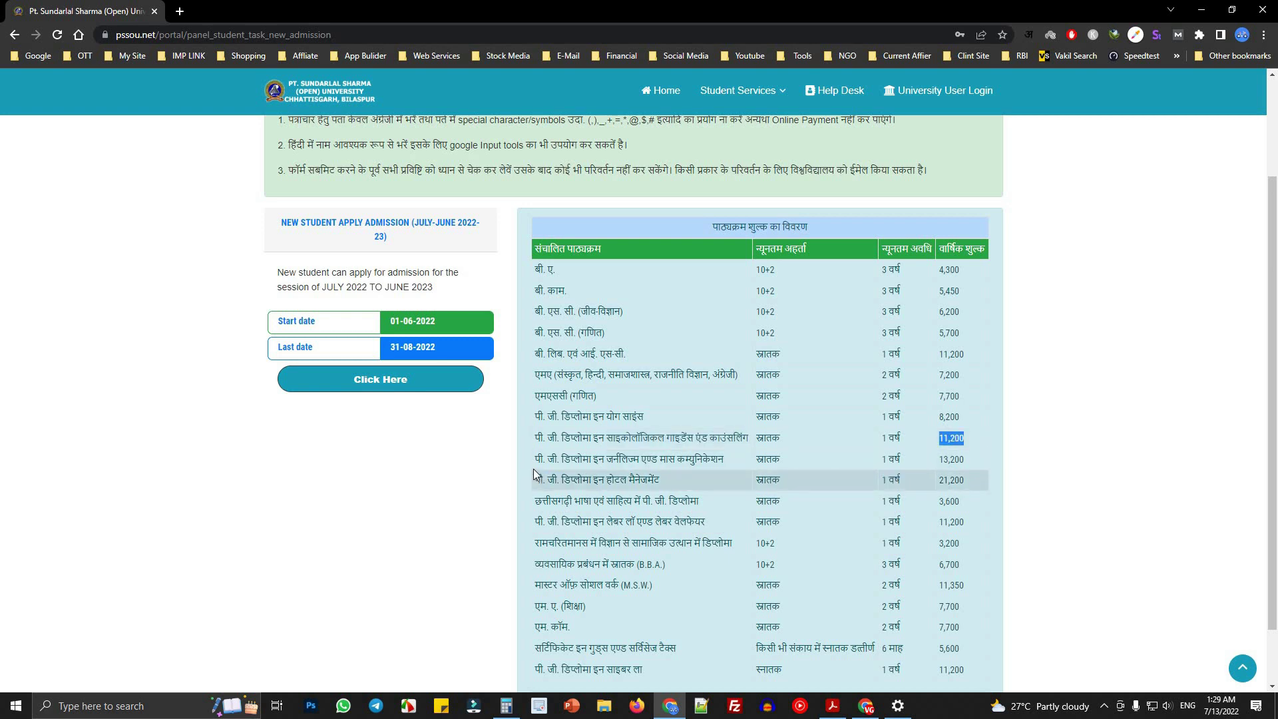
{"action": "left_click", "coordinate": [604, 442]}
{"action": "mouse_move", "coordinate": [549, 445]}
{"action": "left_mouse_down"}
{"action": "mouse_move", "coordinate": [990, 442]}
{"action": "mouse_move", "coordinate": [562, 443]}
{"action": "left_mouse_up"}
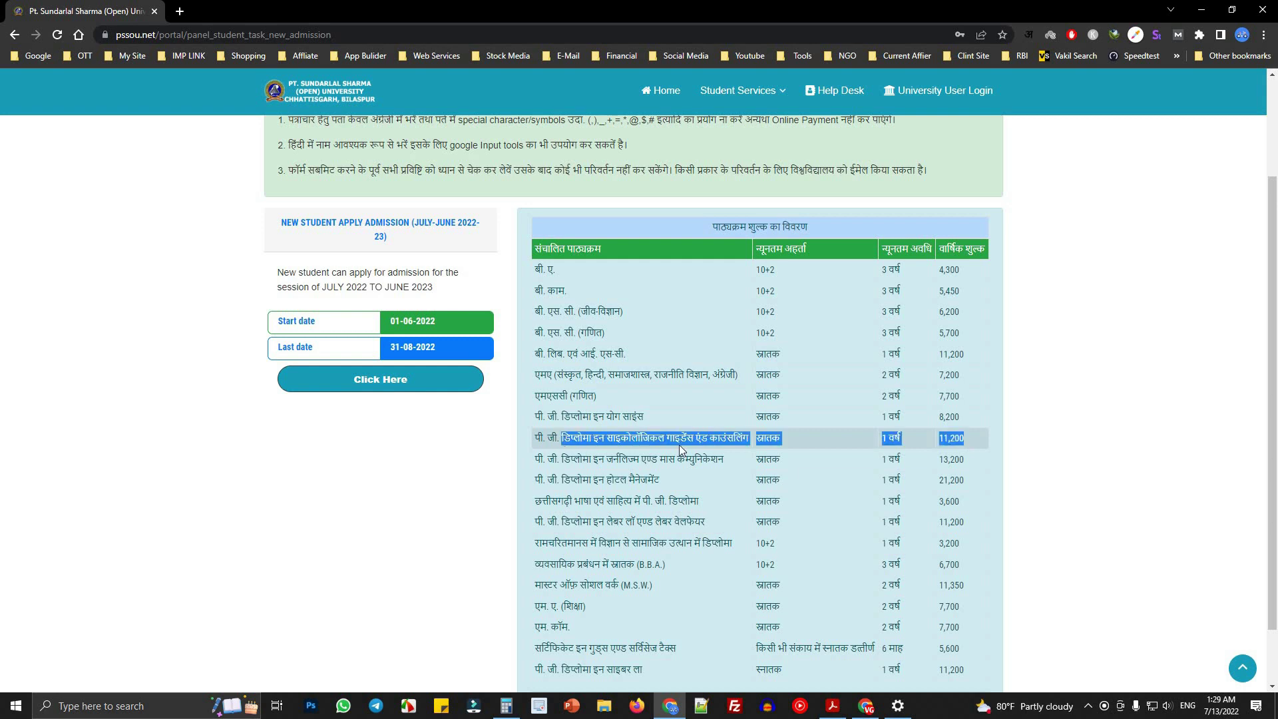
{"action": "left_click", "coordinate": [933, 441]}
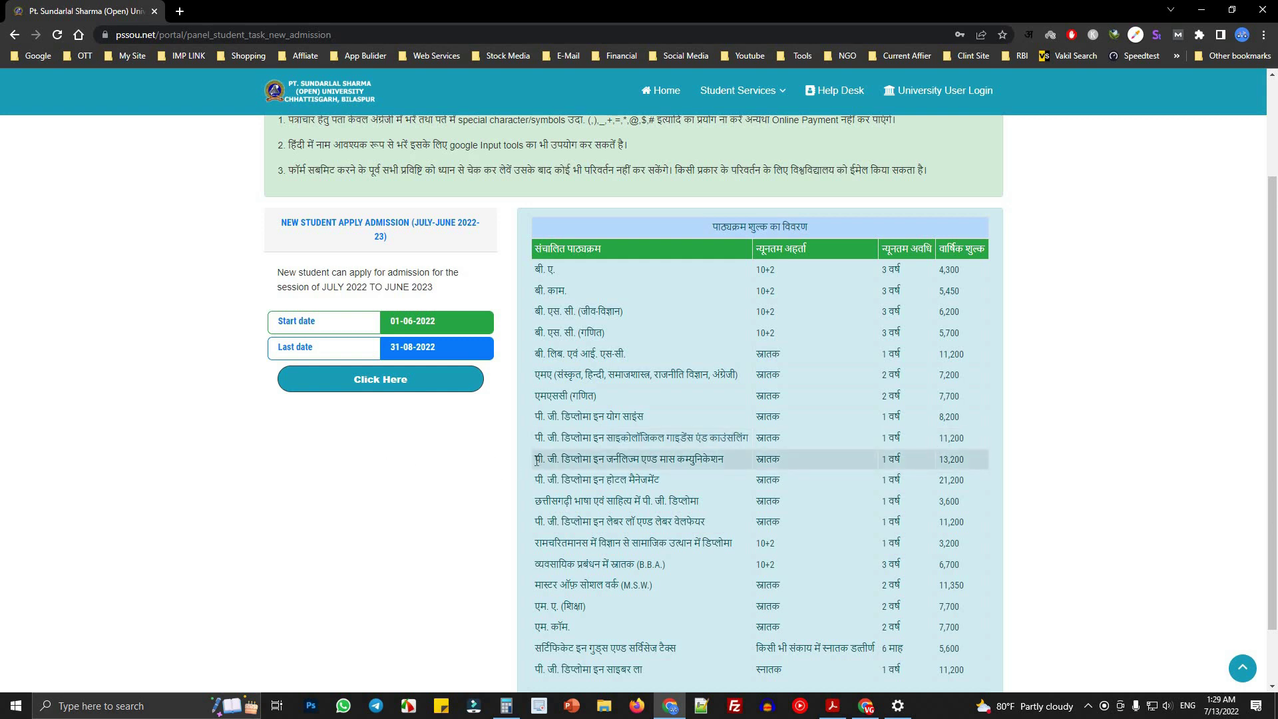
{"action": "left_click_drag", "start_coordinate": [536, 459], "coordinate": [782, 465]}
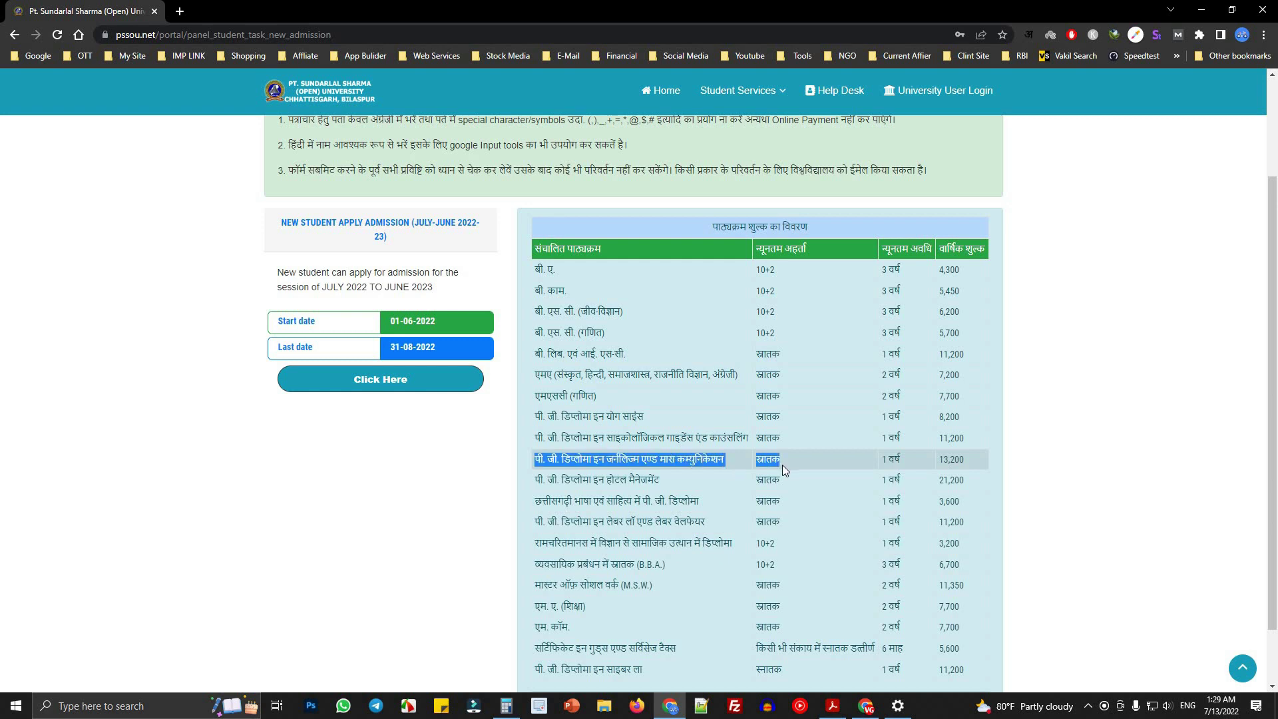
{"action": "left_click", "coordinate": [742, 462]}
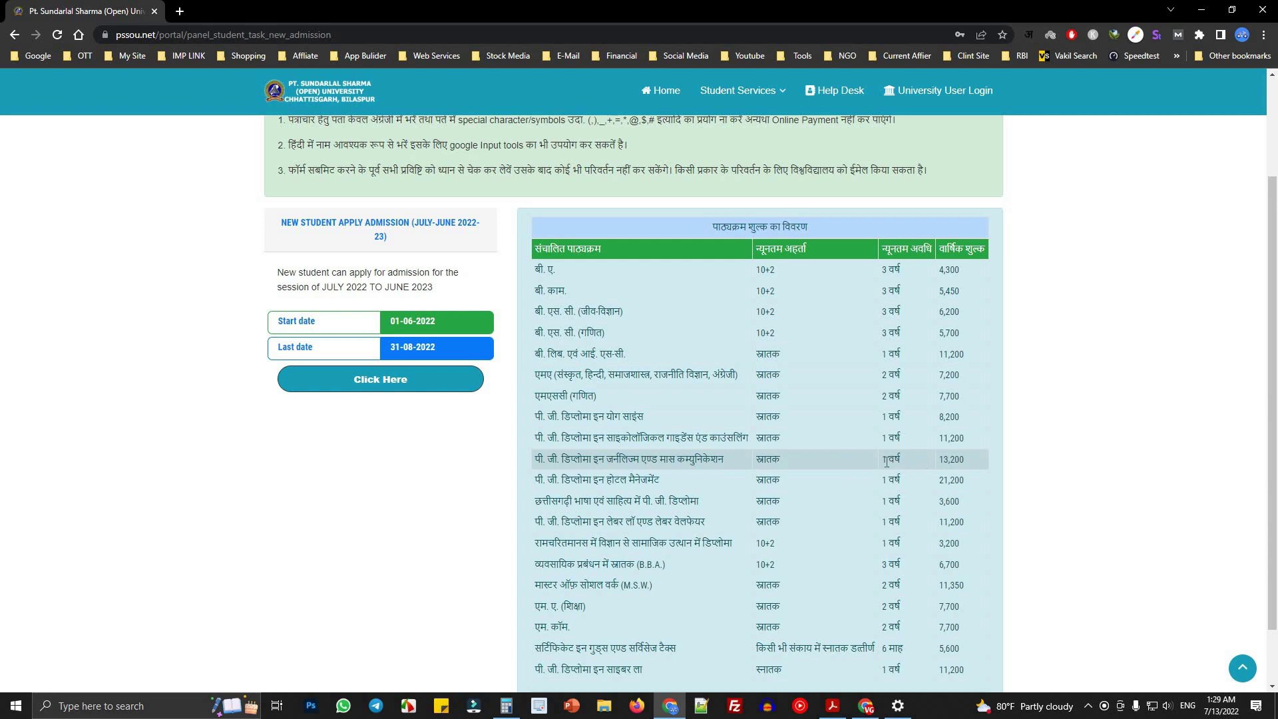
{"action": "left_click_drag", "start_coordinate": [885, 461], "coordinate": [946, 461]}
{"action": "left_click", "coordinate": [962, 460]}
{"action": "left_click_drag", "start_coordinate": [973, 459], "coordinate": [940, 459]}
{"action": "left_click", "coordinate": [556, 480]}
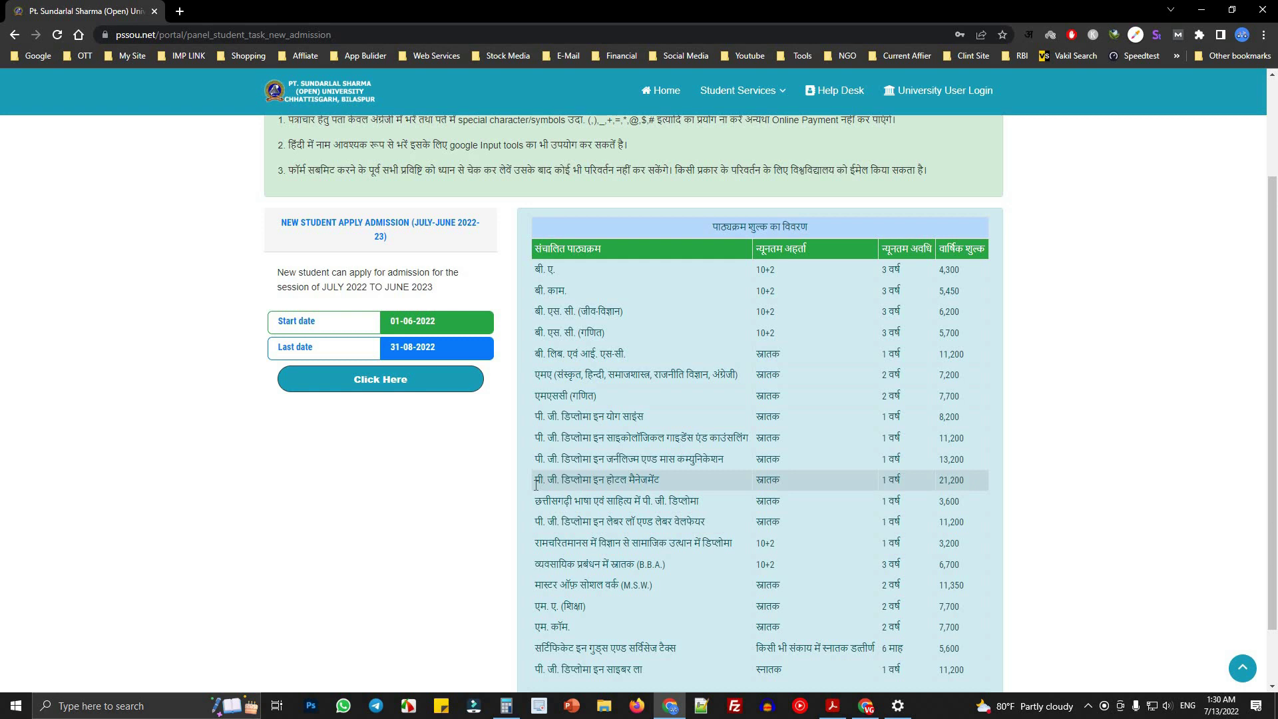
{"action": "left_click_drag", "start_coordinate": [536, 484], "coordinate": [653, 485]}
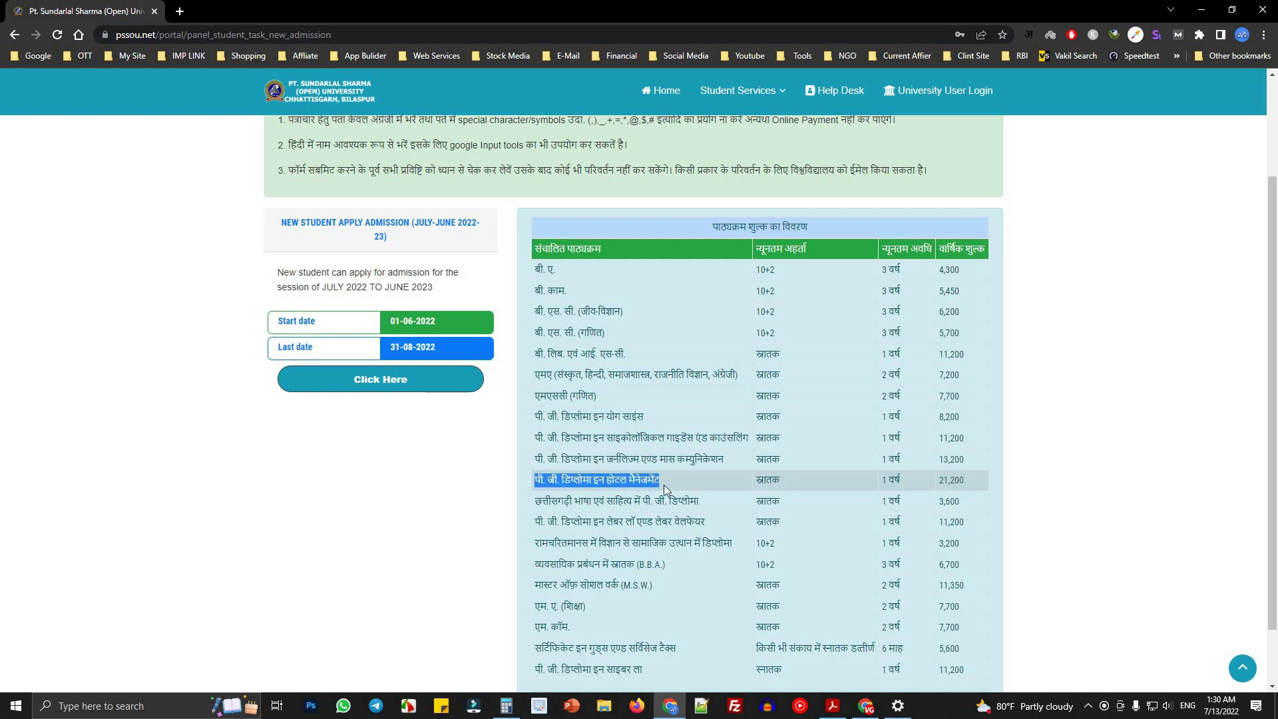
{"action": "left_click_drag", "start_coordinate": [937, 480], "coordinate": [989, 478]}
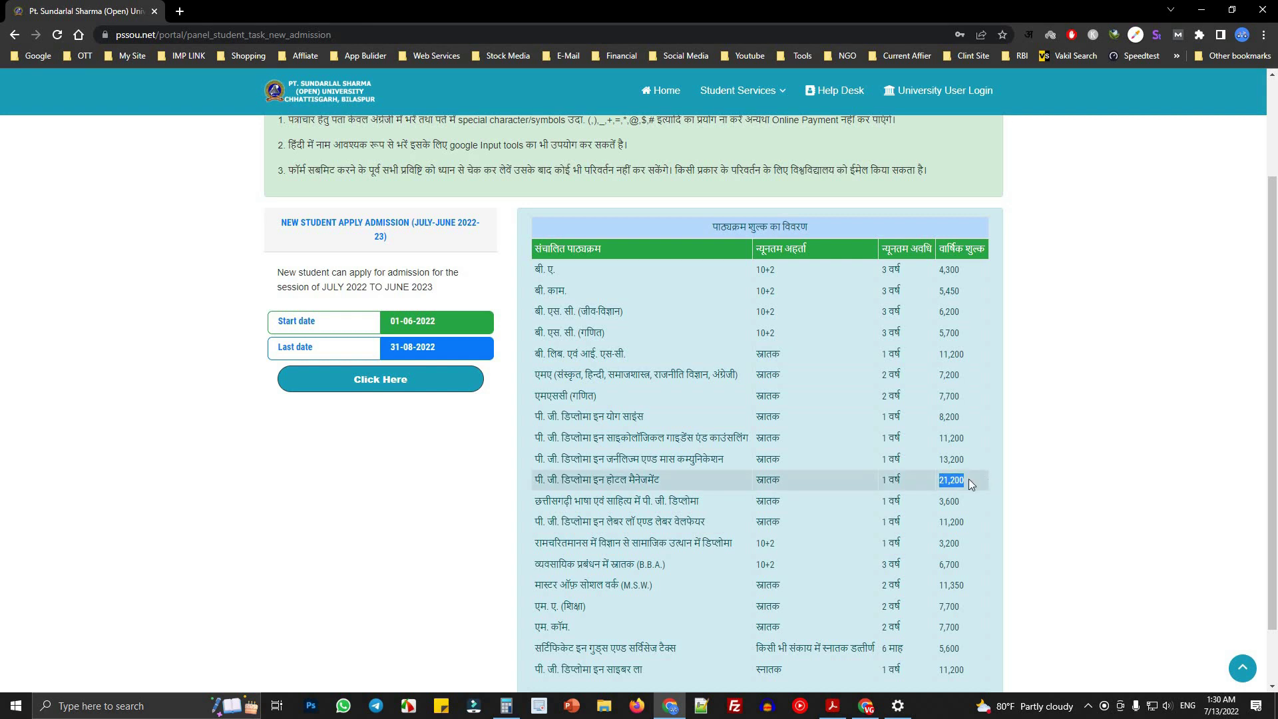
{"action": "left_click_drag", "start_coordinate": [537, 508], "coordinate": [706, 508]}
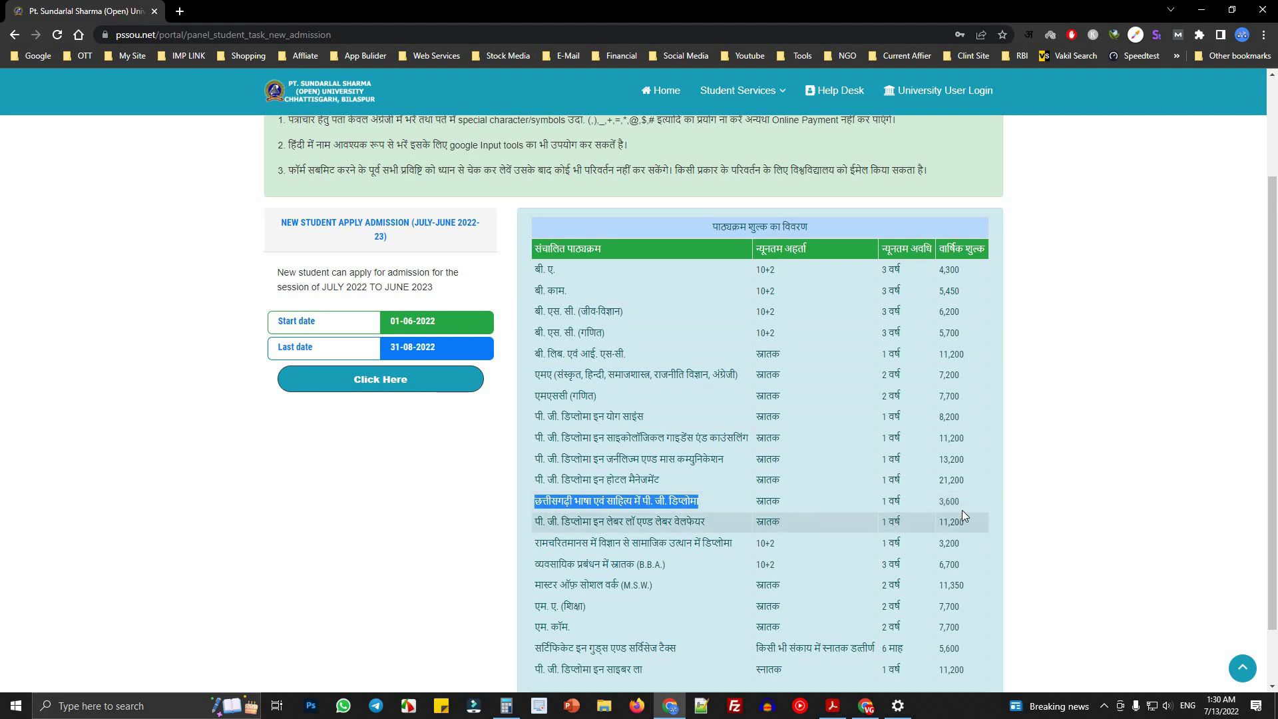
{"action": "left_click", "coordinate": [940, 503]}
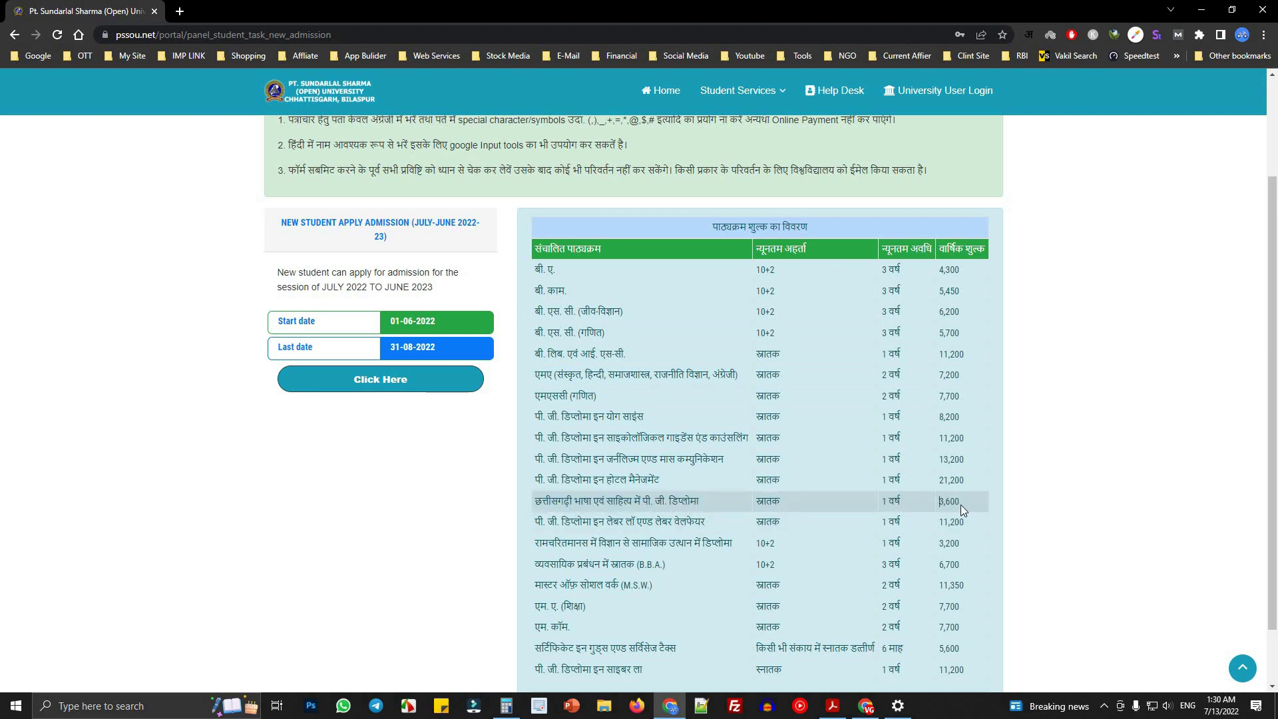
{"action": "left_click_drag", "start_coordinate": [958, 505], "coordinate": [939, 502]}
{"action": "left_click_drag", "start_coordinate": [567, 498], "coordinate": [968, 502]}
{"action": "left_click", "coordinate": [593, 504]}
{"action": "left_click_drag", "start_coordinate": [537, 522], "coordinate": [769, 525]}
{"action": "double_click", "coordinate": [769, 525]}
{"action": "left_click_drag", "start_coordinate": [529, 526], "coordinate": [736, 526]}
{"action": "left_click", "coordinate": [621, 528]}
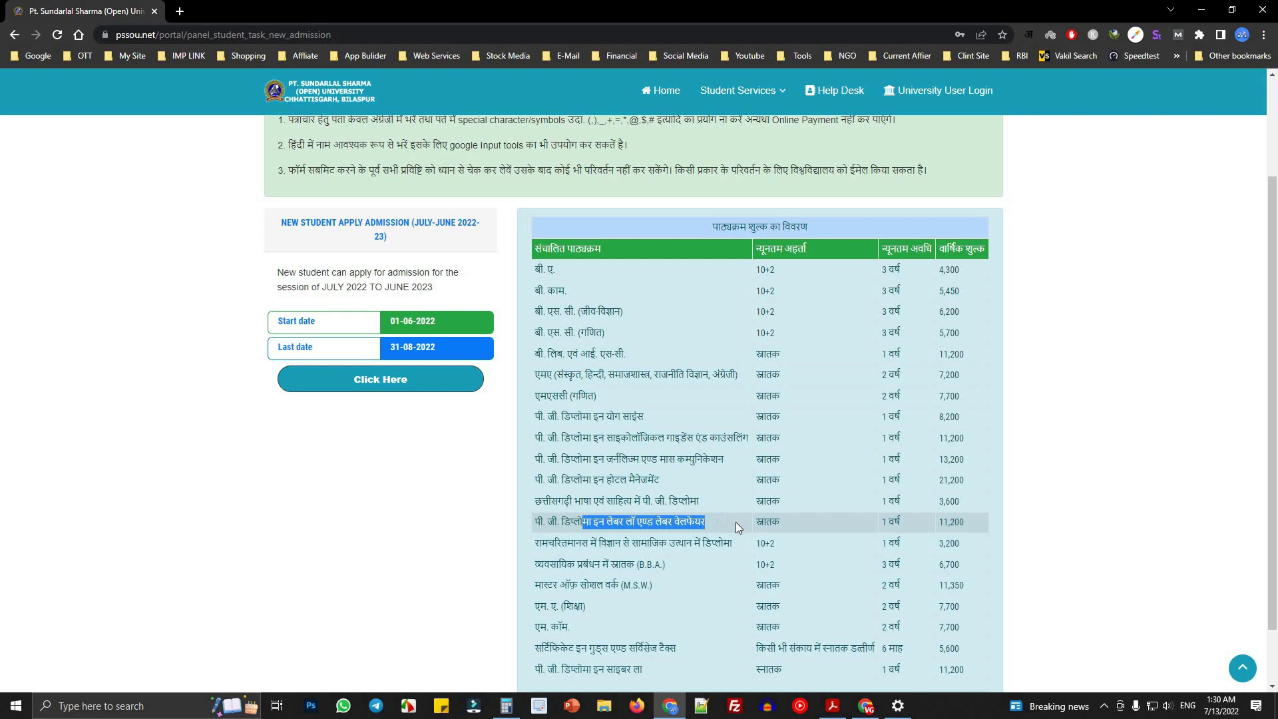
{"action": "left_click", "coordinate": [888, 530]}
{"action": "left_click_drag", "start_coordinate": [943, 524], "coordinate": [982, 528]}
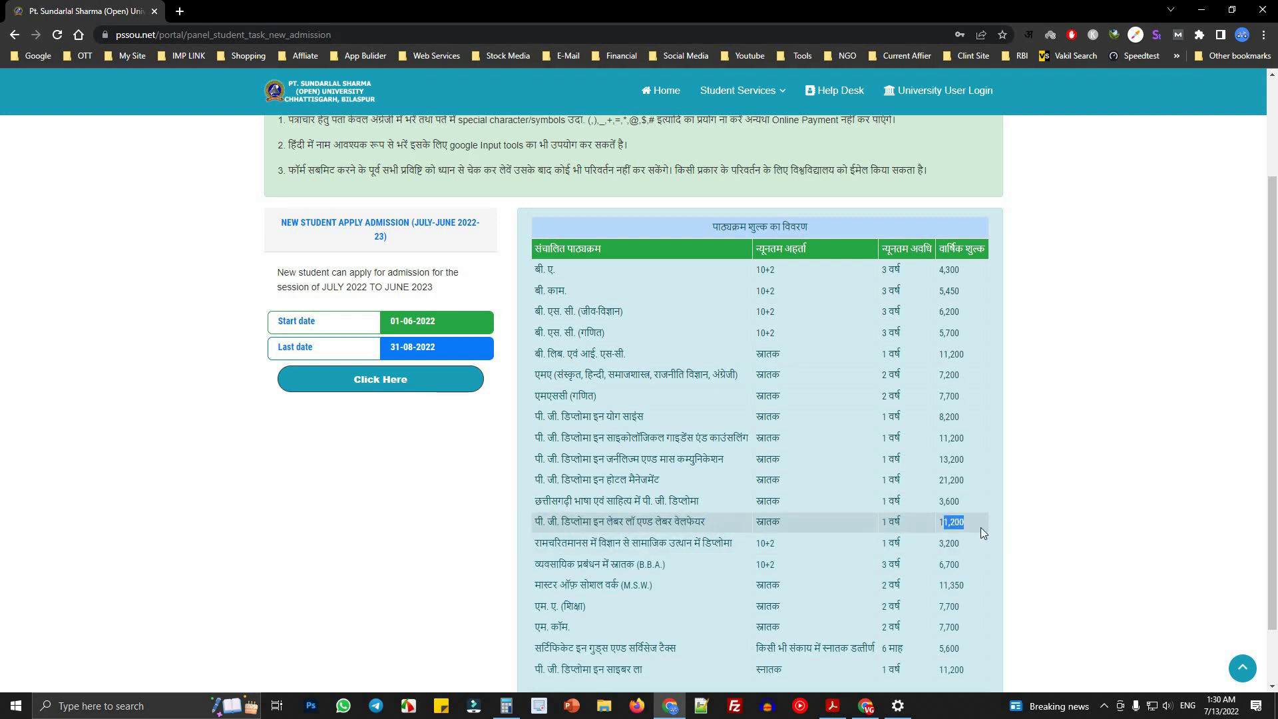
{"action": "left_click_drag", "start_coordinate": [555, 546], "coordinate": [749, 547]}
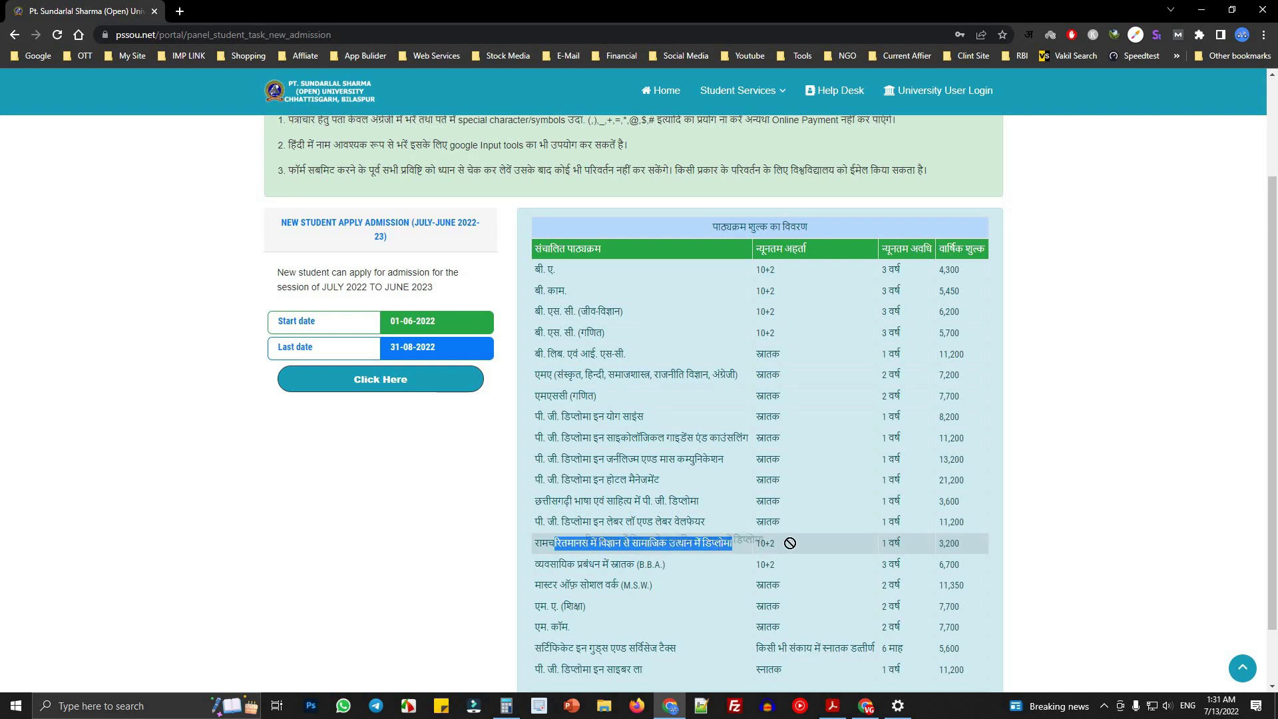
{"action": "left_click", "coordinate": [767, 544]}
{"action": "double_click", "coordinate": [894, 544]}
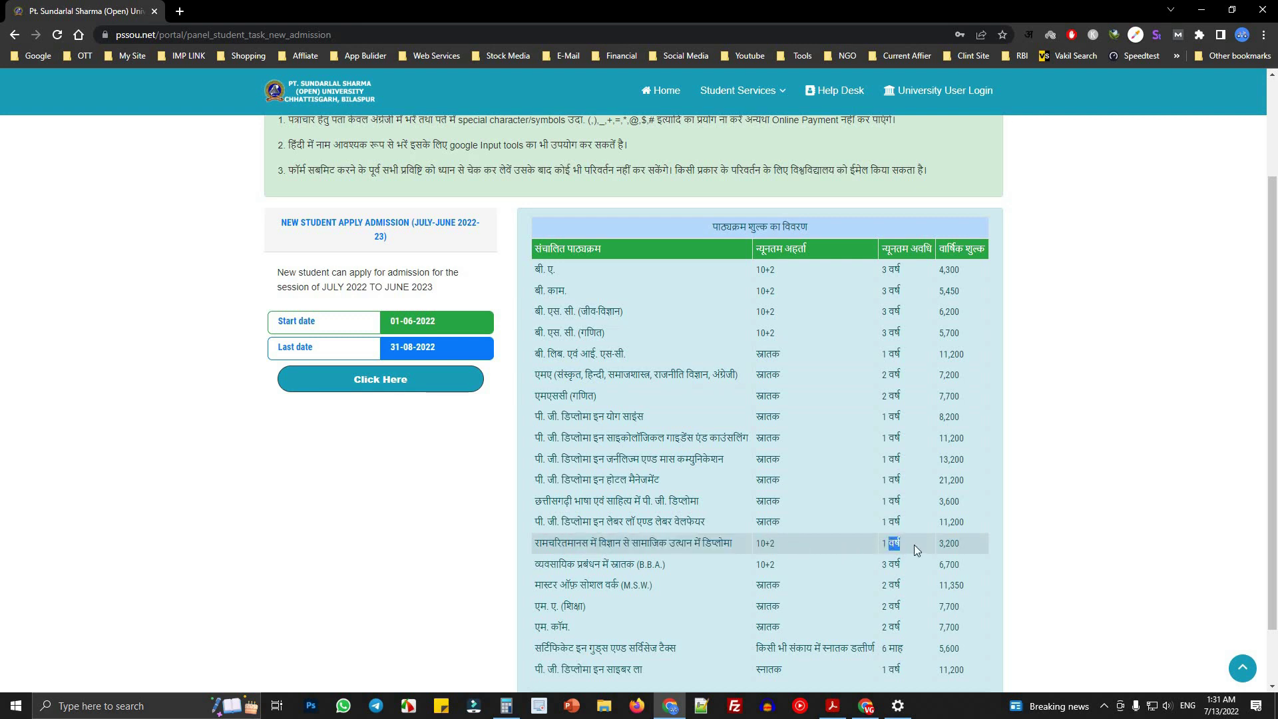
{"action": "double_click", "coordinate": [949, 543]}
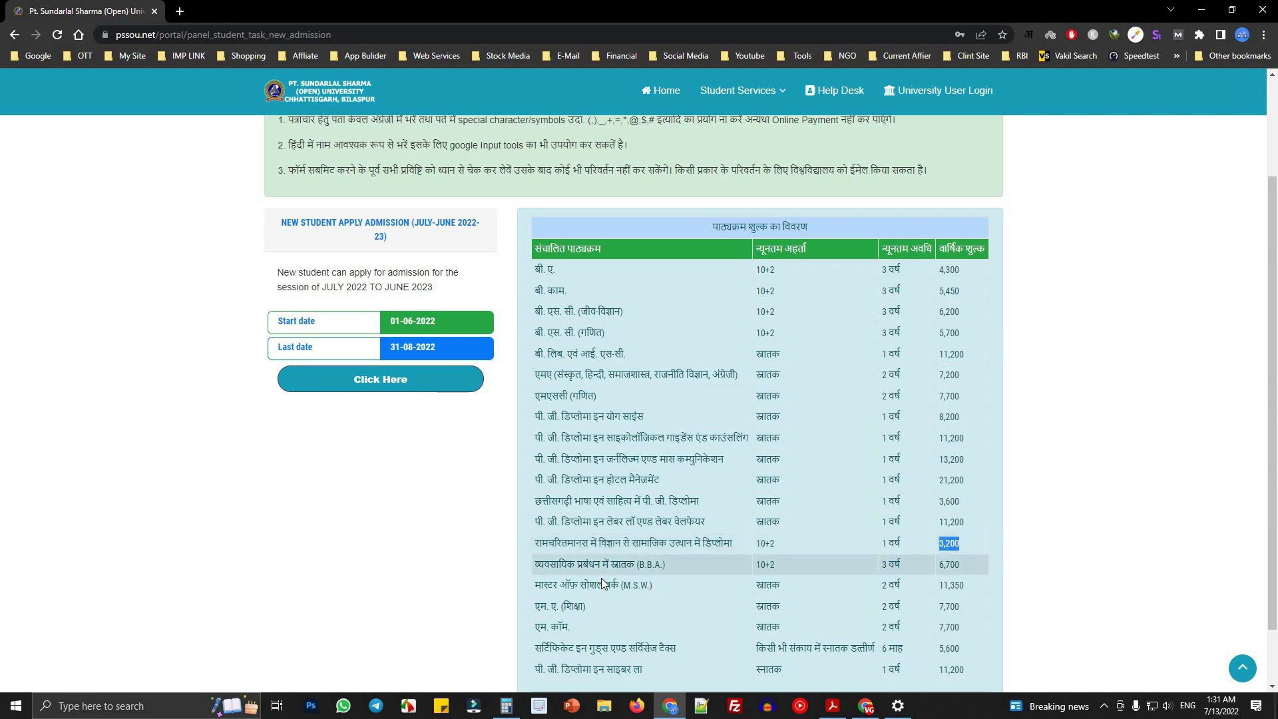
- Review the B.B.A. row: qualification 10+2, duration 3 वर्ष, annual fee 6,700
{"action": "scroll", "coordinate": [569, 546], "scroll_direction": "down", "scroll_amount": 1}
{"action": "left_click_drag", "start_coordinate": [535, 495], "coordinate": [637, 495]}
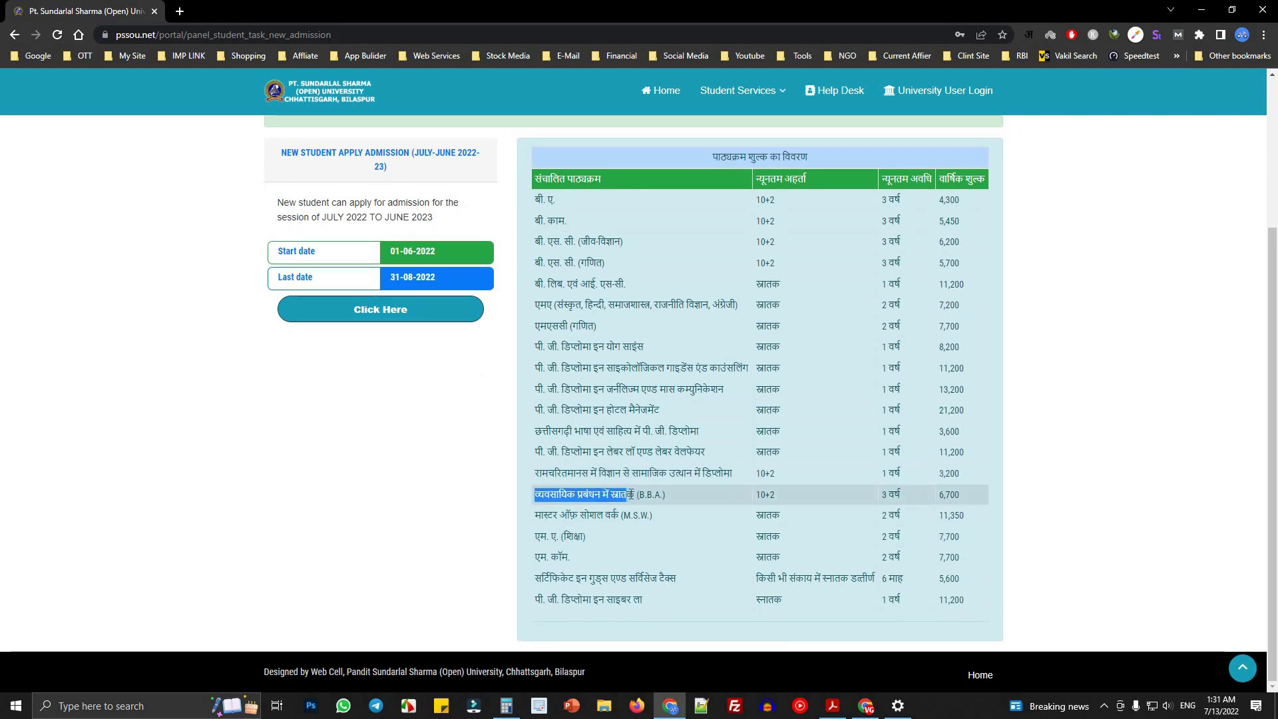
{"action": "left_click", "coordinate": [670, 492]}
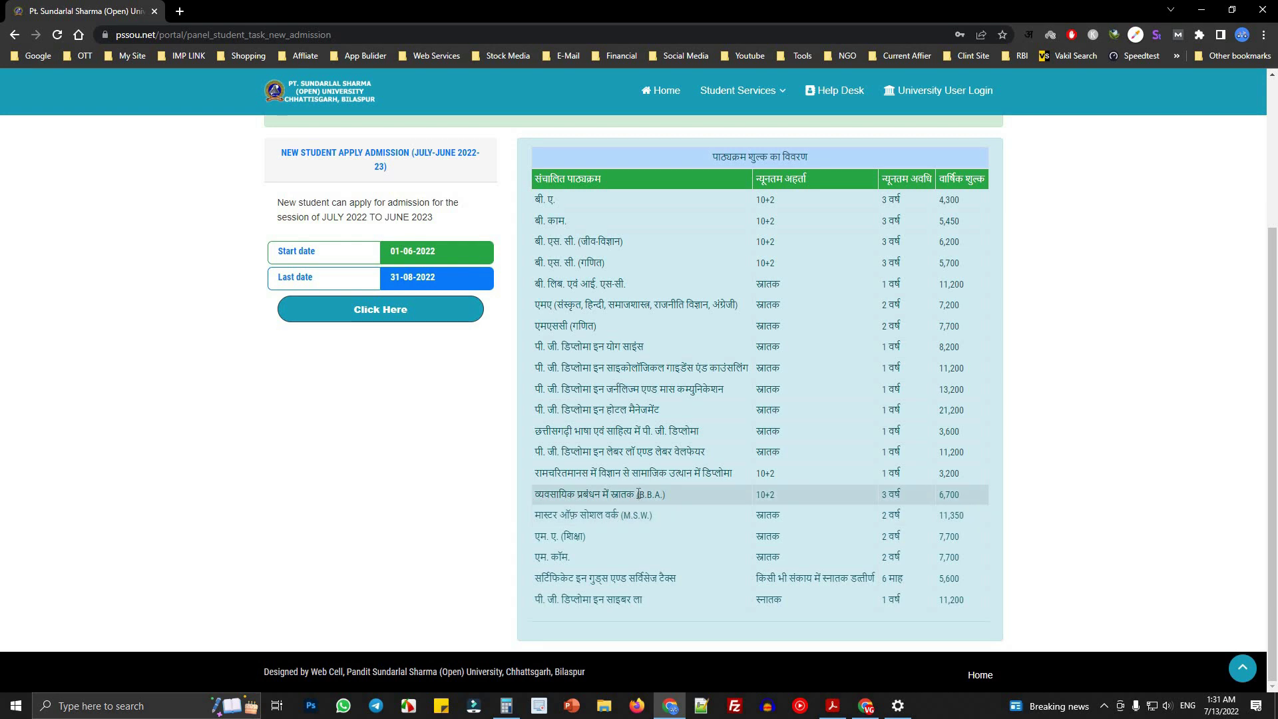
{"action": "double_click", "coordinate": [639, 494]}
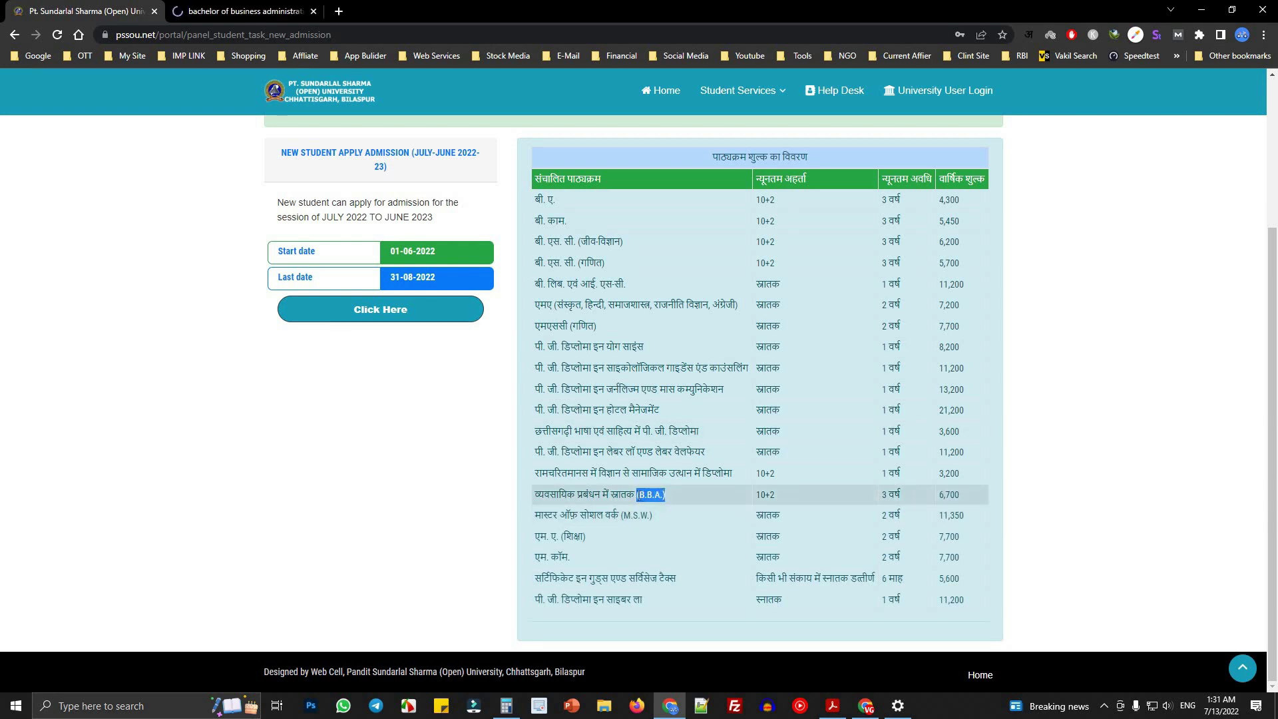
{"action": "left_click", "coordinate": [643, 495]}
{"action": "left_click_drag", "start_coordinate": [761, 499], "coordinate": [840, 501]}
{"action": "left_click_drag", "start_coordinate": [883, 496], "coordinate": [940, 500]}
{"action": "double_click", "coordinate": [974, 496]}
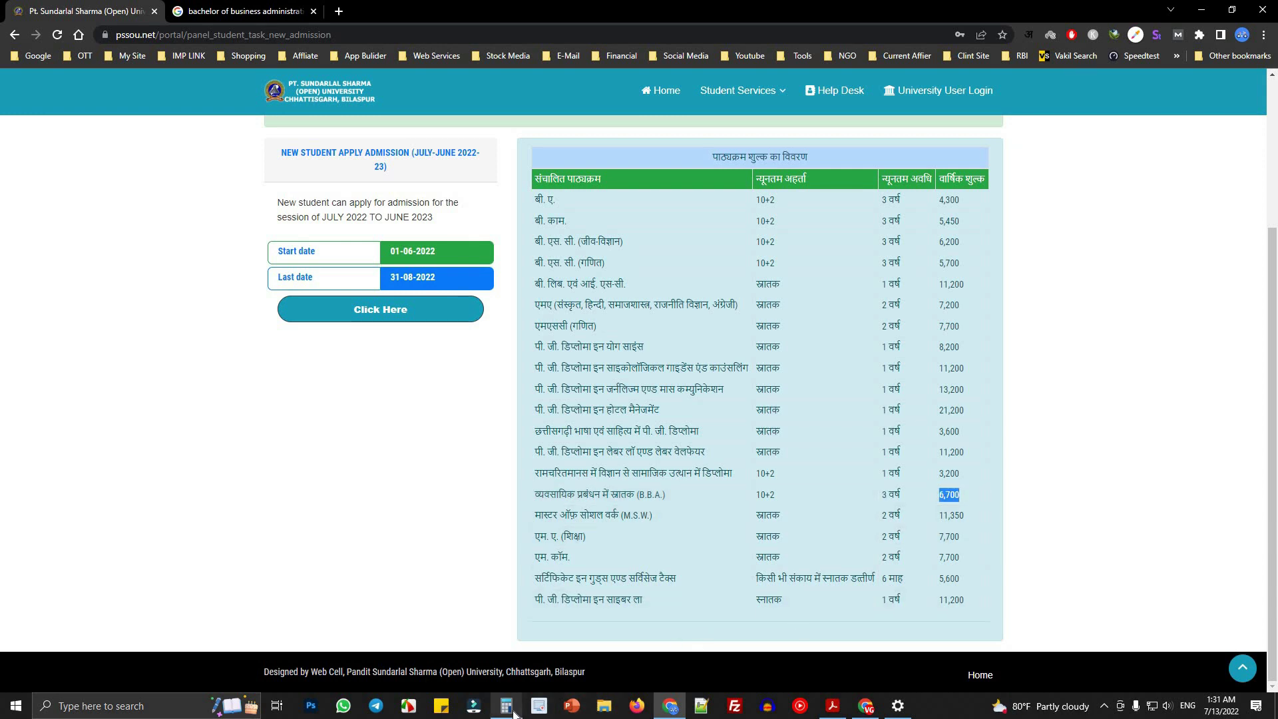
- Clear Calculator and compute the B.B.A. total, 6700 × 3 = 20,100
{"action": "left_click", "coordinate": [506, 706]}
{"action": "left_click", "coordinate": [1161, 293]}
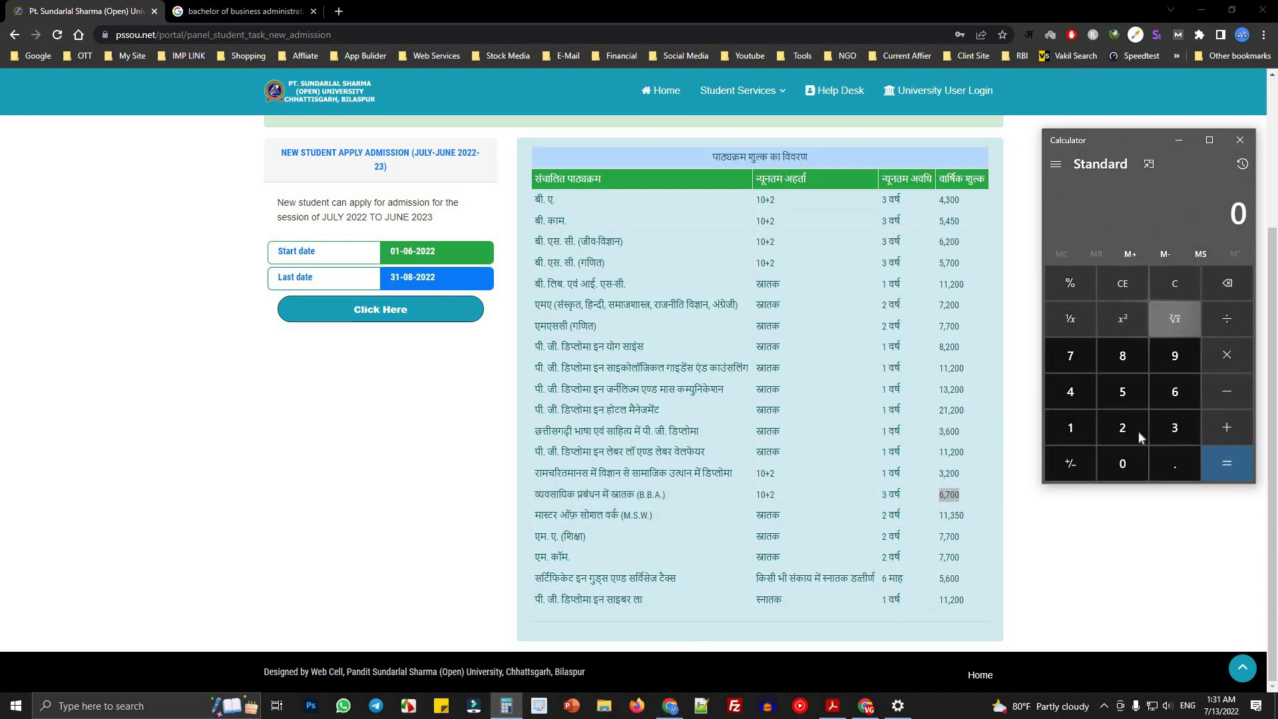
{"action": "left_click", "coordinate": [1175, 391]}
{"action": "key", "text": "7"}
{"action": "double_click", "coordinate": [1124, 466]}
{"action": "left_click", "coordinate": [1228, 359]}
{"action": "key", "text": "3"}
{"action": "key", "text": "Return"}
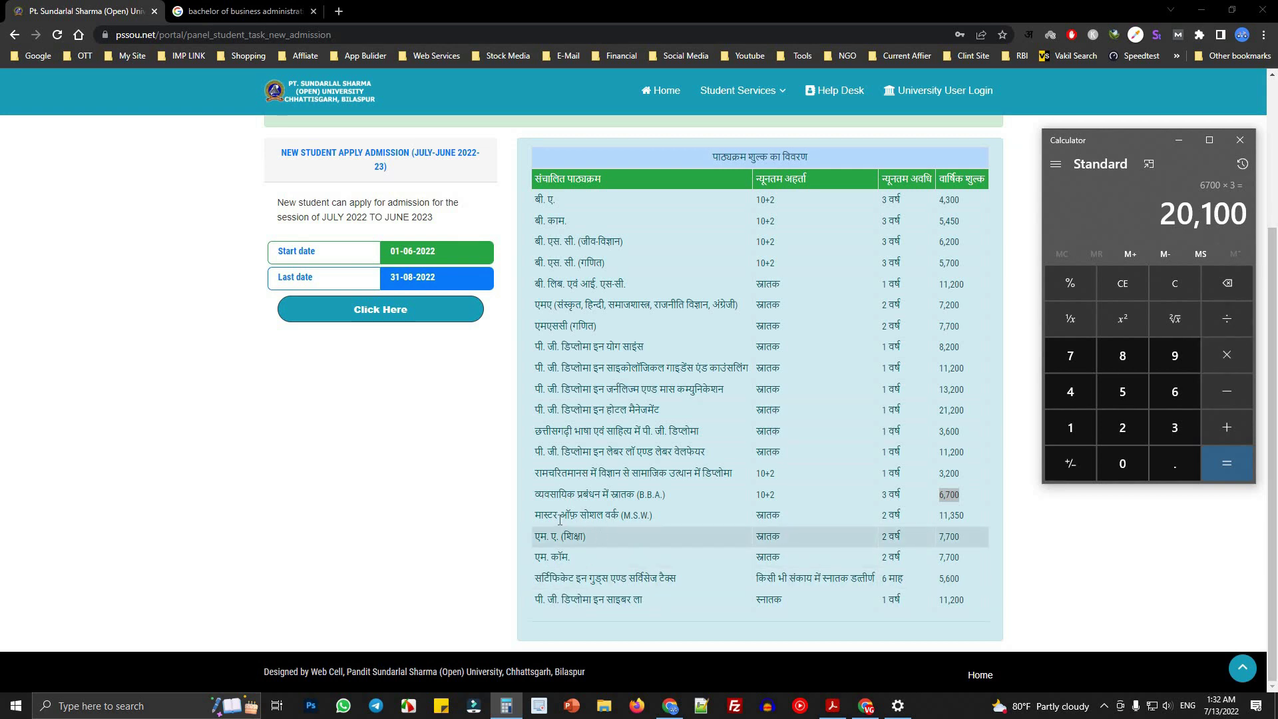
{"action": "left_click_drag", "start_coordinate": [543, 517], "coordinate": [654, 517]}
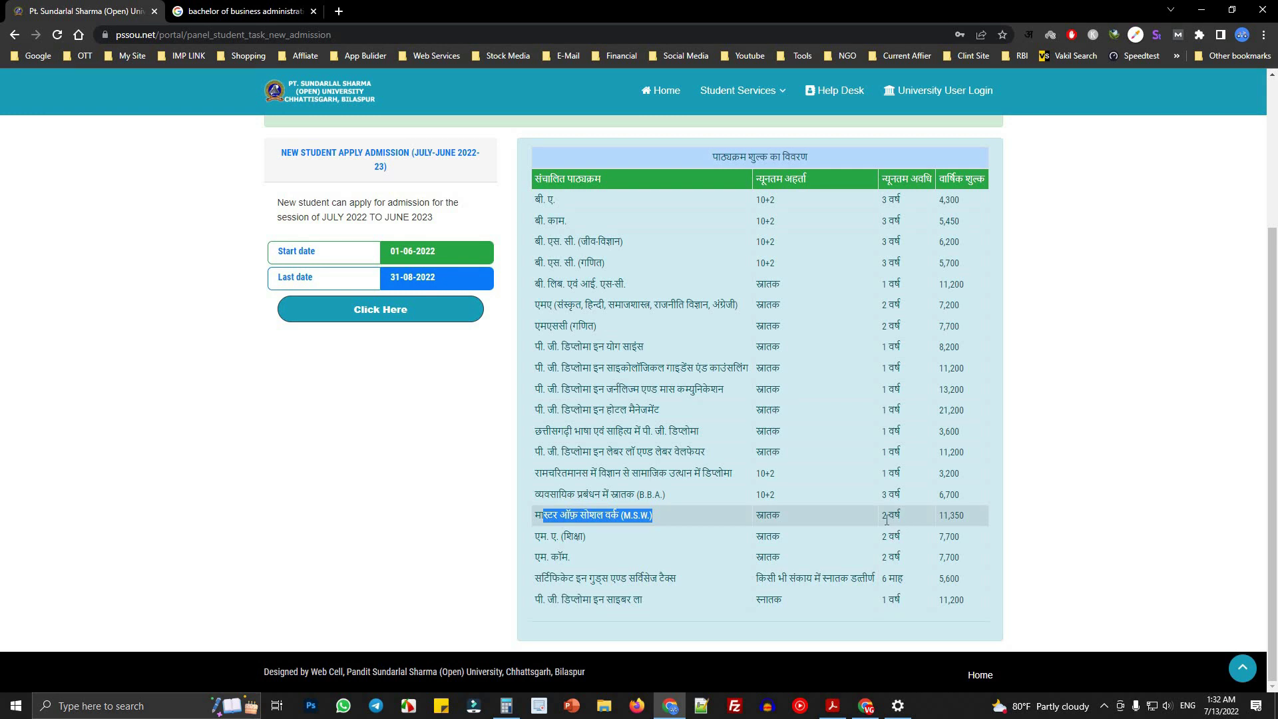
{"action": "triple_click", "coordinate": [919, 519]}
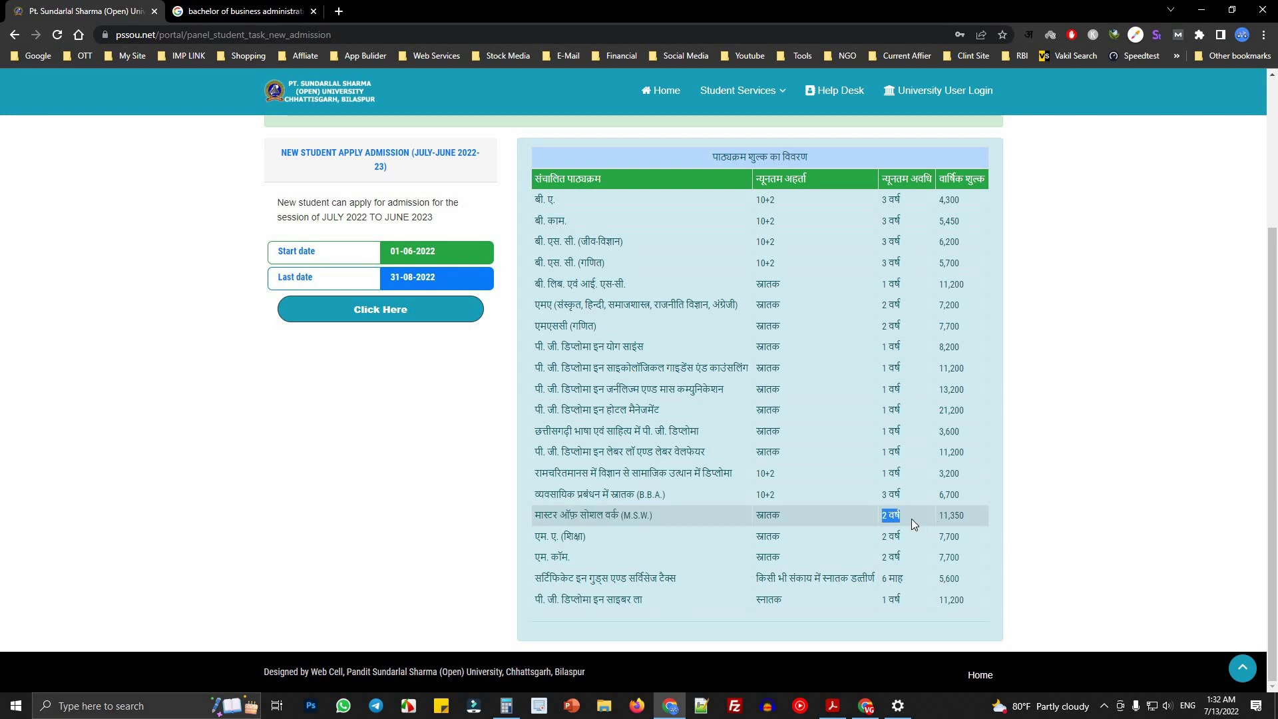
{"action": "double_click", "coordinate": [951, 516]}
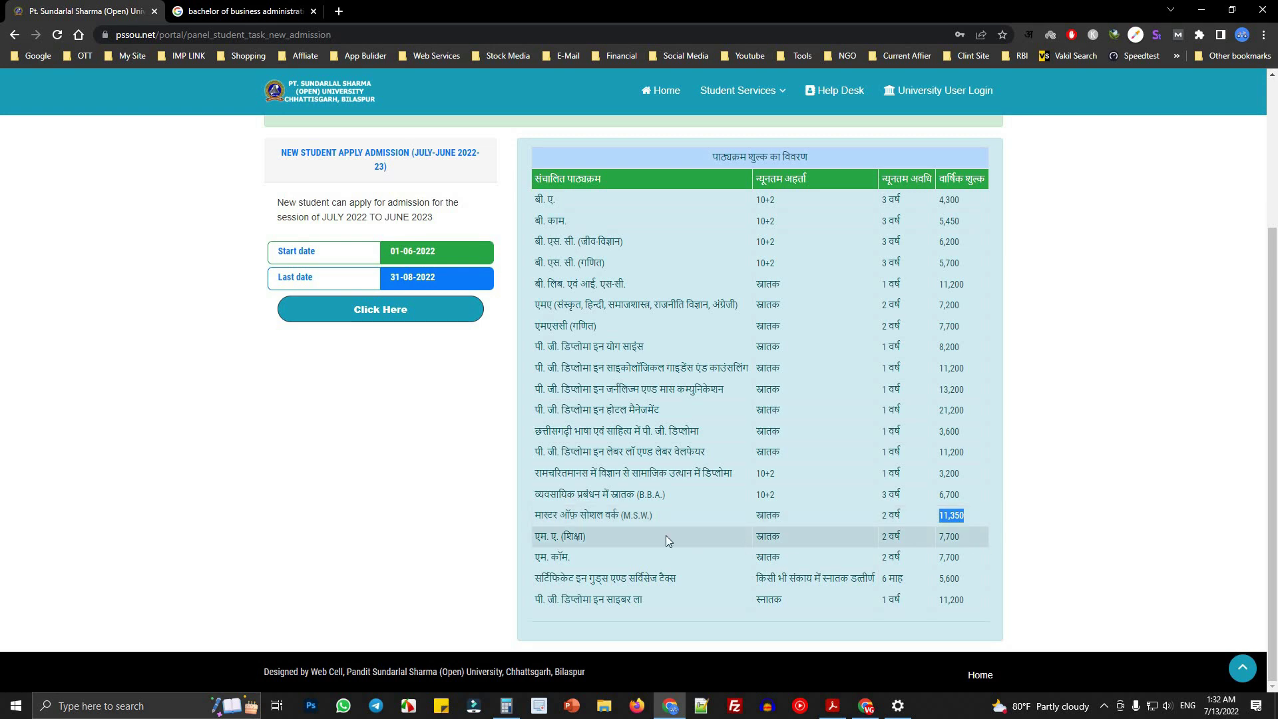
{"action": "left_click_drag", "start_coordinate": [537, 538], "coordinate": [616, 545]}
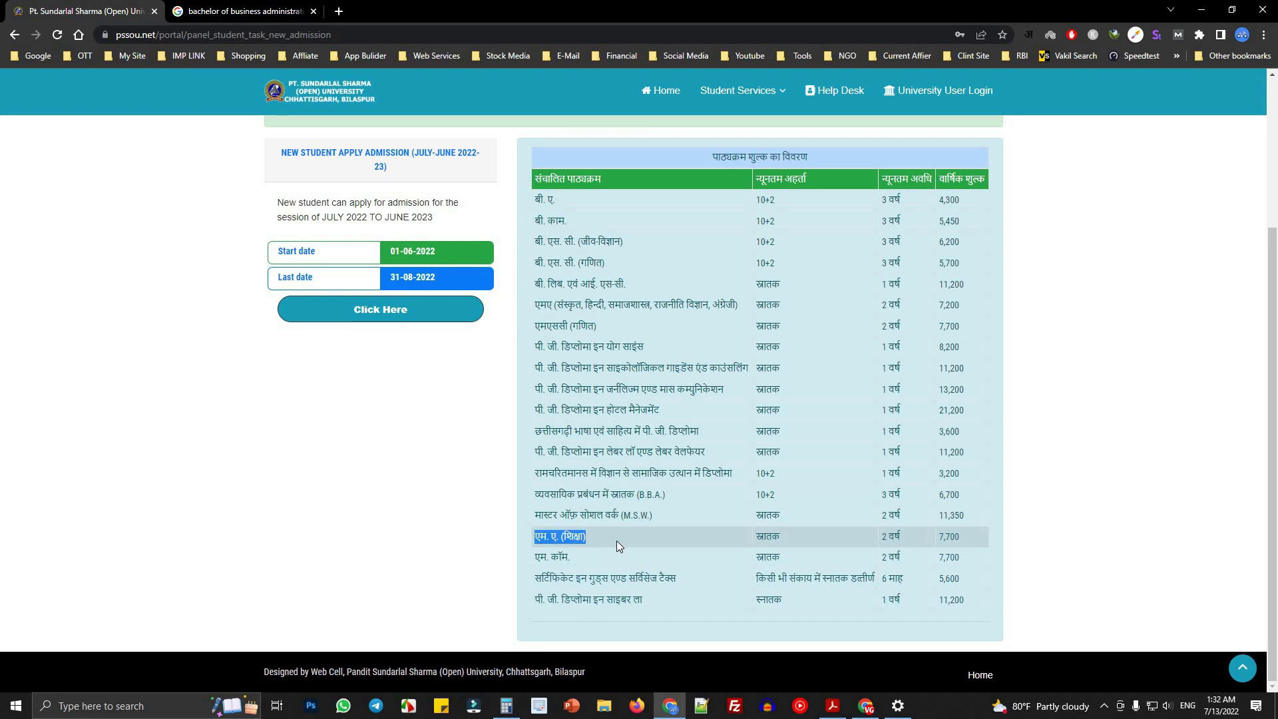
{"action": "double_click", "coordinate": [778, 538]}
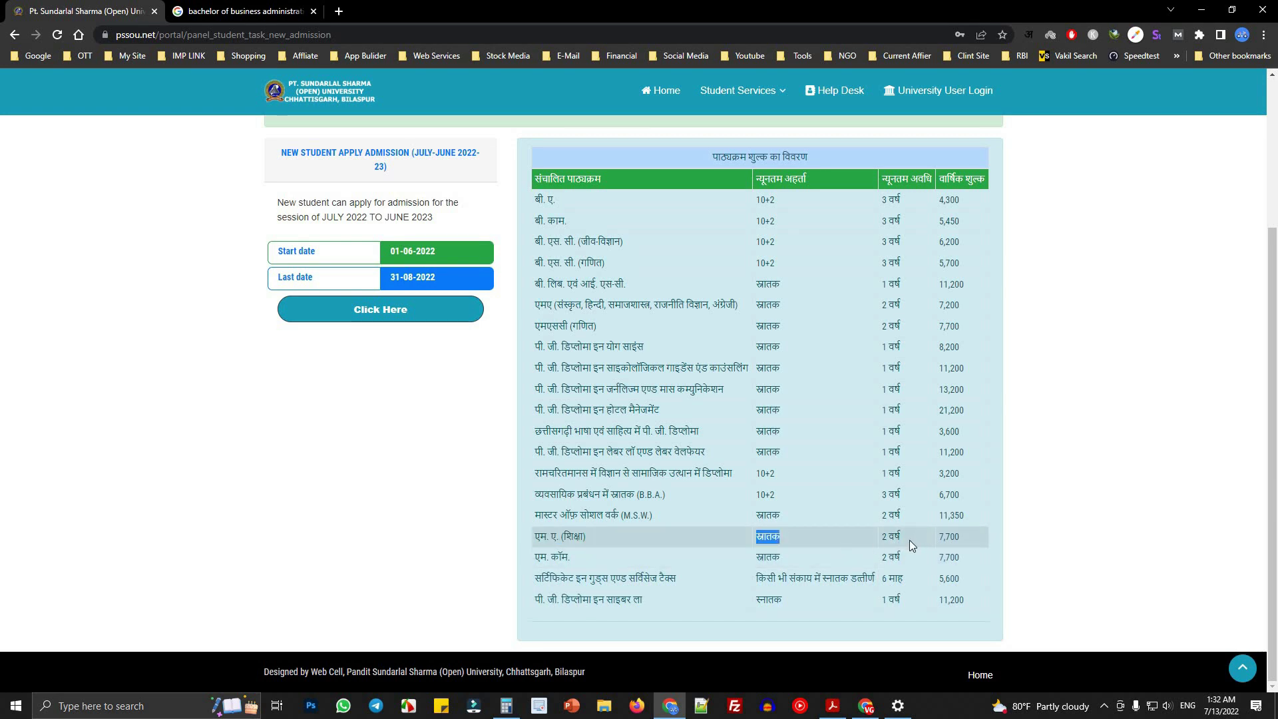
{"action": "left_click_drag", "start_coordinate": [902, 542], "coordinate": [971, 540]}
{"action": "left_click", "coordinate": [601, 561]}
{"action": "left_click_drag", "start_coordinate": [600, 561], "coordinate": [605, 561]}
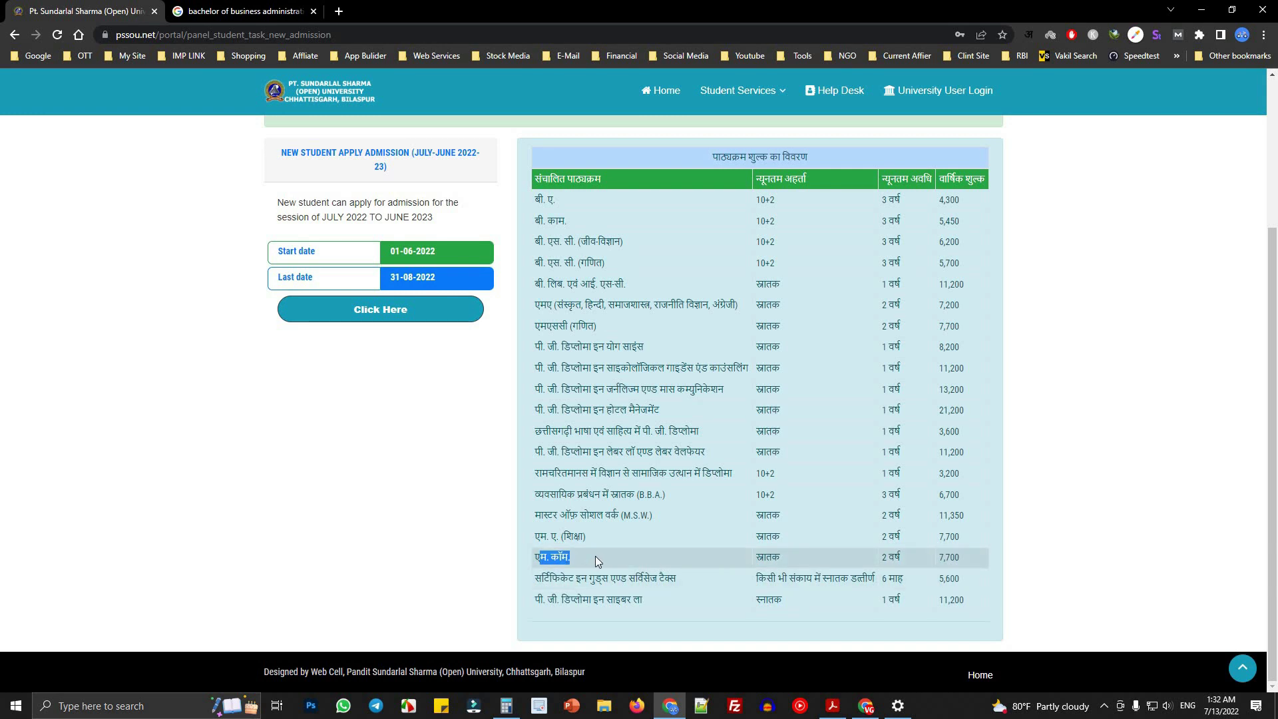
{"action": "double_click", "coordinate": [766, 559]}
{"action": "left_click_drag", "start_coordinate": [882, 558], "coordinate": [902, 558]}
{"action": "double_click", "coordinate": [952, 558]}
{"action": "left_click_drag", "start_coordinate": [964, 542], "coordinate": [943, 542]}
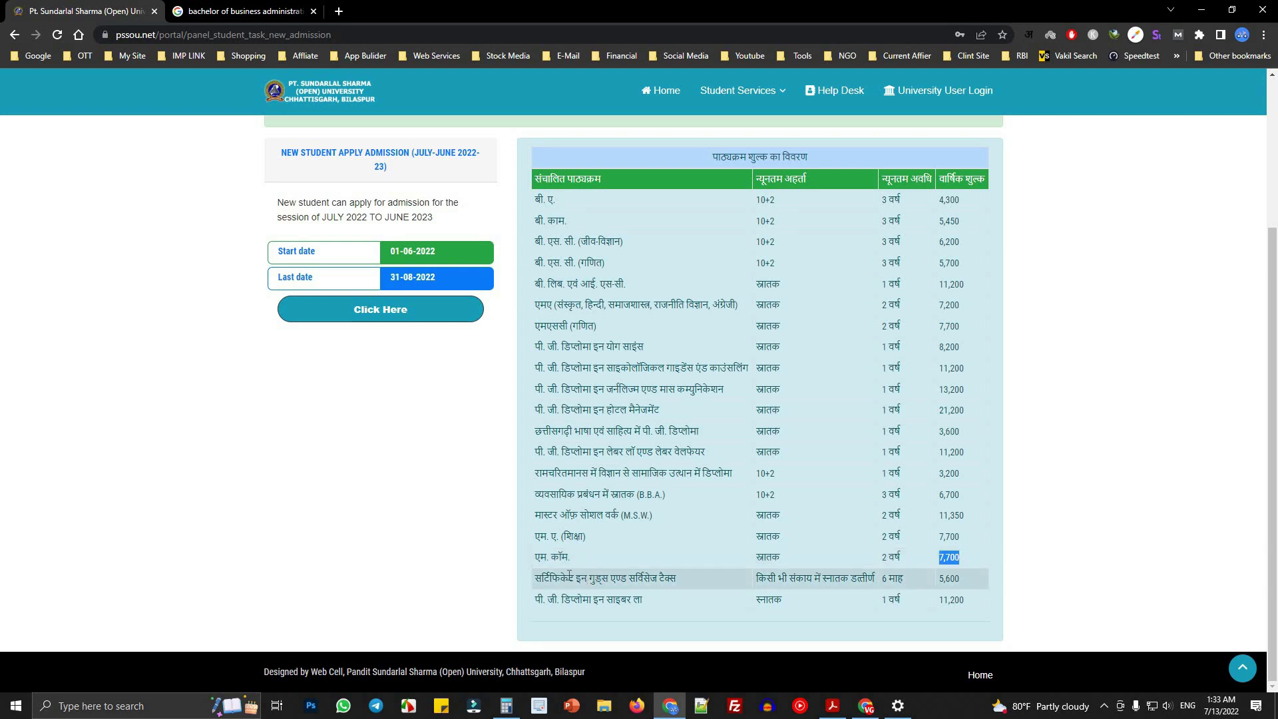
{"action": "left_click_drag", "start_coordinate": [536, 579], "coordinate": [607, 584]}
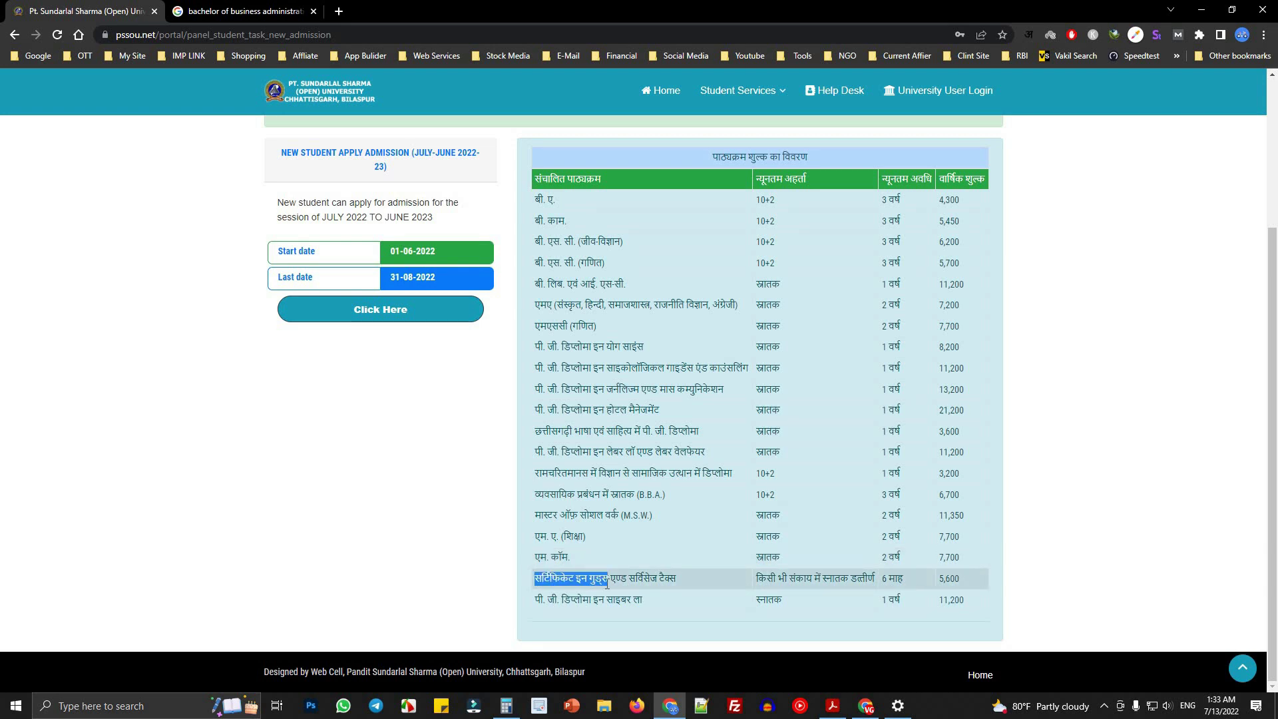
{"action": "left_click", "coordinate": [684, 584]}
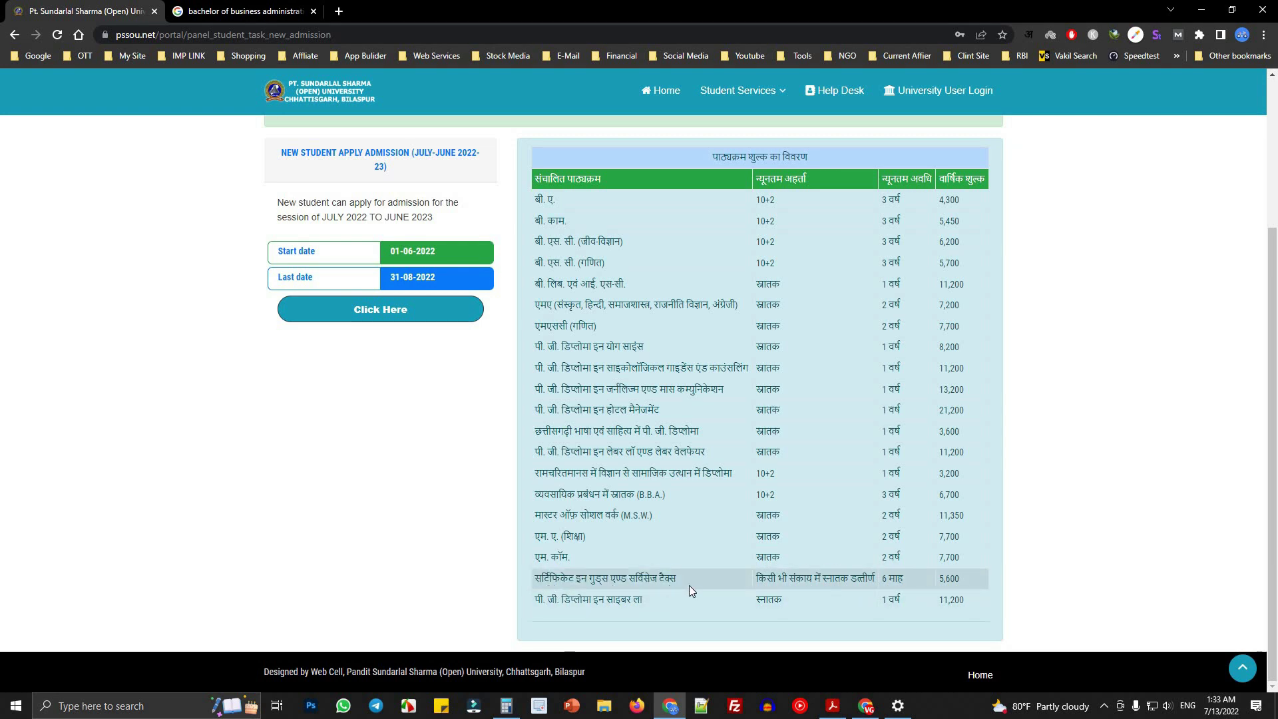
{"action": "left_click_drag", "start_coordinate": [762, 585], "coordinate": [880, 582]}
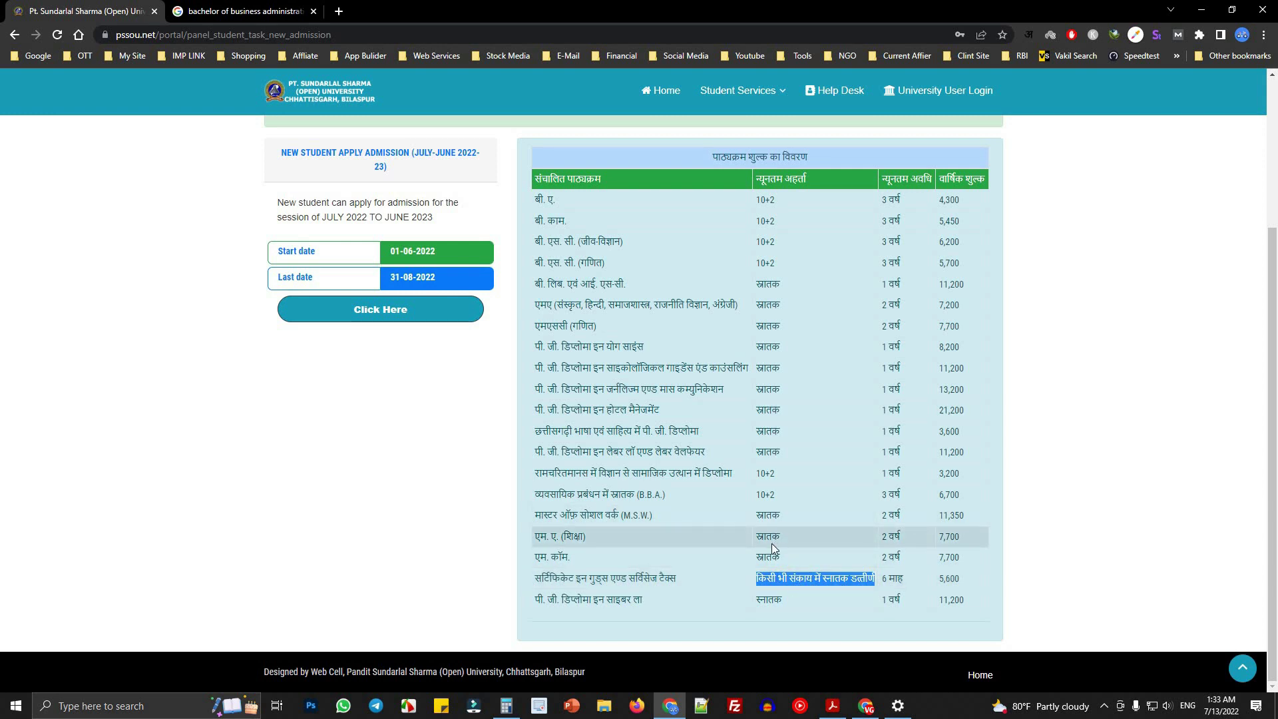
{"action": "left_click", "coordinate": [791, 579]}
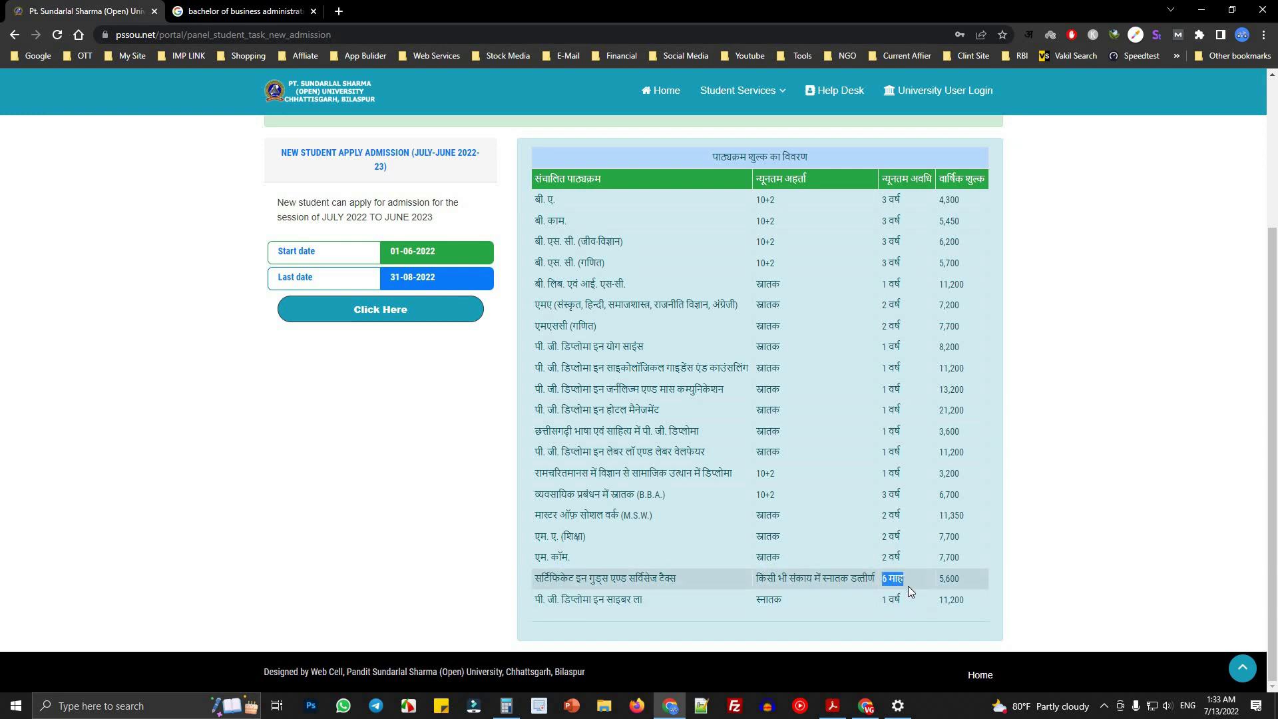
{"action": "left_click", "coordinate": [980, 581]}
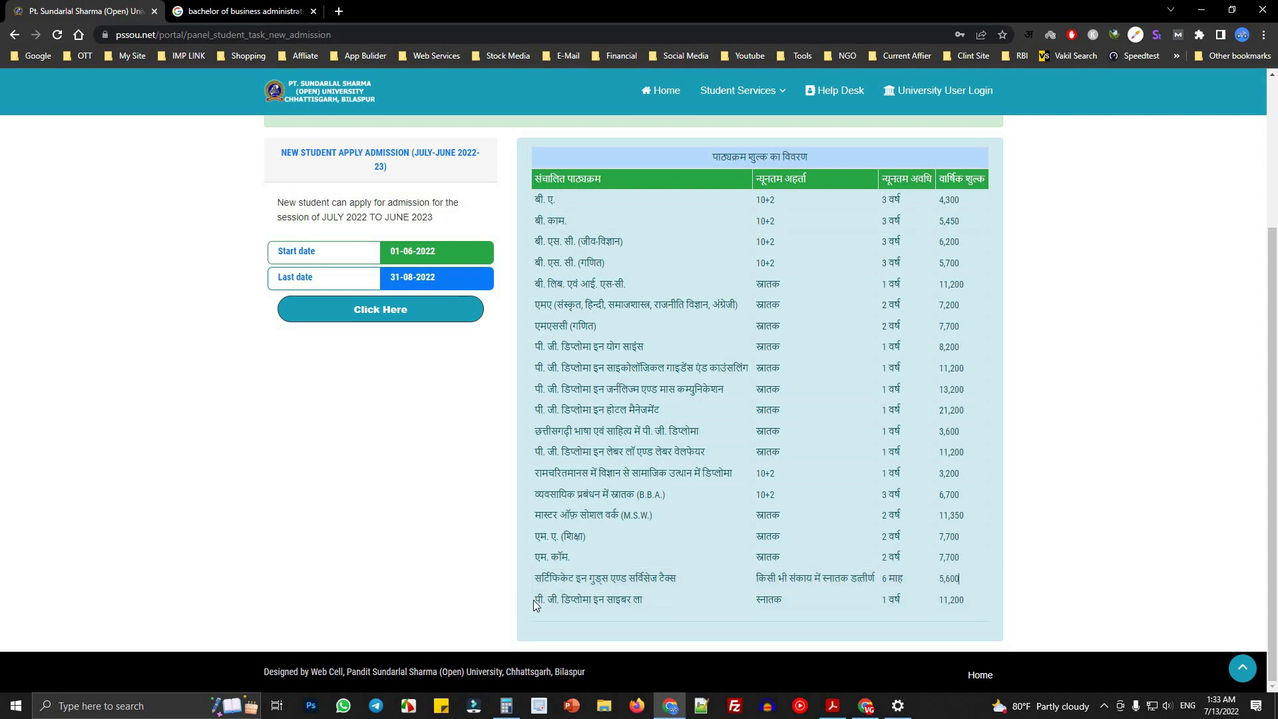
{"action": "left_click_drag", "start_coordinate": [534, 600], "coordinate": [649, 603]}
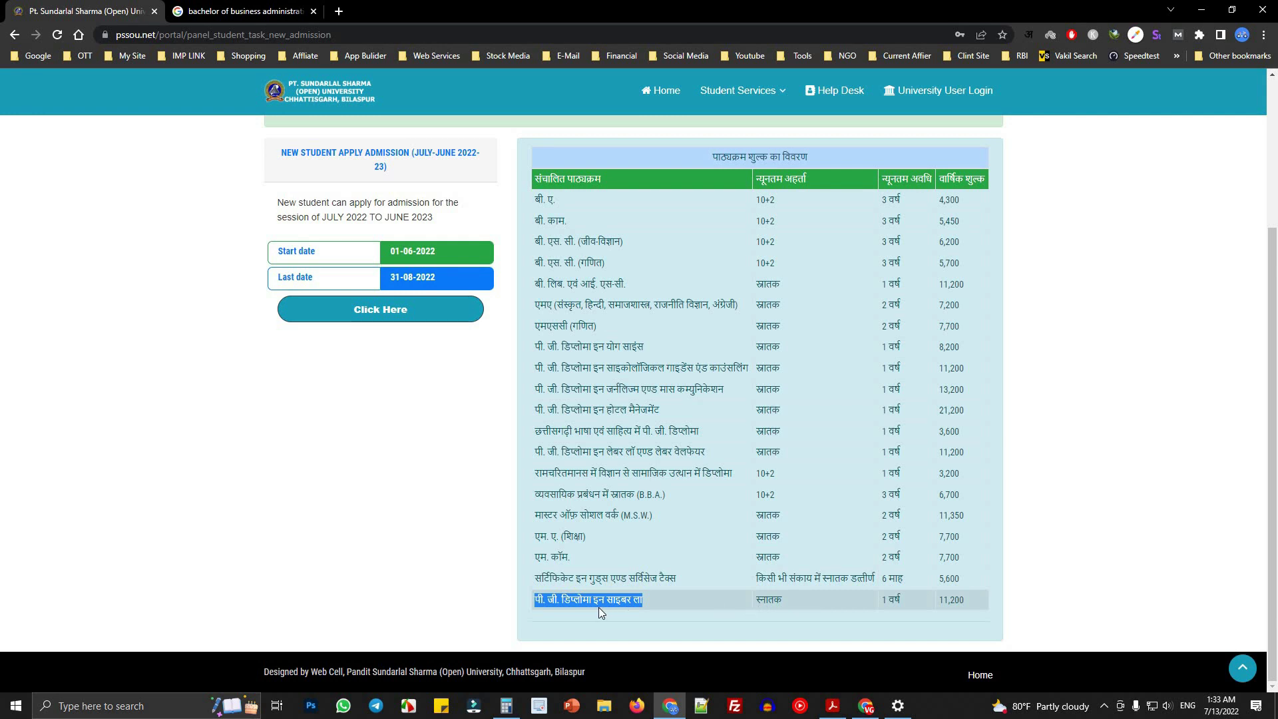
{"action": "left_click_drag", "start_coordinate": [571, 603], "coordinate": [657, 605]}
{"action": "left_click", "coordinate": [657, 604]}
{"action": "double_click", "coordinate": [767, 603]}
{"action": "triple_click", "coordinate": [896, 602]}
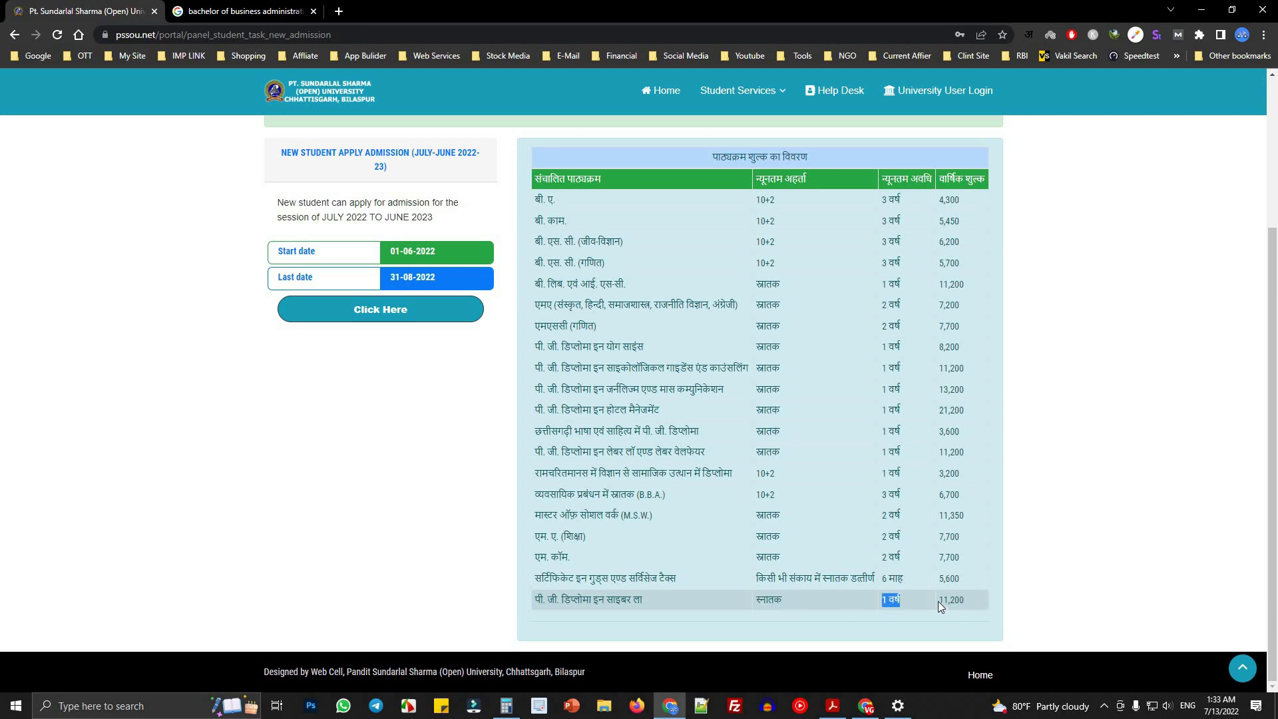
{"action": "left_click", "coordinate": [966, 604]}
{"action": "double_click", "coordinate": [965, 604]}
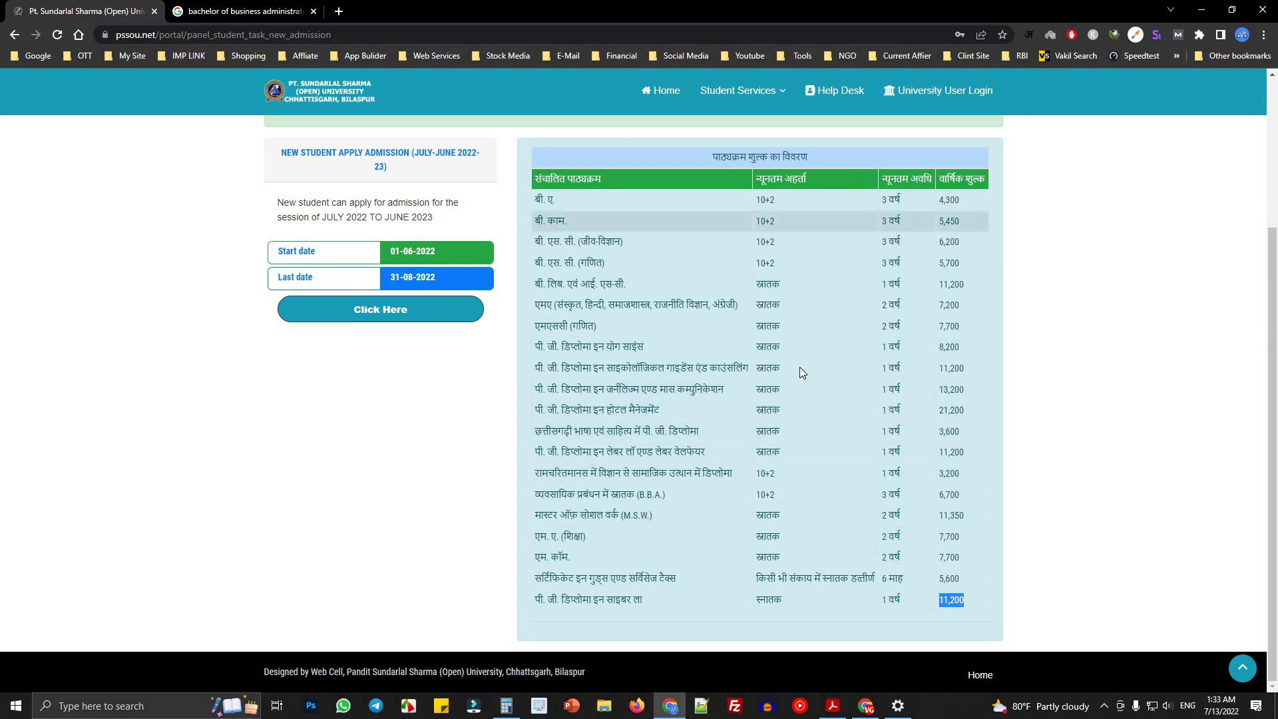
{"action": "scroll", "coordinate": [804, 535], "scroll_direction": "up", "scroll_amount": 3}
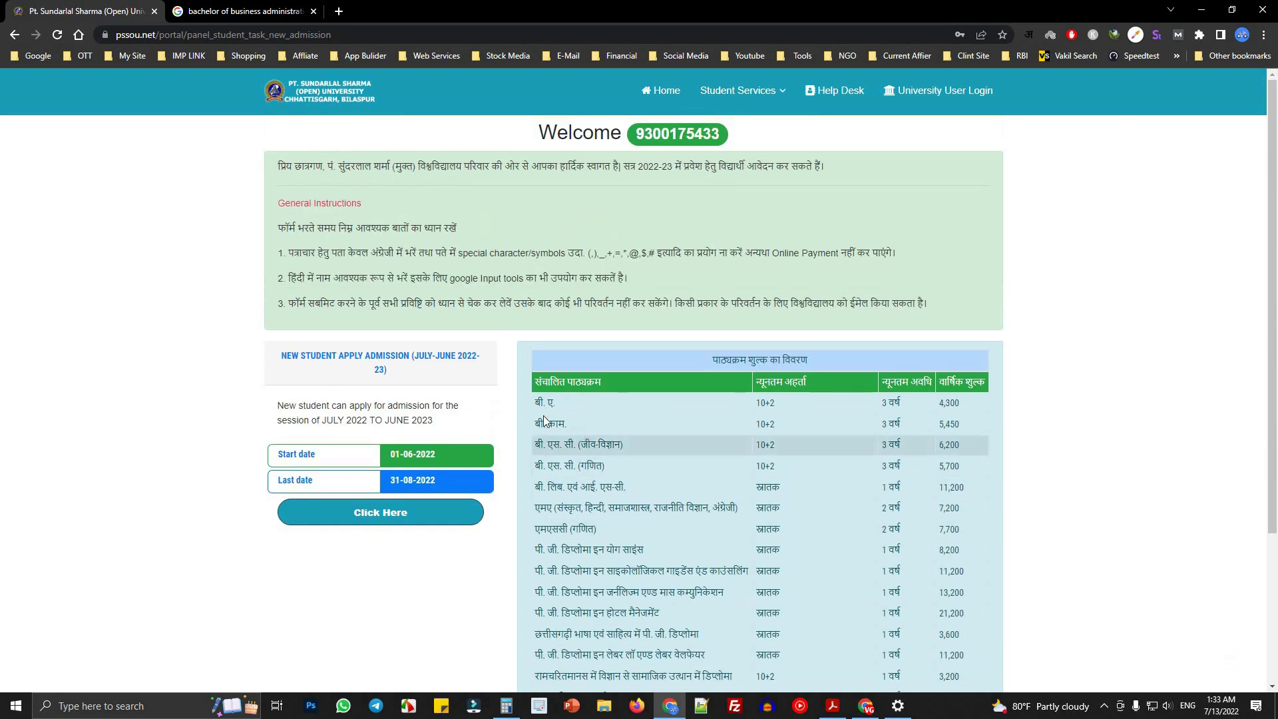
{"action": "double_click", "coordinate": [977, 382]}
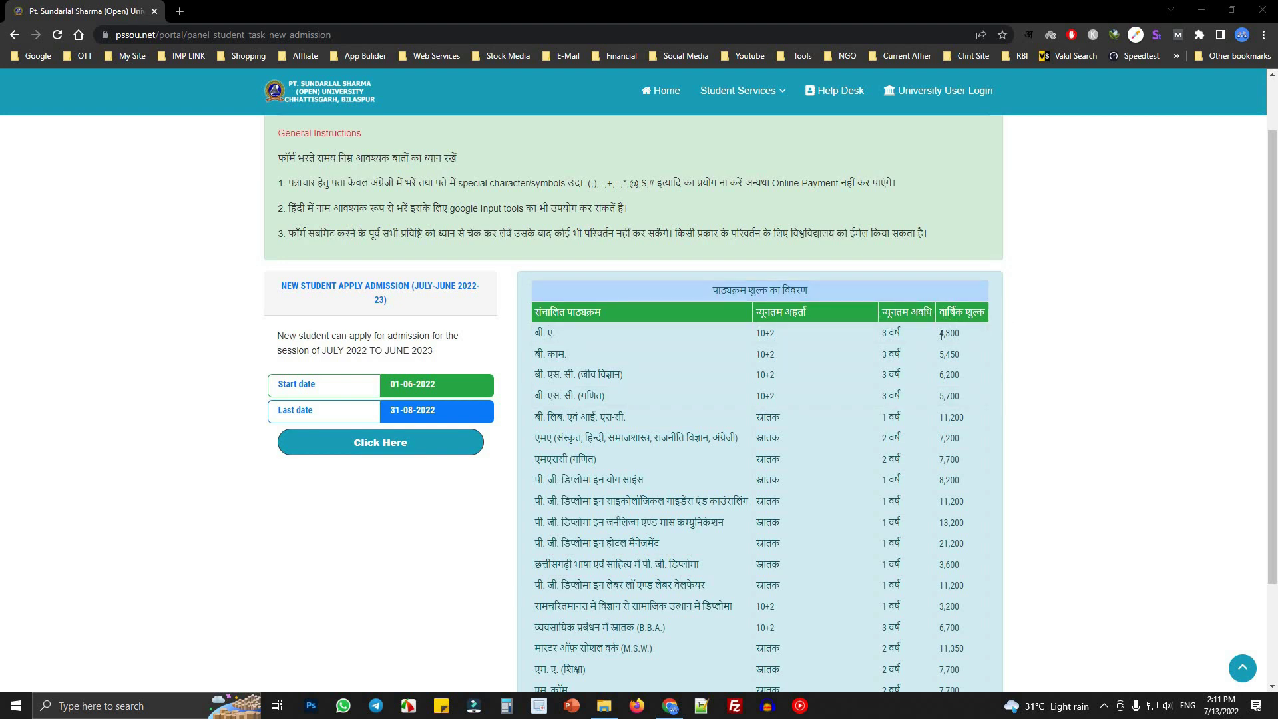
{"action": "left_click_drag", "start_coordinate": [941, 333], "coordinate": [985, 558]}
{"action": "left_click", "coordinate": [986, 558]}
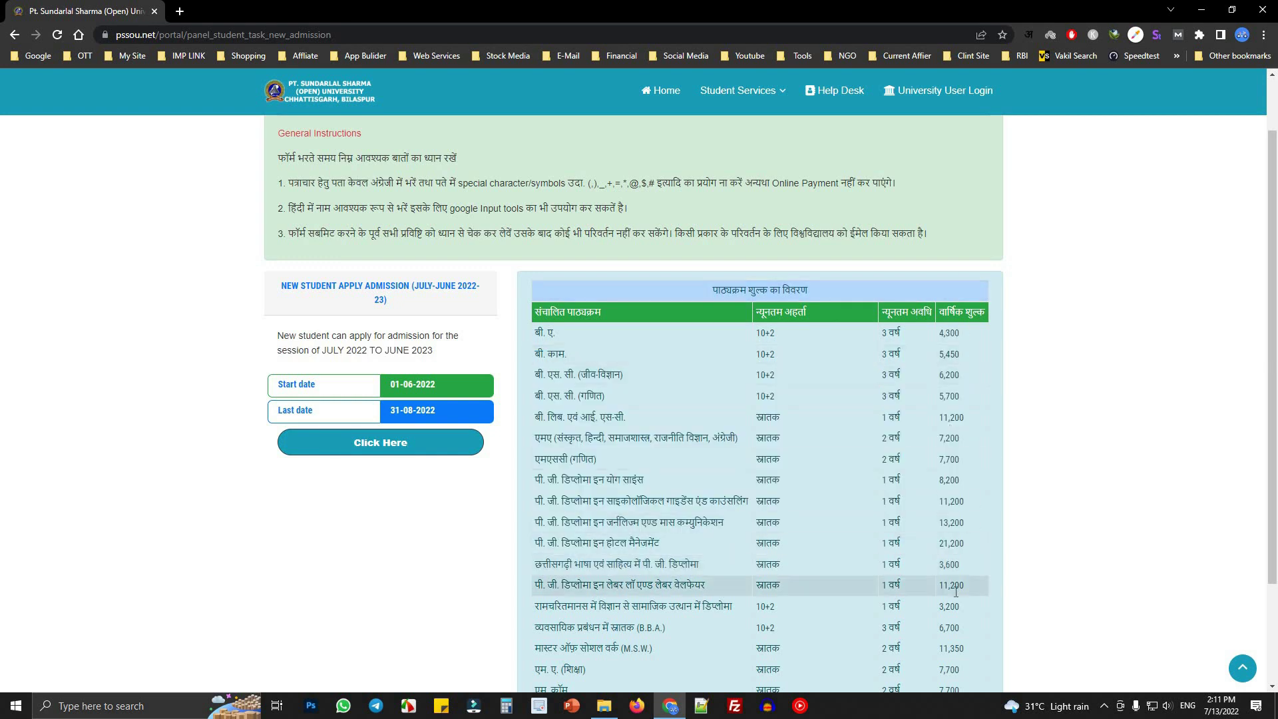
{"action": "scroll", "coordinate": [980, 603], "scroll_direction": "down", "scroll_amount": 2}
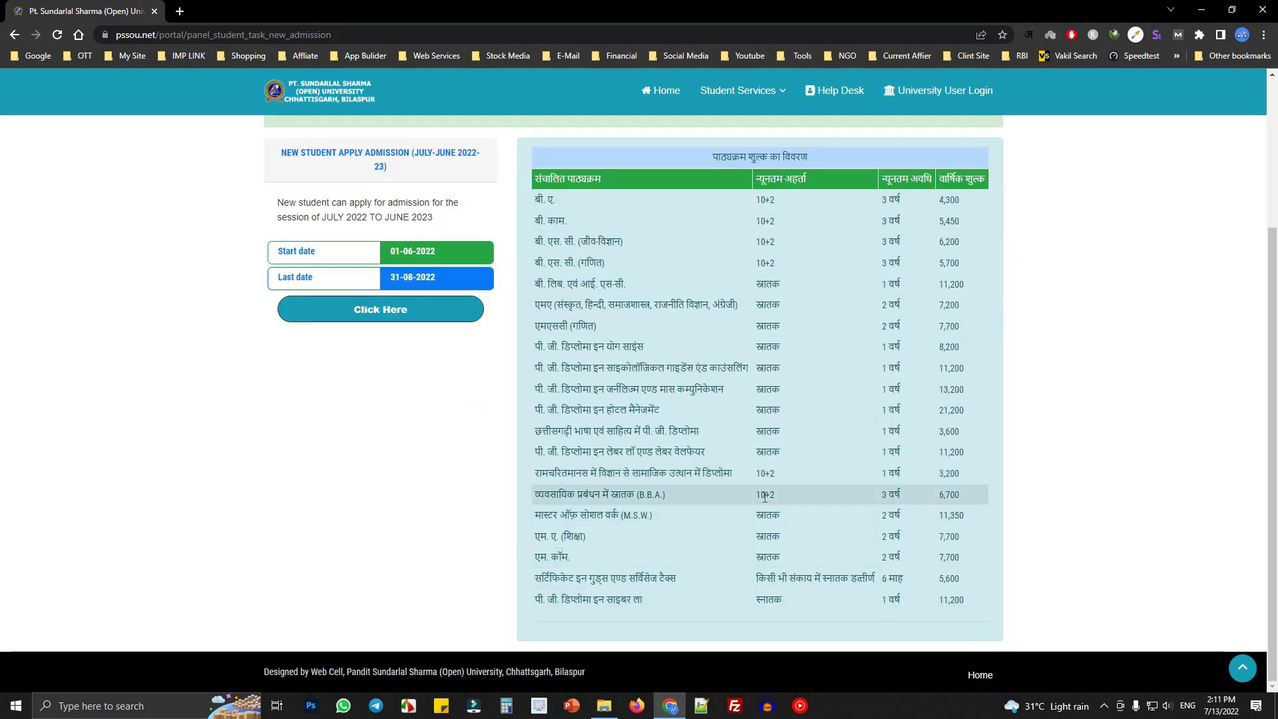
{"action": "scroll", "coordinate": [732, 400], "scroll_direction": "up", "scroll_amount": 3}
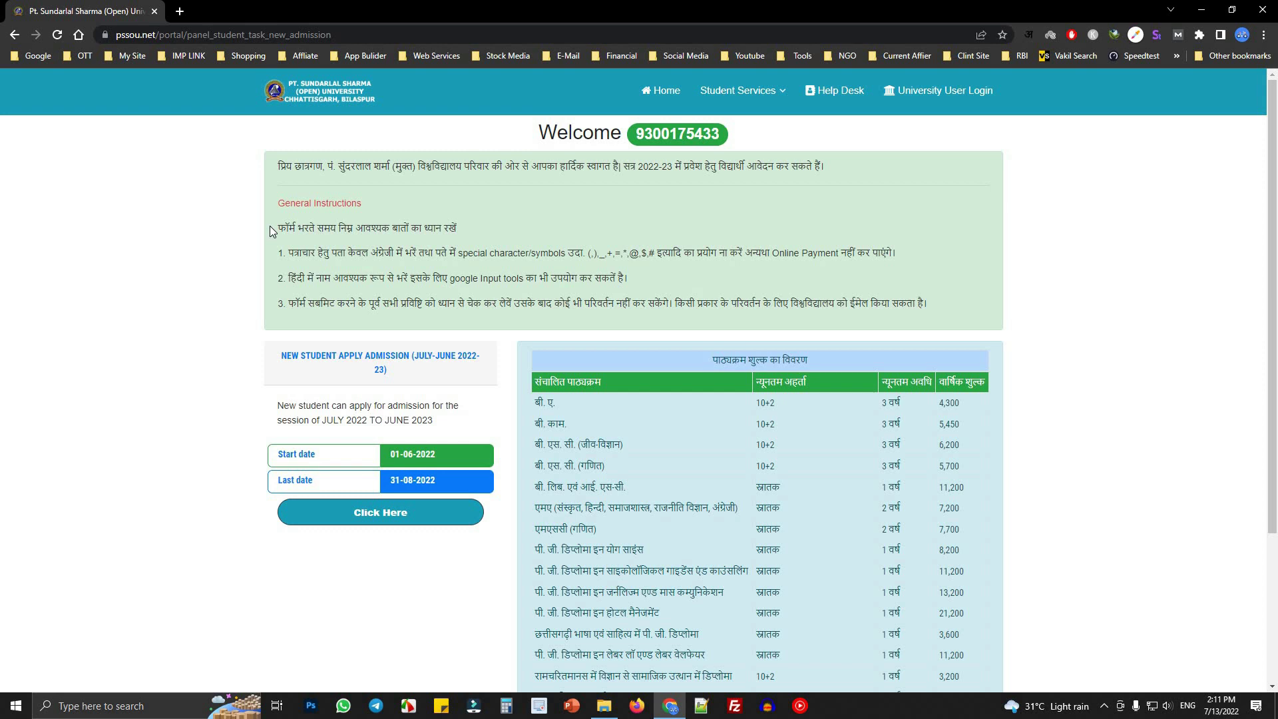
{"action": "left_click_drag", "start_coordinate": [276, 228], "coordinate": [568, 274]}
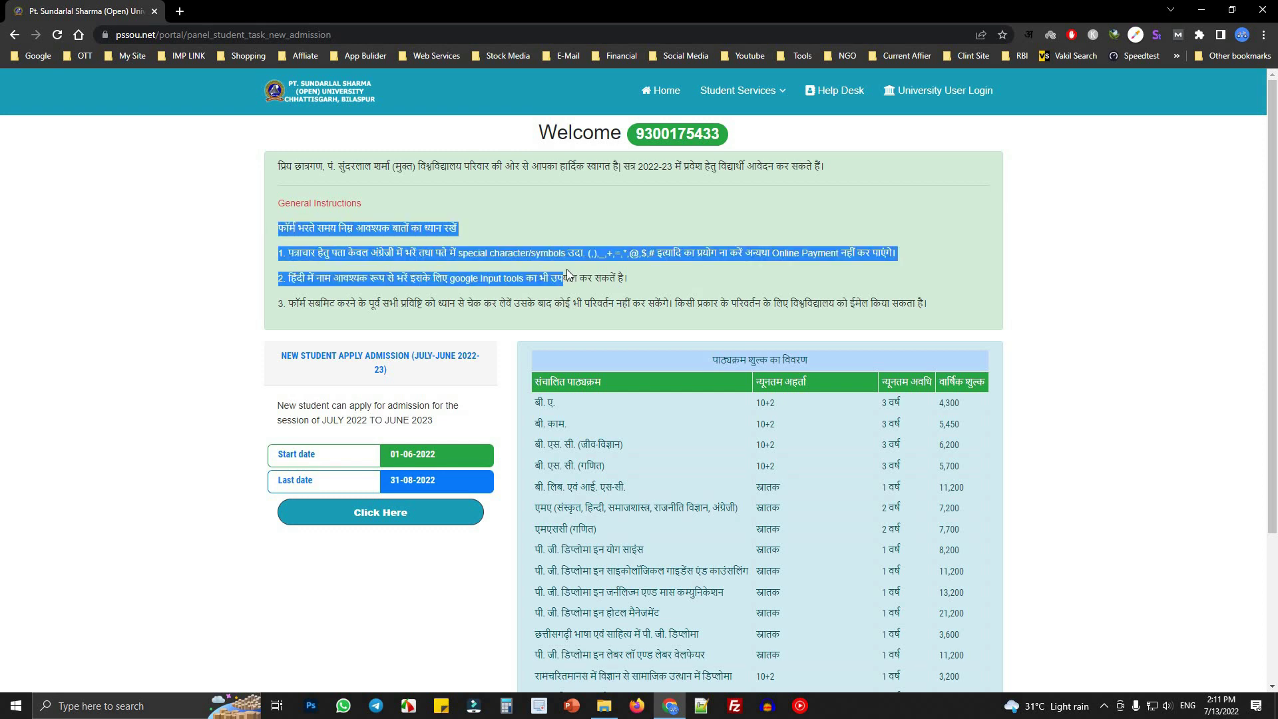
{"action": "left_click", "coordinate": [274, 356]}
{"action": "left_click_drag", "start_coordinate": [296, 350], "coordinate": [488, 349]}
{"action": "left_click_drag", "start_coordinate": [374, 365], "coordinate": [417, 367]}
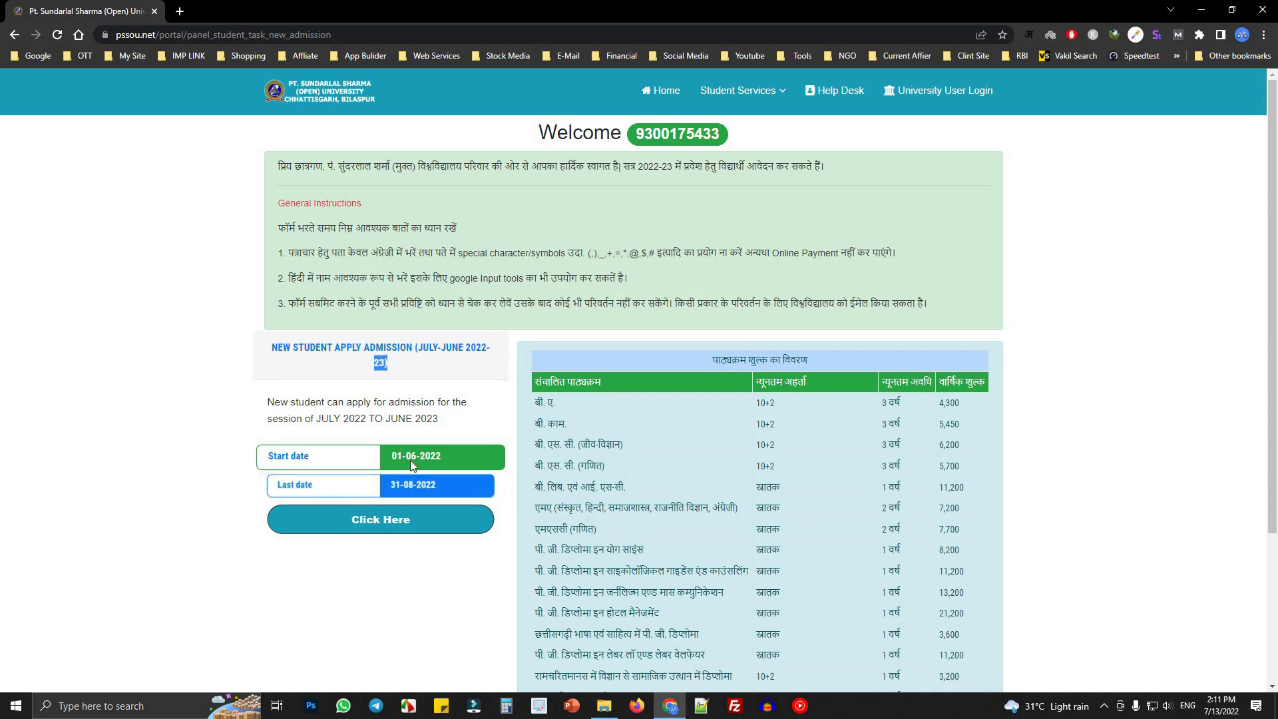
{"action": "left_click_drag", "start_coordinate": [390, 456], "coordinate": [409, 457]}
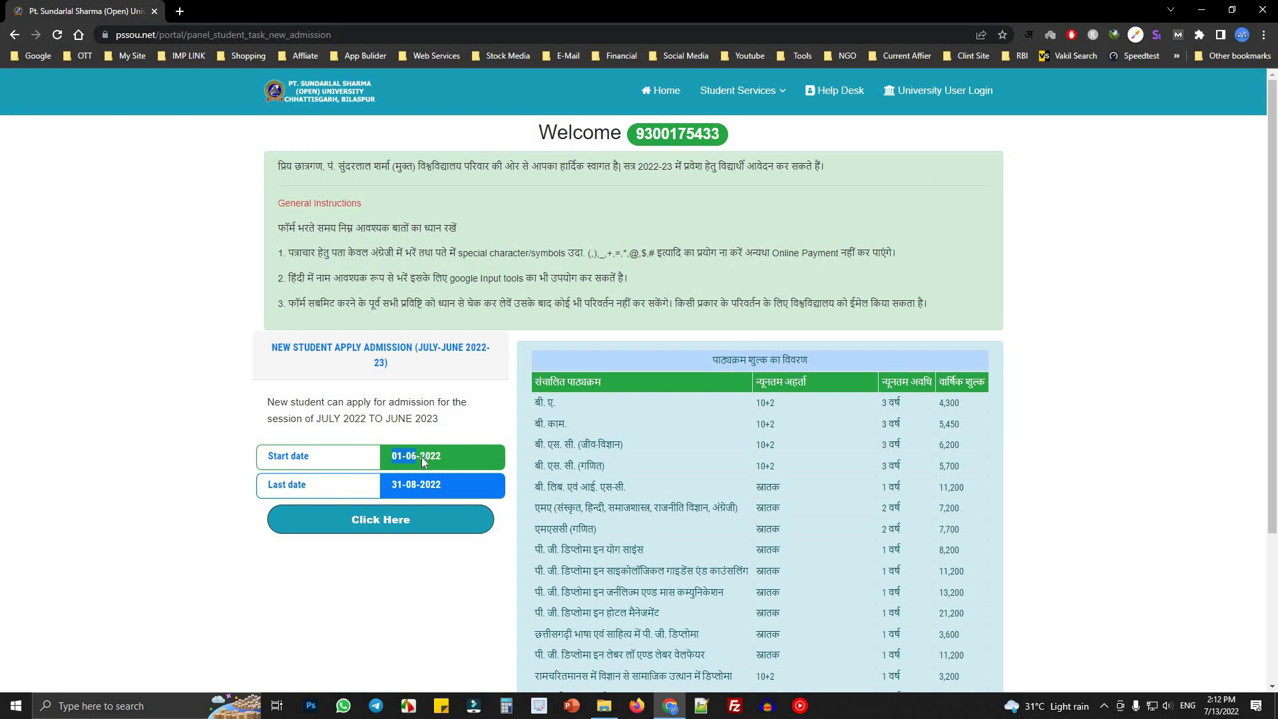
{"action": "left_click", "coordinate": [413, 488]}
- Open the New Student Registration Form 2022-23 and set Candidate's Title to SHRI
{"action": "left_click", "coordinate": [390, 518]}
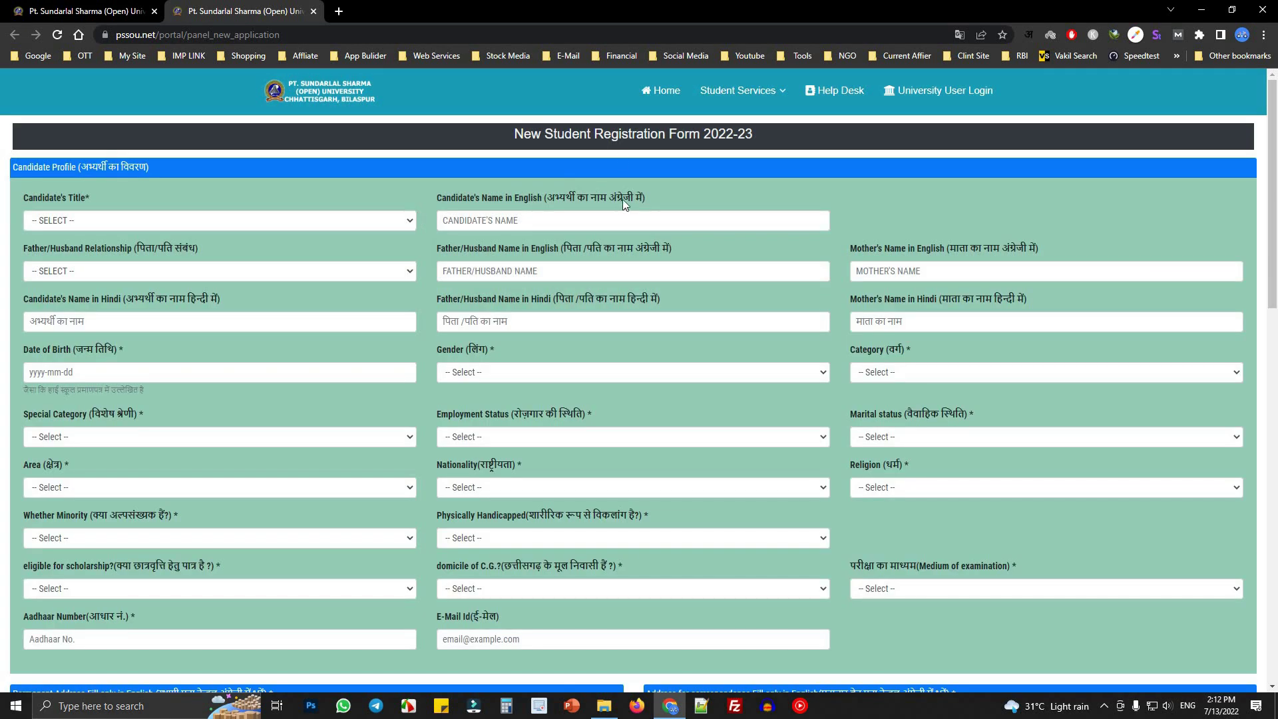
{"action": "left_click_drag", "start_coordinate": [513, 134], "coordinate": [768, 132]}
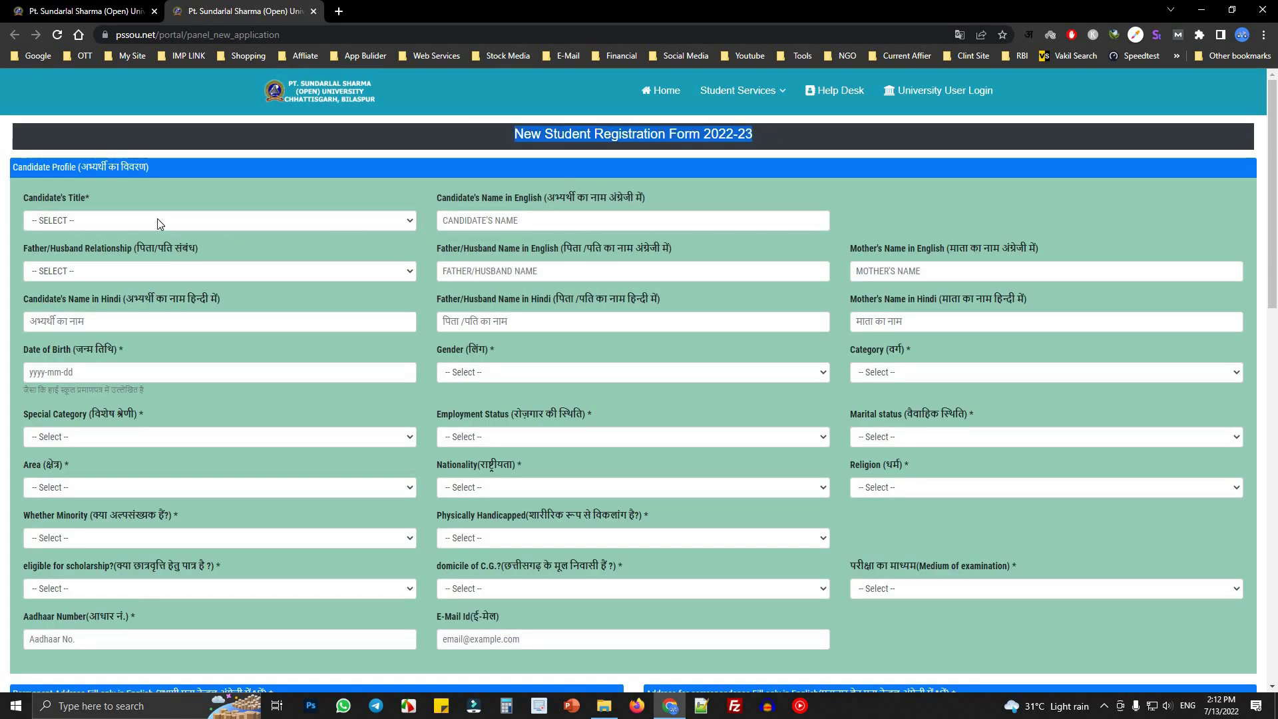
{"action": "left_click_drag", "start_coordinate": [23, 201], "coordinate": [106, 198]}
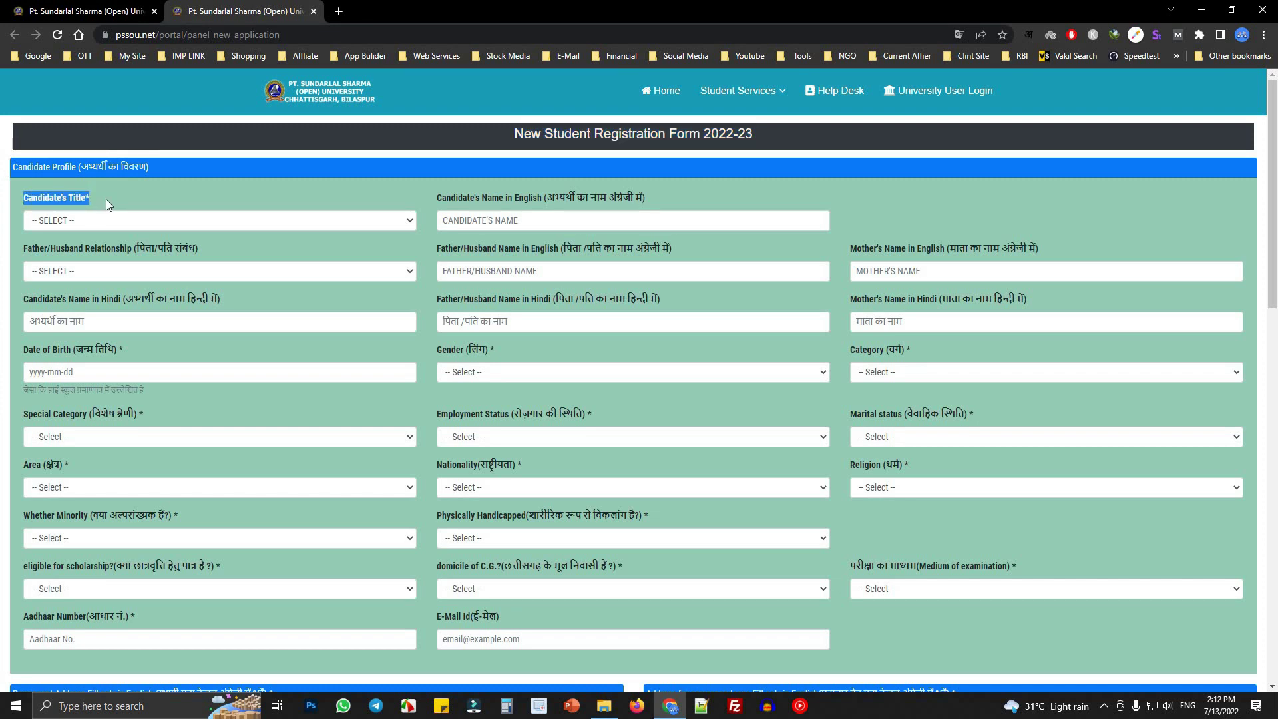
{"action": "left_click", "coordinate": [73, 220]}
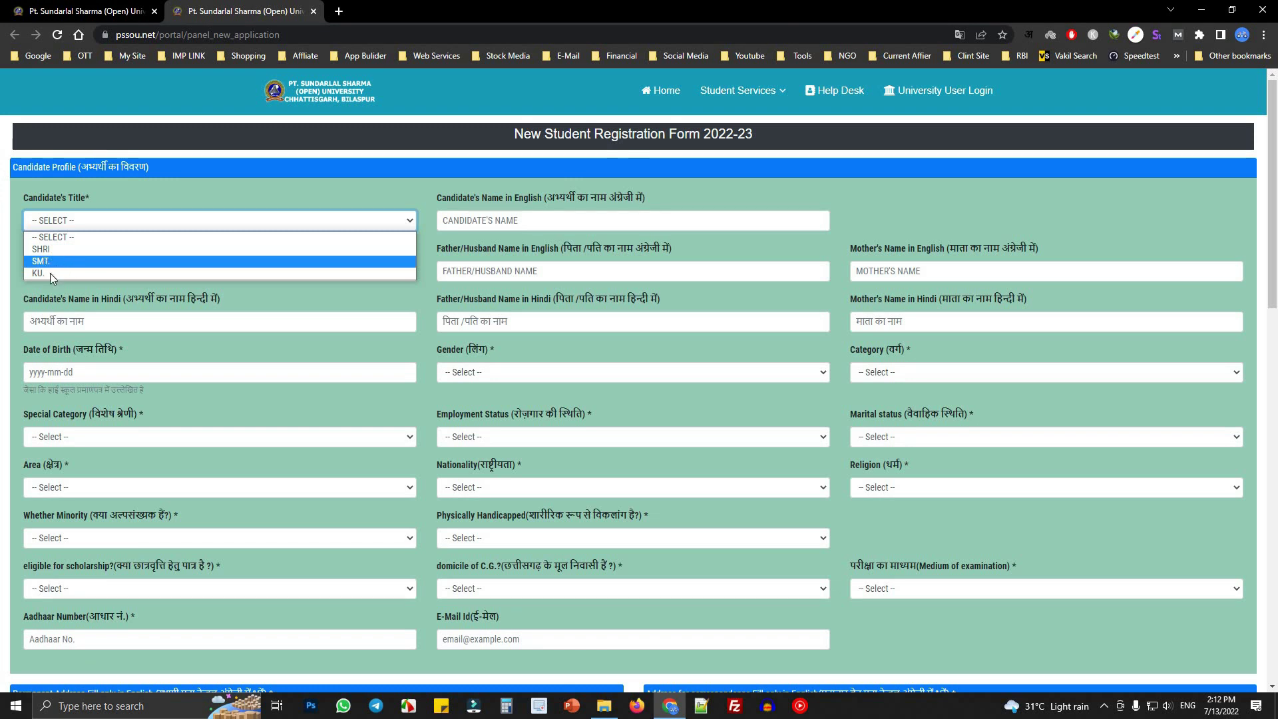
{"action": "left_click", "coordinate": [47, 249]}
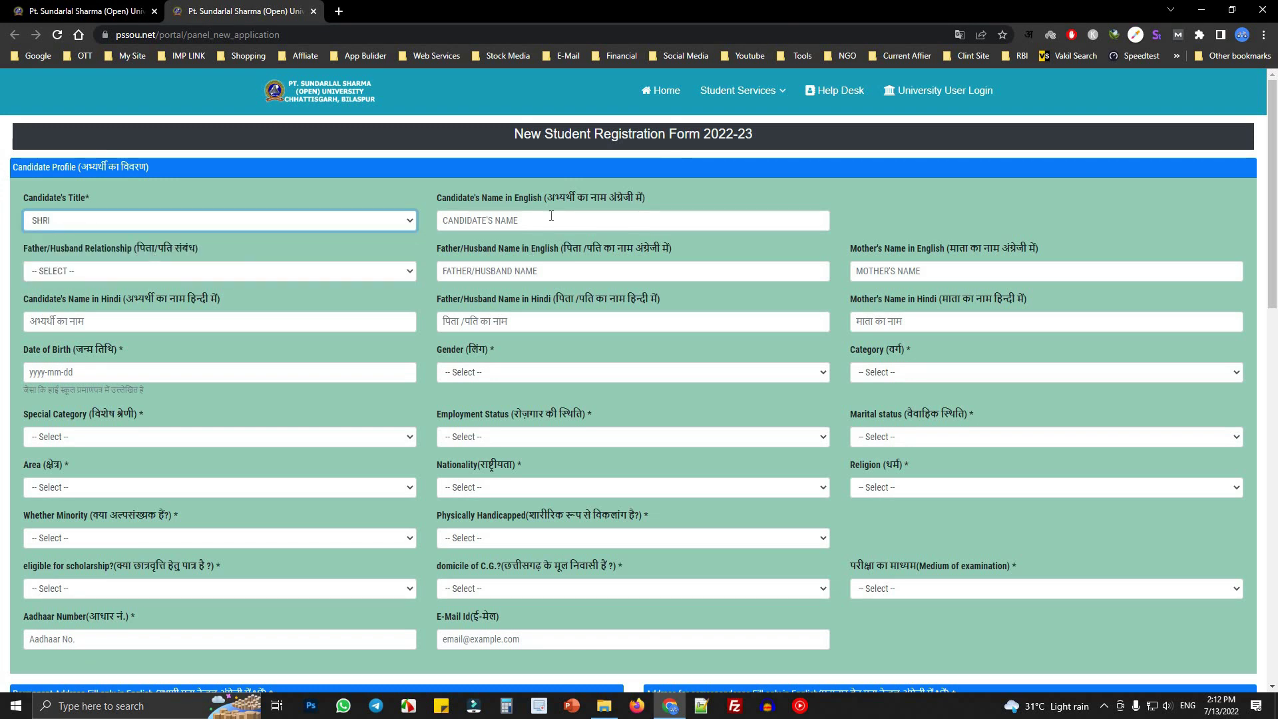
- Enter the candidate's name in English in the Candidate's Name field
{"action": "left_click", "coordinate": [505, 224]}
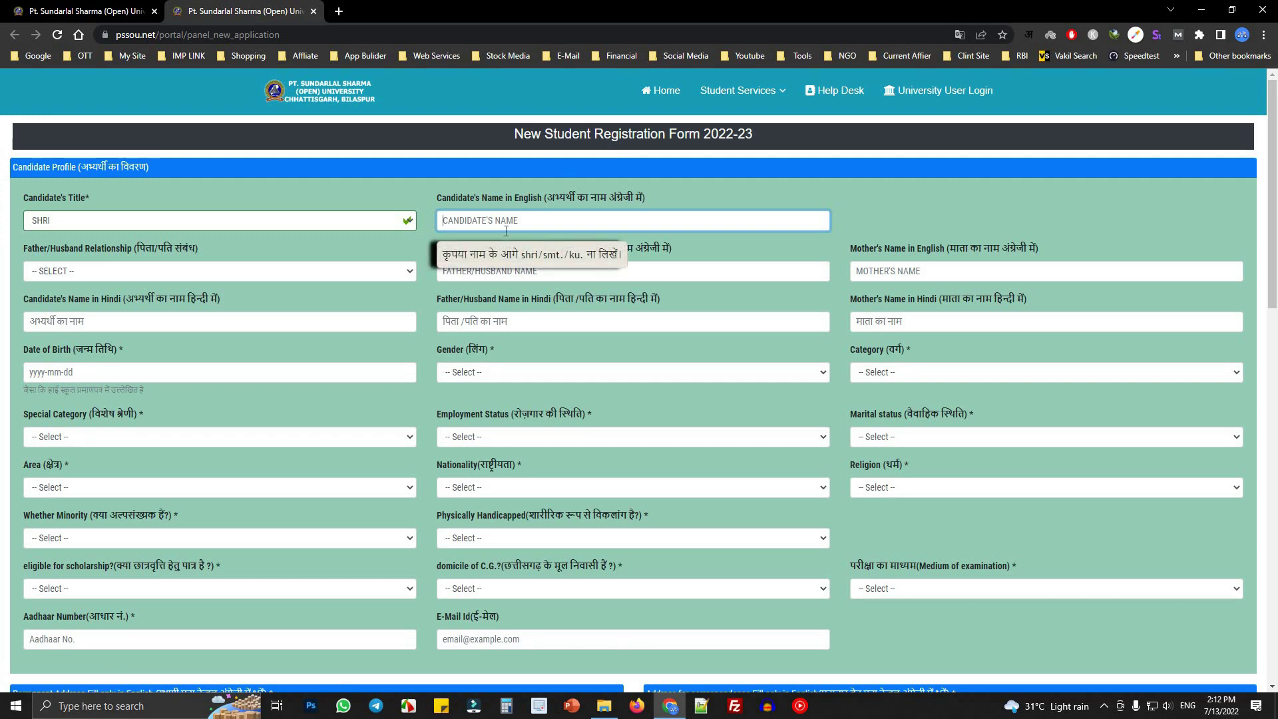
{"action": "type", "text": "VISHAL"}
{"action": "key", "text": "Tab"}
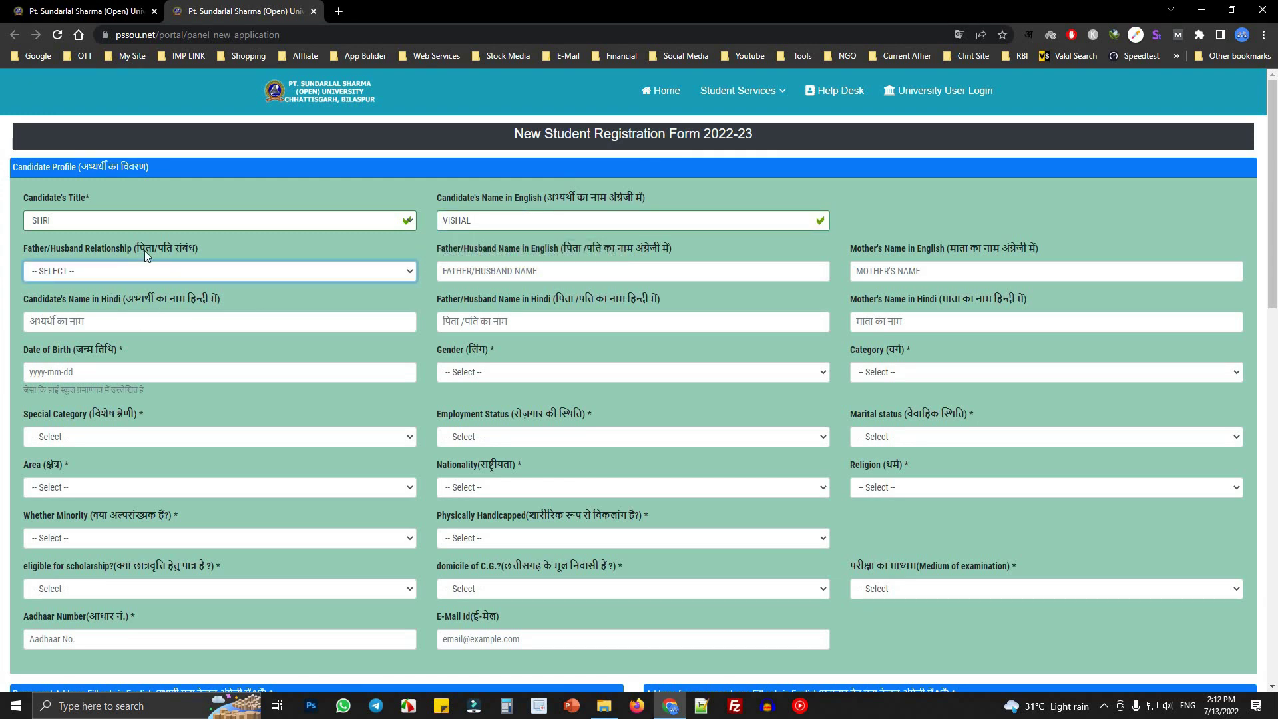
- Choose FATHER (पिता) as relationship, then enter the father's and mother's names in English
{"action": "left_click", "coordinate": [102, 273]}
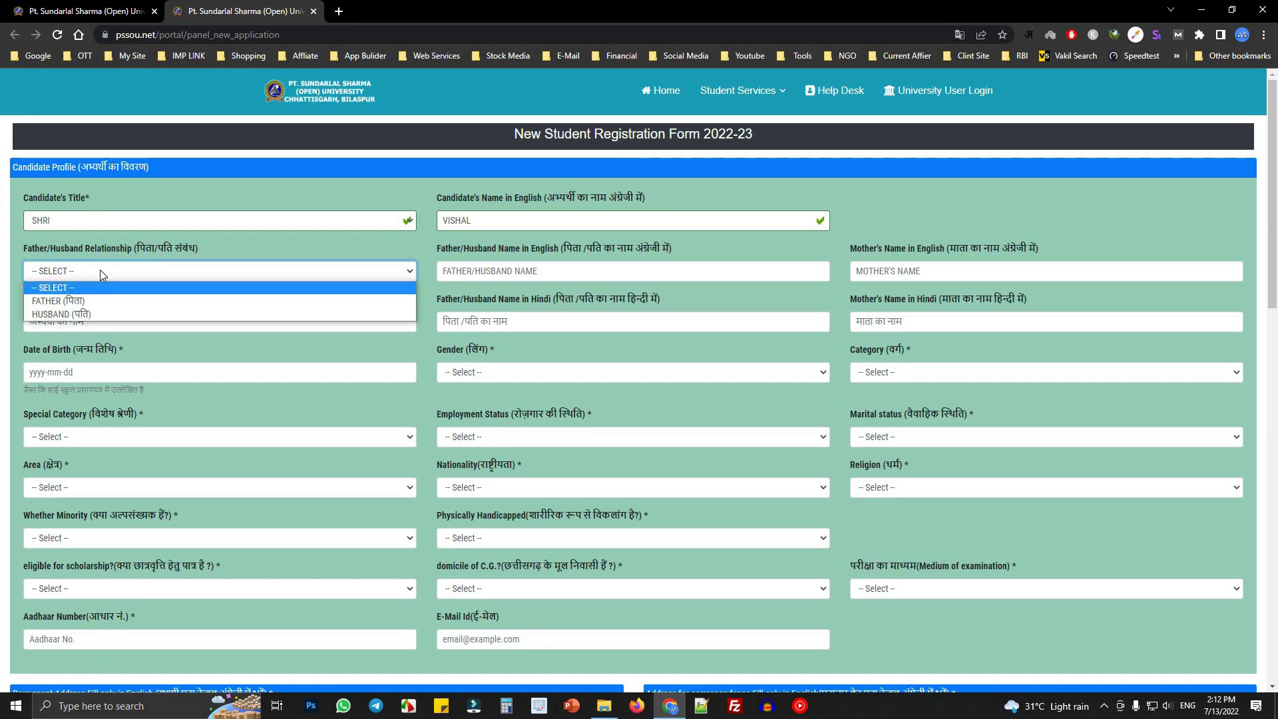
{"action": "left_click", "coordinate": [65, 302]}
{"action": "left_click", "coordinate": [622, 271]}
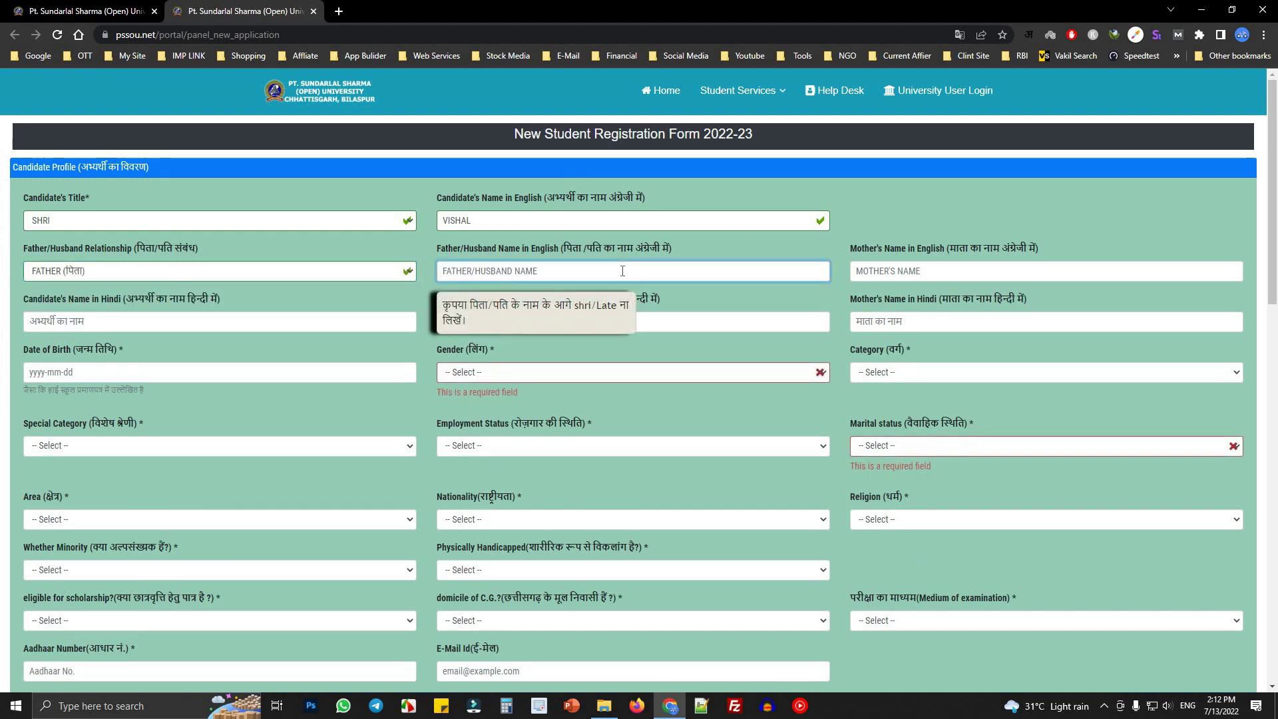
{"action": "type", "text": "ABC"}
{"action": "key", "text": "Tab"}
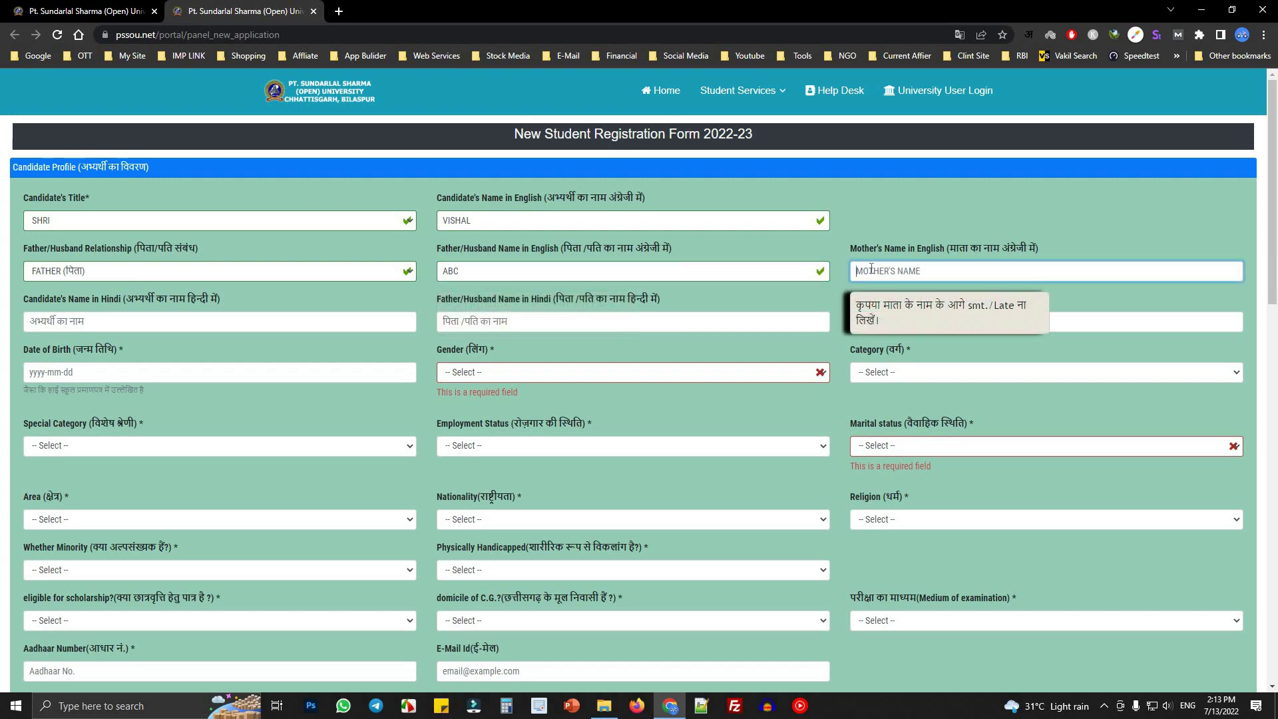
{"action": "type", "text": "NH"}
{"action": "key", "text": "Tab"}
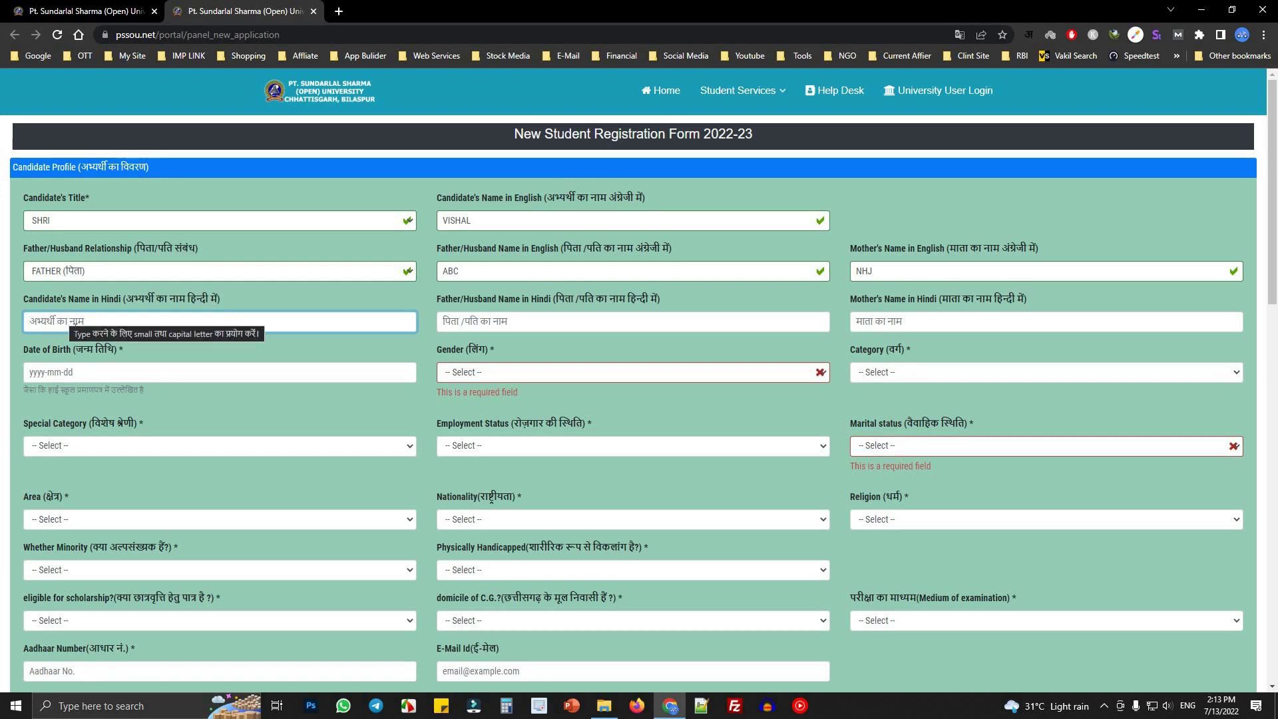
- In a new tab, search 'chrome input tools' and open the Google Input Tools page
{"action": "left_click", "coordinate": [340, 12]}
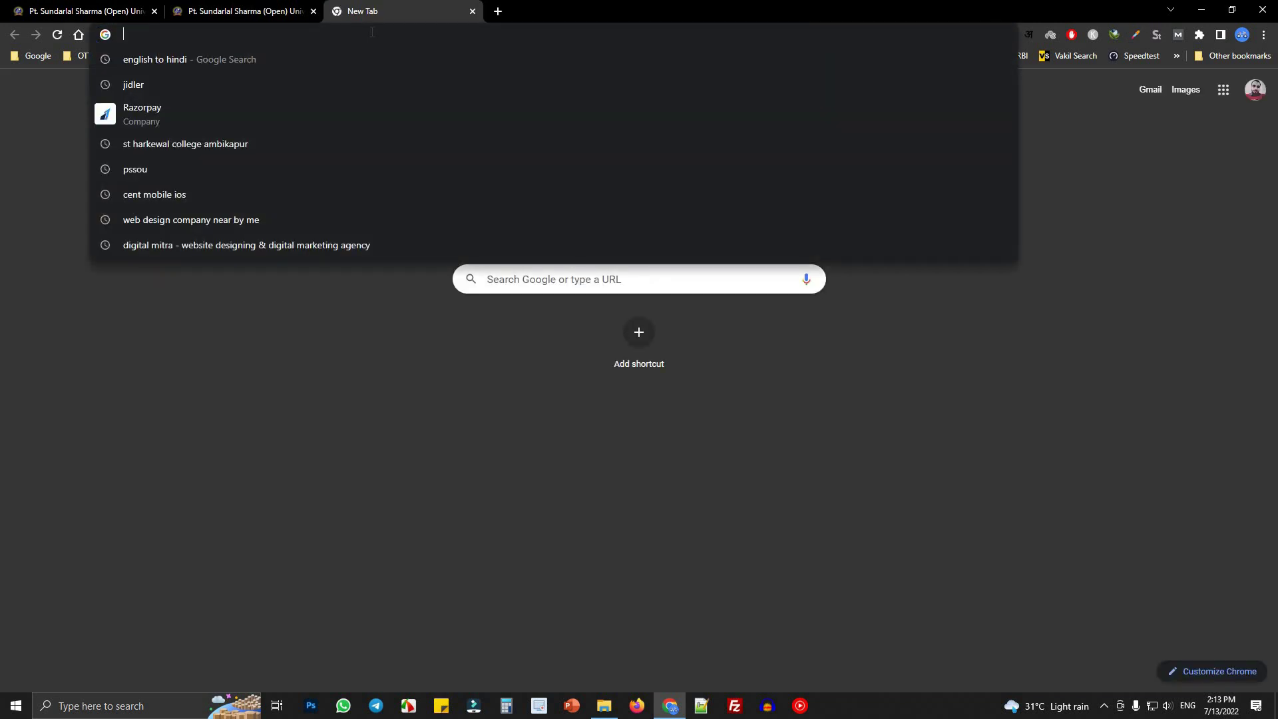
{"action": "type", "text": "i"}
{"action": "key", "text": "BackSpace"}
{"action": "key", "text": "BackSpace"}
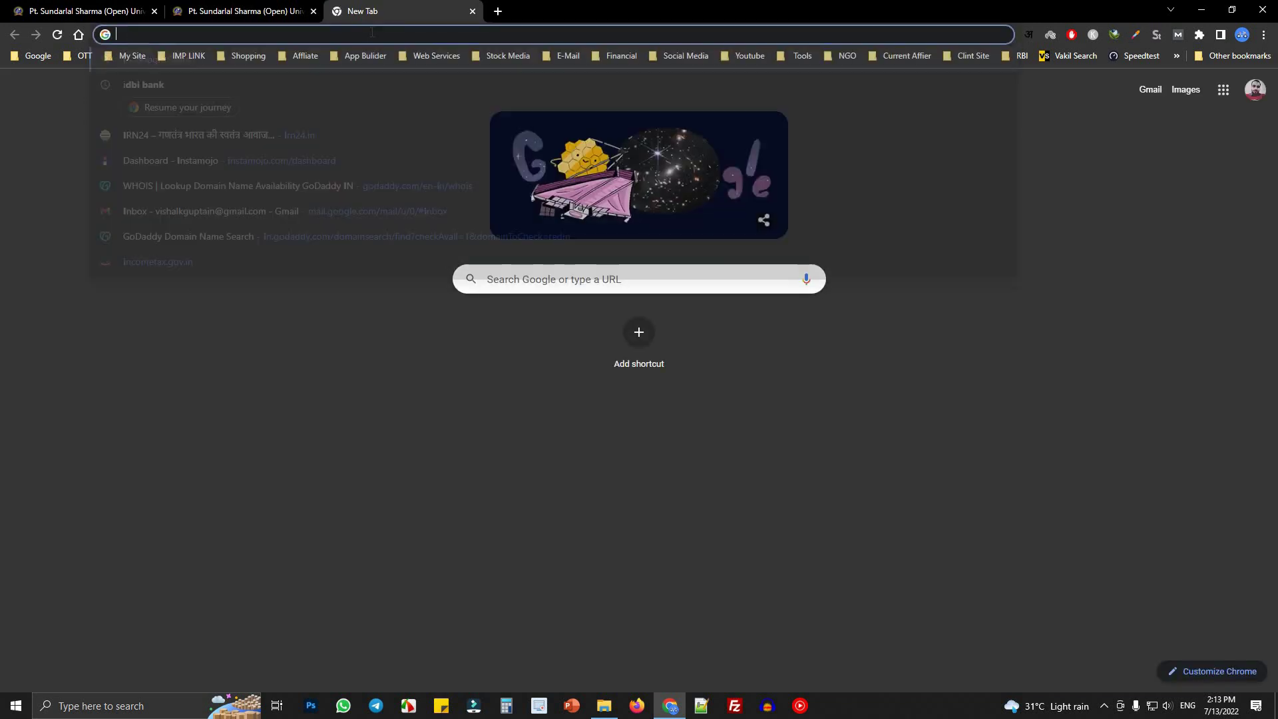
{"action": "type", "text": "co"}
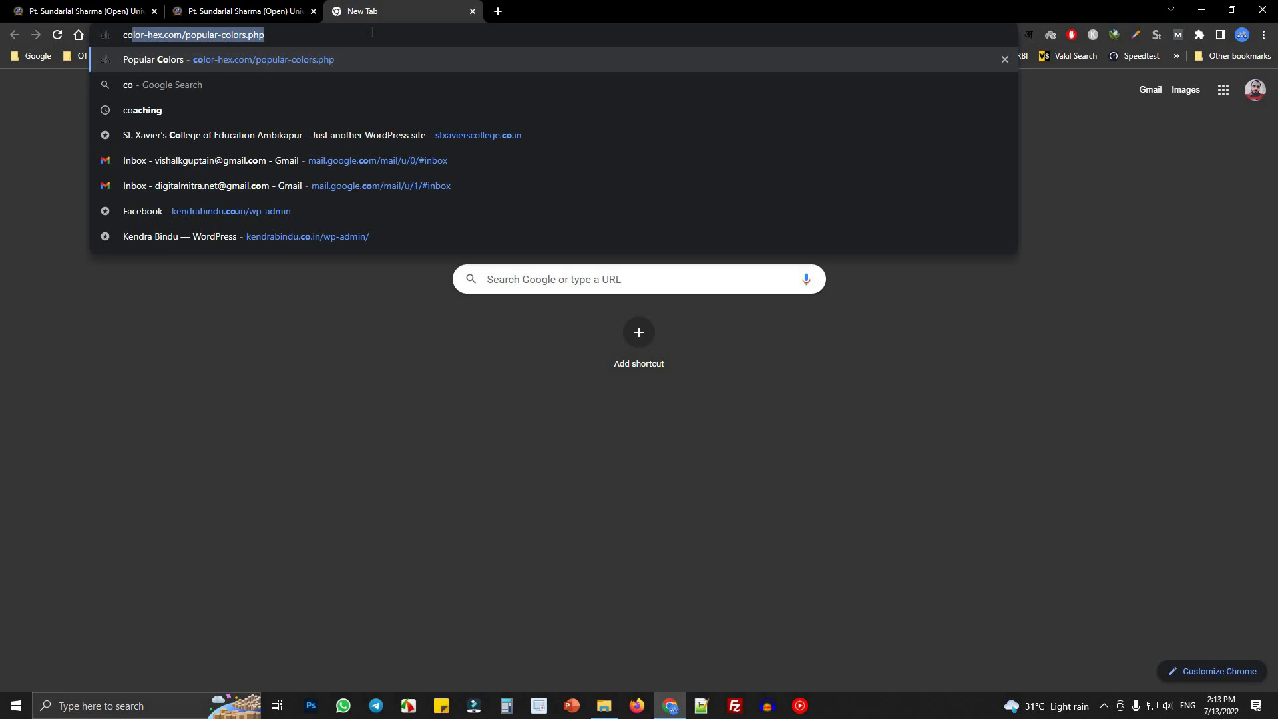
{"action": "type", "text": "hrome "}
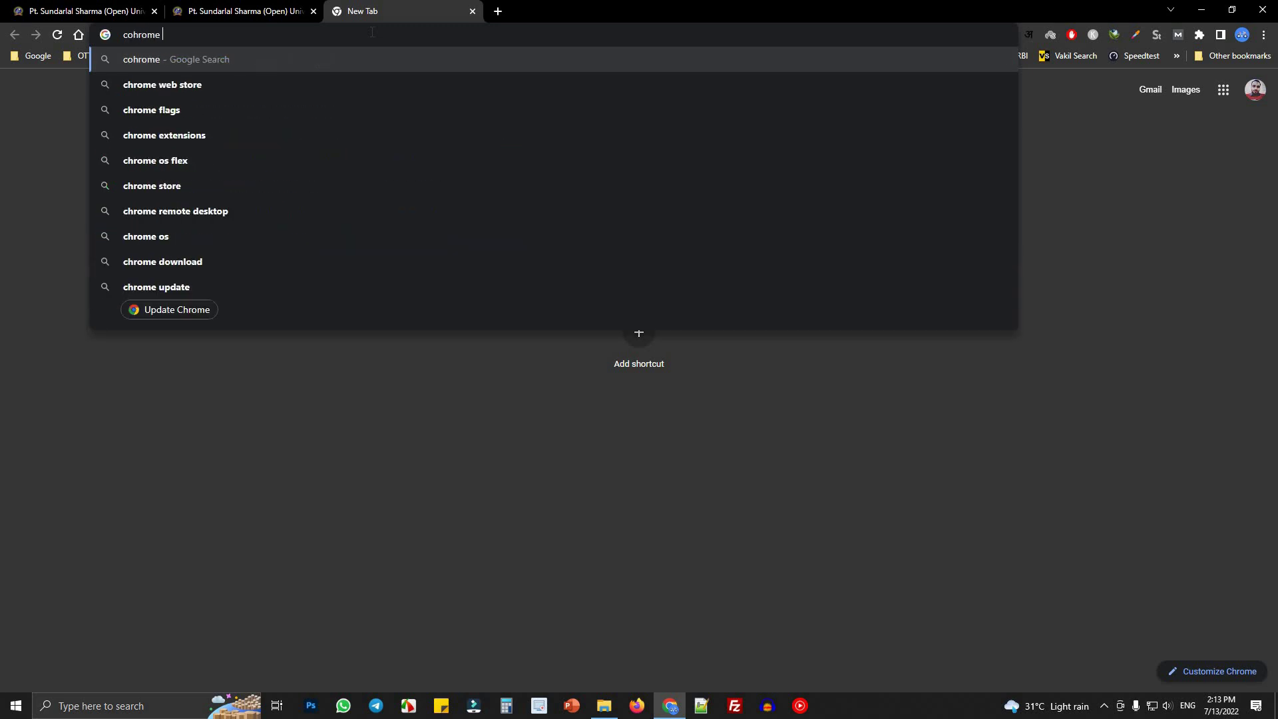
{"action": "type", "text": "inpu"}
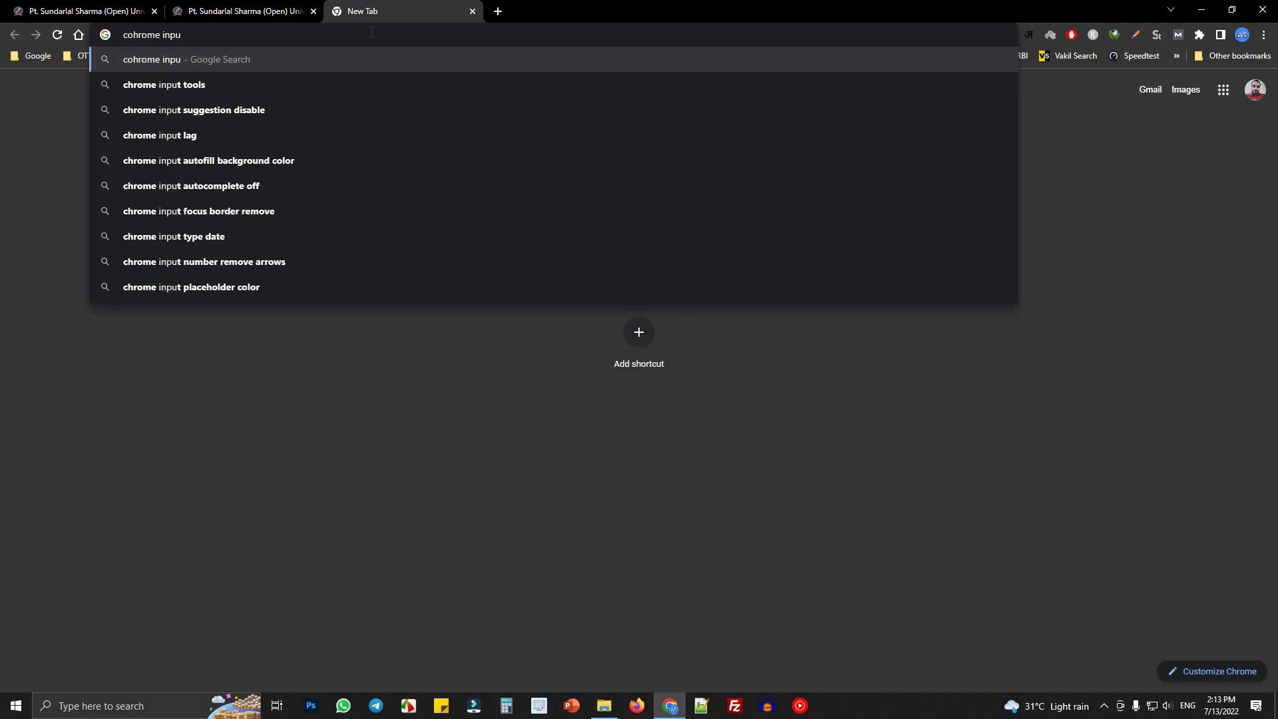
{"action": "left_click", "coordinate": [214, 89]}
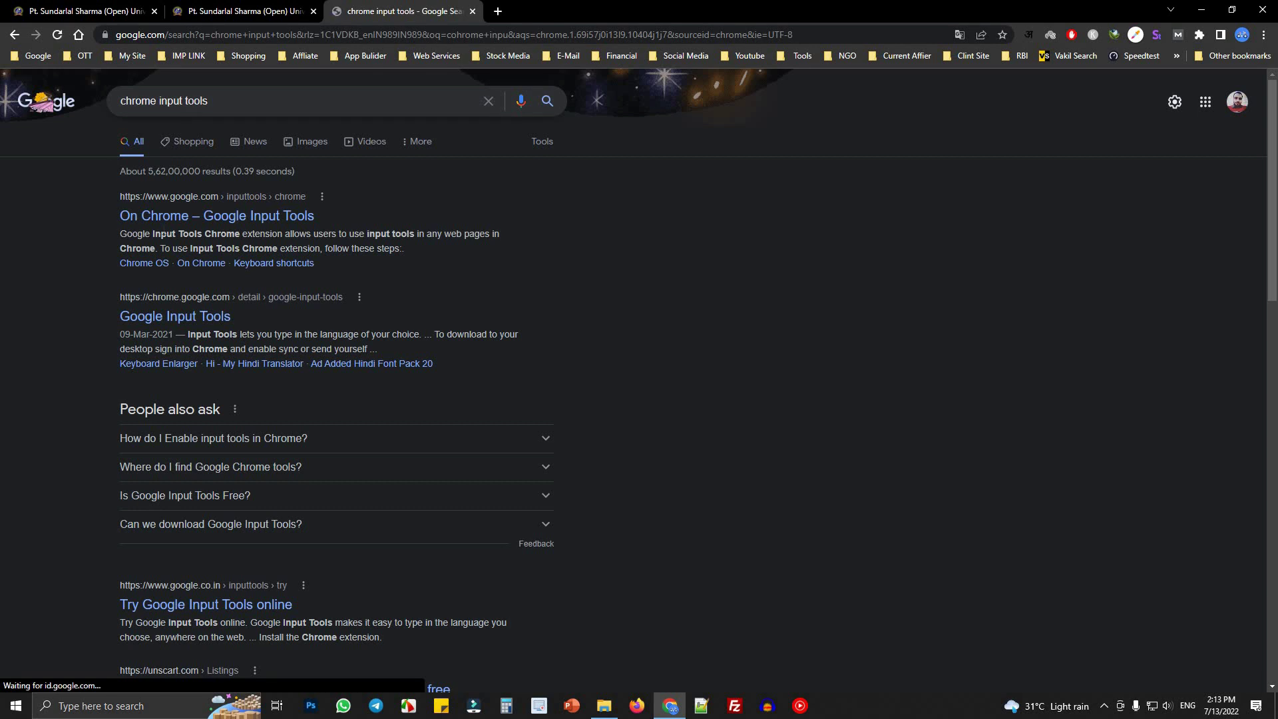
{"action": "left_click", "coordinate": [186, 217]}
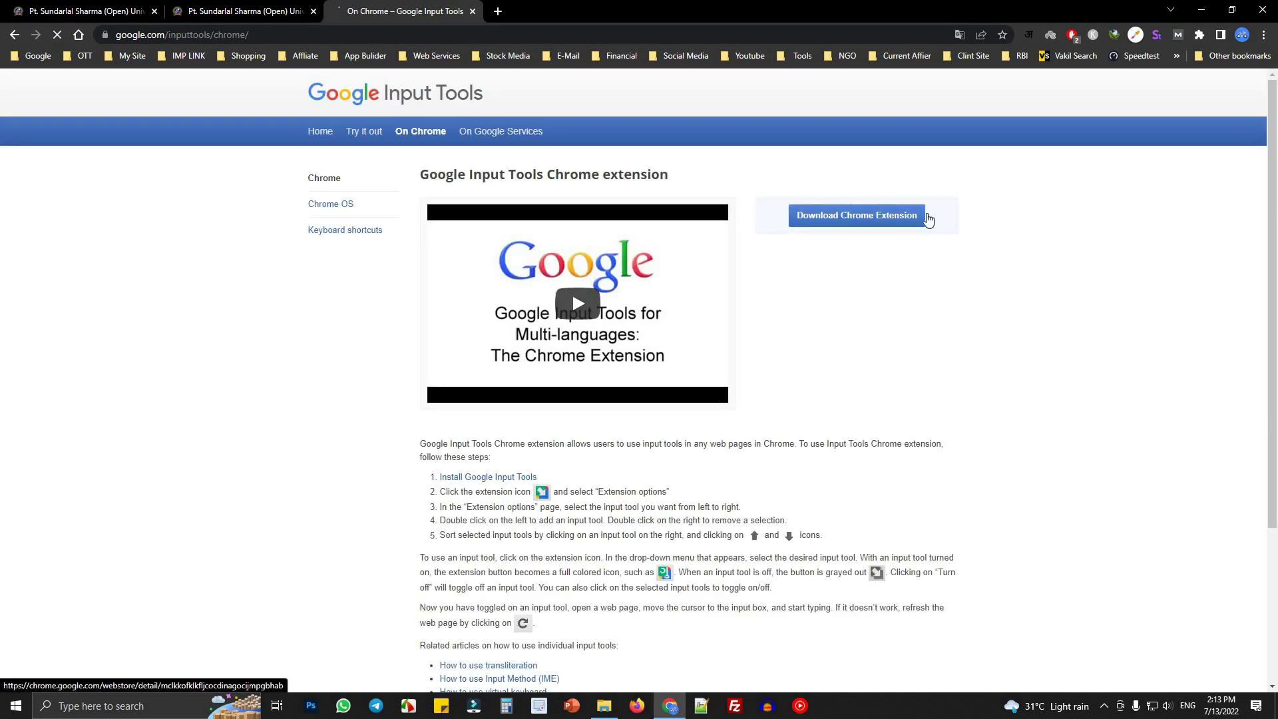
- Turn on Hindi (हिन्दी) typing in the Input Tools extension and go back to the form
{"action": "left_click", "coordinate": [1029, 35]}
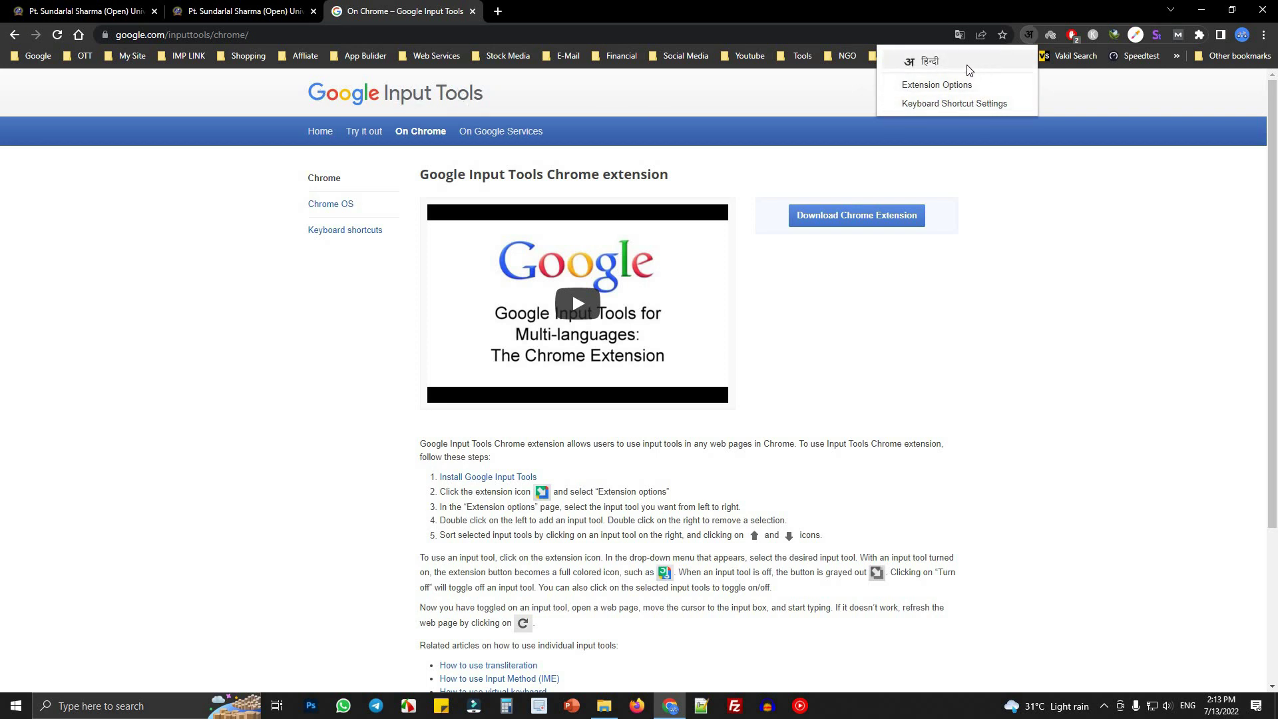
{"action": "left_click", "coordinate": [925, 69]}
{"action": "left_click", "coordinate": [246, 12]}
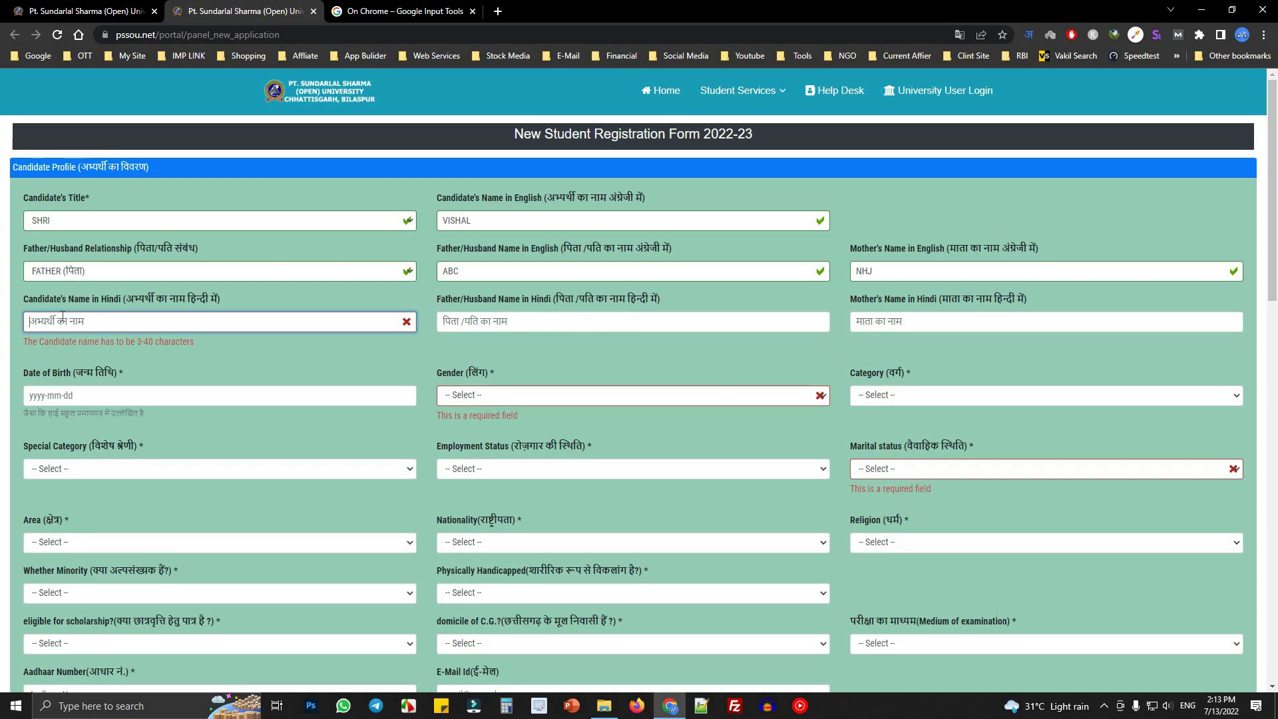
- Fill in the candidate's, father's and mother's names in Hindi using transliteration
{"action": "type", "text": "vishal"}
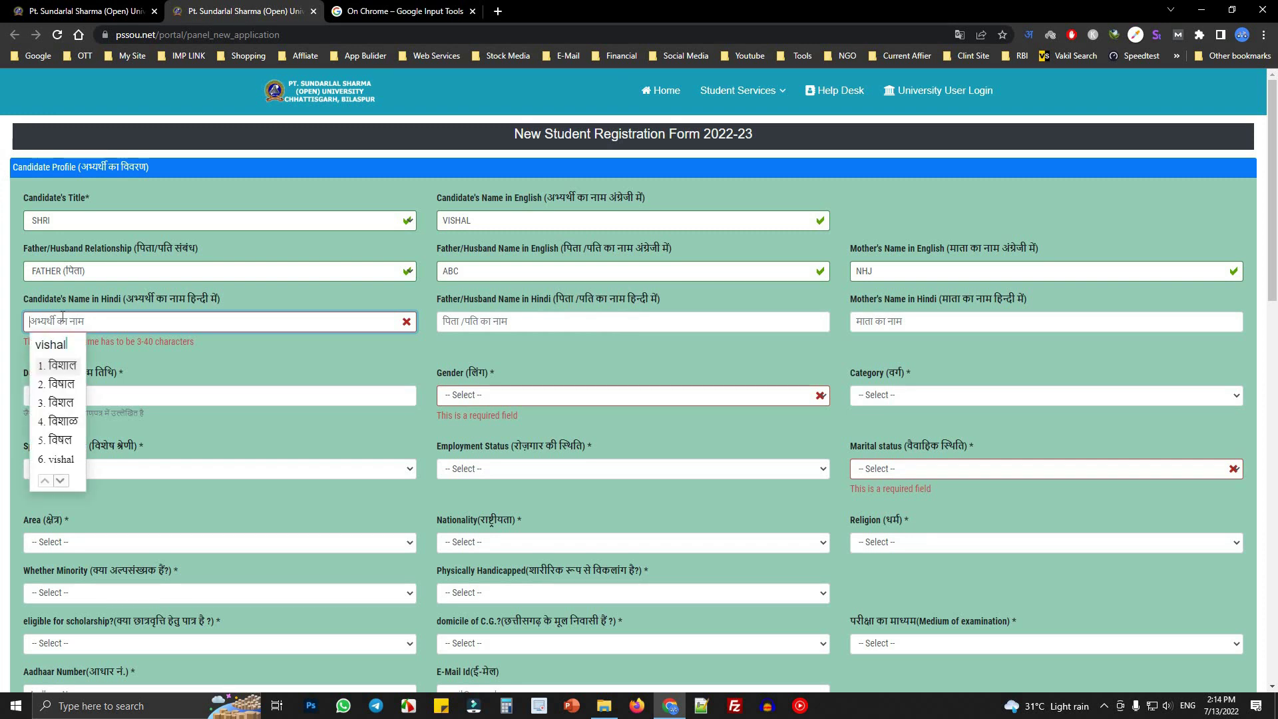
{"action": "key", "text": "Return"}
{"action": "key", "text": "Tab"}
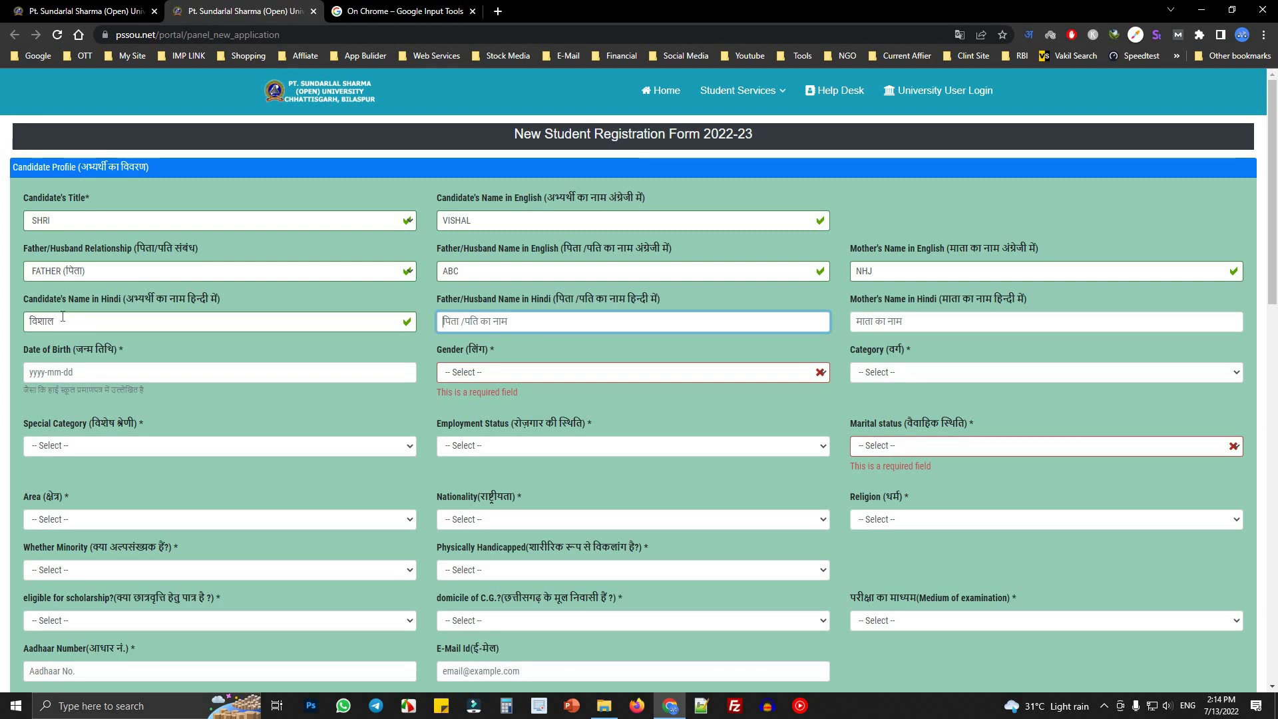
{"action": "type", "text": "abc"}
{"action": "key", "text": "Return"}
{"action": "key", "text": "Tab"}
{"action": "type", "text": "dsfjl"}
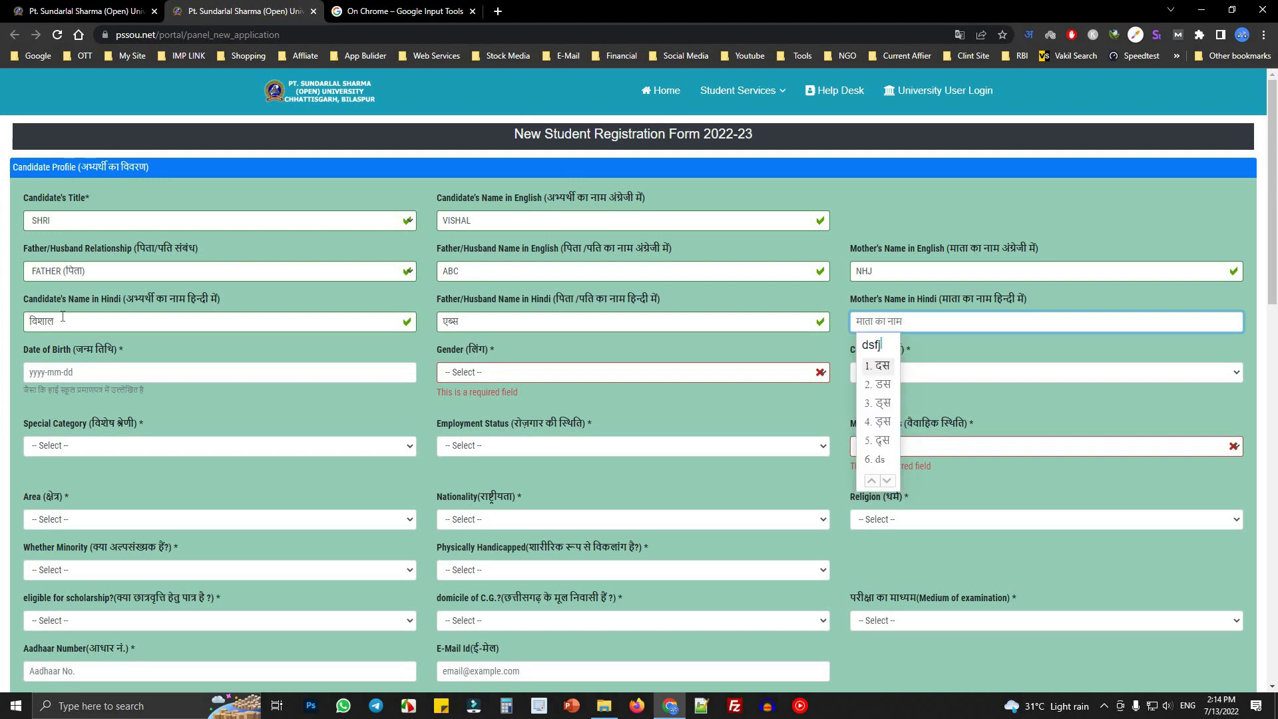
{"action": "key", "text": "Return"}
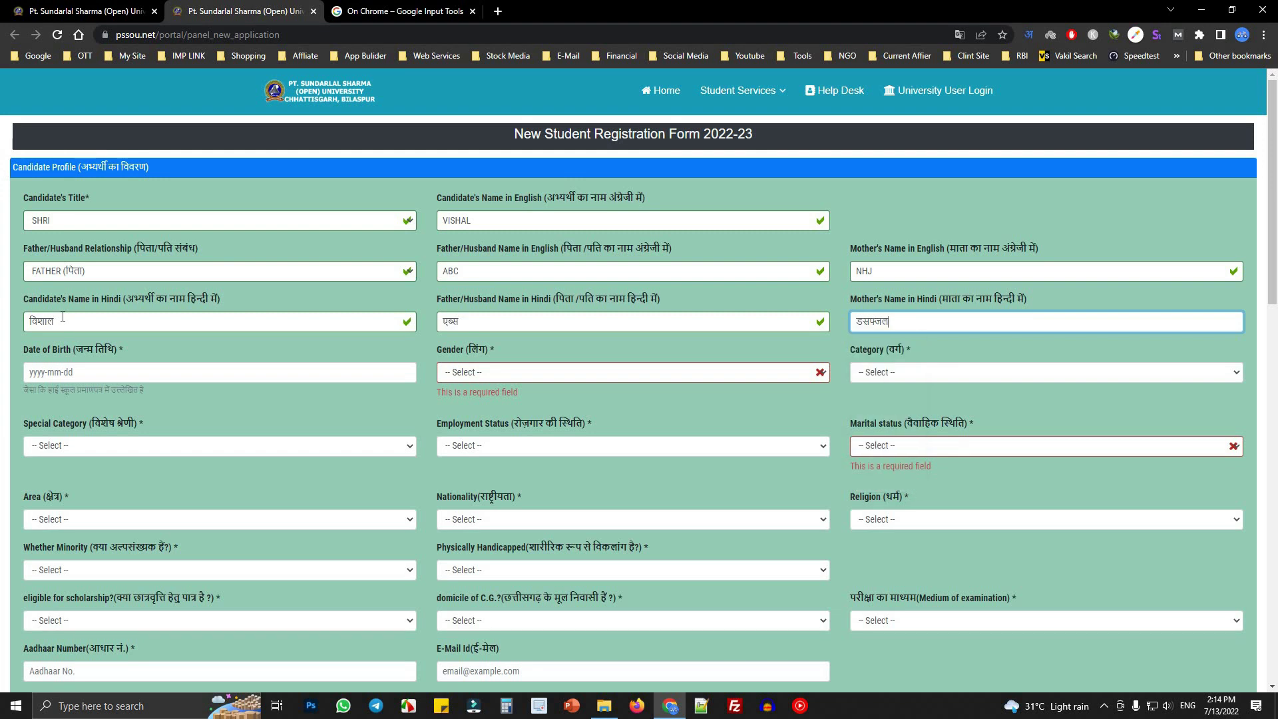
{"action": "key", "text": "Tab"}
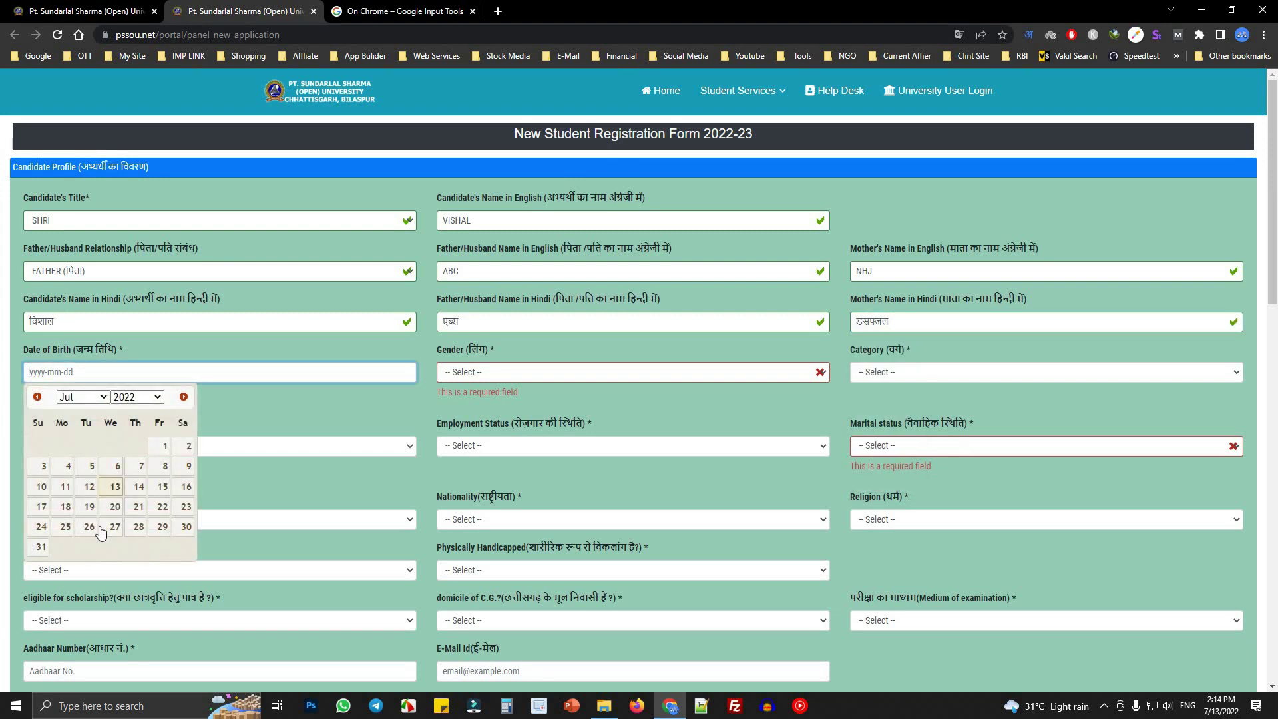
- Set Date of Birth to 1992-07-14 and Gender to MALE
{"action": "left_click", "coordinate": [146, 397]}
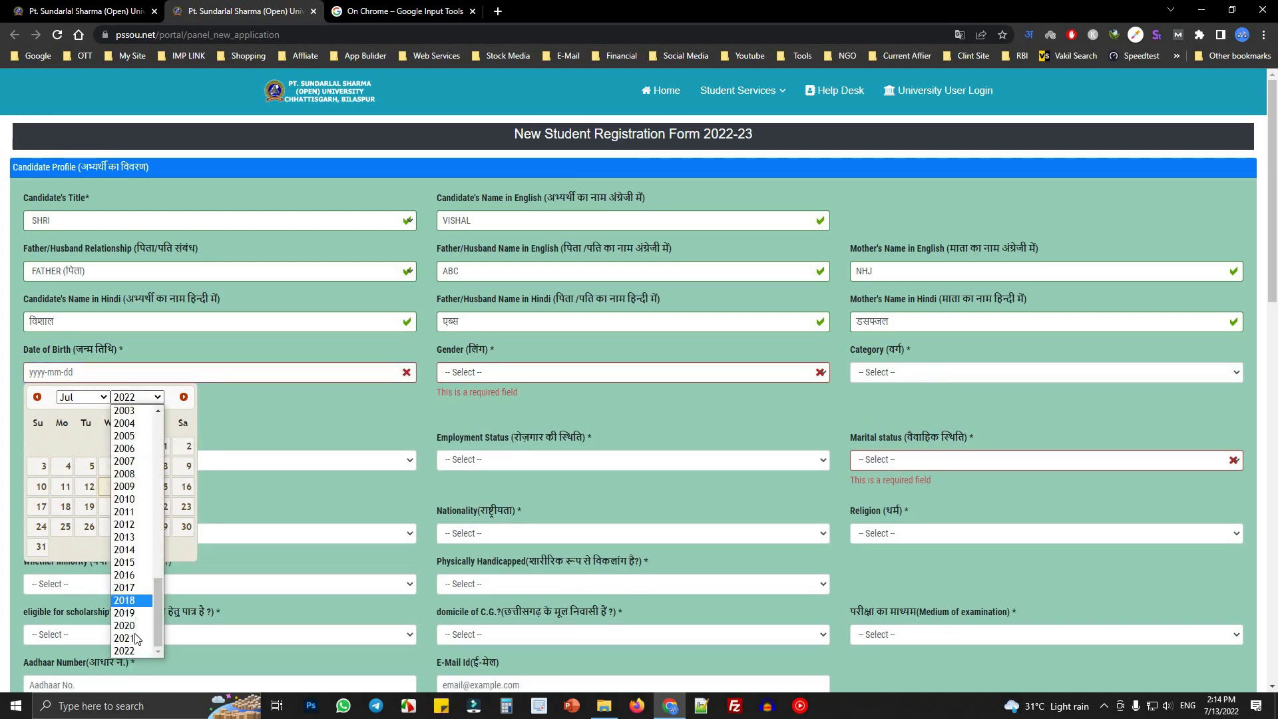
{"action": "left_click_drag", "start_coordinate": [160, 578], "coordinate": [160, 516]}
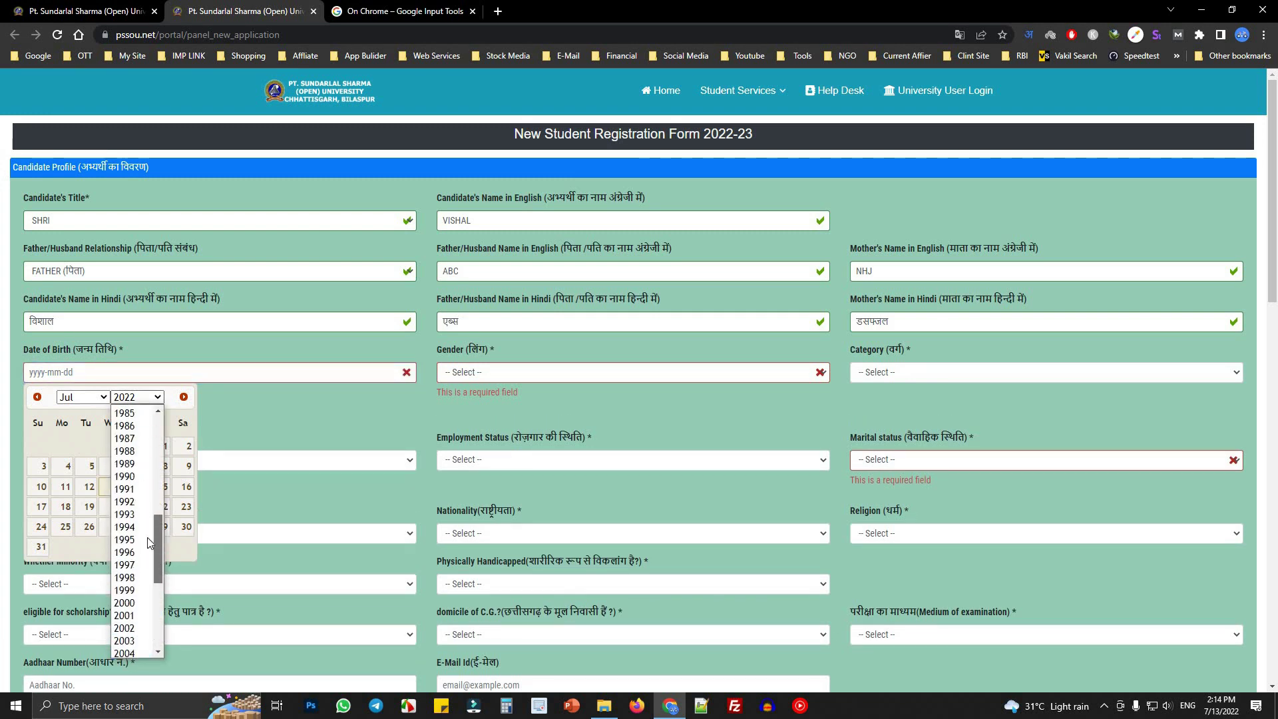
{"action": "left_click", "coordinate": [123, 499]}
{"action": "left_click", "coordinate": [80, 492]}
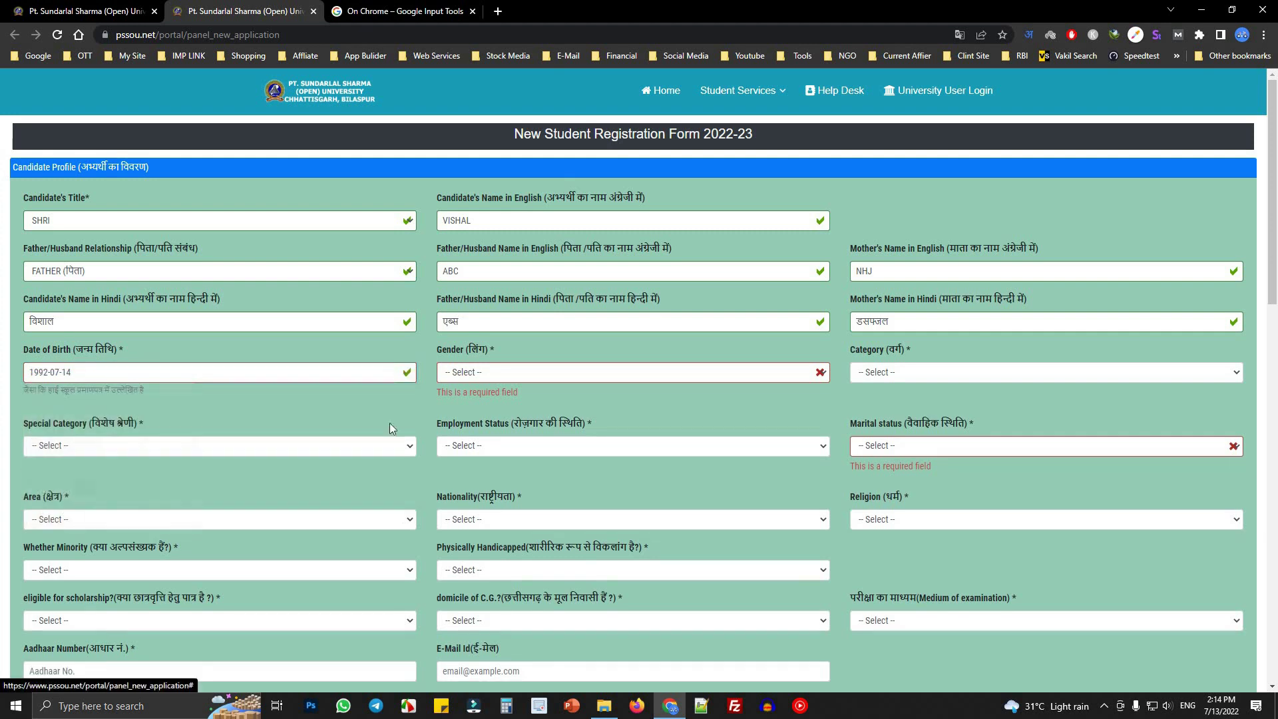
{"action": "left_click", "coordinate": [523, 373]}
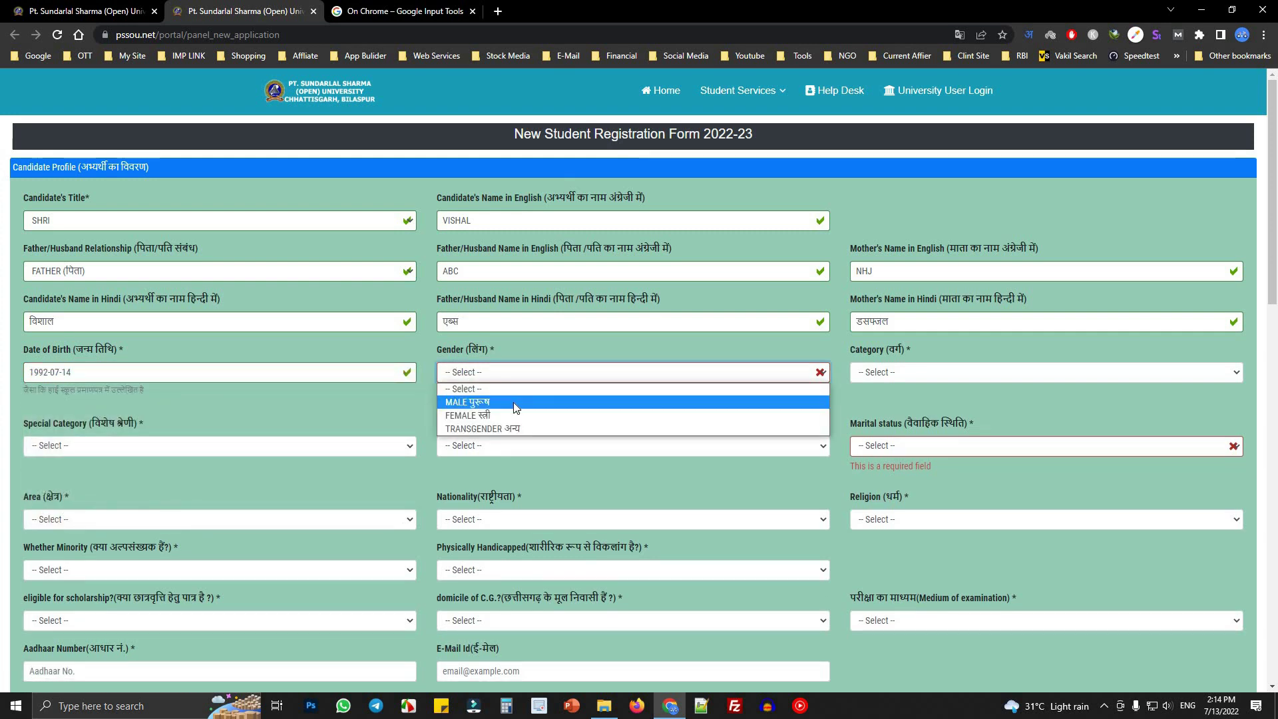
{"action": "left_click", "coordinate": [513, 402]}
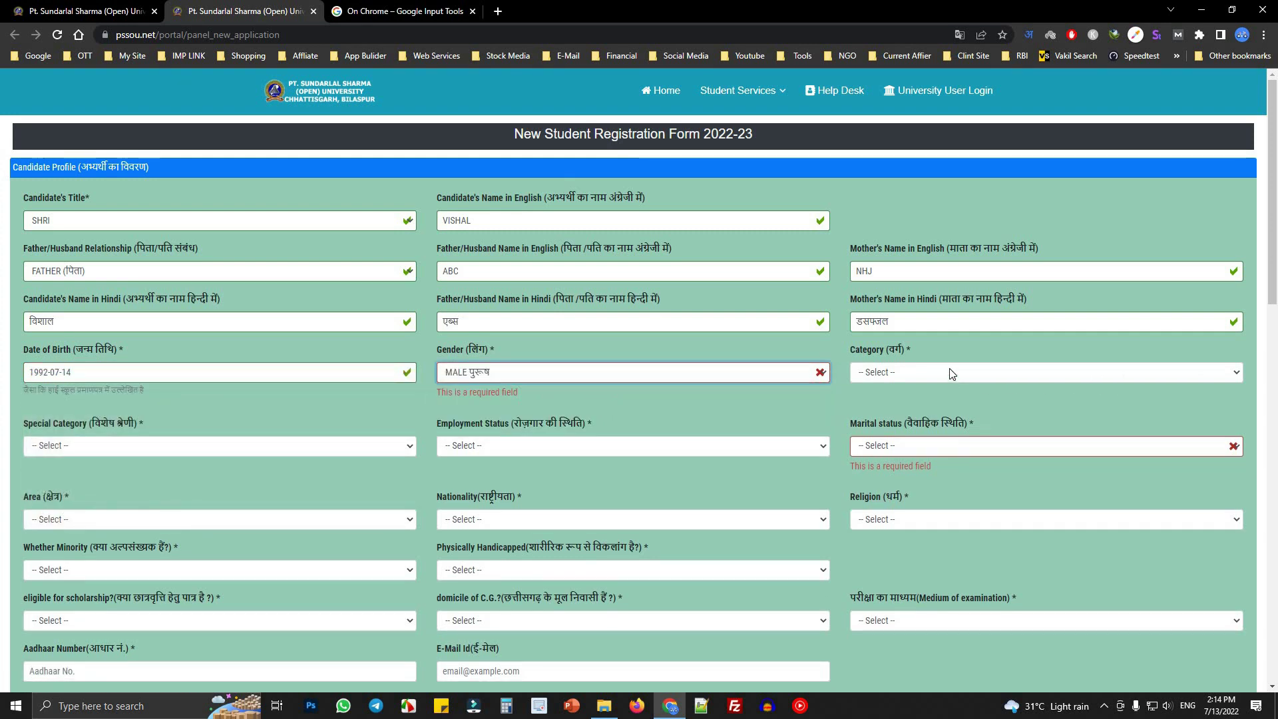
{"action": "left_click", "coordinate": [952, 374]}
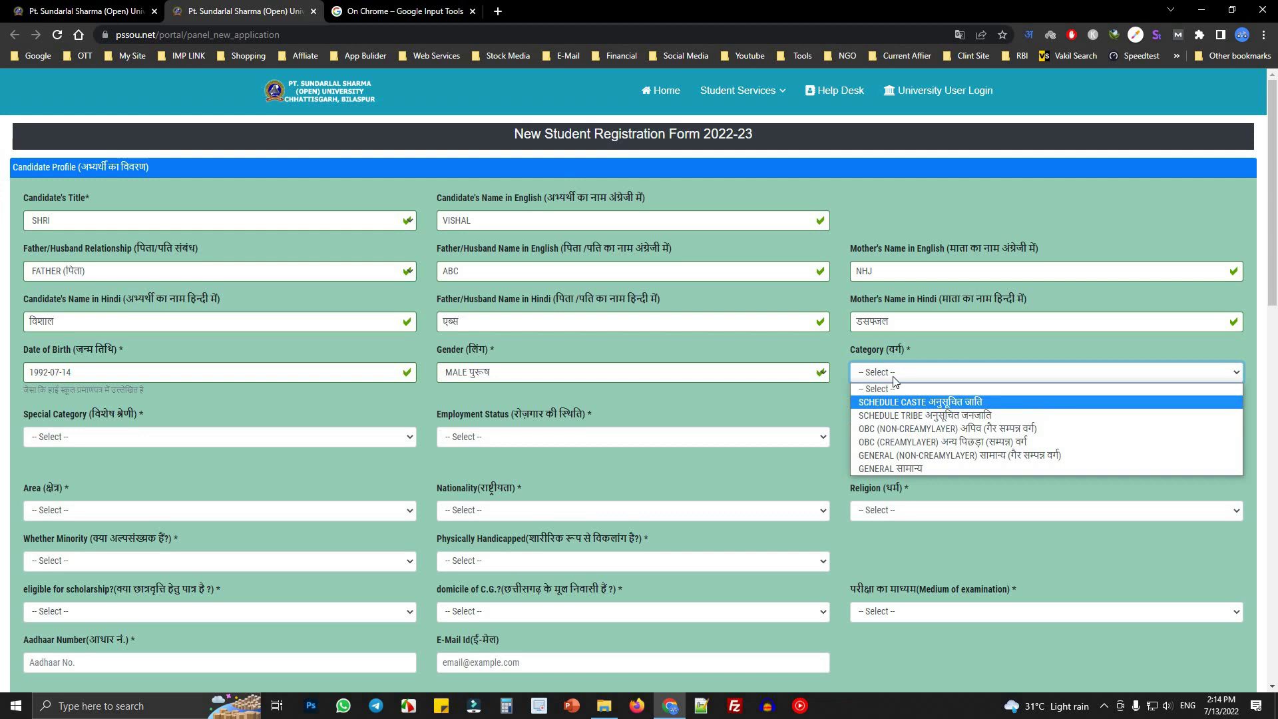
- Set category to OBC (NON-CREAMYLAYER) and special category to Other
{"action": "left_click", "coordinate": [964, 430]}
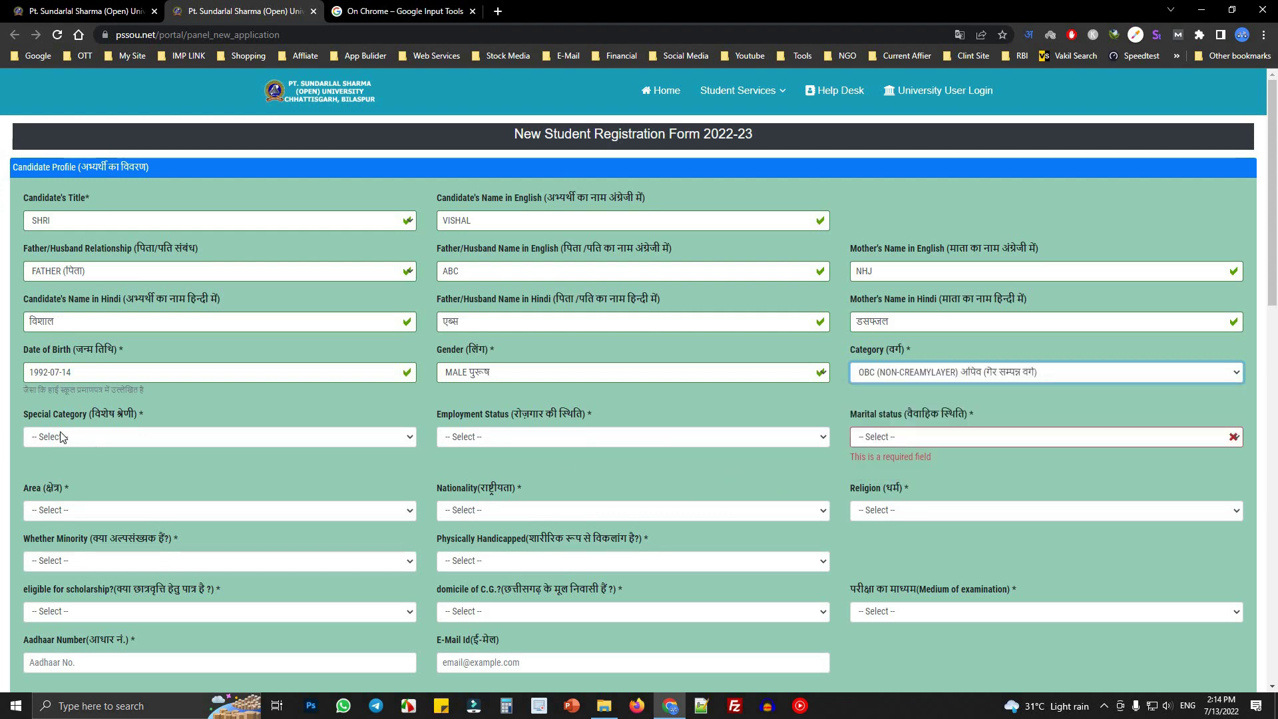
{"action": "triple_click", "coordinate": [78, 413]}
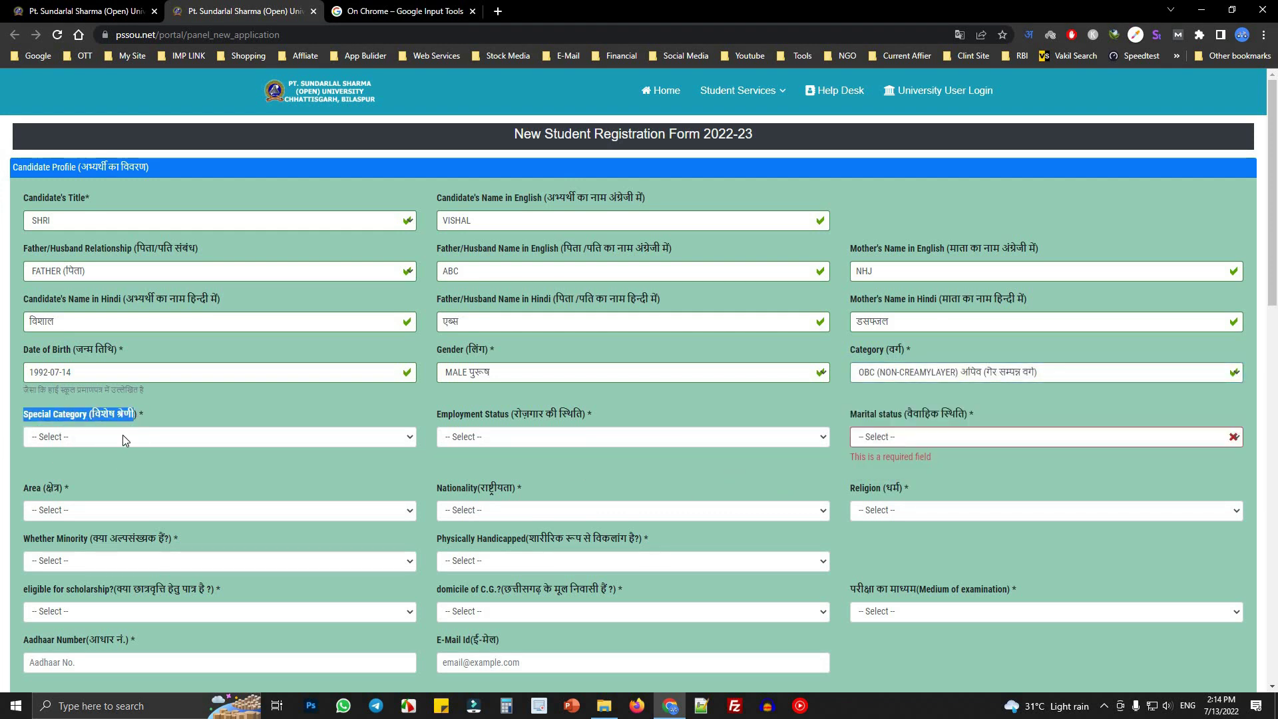
{"action": "left_click", "coordinate": [146, 436]}
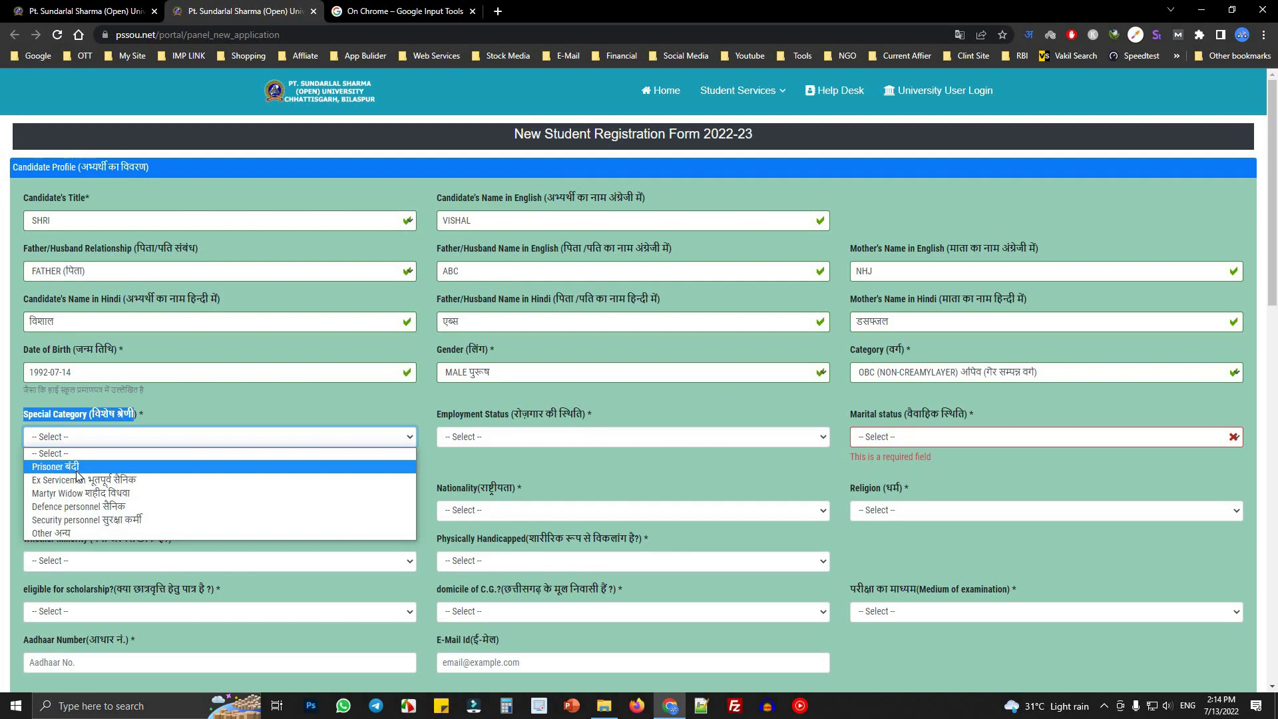
{"action": "left_click", "coordinate": [45, 536]}
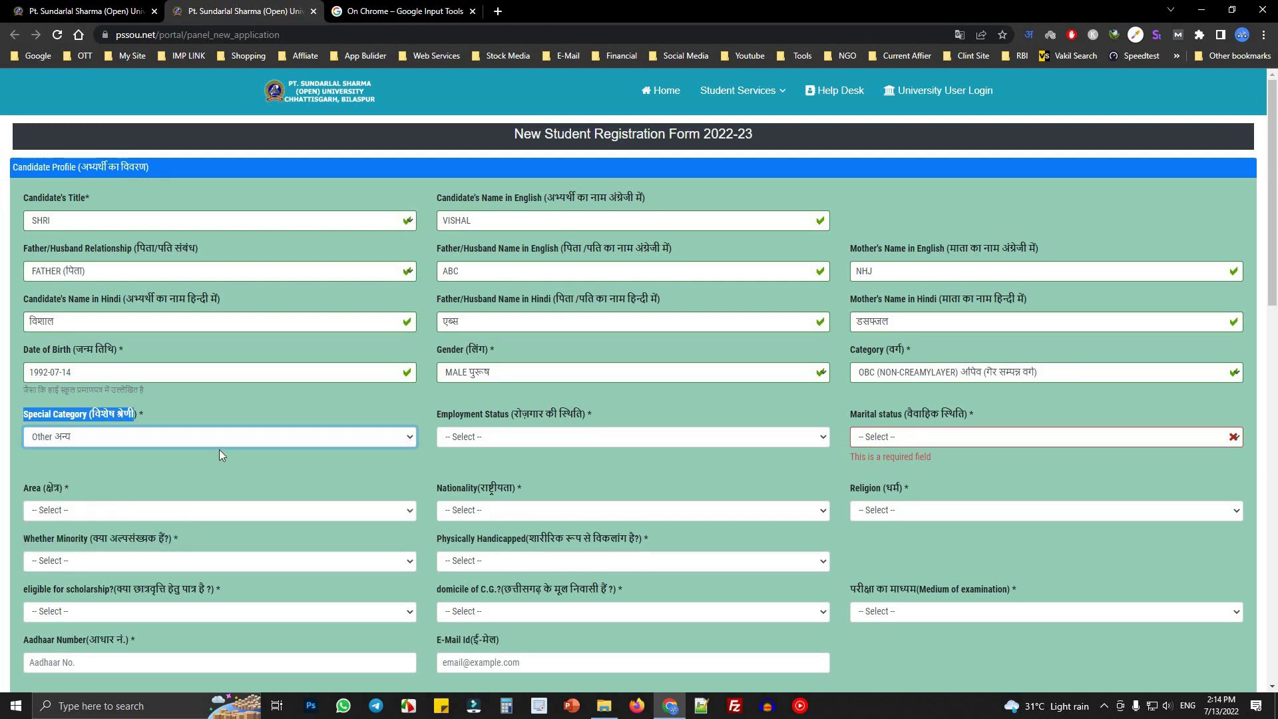
{"action": "left_click", "coordinate": [399, 456]}
- Set employment status to Selfemployed and marital status to UN-MARRIED
{"action": "left_click_drag", "start_coordinate": [449, 417], "coordinate": [530, 419]}
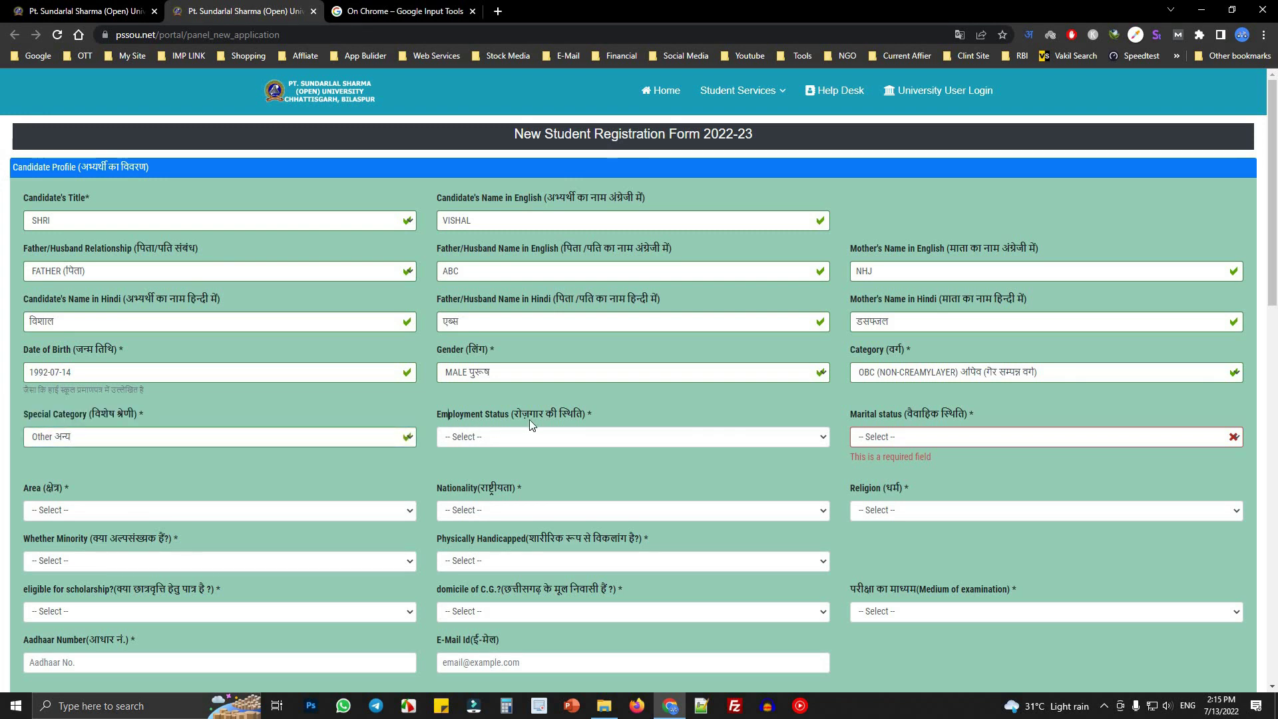
{"action": "left_click", "coordinate": [515, 438]}
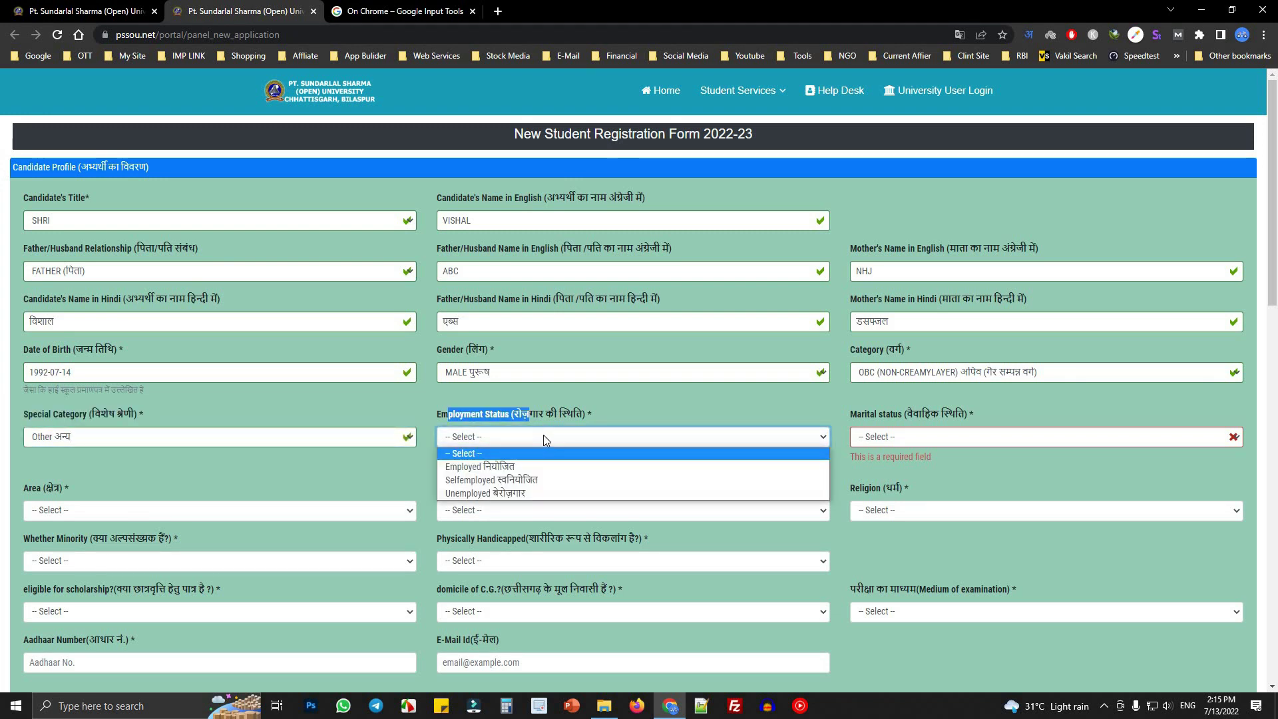
{"action": "left_click", "coordinate": [508, 484]}
{"action": "left_click", "coordinate": [933, 441]}
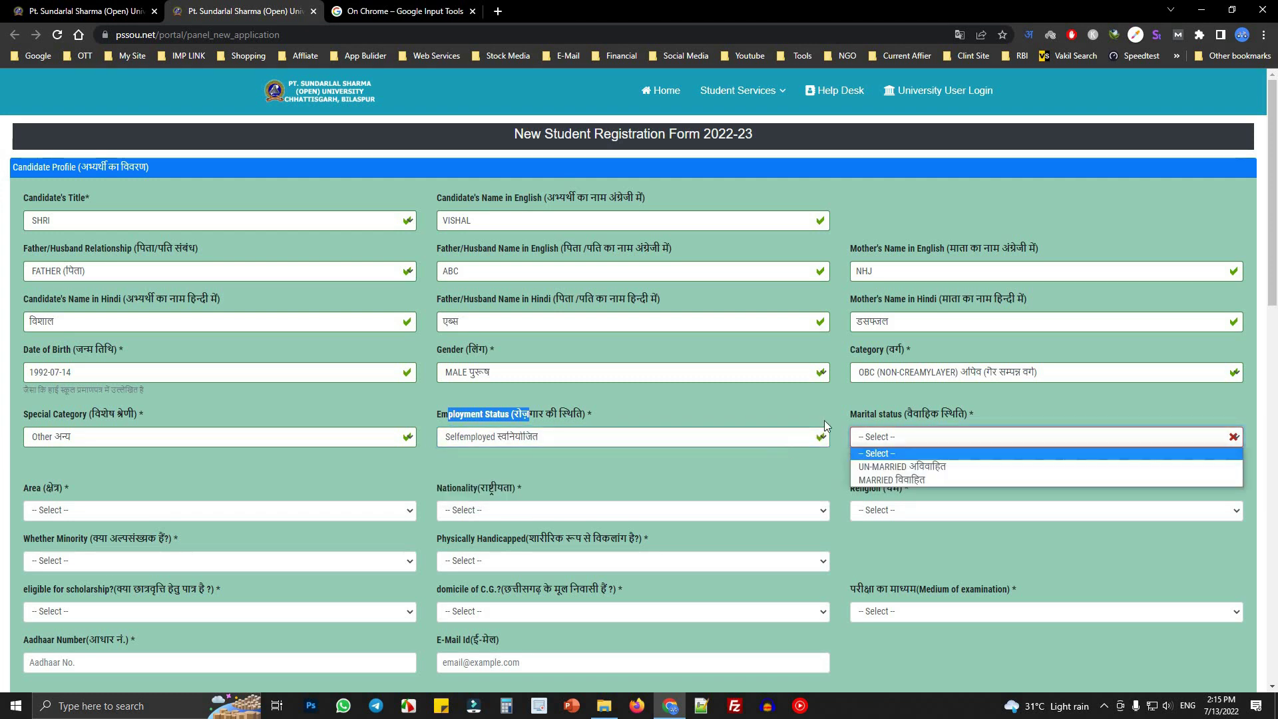
{"action": "left_click_drag", "start_coordinate": [858, 414], "coordinate": [978, 419]}
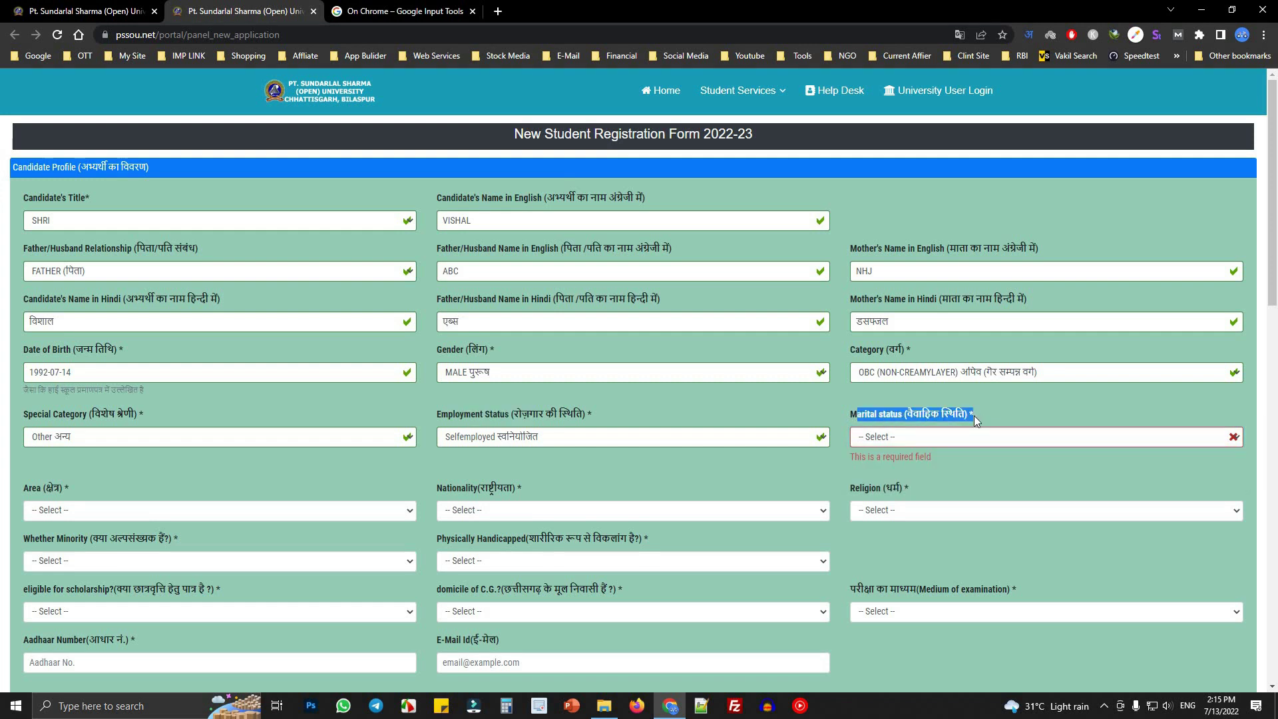
{"action": "left_click", "coordinate": [916, 437]}
{"action": "left_click", "coordinate": [921, 468]}
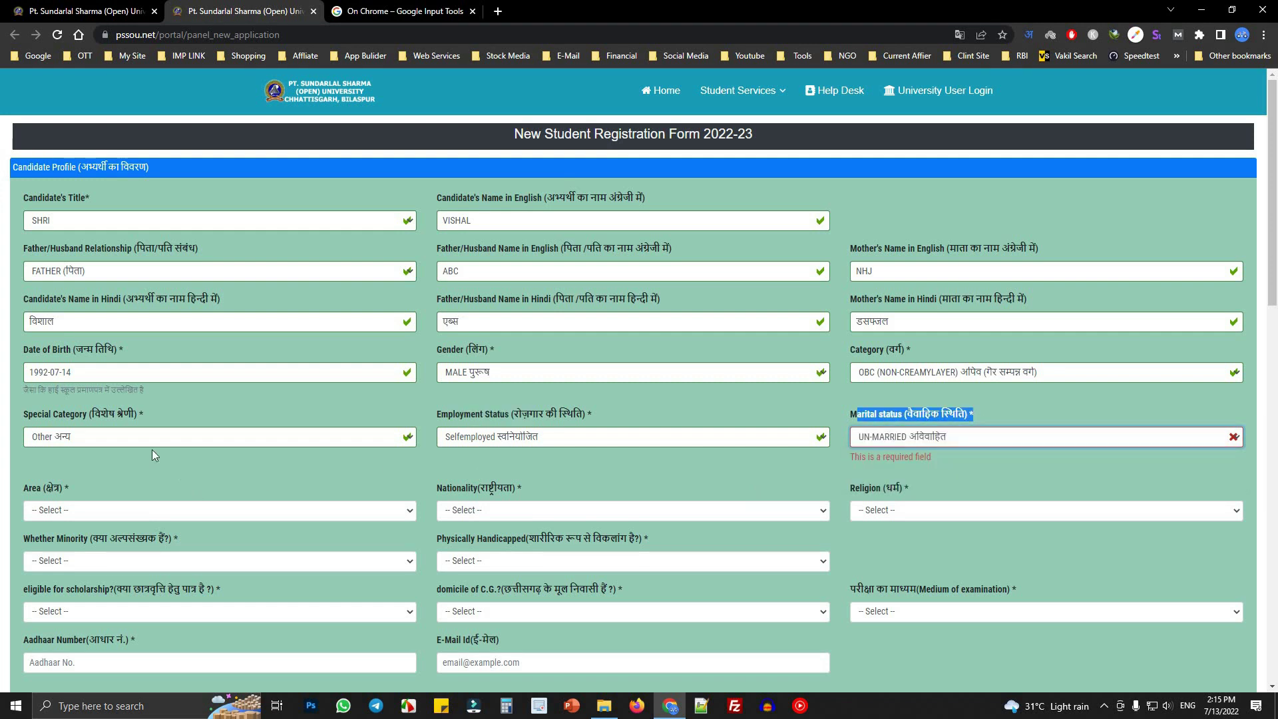
- Set area to URBAN, nationality to INDIAN and religion to HINDU
{"action": "scroll", "coordinate": [65, 377], "scroll_direction": "down", "scroll_amount": 2}
{"action": "left_click", "coordinate": [65, 354]}
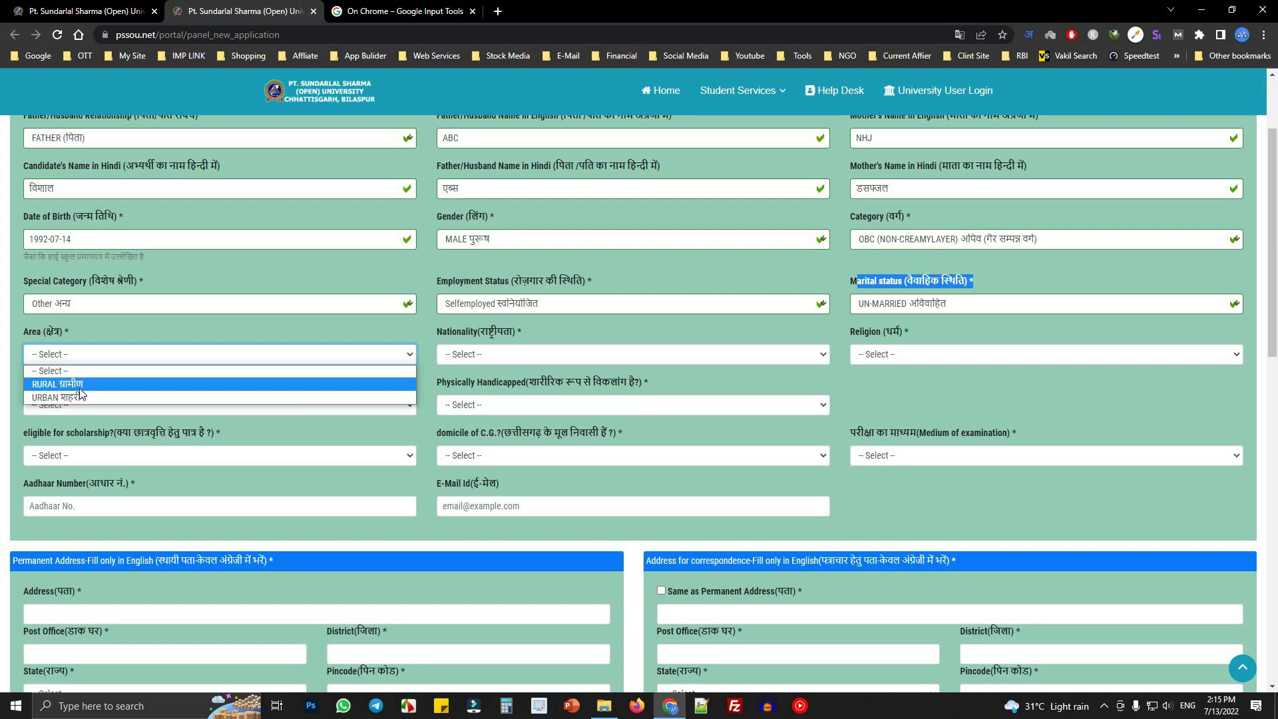
{"action": "left_click", "coordinate": [79, 397]}
{"action": "left_click", "coordinate": [523, 356]}
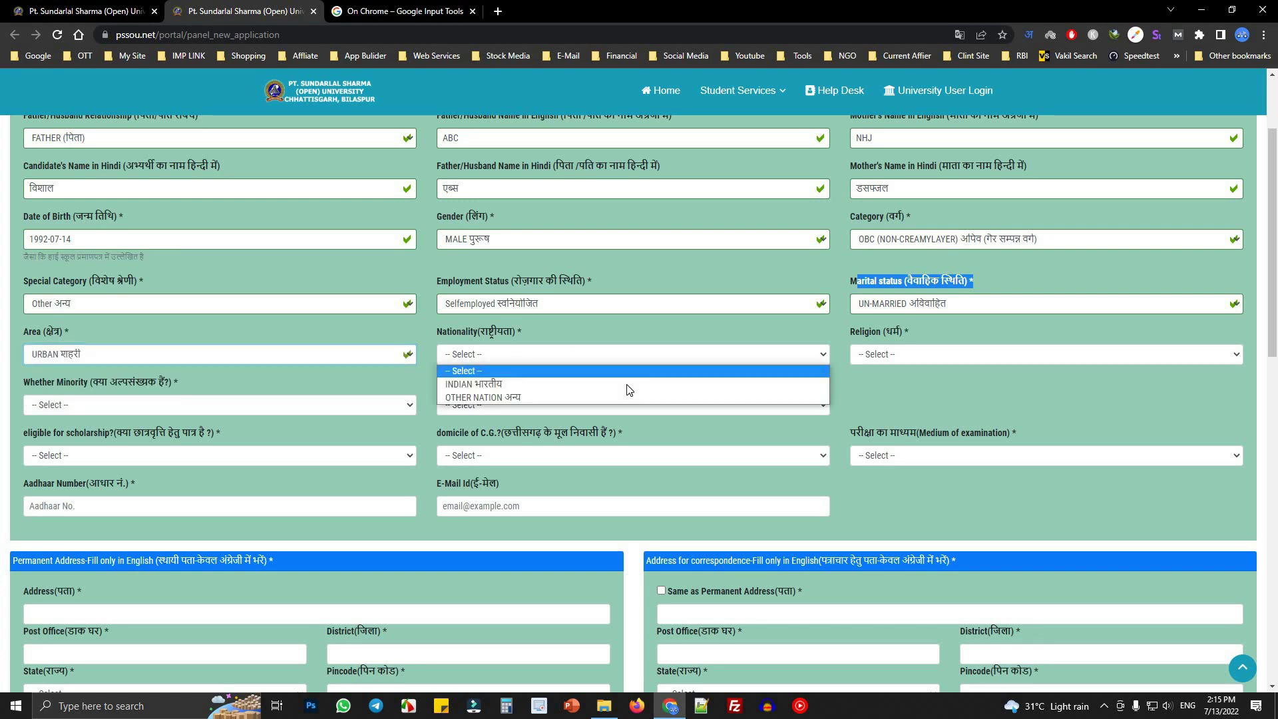
{"action": "left_click", "coordinate": [521, 386]}
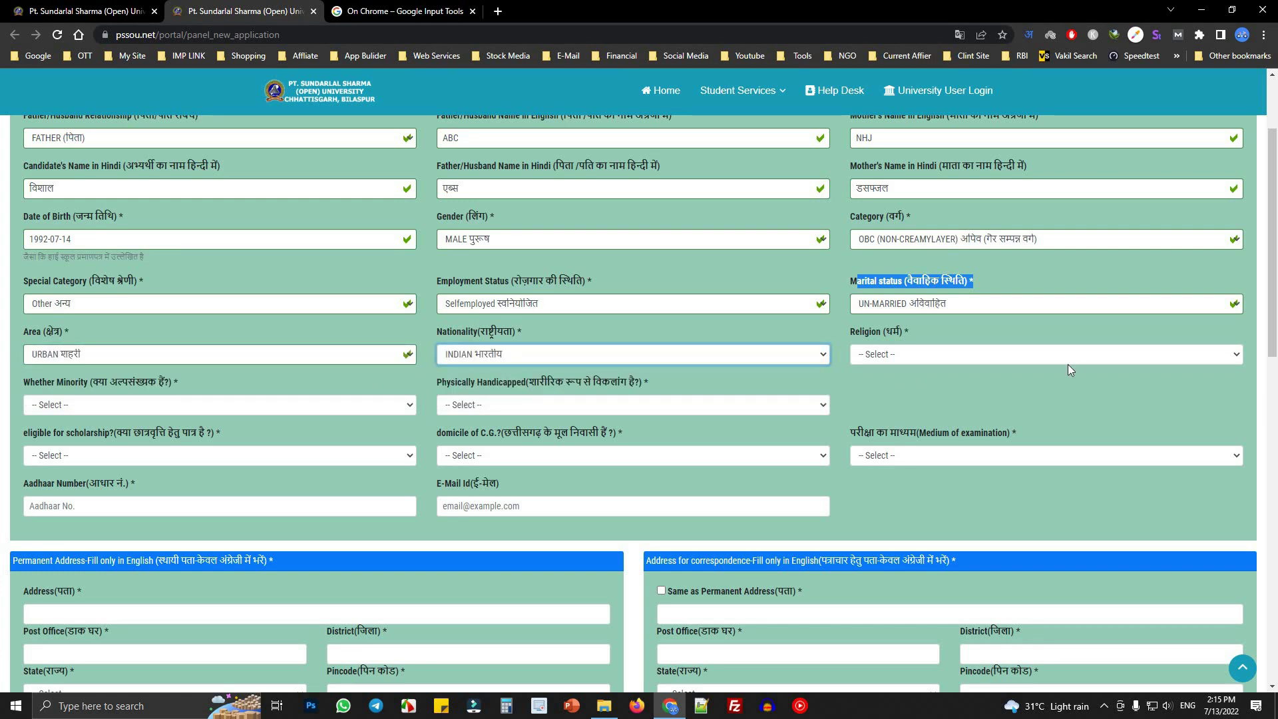
{"action": "left_click", "coordinate": [885, 356]}
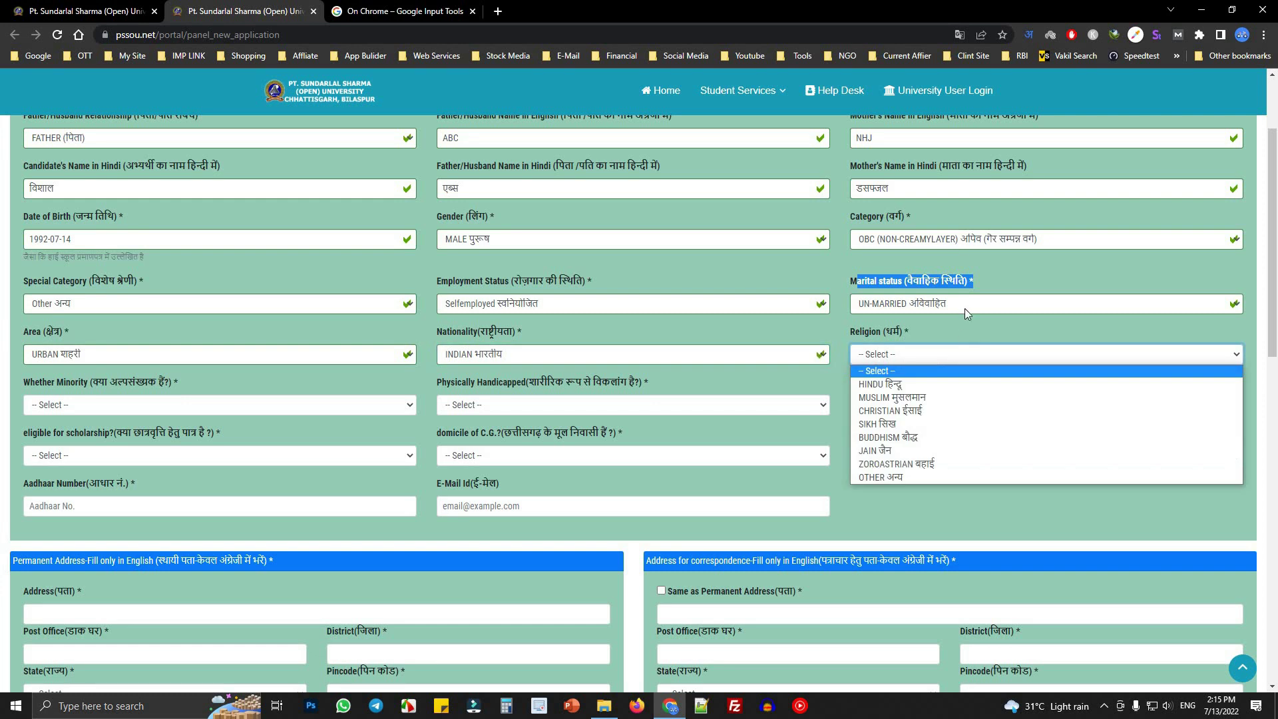
{"action": "left_click", "coordinate": [910, 391]}
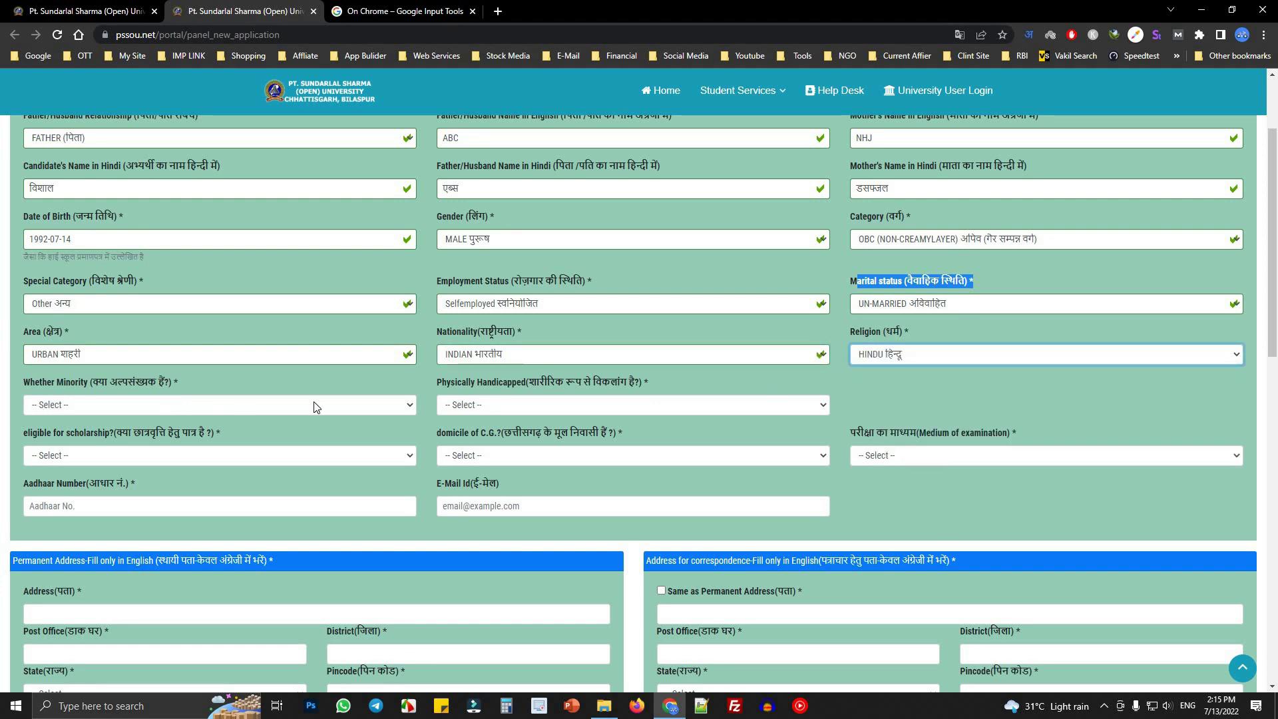
- Answer NO to both the minority and physically handicapped questions
{"action": "left_click", "coordinate": [113, 405]}
{"action": "left_click", "coordinate": [56, 436]}
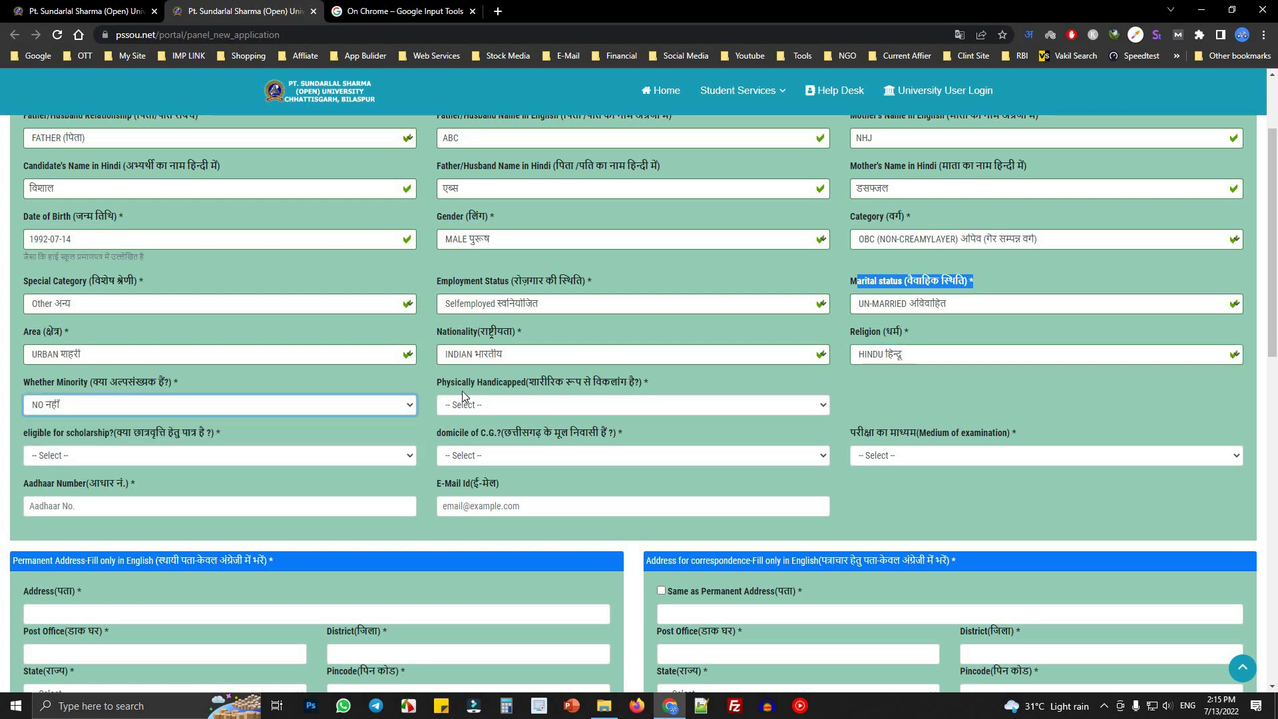
{"action": "left_click", "coordinate": [89, 406]}
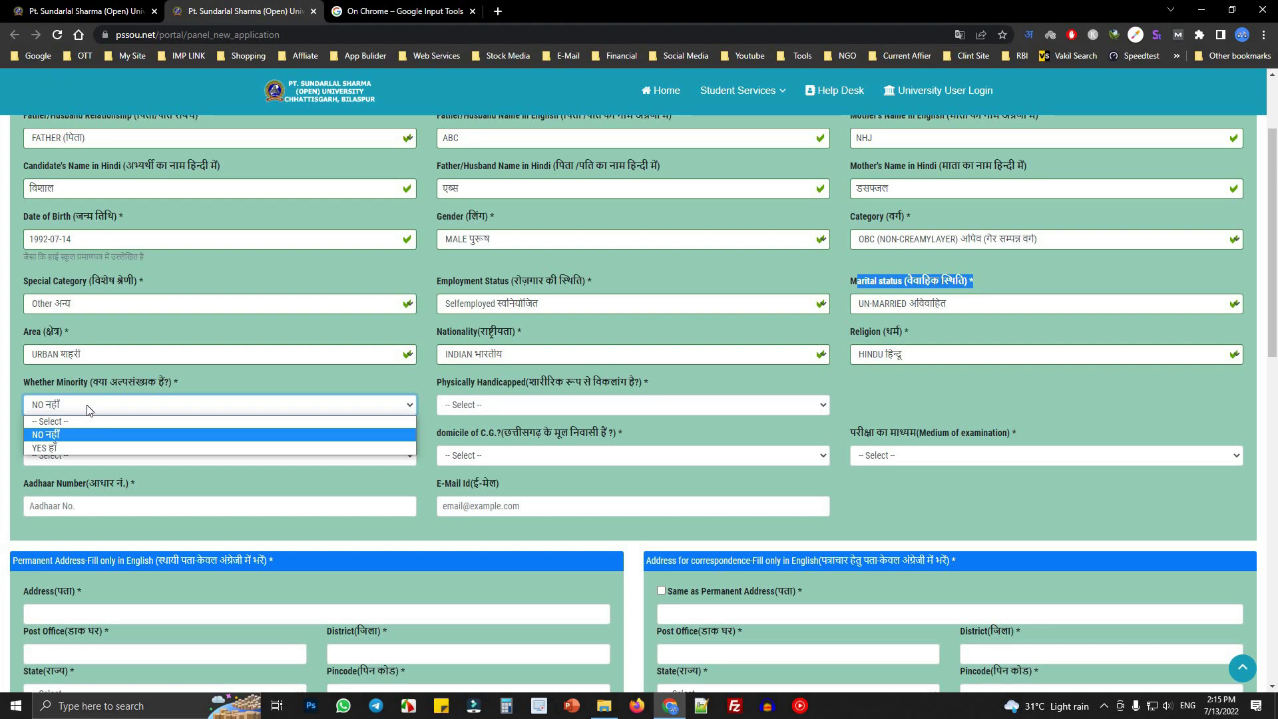
{"action": "left_click", "coordinate": [81, 408]}
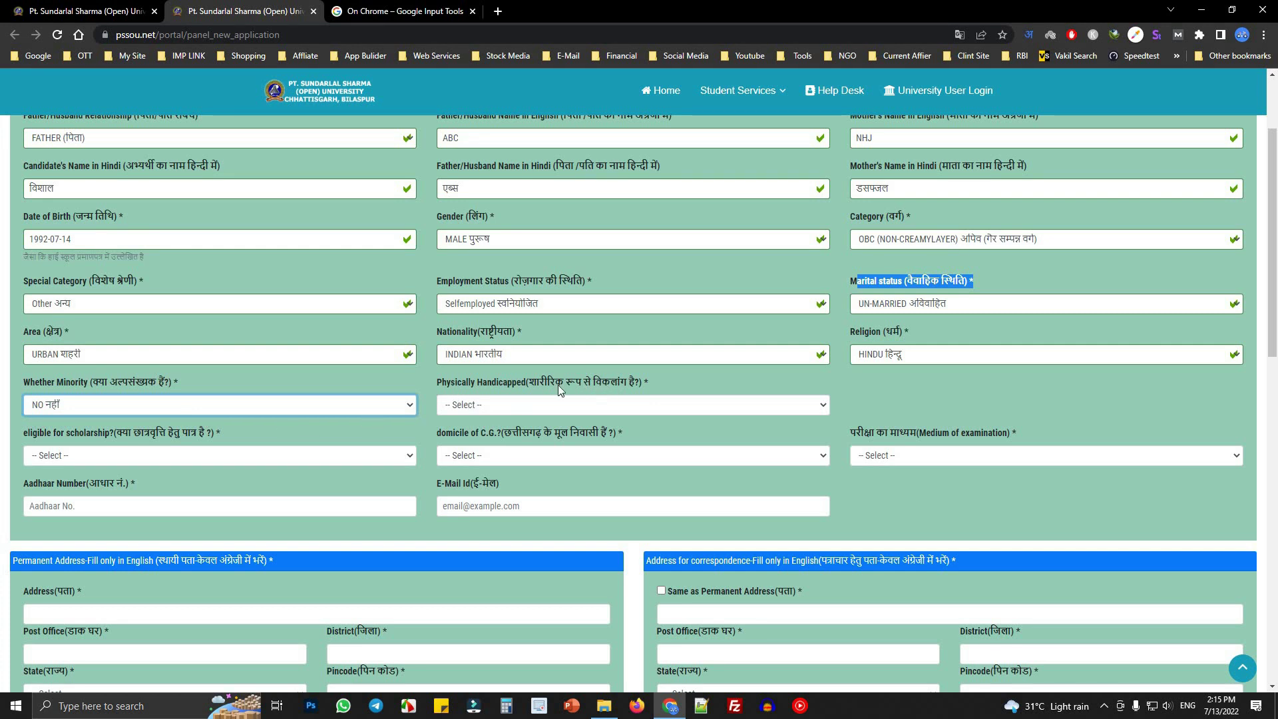
{"action": "left_click_drag", "start_coordinate": [529, 383], "coordinate": [665, 386]}
{"action": "left_click", "coordinate": [664, 412]}
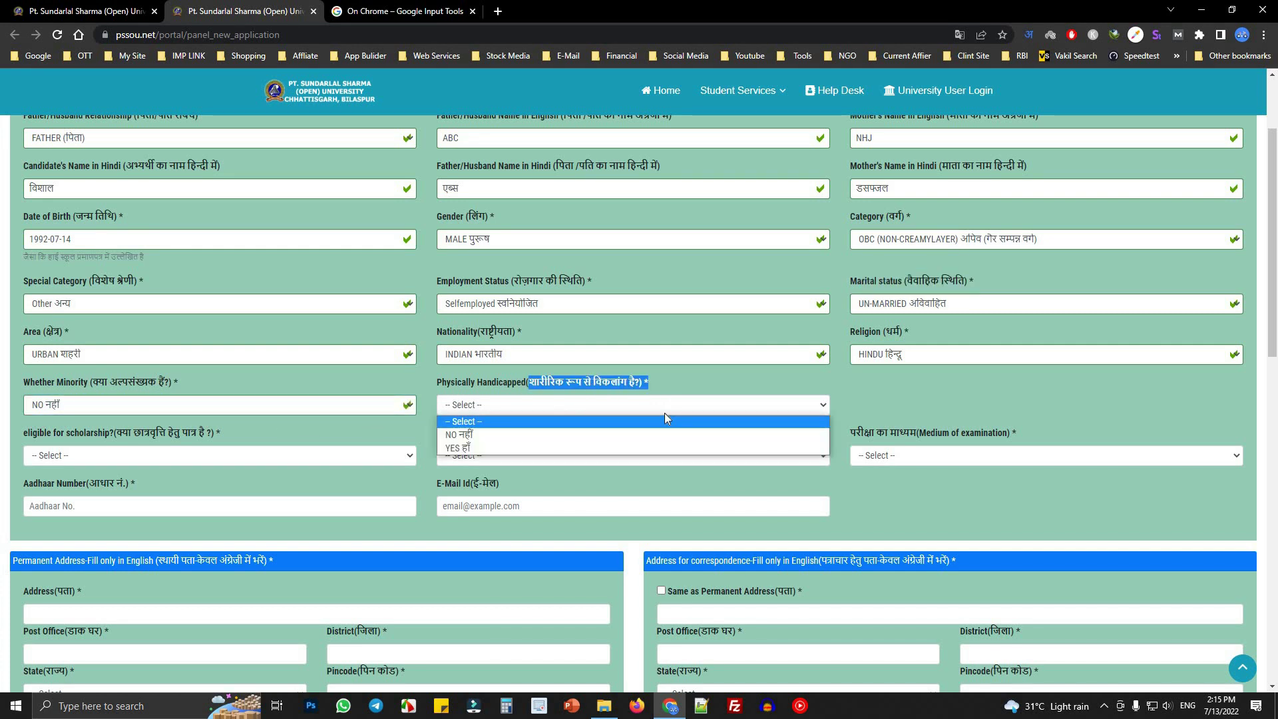
{"action": "left_click", "coordinate": [496, 436]}
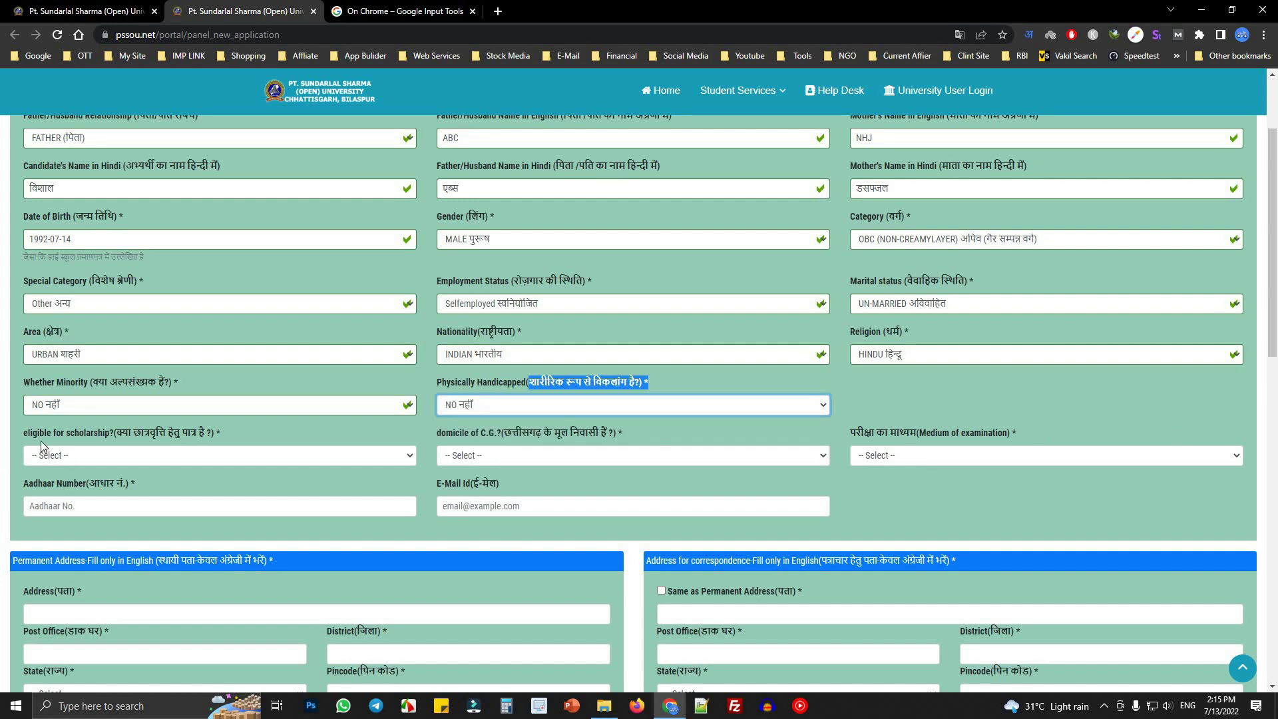
- Set scholarship eligibility to NO and domicile of C.G. to YES
{"action": "left_click_drag", "start_coordinate": [26, 437], "coordinate": [261, 433]}
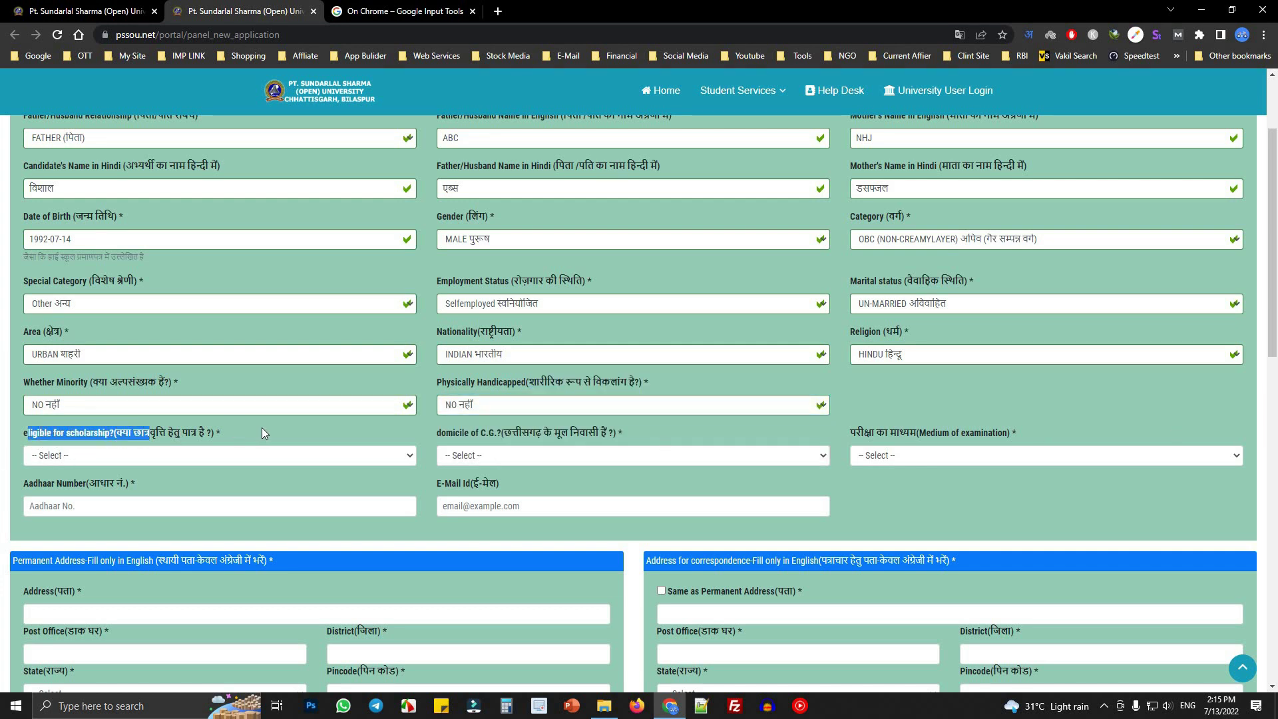
{"action": "left_click", "coordinate": [120, 456]}
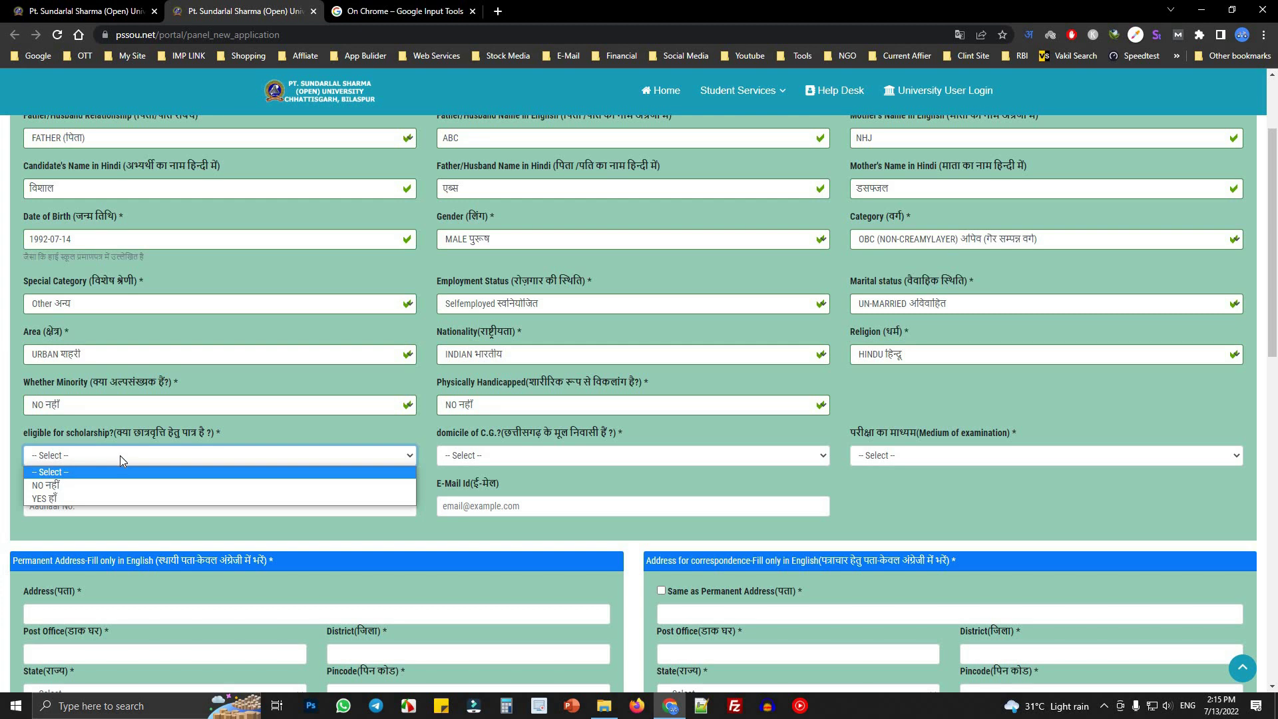
{"action": "left_click", "coordinate": [73, 486]}
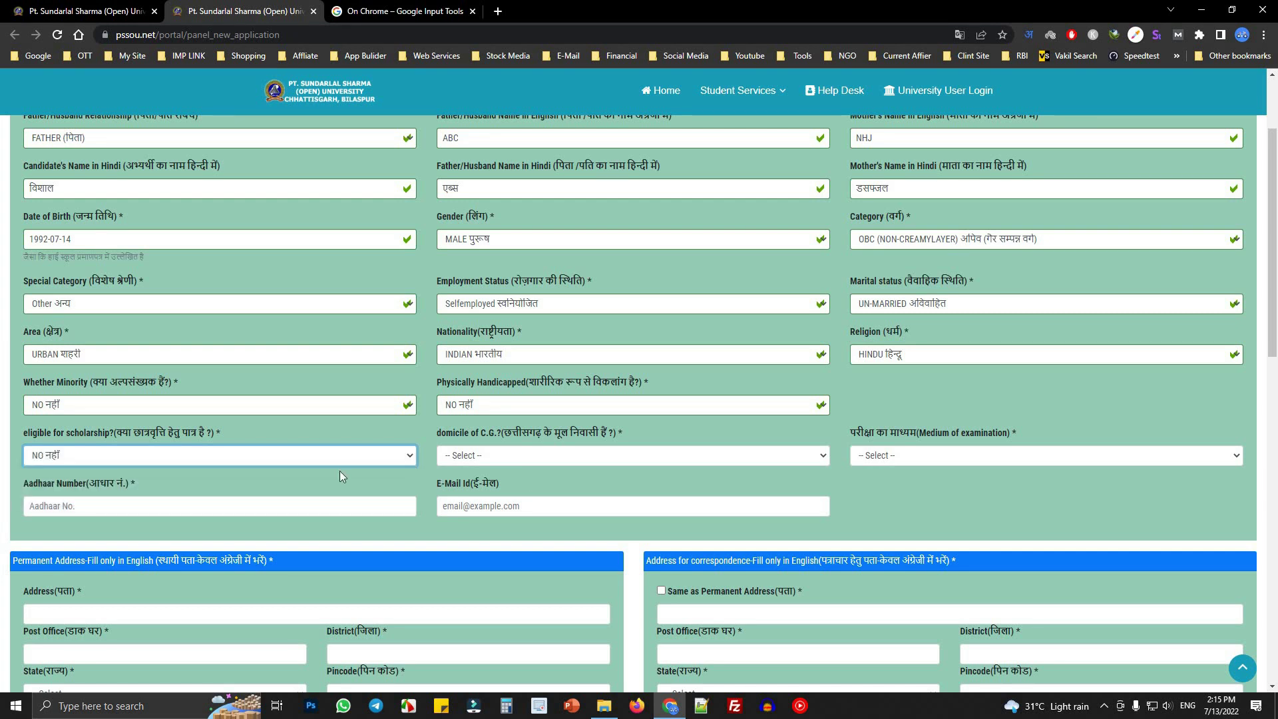
{"action": "left_click_drag", "start_coordinate": [569, 431], "coordinate": [441, 433]}
{"action": "left_click", "coordinate": [540, 457]}
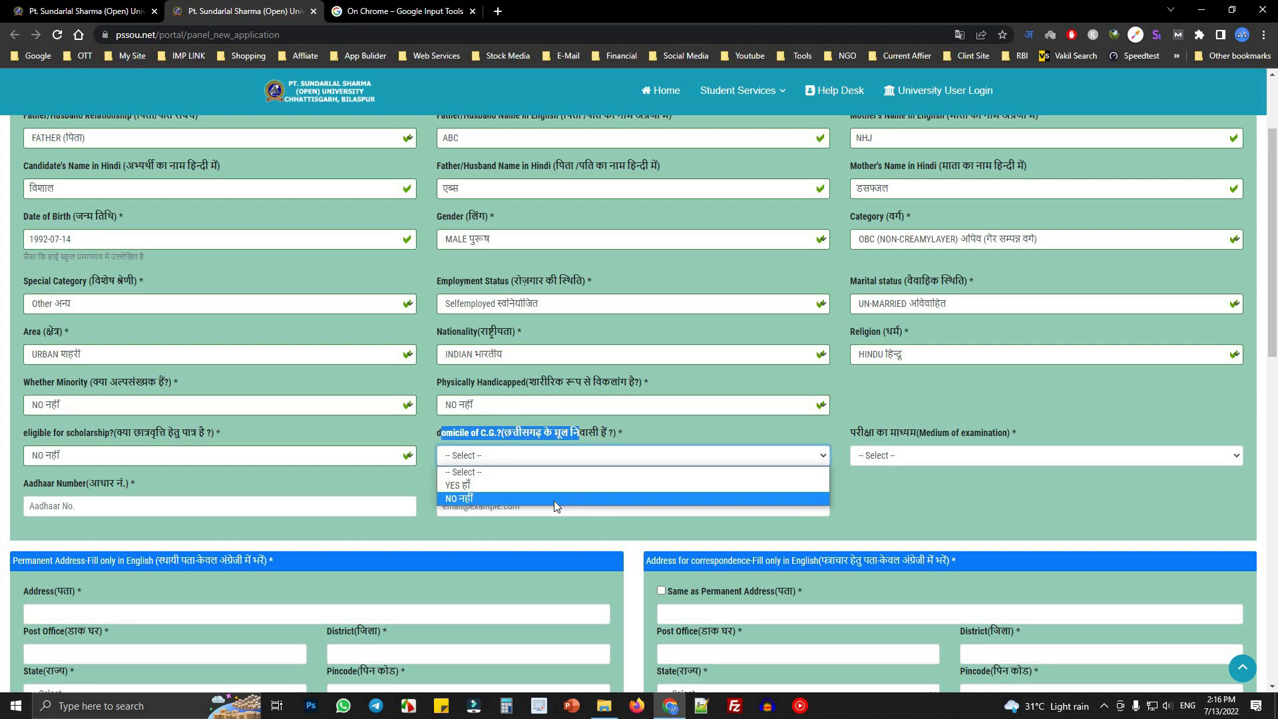
{"action": "left_click", "coordinate": [501, 485]}
- Choose Hindi as the examination medium and confirm domicile stays YES
{"action": "left_click_drag", "start_coordinate": [856, 434], "coordinate": [972, 434]}
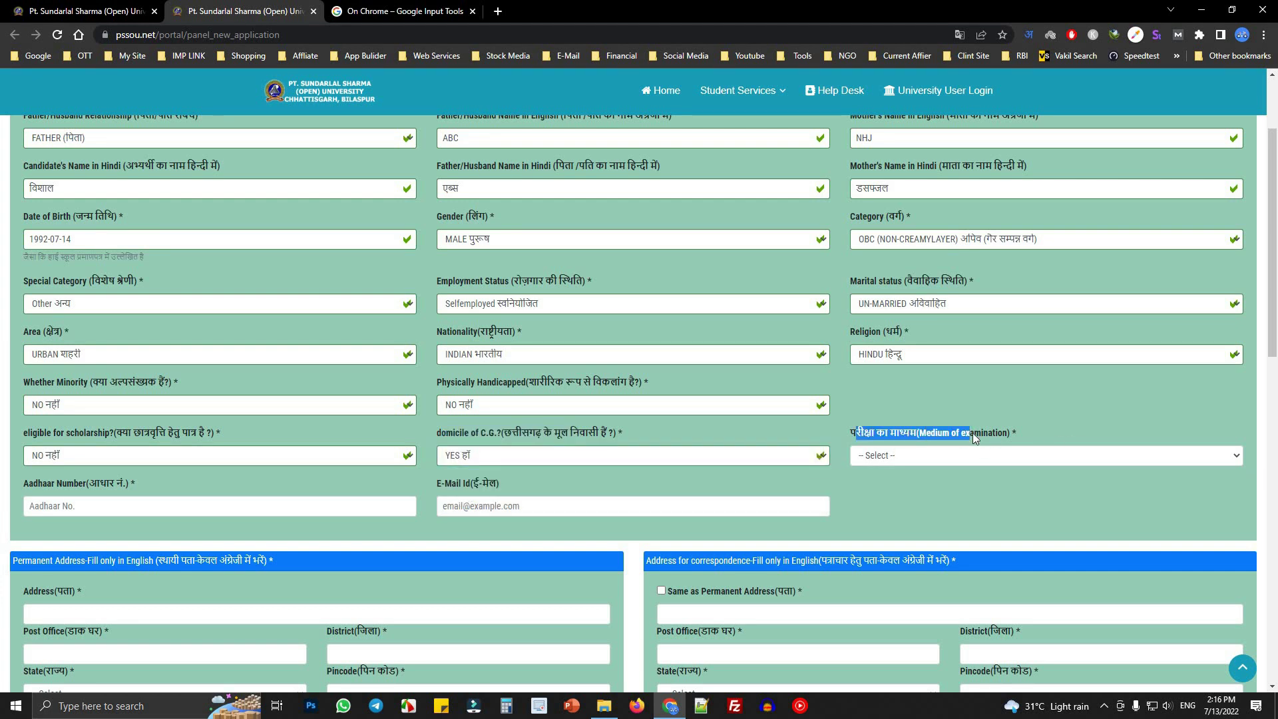
{"action": "left_click", "coordinate": [965, 456]}
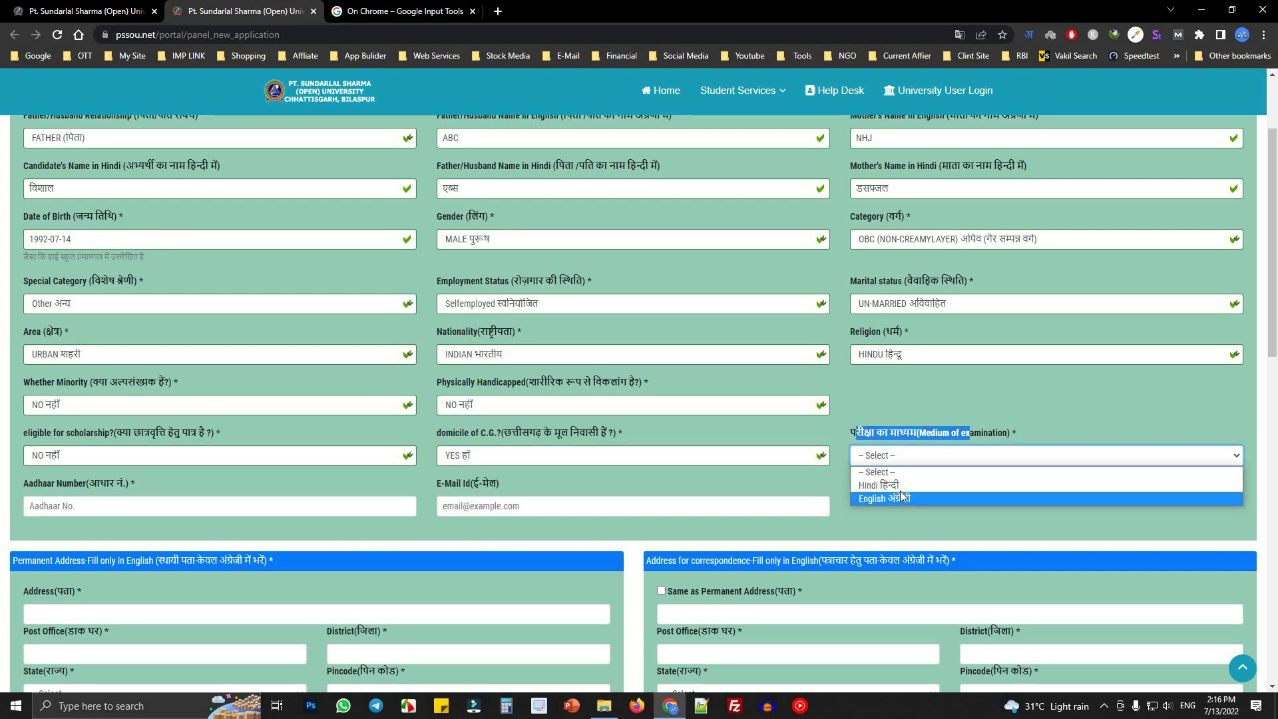
{"action": "left_click", "coordinate": [903, 493]}
{"action": "left_click_drag", "start_coordinate": [523, 434], "coordinate": [634, 436]}
{"action": "left_click", "coordinate": [633, 435]}
{"action": "left_click", "coordinate": [505, 457]}
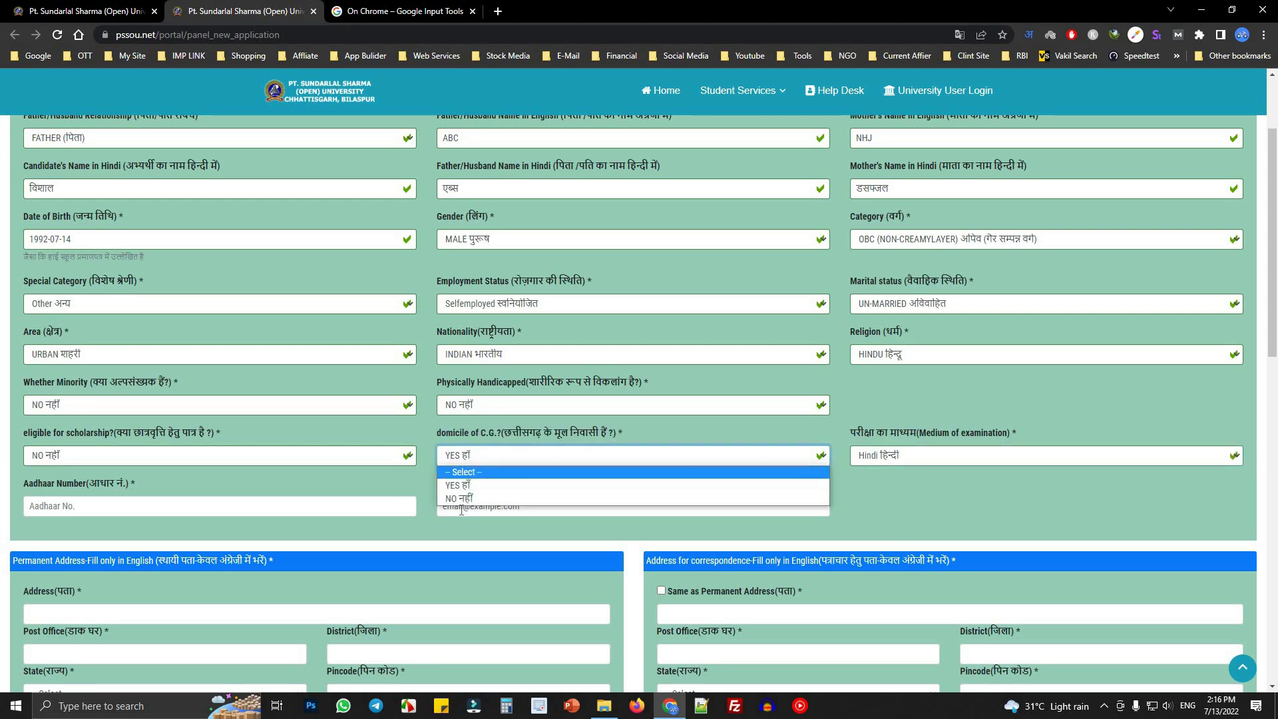
{"action": "left_click", "coordinate": [582, 458]}
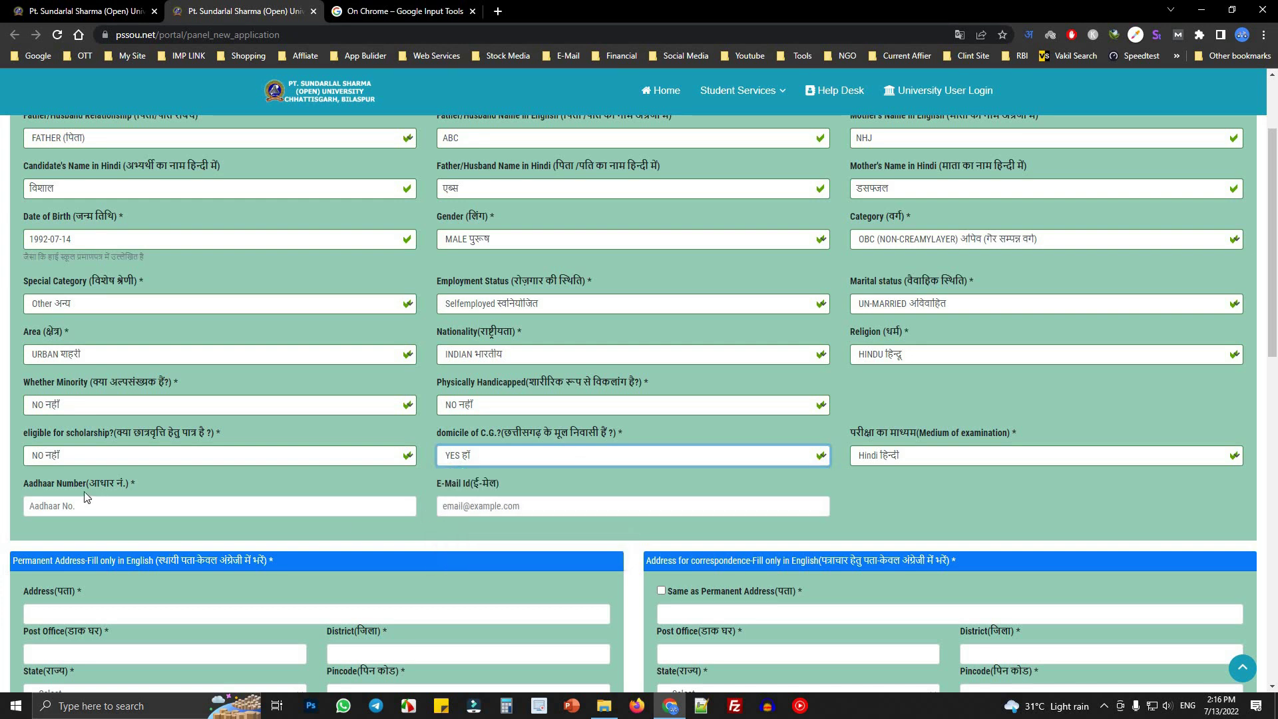
{"action": "scroll", "coordinate": [85, 496], "scroll_direction": "down", "scroll_amount": 4}
- Enter the Aadhaar number, dismissing the Hindi transliteration suggestions
{"action": "left_click", "coordinate": [46, 239]}
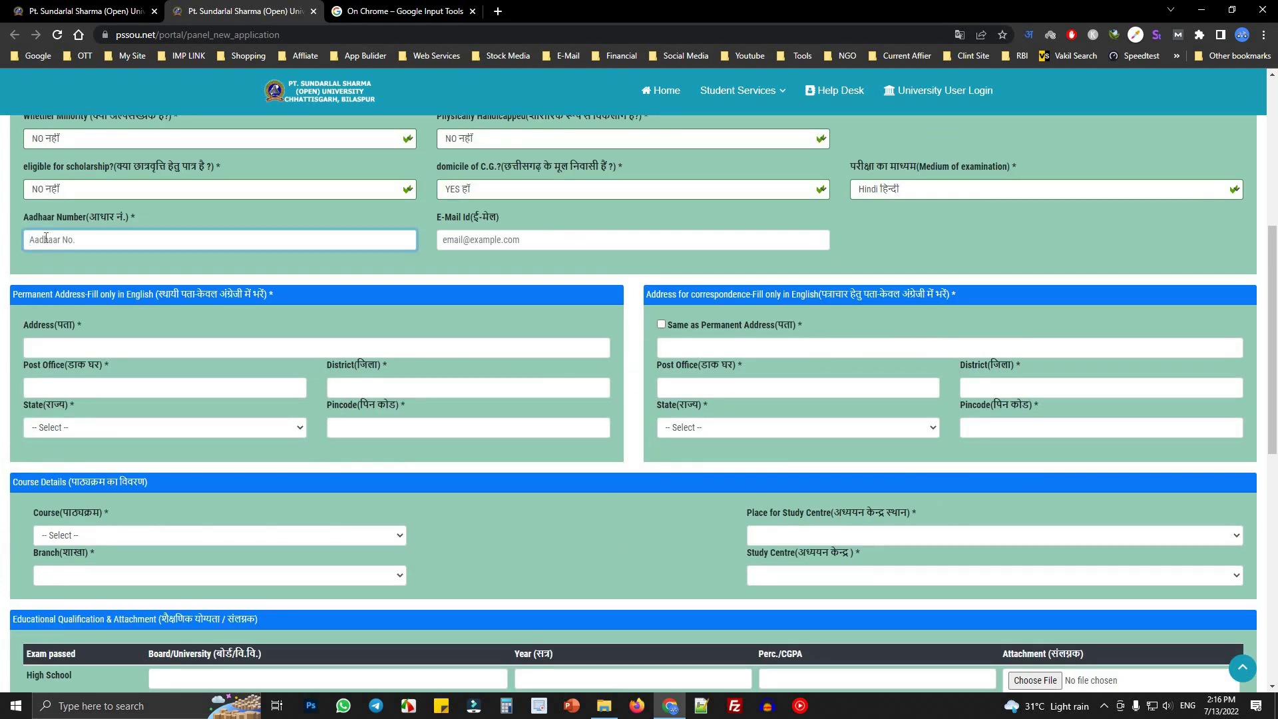
{"action": "type", "text": "1211"}
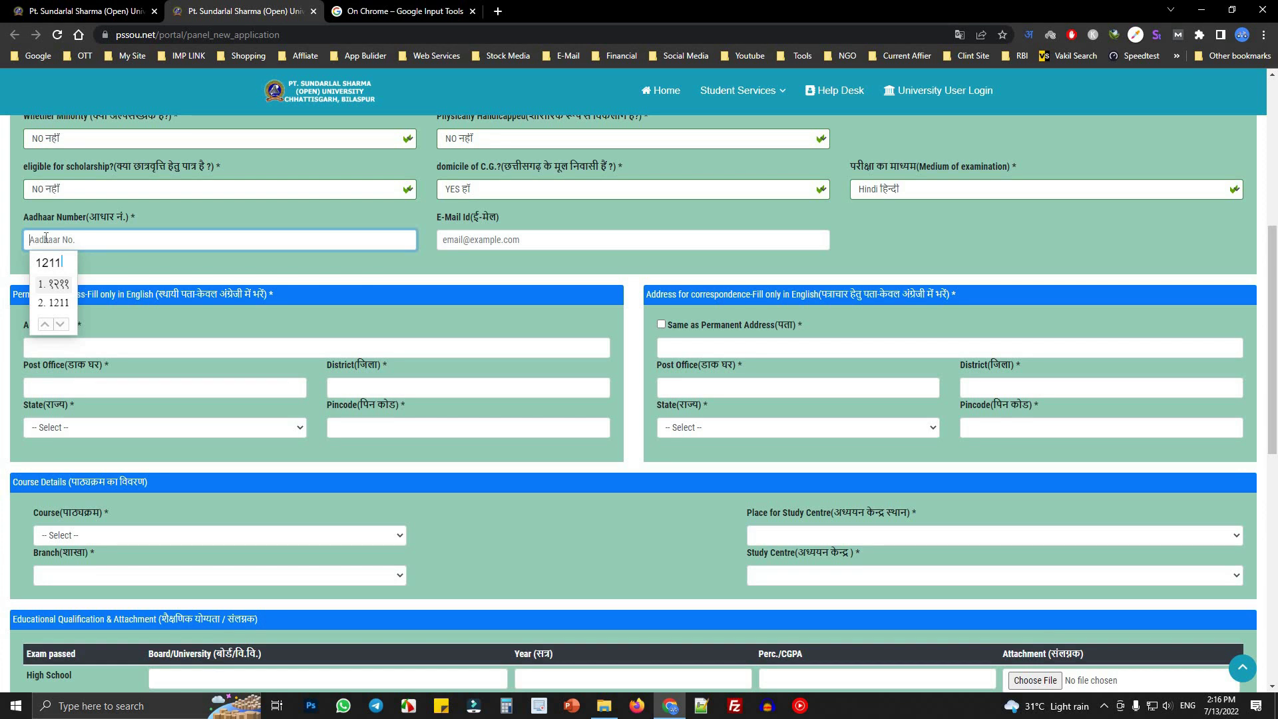
{"action": "key", "text": "Escape"}
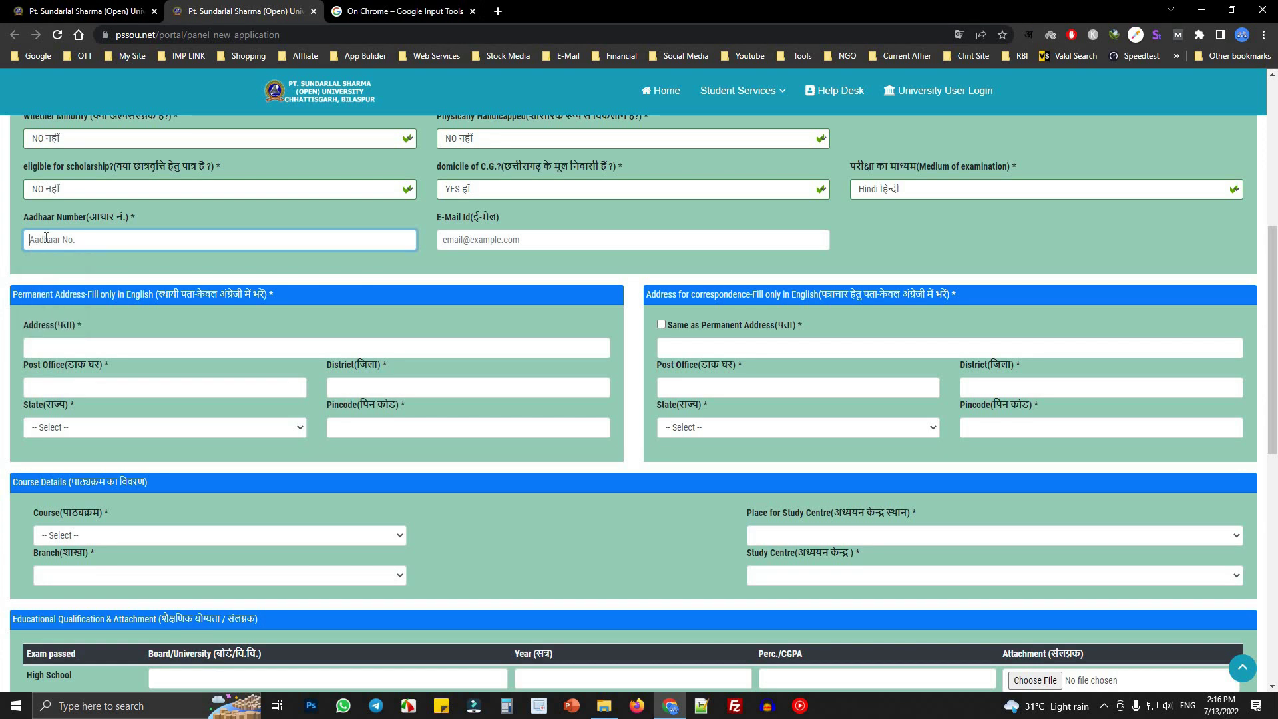
{"action": "type", "text": "123456789123"}
- Type the e-mail address into E-Mail Id and delete the stray semicolon
{"action": "left_click", "coordinate": [480, 236]}
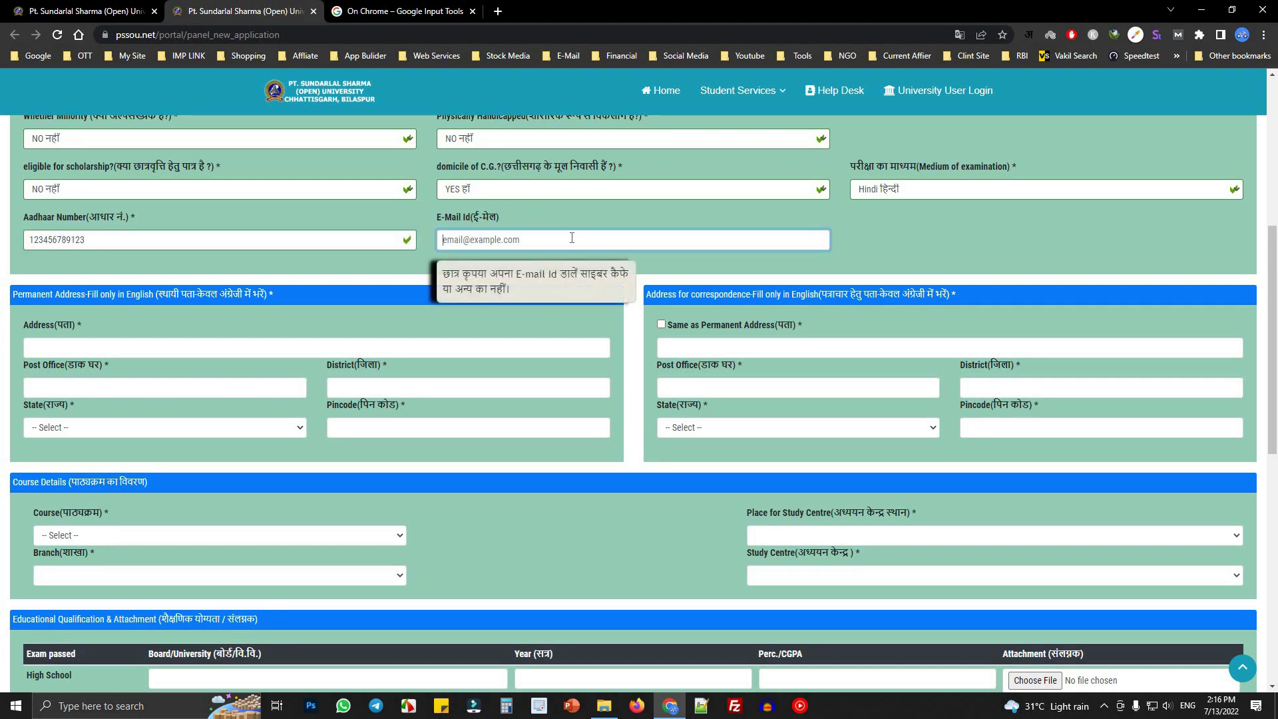
{"action": "type", "text": "fdksl;fj@"}
{"action": "type", "text": "jgkg.com"}
{"action": "left_click", "coordinate": [464, 239]}
{"action": "key", "text": "BackSpace"}
{"action": "key", "text": "BackSpace"}
{"action": "scroll", "coordinate": [619, 313], "scroll_direction": "up", "scroll_amount": 3}
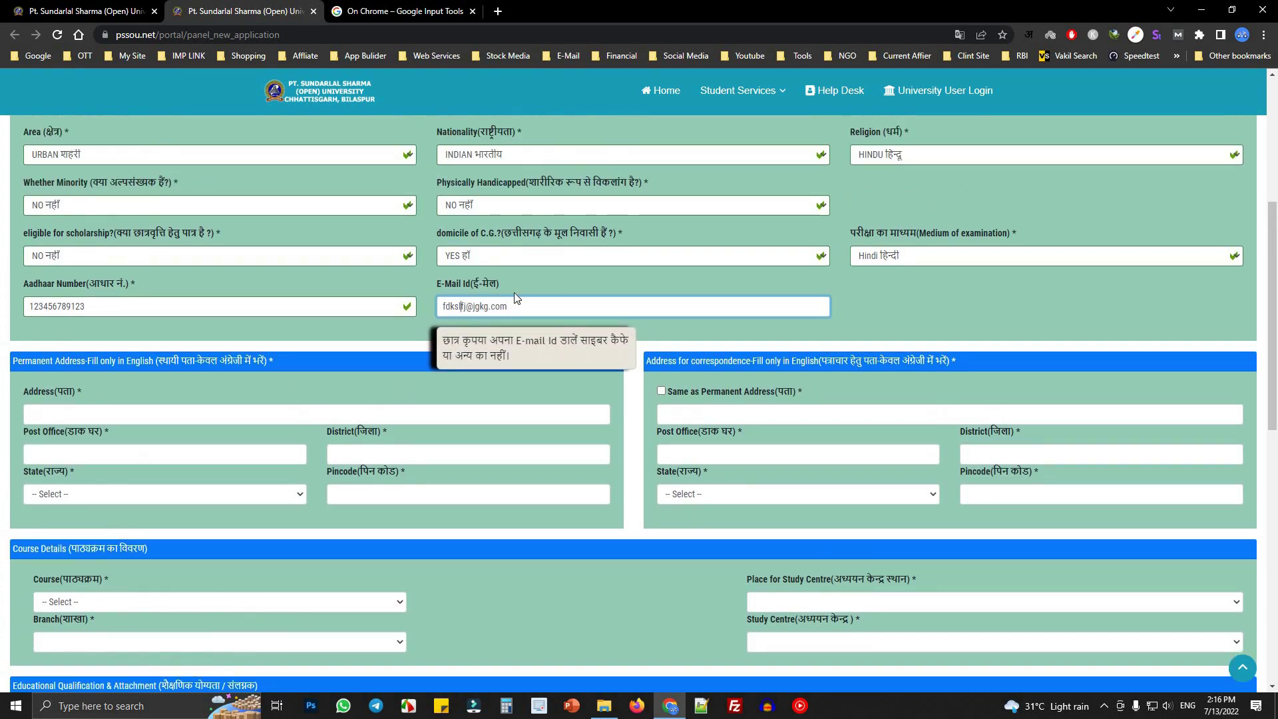
{"action": "scroll", "coordinate": [705, 517], "scroll_direction": "up", "scroll_amount": 1}
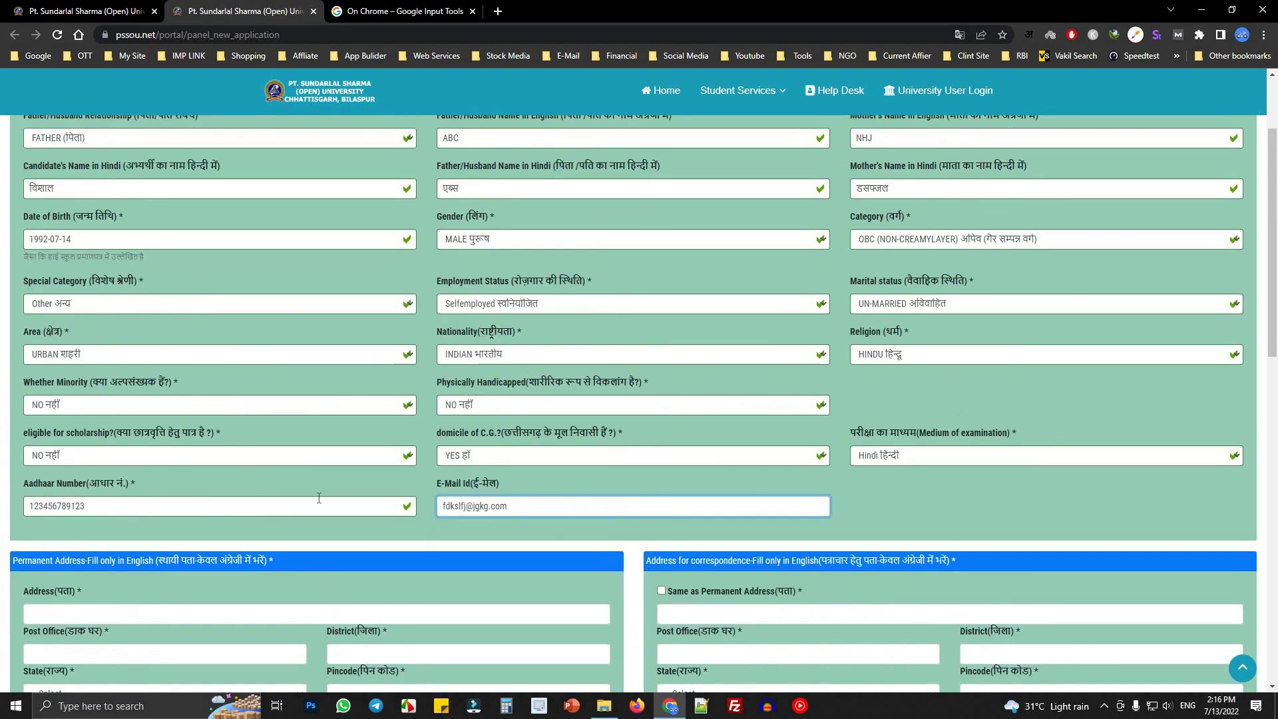
{"action": "double_click", "coordinate": [221, 432]}
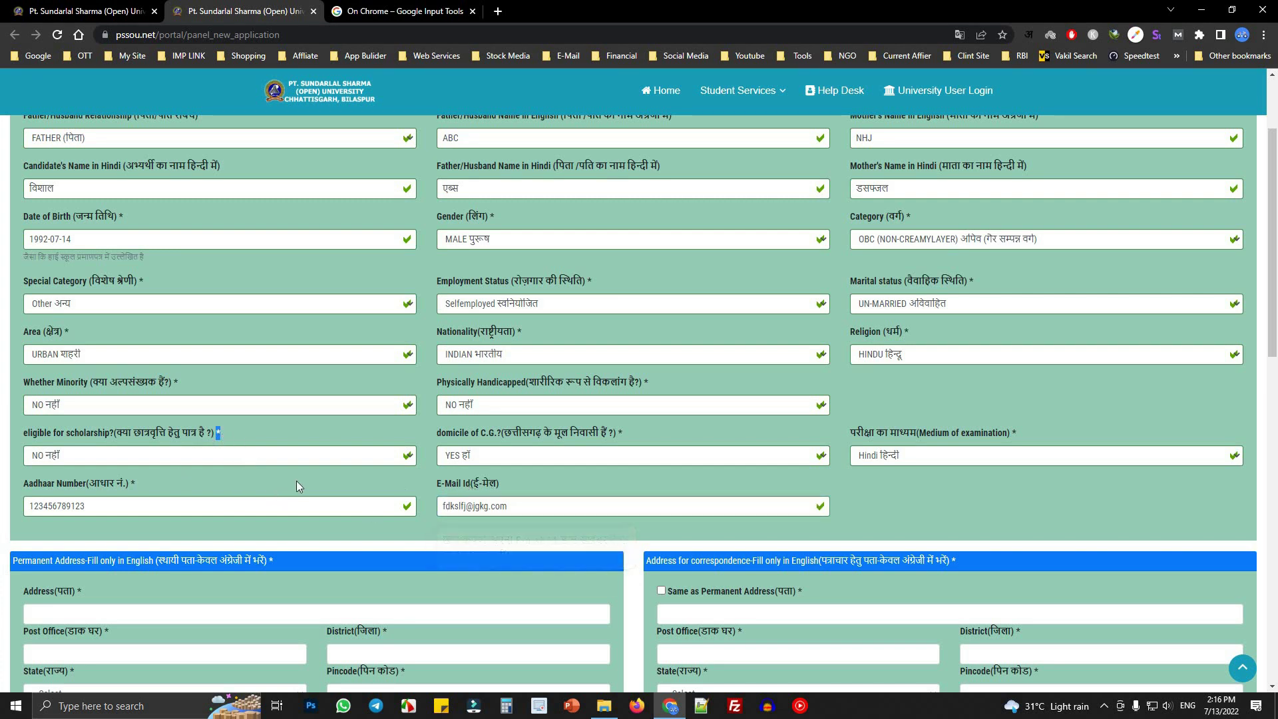
- Review the required markers on the scholarship, Aadhaar and E-Mail Id labels
{"action": "scroll", "coordinate": [213, 480], "scroll_direction": "down", "scroll_amount": 1}
{"action": "left_click", "coordinate": [130, 418]}
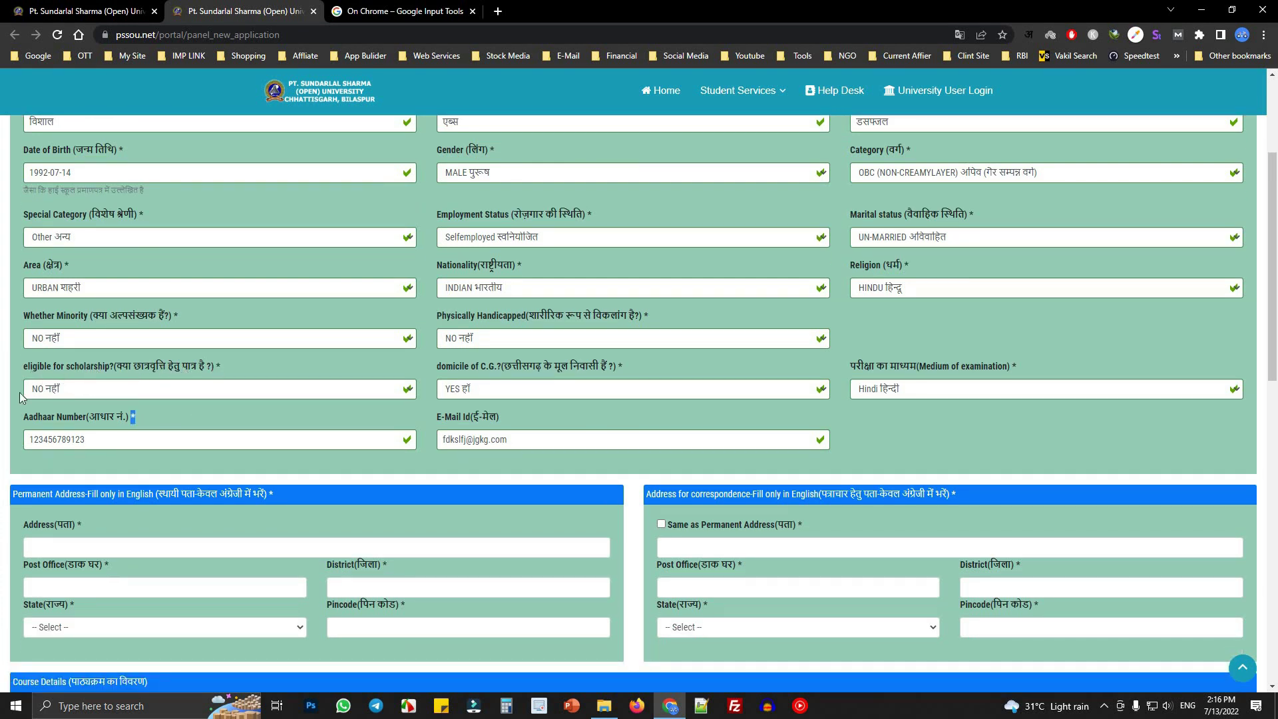
{"action": "left_click_drag", "start_coordinate": [216, 366], "coordinate": [252, 368]}
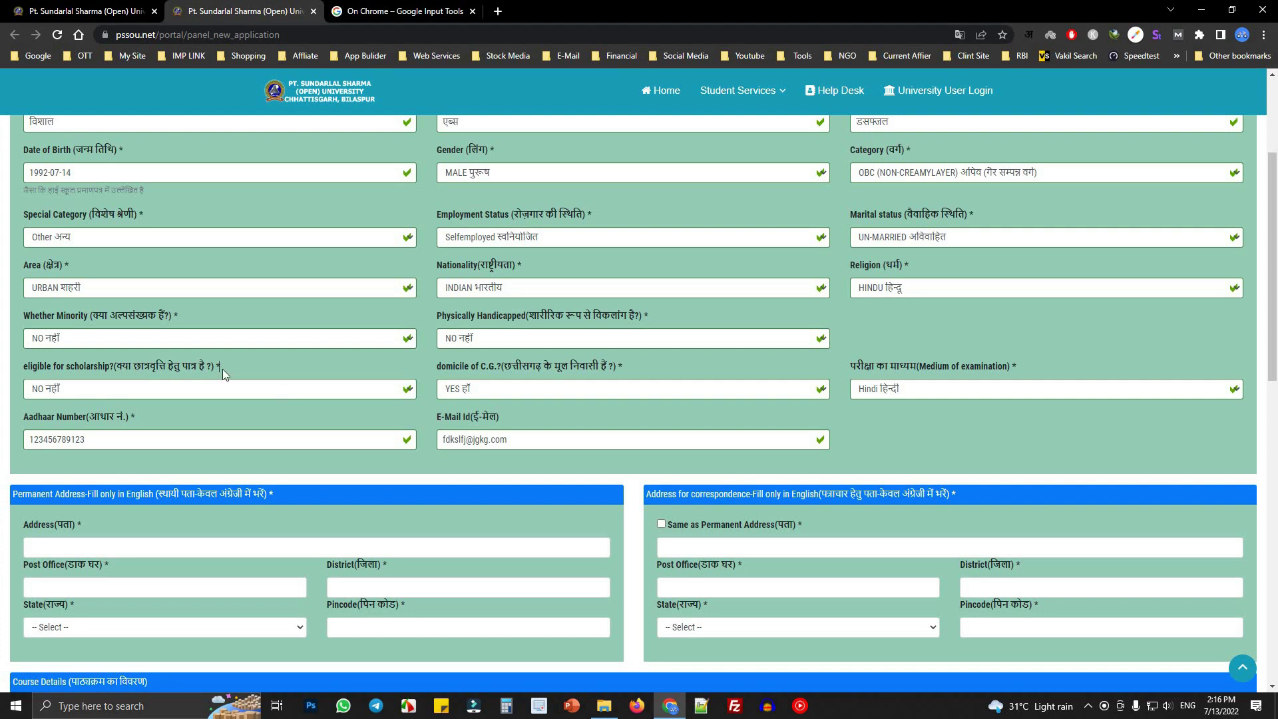
{"action": "left_click_drag", "start_coordinate": [129, 417], "coordinate": [369, 414]}
{"action": "left_click", "coordinate": [505, 415]}
{"action": "left_click_drag", "start_coordinate": [434, 418], "coordinate": [537, 416]}
{"action": "left_click", "coordinate": [490, 421]}
- Fill address Ambikapur, post office Ambikapur, district Surguja, state C.G., pincode 497001
{"action": "scroll", "coordinate": [150, 430], "scroll_direction": "down", "scroll_amount": 4}
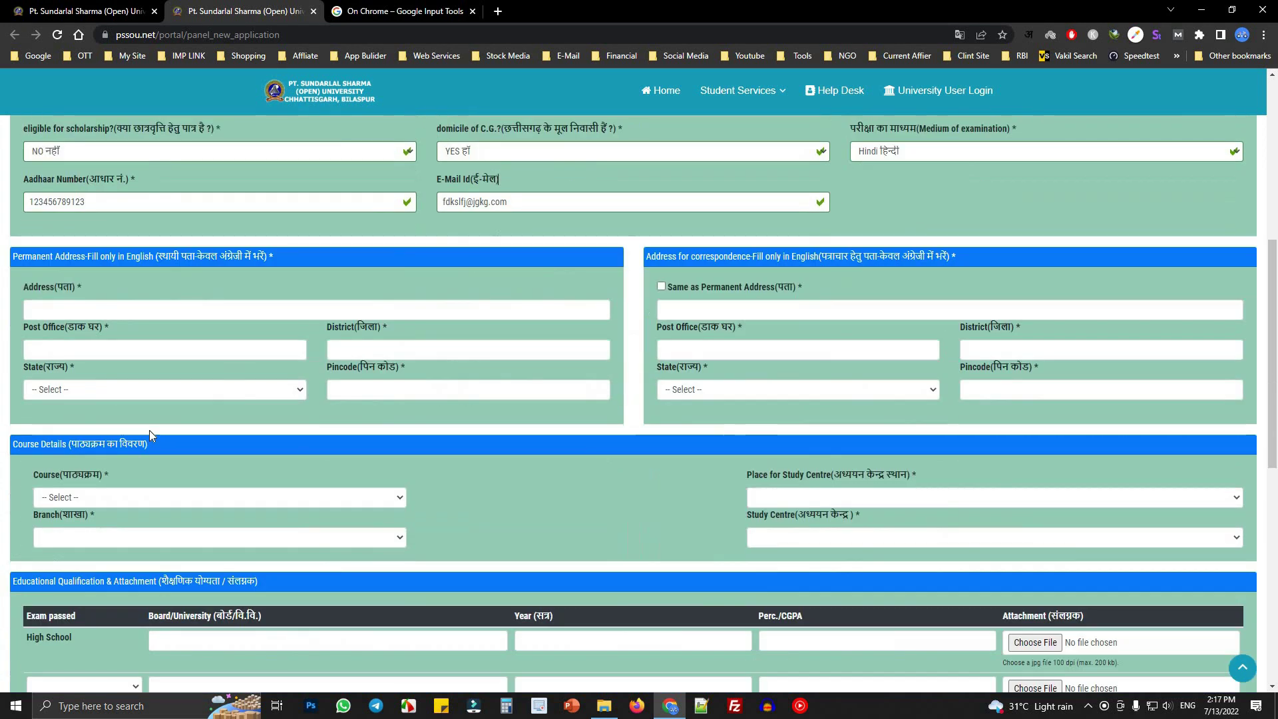
{"action": "left_click", "coordinate": [122, 274]}
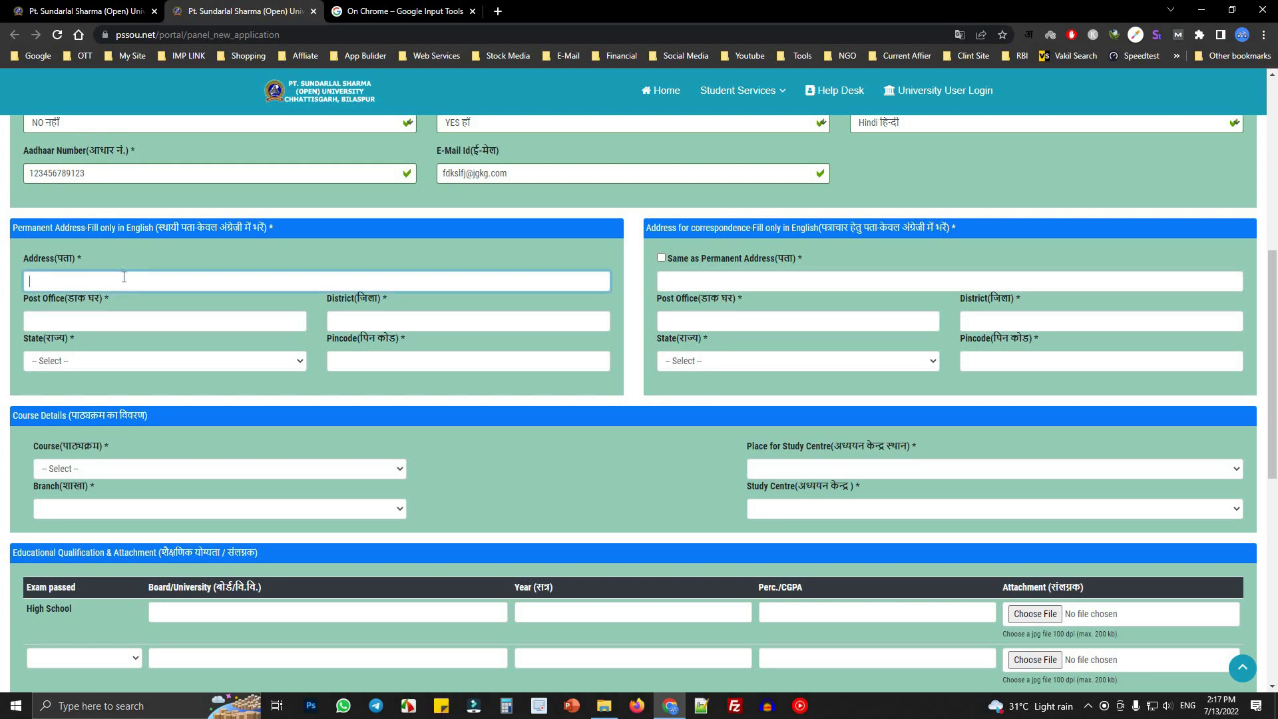
{"action": "type", "text": "Ambikapur"}
{"action": "key", "text": "Tab"}
{"action": "type", "text": "Ambikapur"}
{"action": "key", "text": "Tab"}
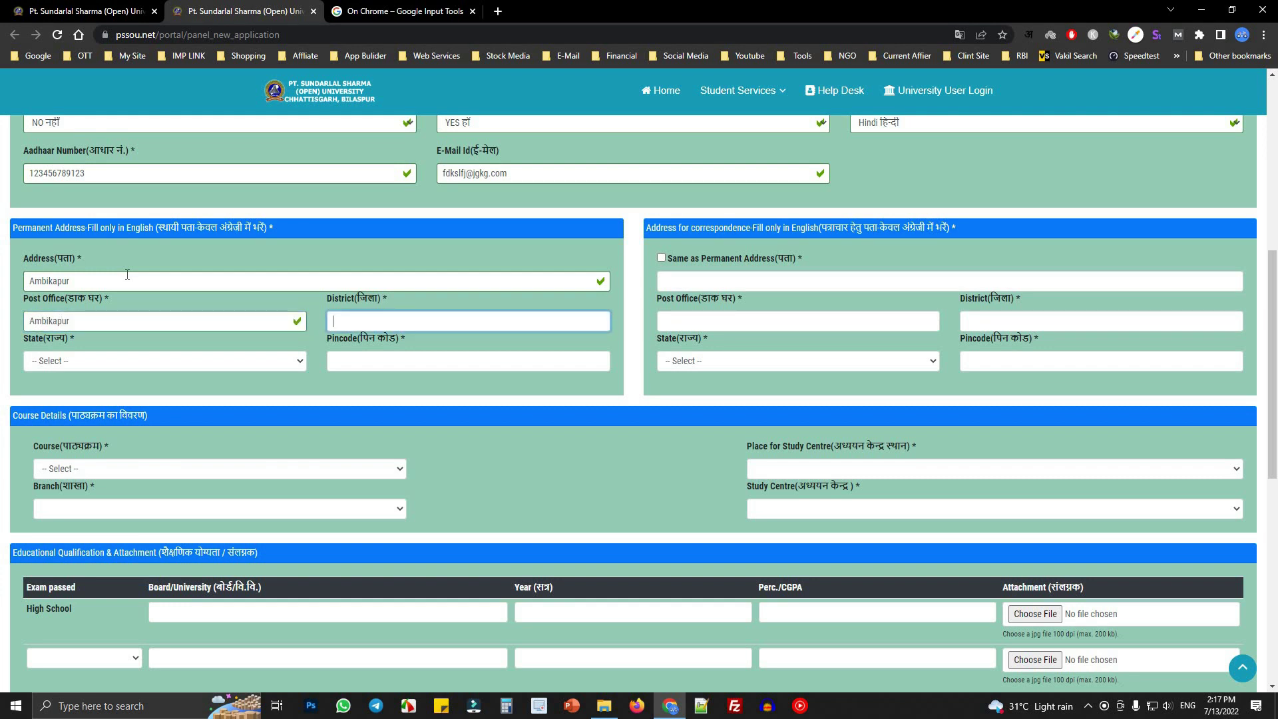
{"action": "type", "text": "Surguja"}
{"action": "key", "text": "Tab"}
{"action": "key", "text": "c"}
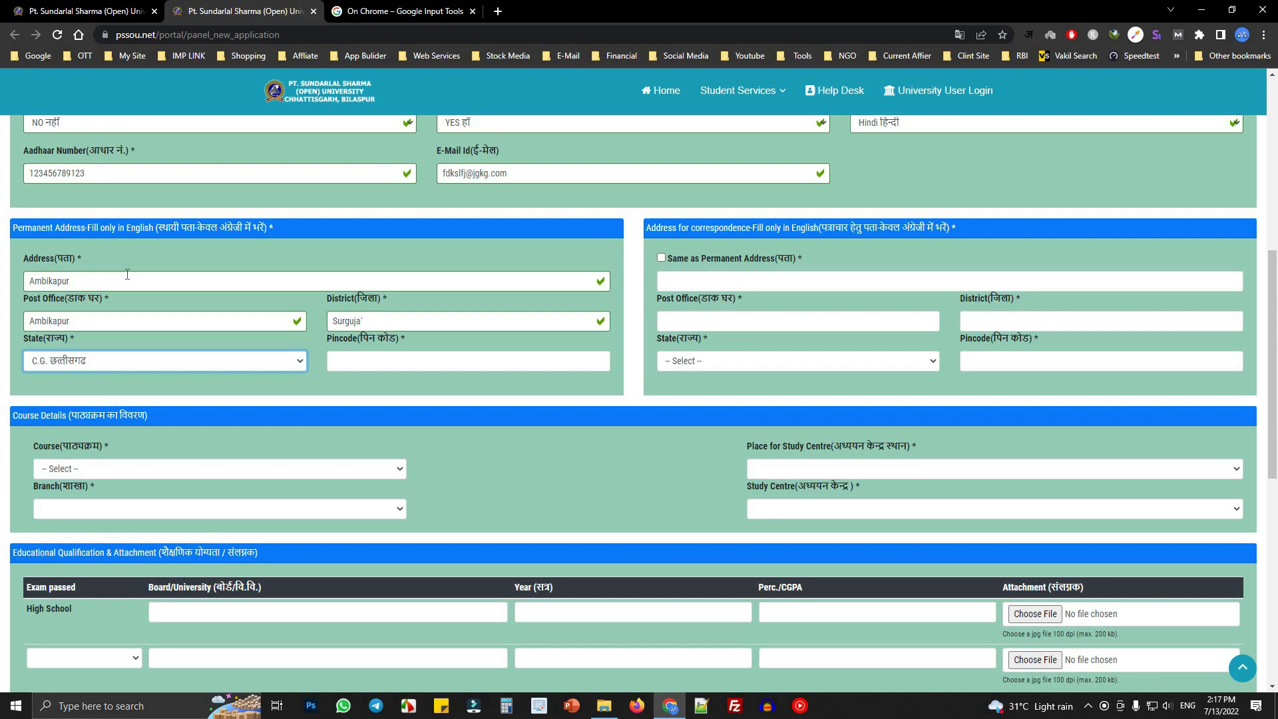
{"action": "key", "text": "Tab"}
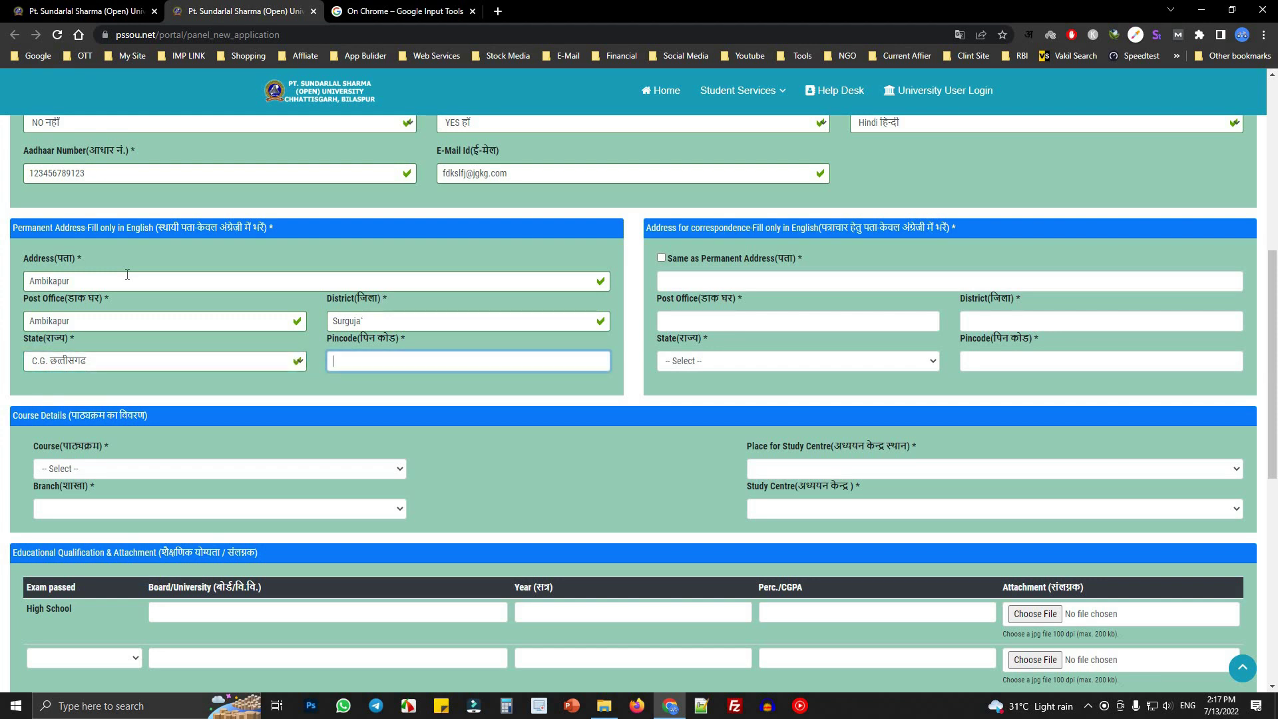
{"action": "type", "text": "497001"}
{"action": "key", "text": "Tab"}
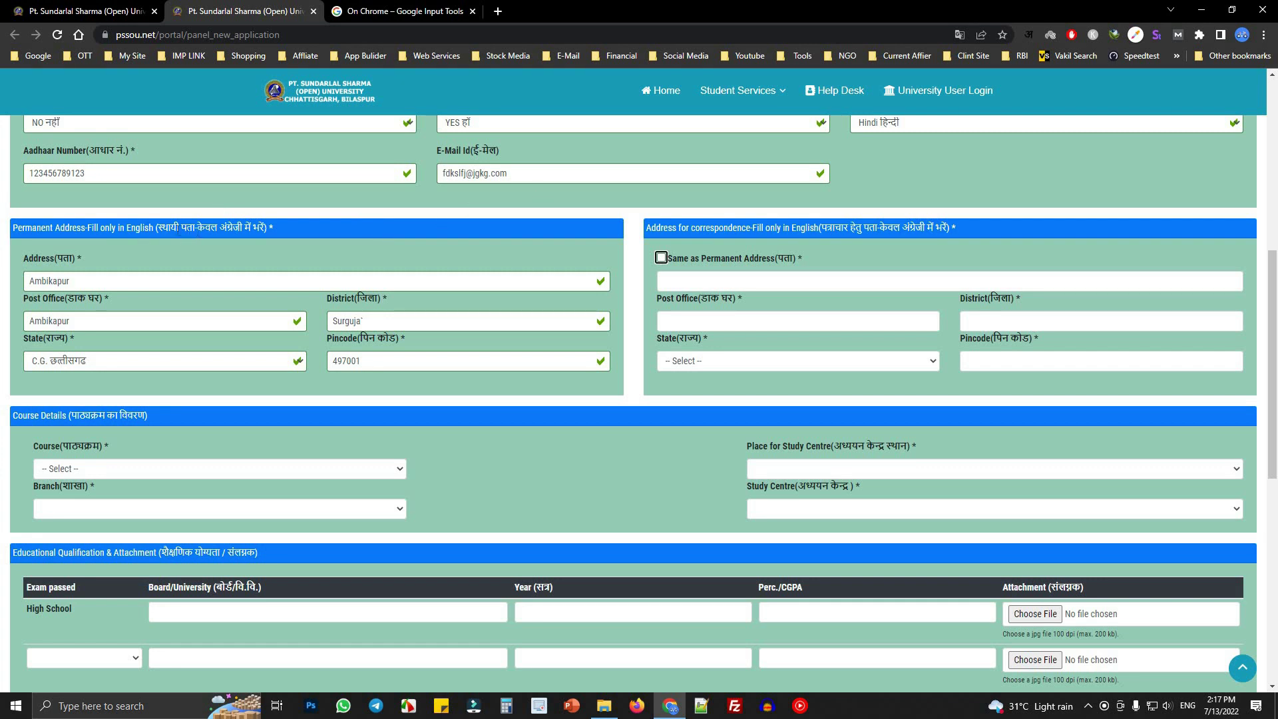
- Tick Same as Permanent Address to copy it into the correspondence address
{"action": "left_click", "coordinate": [151, 228]}
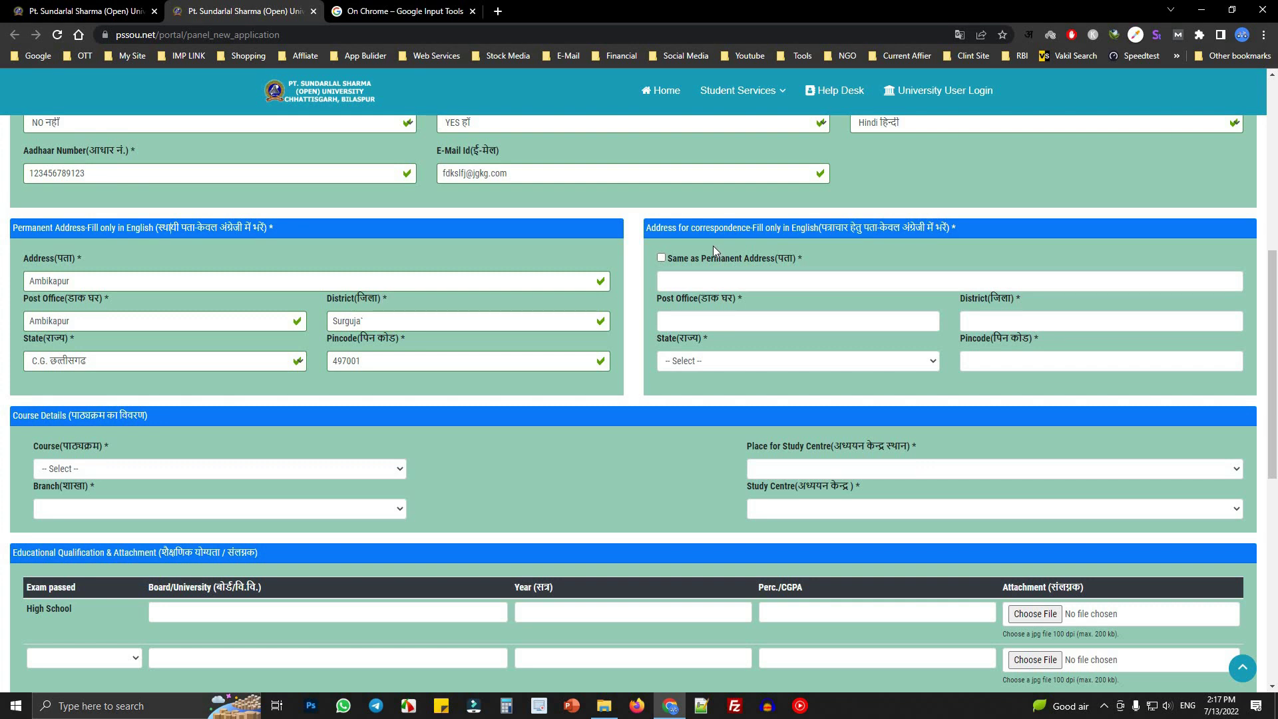
{"action": "left_click", "coordinate": [662, 259]}
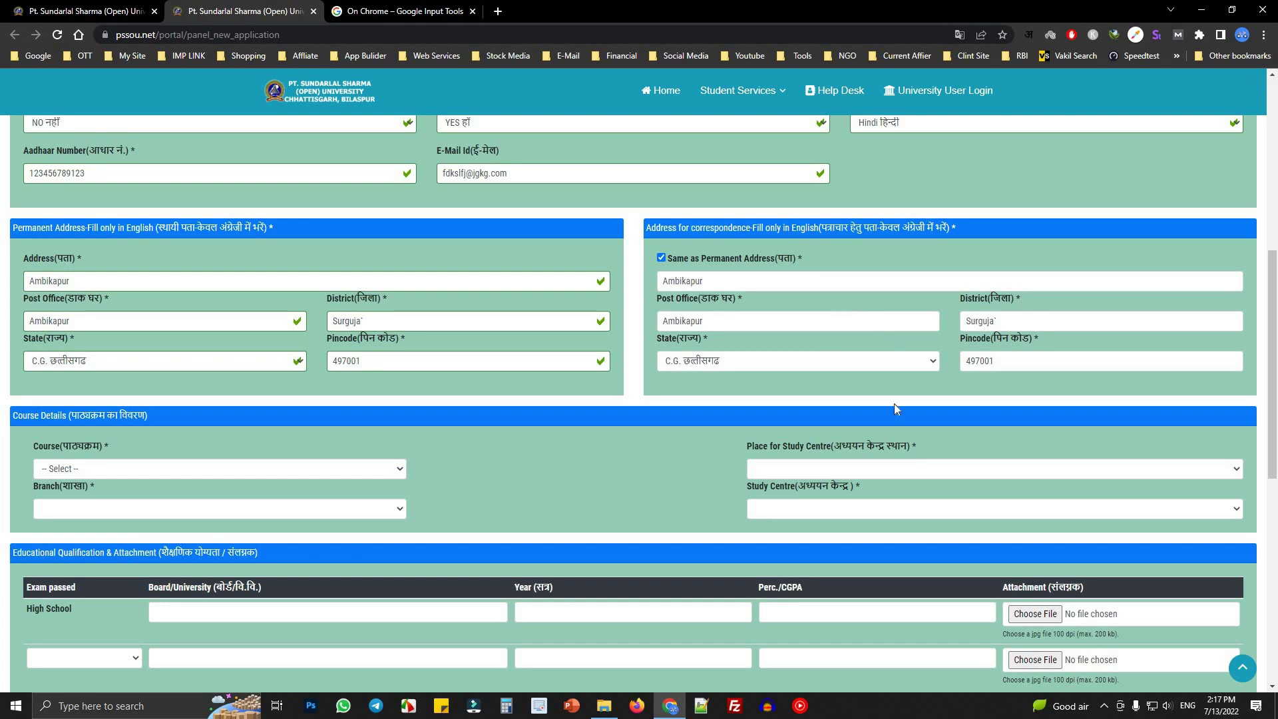
{"action": "scroll", "coordinate": [217, 374], "scroll_direction": "down", "scroll_amount": 2}
{"action": "scroll", "coordinate": [713, 234], "scroll_direction": "up", "scroll_amount": 2}
{"action": "left_click_drag", "start_coordinate": [682, 301], "coordinate": [748, 302]}
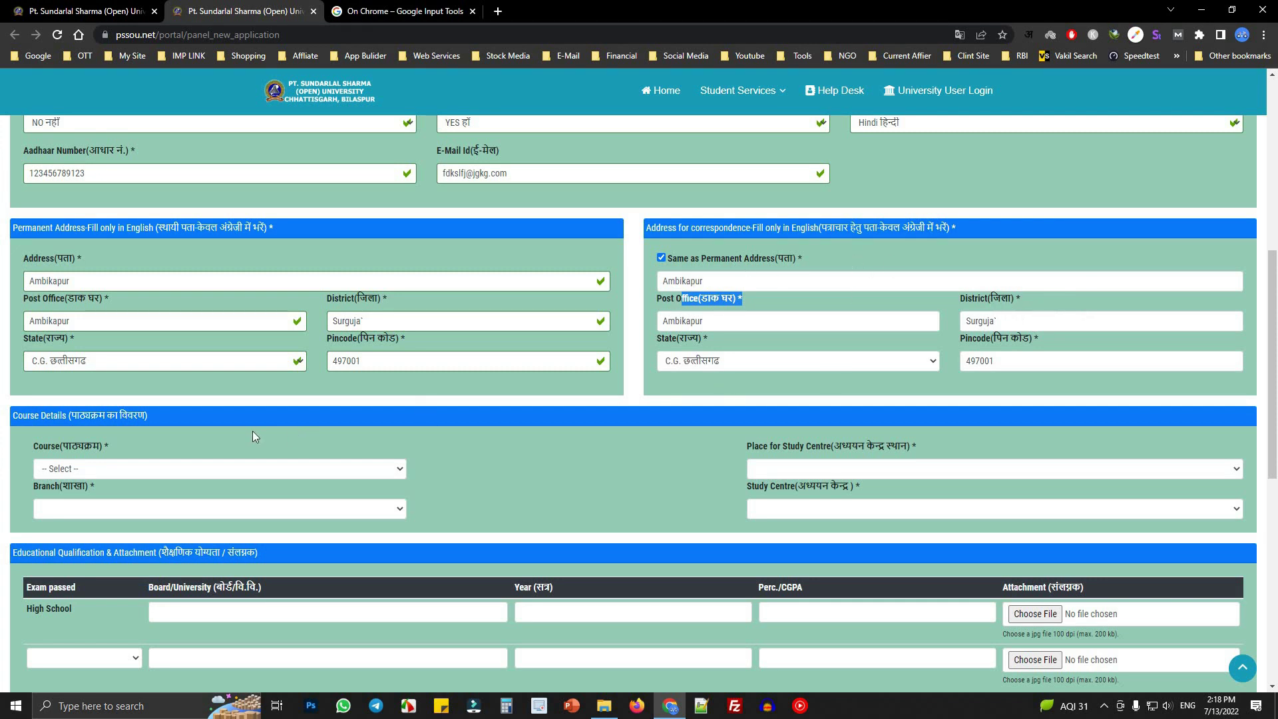
{"action": "scroll", "coordinate": [253, 433], "scroll_direction": "down", "scroll_amount": 1}
- Choose BACHELOR OF ARTS as the course and keep branch -- NA --
{"action": "left_click", "coordinate": [23, 353]}
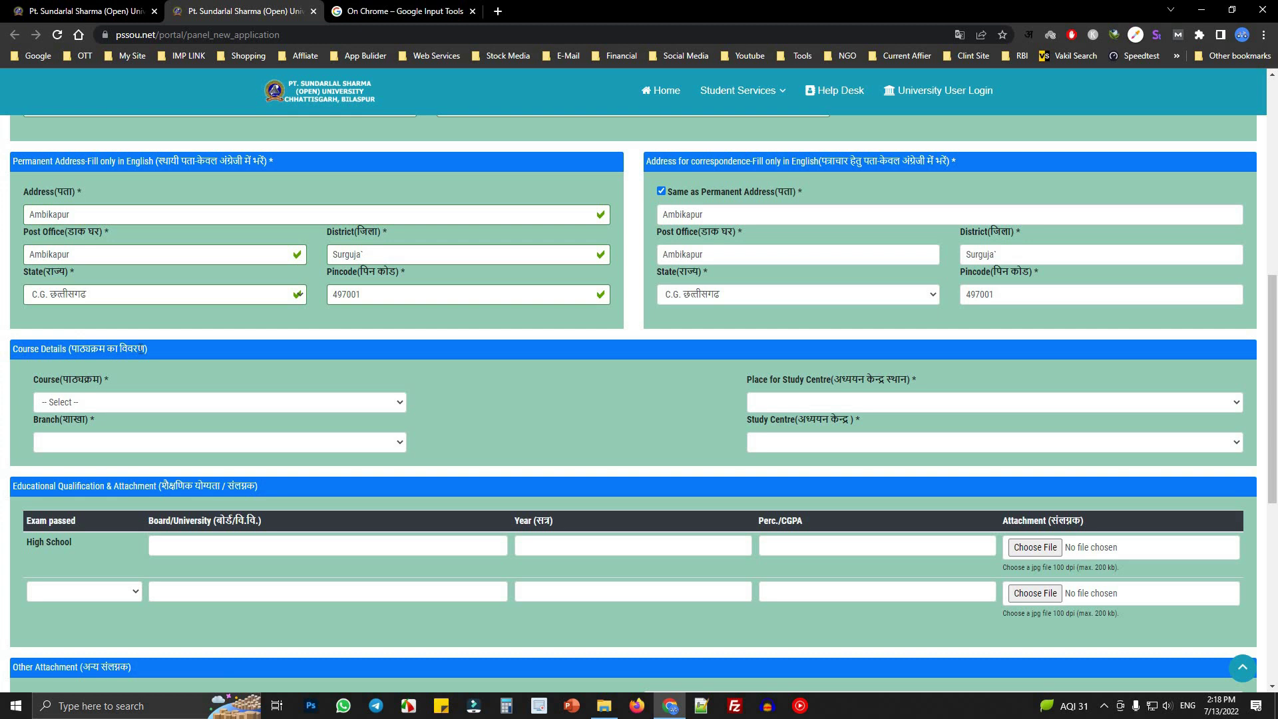
{"action": "left_click", "coordinate": [117, 405]}
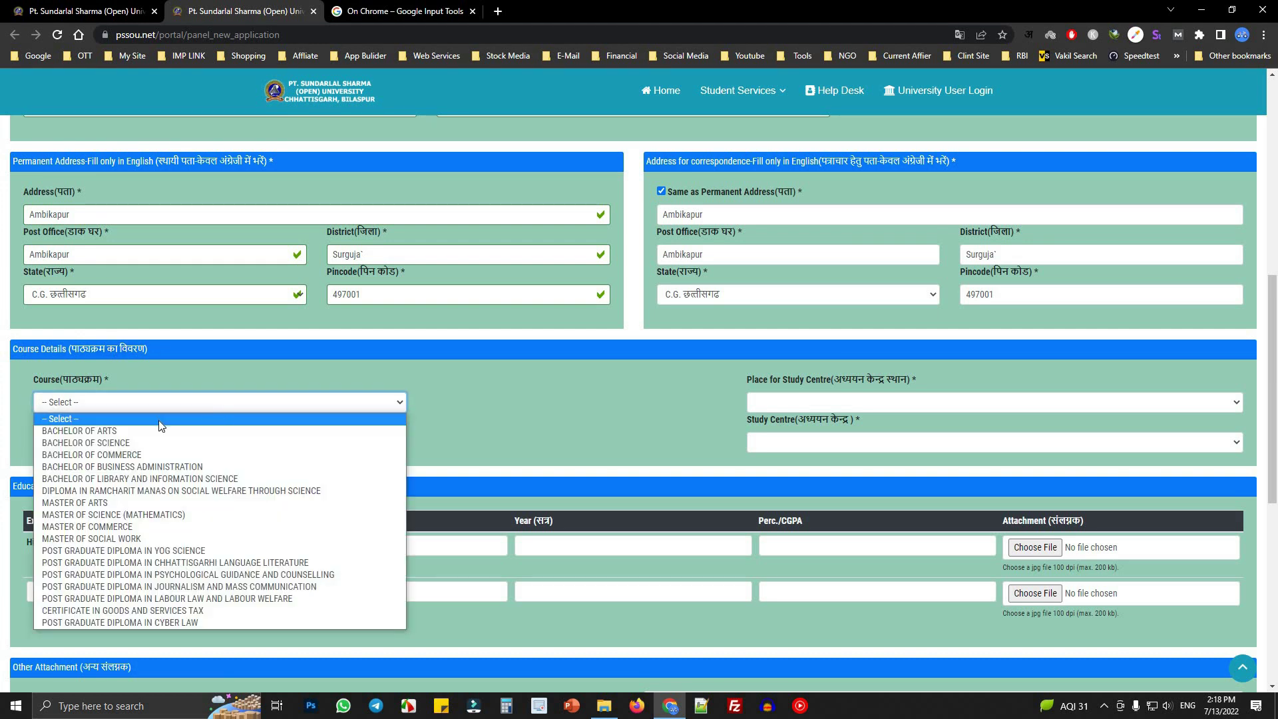
{"action": "left_click", "coordinate": [129, 431]}
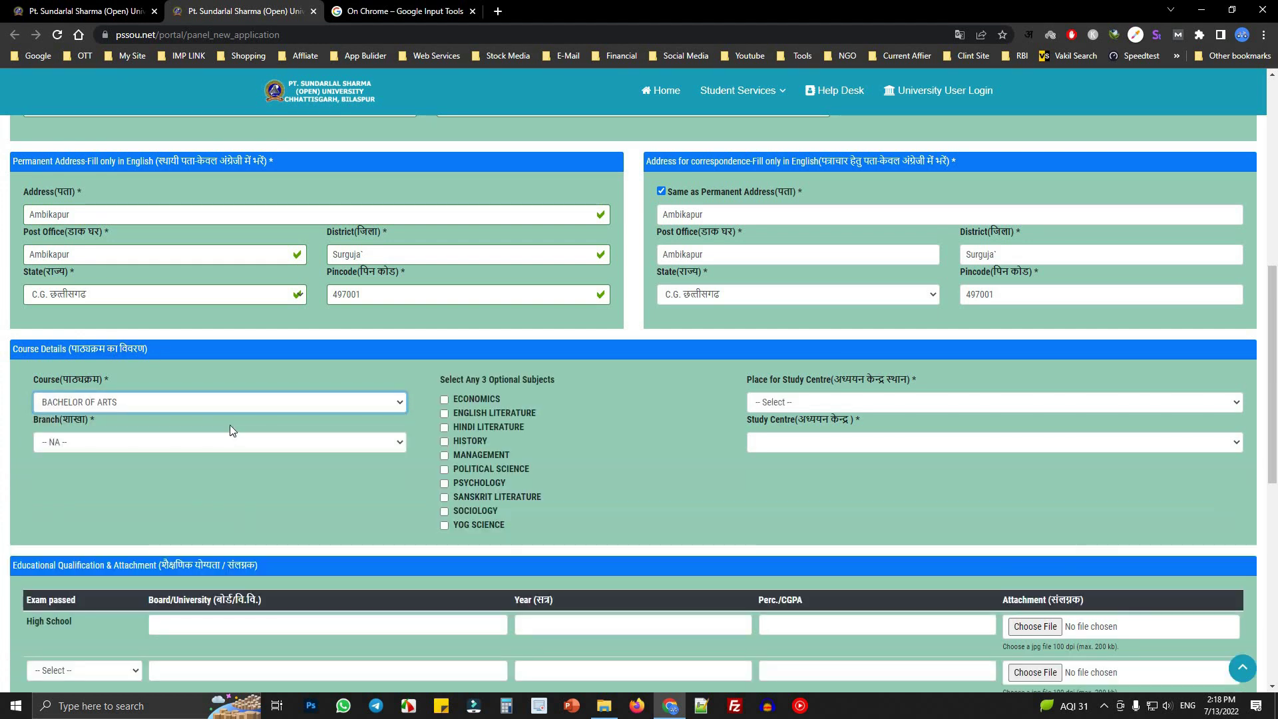
{"action": "left_click", "coordinate": [130, 445]}
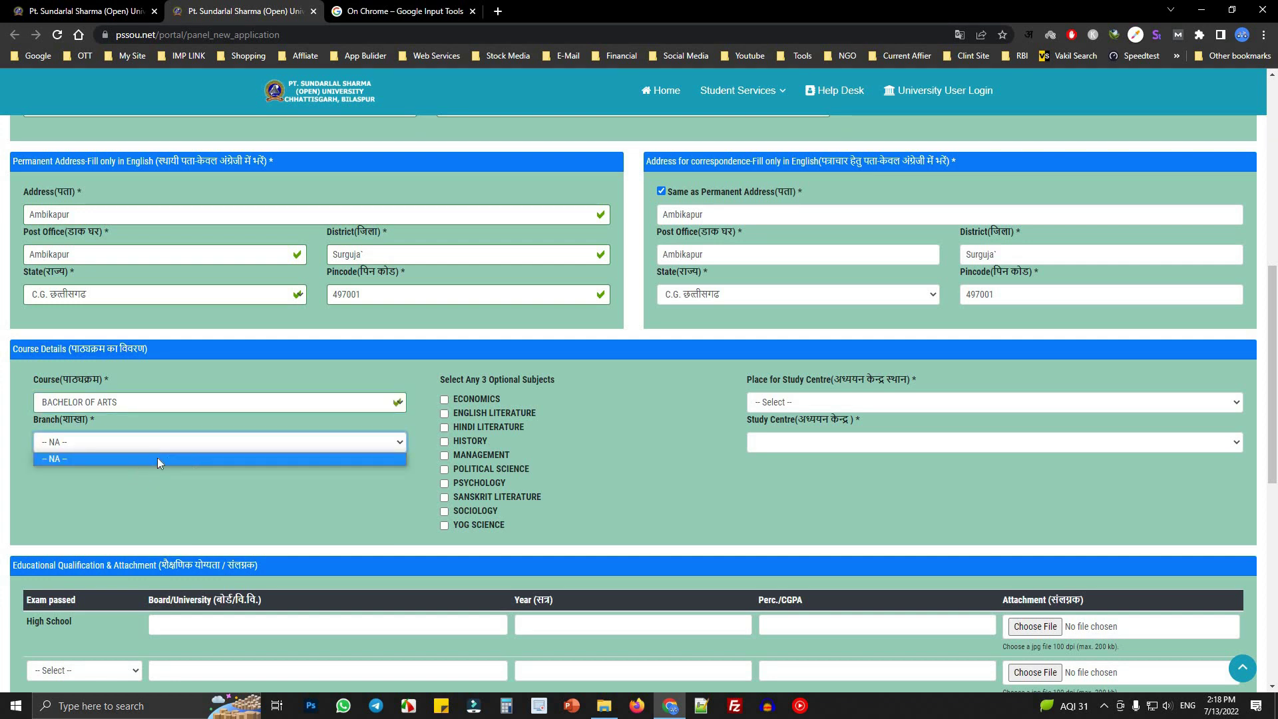
{"action": "left_click", "coordinate": [224, 445]}
- Confirm the branch stays -- NA -- and review the optional subjects heading
{"action": "left_click", "coordinate": [223, 445]}
{"action": "left_click", "coordinate": [223, 445]}
{"action": "left_click", "coordinate": [267, 444]}
{"action": "left_click", "coordinate": [266, 444]}
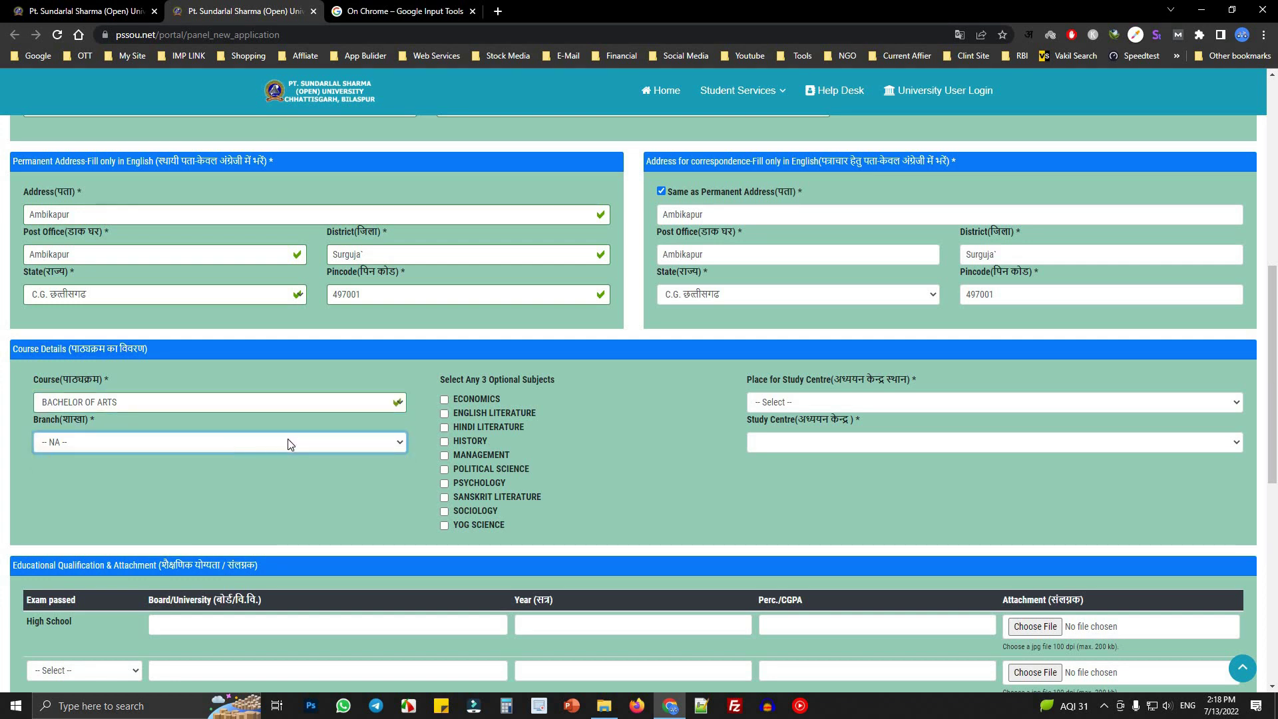
{"action": "left_click", "coordinate": [286, 442]}
{"action": "left_click", "coordinate": [451, 385]}
{"action": "left_click_drag", "start_coordinate": [492, 381], "coordinate": [434, 388]}
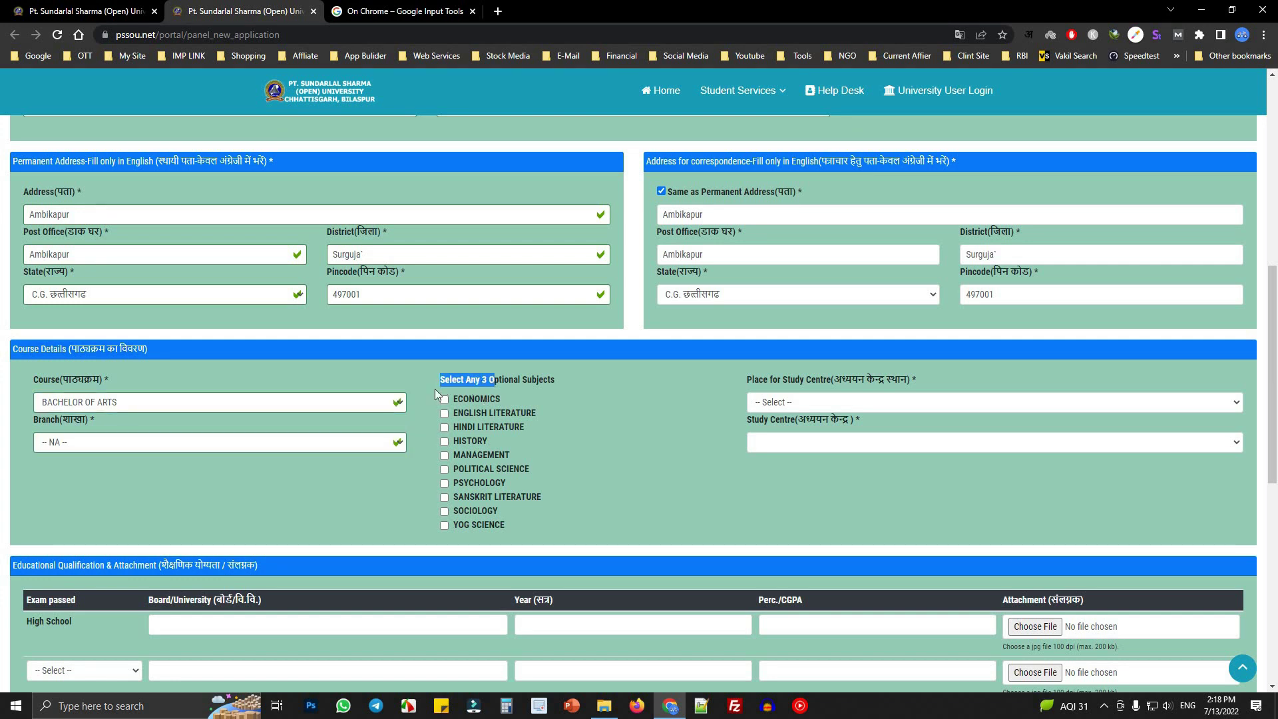
{"action": "left_click", "coordinate": [312, 441]}
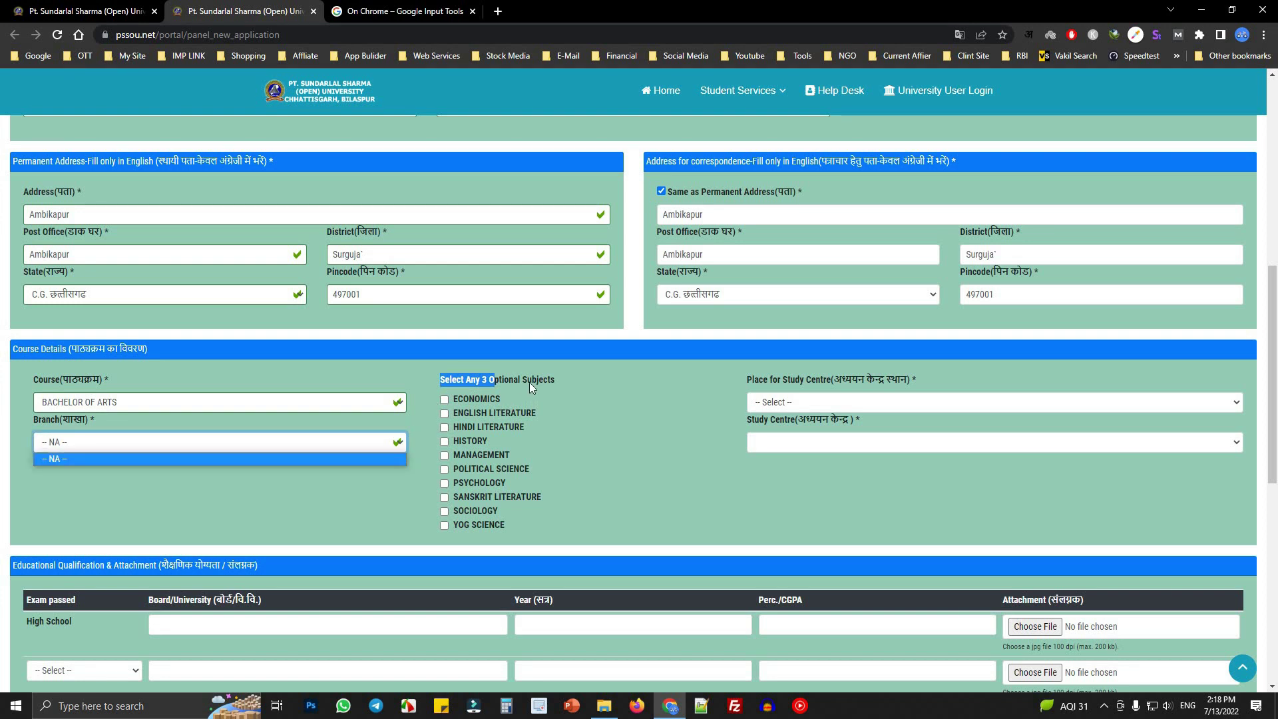
{"action": "left_click", "coordinate": [529, 383]}
{"action": "left_click_drag", "start_coordinate": [531, 379], "coordinate": [549, 380]}
{"action": "left_click", "coordinate": [454, 390]}
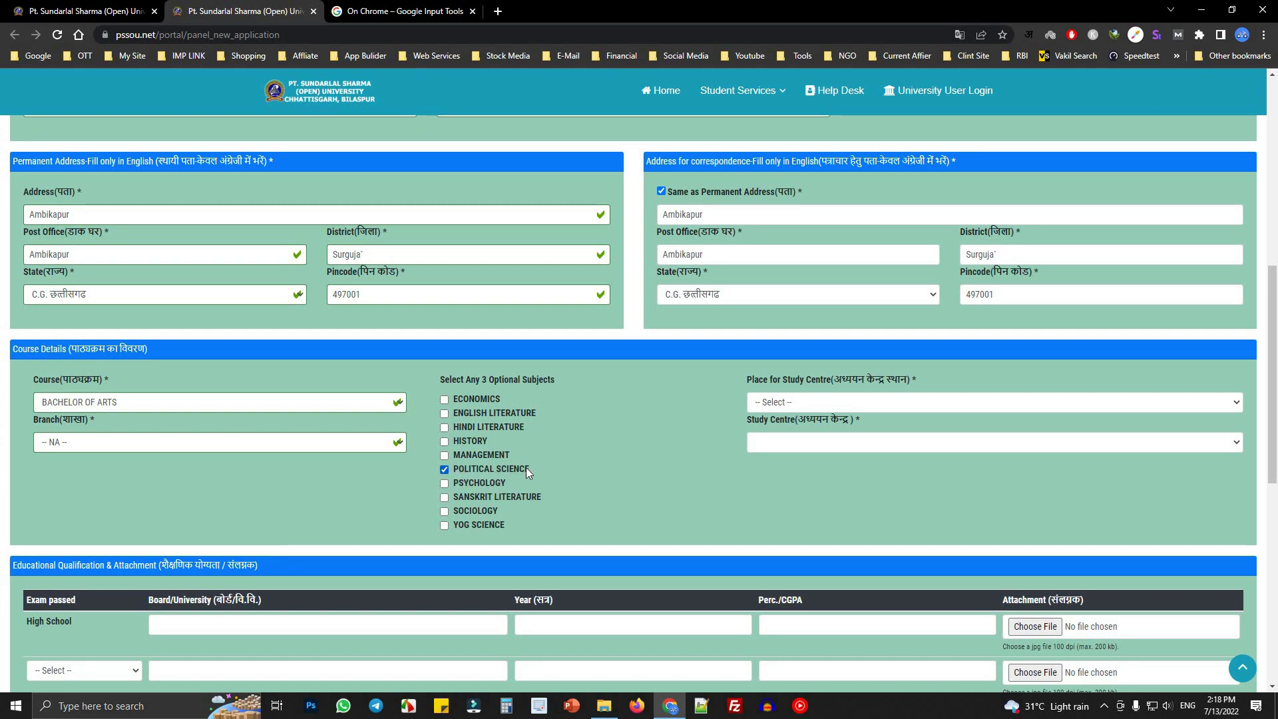
- Tick Sociology and Yog Science as optional subjects and untick Management
{"action": "left_click", "coordinate": [443, 511]}
{"action": "left_click", "coordinate": [506, 528]}
{"action": "mouse_move", "coordinate": [512, 452]}
{"action": "left_mouse_down"}
{"action": "mouse_move", "coordinate": [474, 453]}
{"action": "mouse_move", "coordinate": [522, 454]}
{"action": "left_mouse_up"}
{"action": "left_click", "coordinate": [444, 455]}
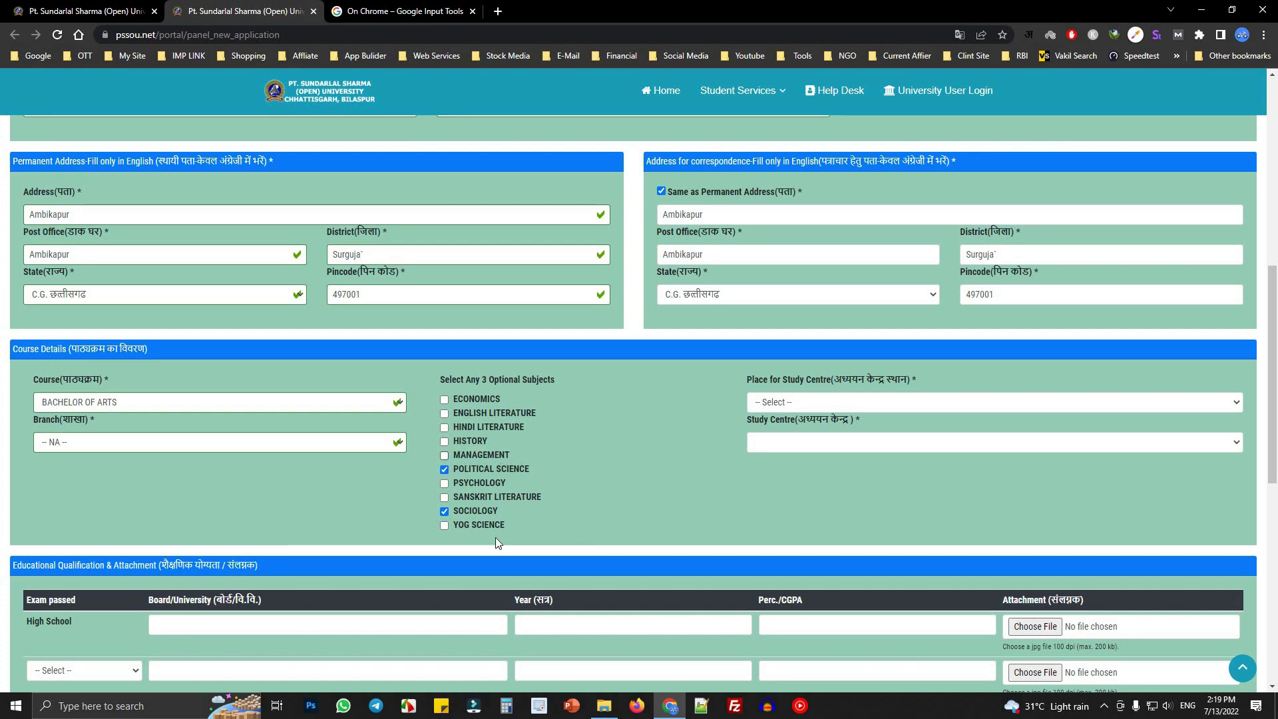
{"action": "left_click", "coordinate": [445, 525]}
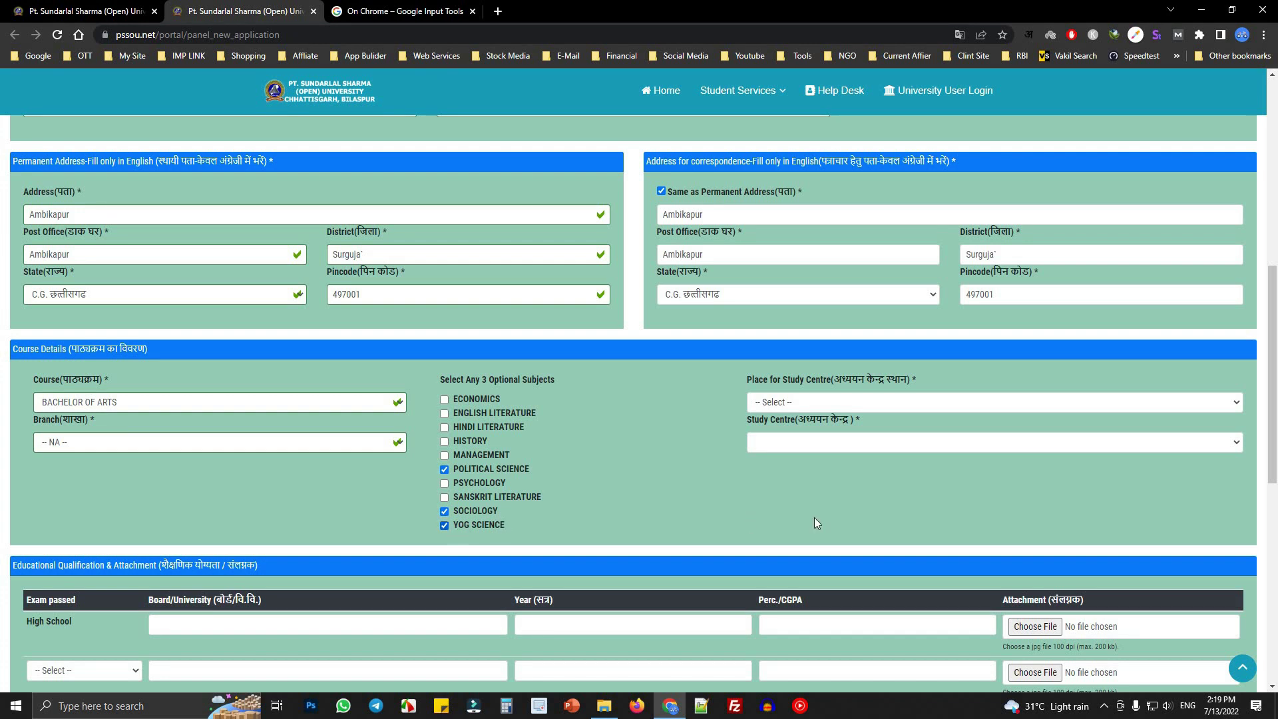
- Set the study centre place to AMBIKAPUR and the centre to REGIONAL CENTER PSSOU
{"action": "left_click", "coordinate": [818, 403]}
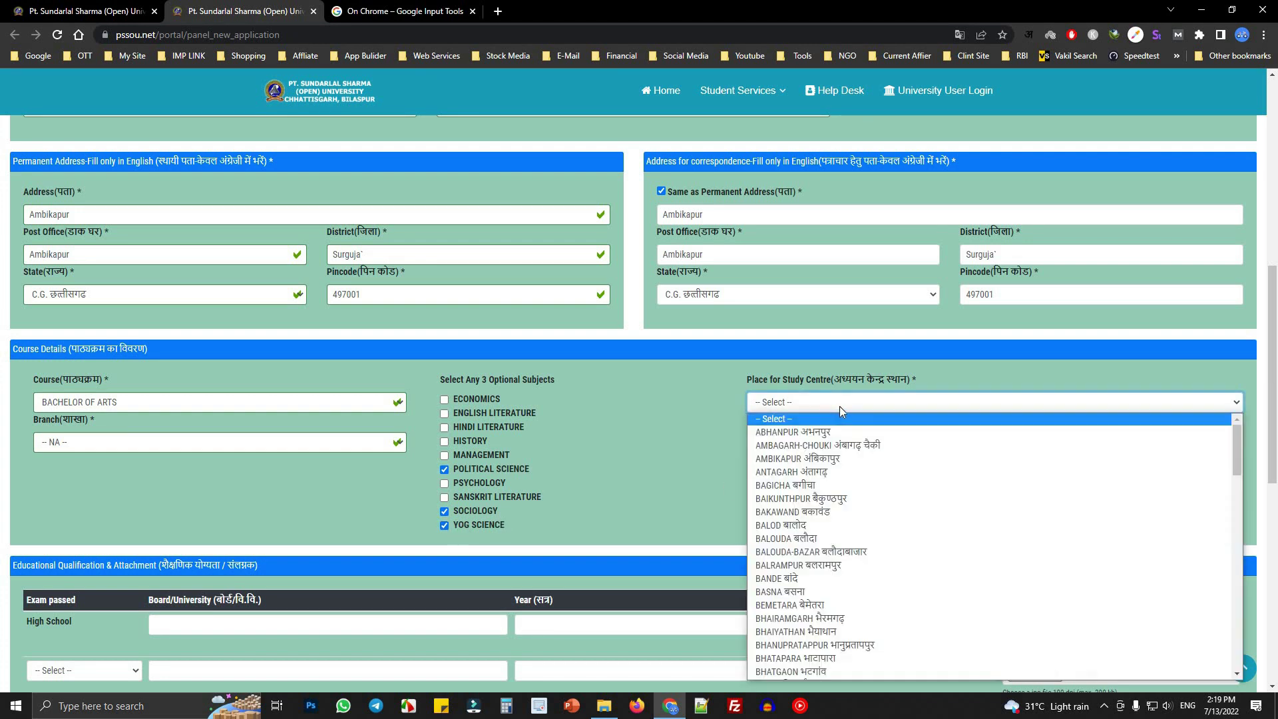
{"action": "left_click", "coordinate": [832, 458]}
{"action": "left_click", "coordinate": [829, 442]}
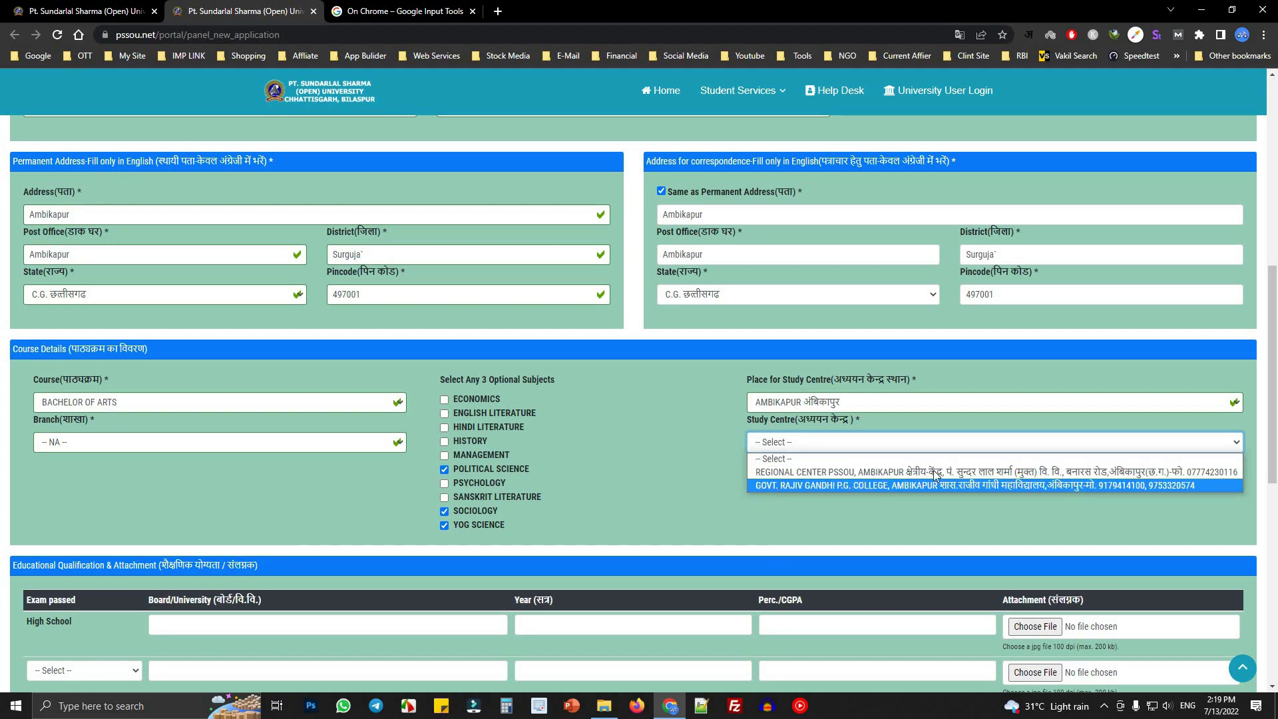
{"action": "left_click", "coordinate": [877, 474]}
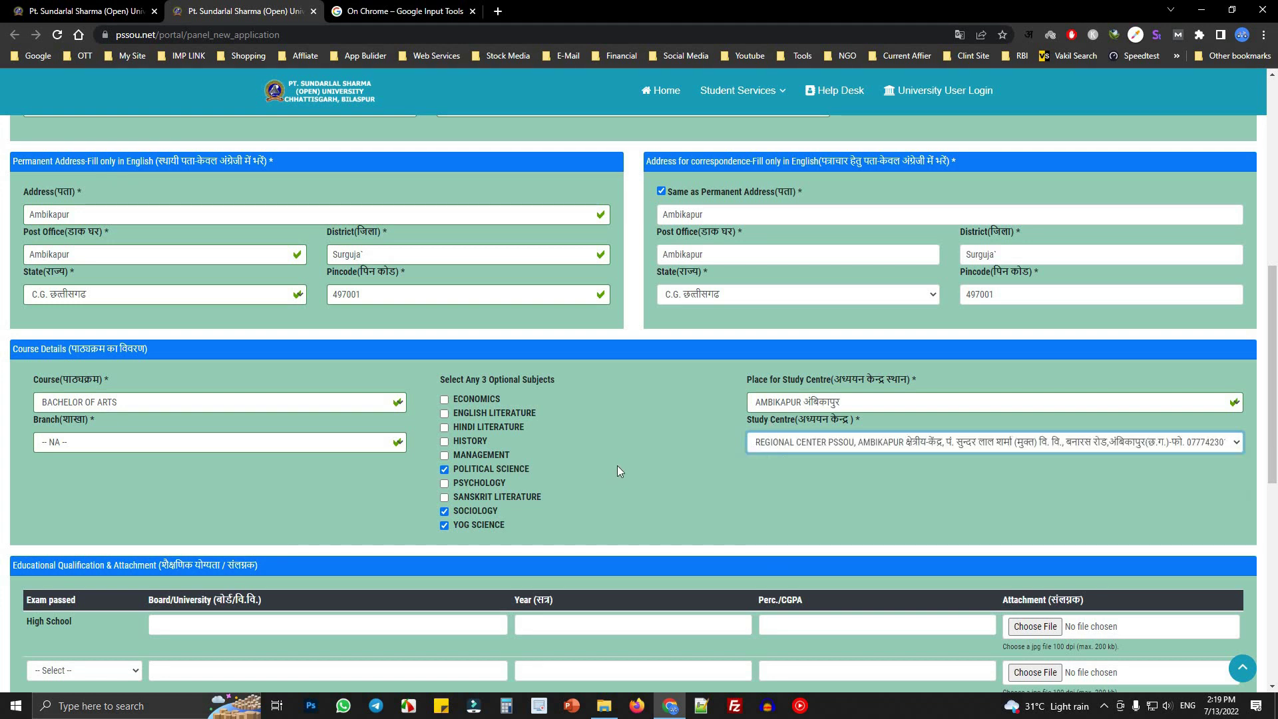
{"action": "left_click", "coordinate": [147, 442]}
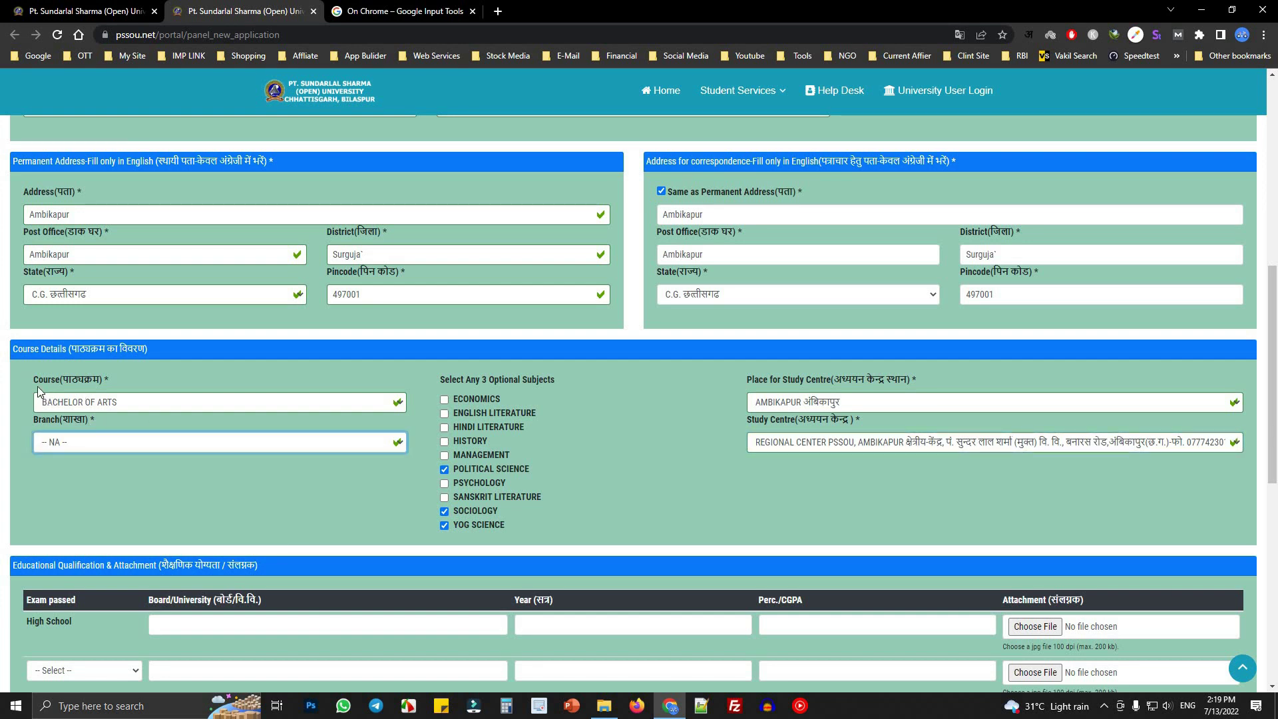
- Switch the course to BACHELOR OF SCIENCE and pick the BIO branch
{"action": "left_click_drag", "start_coordinate": [33, 379], "coordinate": [121, 409]}
{"action": "left_click", "coordinate": [120, 407]}
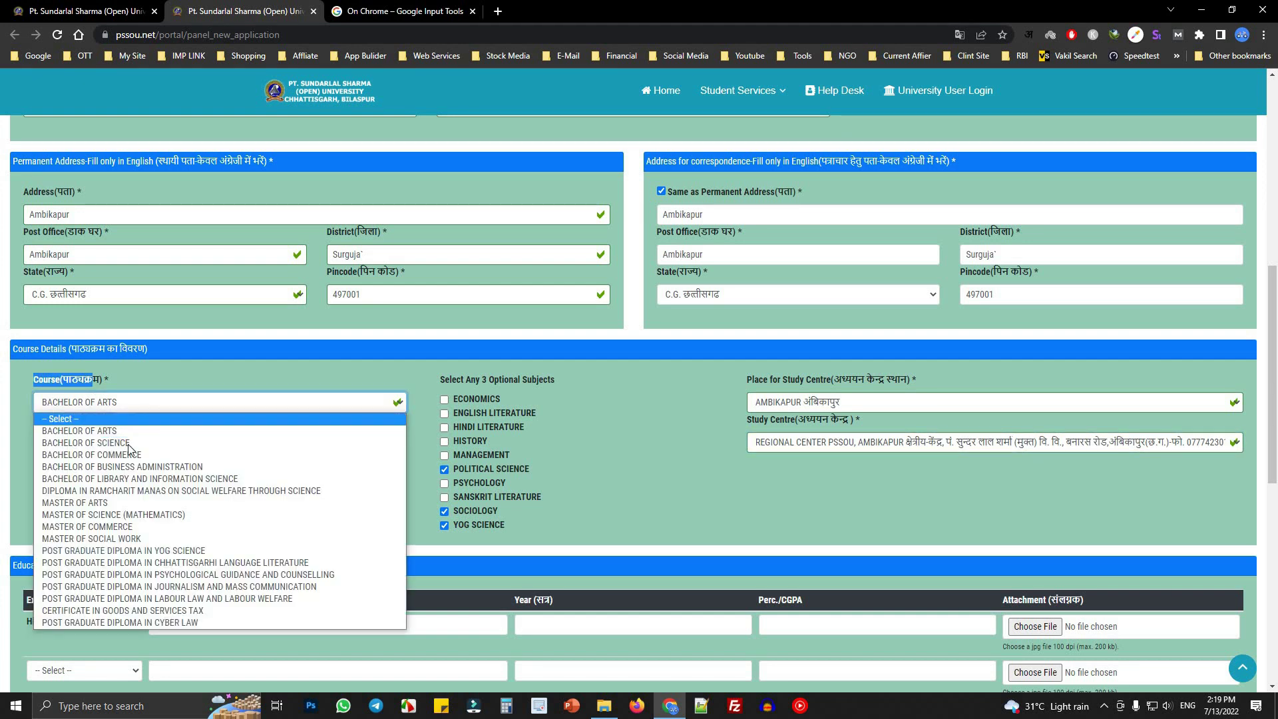
{"action": "left_click", "coordinate": [93, 443]}
{"action": "left_click", "coordinate": [78, 442]}
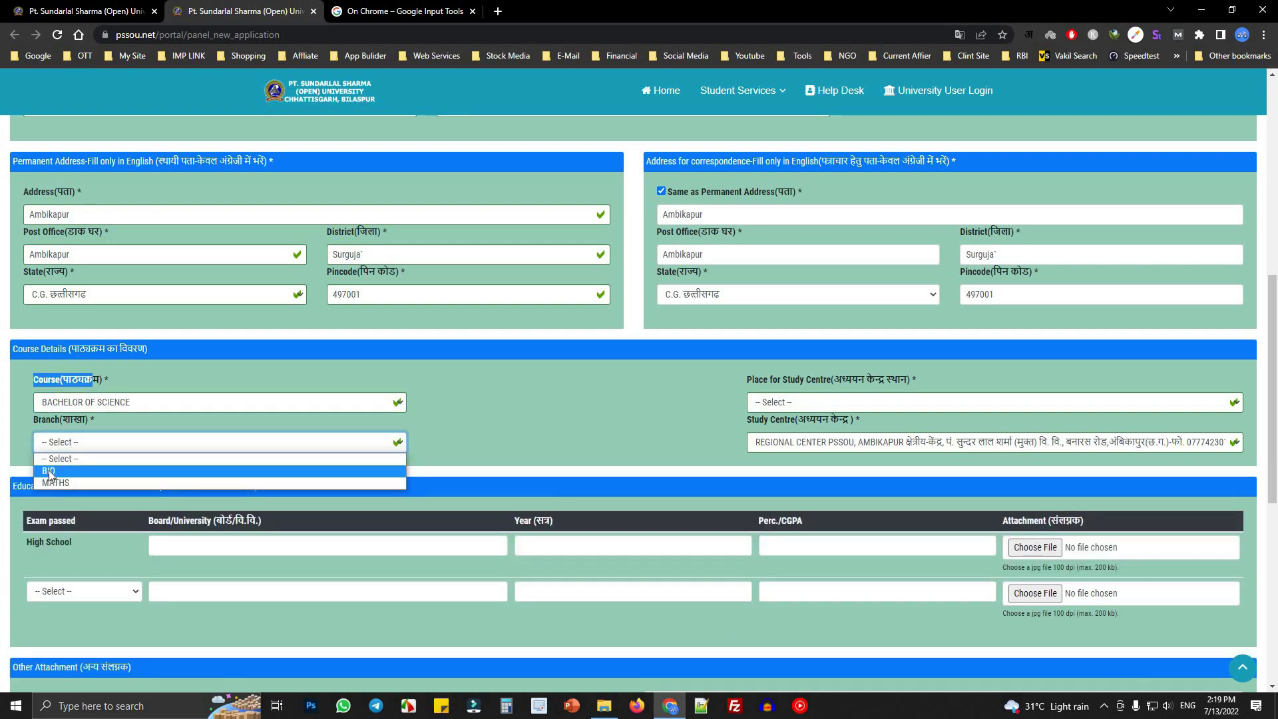
{"action": "left_click", "coordinate": [399, 470]}
{"action": "left_click", "coordinate": [596, 446]}
- Choose the AMBIKAPUR regional centre as study centre and preview the exam choices below
{"action": "left_click", "coordinate": [813, 402]}
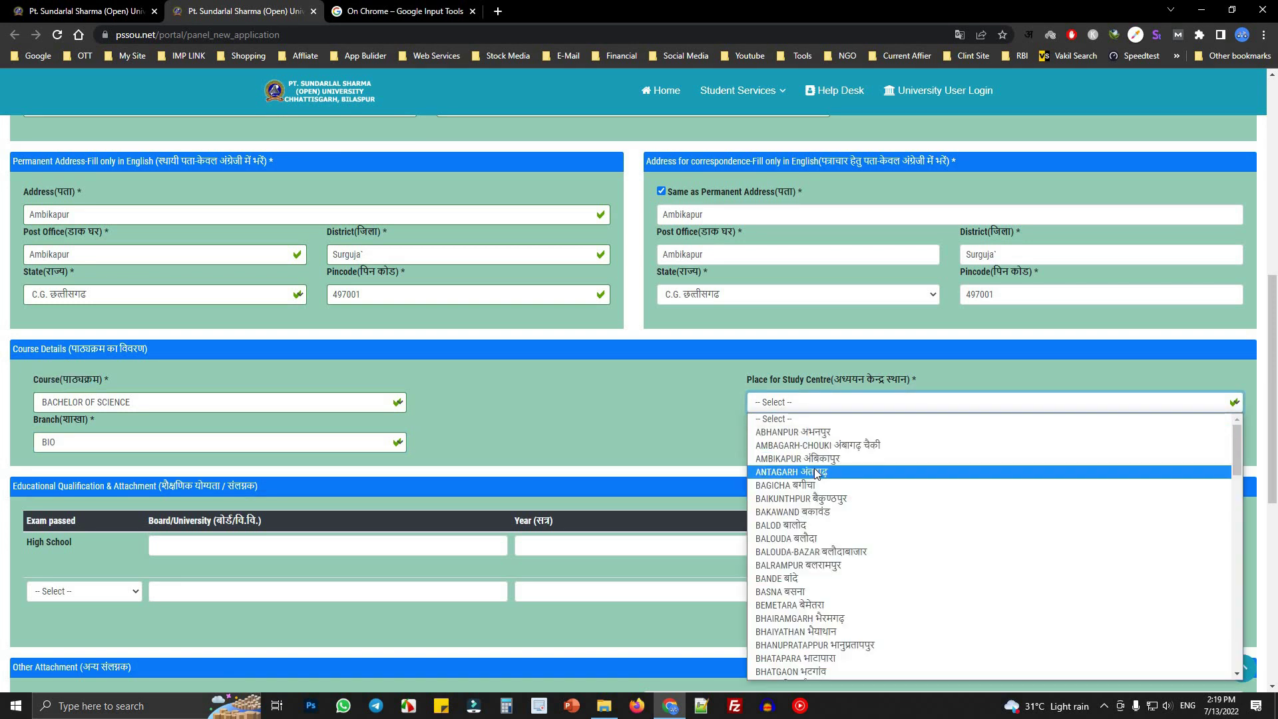
{"action": "left_click", "coordinate": [853, 449]}
{"action": "left_click", "coordinate": [854, 449]}
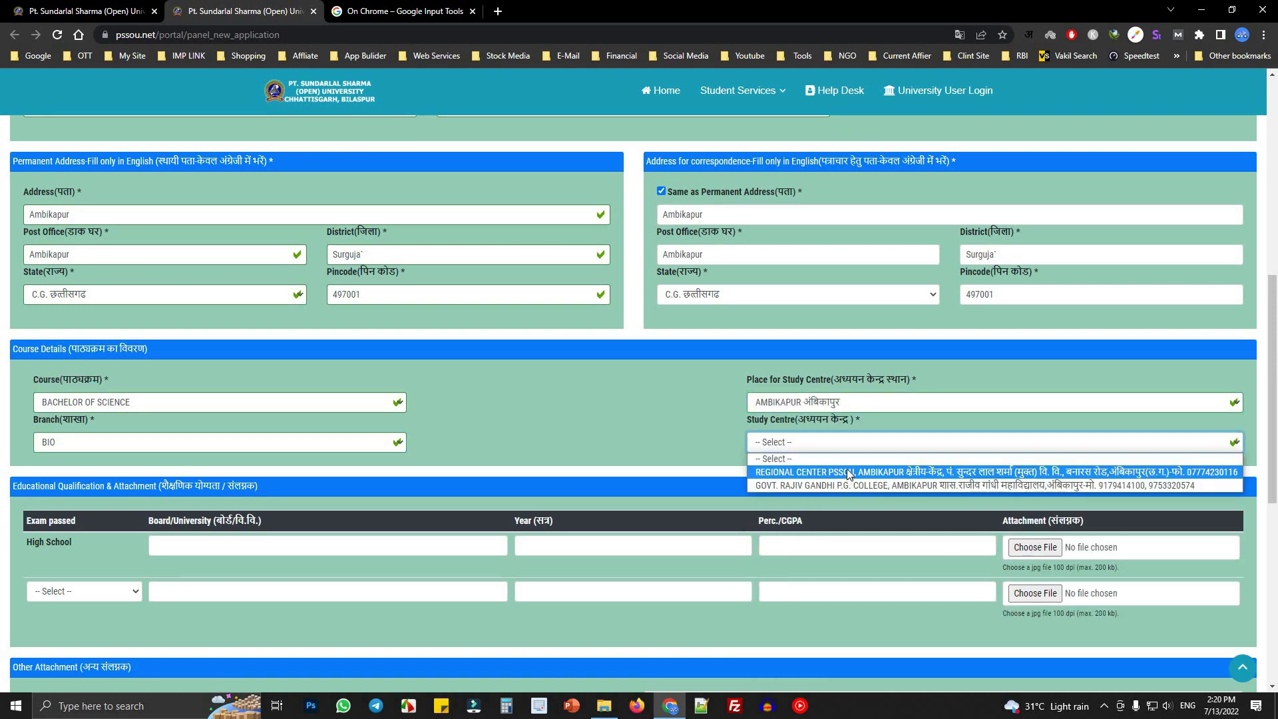
{"action": "left_click", "coordinate": [847, 468]}
{"action": "scroll", "coordinate": [282, 489], "scroll_direction": "down", "scroll_amount": 4}
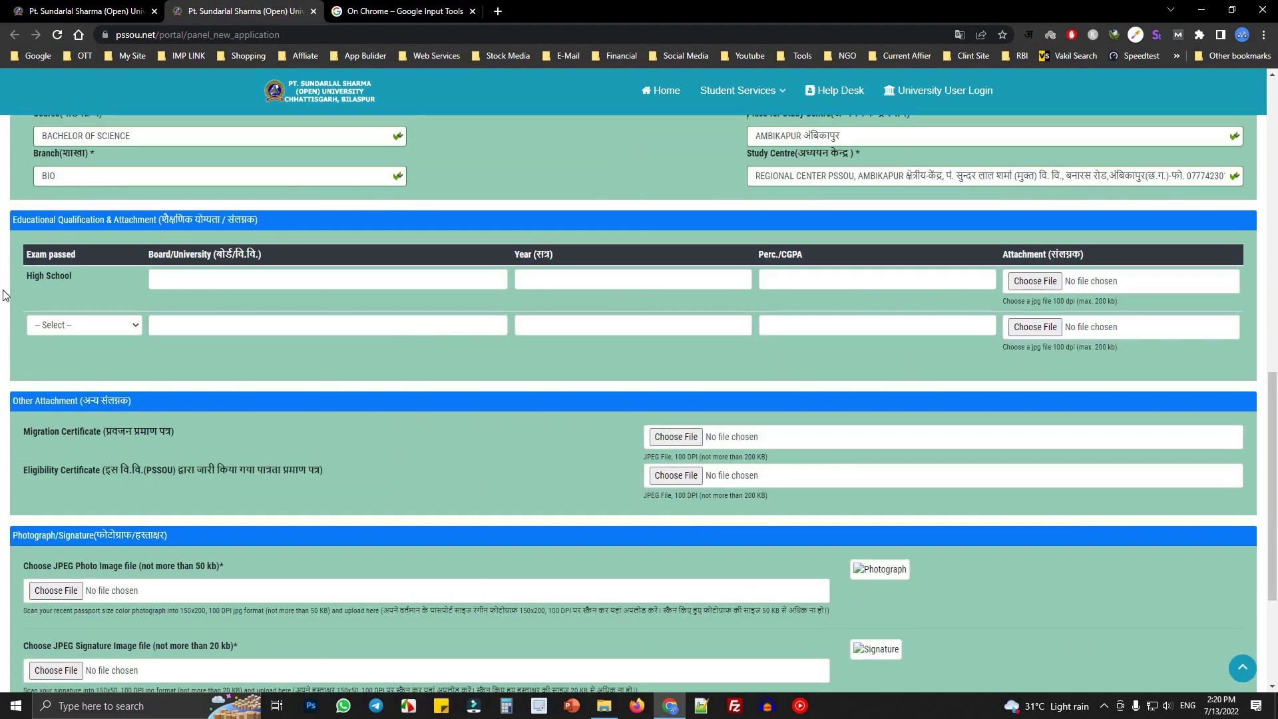
{"action": "left_click_drag", "start_coordinate": [28, 277], "coordinate": [72, 277]}
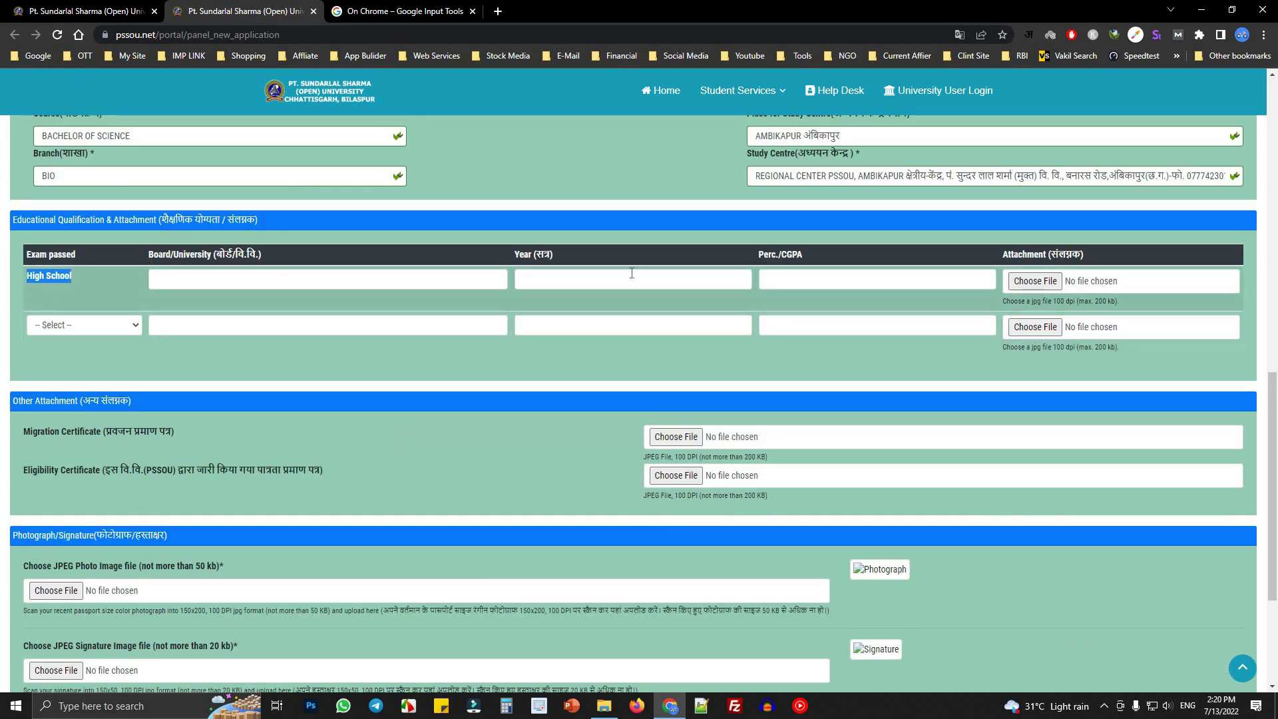
{"action": "left_click", "coordinate": [77, 325]}
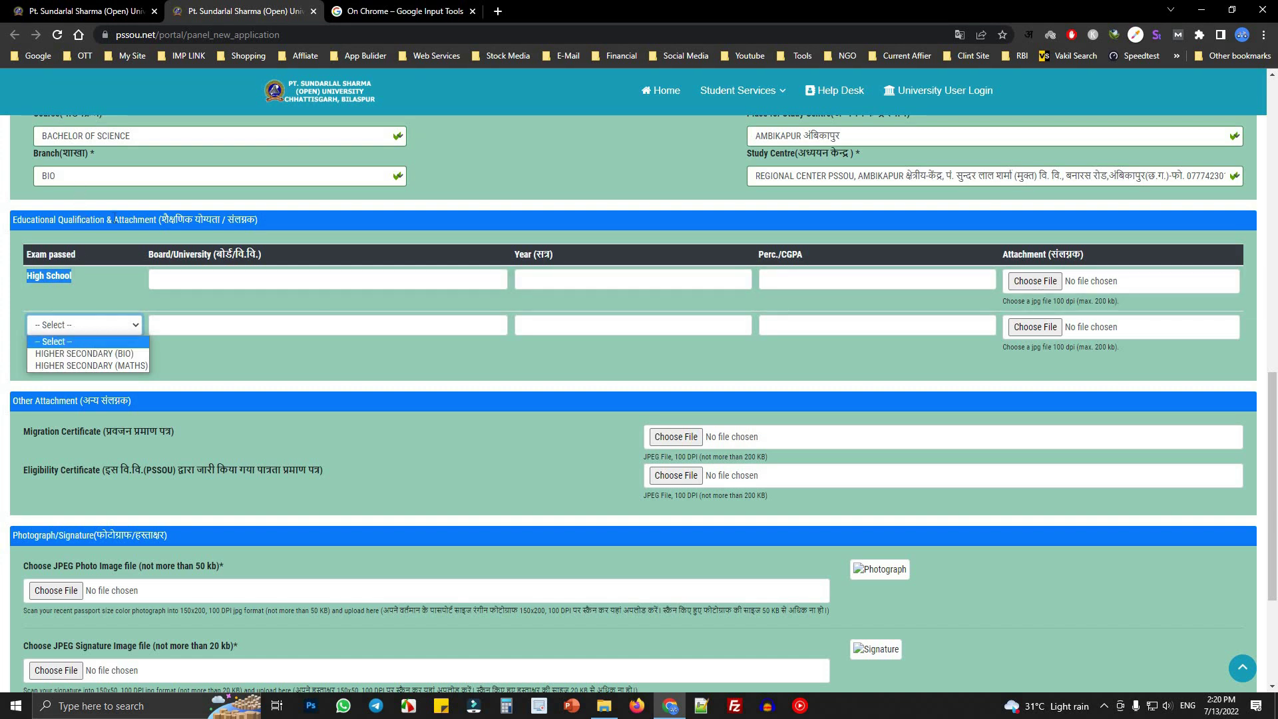
{"action": "scroll", "coordinate": [60, 220], "scroll_direction": "up", "scroll_amount": 1}
- Change the branch to MATHS and tick Computer Science as the optional subject
{"action": "left_click", "coordinate": [75, 249]}
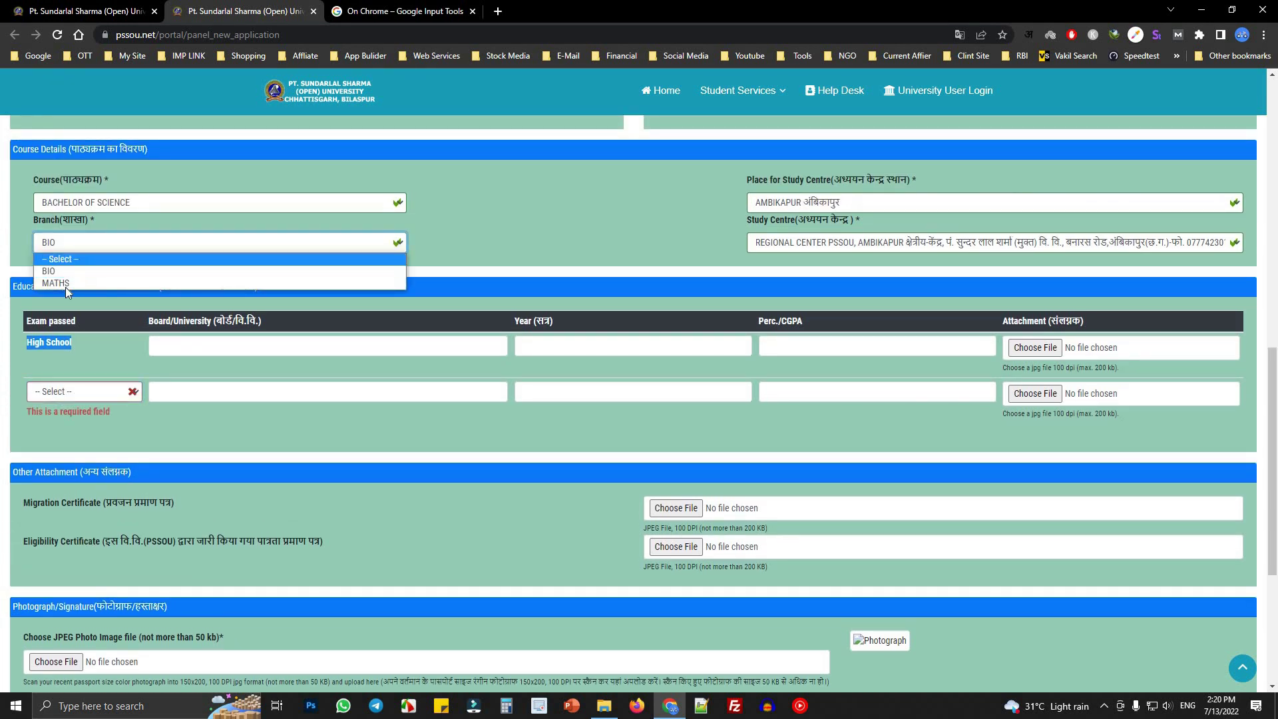
{"action": "left_click", "coordinate": [71, 282]}
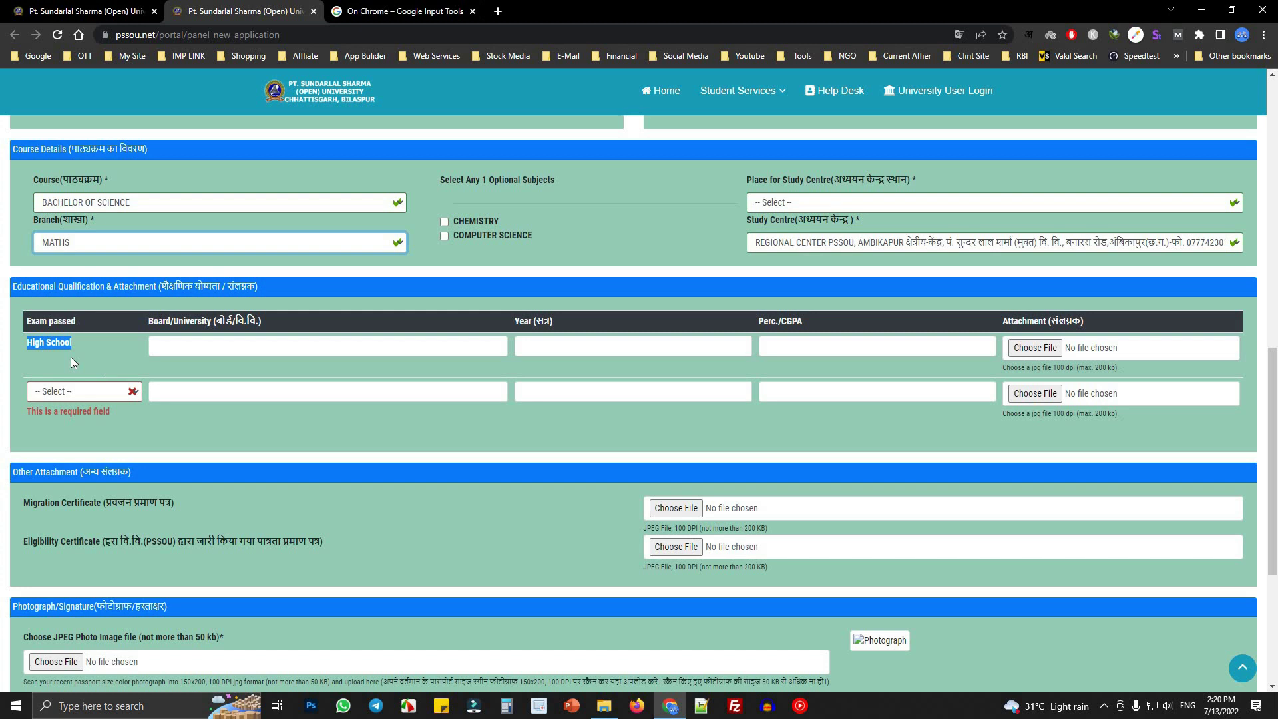
{"action": "left_click", "coordinate": [445, 222]}
{"action": "left_click_drag", "start_coordinate": [446, 177], "coordinate": [566, 189]}
{"action": "left_click", "coordinate": [565, 189]}
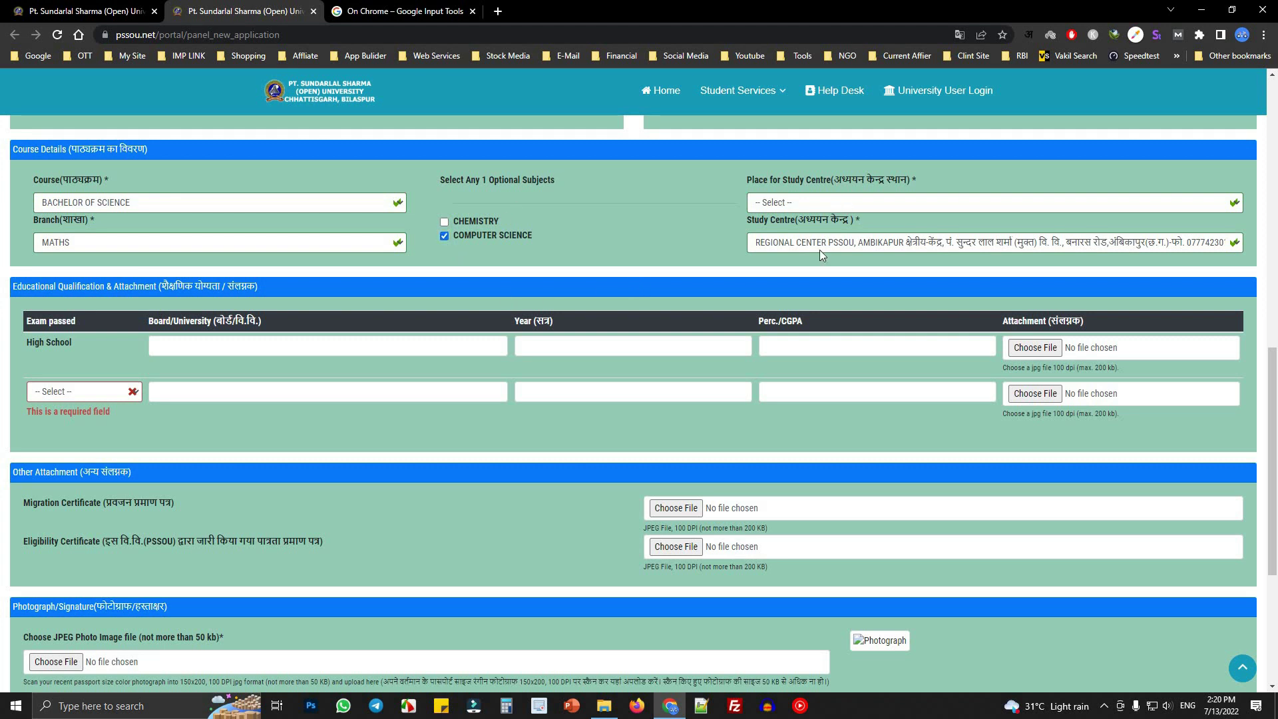
- Reselect AMBIKAPUR and REGIONAL CENTER PSSOU as the study centre
{"action": "left_click", "coordinate": [845, 202]}
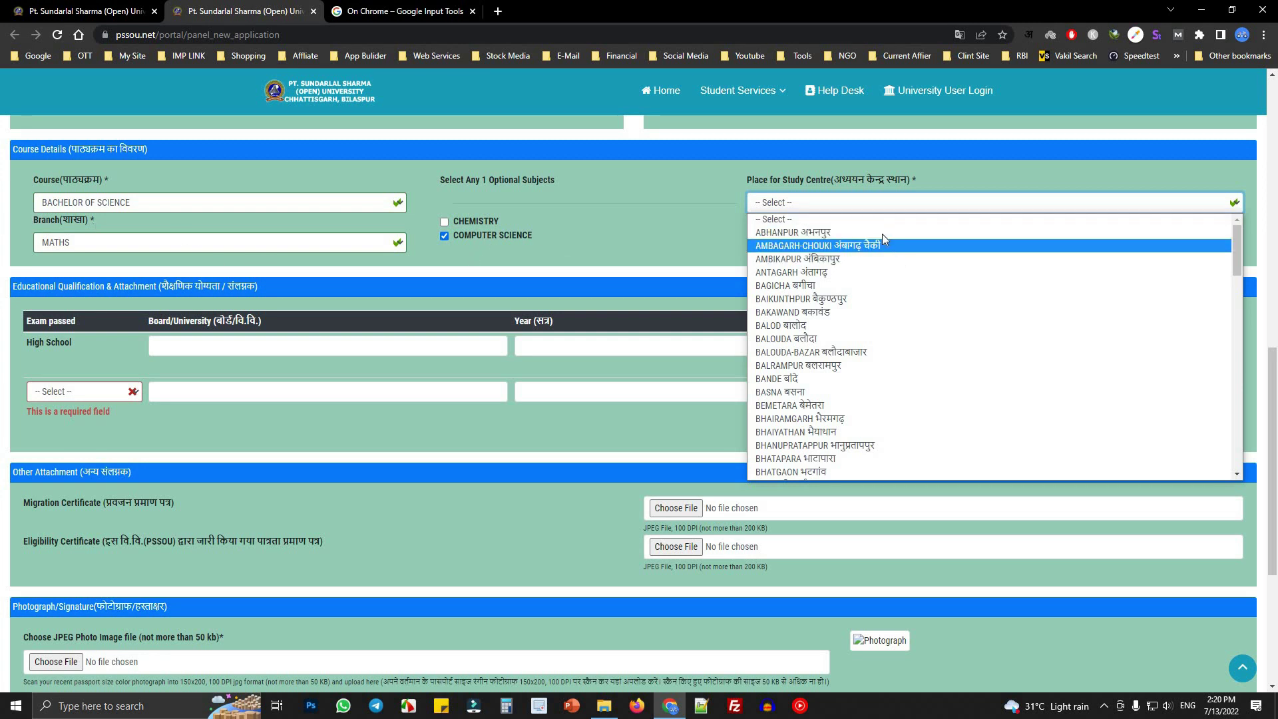
{"action": "left_click", "coordinate": [832, 259]}
{"action": "left_click", "coordinate": [829, 242]}
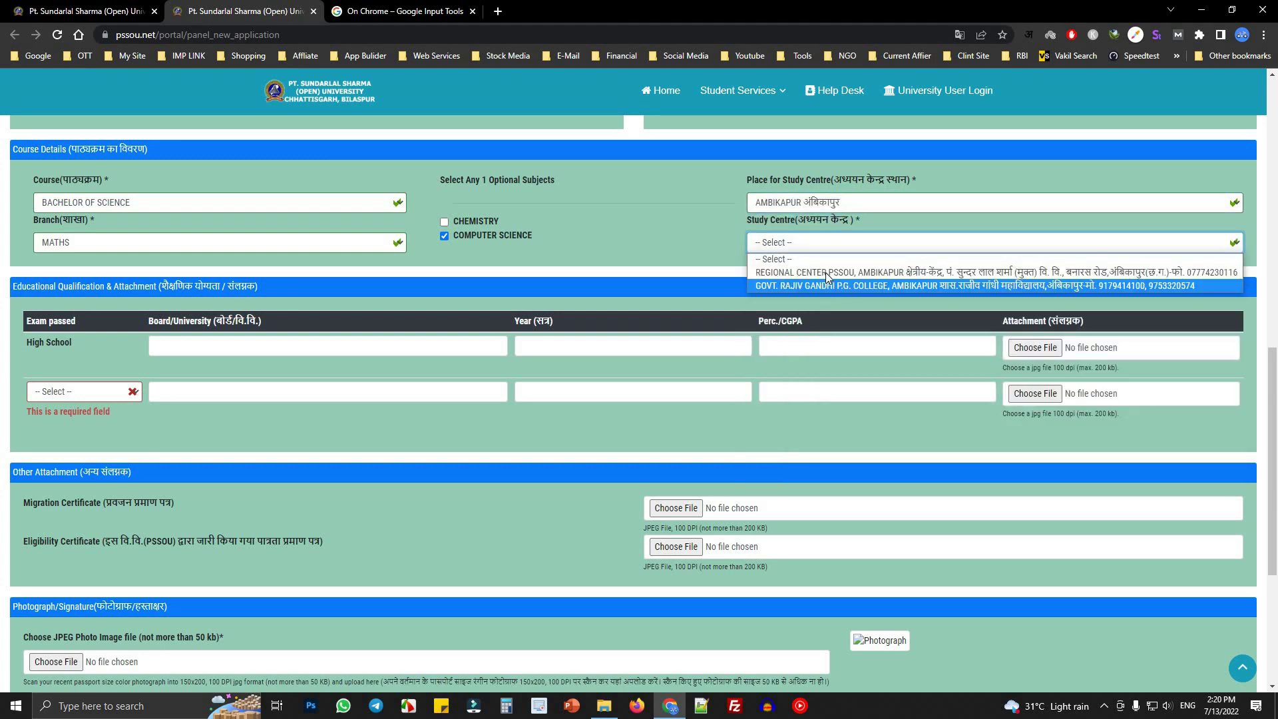
{"action": "left_click", "coordinate": [826, 272]}
- Enter 'Chhatisgarh Board Of Secorndry Education' as the High School board
{"action": "left_click", "coordinate": [311, 340]}
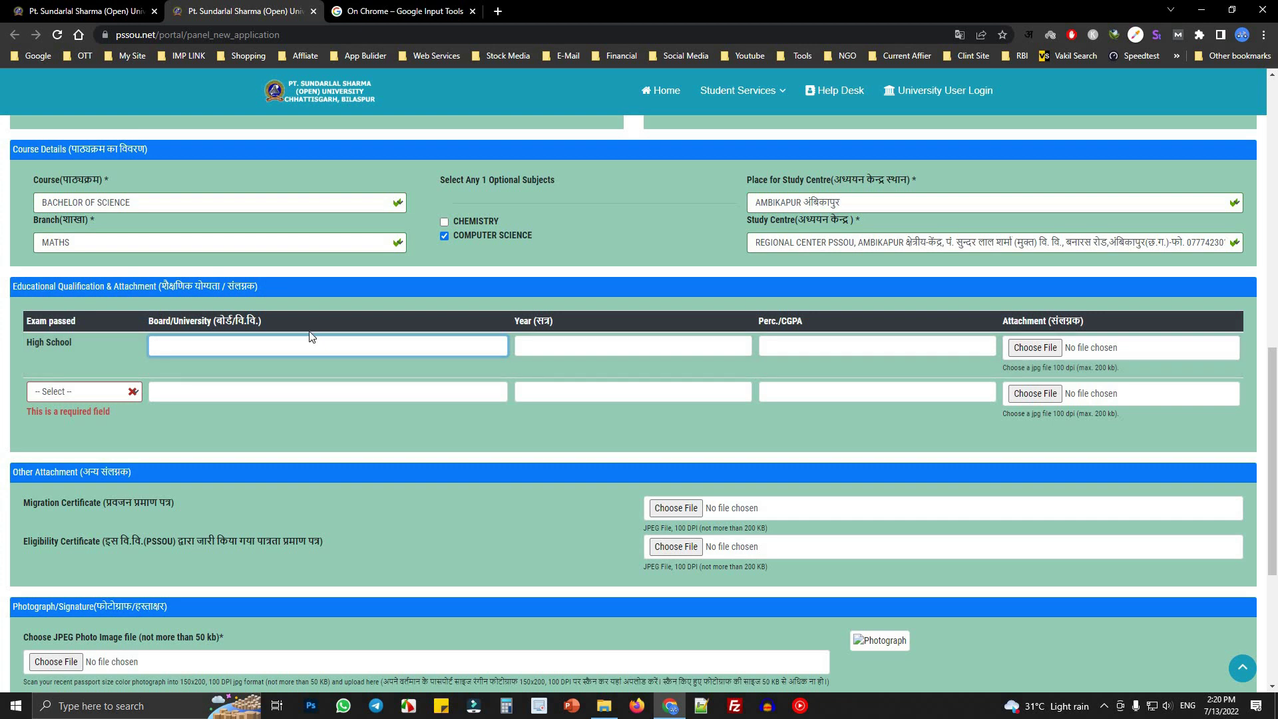
{"action": "type", "text": "CGRGK"}
{"action": "key", "text": "Tab"}
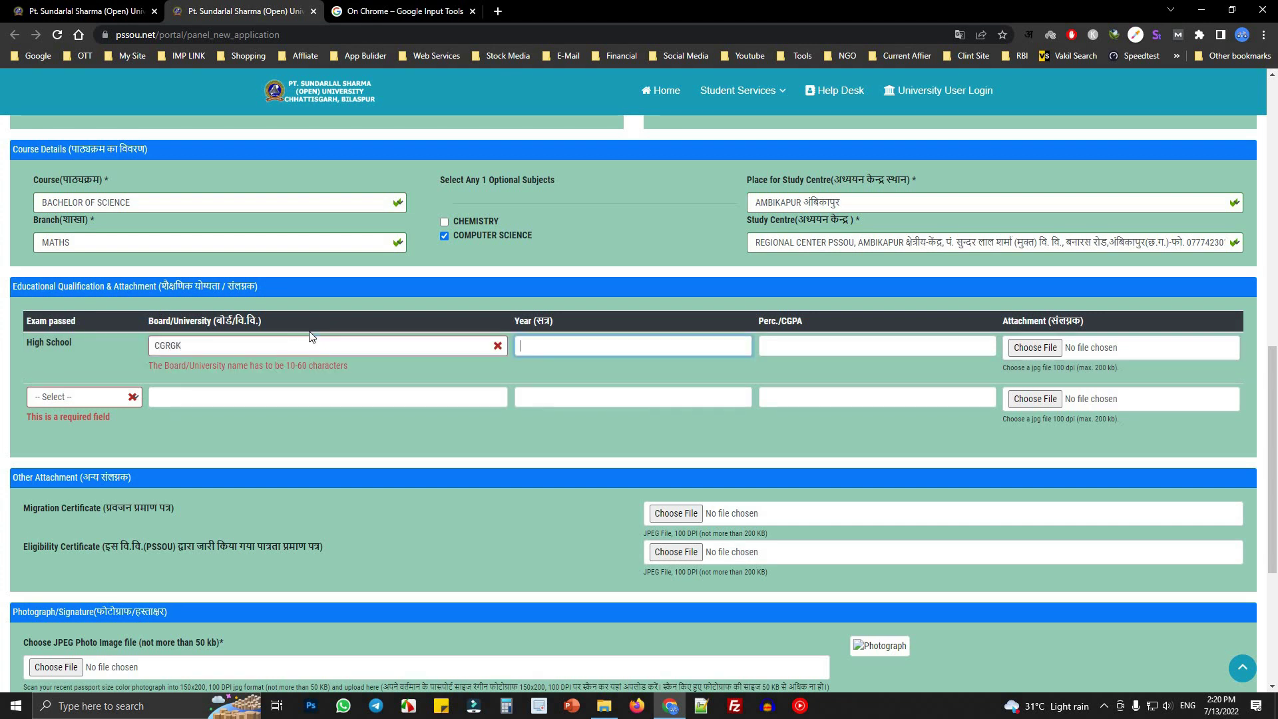
{"action": "double_click", "coordinate": [235, 345]}
{"action": "type", "text": "C"}
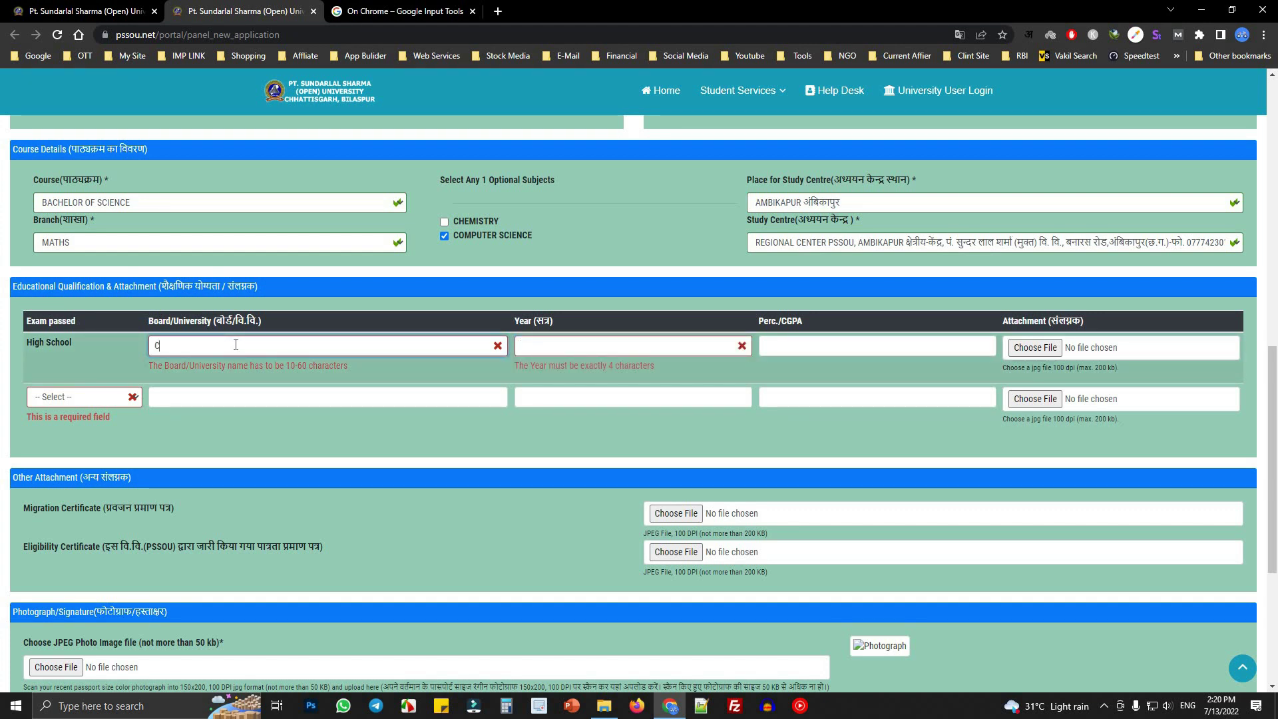
{"action": "type", "text": "hhatisgarh Boa"}
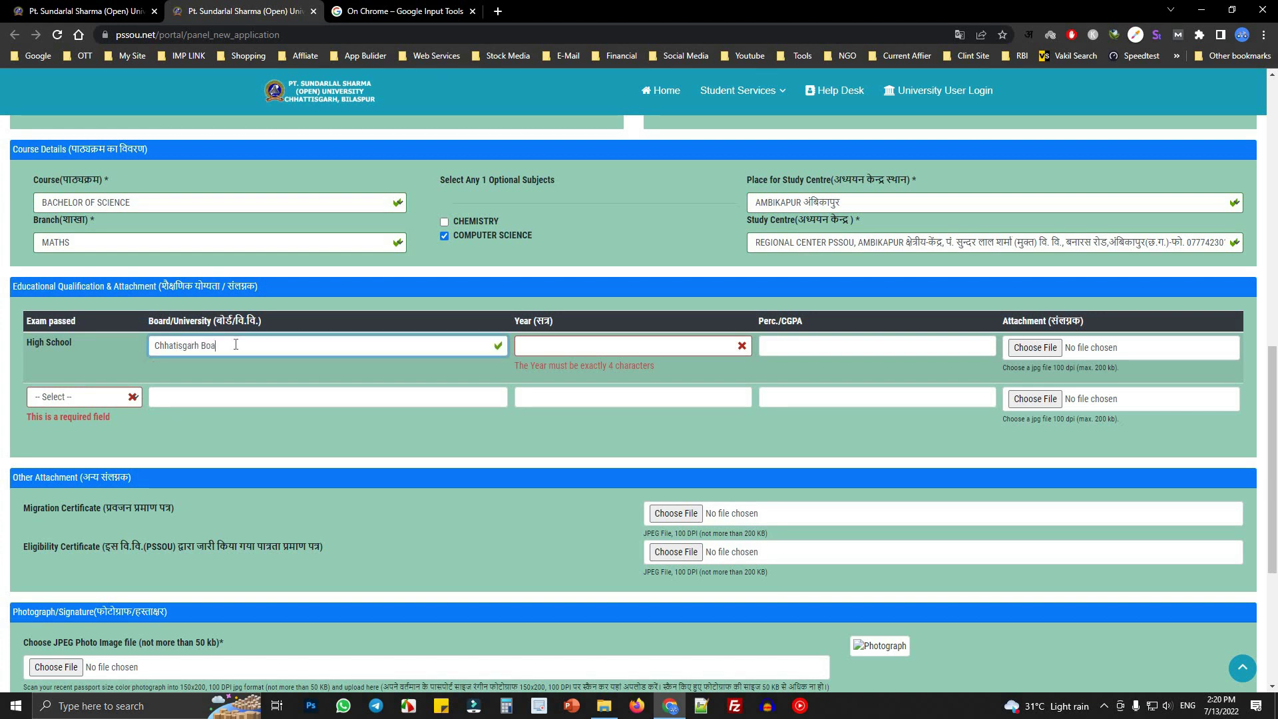
{"action": "type", "text": "rd Of Secor=ndry Education"}
{"action": "key", "text": "ctrl+a"}
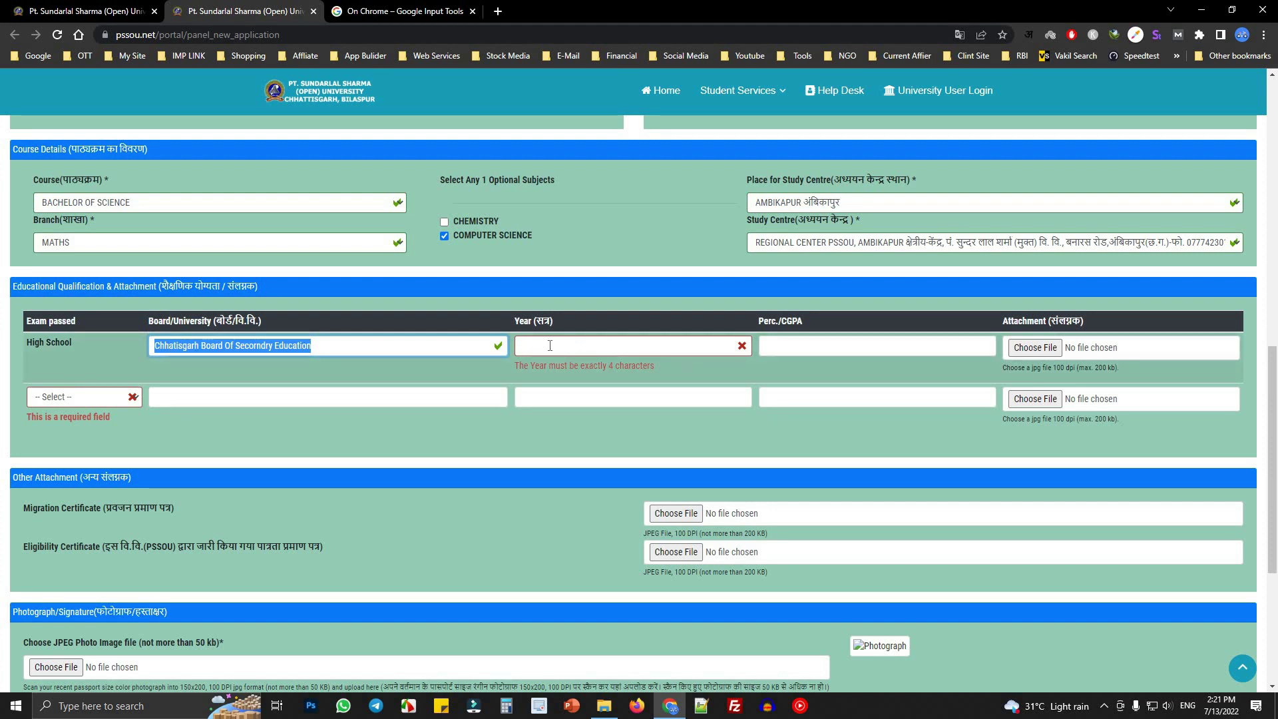
- Enter 2016 as the High School year and 70 as the percentage
{"action": "left_click", "coordinate": [550, 345]}
{"action": "type", "text": "210"}
{"action": "key", "text": "BackSpace"}
{"action": "type", "text": "016"}
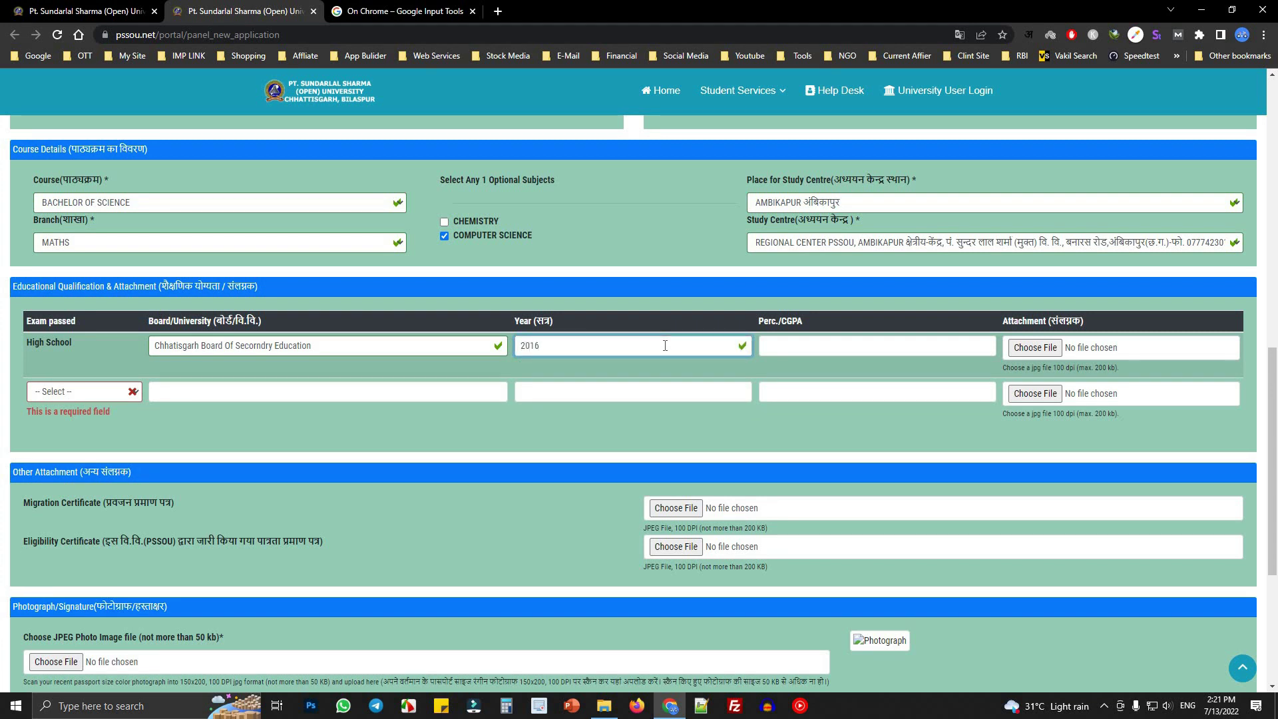
{"action": "key", "text": "Tab"}
{"action": "type", "text": "70"}
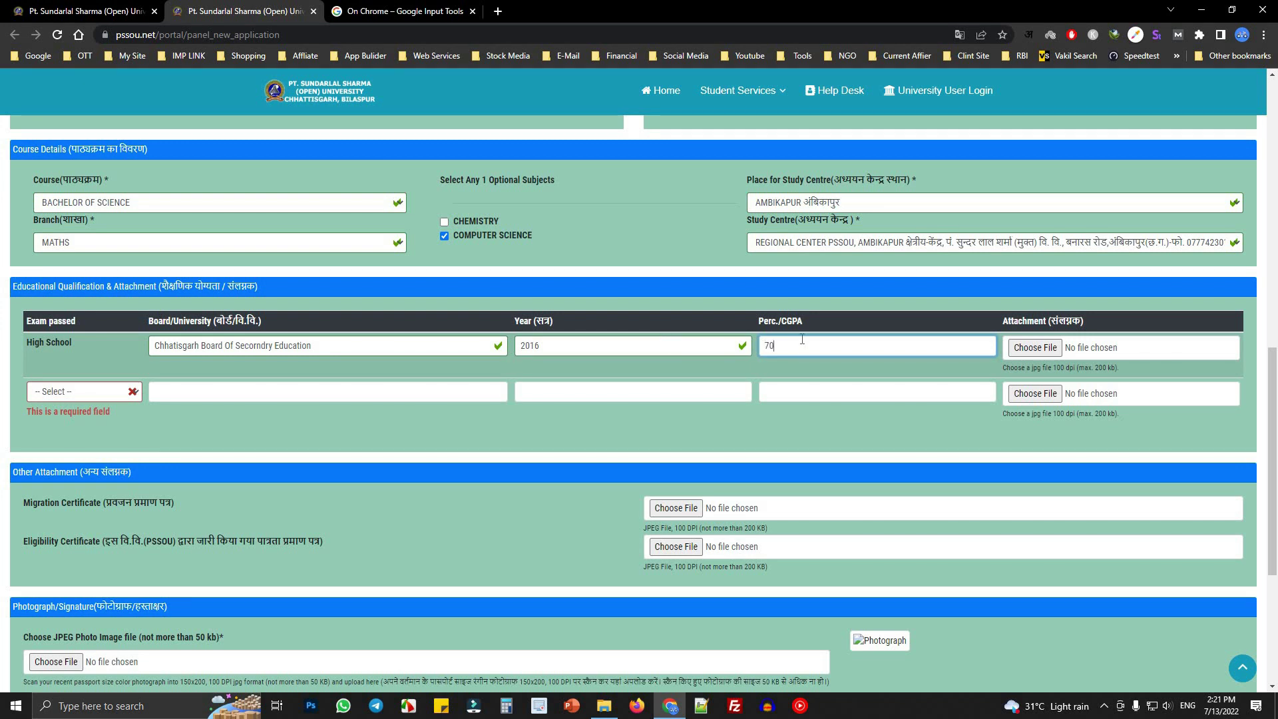
{"action": "mouse_move", "coordinate": [782, 321]}
{"action": "left_mouse_down"}
{"action": "mouse_move", "coordinate": [822, 323]}
{"action": "mouse_move", "coordinate": [777, 322]}
{"action": "left_mouse_up"}
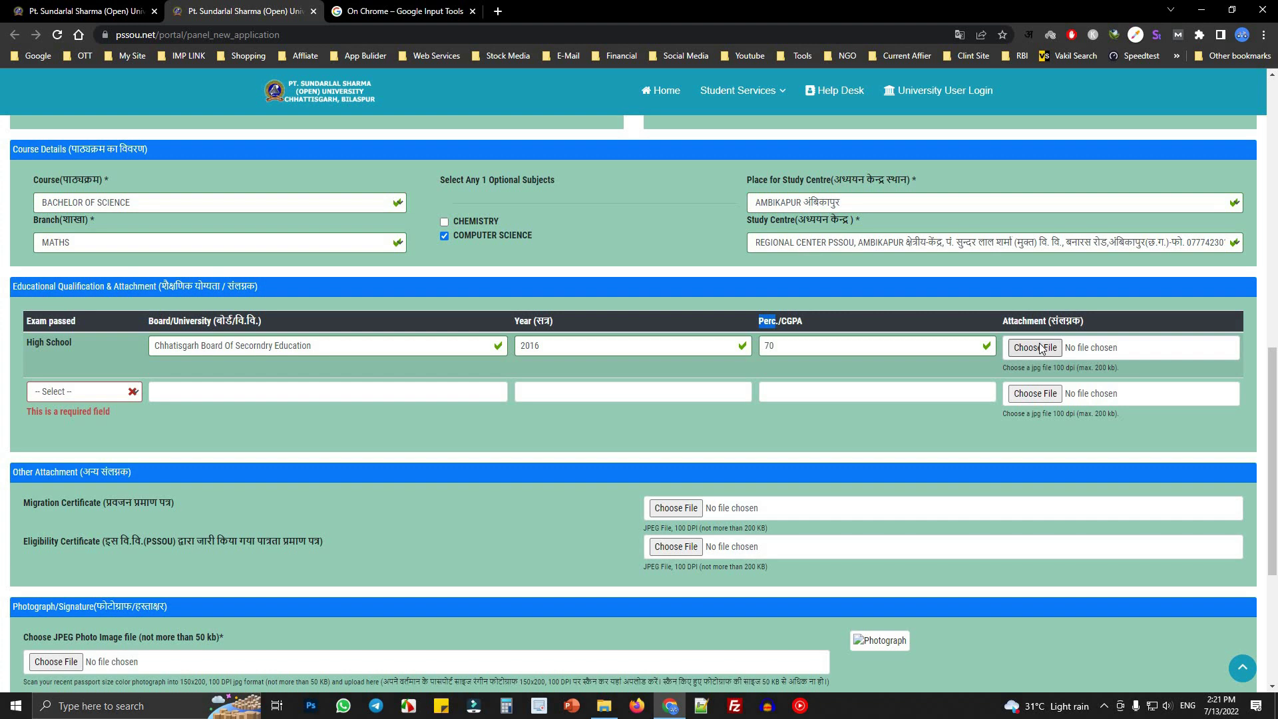
- Attach 12th-Marksheet.jpg to the High School row
{"action": "left_click_drag", "start_coordinate": [997, 325], "coordinate": [1092, 328]}
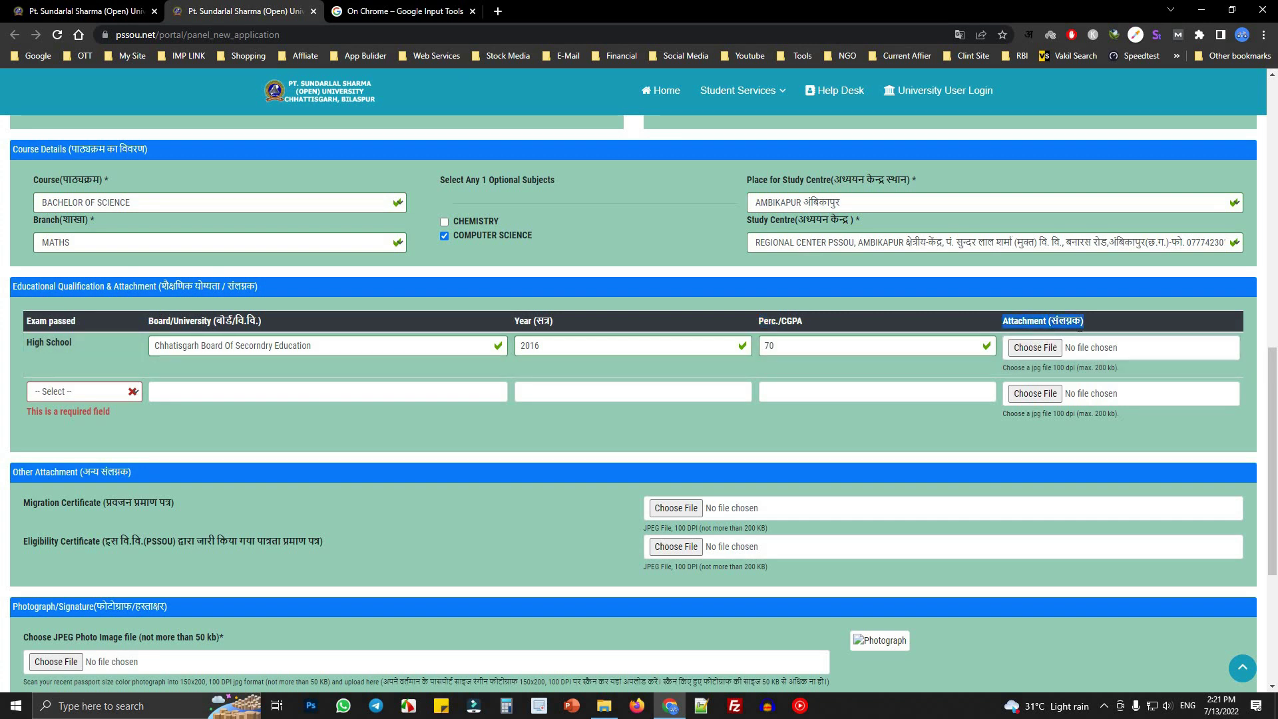
{"action": "left_click", "coordinate": [1035, 348]}
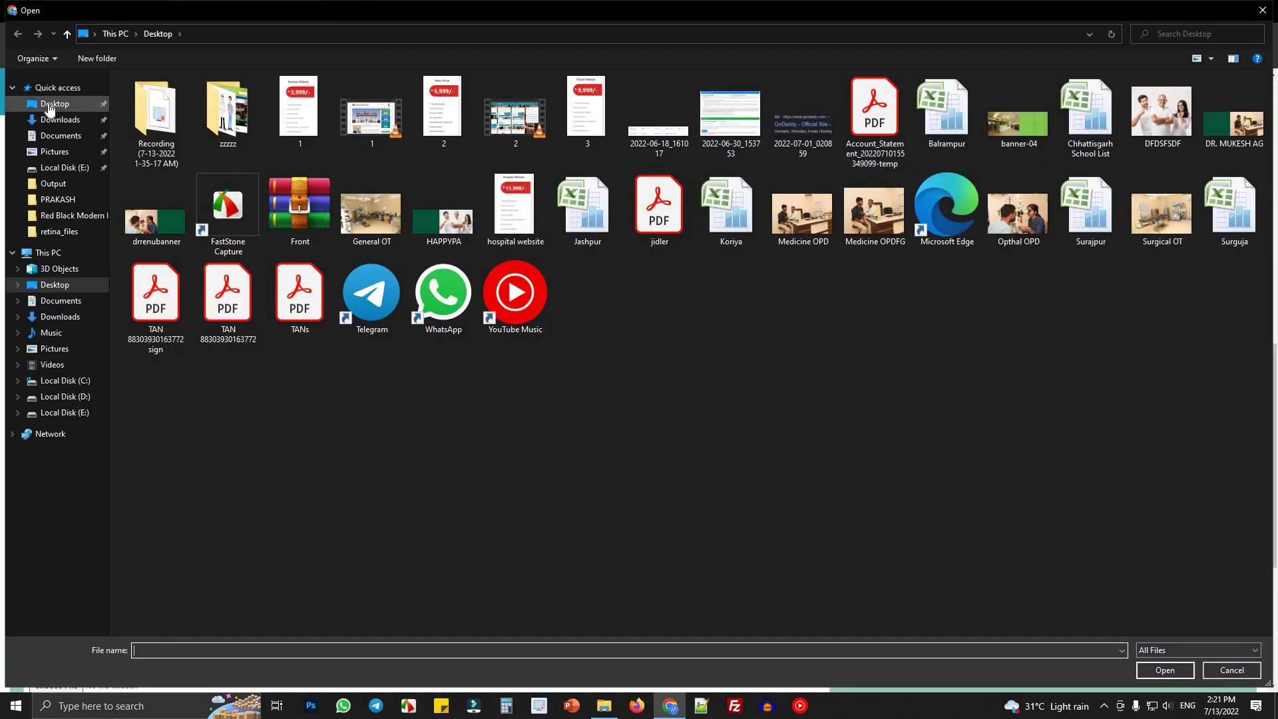
{"action": "key", "text": "Return"}
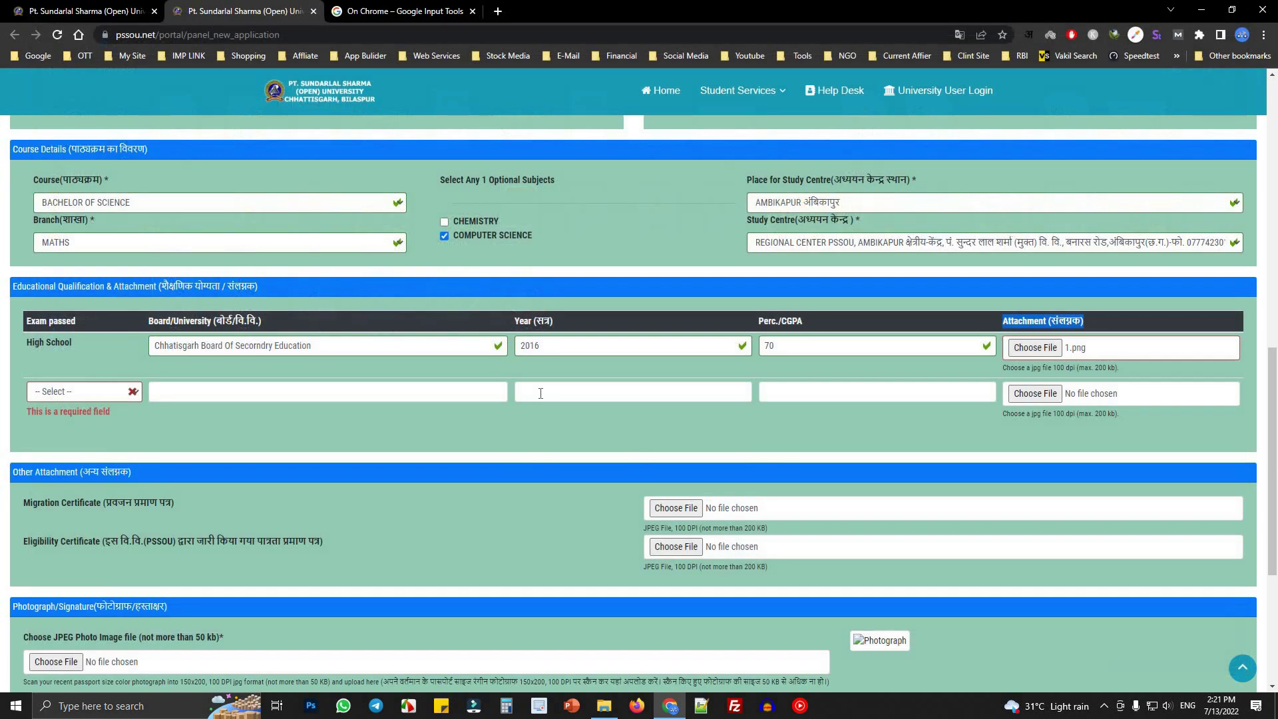
- Set row two to HIGHER SECONDARY (MATHS) with the same board, year 2018 and 85 percent
{"action": "left_click", "coordinate": [80, 396]}
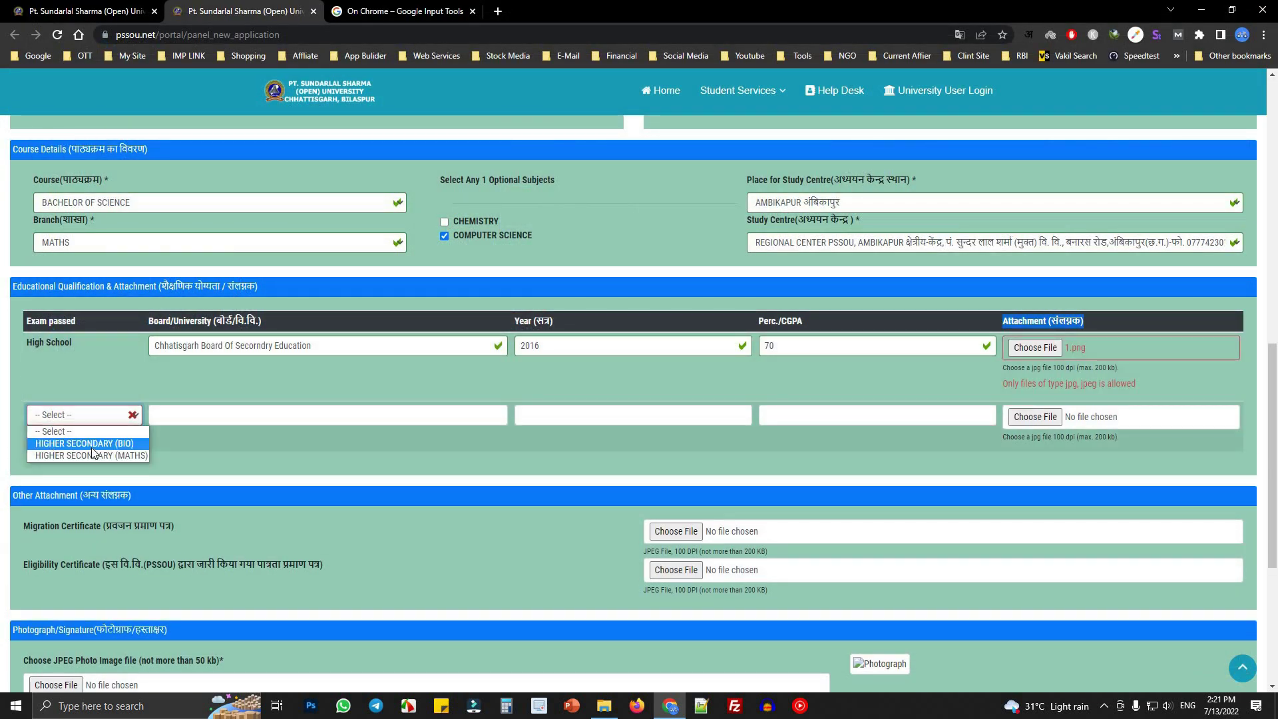
{"action": "left_click", "coordinate": [113, 456]}
{"action": "left_click", "coordinate": [314, 408]}
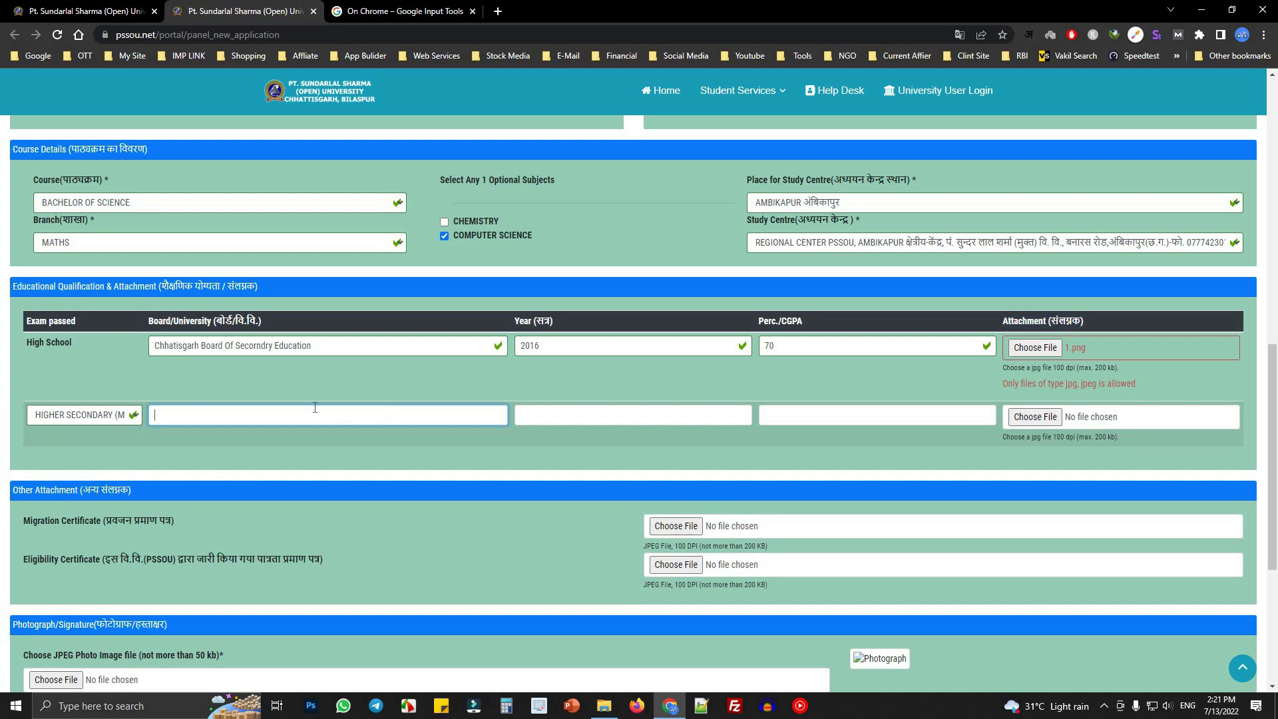
{"action": "left_click_drag", "start_coordinate": [311, 346], "coordinate": [154, 346]}
{"action": "key", "text": "ctrl+c"}
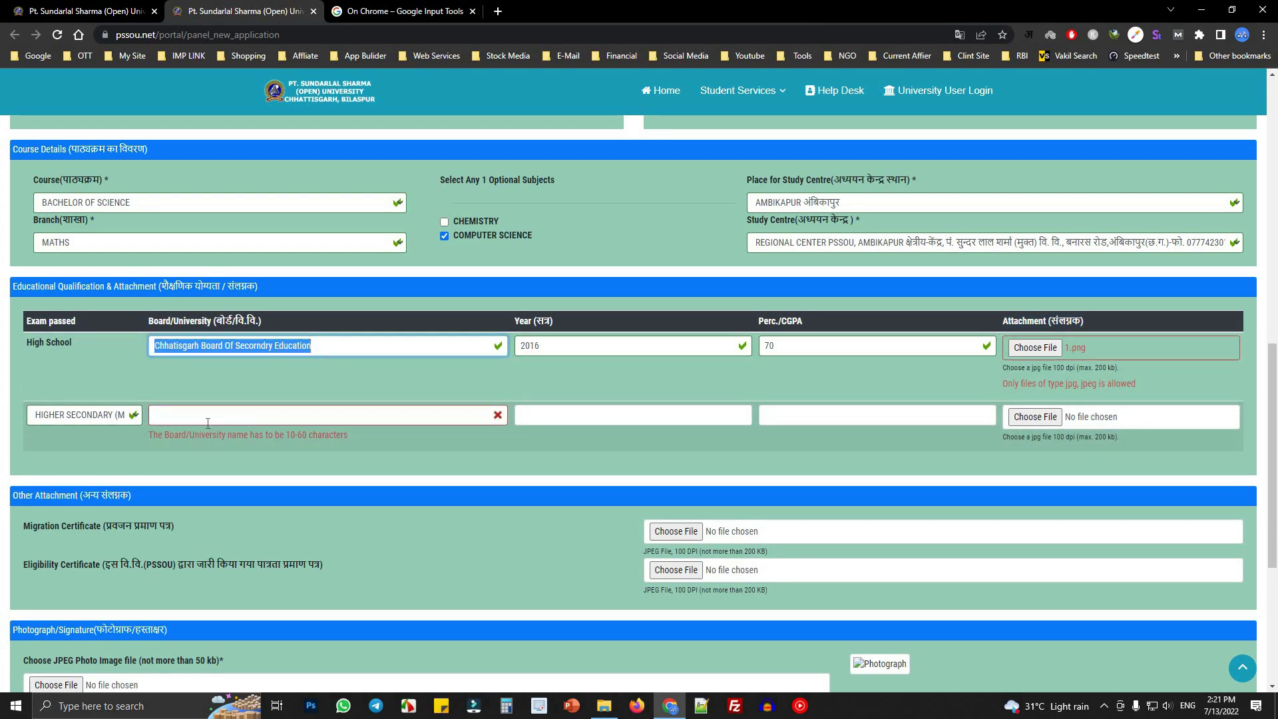
{"action": "left_click", "coordinate": [208, 421]}
{"action": "key", "text": "ctrl+v"}
{"action": "left_click", "coordinate": [537, 421]}
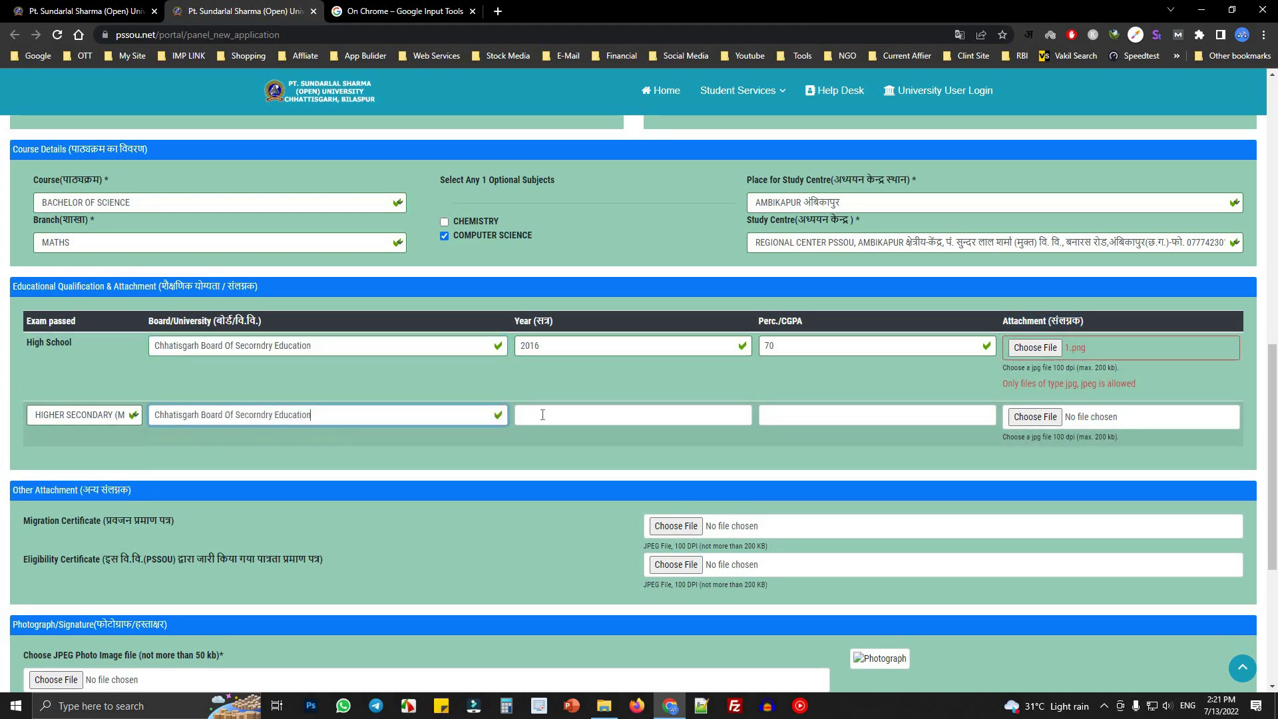
{"action": "type", "text": "2018"}
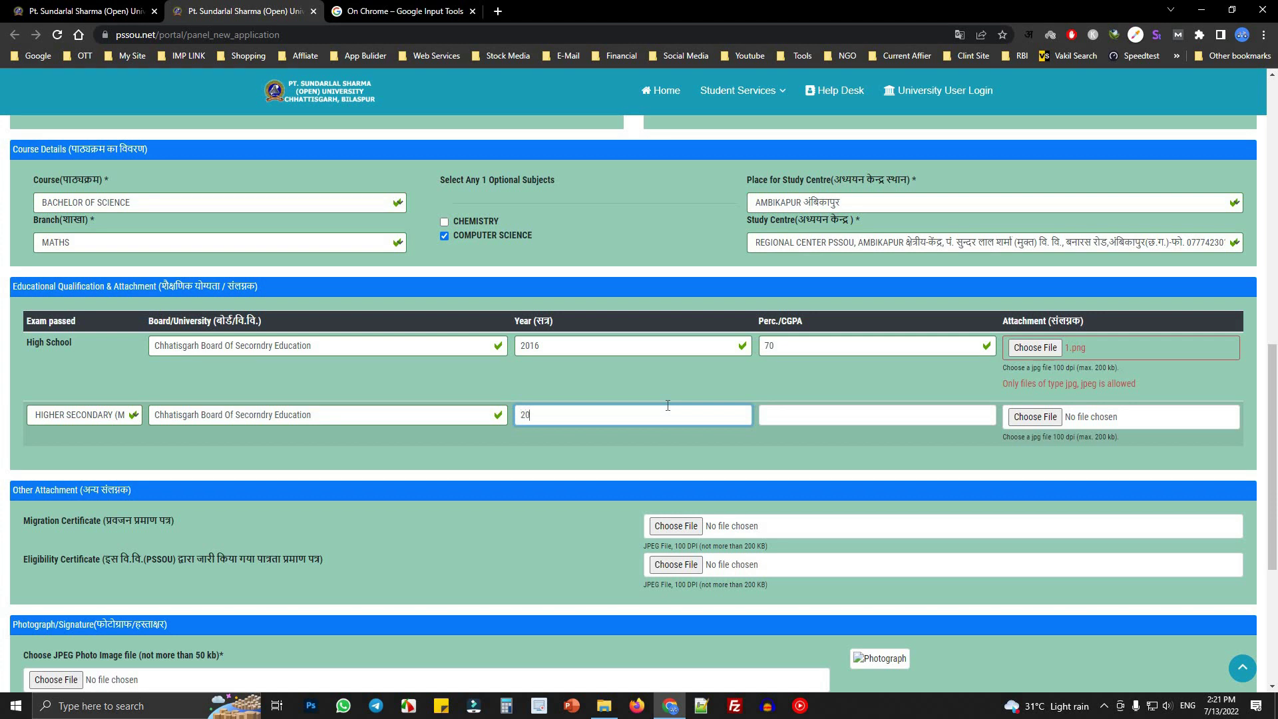
{"action": "left_click", "coordinate": [759, 420]}
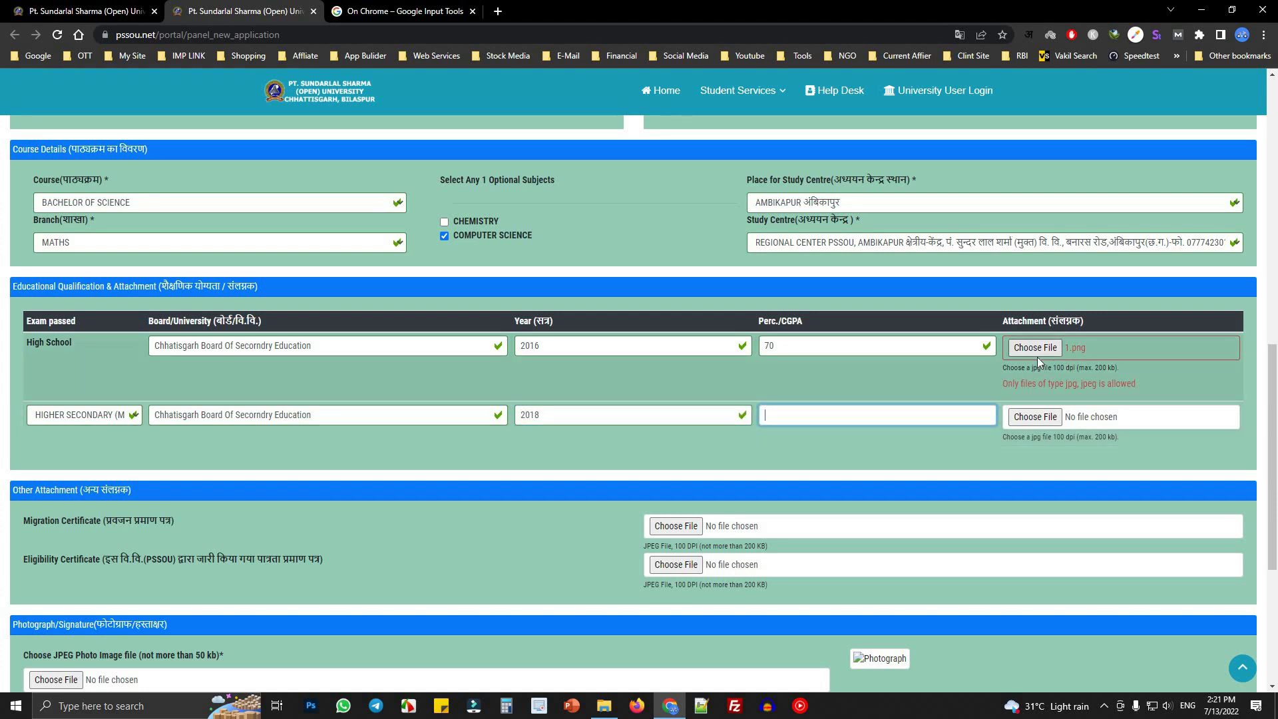
{"action": "type", "text": "85"}
{"action": "left_click", "coordinate": [449, 338]}
- Attach 12th-Marksheet.jpg to the Higher Secondary row, noting the 200 kb limit
{"action": "left_click", "coordinate": [1035, 417]}
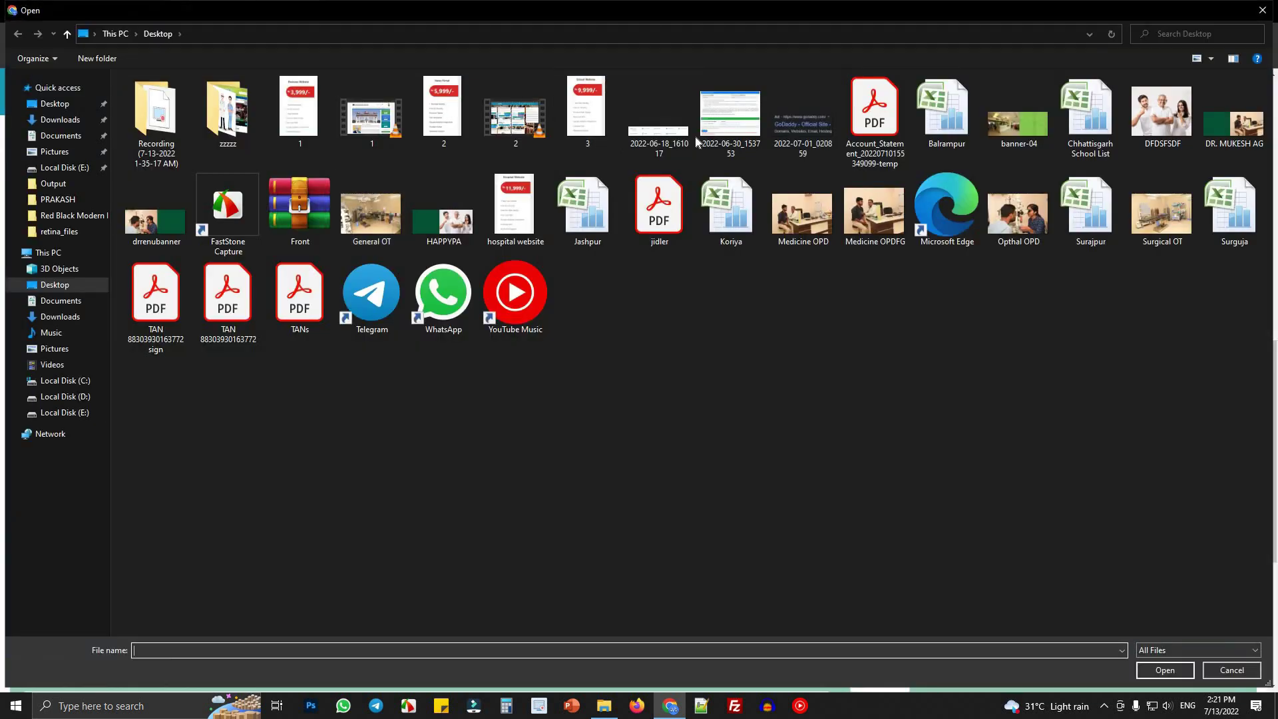
{"action": "double_click", "coordinate": [576, 112]}
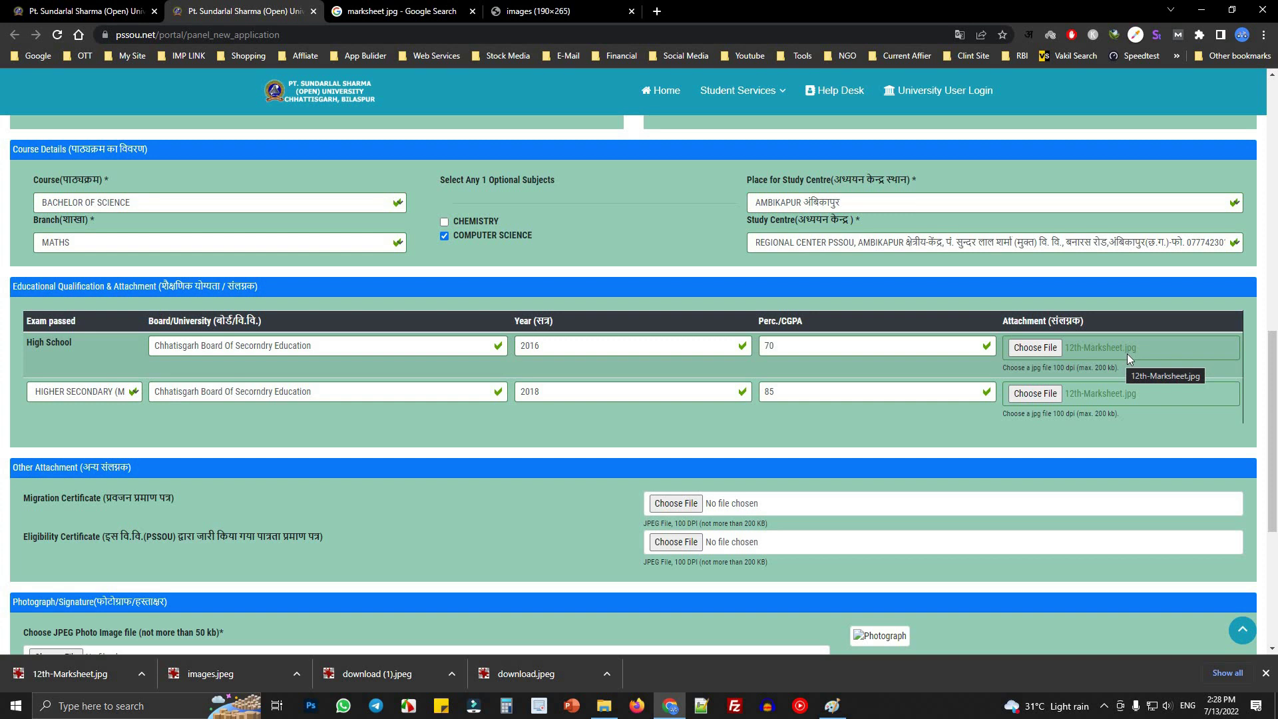
{"action": "left_click_drag", "start_coordinate": [1166, 370], "coordinate": [1069, 368]}
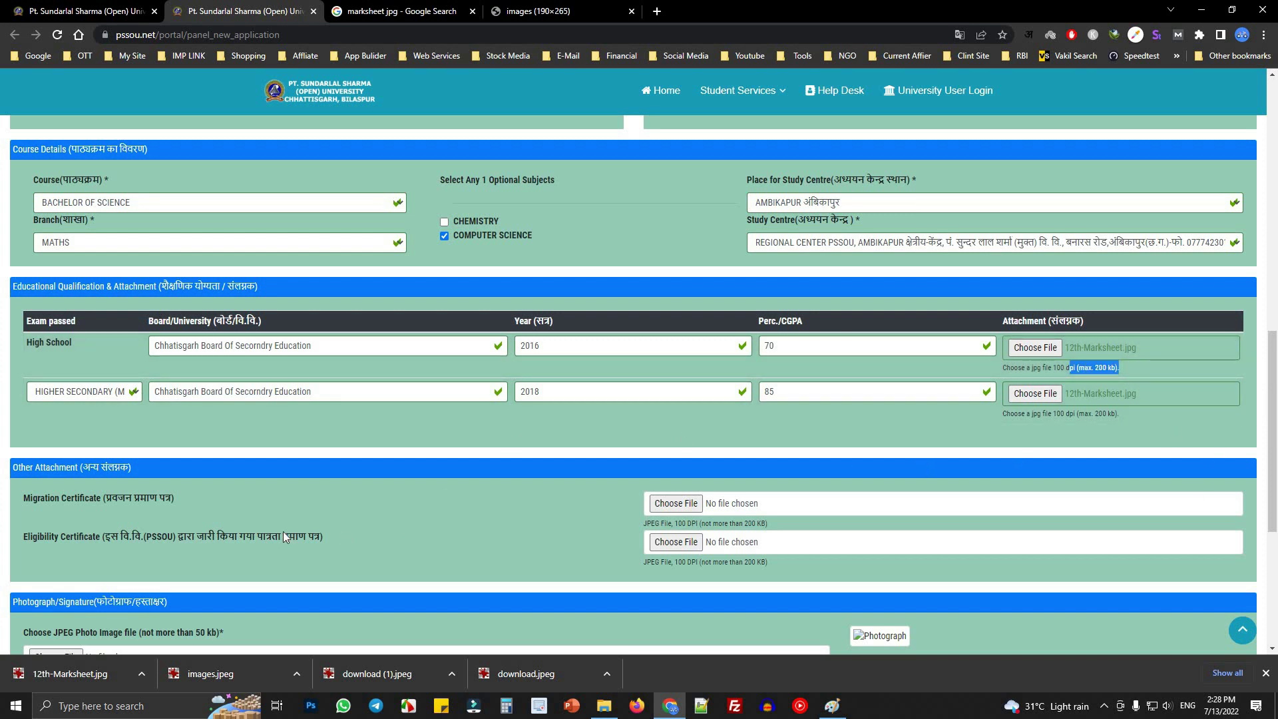
{"action": "scroll", "coordinate": [281, 525], "scroll_direction": "down", "scroll_amount": 2}
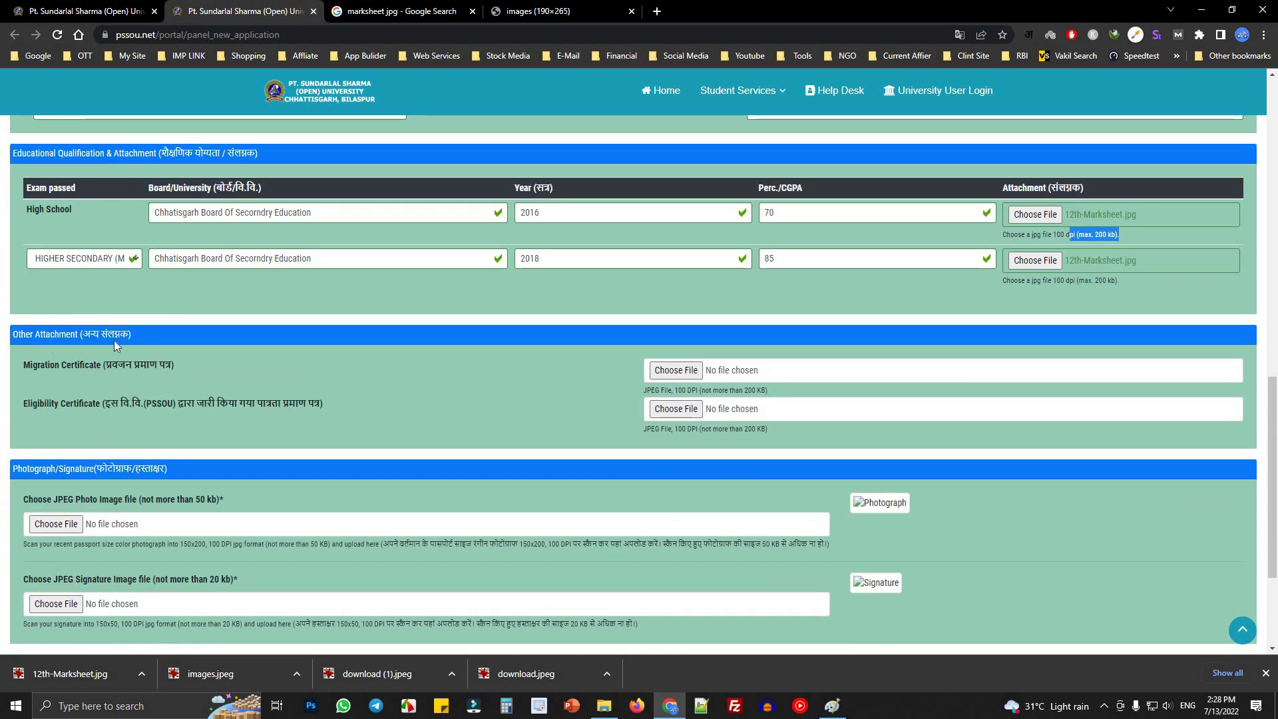
{"action": "left_click_drag", "start_coordinate": [22, 367], "coordinate": [197, 365]}
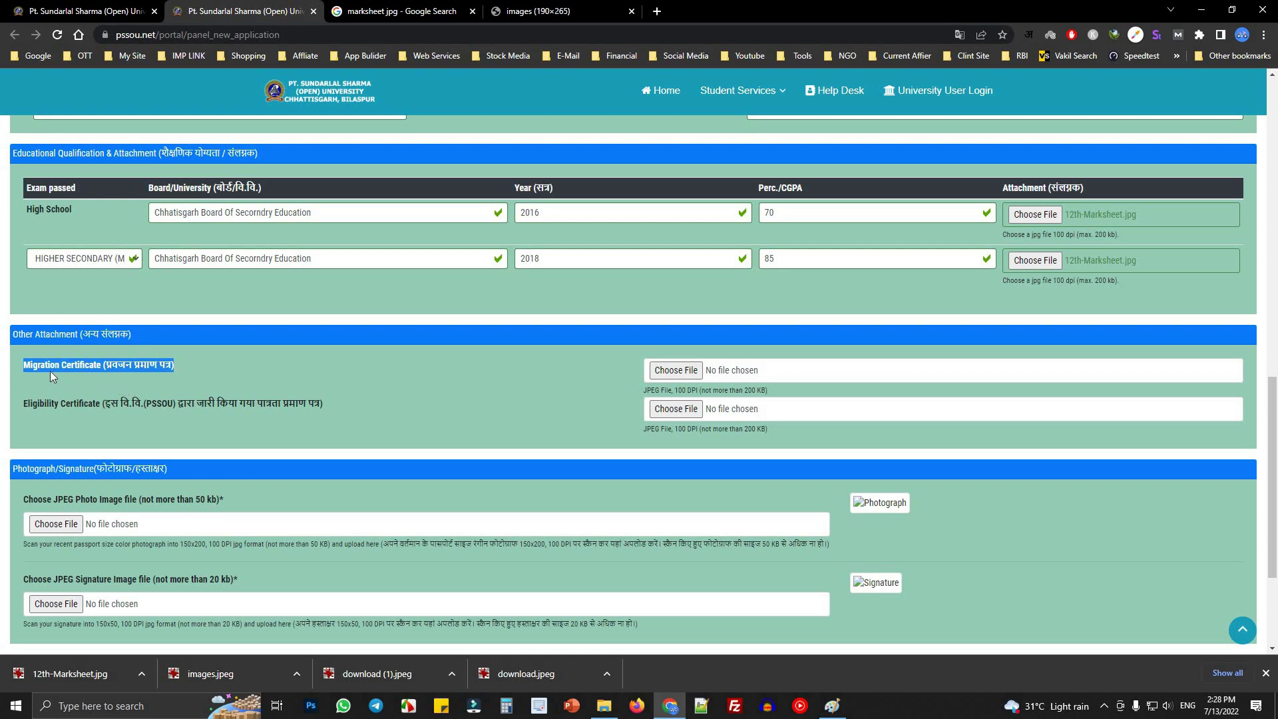
{"action": "left_click", "coordinate": [31, 370]}
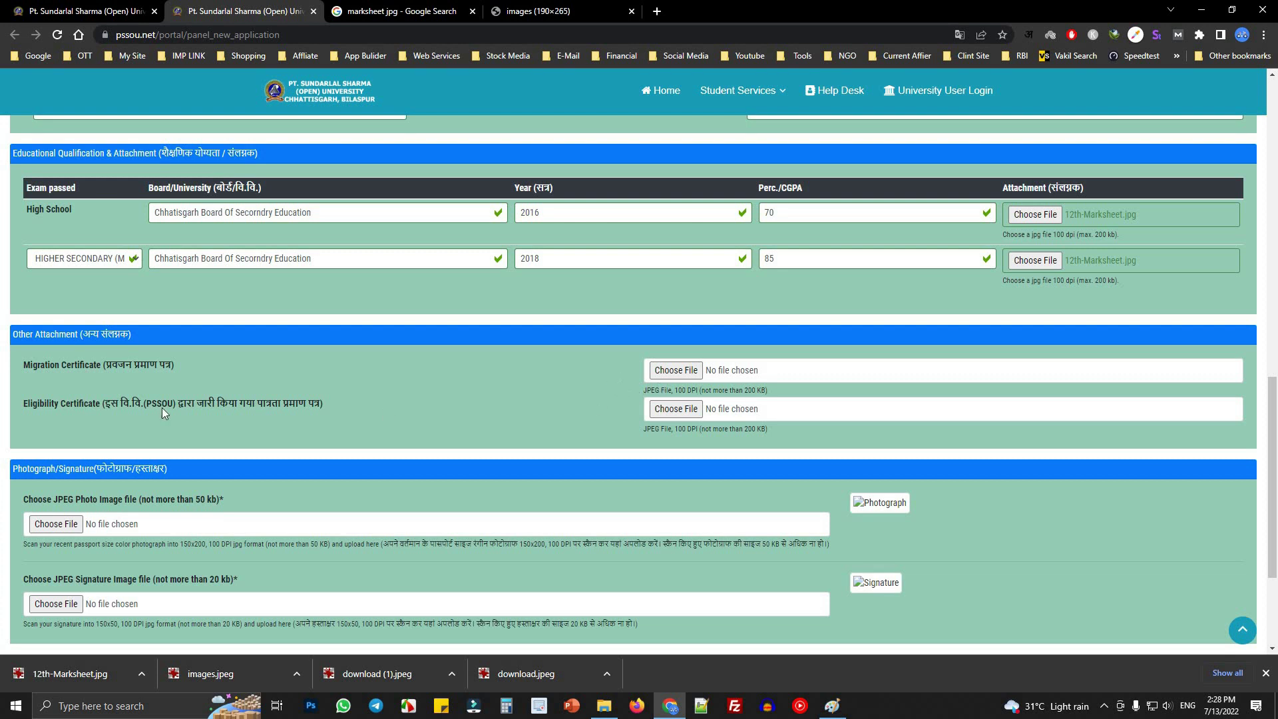
{"action": "left_click_drag", "start_coordinate": [19, 405], "coordinate": [100, 407]}
{"action": "left_click", "coordinate": [100, 407]}
{"action": "left_click_drag", "start_coordinate": [101, 404], "coordinate": [324, 409]}
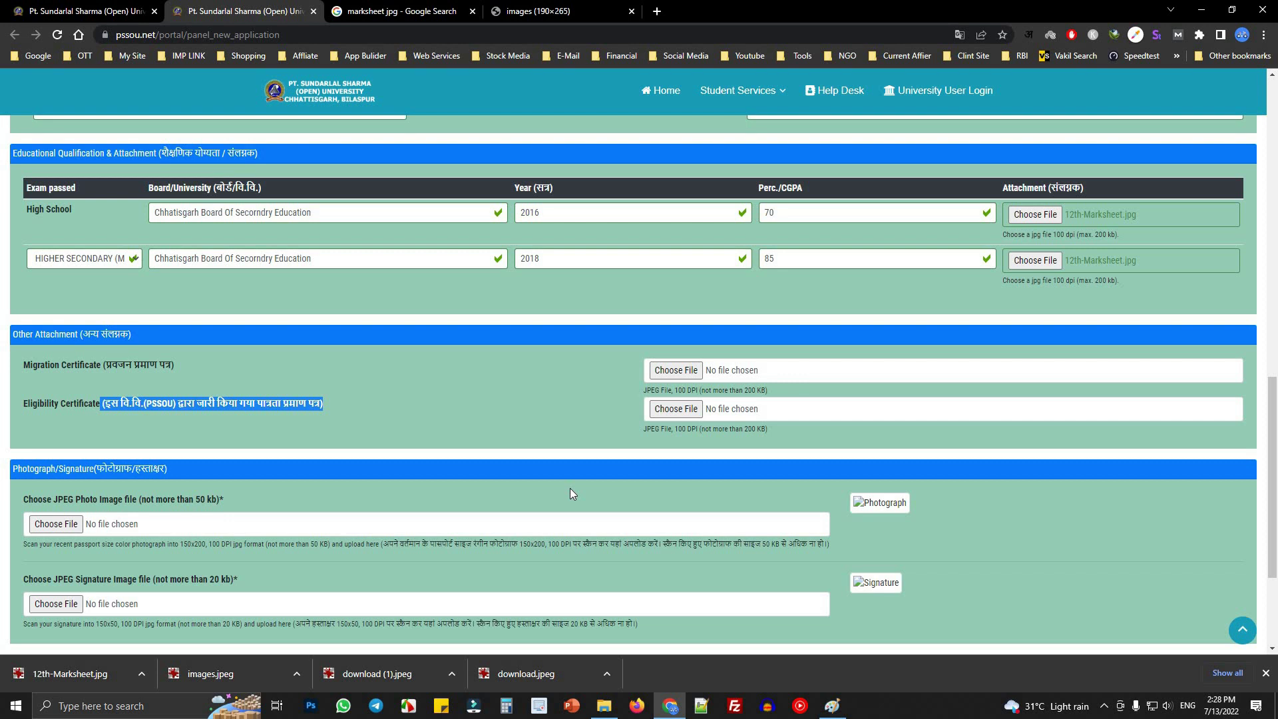
{"action": "scroll", "coordinate": [544, 480], "scroll_direction": "down", "scroll_amount": 3}
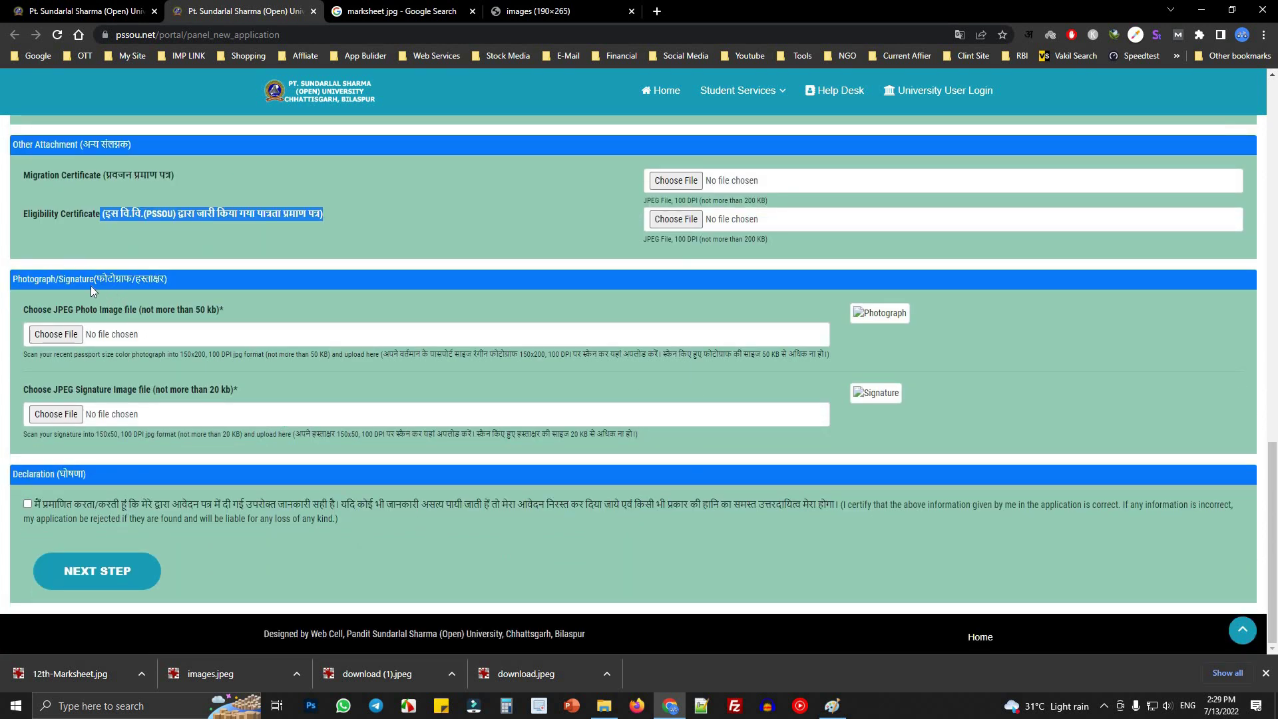
{"action": "left_click", "coordinate": [20, 280]}
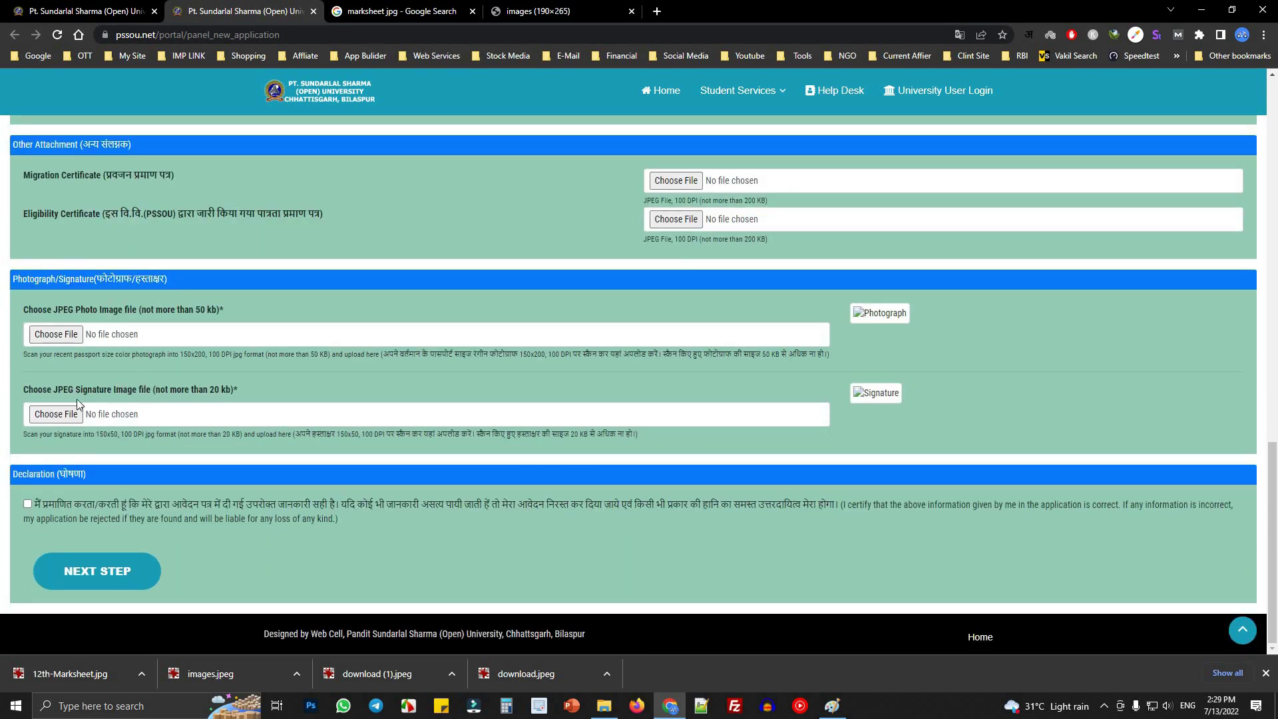
- Attach 1dasd.jpg from Downloads as the applicant's photo
{"action": "left_click_drag", "start_coordinate": [37, 310], "coordinate": [110, 318]}
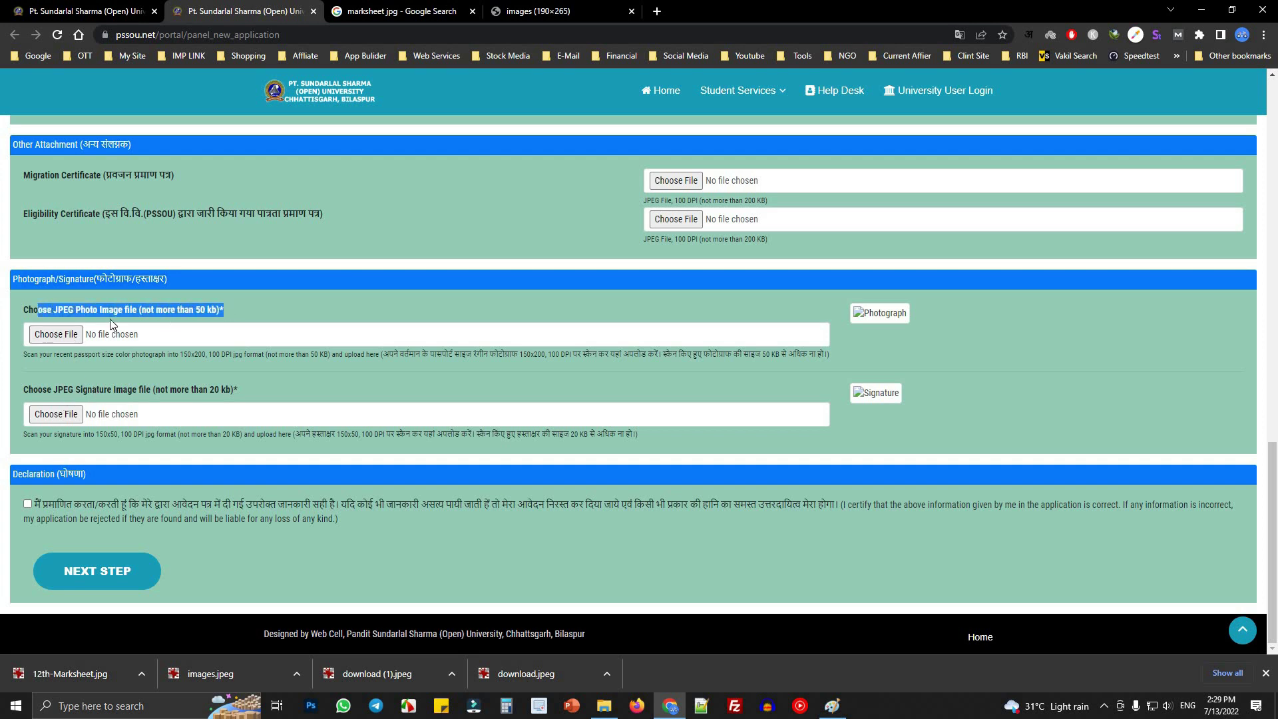
{"action": "left_click", "coordinate": [56, 334]}
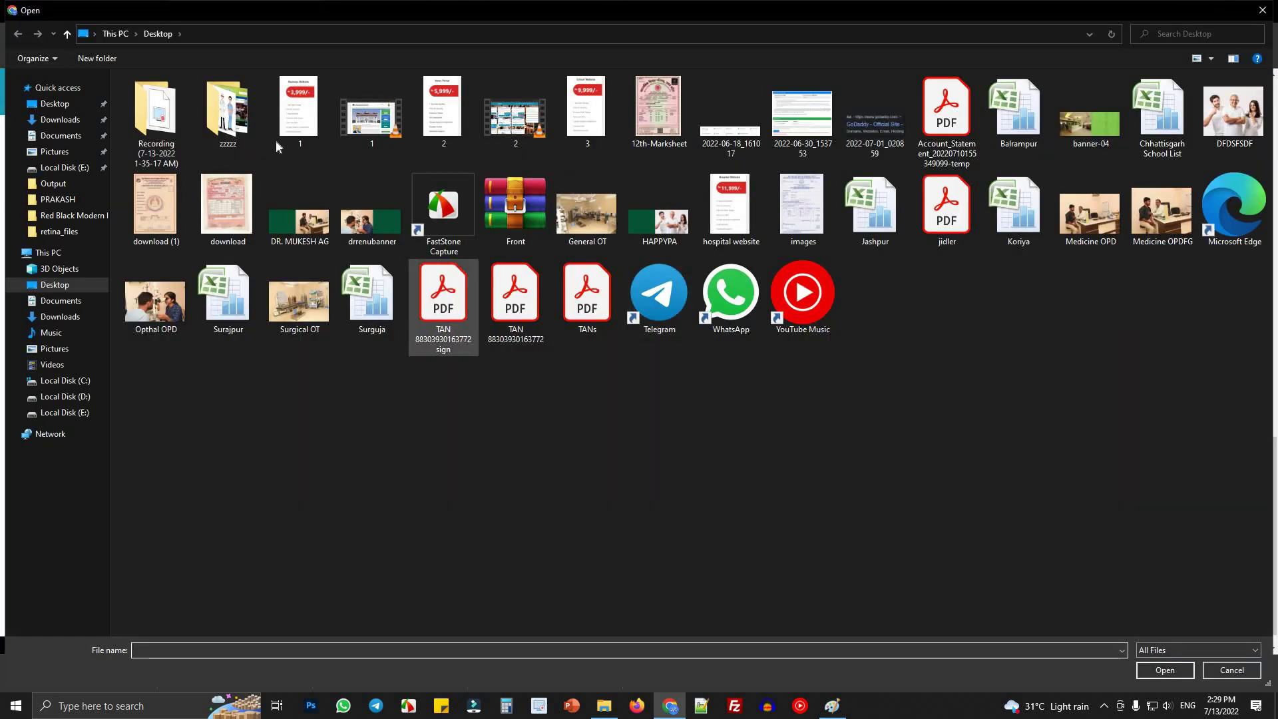
{"action": "double_click", "coordinate": [300, 112]}
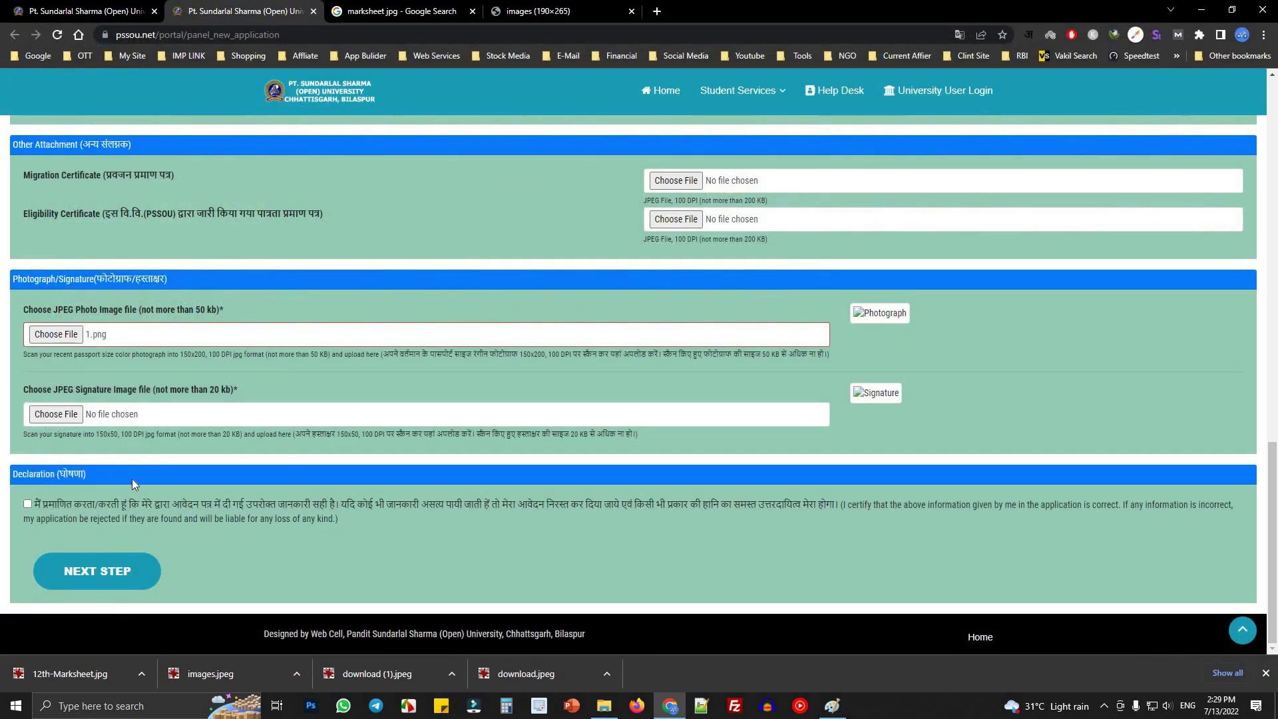
{"action": "left_click", "coordinate": [69, 341]}
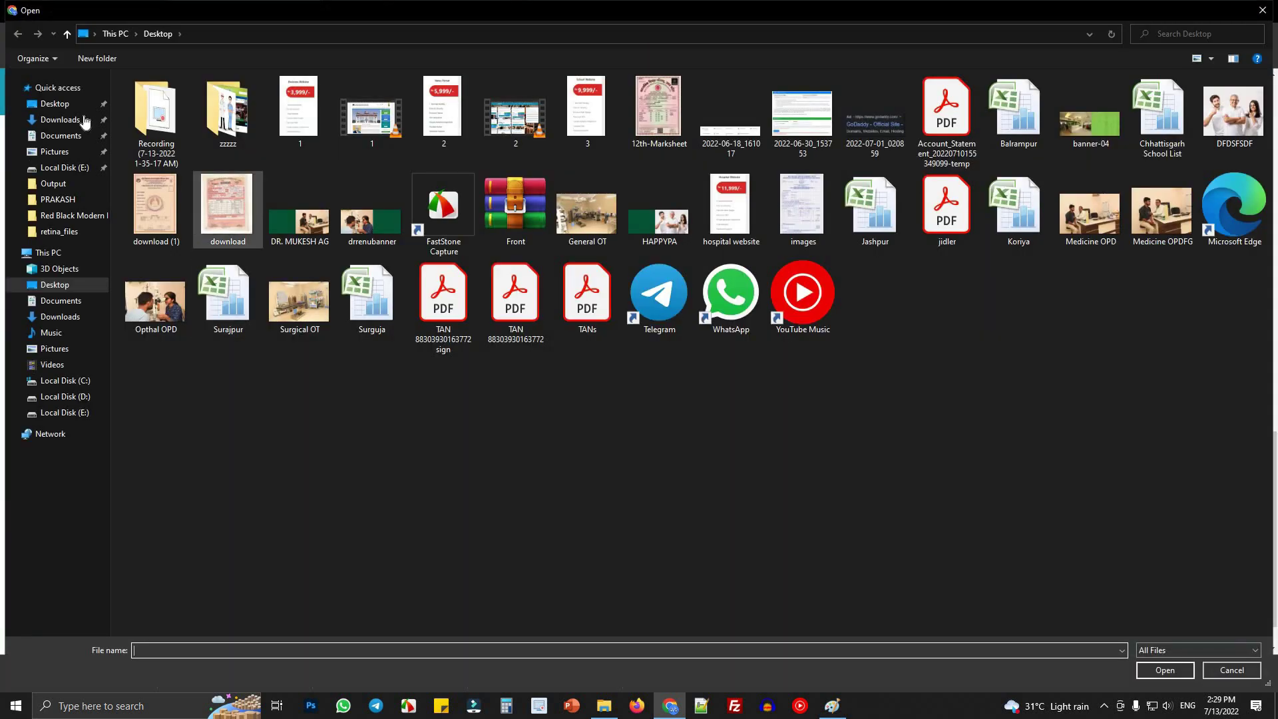
{"action": "left_click", "coordinate": [67, 120]}
{"action": "double_click", "coordinate": [213, 170]}
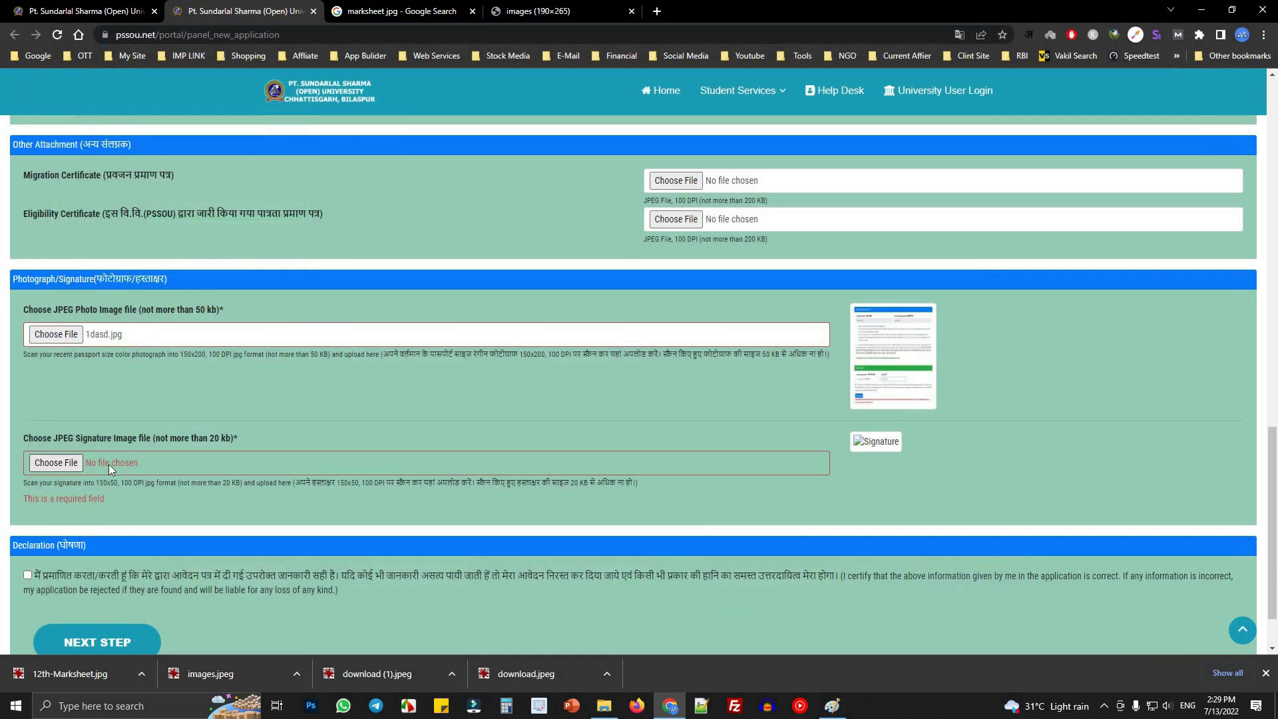
- Attach download (1).jpeg from Desktop as the signature and tick the declaration
{"action": "left_click", "coordinate": [57, 463]}
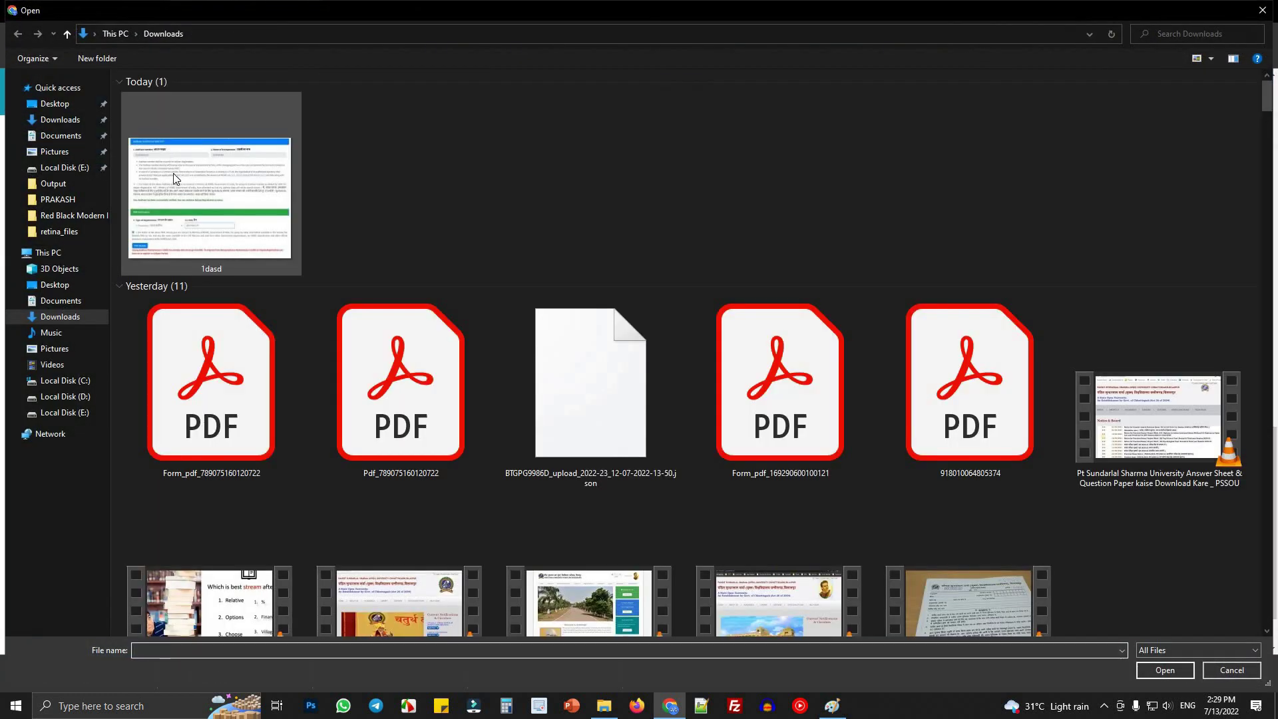
{"action": "double_click", "coordinate": [174, 173]}
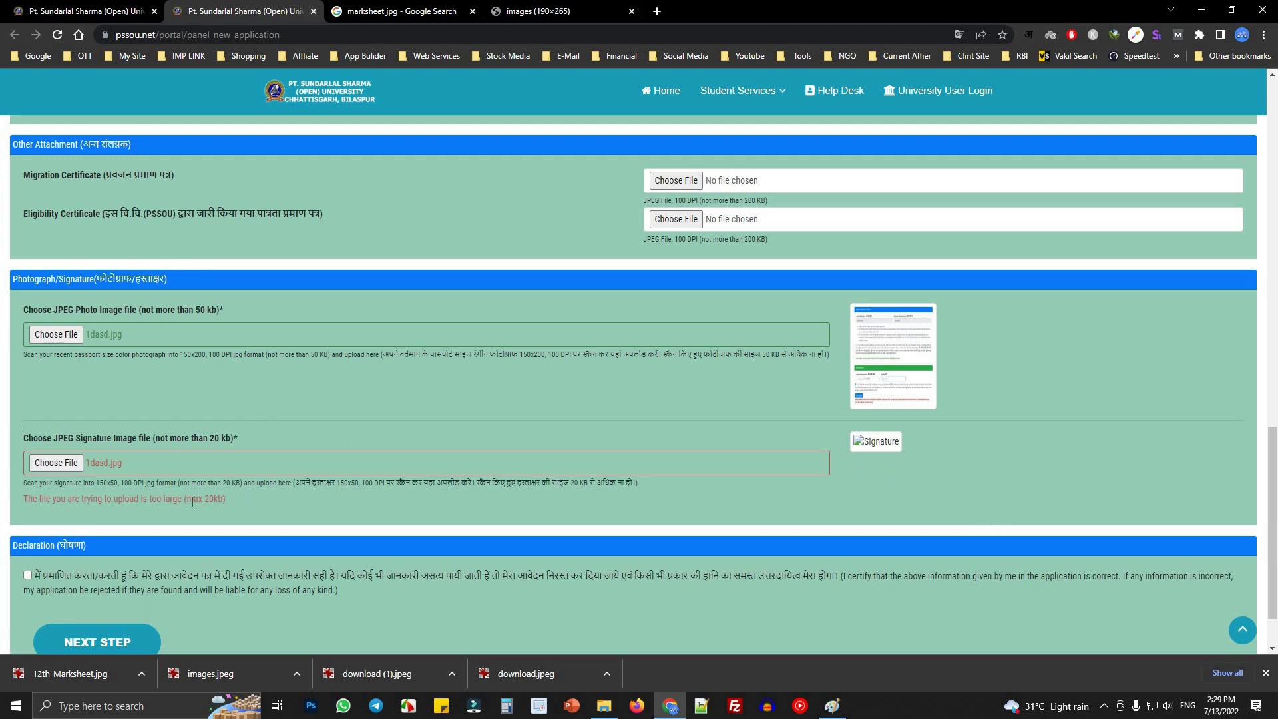
{"action": "left_click_drag", "start_coordinate": [181, 438], "coordinate": [240, 438]}
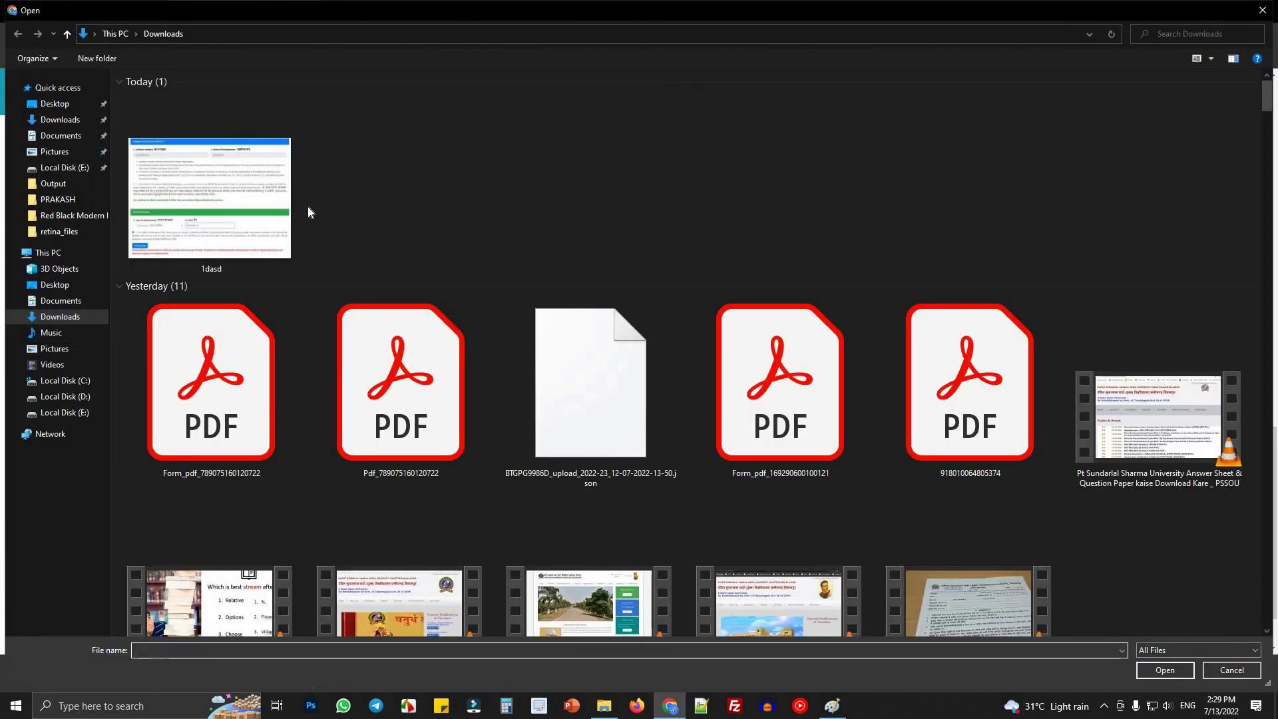
{"action": "double_click", "coordinate": [182, 184]}
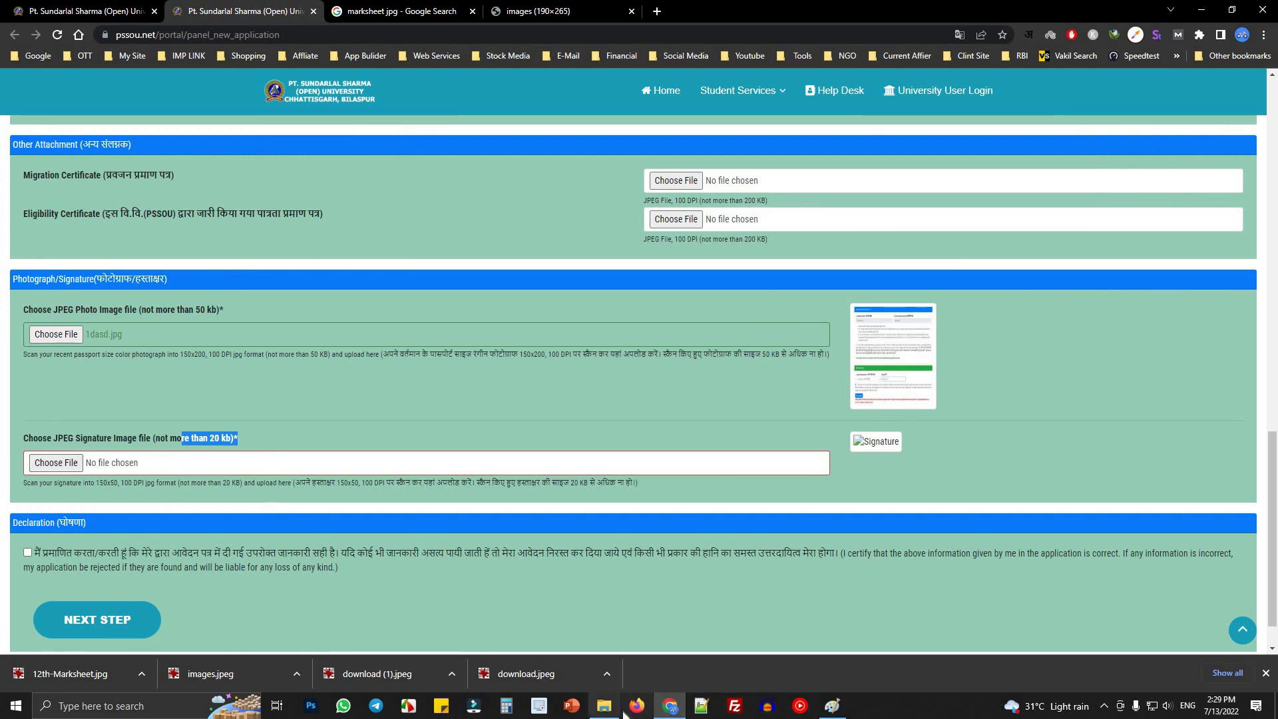
{"action": "left_click", "coordinate": [53, 465]}
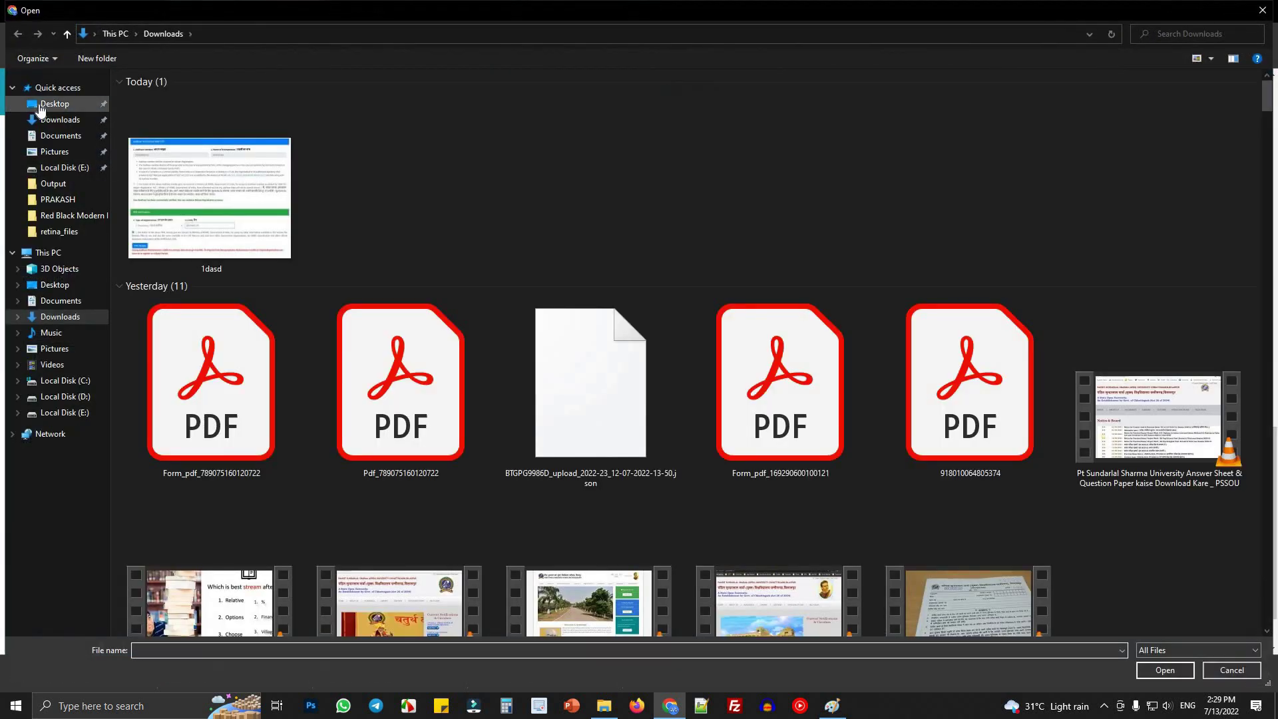
{"action": "left_click", "coordinate": [41, 107]}
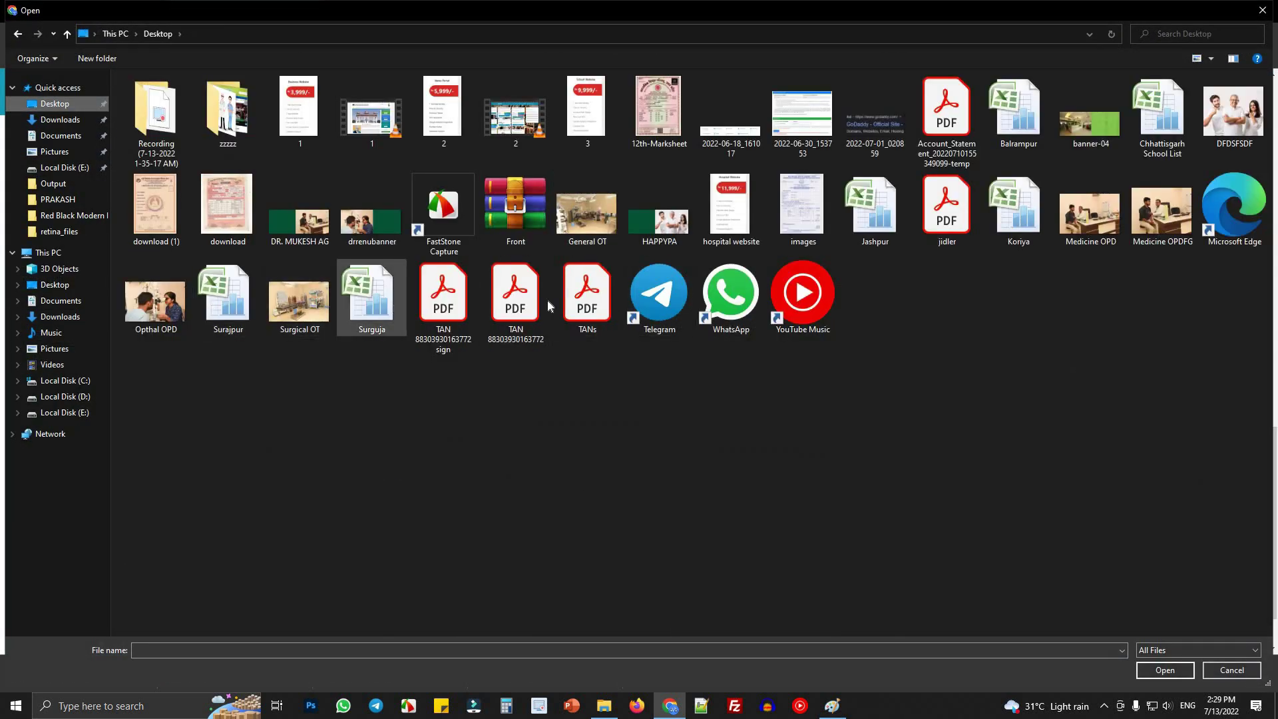
{"action": "left_click", "coordinate": [163, 224]}
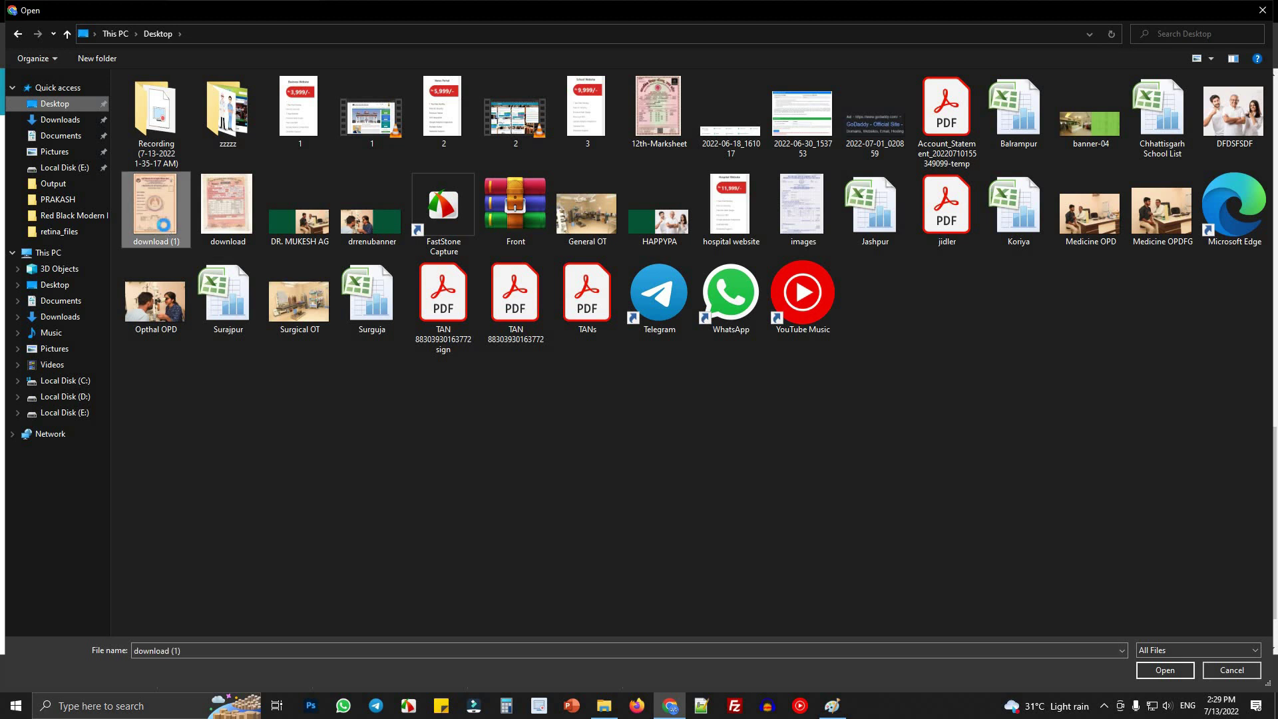
{"action": "scroll", "coordinate": [336, 526], "scroll_direction": "down", "scroll_amount": 1}
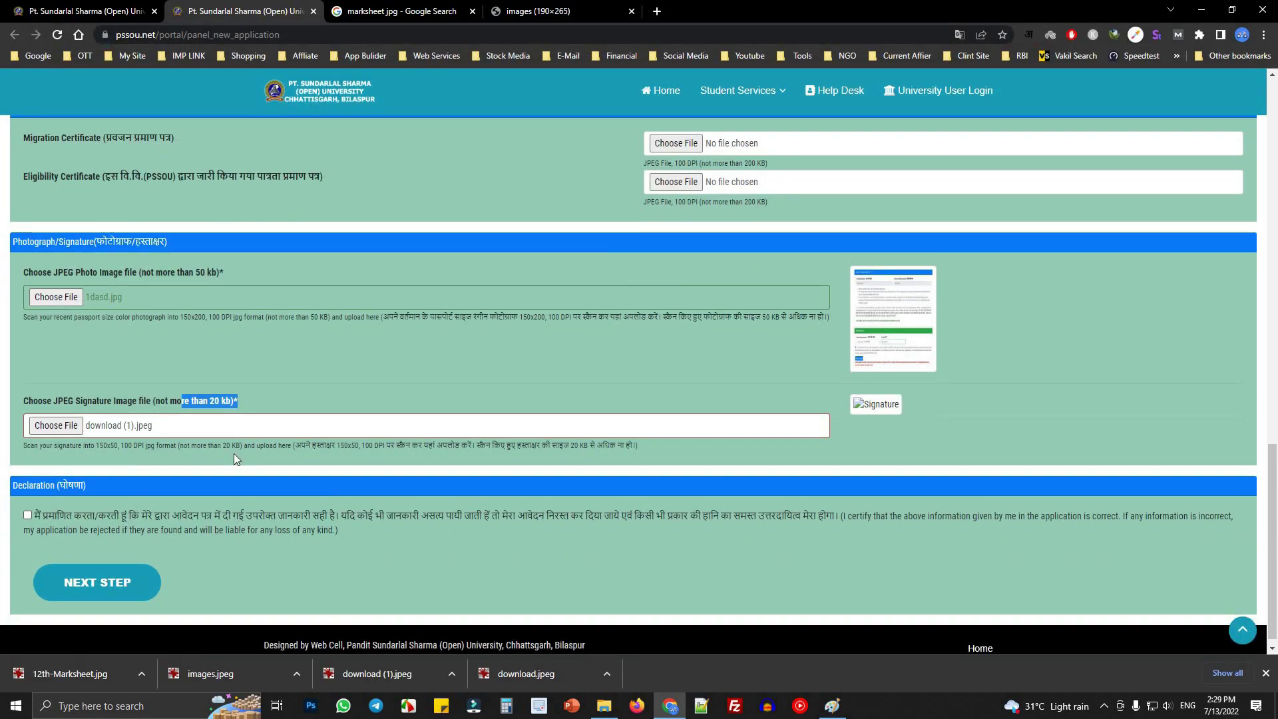
{"action": "left_click", "coordinate": [29, 504]}
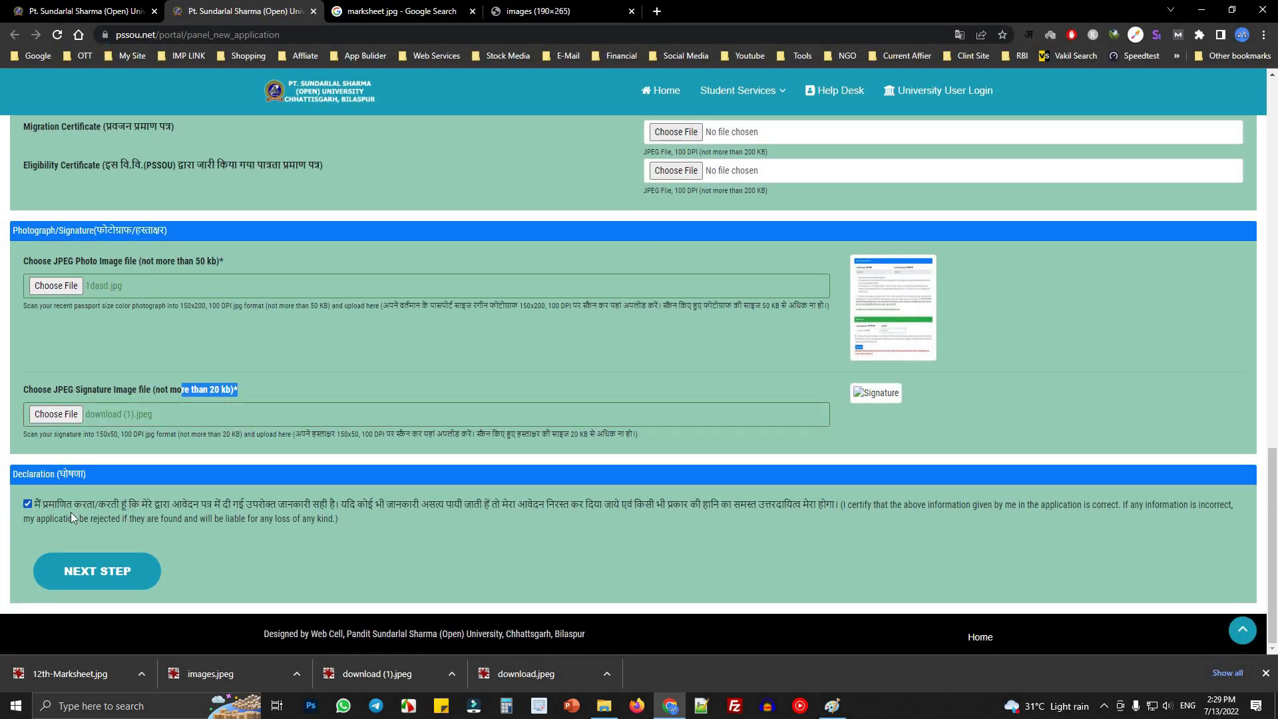
- Submit the registration with NEXT STEP and accept the 'Are you sure to submit' prompt
{"action": "mouse_move", "coordinate": [43, 505]}
{"action": "left_mouse_down"}
{"action": "mouse_move", "coordinate": [666, 519]}
{"action": "mouse_move", "coordinate": [170, 571]}
{"action": "left_mouse_up"}
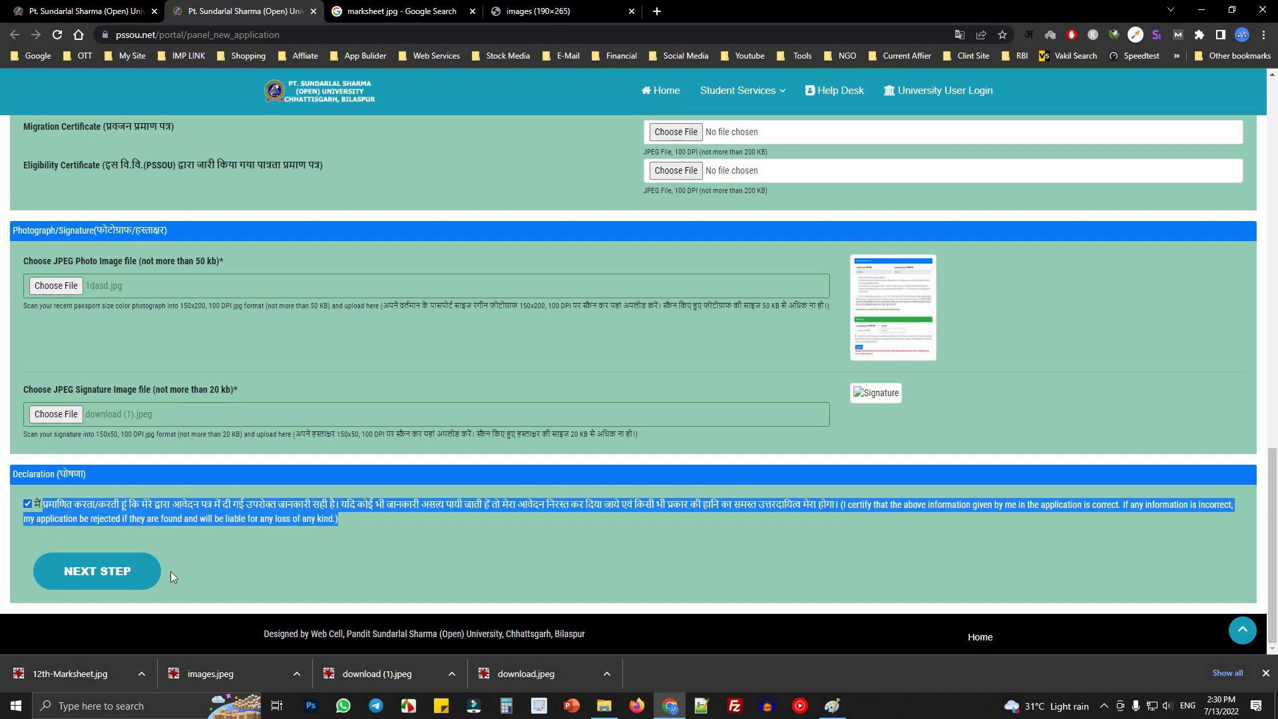
{"action": "left_click", "coordinate": [97, 571]}
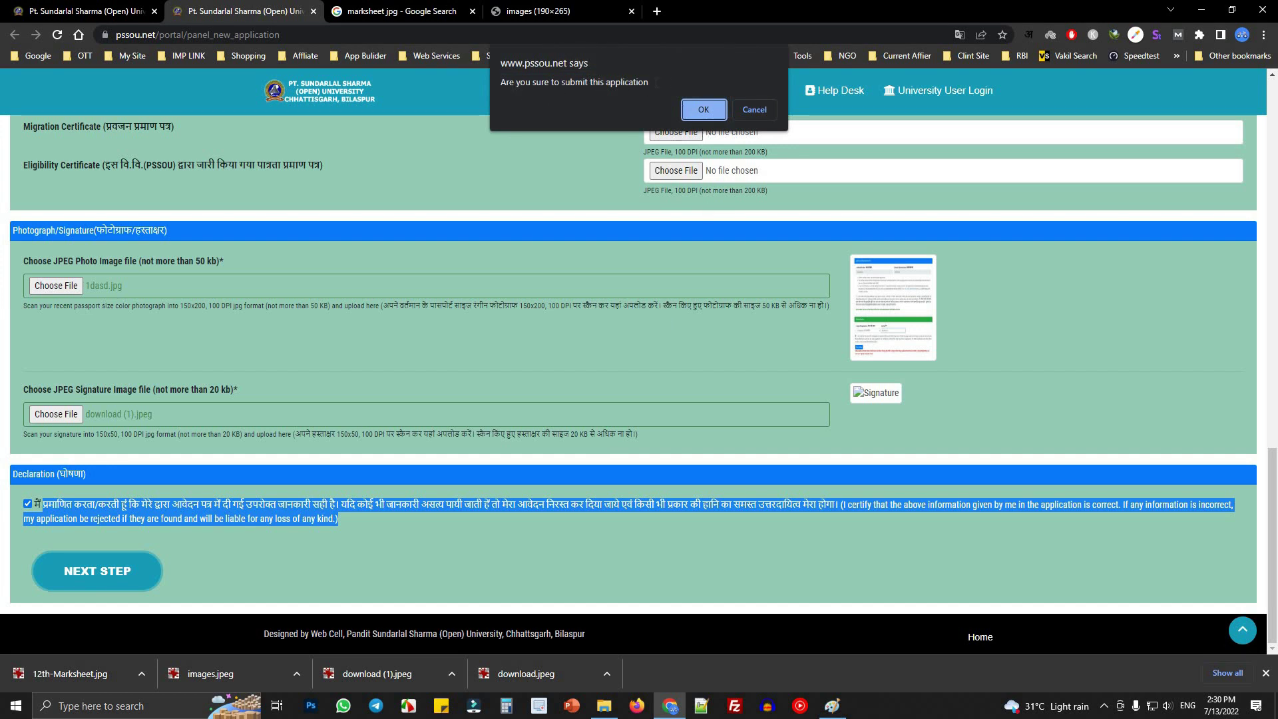
{"action": "key", "text": "Return"}
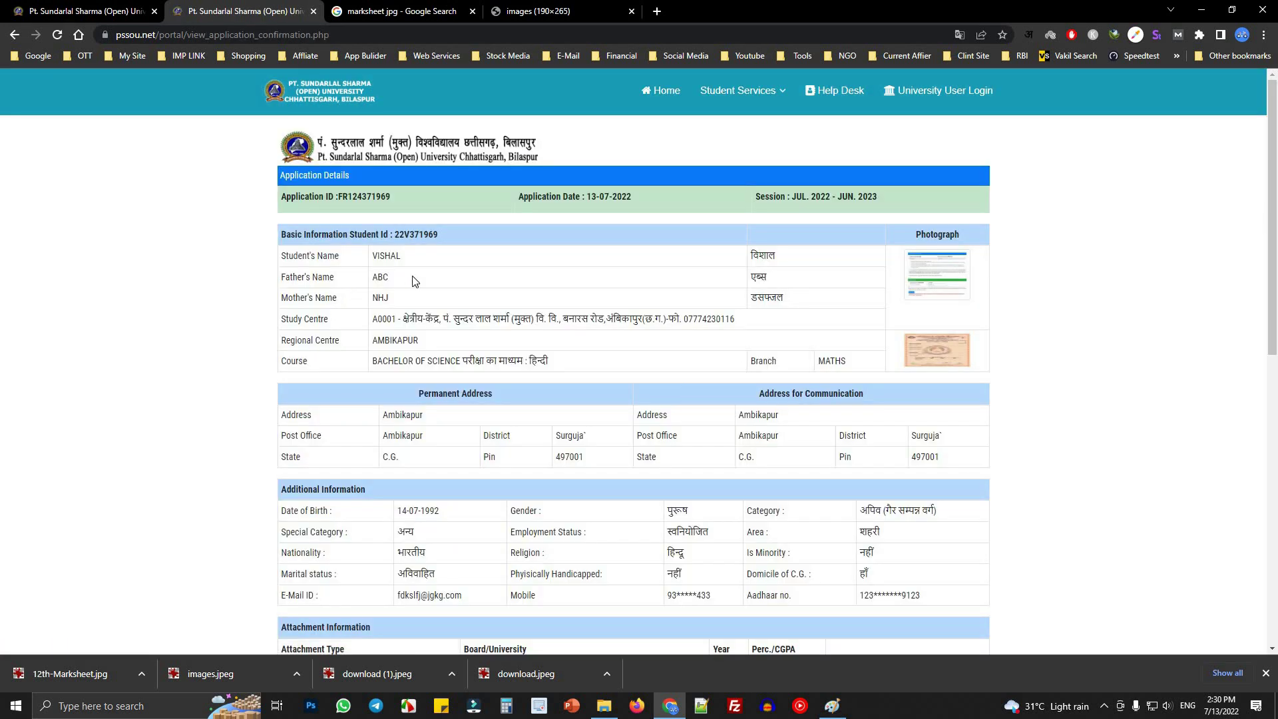
- Review the confirmation page's BACHELOR OF SCIENCE (FIRST YEAR) exam and 5700.00 total fee
{"action": "scroll", "coordinate": [554, 371], "scroll_direction": "down", "scroll_amount": 9}
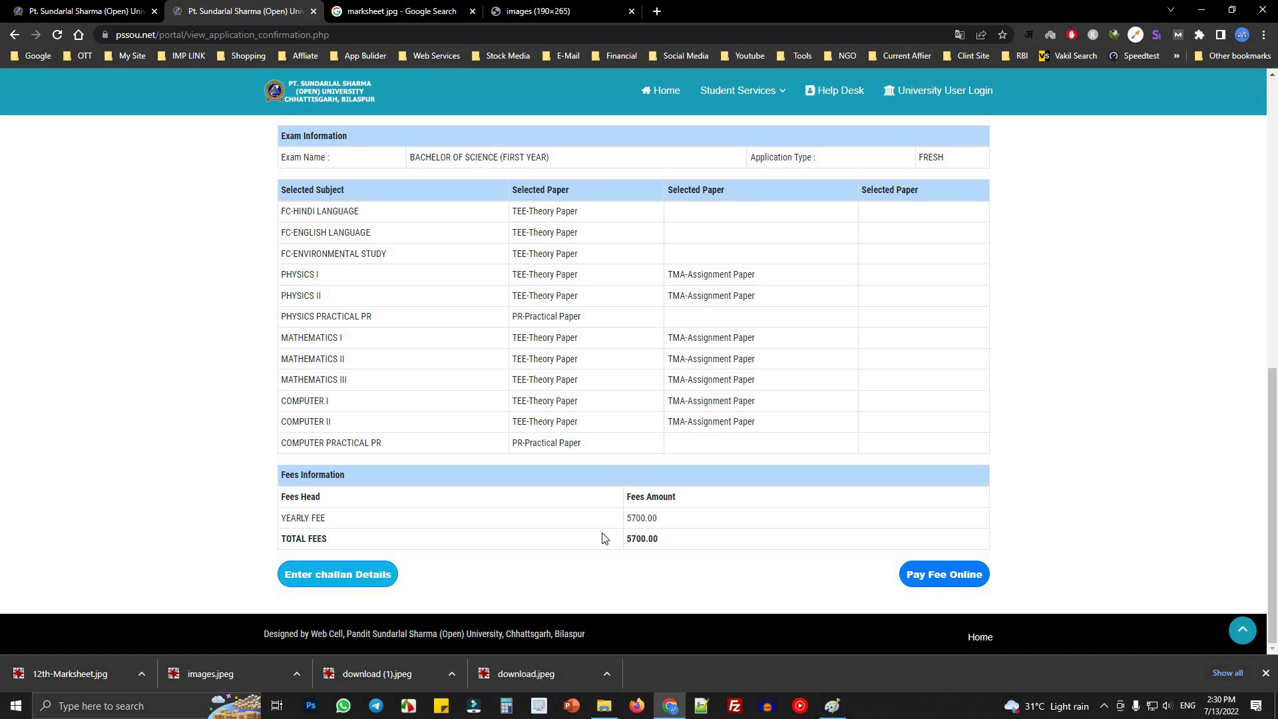
{"action": "scroll", "coordinate": [501, 529], "scroll_direction": "up", "scroll_amount": 5}
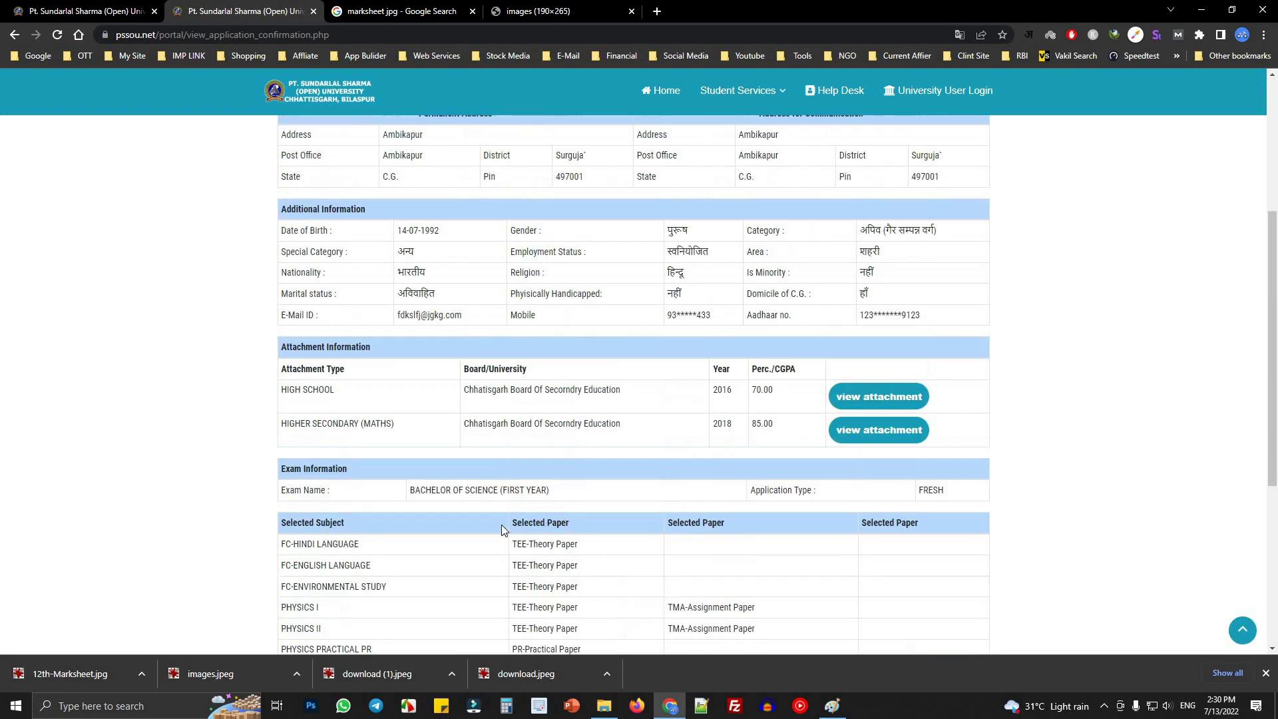
{"action": "scroll", "coordinate": [502, 525], "scroll_direction": "up", "scroll_amount": 1}
{"action": "triple_click", "coordinate": [562, 559]}
{"action": "scroll", "coordinate": [556, 566], "scroll_direction": "down", "scroll_amount": 6}
{"action": "triple_click", "coordinate": [688, 540]}
{"action": "left_click", "coordinate": [661, 546]}
- Start the online fee payment, cancel it on the Bank of Baroda gateway, and return
{"action": "left_click", "coordinate": [946, 586]}
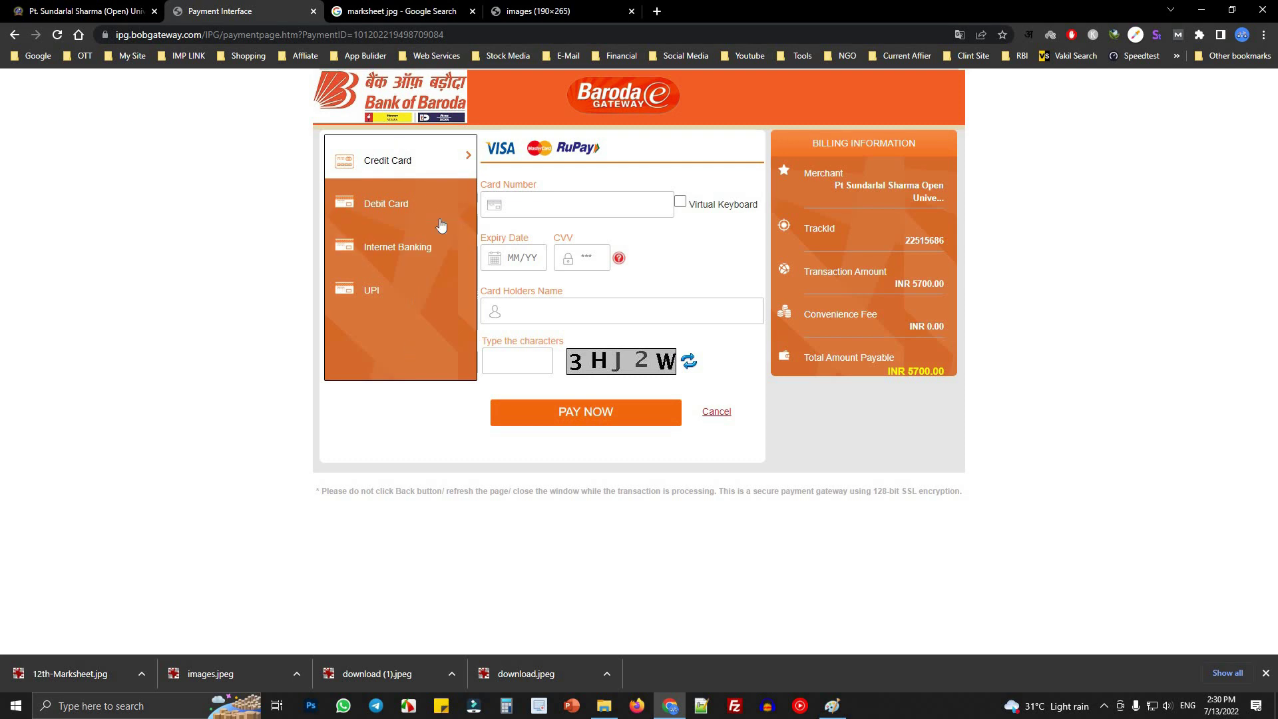
{"action": "left_click", "coordinate": [717, 412]}
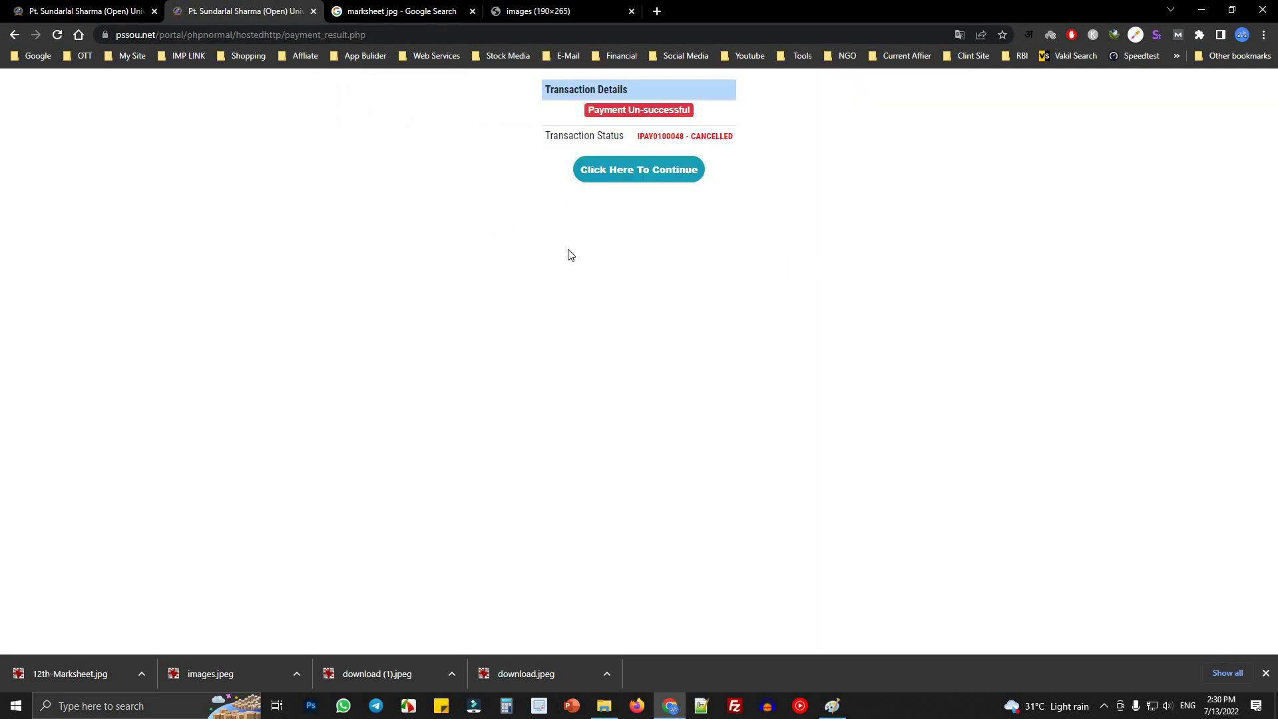
{"action": "left_click", "coordinate": [641, 178]}
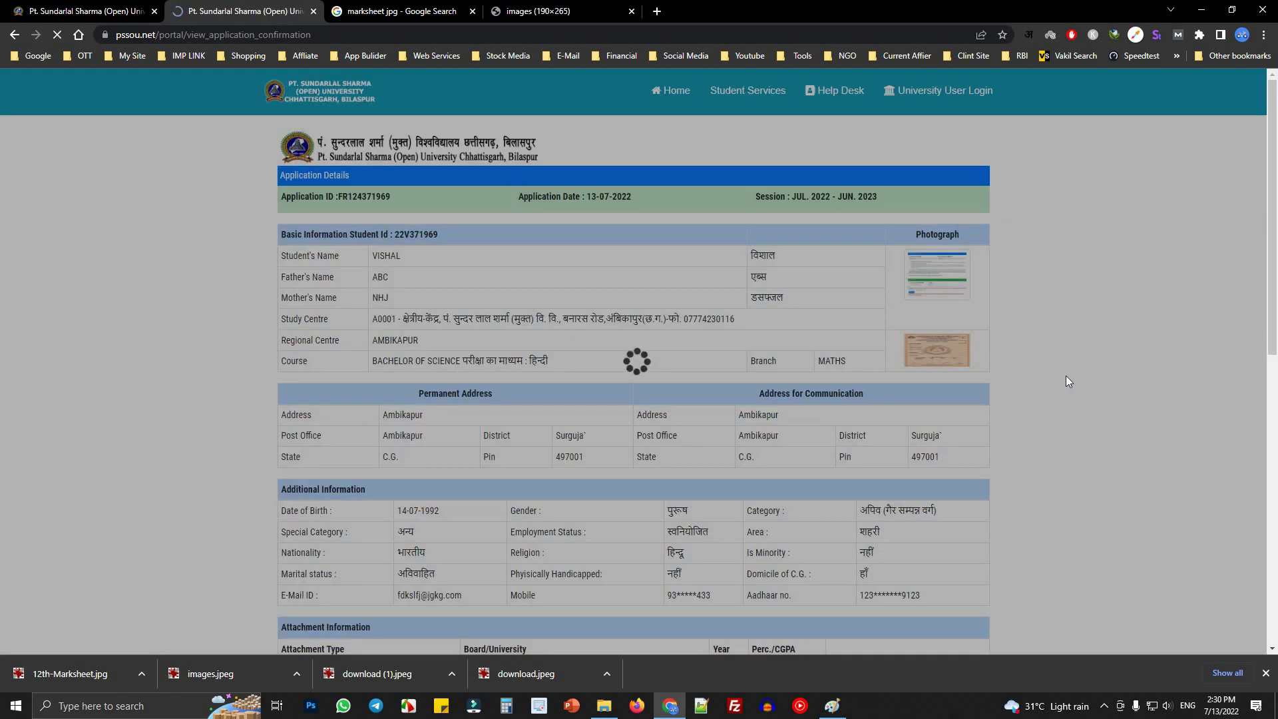
{"action": "scroll", "coordinate": [817, 446], "scroll_direction": "down", "scroll_amount": 5}
{"action": "scroll", "coordinate": [817, 446], "scroll_direction": "up", "scroll_amount": 5}
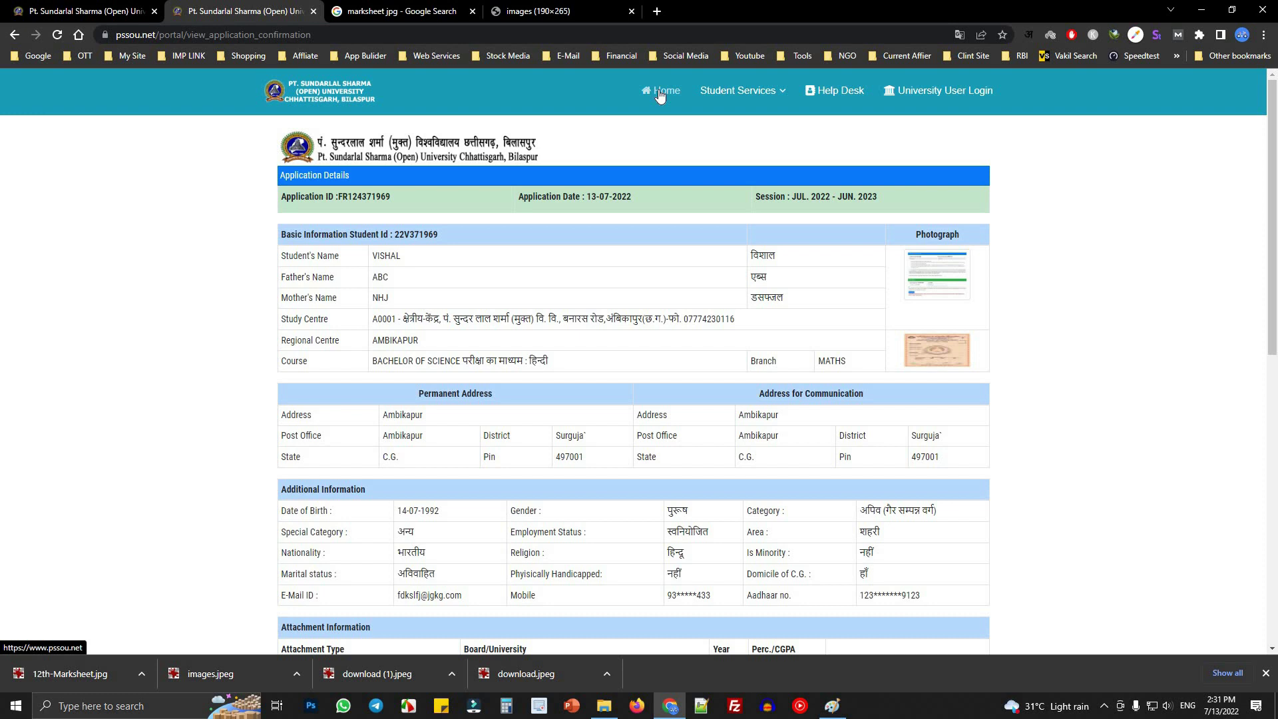
{"action": "triple_click", "coordinate": [360, 234]}
{"action": "left_click", "coordinate": [409, 340]}
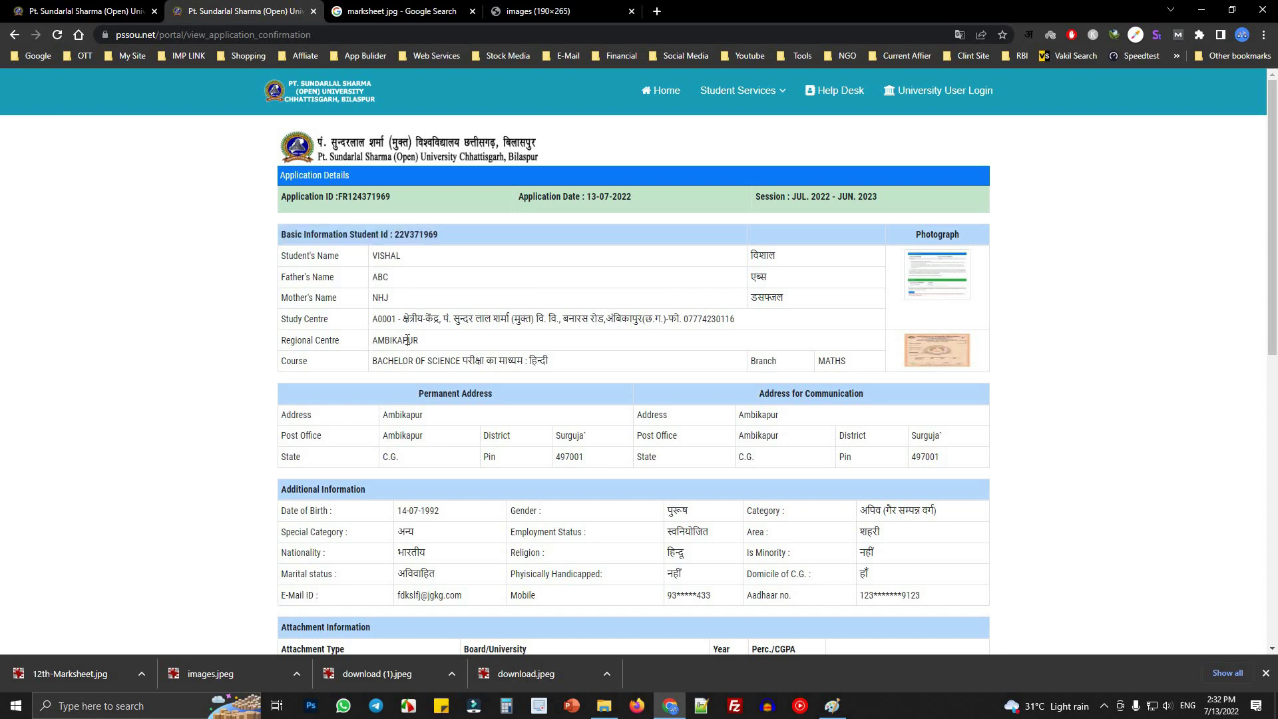
{"action": "double_click", "coordinate": [408, 340]}
{"action": "left_click_drag", "start_coordinate": [374, 321], "coordinate": [779, 328]}
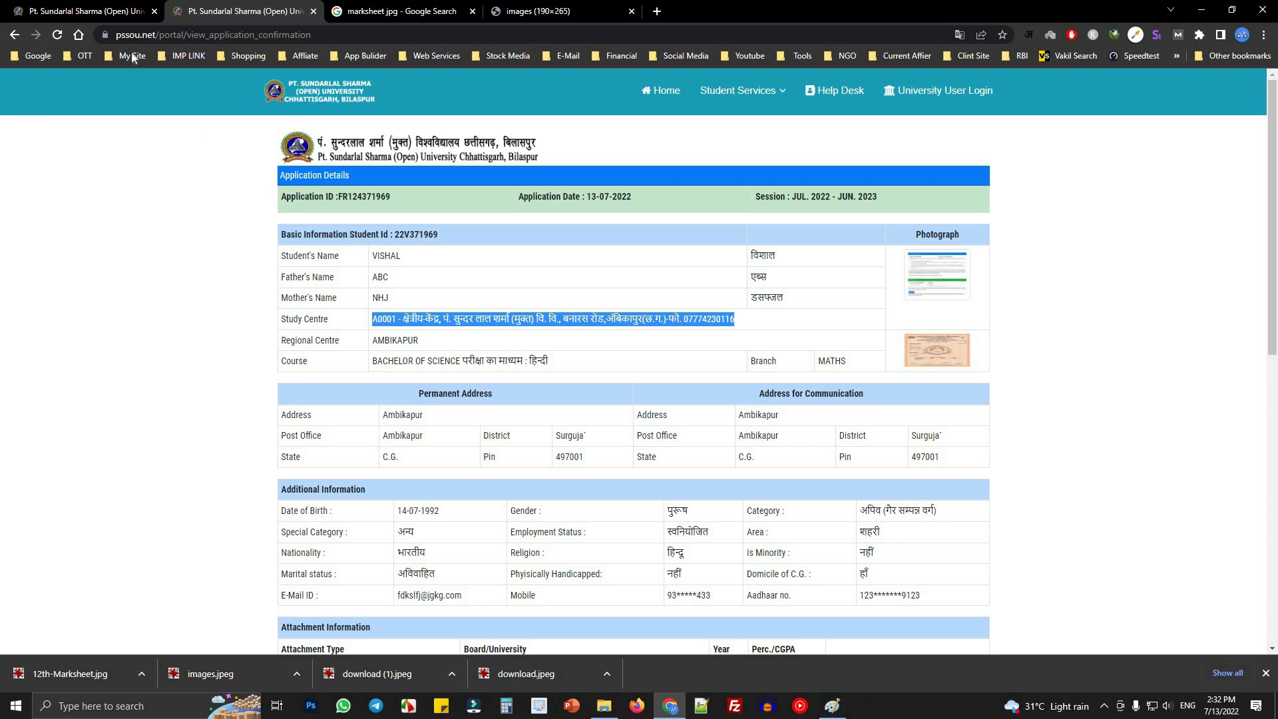
{"action": "left_click", "coordinate": [97, 11]}
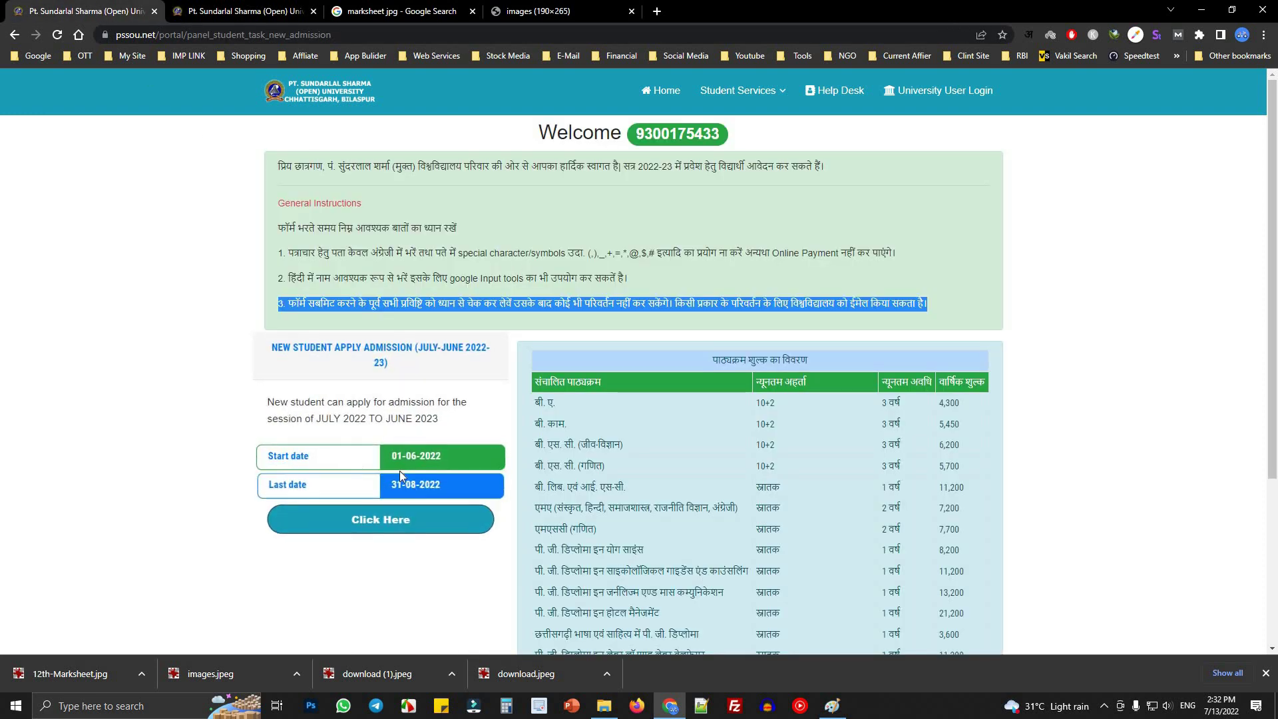
{"action": "left_click", "coordinate": [471, 485]}
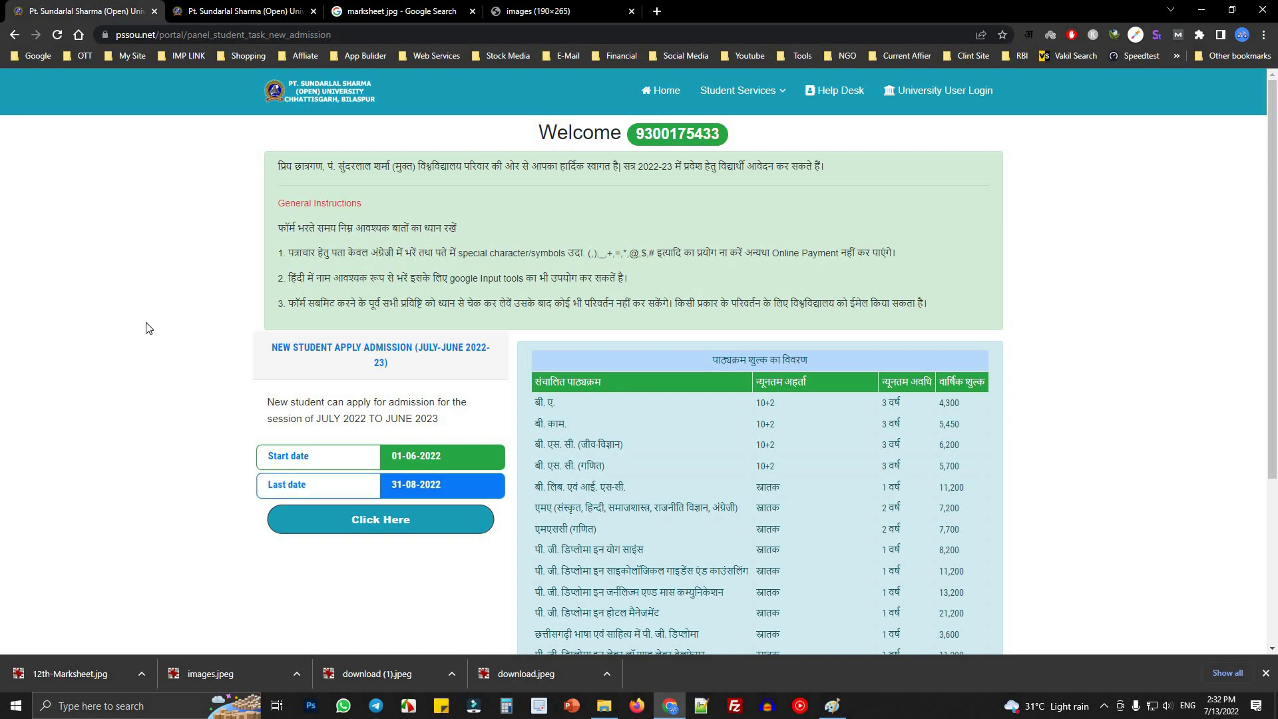
{"action": "key", "text": "ctrl+Tab"}
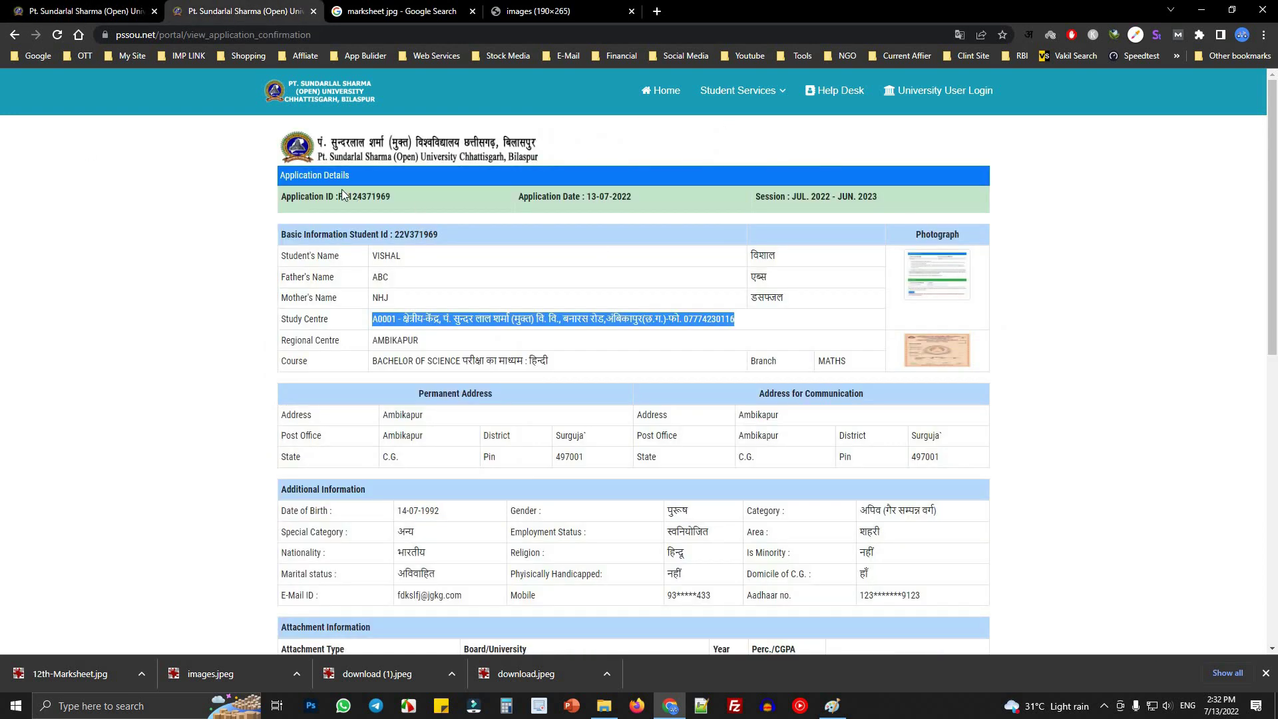
{"action": "left_click_drag", "start_coordinate": [291, 234], "coordinate": [434, 237]}
{"action": "left_click", "coordinate": [441, 241]}
{"action": "triple_click", "coordinate": [439, 238]}
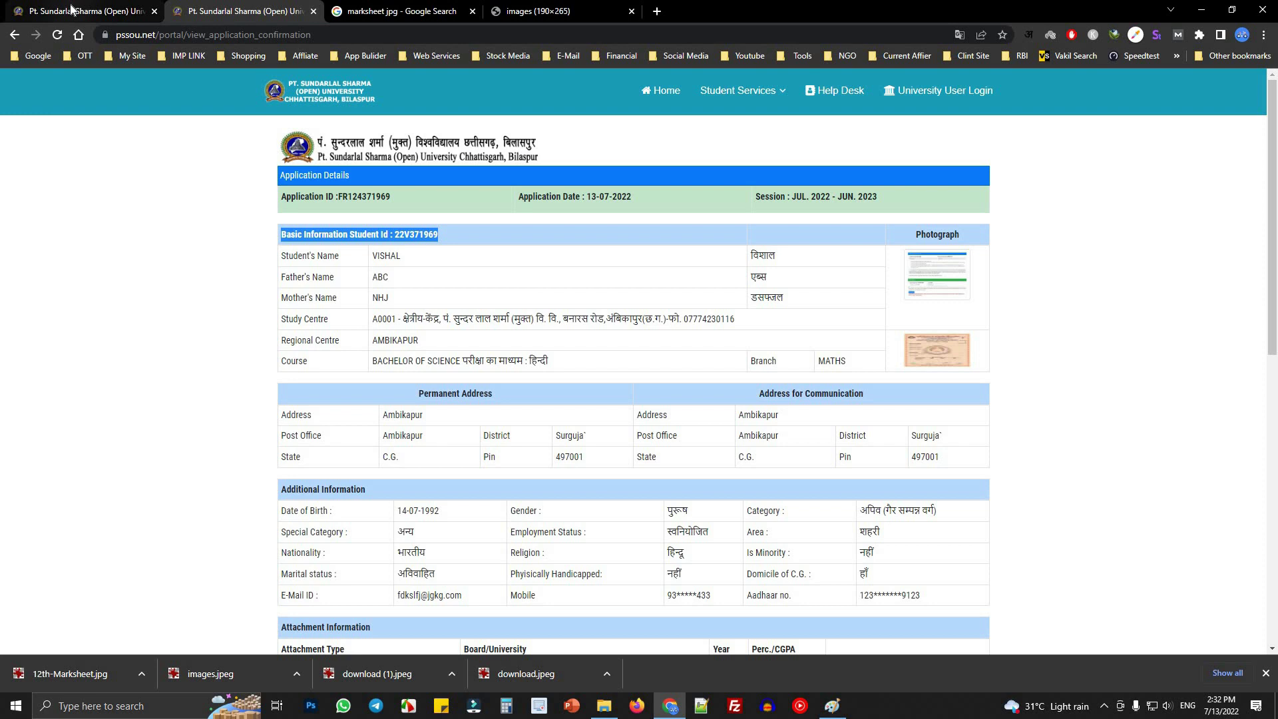
{"action": "key", "text": "ctrl+shift+Tab"}
{"action": "left_click_drag", "start_coordinate": [277, 227], "coordinate": [948, 313]}
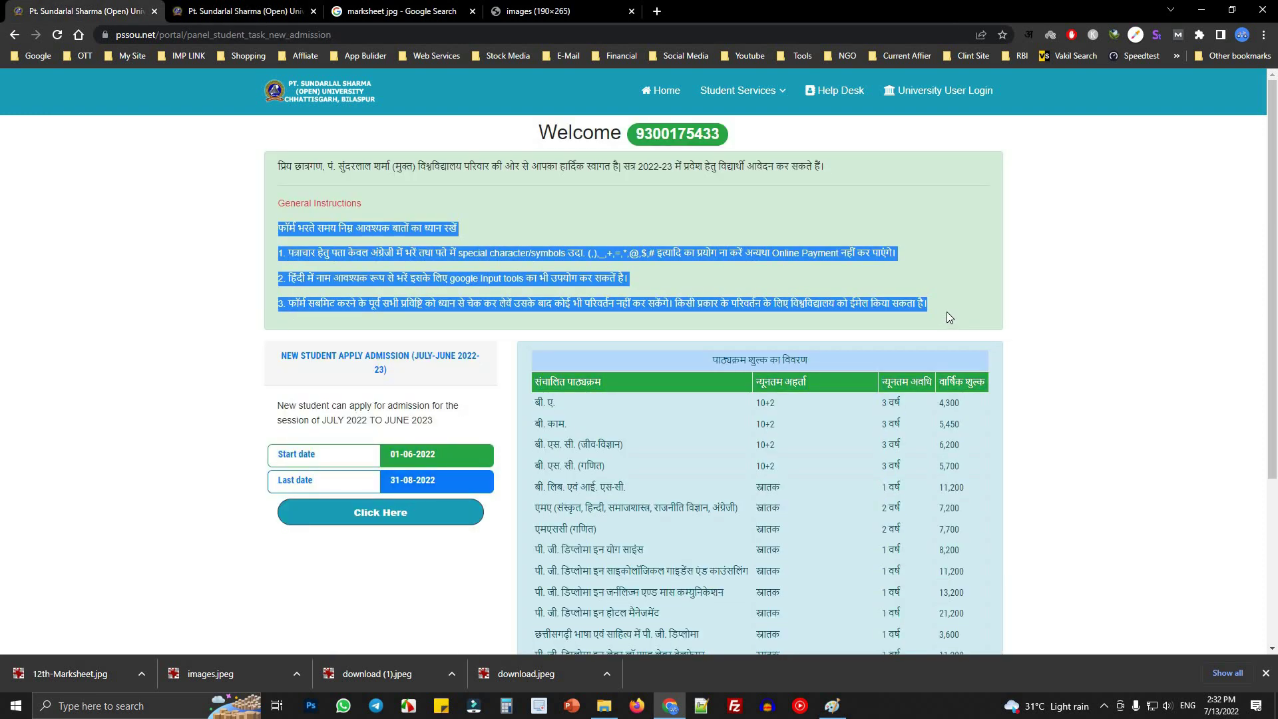
{"action": "left_click", "coordinate": [248, 13]}
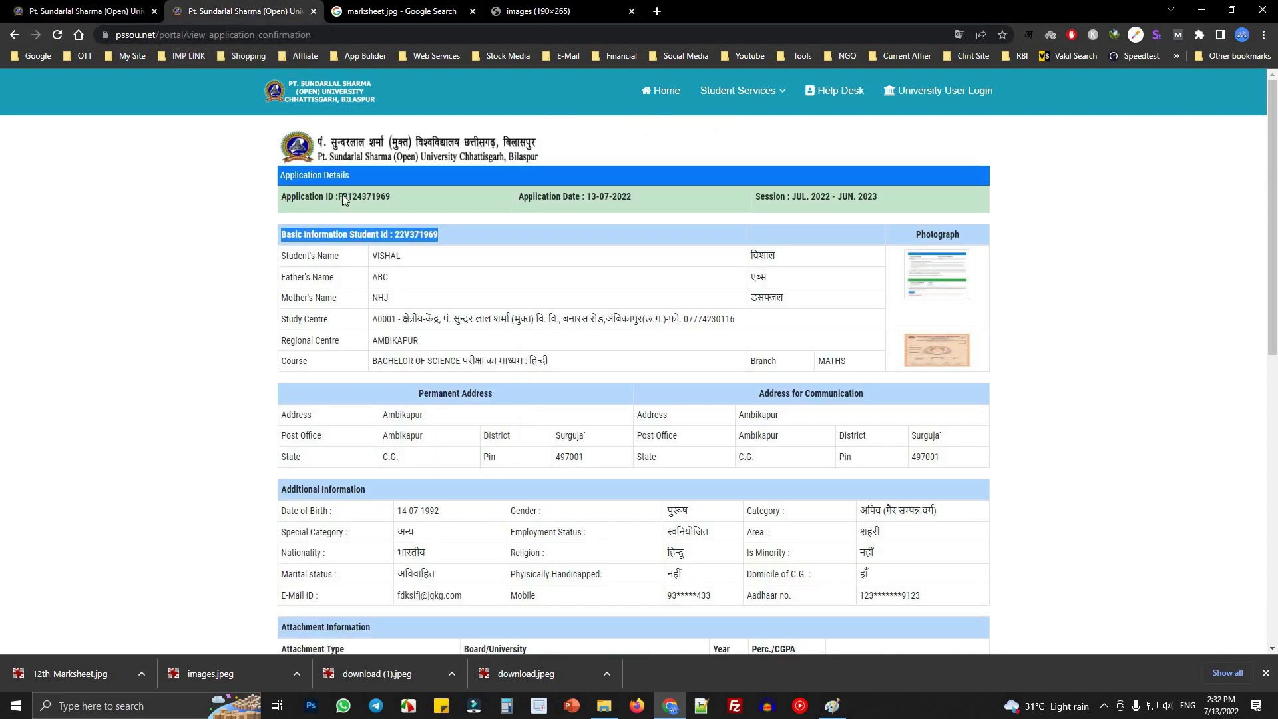
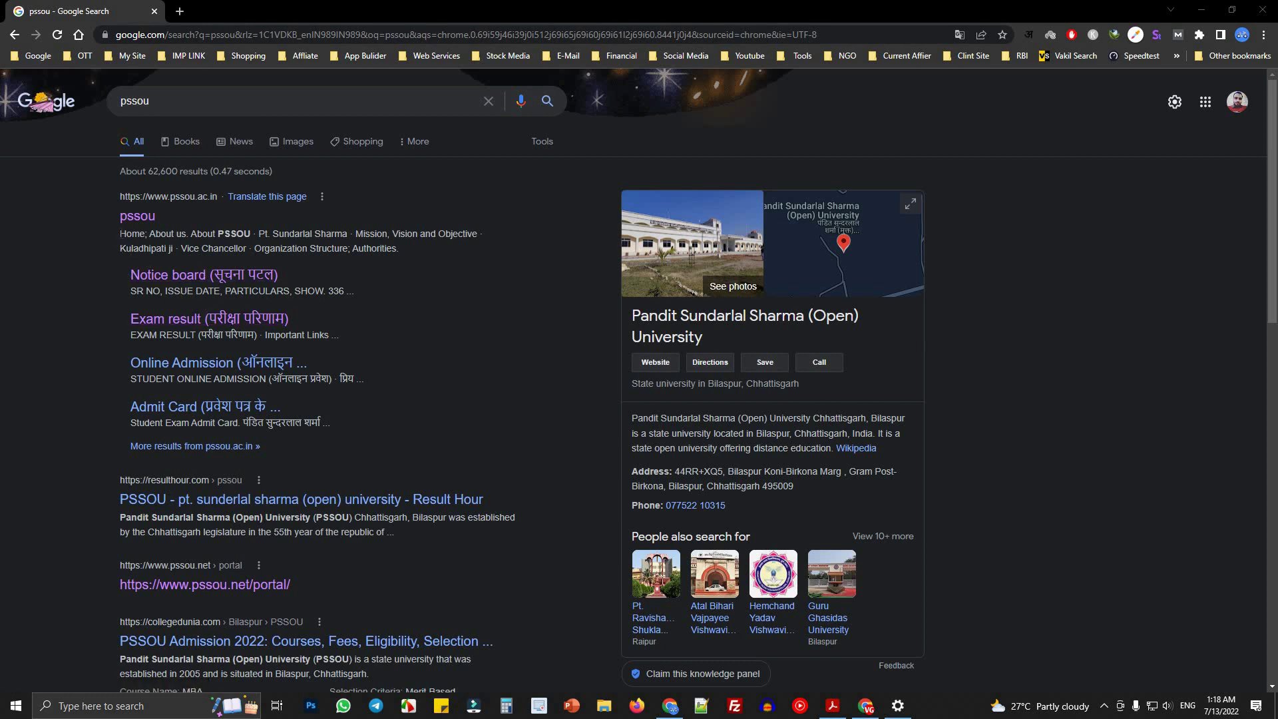
- Open the pssou.net/portal result from the 'pssou' search in a new background tab
{"action": "left_click_drag", "start_coordinate": [120, 233], "coordinate": [409, 249]}
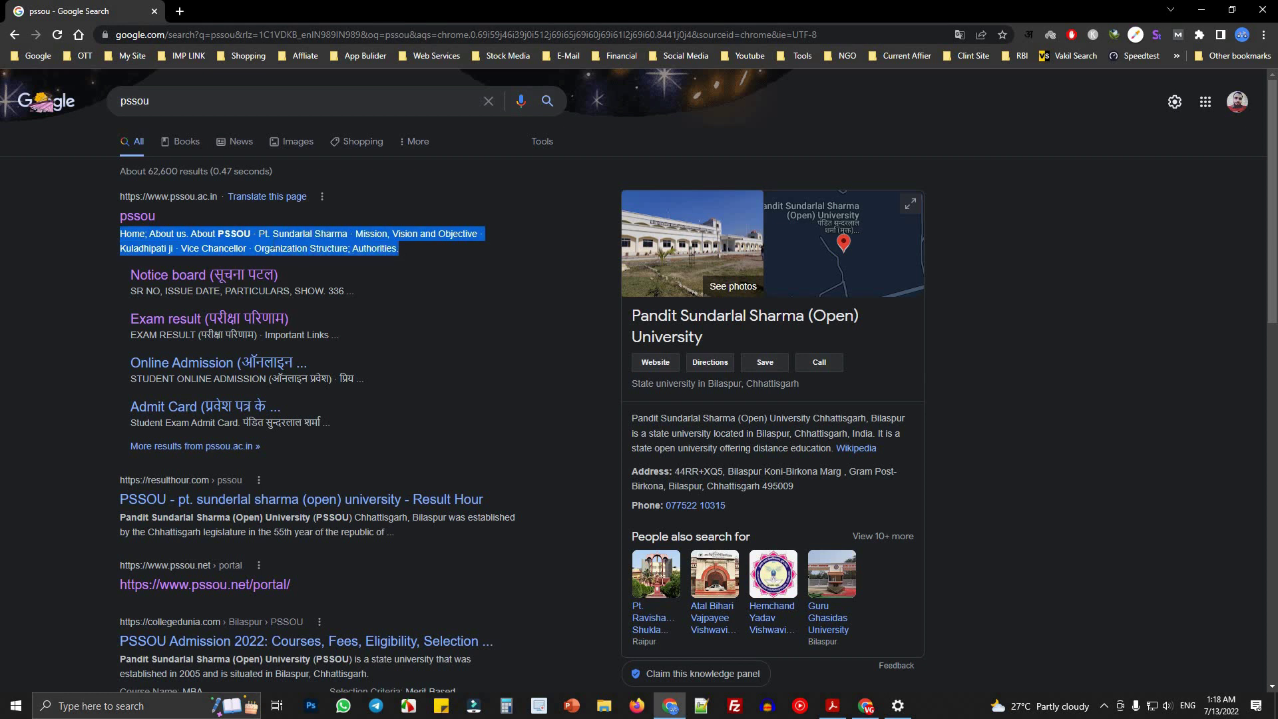
{"action": "left_click", "coordinate": [184, 104]}
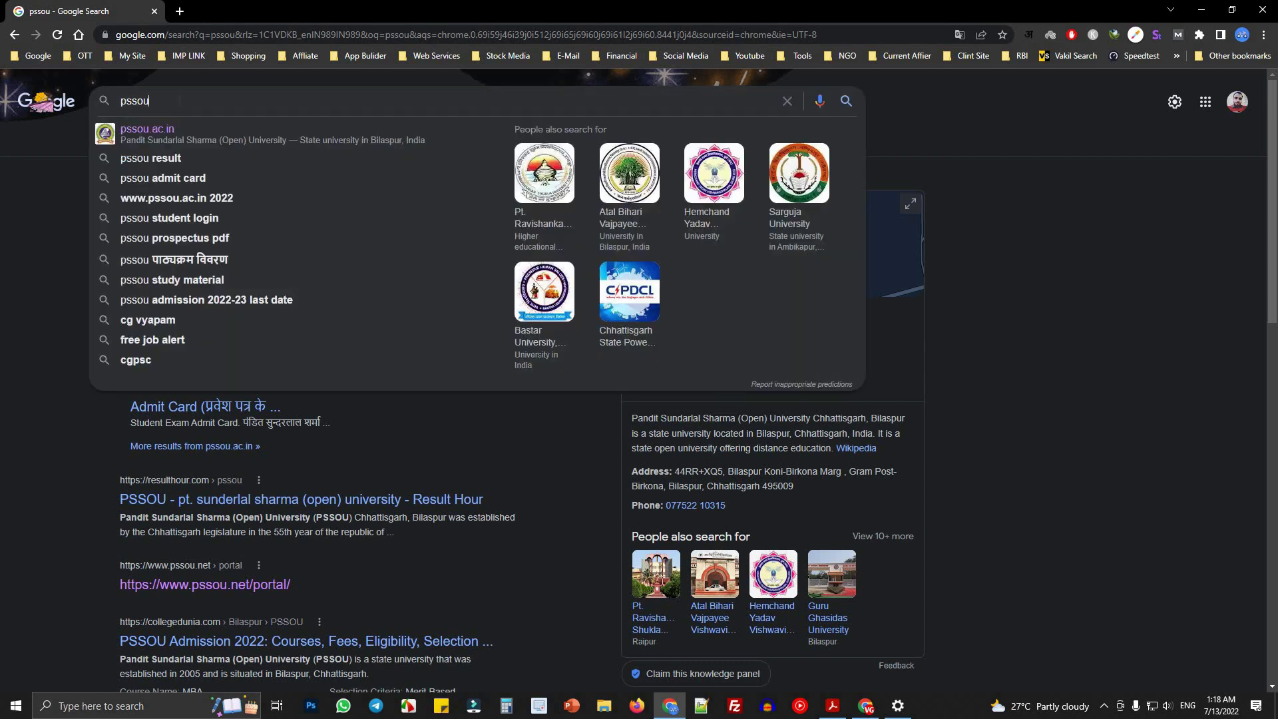
{"action": "left_click", "coordinate": [33, 258]}
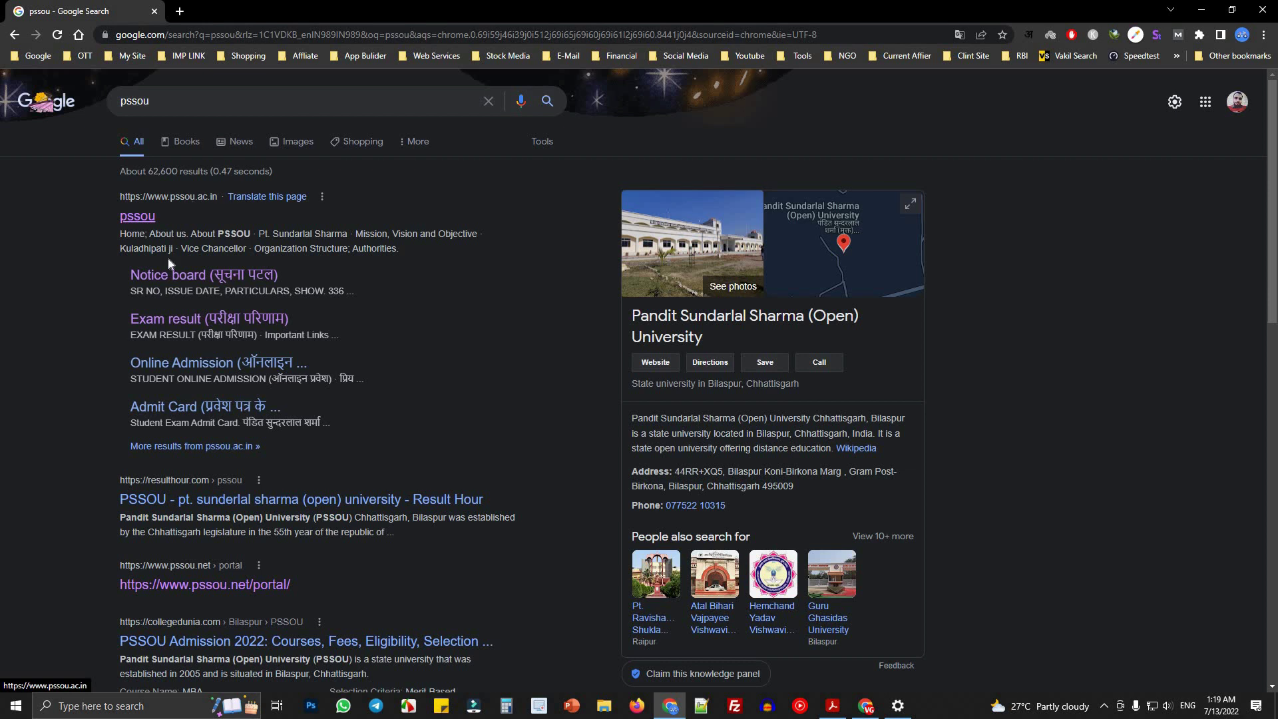
{"action": "right_click", "coordinate": [212, 586]}
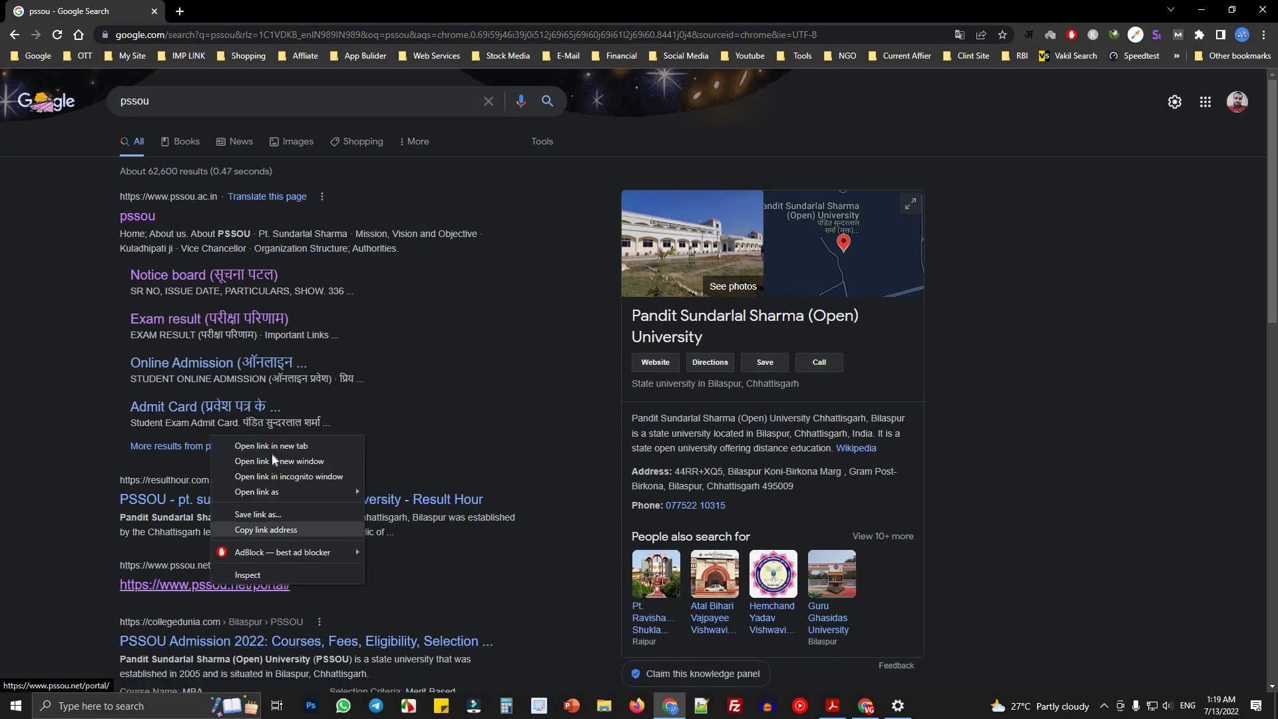
{"action": "left_click", "coordinate": [269, 446]}
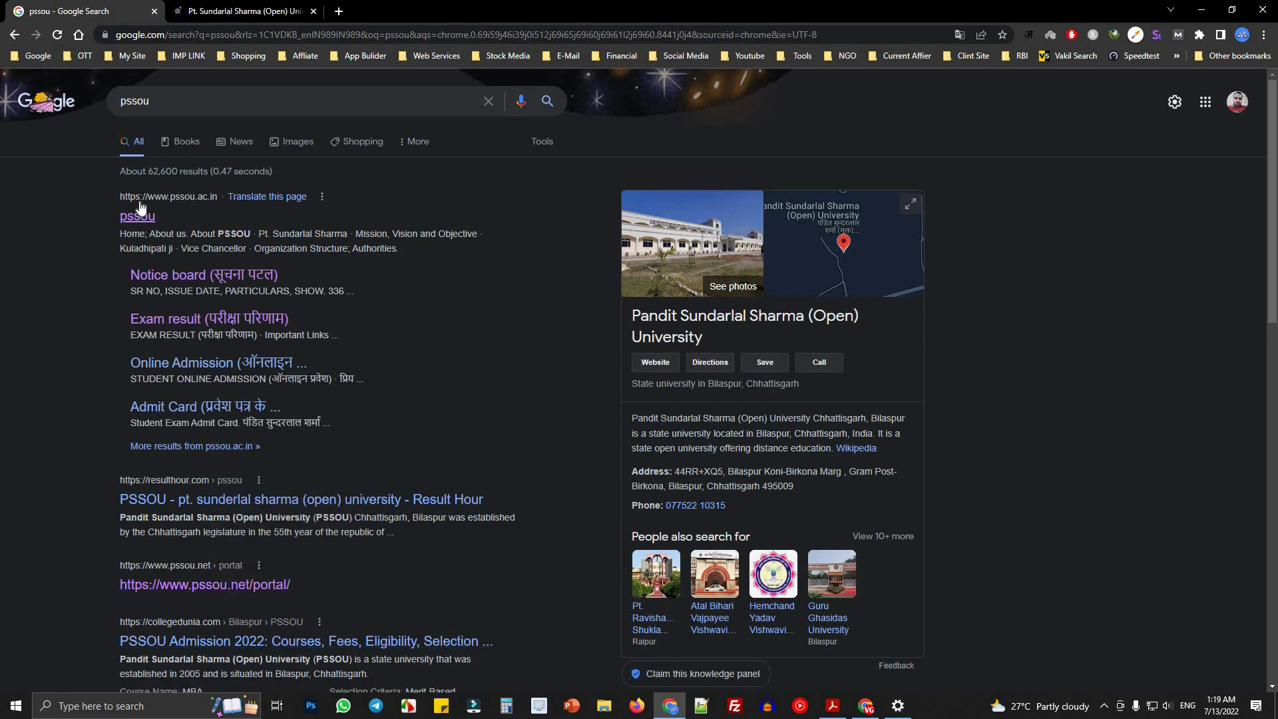
- Open the pssou.ac.in homepage result, check the portal tab, and return to the homepage
{"action": "left_click", "coordinate": [137, 217]}
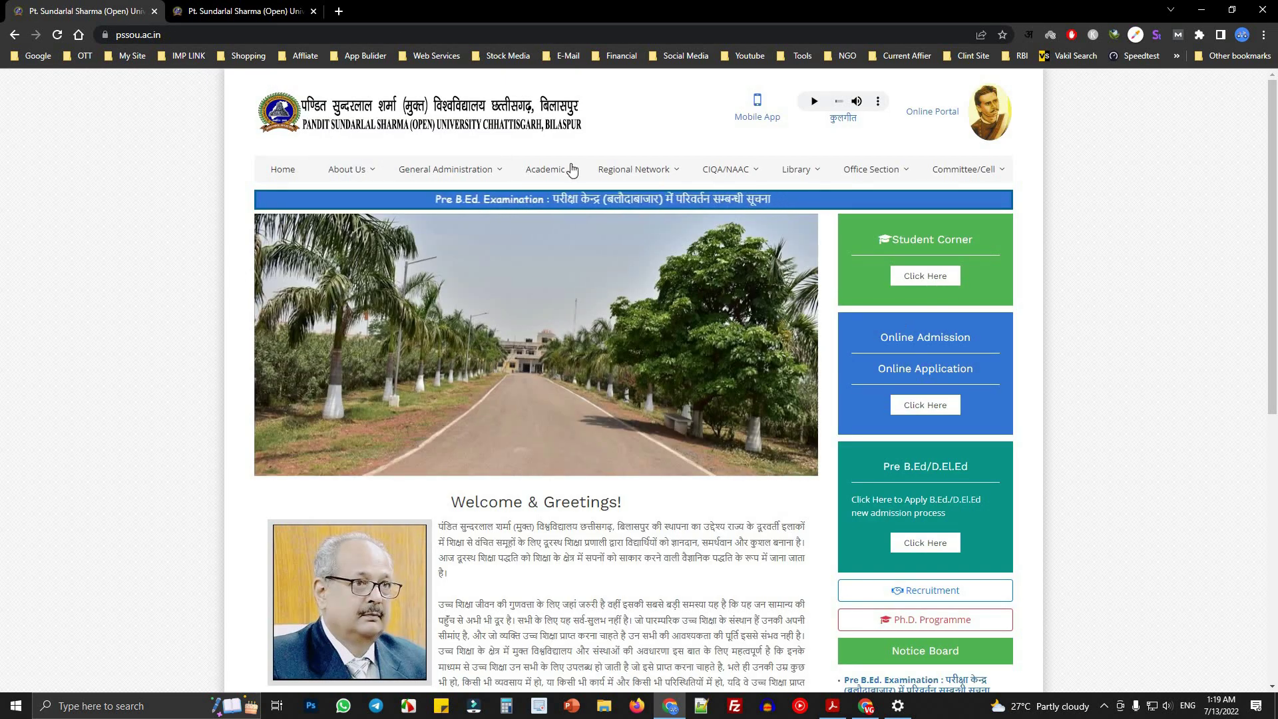
{"action": "left_click", "coordinate": [233, 11]}
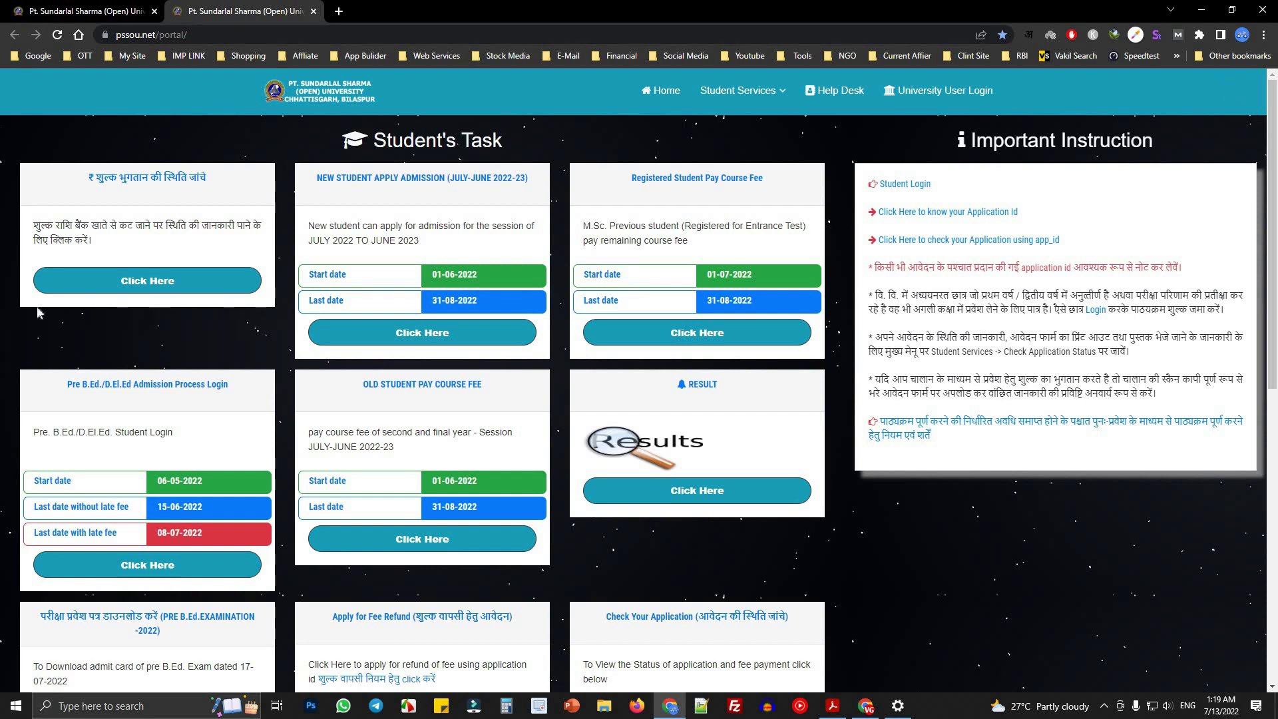
{"action": "left_click", "coordinate": [36, 7]}
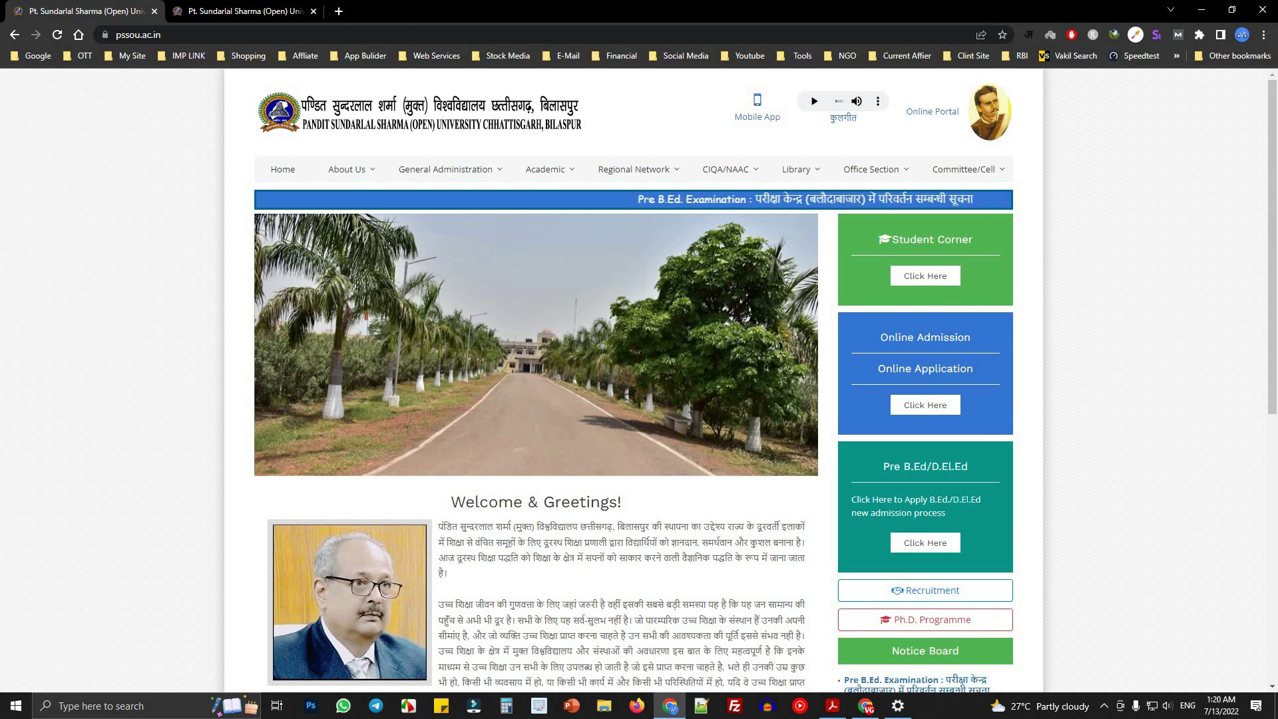
- Browse the full Notice Board list via View More, then return to Home
{"action": "scroll", "coordinate": [1003, 348], "scroll_direction": "down", "scroll_amount": 5}
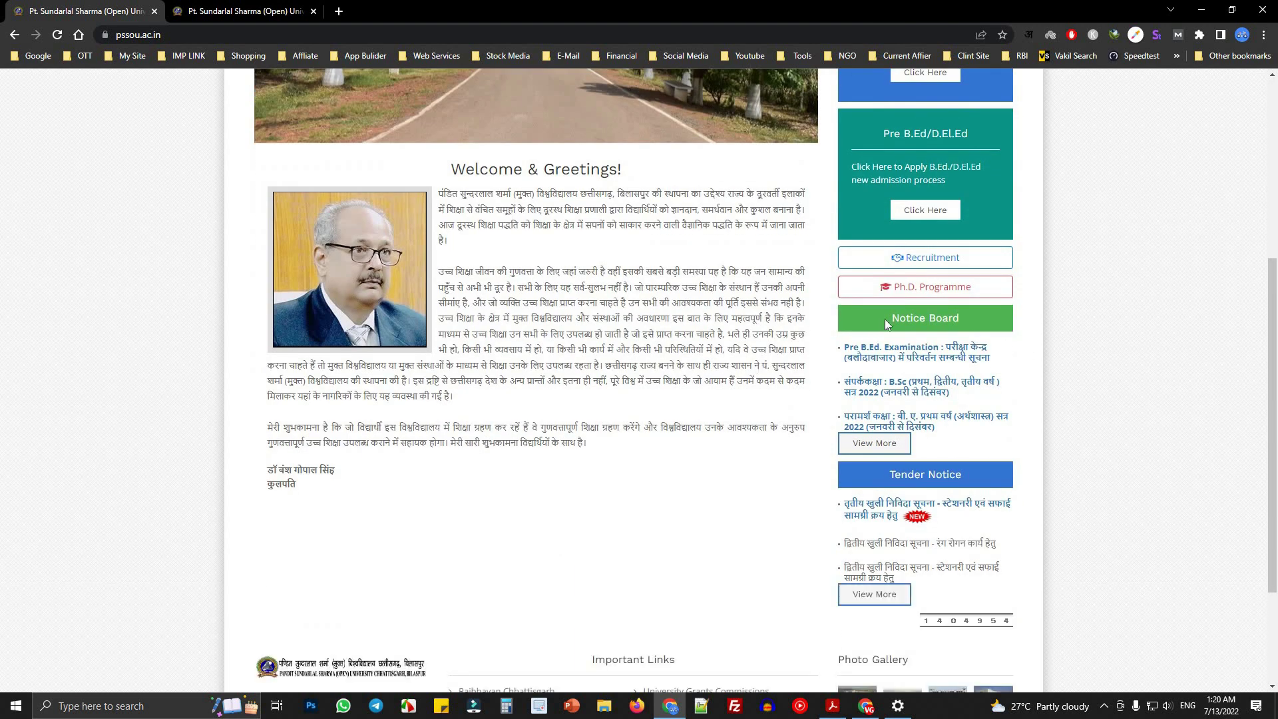
{"action": "left_click_drag", "start_coordinate": [885, 318], "coordinate": [888, 446]}
{"action": "left_click", "coordinate": [888, 446]}
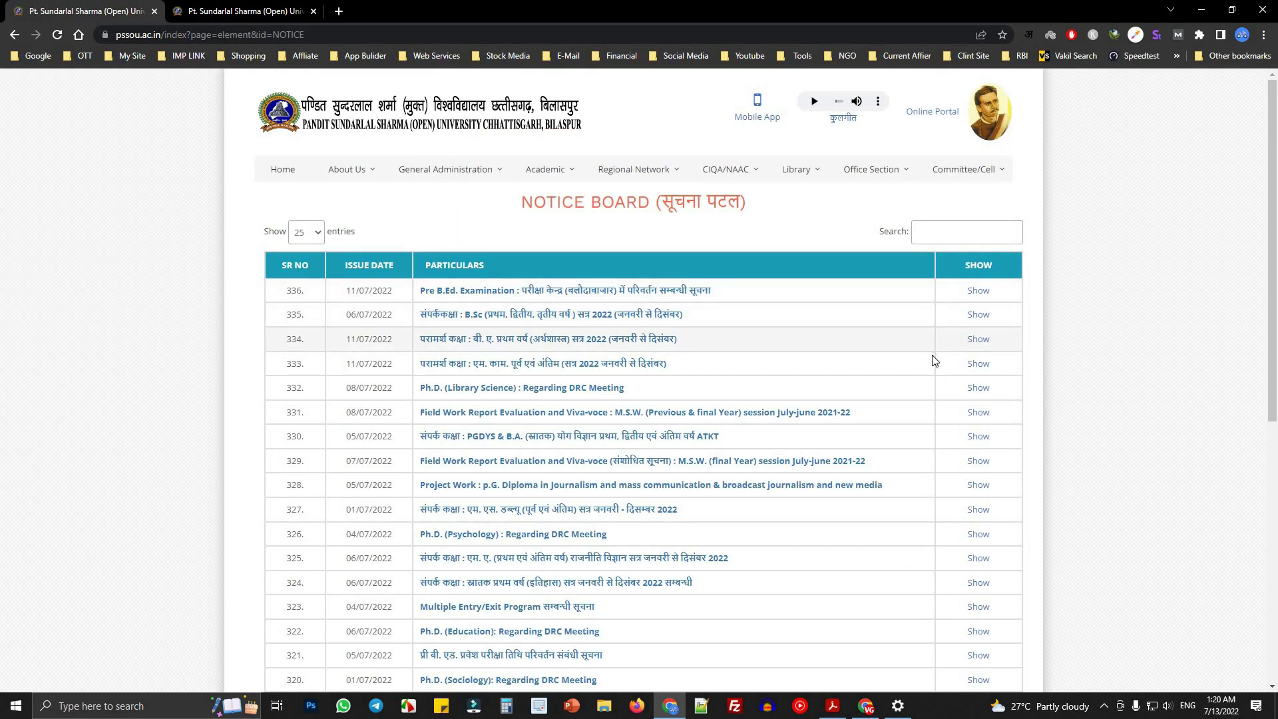
{"action": "scroll", "coordinate": [932, 360], "scroll_direction": "down", "scroll_amount": 7}
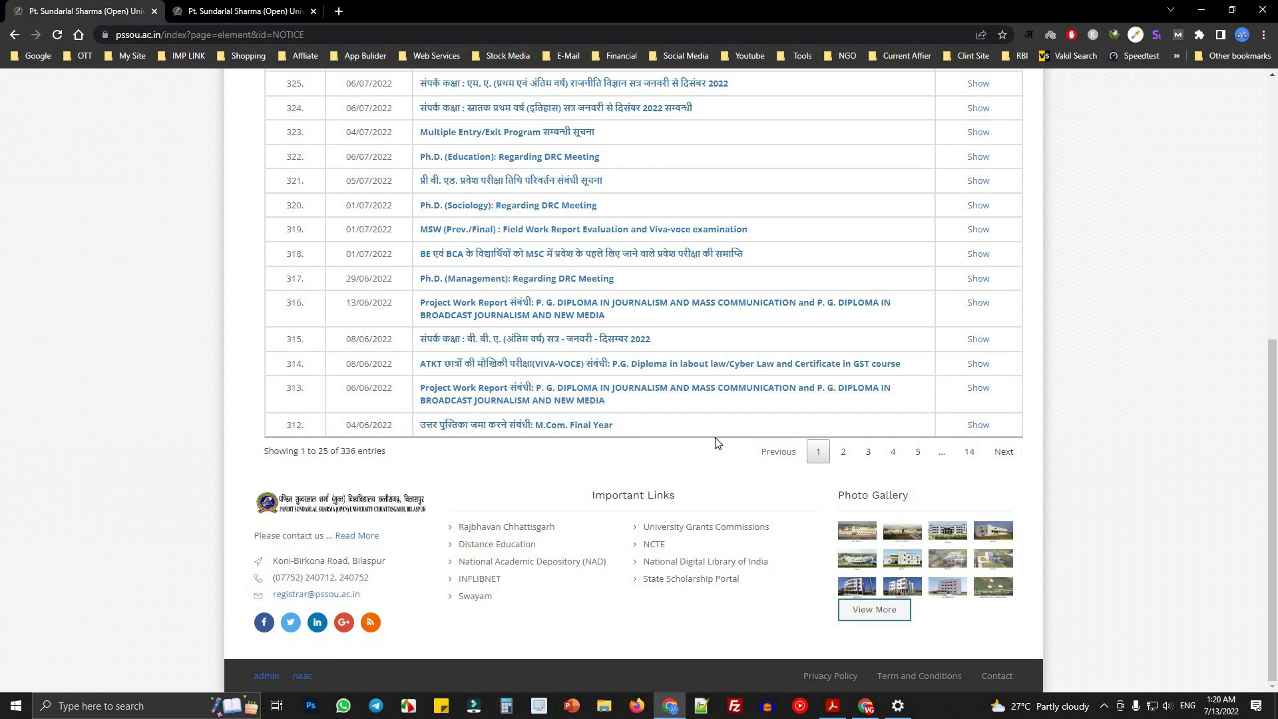
{"action": "scroll", "coordinate": [717, 443], "scroll_direction": "up", "scroll_amount": 10}
{"action": "left_click", "coordinate": [283, 169]}
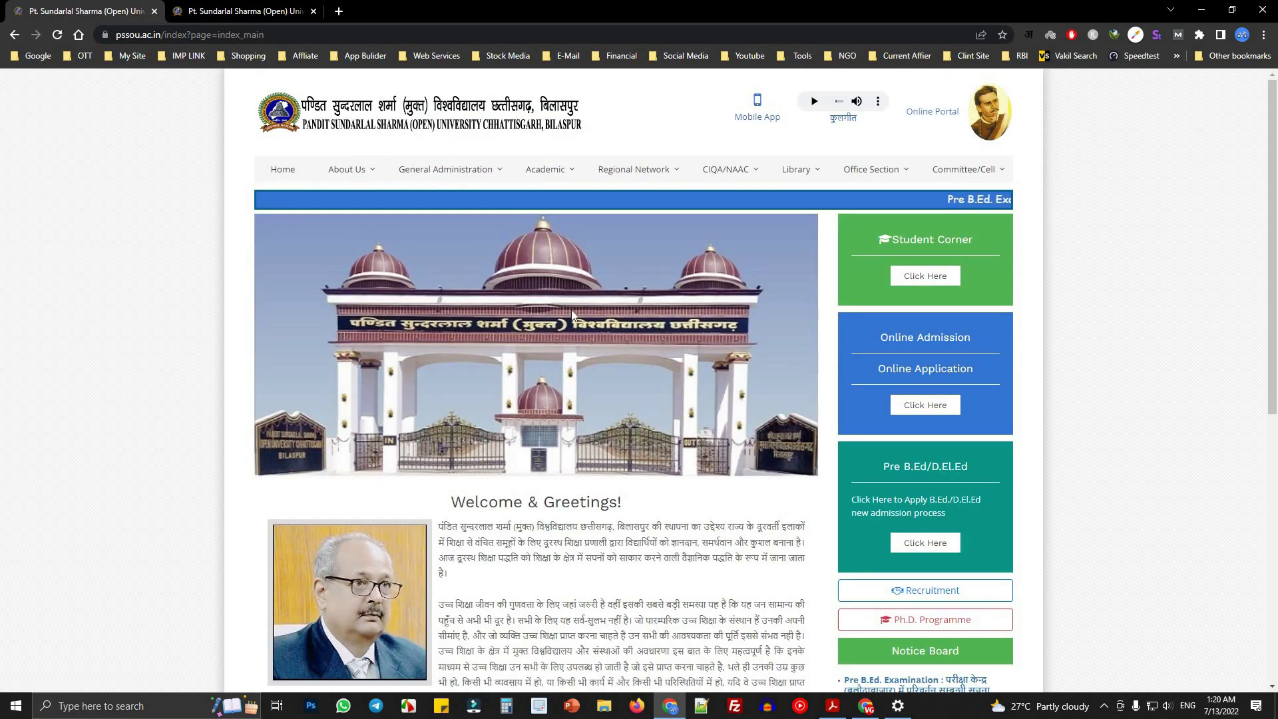
- Open the Pre B.Ed/D.El.Ed admission 'Click Here' link in a new tab and view it
{"action": "scroll", "coordinate": [621, 350], "scroll_direction": "down", "scroll_amount": 4}
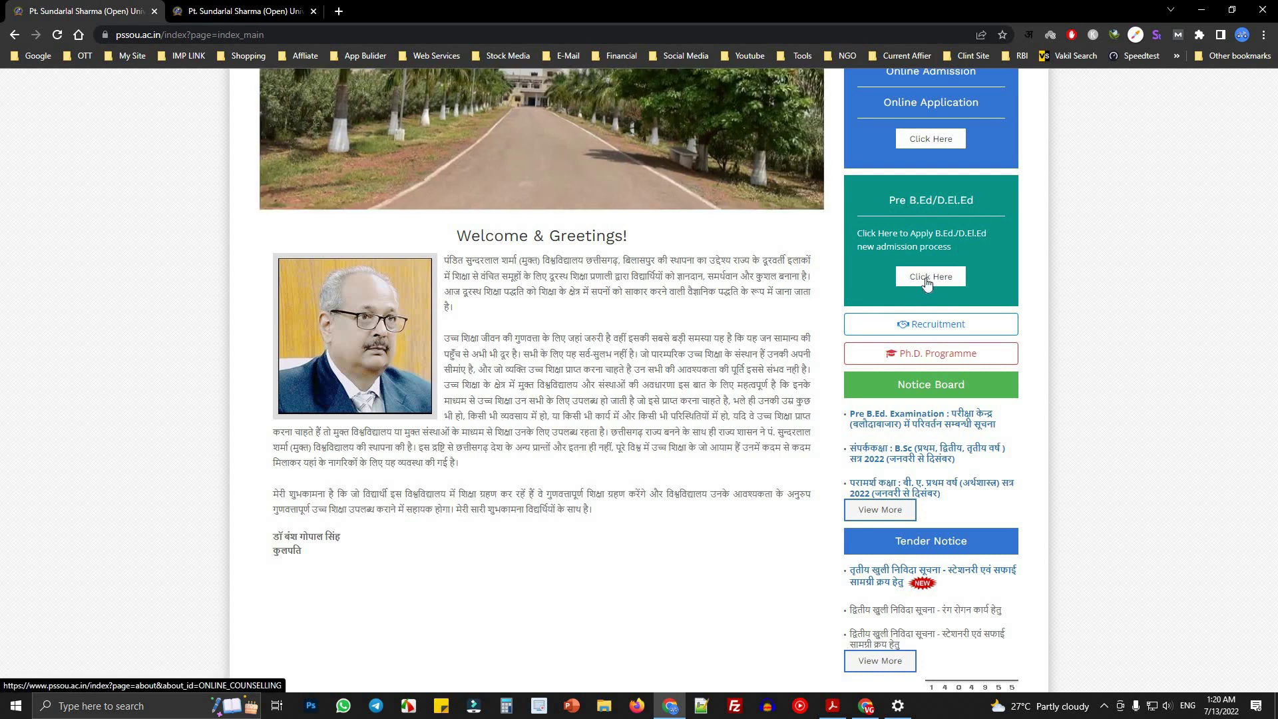
{"action": "right_click", "coordinate": [942, 286]}
{"action": "left_click", "coordinate": [956, 293]}
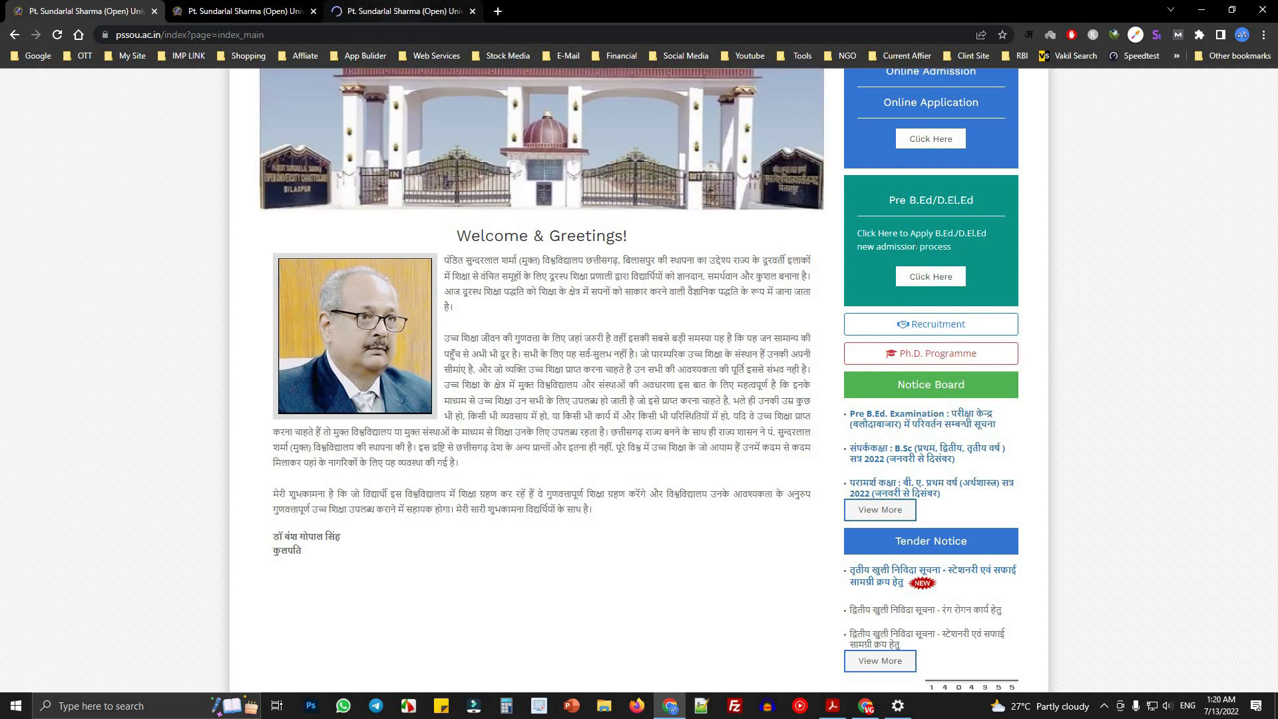
{"action": "left_click", "coordinate": [389, 9]}
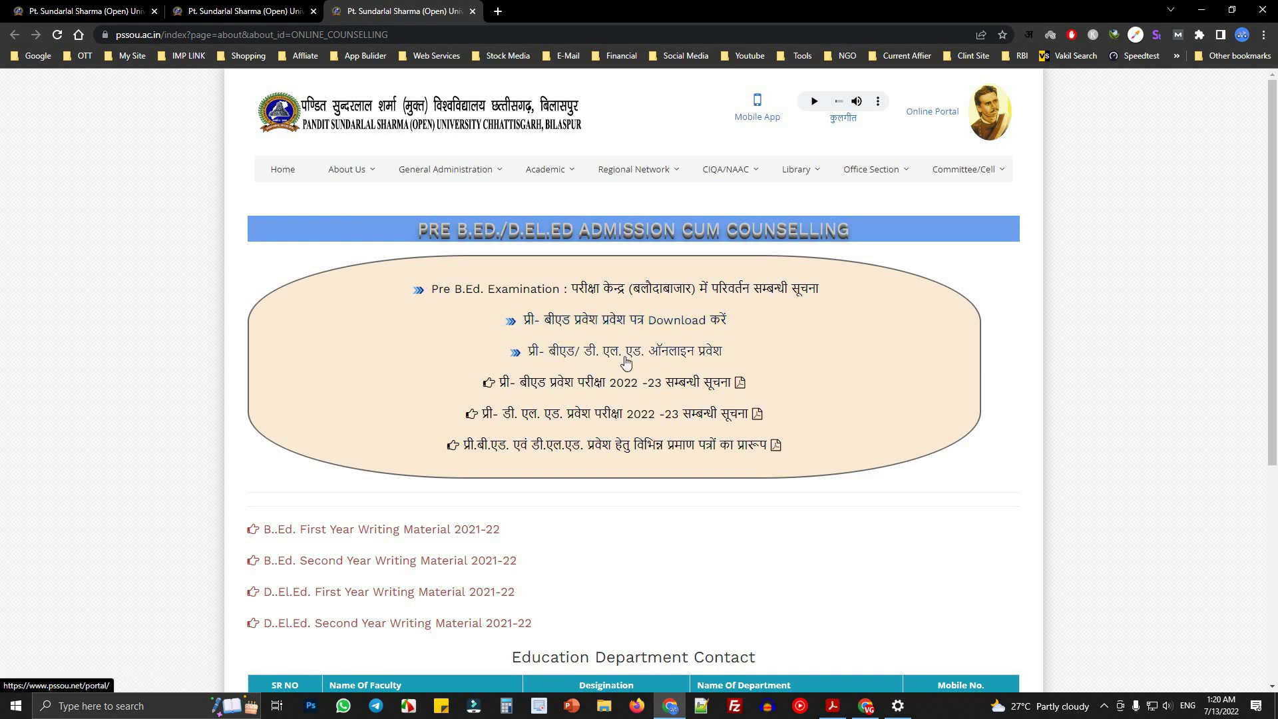
- Look over the portal's Pre B.Ed./D.El.Ed Admission Process Login card
{"action": "scroll", "coordinate": [357, 368], "scroll_direction": "down", "scroll_amount": 5}
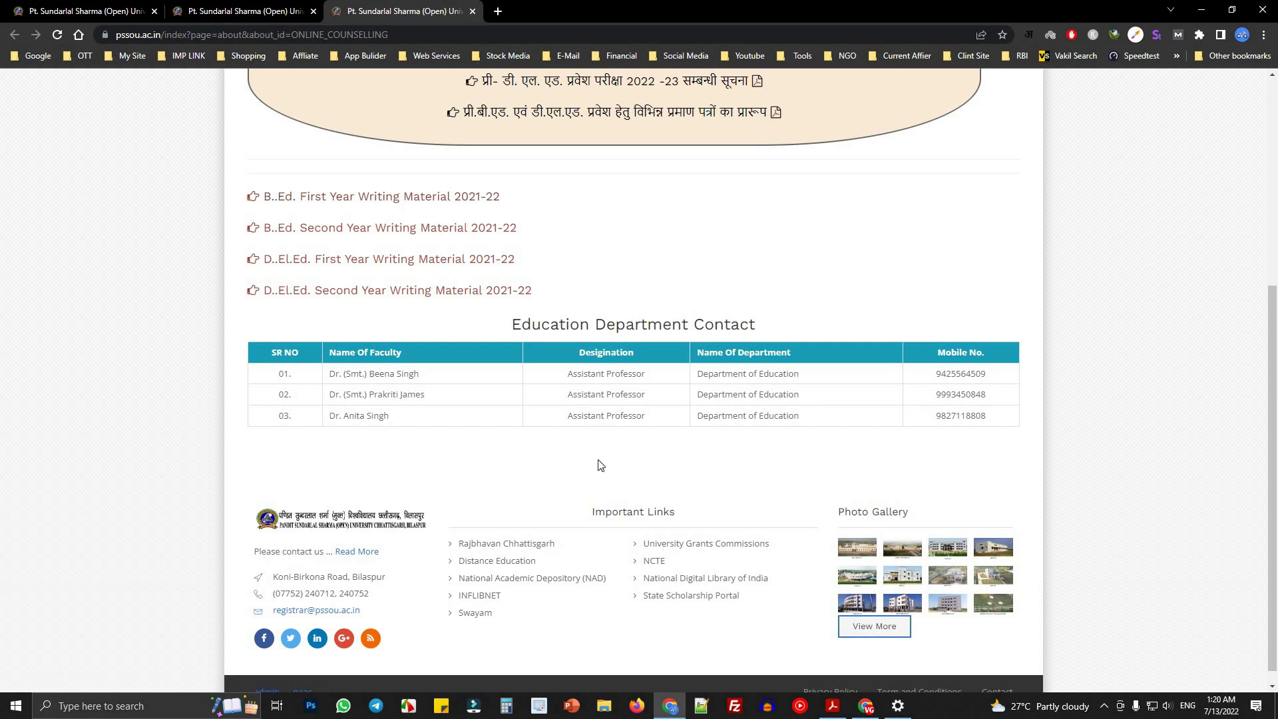
{"action": "scroll", "coordinate": [35, 384], "scroll_direction": "up", "scroll_amount": 5}
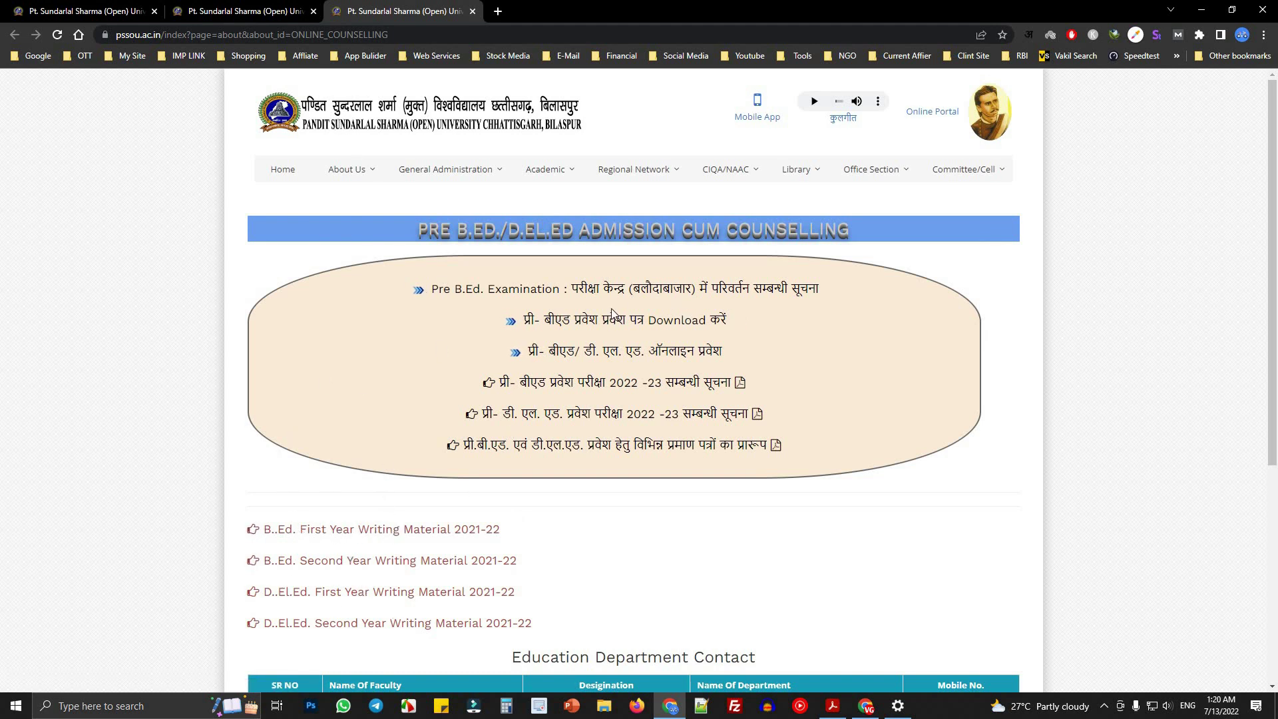
{"action": "left_click", "coordinate": [219, 14]}
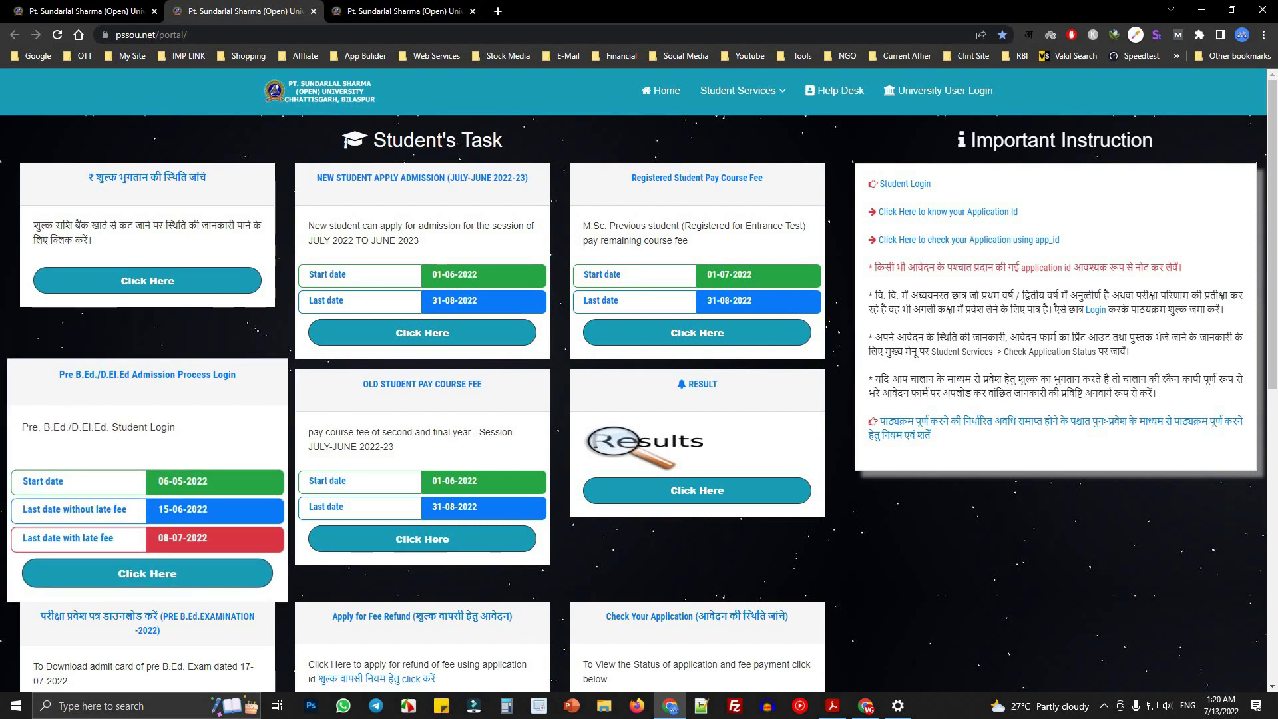
{"action": "left_click_drag", "start_coordinate": [60, 375], "coordinate": [237, 377]}
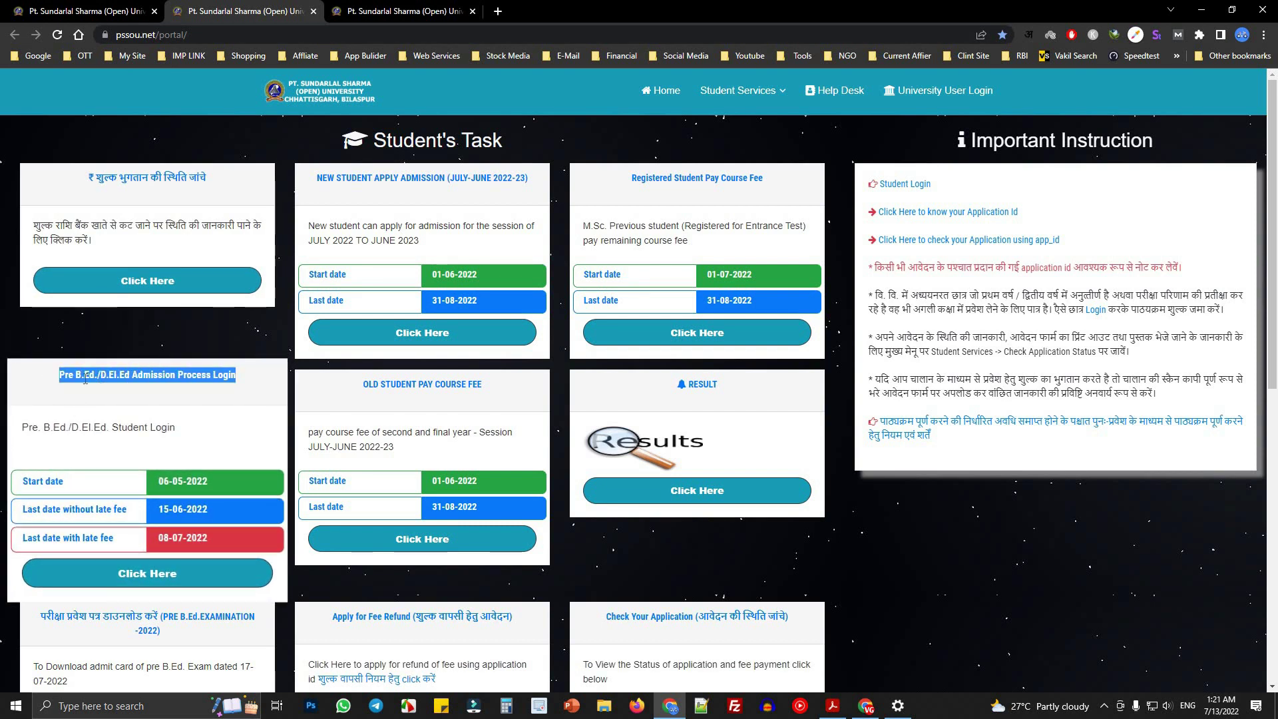
{"action": "left_click", "coordinate": [123, 379]}
{"action": "left_click_drag", "start_coordinate": [100, 376], "coordinate": [201, 377]}
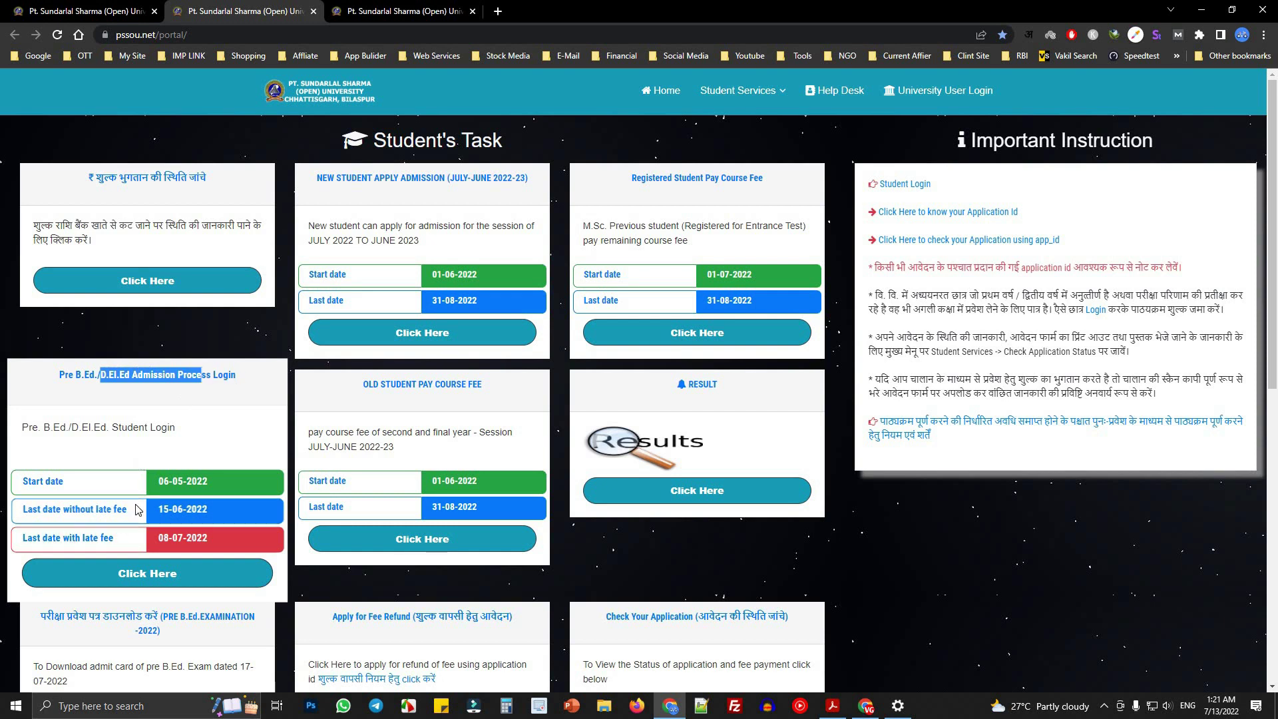
{"action": "scroll", "coordinate": [100, 424], "scroll_direction": "down", "scroll_amount": 2}
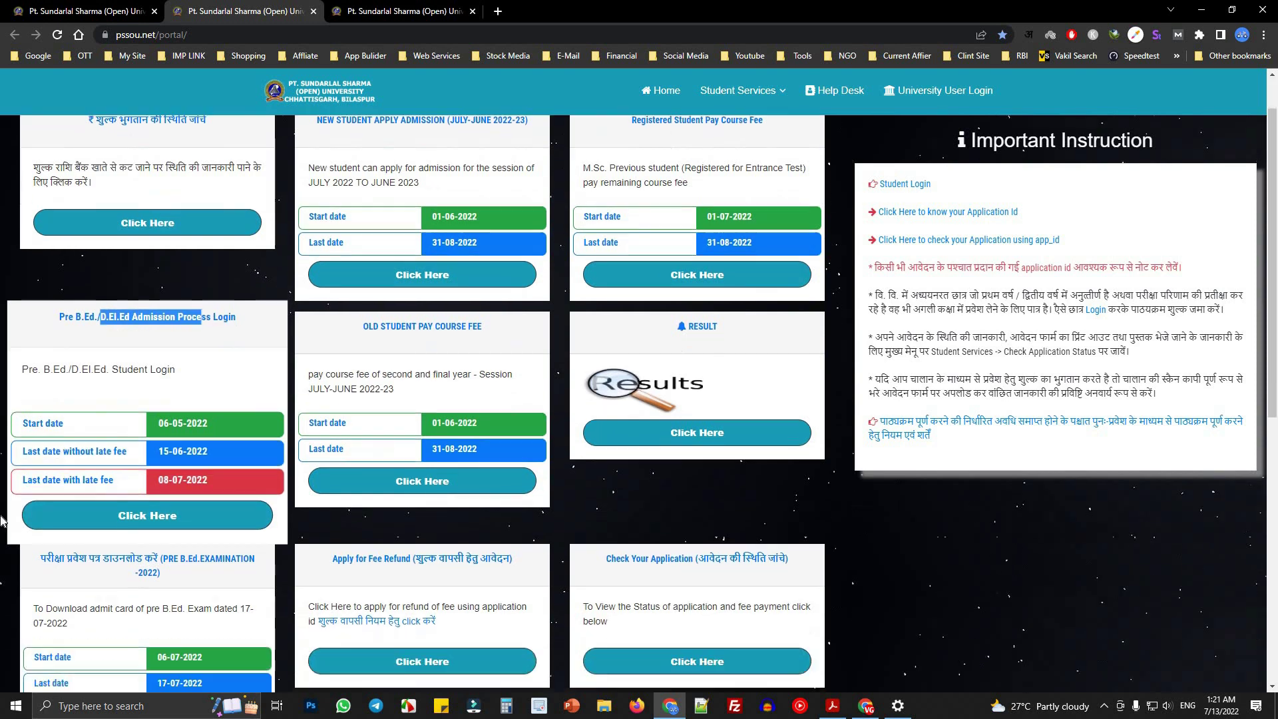
{"action": "scroll", "coordinate": [54, 495], "scroll_direction": "down", "scroll_amount": 2}
{"action": "left_click_drag", "start_coordinate": [29, 342], "coordinate": [247, 357]}
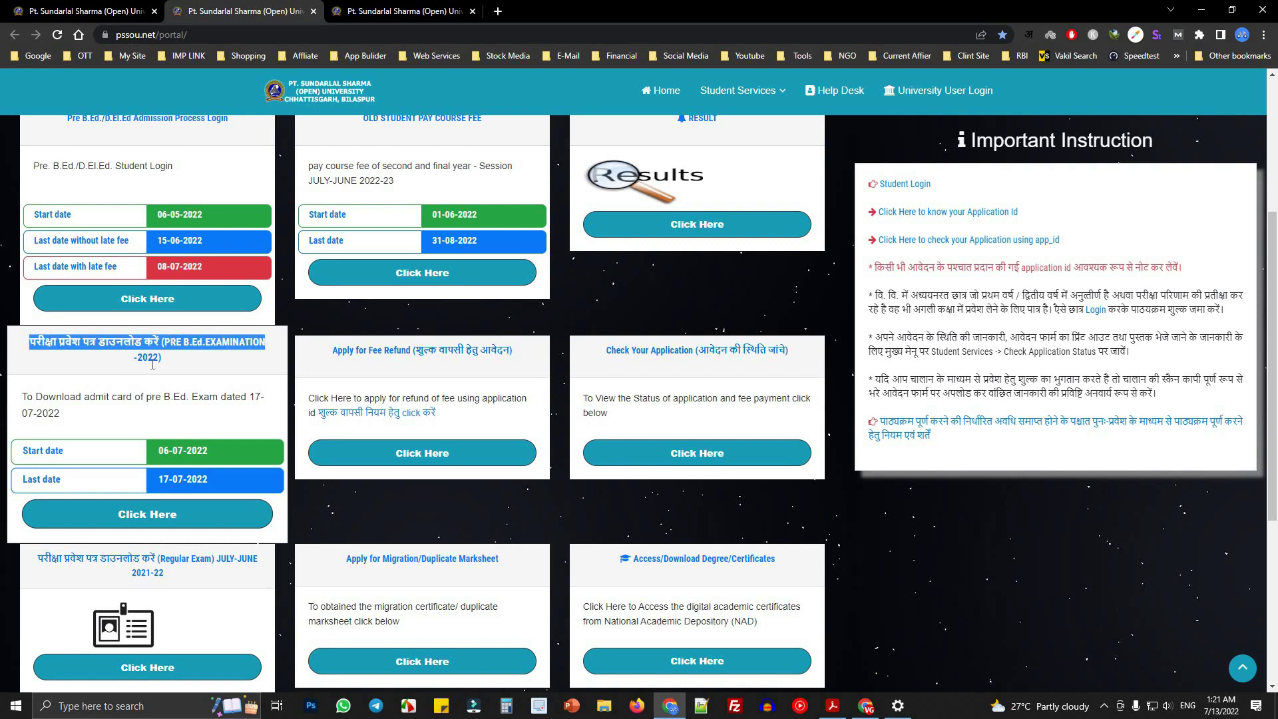
- Open the counselling page's pre-B.Ed admit card 'Download करें' link in a new tab
{"action": "left_click", "coordinate": [399, 11]}
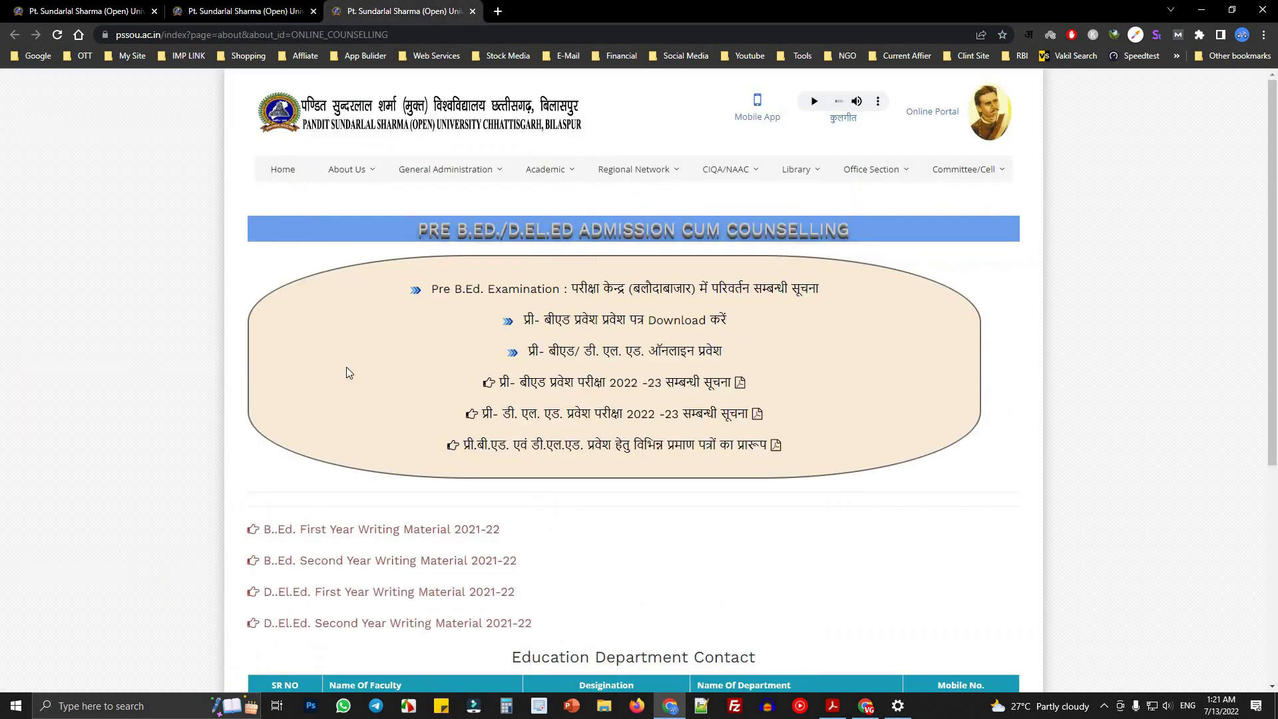
{"action": "right_click", "coordinate": [594, 322]}
{"action": "left_click", "coordinate": [637, 331]}
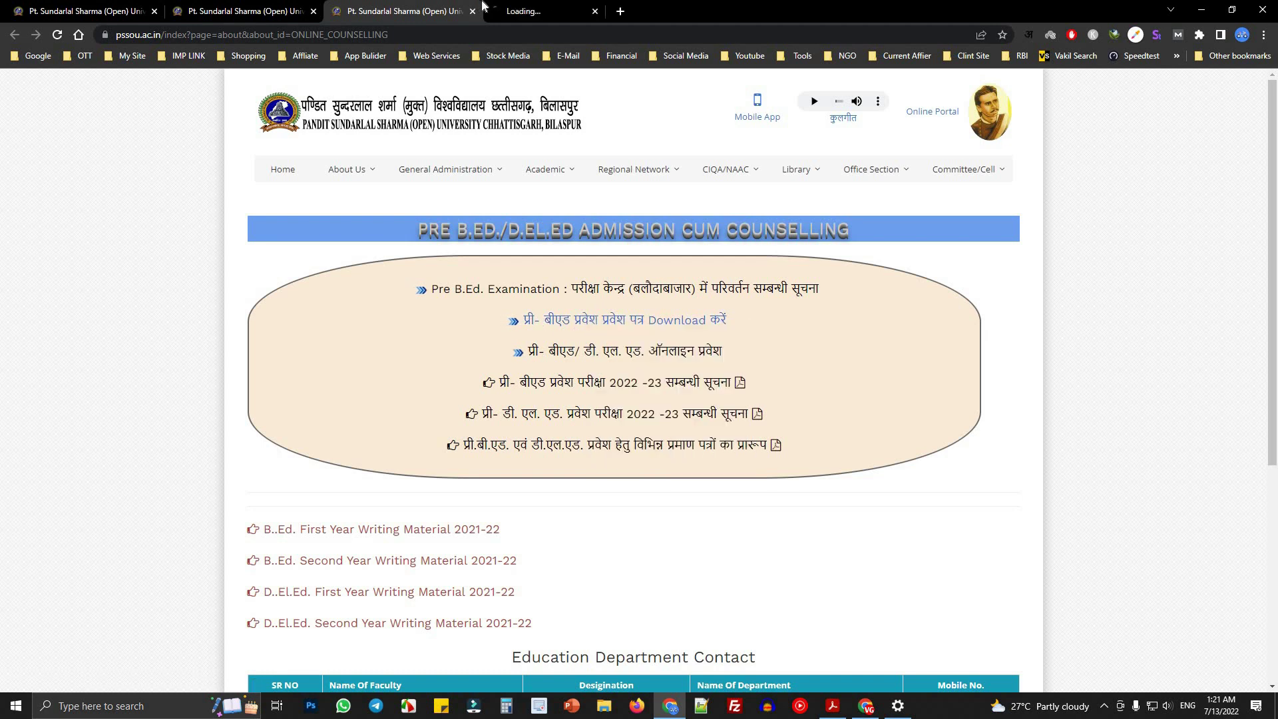
{"action": "key", "text": "ctrl+Tab"}
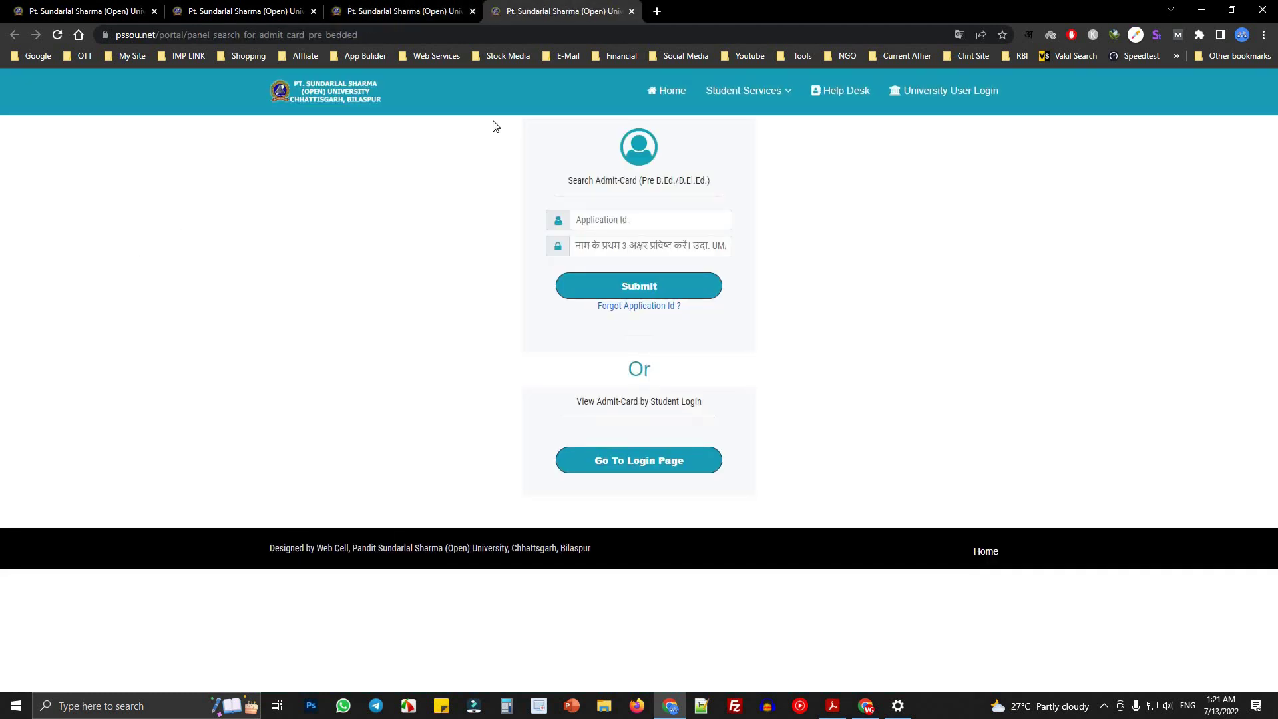
- Try the Application Id and name-letters fields on the admit-card search page
{"action": "left_click", "coordinate": [593, 220]}
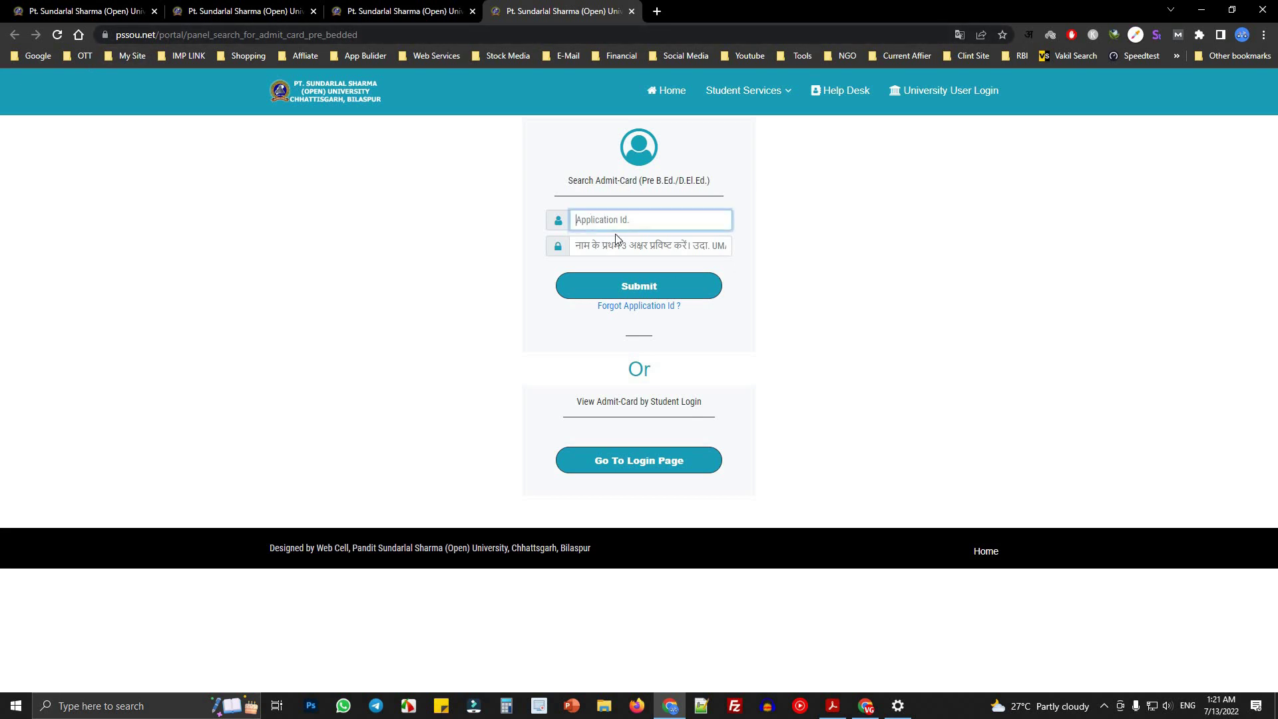
{"action": "left_click", "coordinate": [613, 246]}
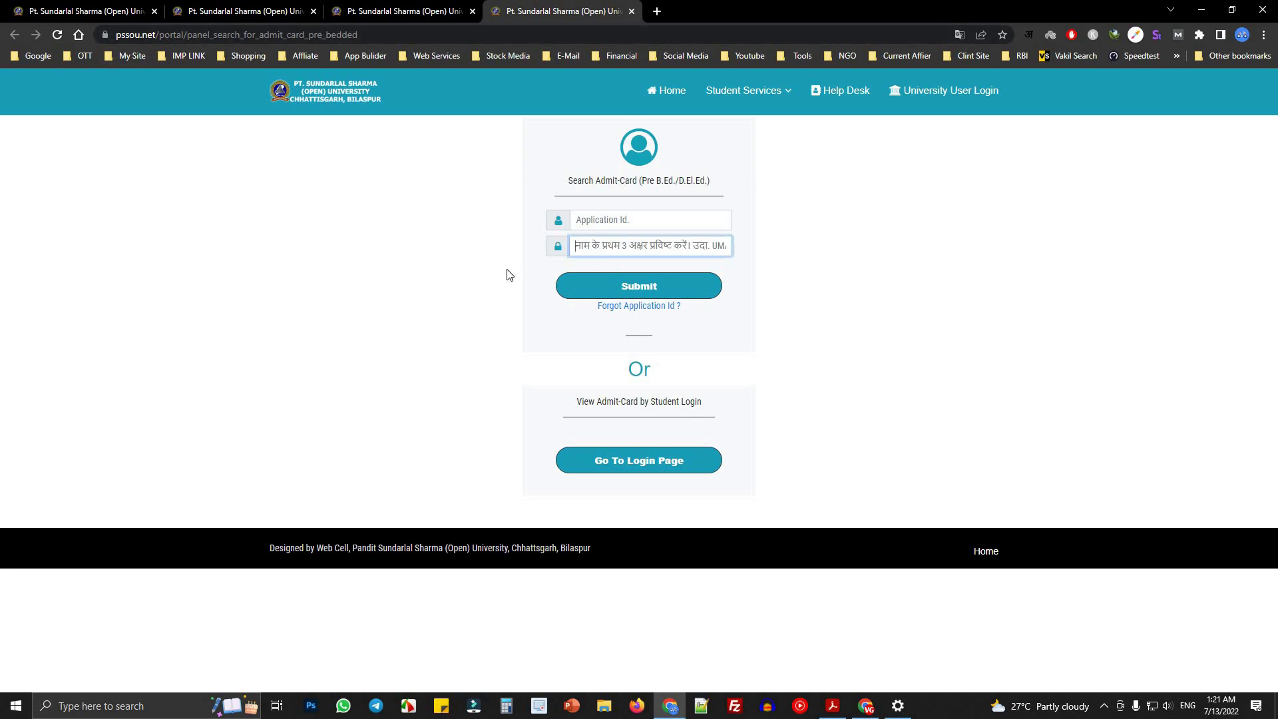
{"action": "left_click", "coordinate": [594, 401]}
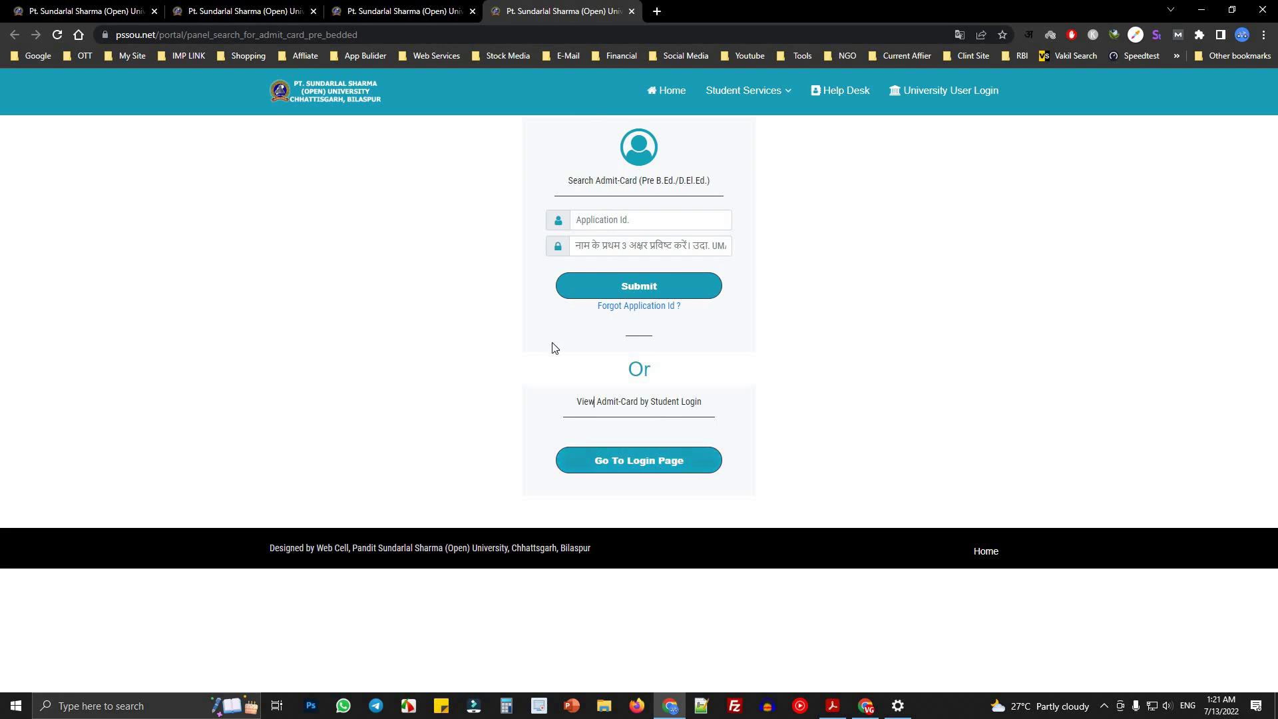
- Check the forgot application ID lookup's mobile number and date of birth fields, then close the tab
{"action": "left_click", "coordinate": [656, 311]}
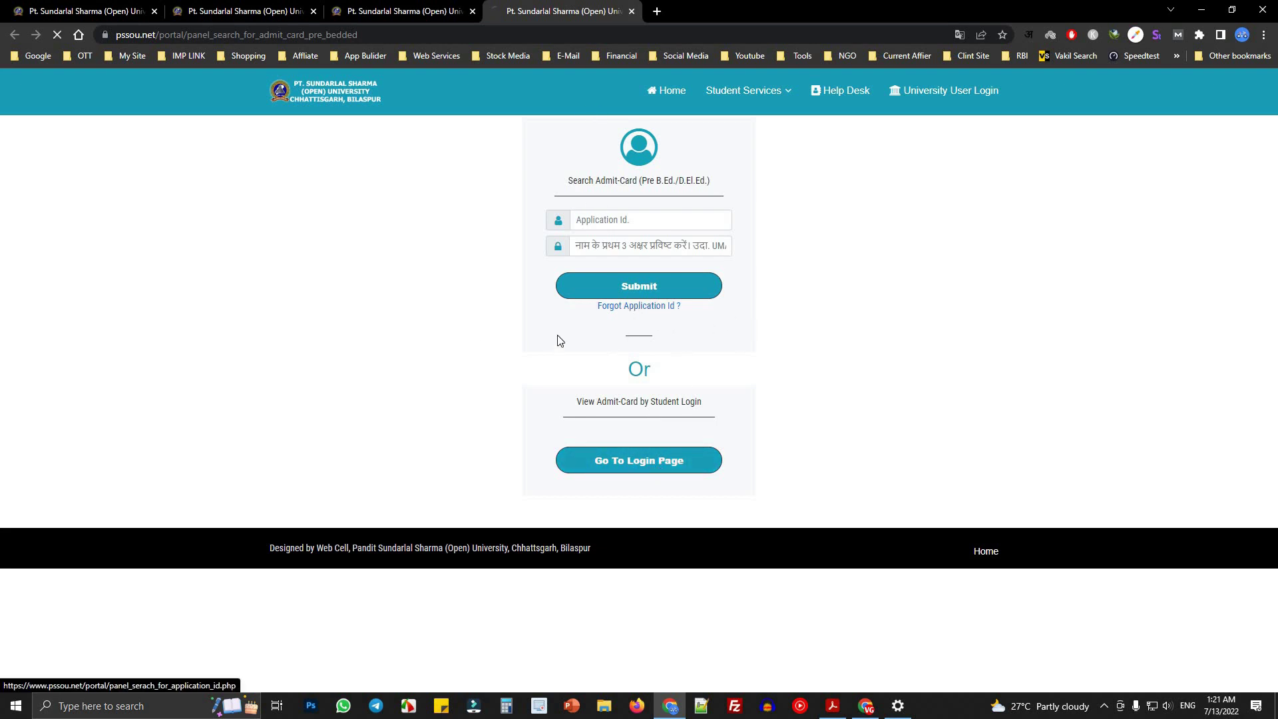
{"action": "left_click", "coordinate": [557, 231]}
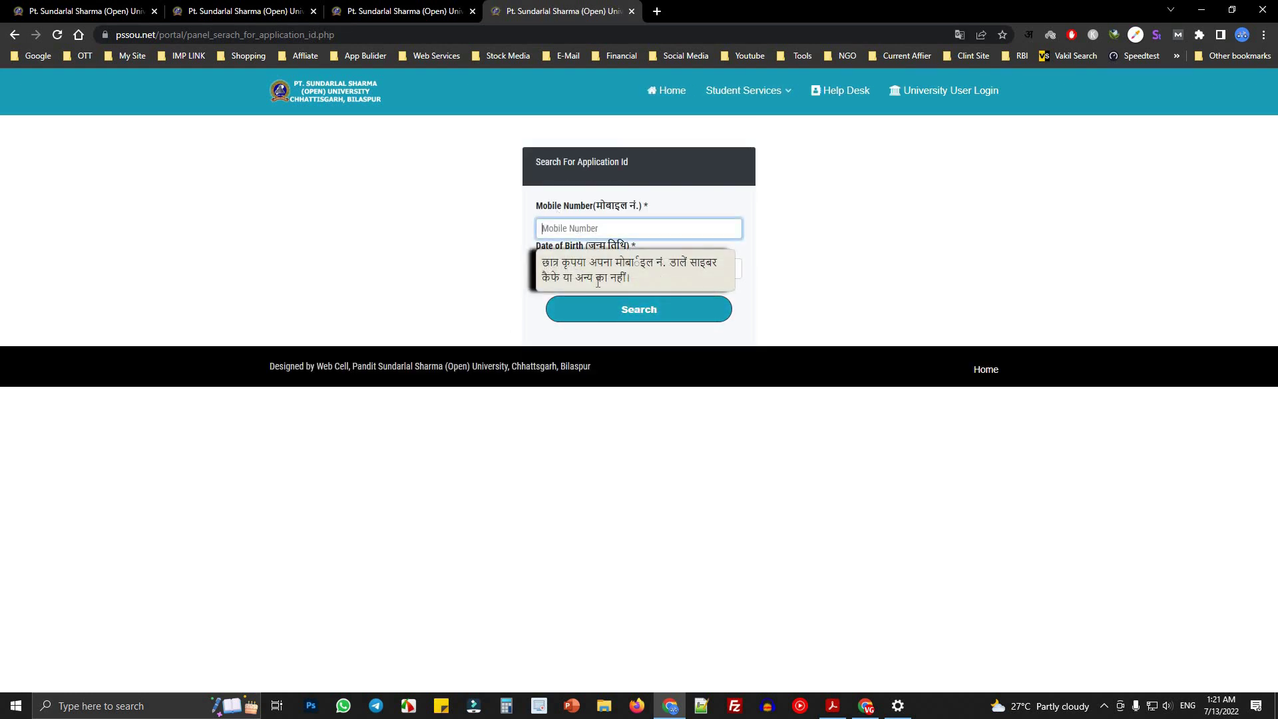
{"action": "left_click", "coordinate": [545, 268]}
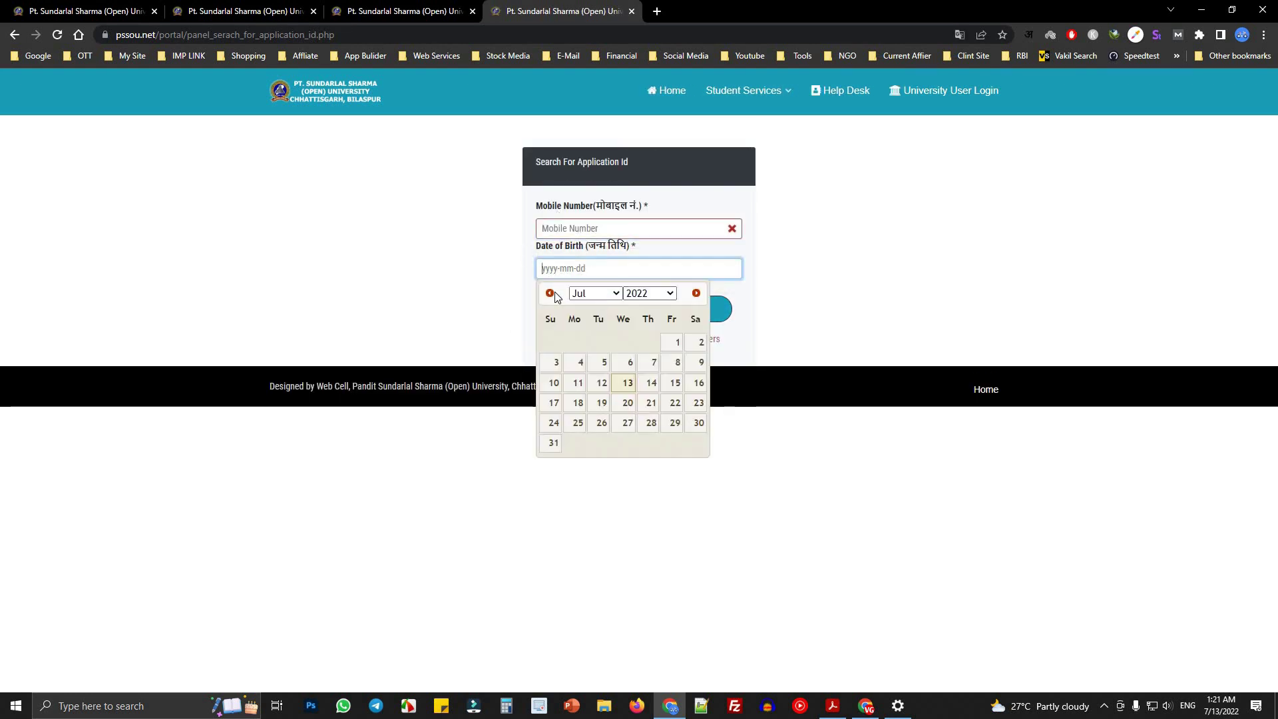
{"action": "left_click", "coordinate": [871, 320]}
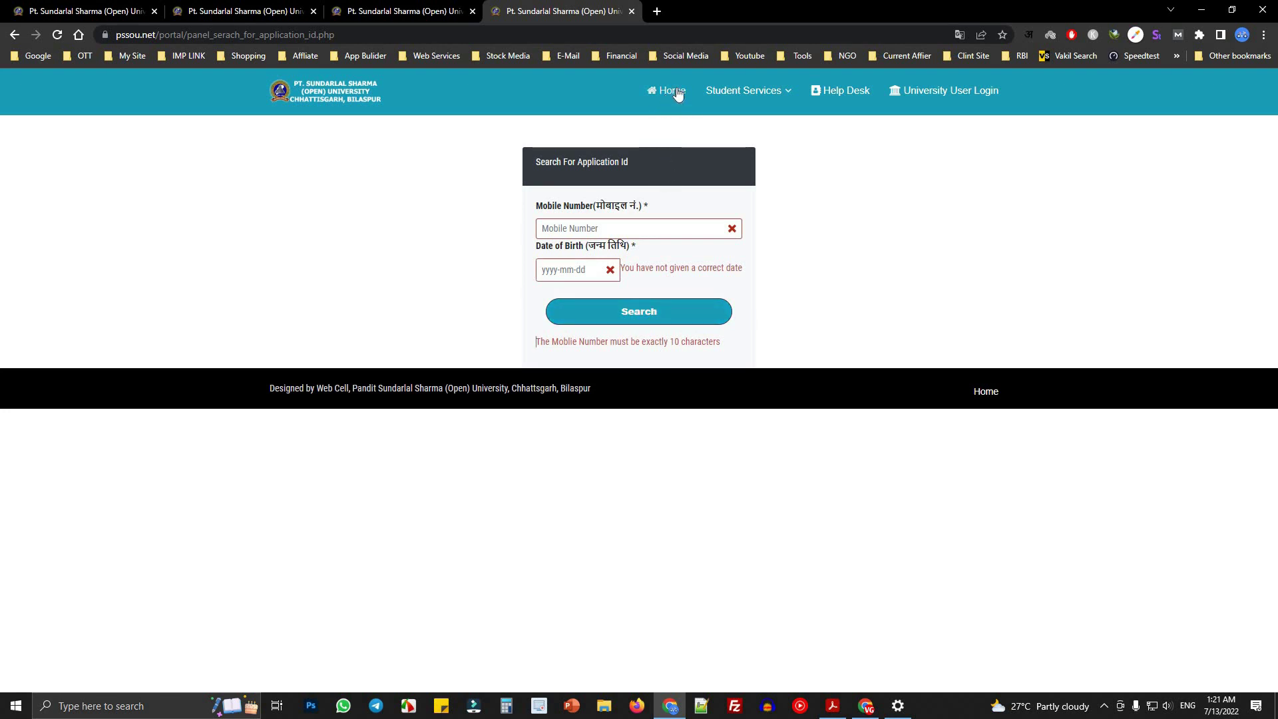
{"action": "left_click", "coordinate": [632, 12]}
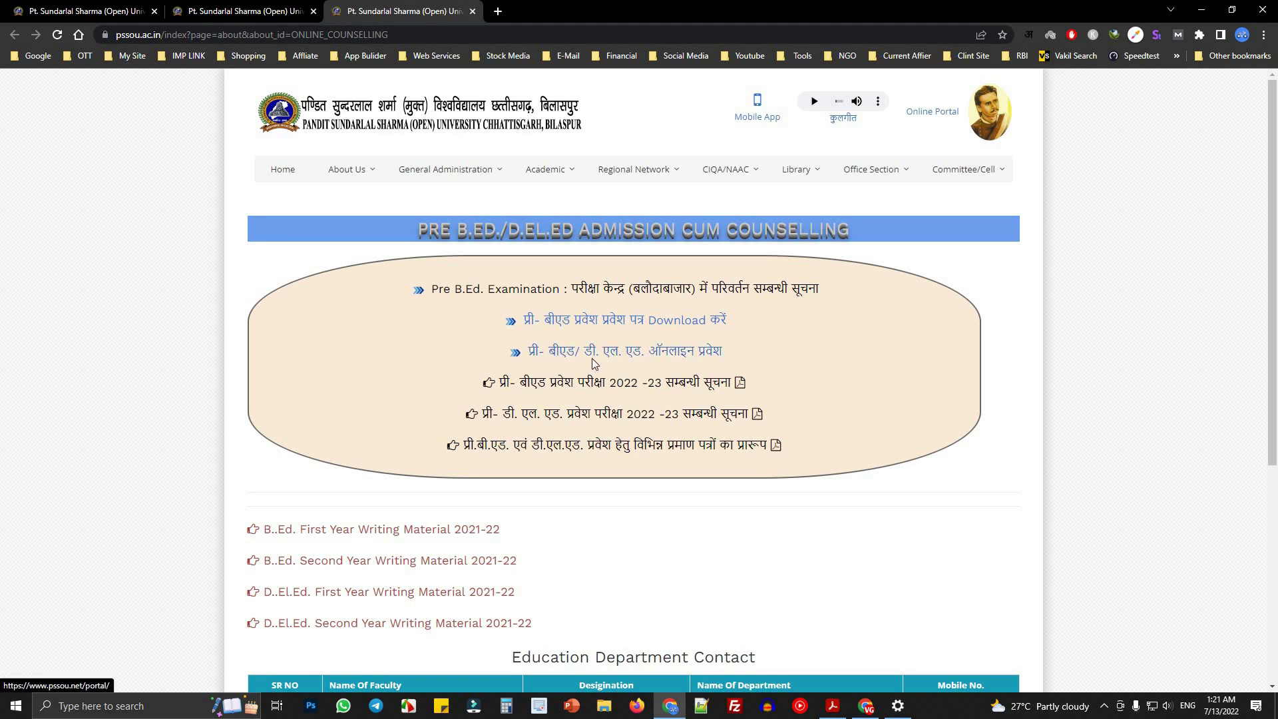
- Open the online admission link in a new tab, look it over, and close it
{"action": "right_click", "coordinate": [614, 361]}
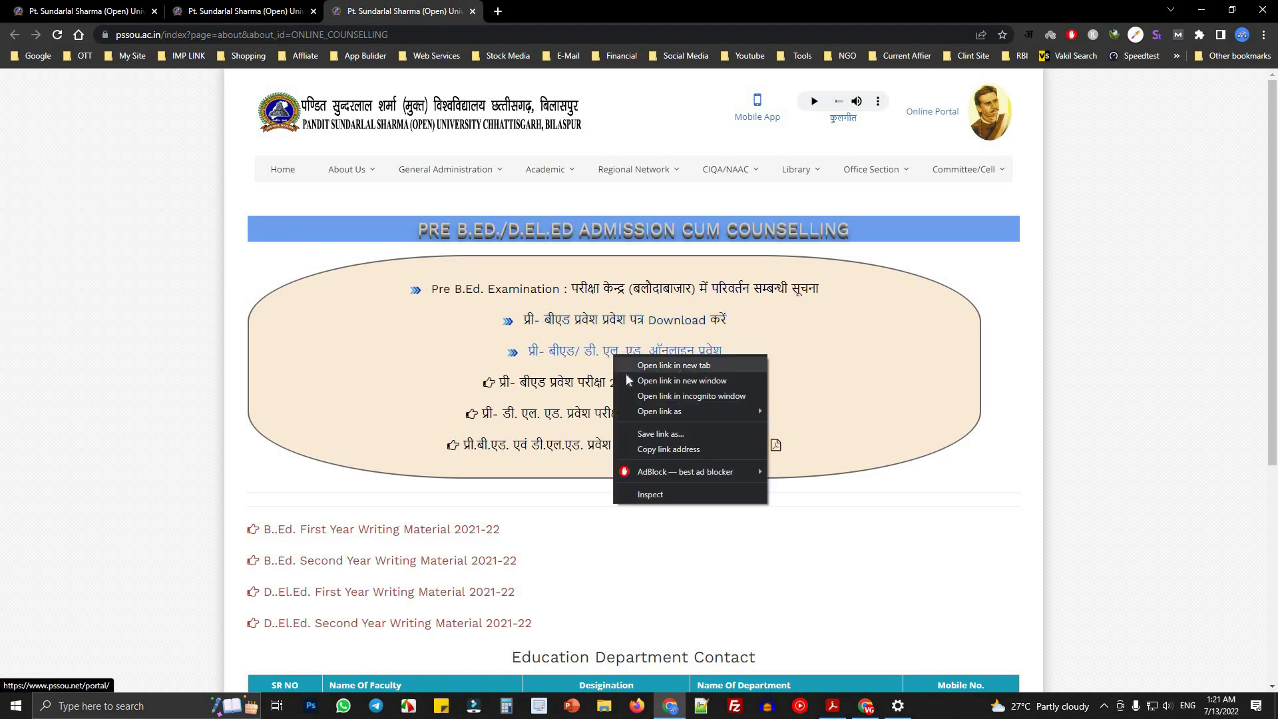
{"action": "left_click", "coordinate": [663, 367]}
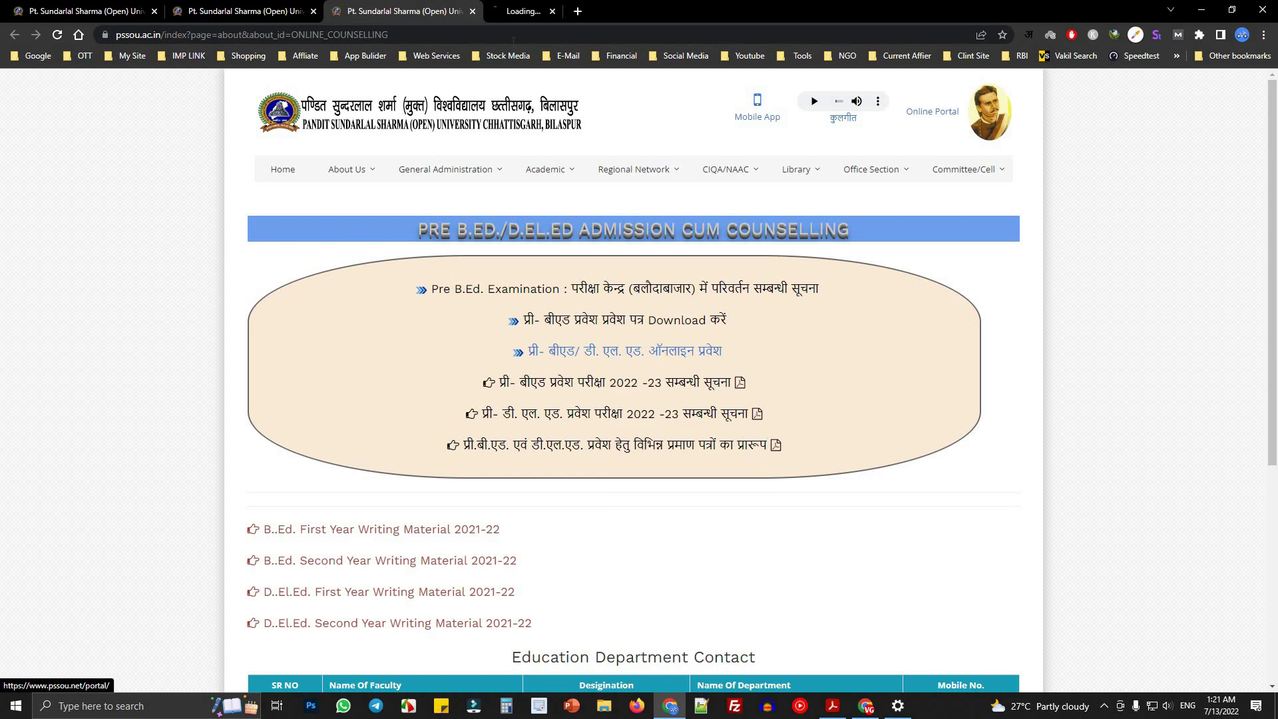
{"action": "left_click", "coordinate": [550, 16]}
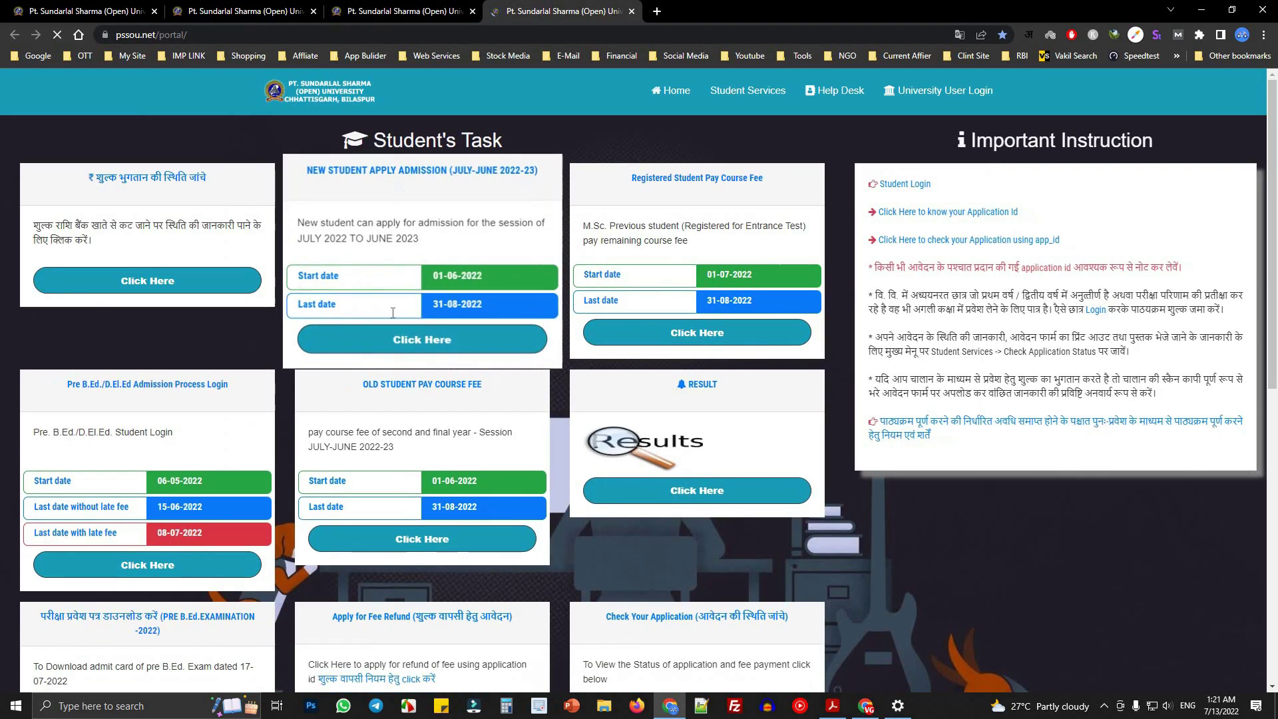
{"action": "scroll", "coordinate": [92, 567], "scroll_direction": "down", "scroll_amount": 3}
{"action": "left_click_drag", "start_coordinate": [118, 354], "coordinate": [219, 197]}
{"action": "left_click", "coordinate": [219, 197]}
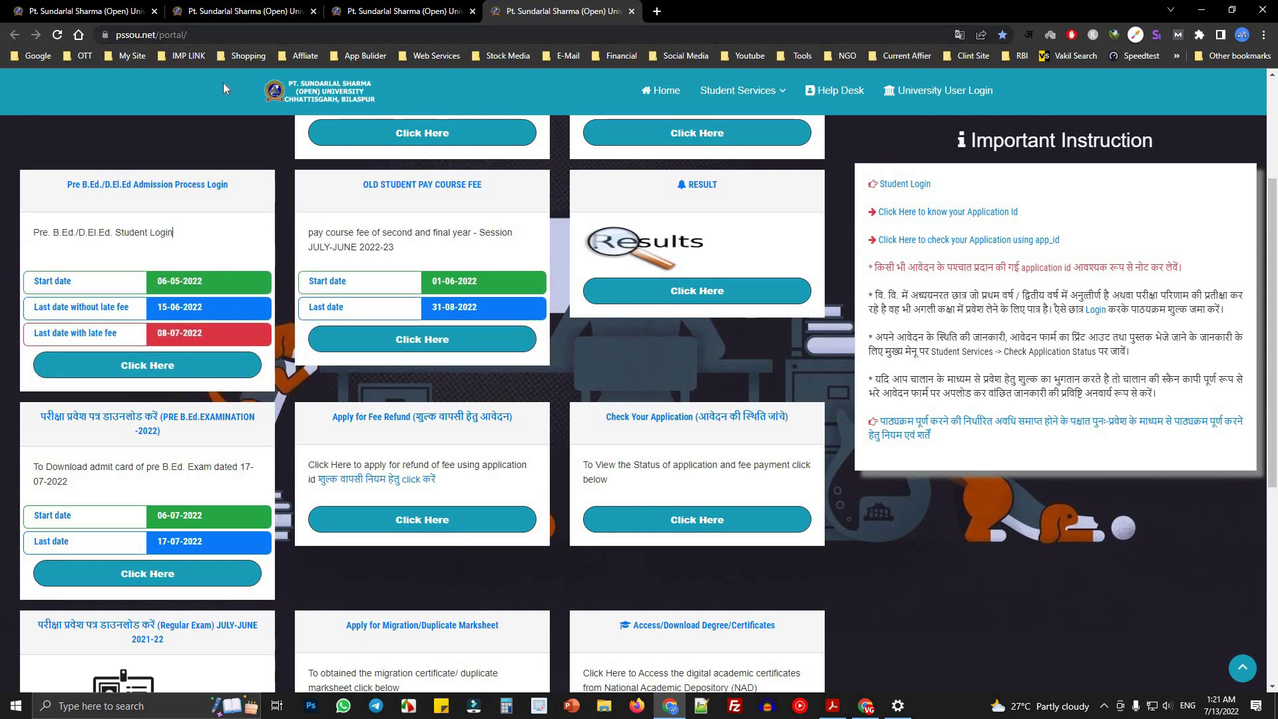
{"action": "left_click", "coordinate": [630, 12]}
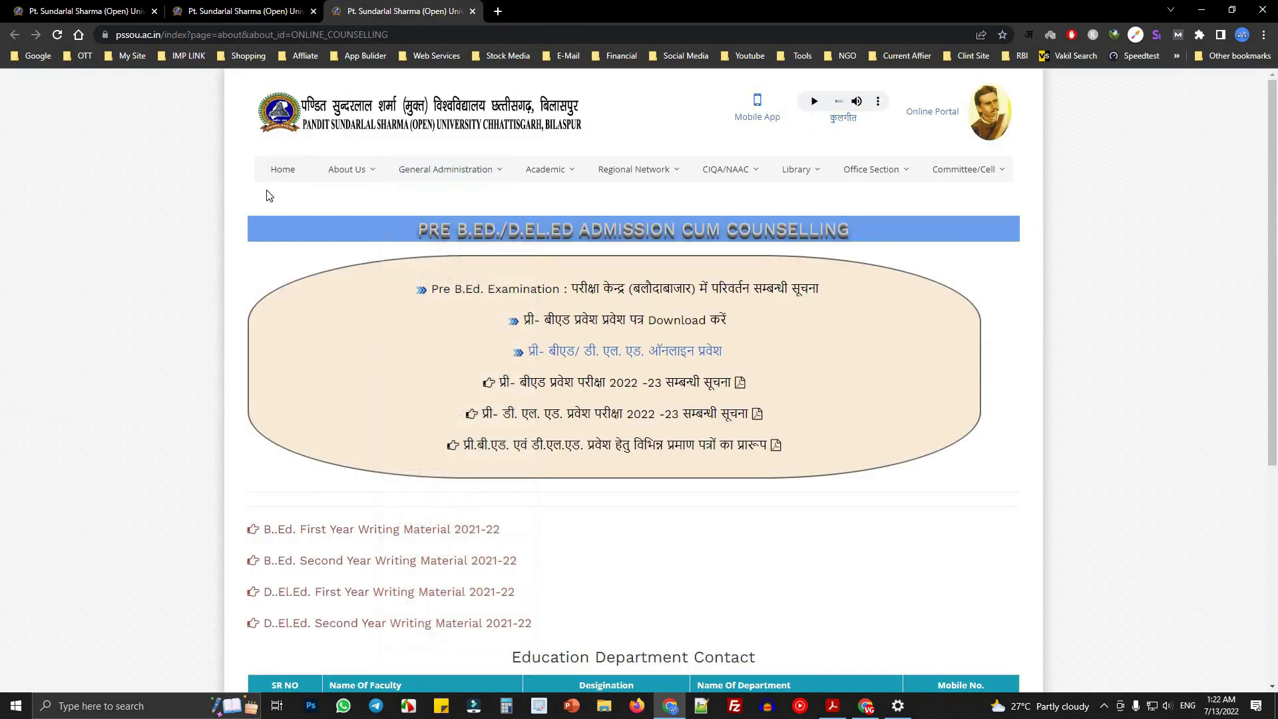
- Close the counselling page, then preview the Online Application portal in a new tab and close it
{"action": "left_click", "coordinate": [67, 5]}
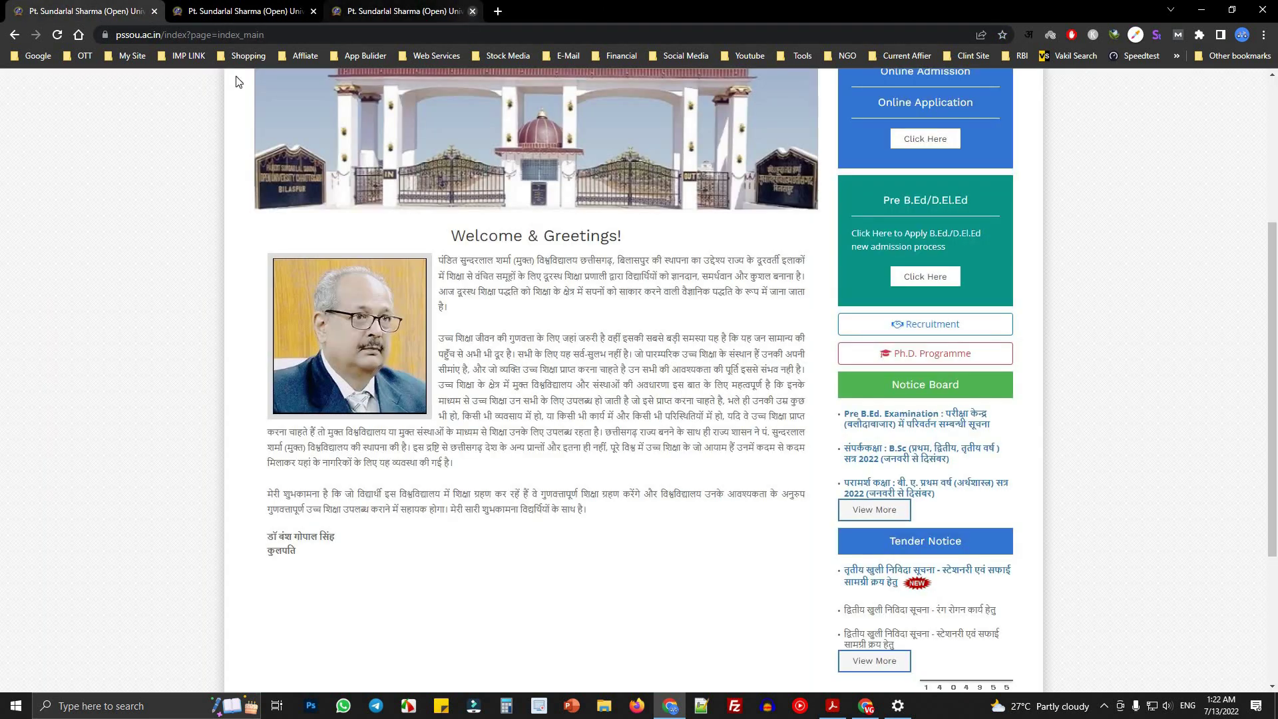
{"action": "left_click", "coordinate": [472, 13]}
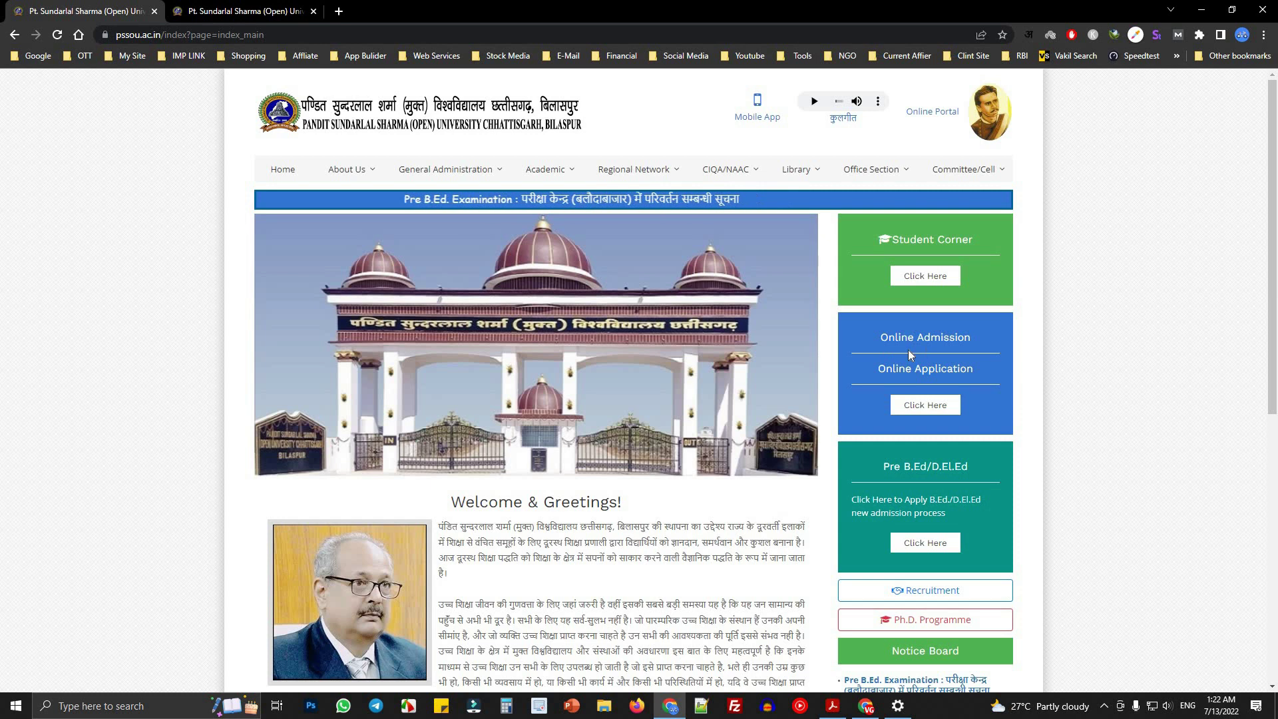
{"action": "left_click_drag", "start_coordinate": [875, 340], "coordinate": [962, 393]}
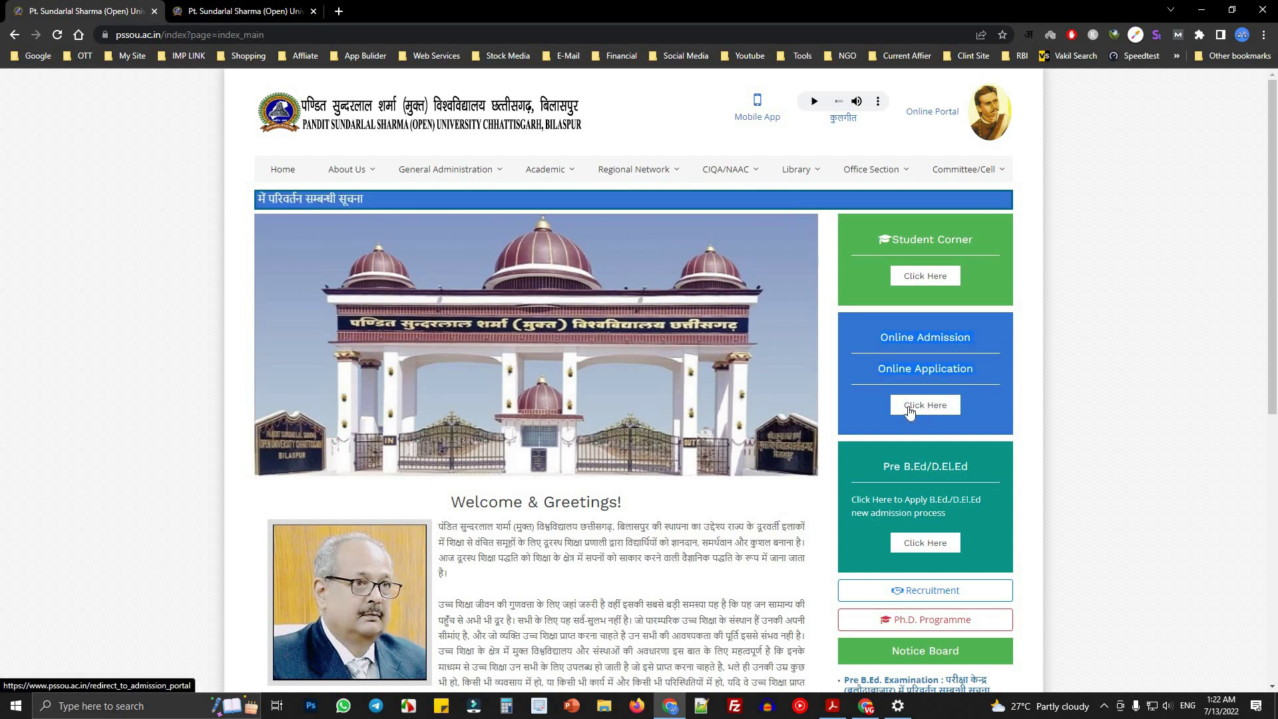
{"action": "right_click", "coordinate": [924, 411]}
{"action": "left_click", "coordinate": [966, 414]}
{"action": "left_click", "coordinate": [393, 11]}
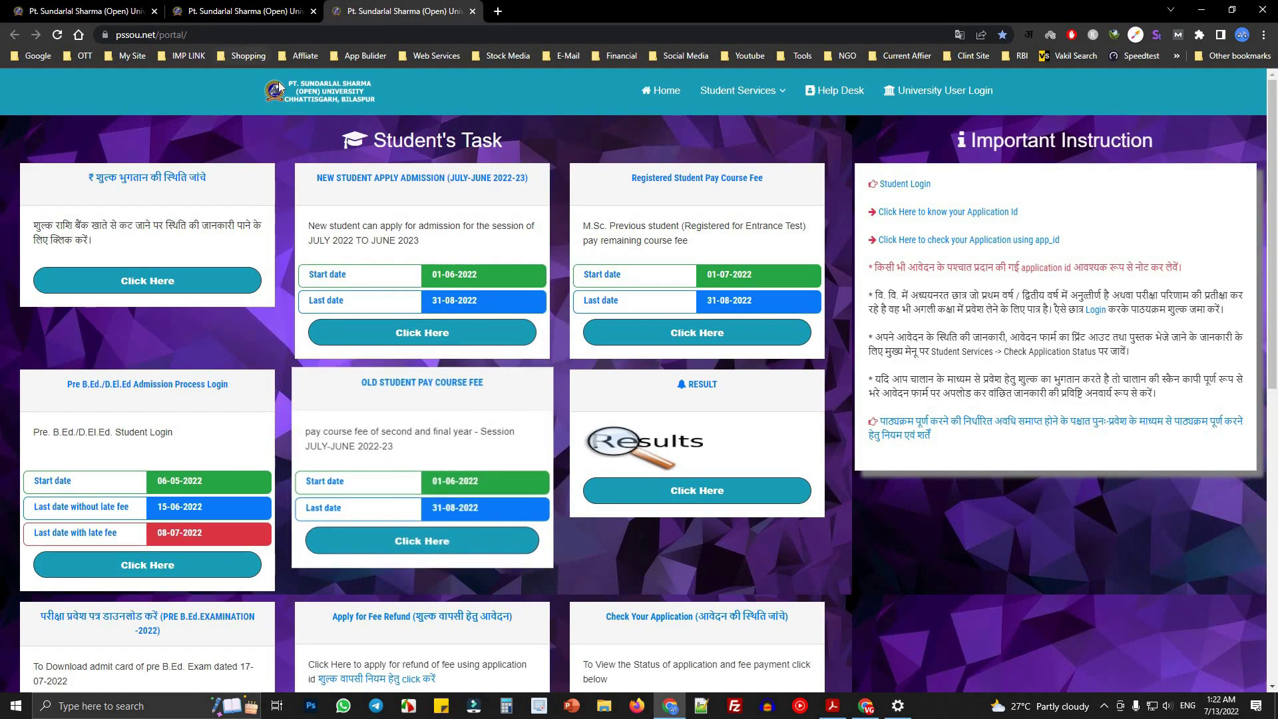
{"action": "scroll", "coordinate": [728, 291], "scroll_direction": "down", "scroll_amount": 5}
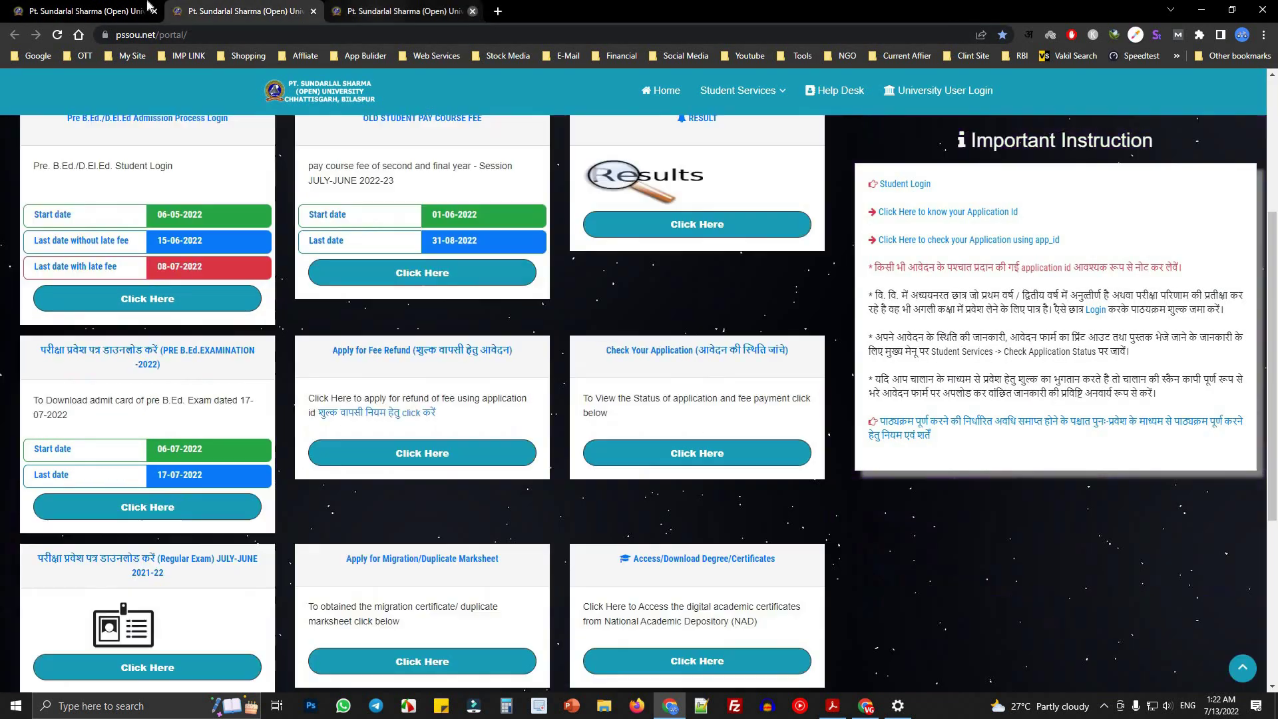
{"action": "key", "text": "ctrl+w"}
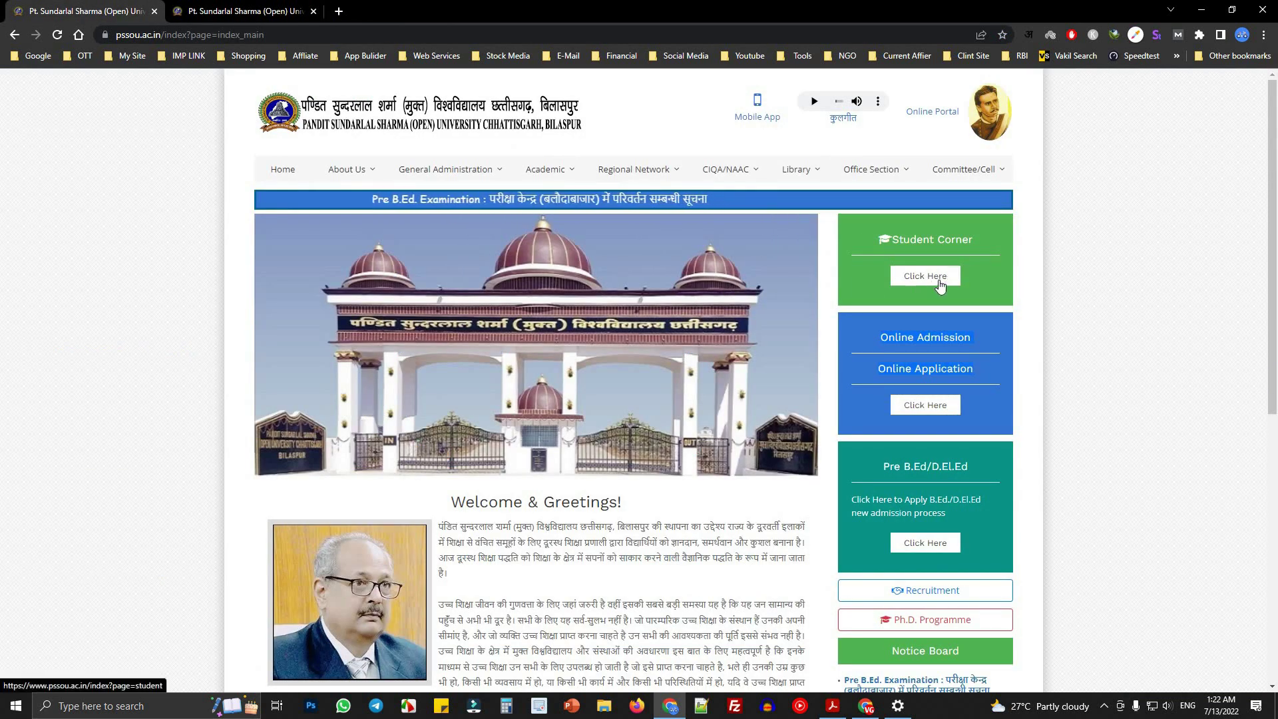
- Open the Student Corner services page and compare it with the portal's Student's Task page
{"action": "left_click", "coordinate": [926, 287]}
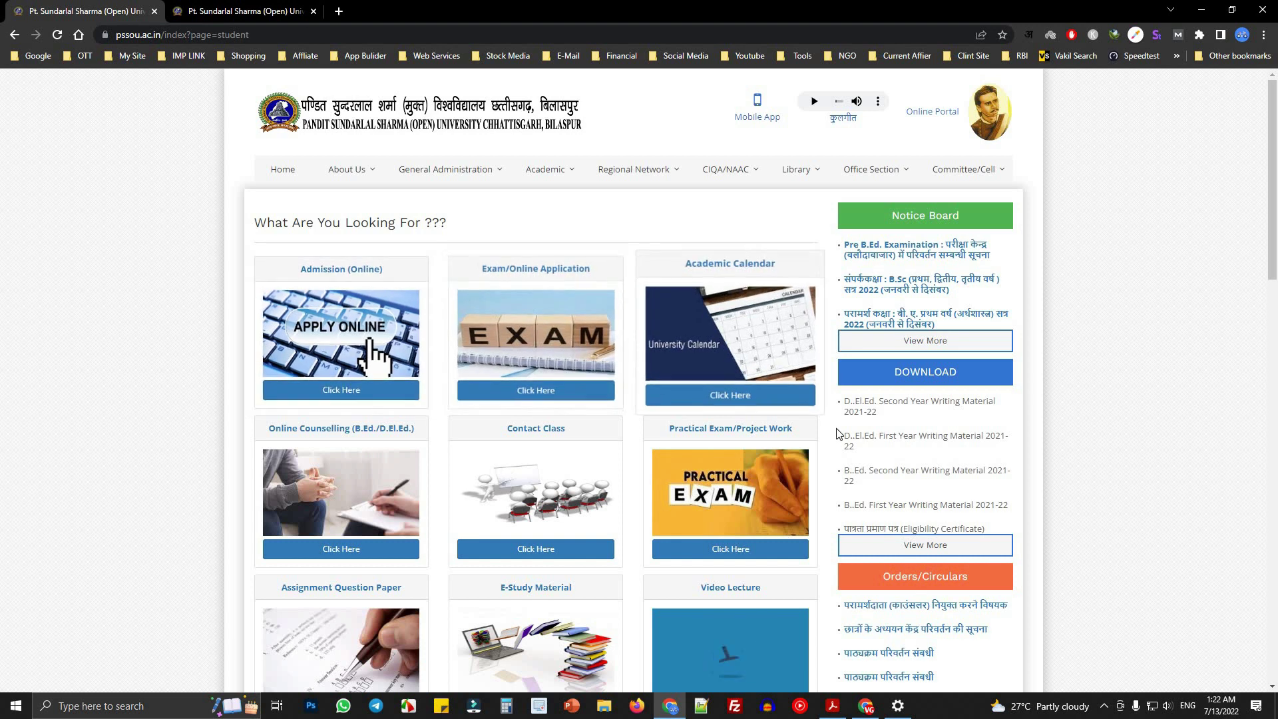
{"action": "left_click", "coordinate": [239, 10]}
{"action": "scroll", "coordinate": [198, 200], "scroll_direction": "up", "scroll_amount": 4}
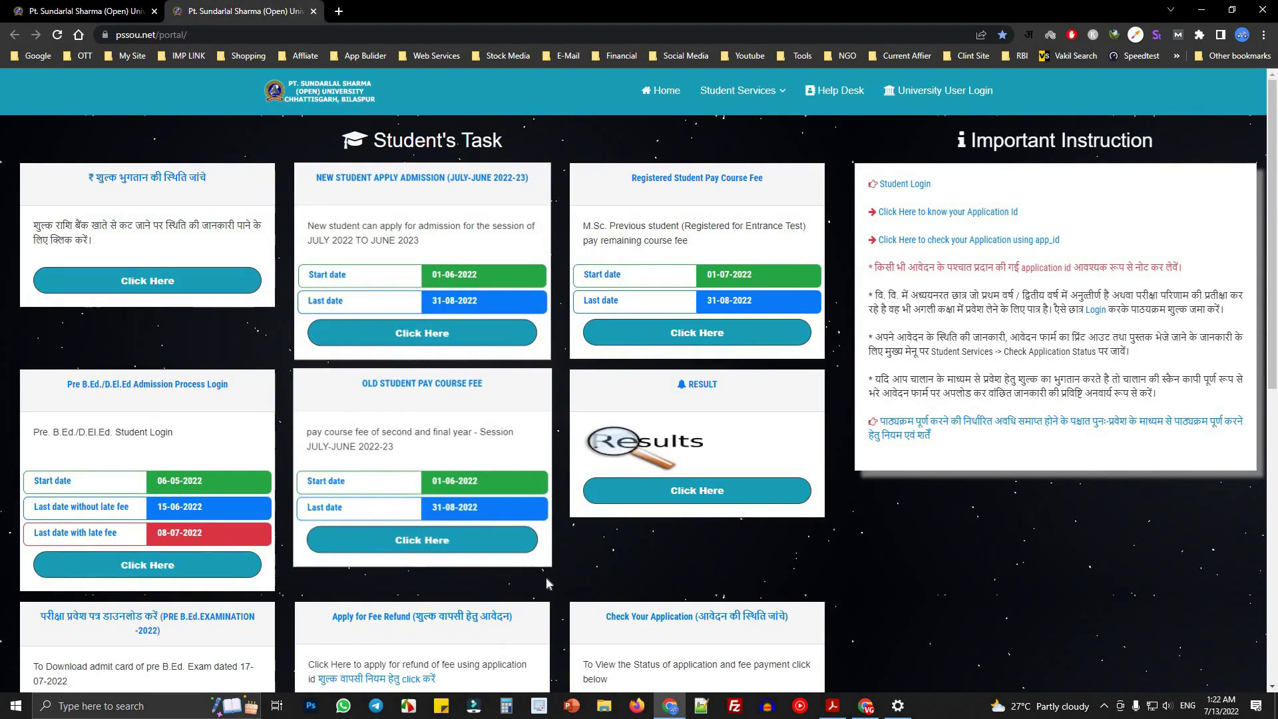
{"action": "scroll", "coordinate": [385, 514], "scroll_direction": "down", "scroll_amount": 7}
{"action": "key", "text": "ctrl+shift+Tab"}
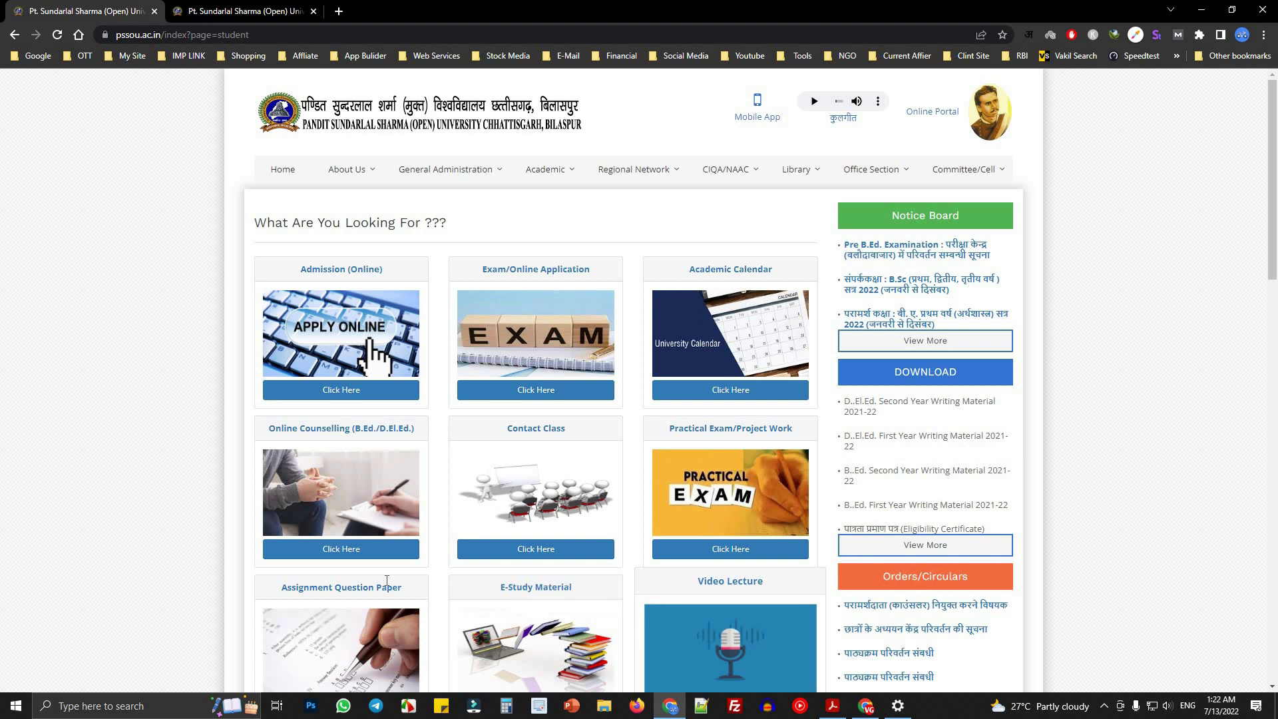
{"action": "scroll", "coordinate": [310, 399], "scroll_direction": "down", "scroll_amount": 6}
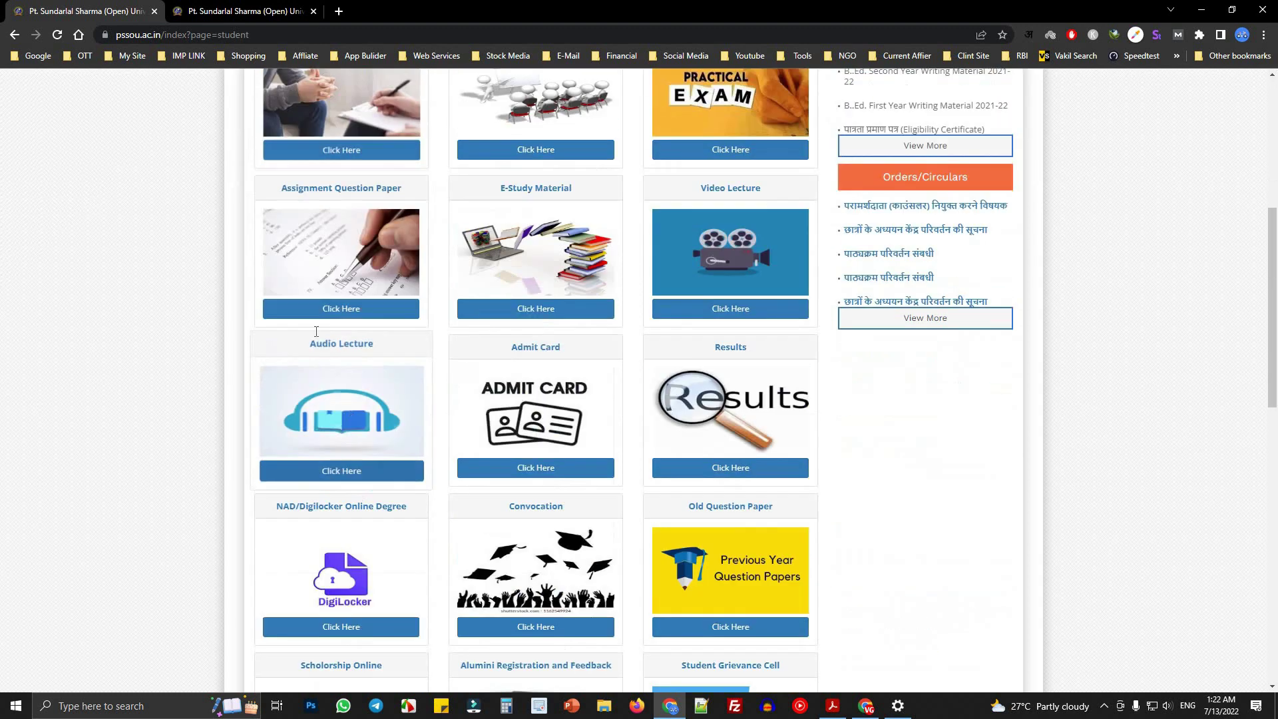
{"action": "key", "text": "ctrl+Tab"}
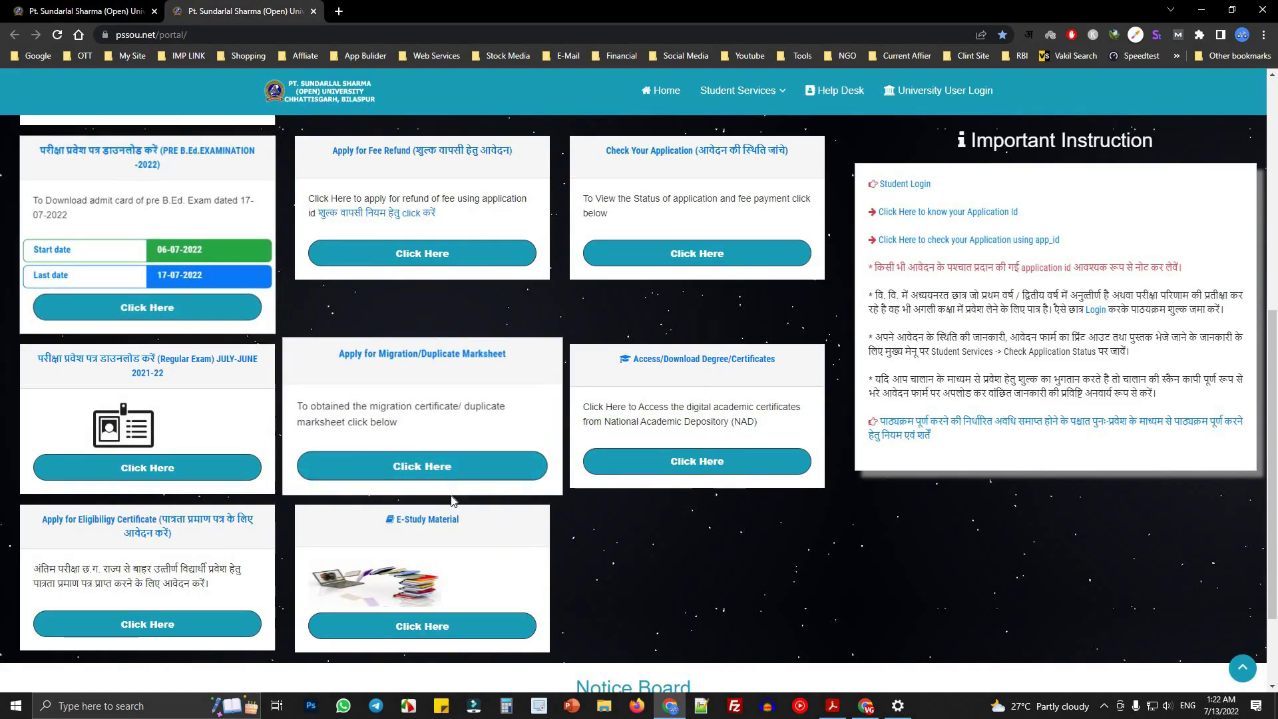
{"action": "scroll", "coordinate": [452, 501], "scroll_direction": "down", "scroll_amount": 2}
{"action": "scroll", "coordinate": [426, 506], "scroll_direction": "up", "scroll_amount": 8}
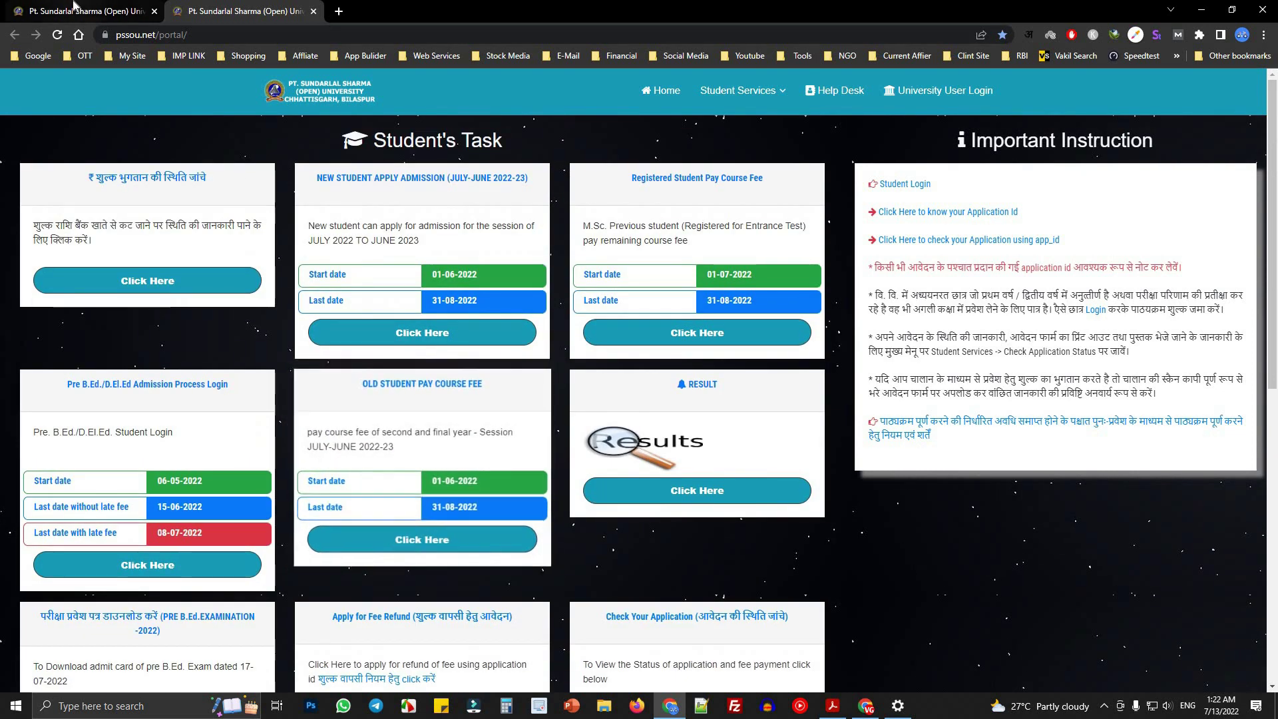
{"action": "left_click", "coordinate": [75, 8]}
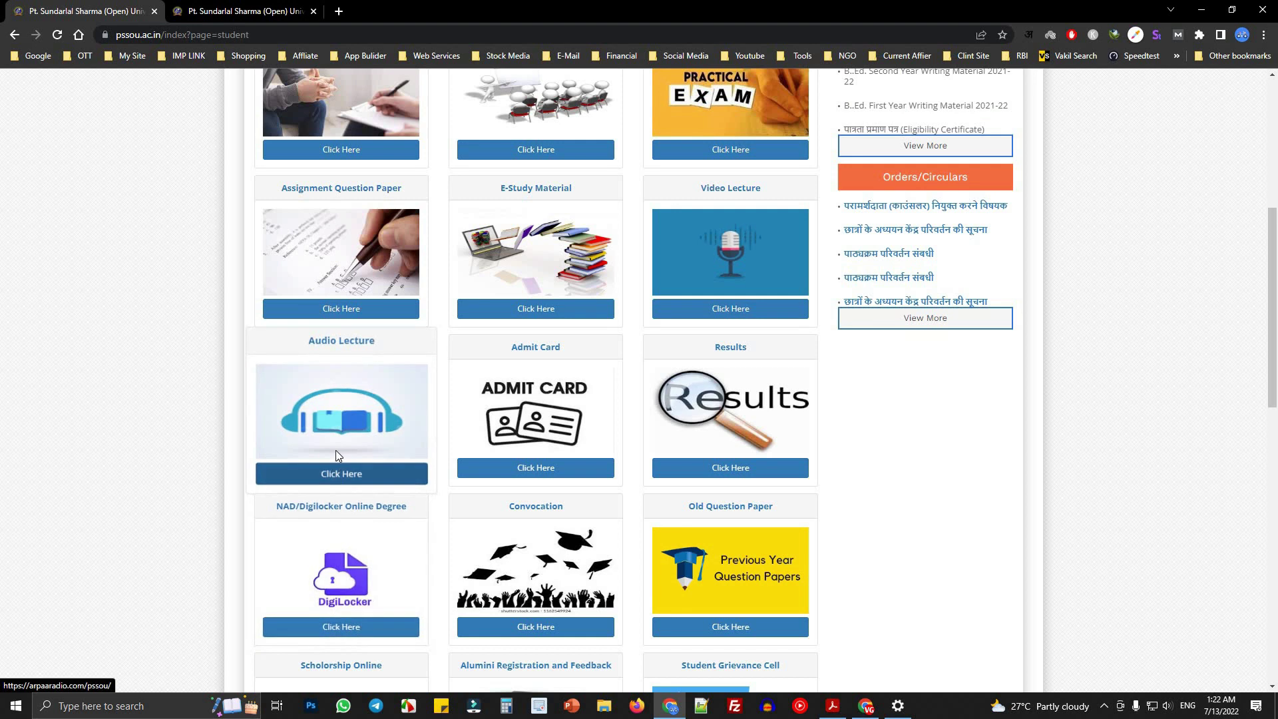
- Open the Assignment Question Paper link in a new tab and view the list
{"action": "right_click", "coordinate": [326, 314]}
{"action": "left_click", "coordinate": [363, 324]}
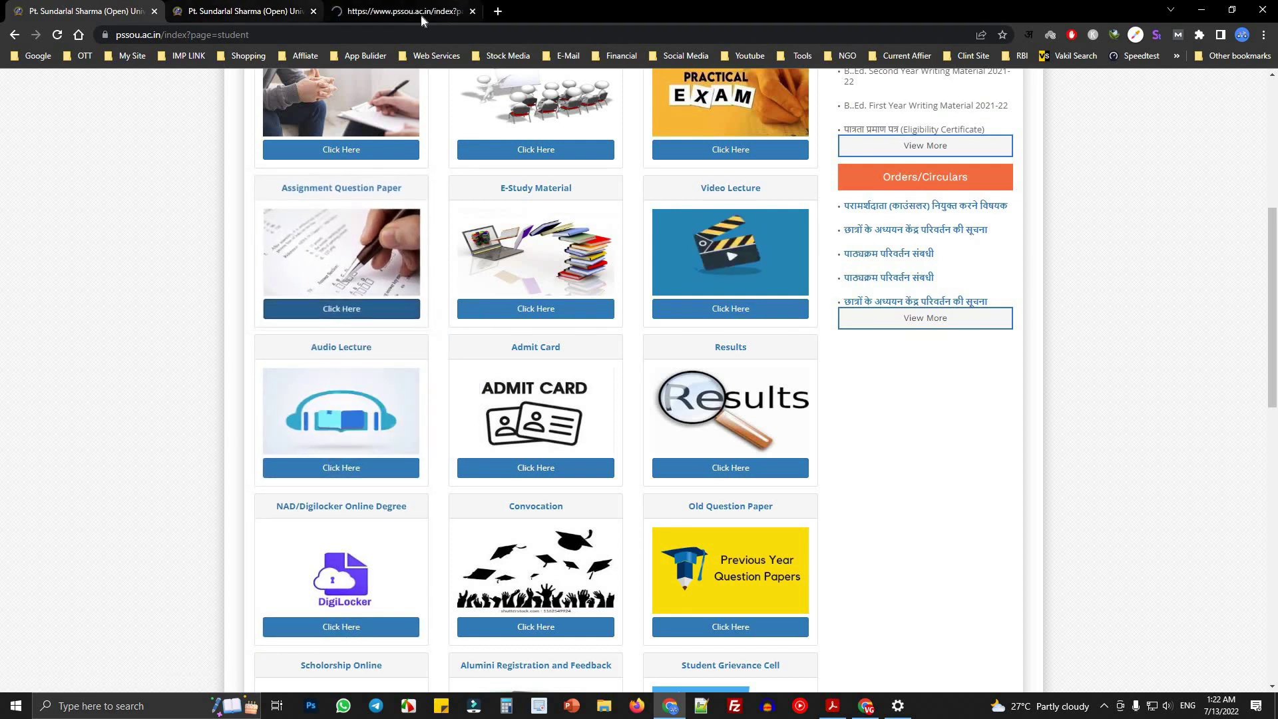
{"action": "key", "text": "ctrl+Tab"}
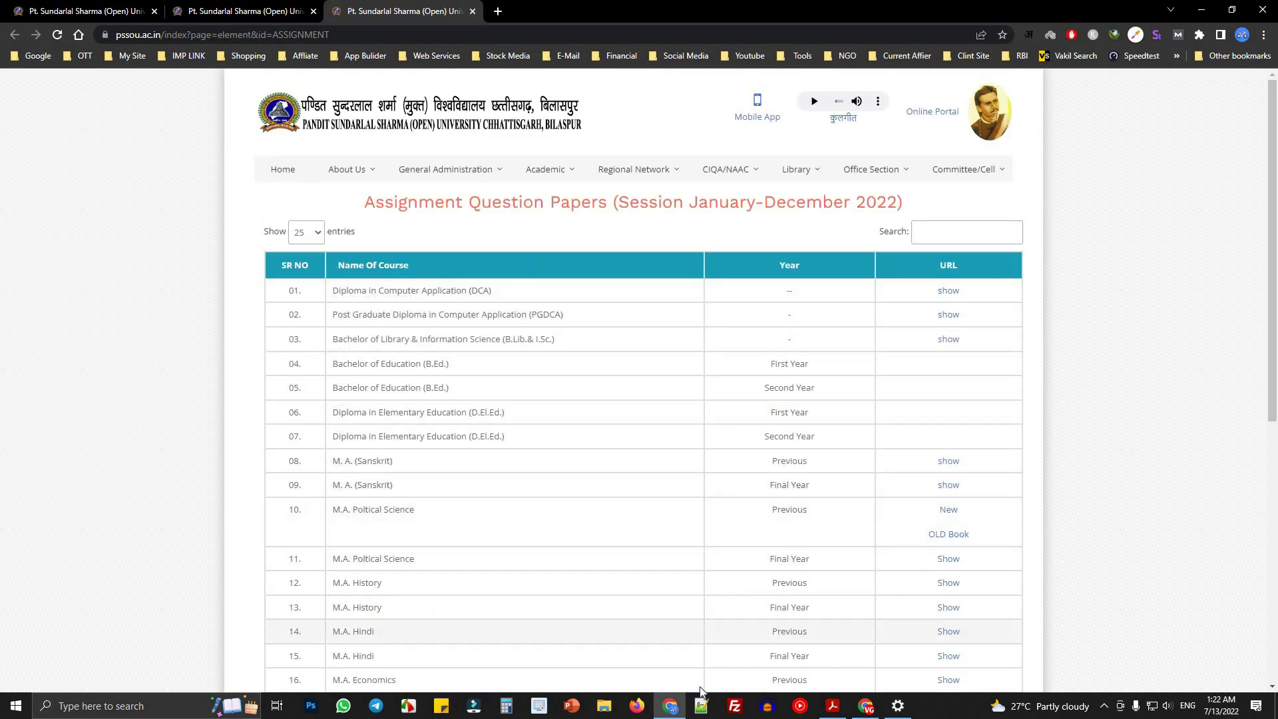
{"action": "scroll", "coordinate": [708, 561], "scroll_direction": "down", "scroll_amount": 6}
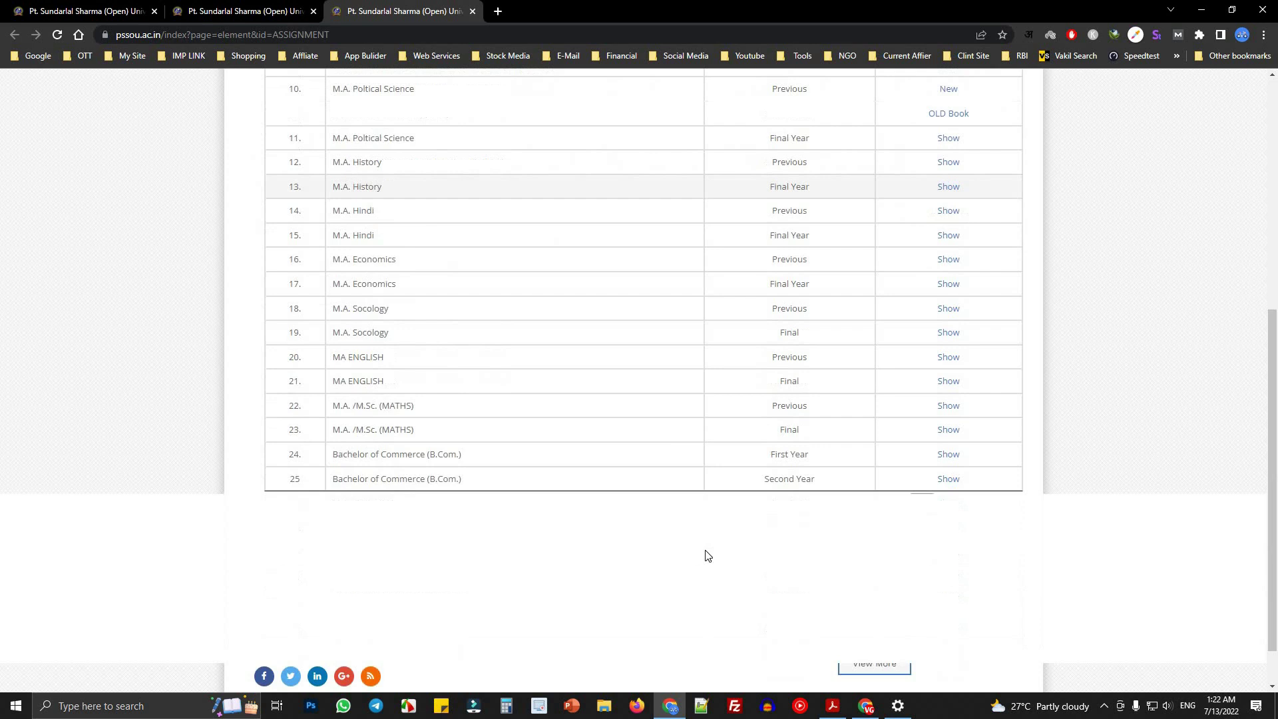
{"action": "scroll", "coordinate": [907, 476], "scroll_direction": "up", "scroll_amount": 6}
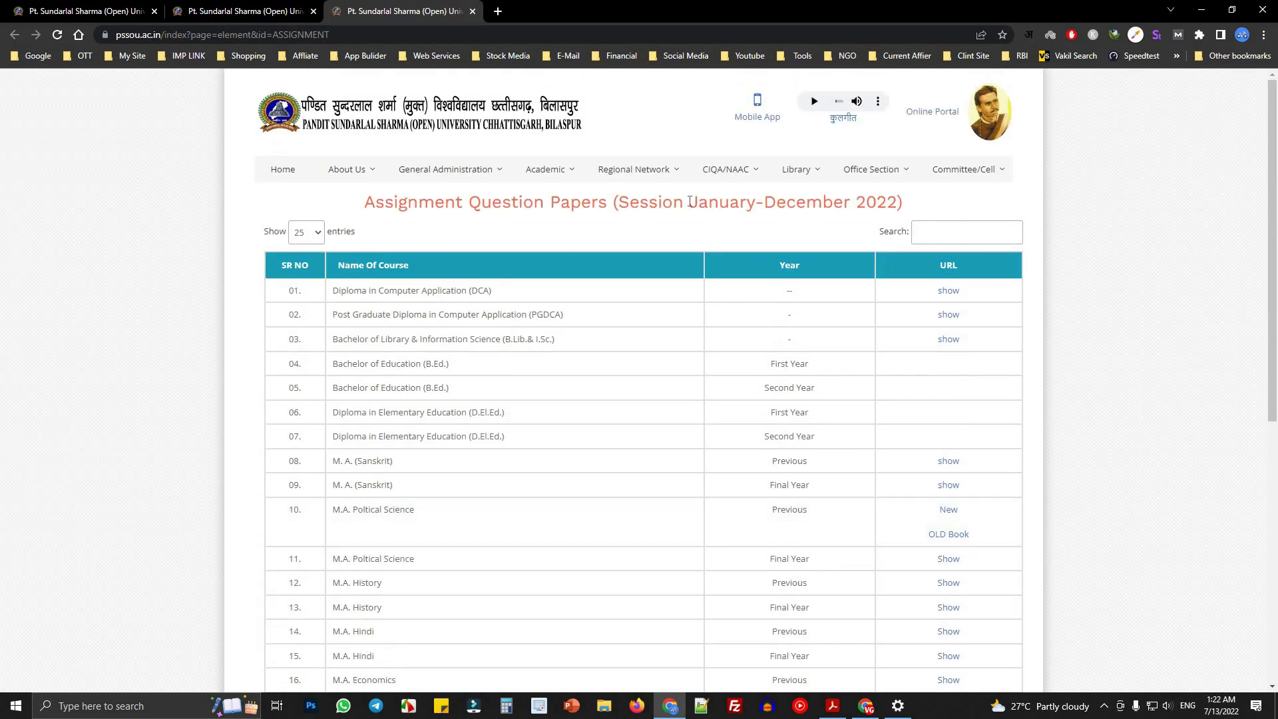
- Check the heading's January-December 2022 session, then return to the Student's Task page
{"action": "left_click_drag", "start_coordinate": [690, 202], "coordinate": [882, 200]}
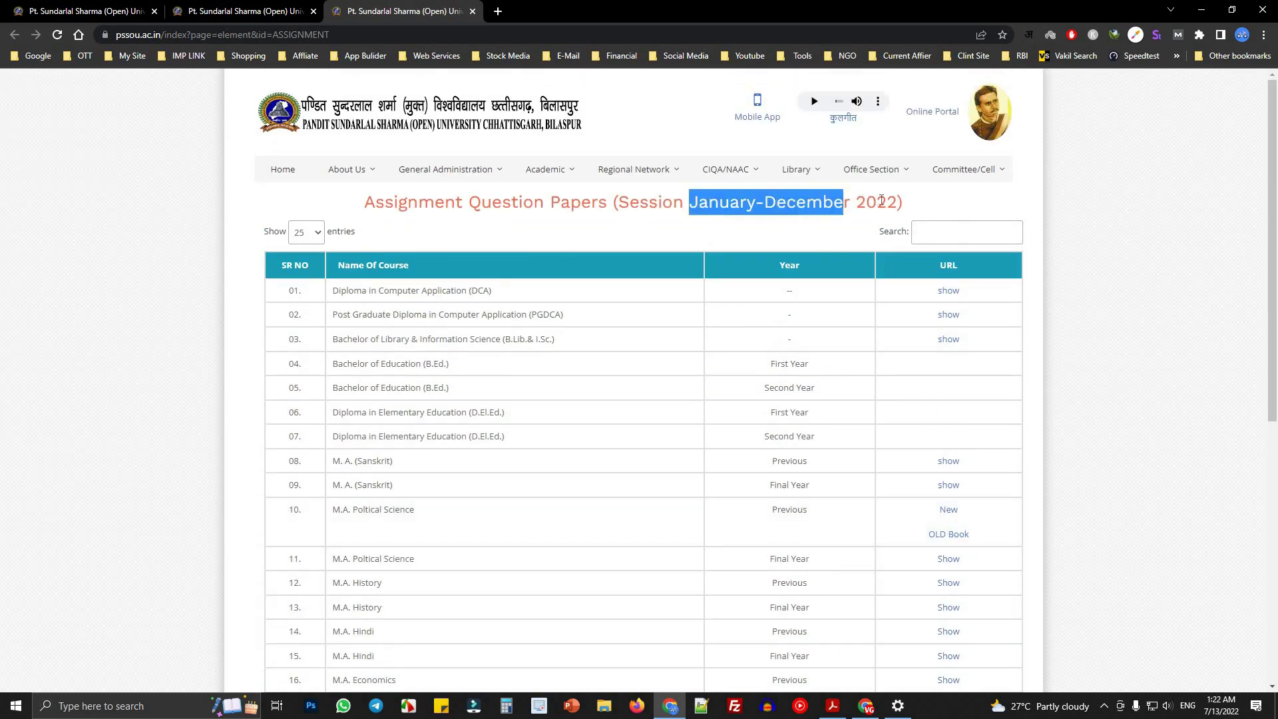
{"action": "left_click", "coordinate": [763, 207]}
{"action": "left_click_drag", "start_coordinate": [641, 202], "coordinate": [919, 208]}
{"action": "left_click", "coordinate": [702, 255]}
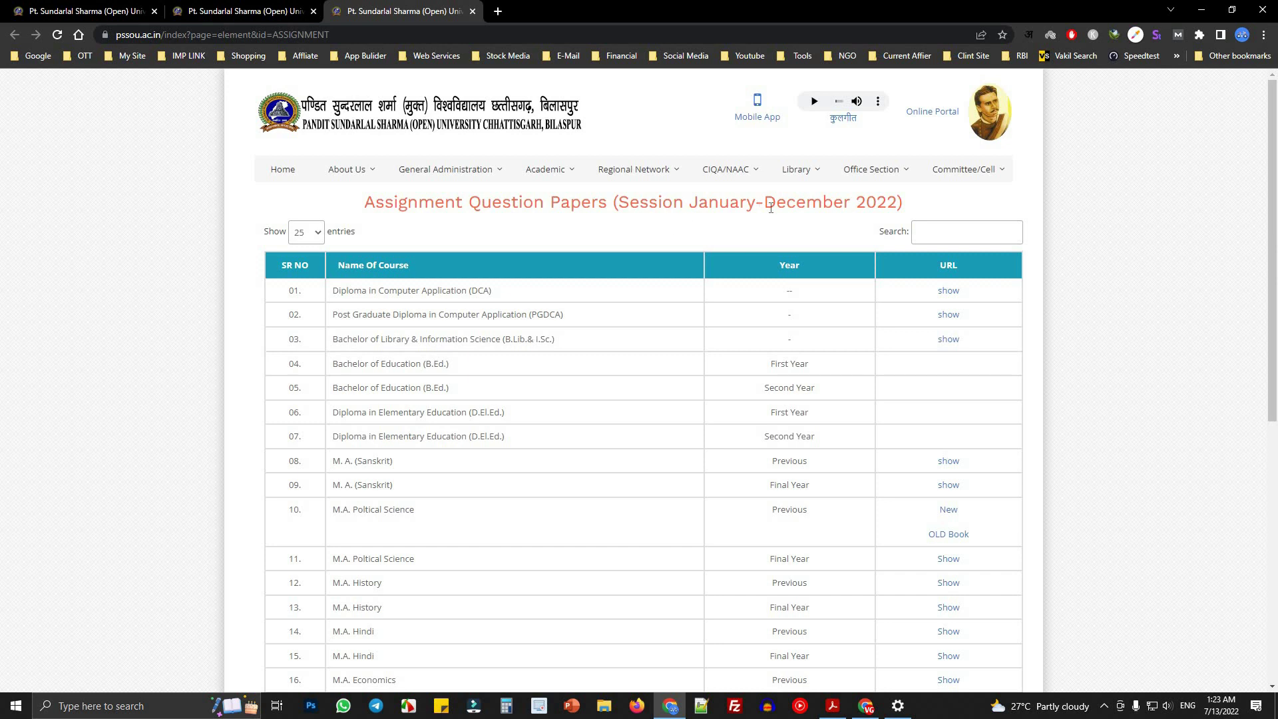
{"action": "left_click_drag", "start_coordinate": [690, 203], "coordinate": [859, 205]}
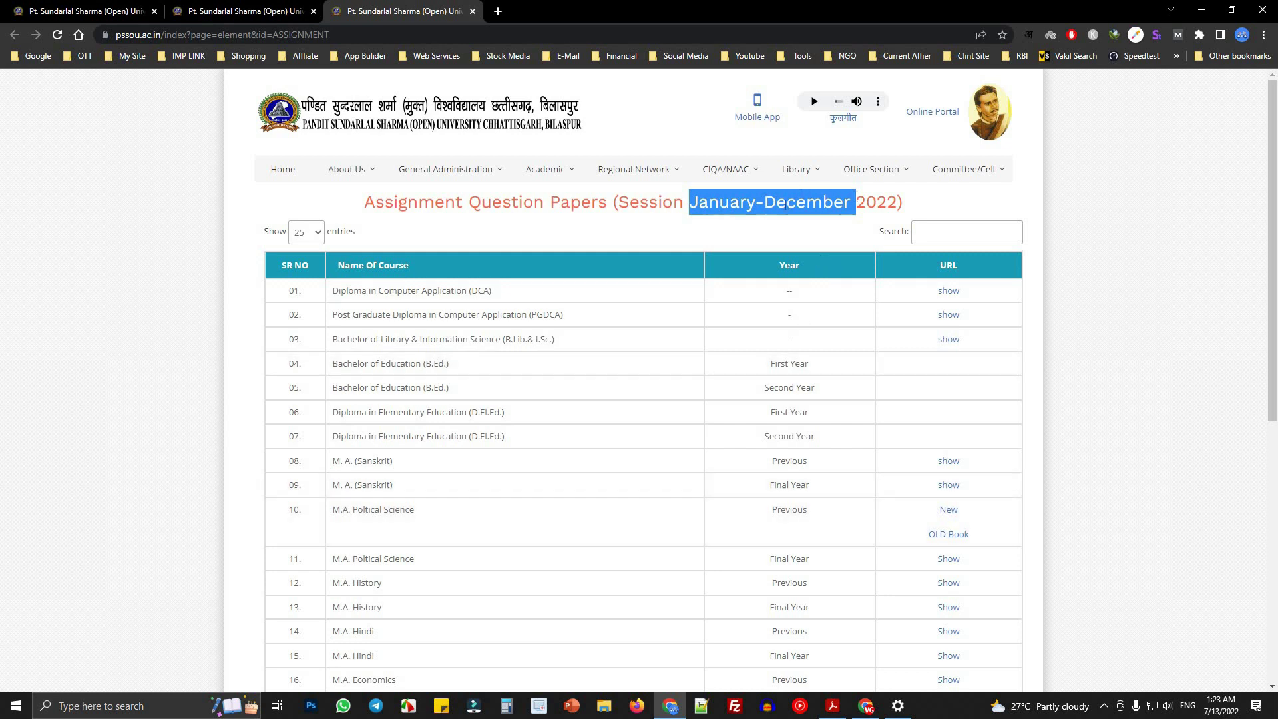
{"action": "left_click", "coordinate": [735, 211]}
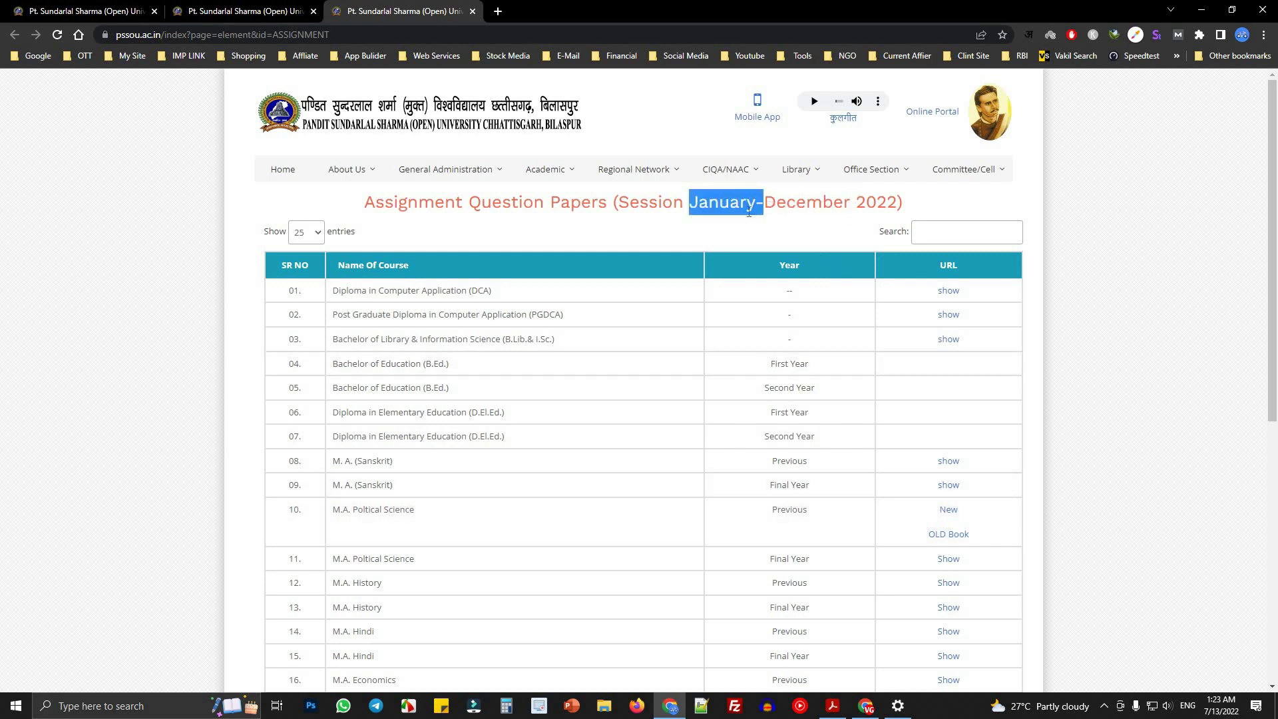
{"action": "left_click", "coordinate": [719, 229]}
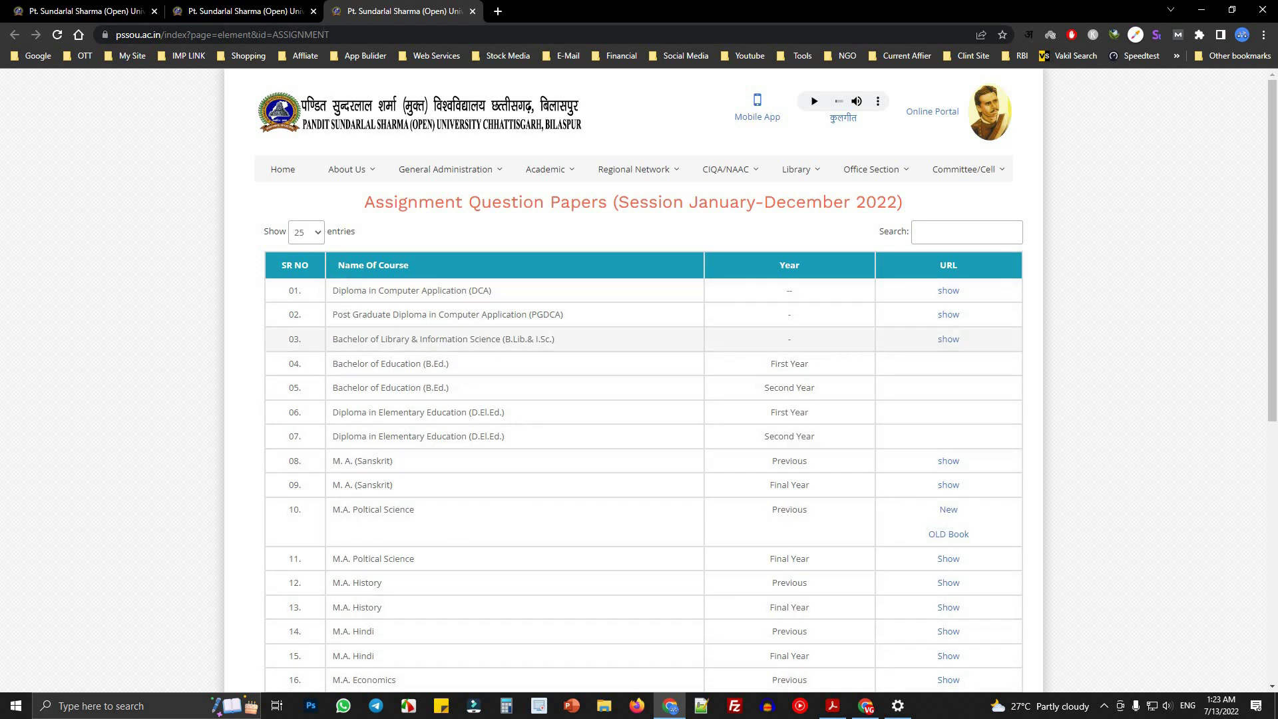
{"action": "left_click", "coordinate": [244, 12]}
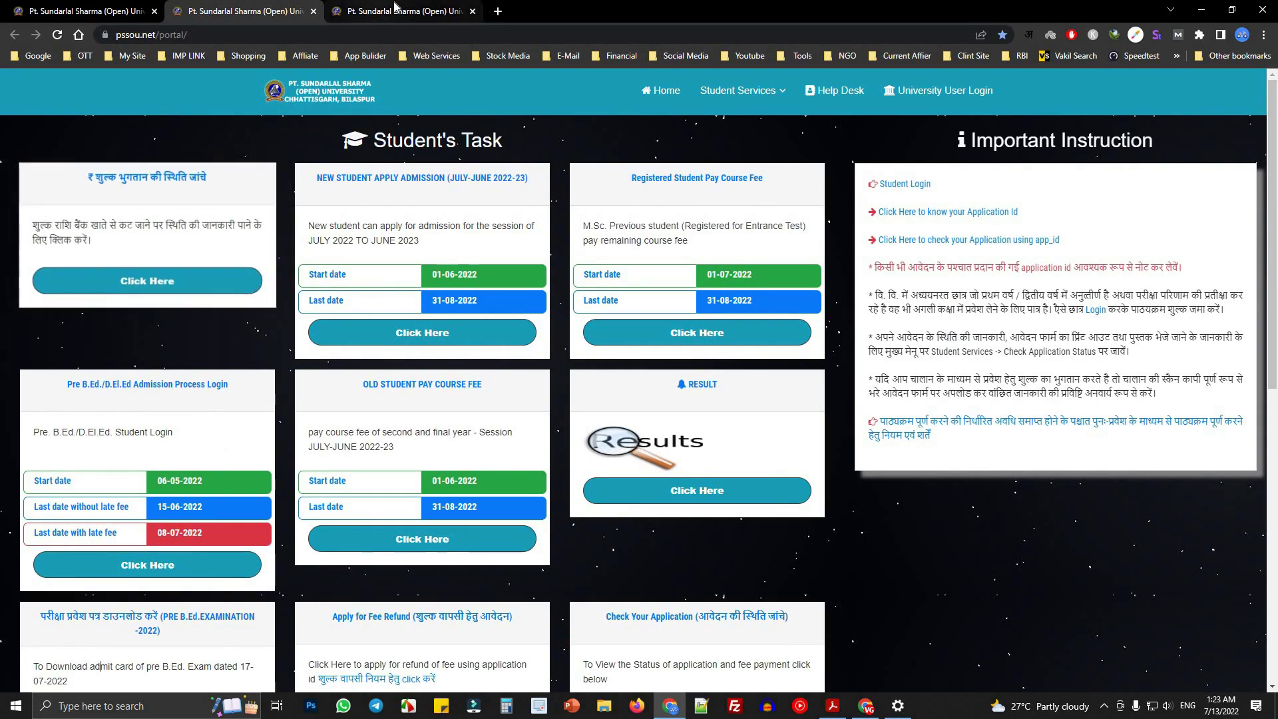
- Close the assignment papers tab and scroll down the student services page
{"action": "left_click", "coordinate": [404, 10]}
{"action": "left_click", "coordinate": [472, 11]}
{"action": "left_click", "coordinate": [87, 11]}
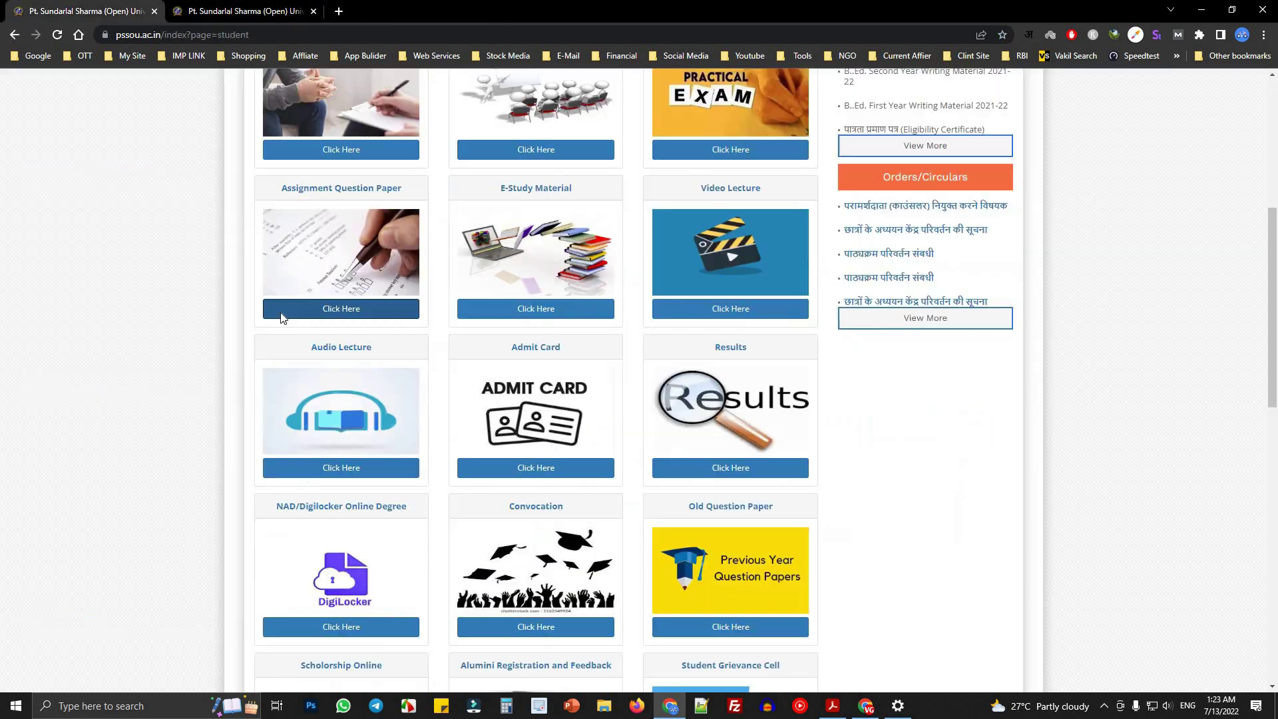
{"action": "scroll", "coordinate": [259, 306], "scroll_direction": "down", "scroll_amount": 3}
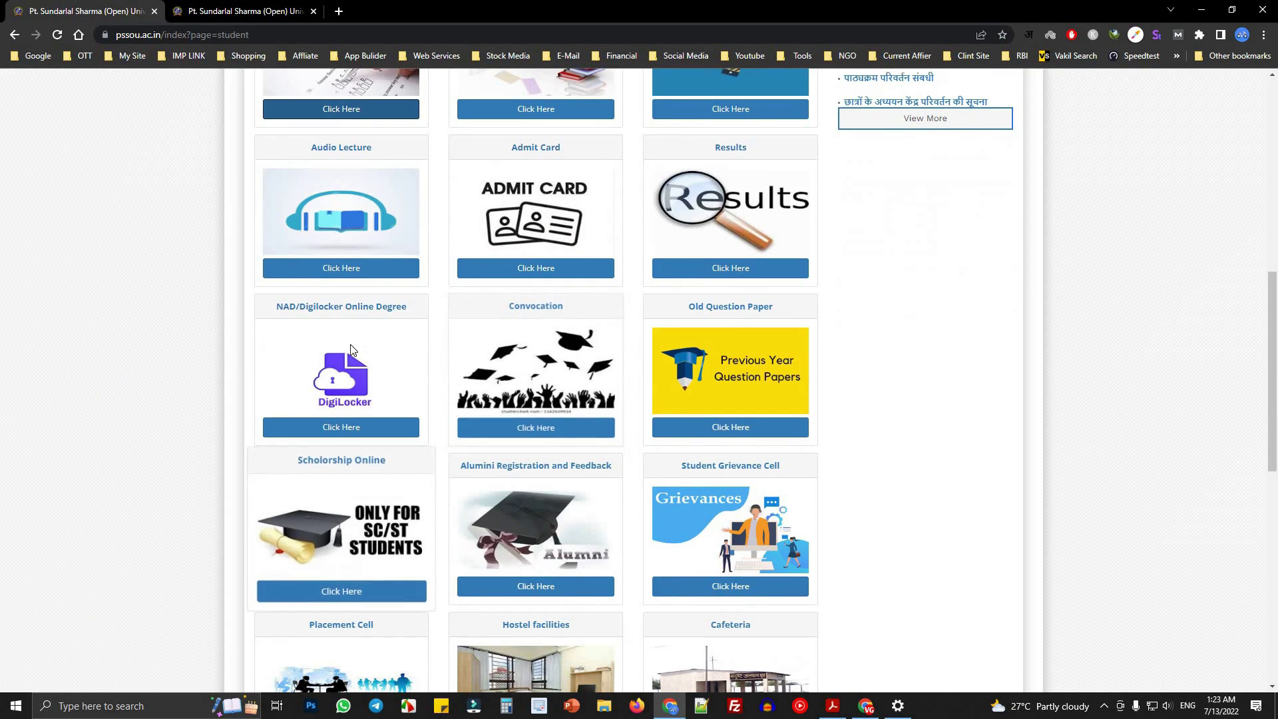
{"action": "left_click_drag", "start_coordinate": [362, 300], "coordinate": [434, 305]}
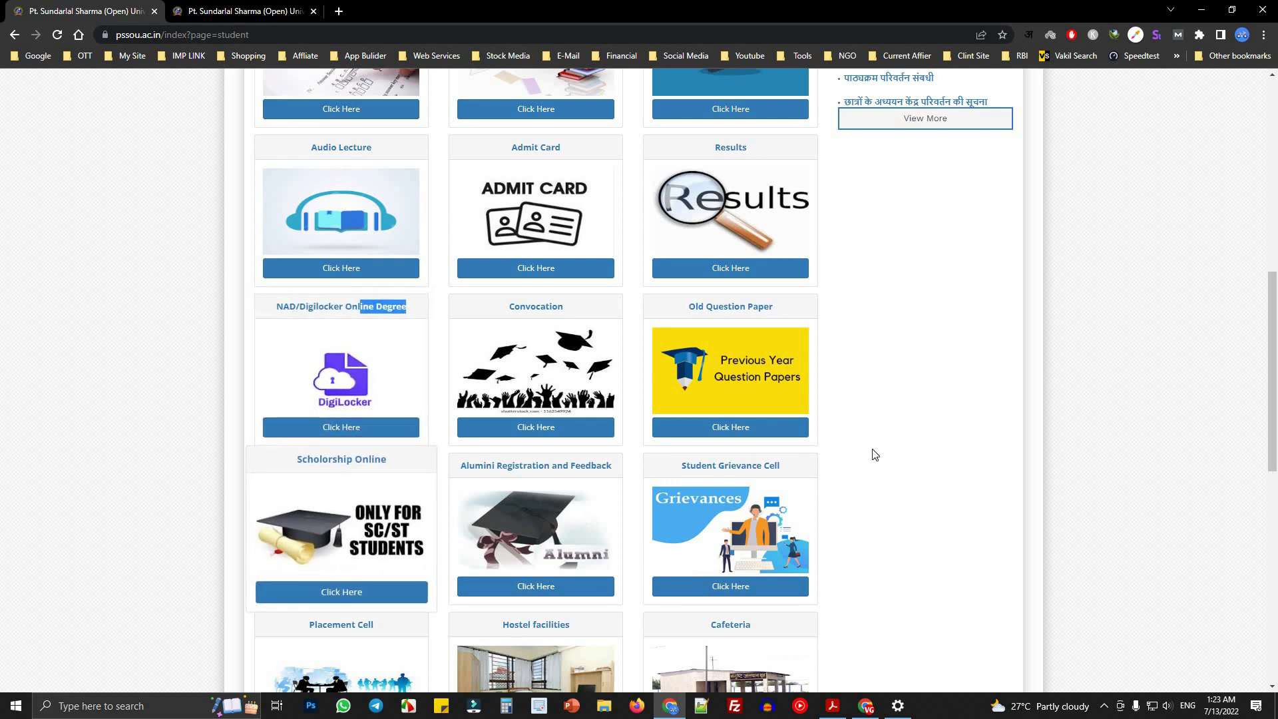
- Open the Old Question Paper link in a new tab, then close it
{"action": "right_click", "coordinate": [720, 434]}
{"action": "left_click", "coordinate": [749, 446]}
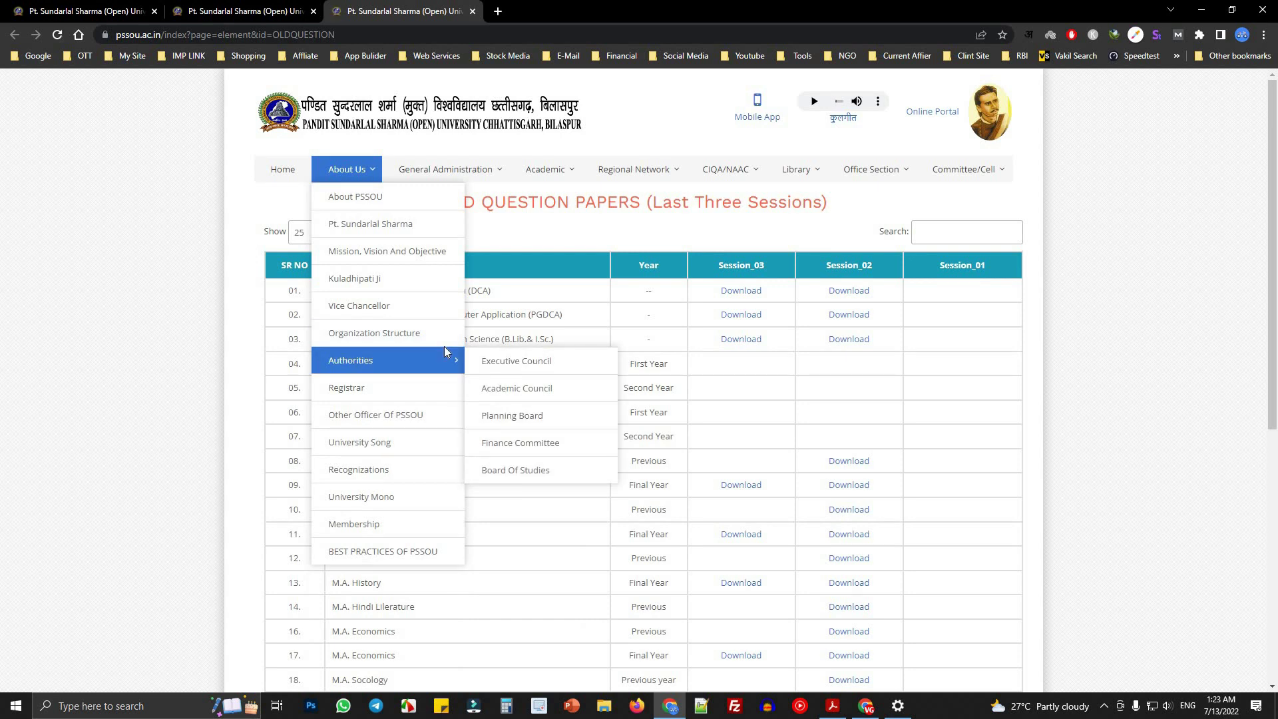
{"action": "left_click", "coordinate": [473, 11]}
{"action": "left_click", "coordinate": [95, 16]}
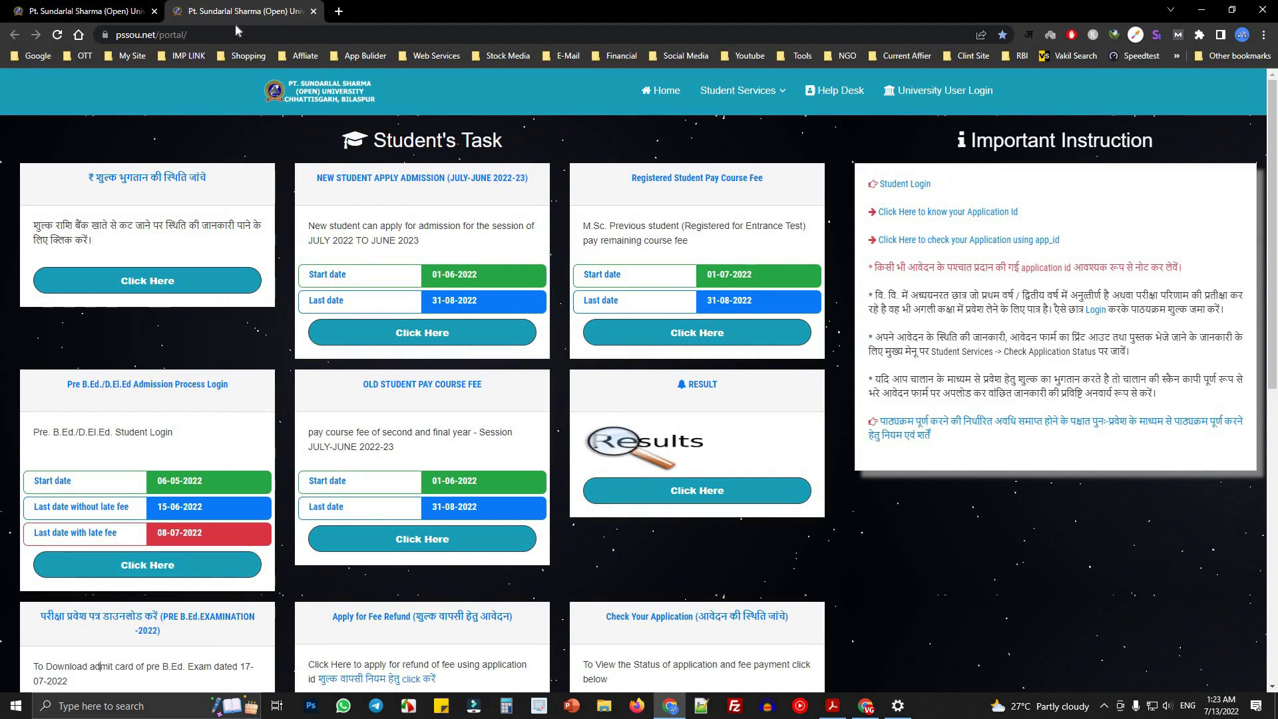
- Scroll the student services cards from Online Counselling down to Mobile App (PSSOU) and back
{"action": "scroll", "coordinate": [280, 453], "scroll_direction": "down", "scroll_amount": 8}
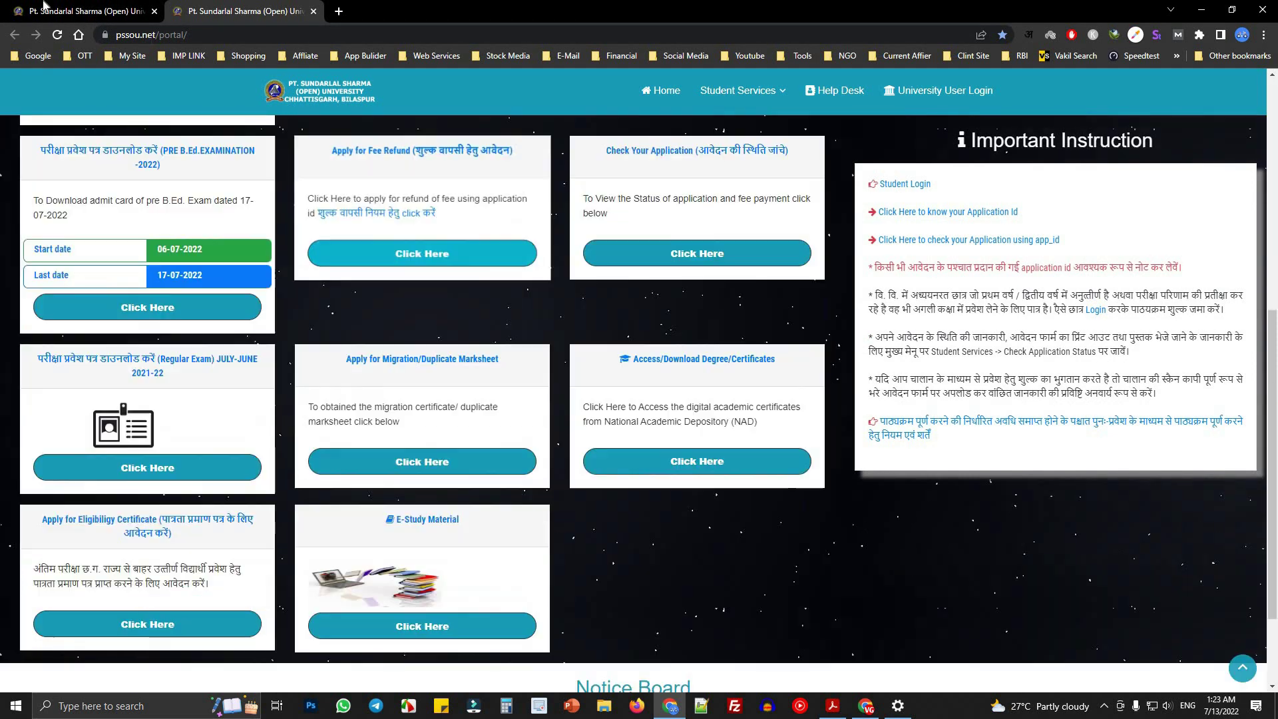
{"action": "key", "text": "ctrl+Tab"}
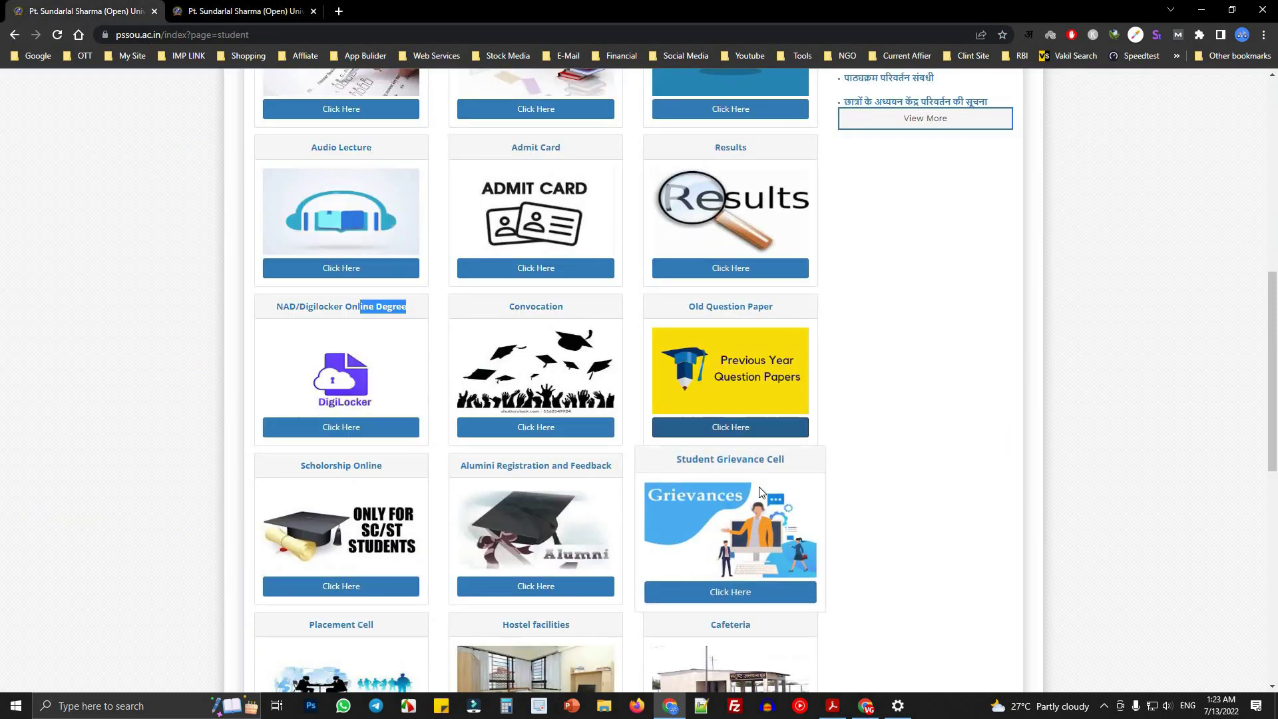
{"action": "scroll", "coordinate": [775, 461], "scroll_direction": "down", "scroll_amount": 4}
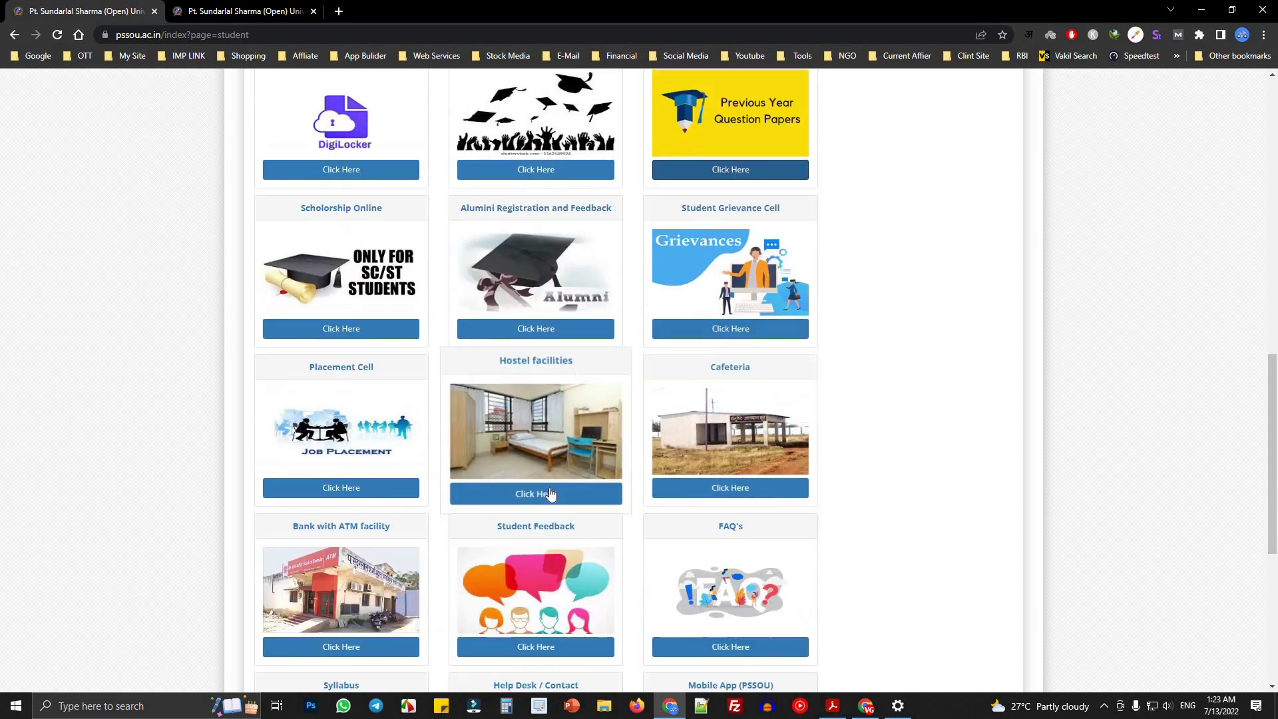
{"action": "scroll", "coordinate": [547, 529], "scroll_direction": "down", "scroll_amount": 4}
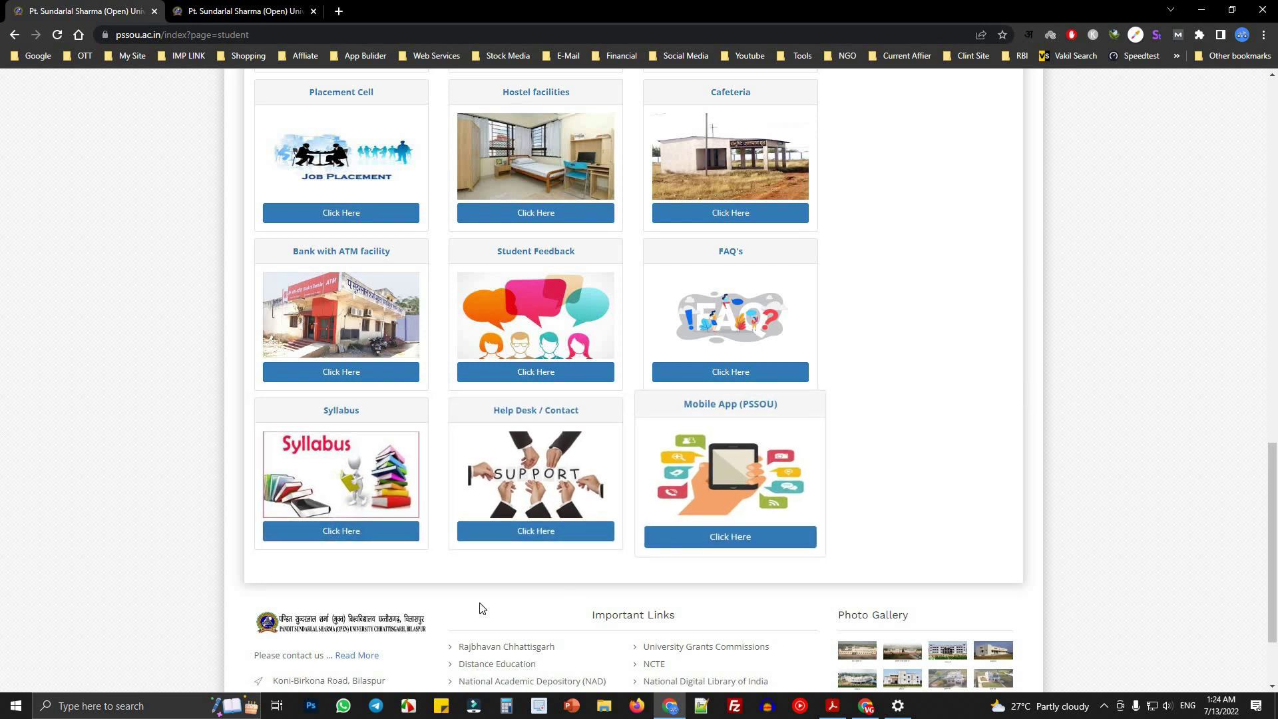
{"action": "scroll", "coordinate": [448, 520], "scroll_direction": "up", "scroll_amount": 10}
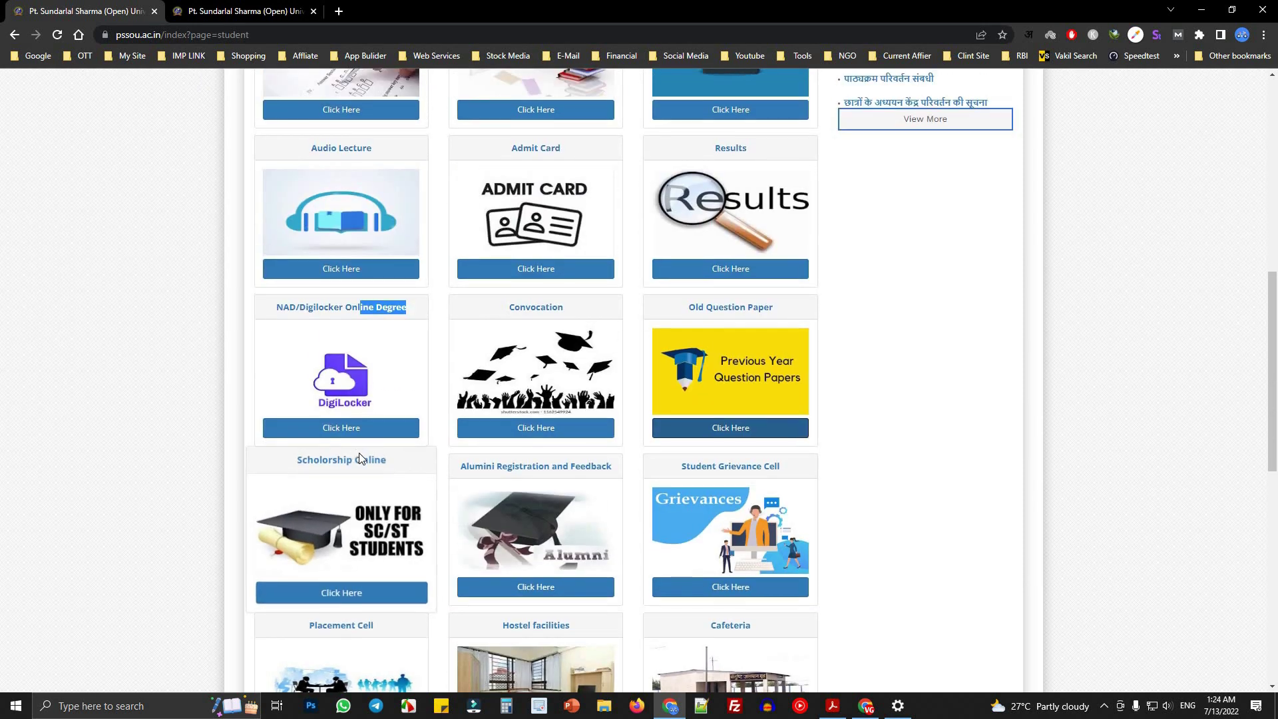
{"action": "scroll", "coordinate": [364, 335], "scroll_direction": "up", "scroll_amount": 2}
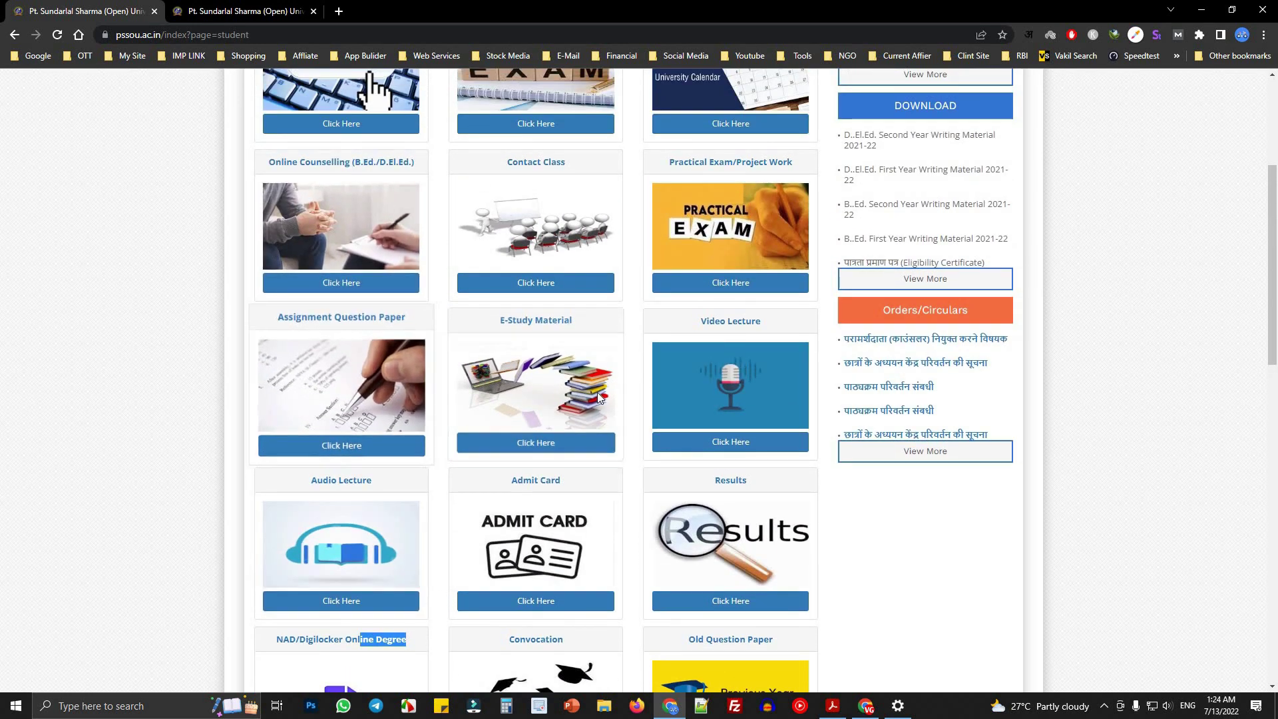
{"action": "scroll", "coordinate": [555, 407], "scroll_direction": "up", "scroll_amount": 2}
- Open the Contact Class notices in a new tab, then close it
{"action": "right_click", "coordinate": [556, 429]}
{"action": "left_click", "coordinate": [557, 433]}
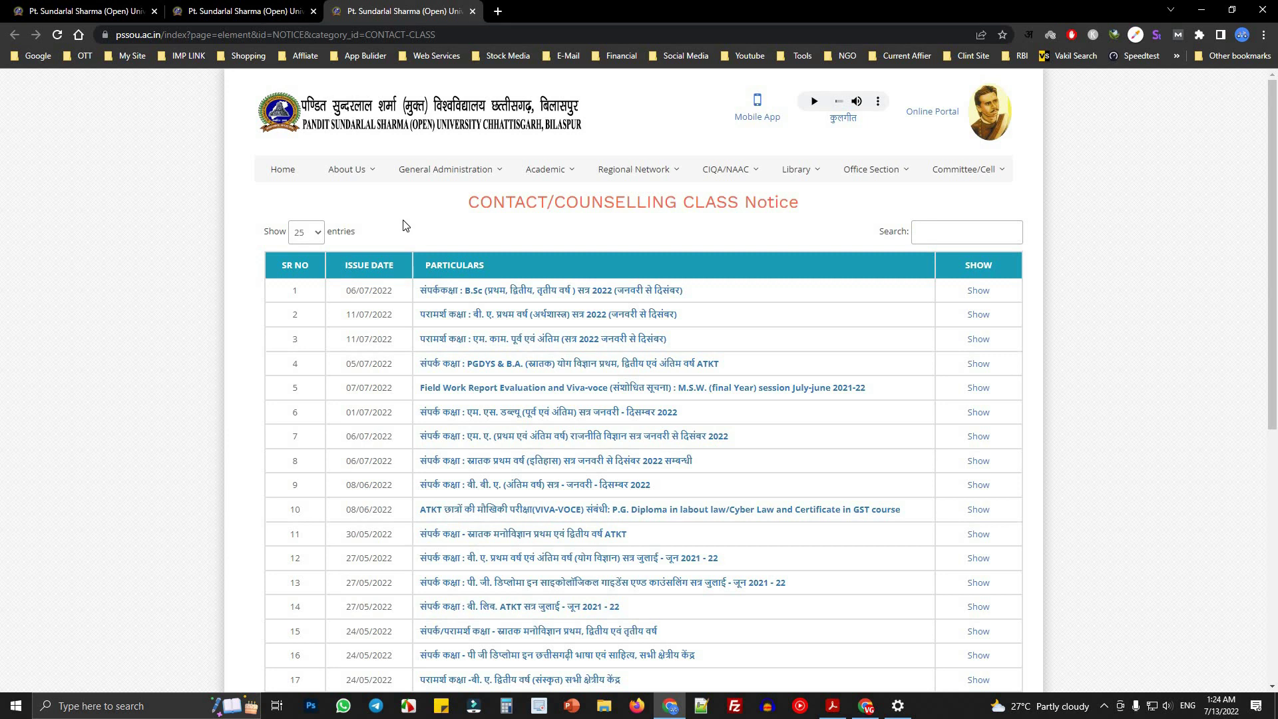
{"action": "left_click", "coordinate": [478, 14]}
{"action": "left_click", "coordinate": [125, 23]}
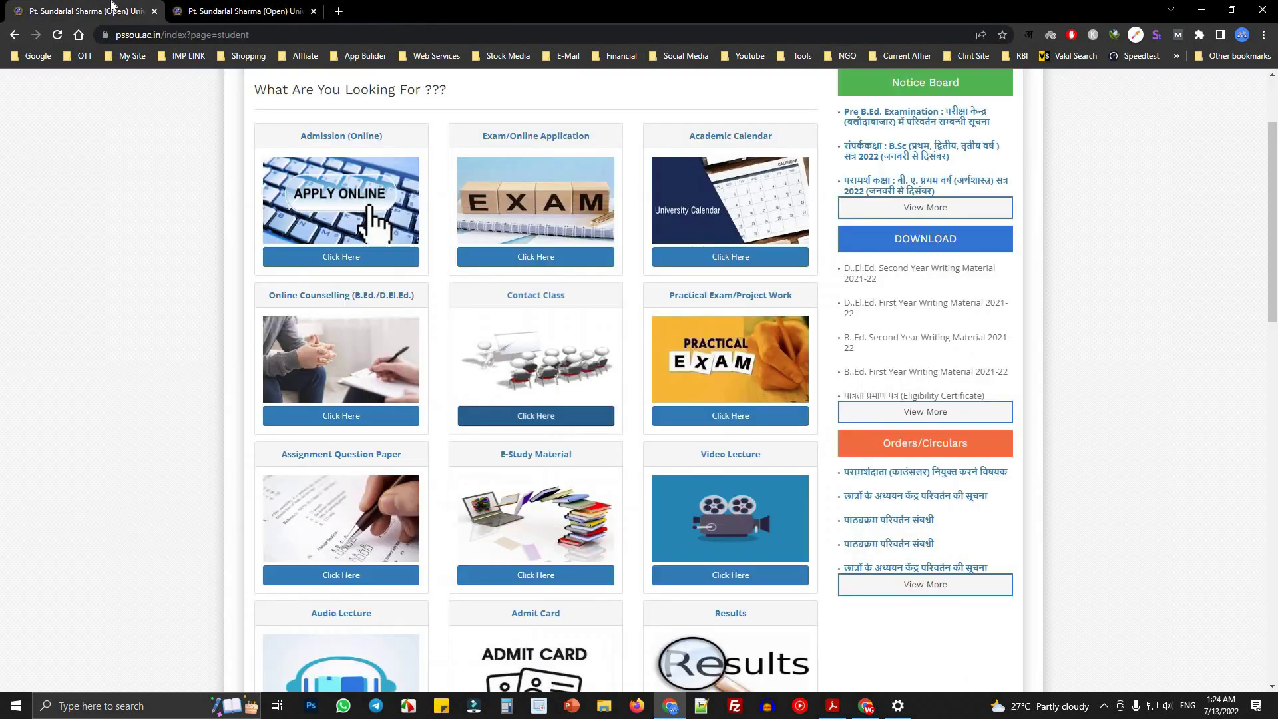
- Open academic_calender.pdf in a new tab, scroll to page 4, and close it
{"action": "right_click", "coordinate": [745, 264]}
{"action": "left_click", "coordinate": [785, 273]}
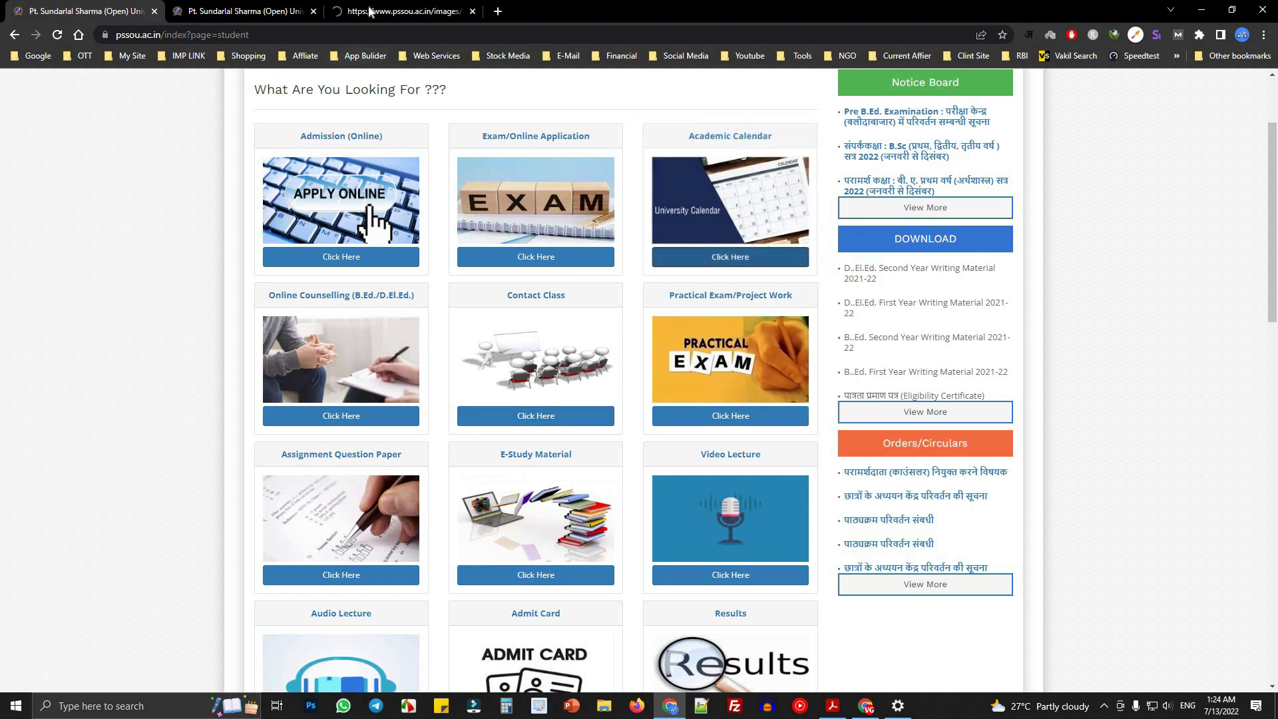
{"action": "left_click", "coordinate": [386, 11]}
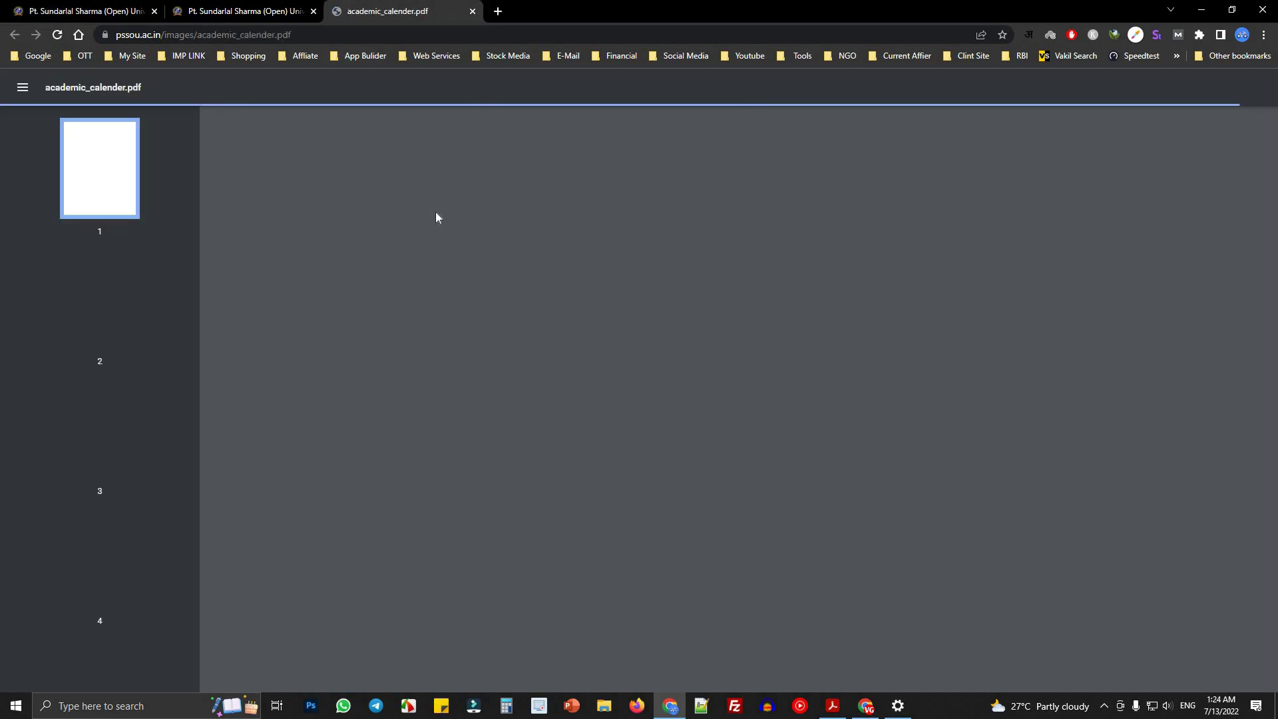
{"action": "scroll", "coordinate": [887, 224], "scroll_direction": "down", "scroll_amount": 1}
{"action": "scroll", "coordinate": [886, 224], "scroll_direction": "down", "scroll_amount": 20}
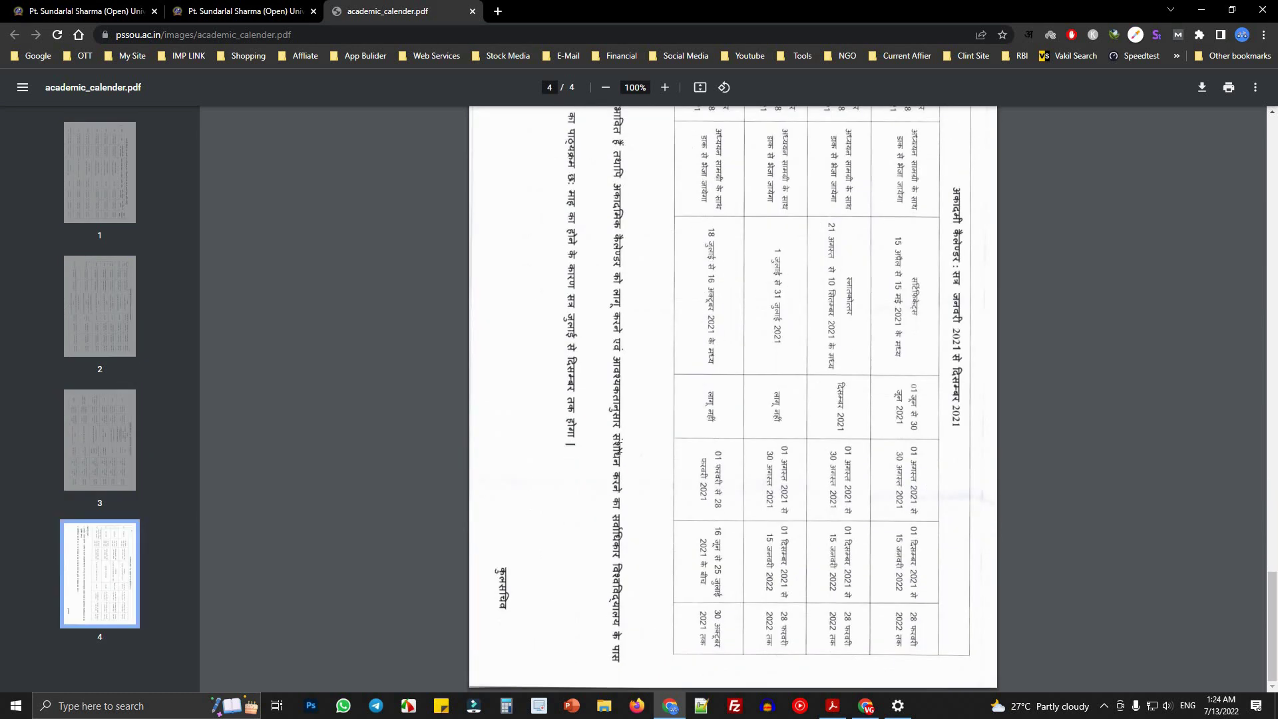
{"action": "key", "text": "ctrl+w"}
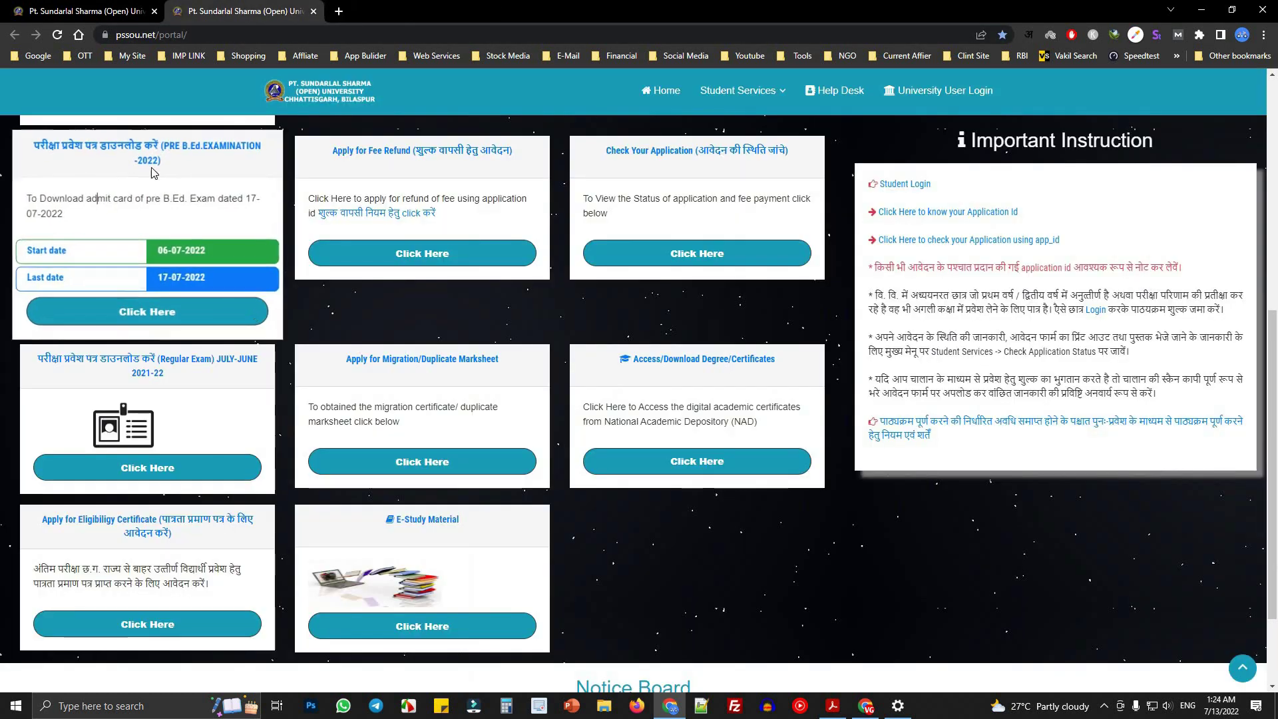
- Return to the student services page and open the Admission (Online) information page
{"action": "key", "text": "ctrl+shift+Tab"}
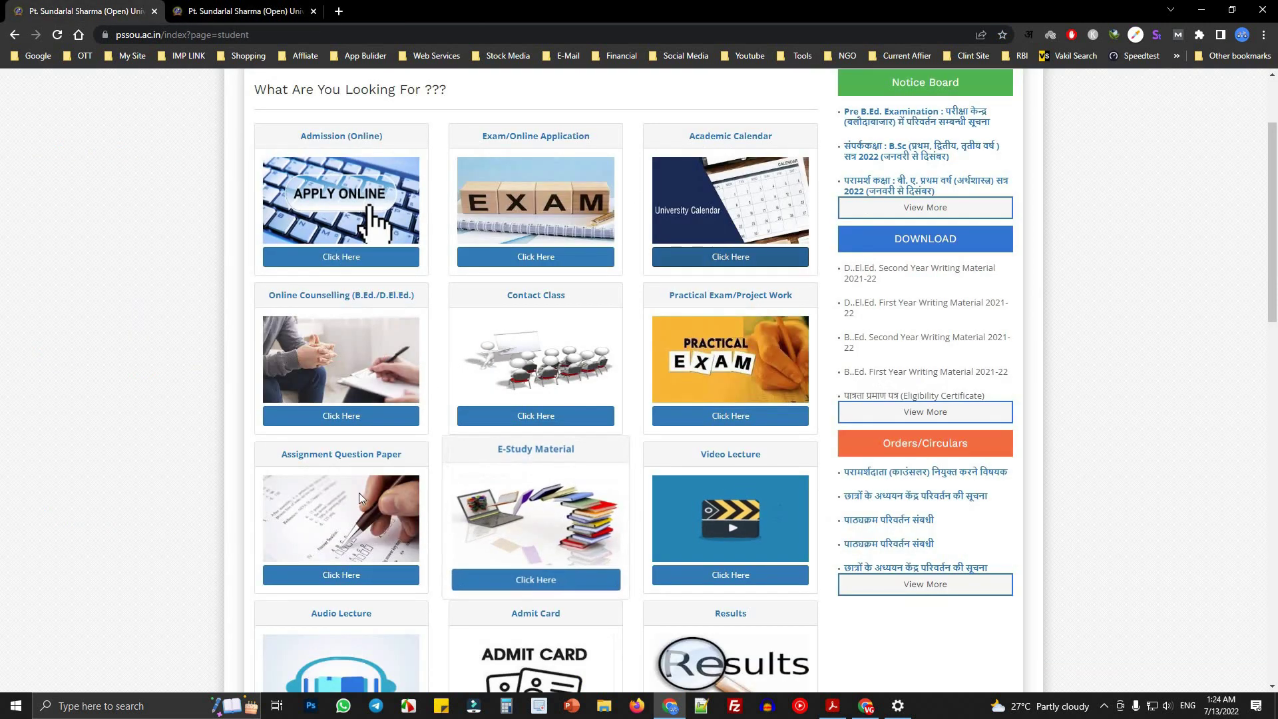
{"action": "scroll", "coordinate": [304, 493], "scroll_direction": "up", "scroll_amount": 1}
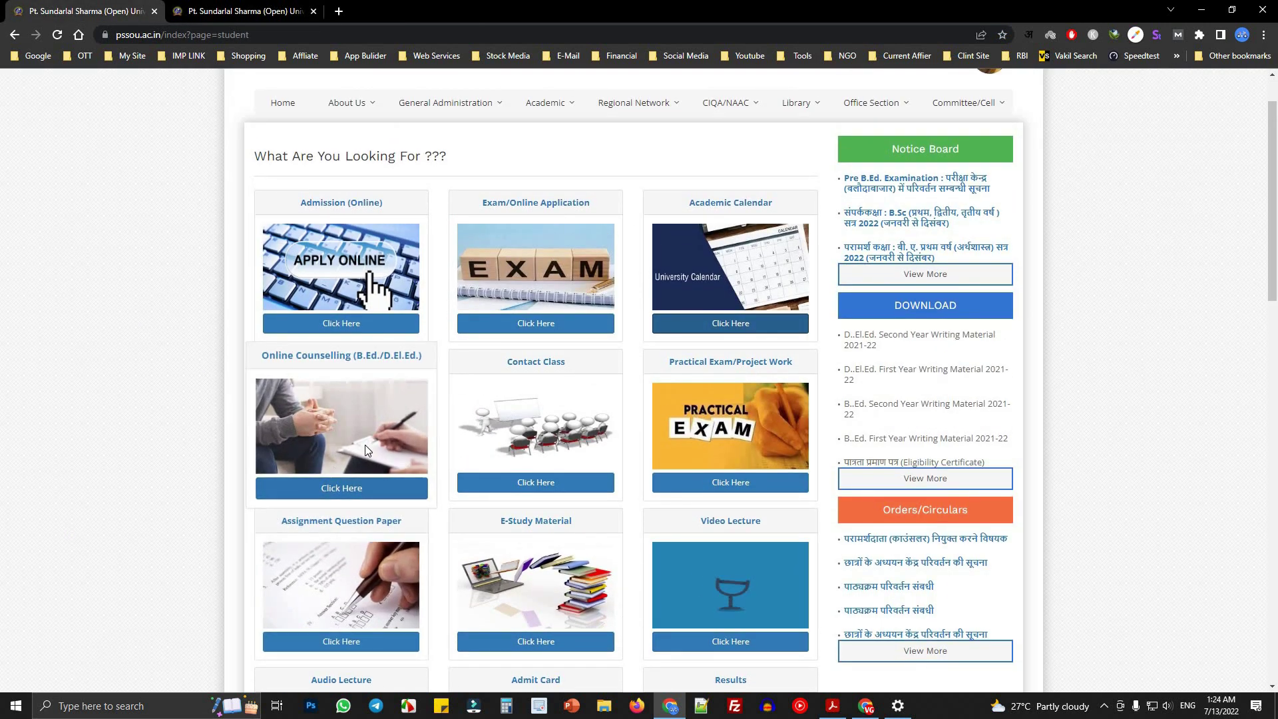
{"action": "triple_click", "coordinate": [399, 202]}
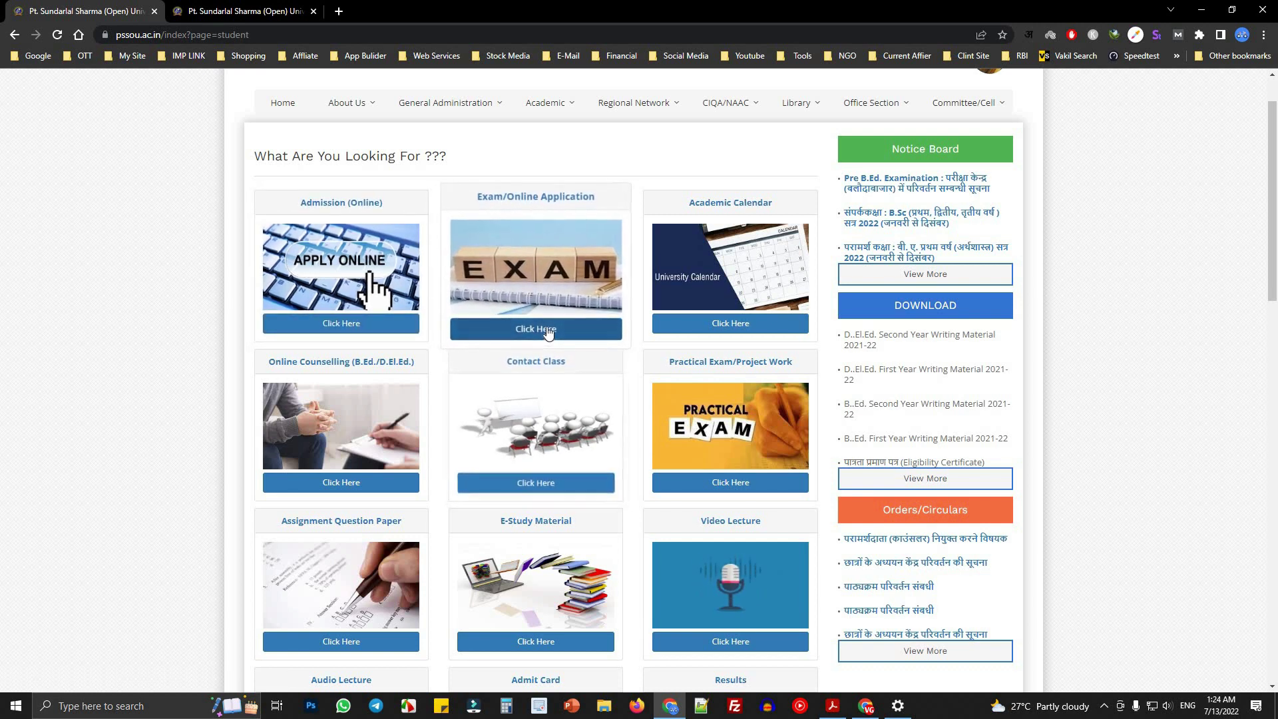
{"action": "left_click", "coordinate": [347, 322]}
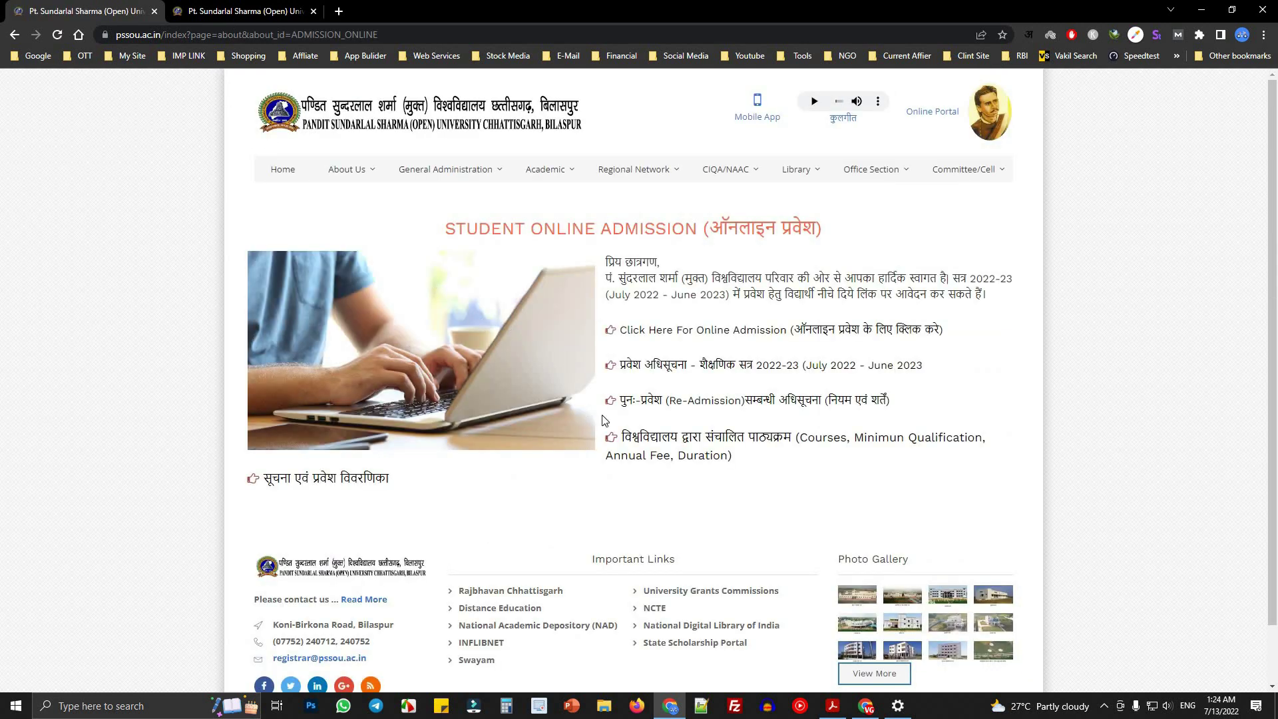
{"action": "triple_click", "coordinate": [724, 227]}
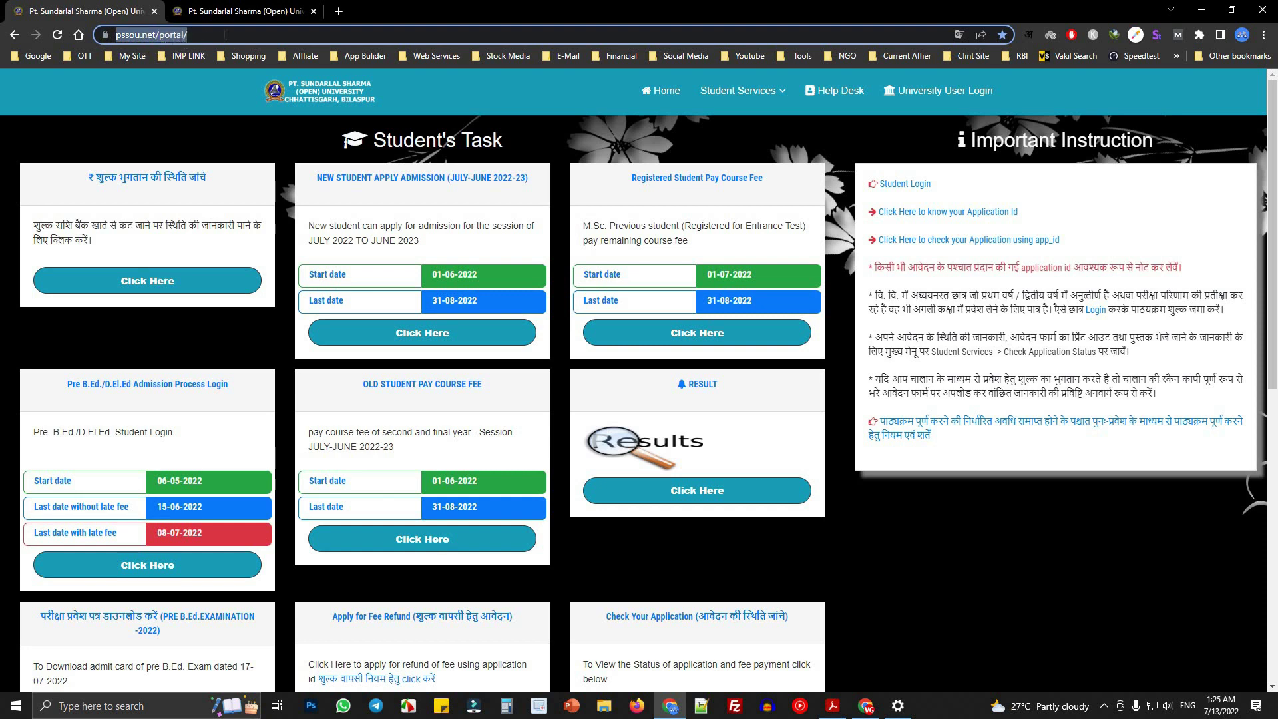
- Close the extra university page and open the New Student Apply Admission registration page
{"action": "left_click", "coordinate": [314, 12]}
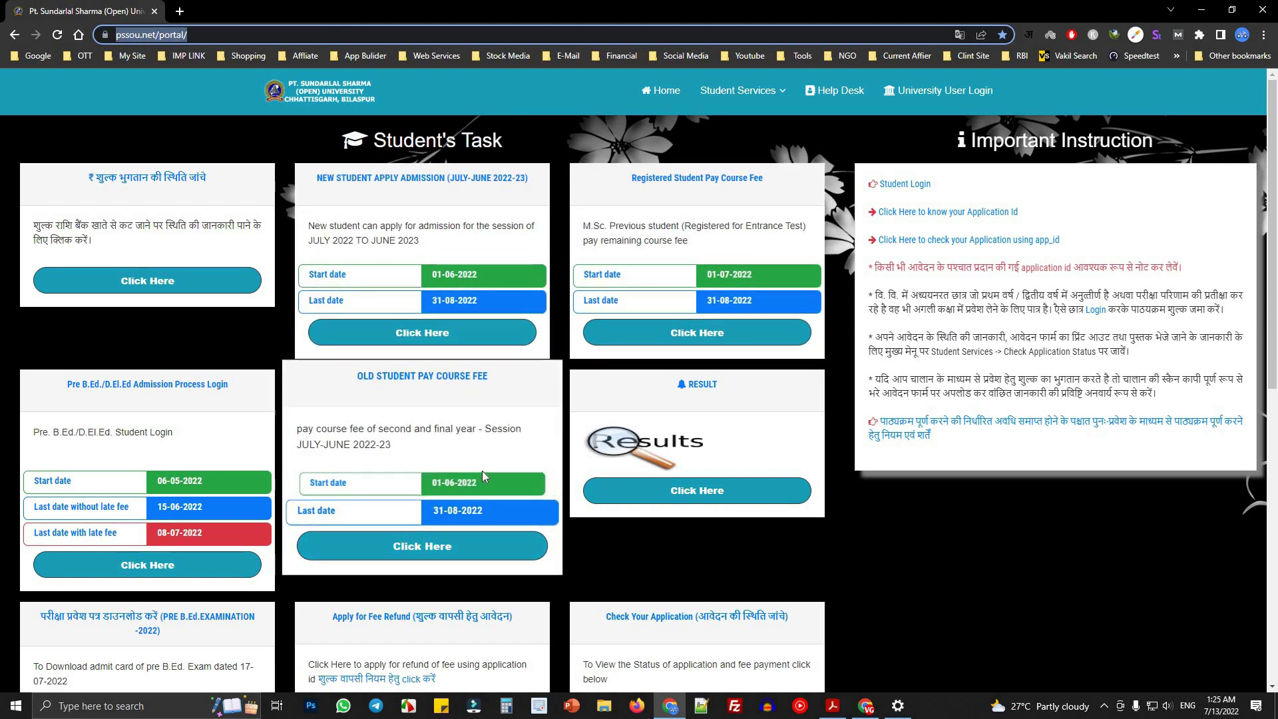
{"action": "left_click_drag", "start_coordinate": [308, 170], "coordinate": [550, 174]}
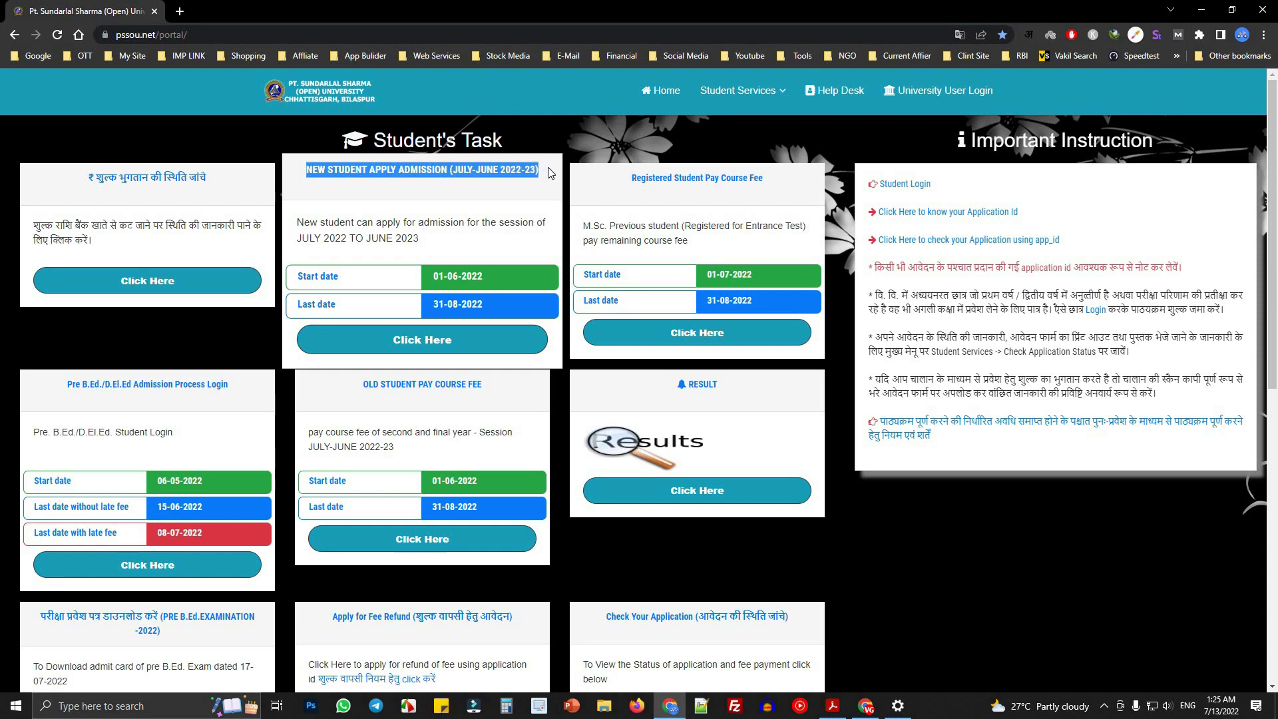
{"action": "left_click", "coordinate": [409, 340]}
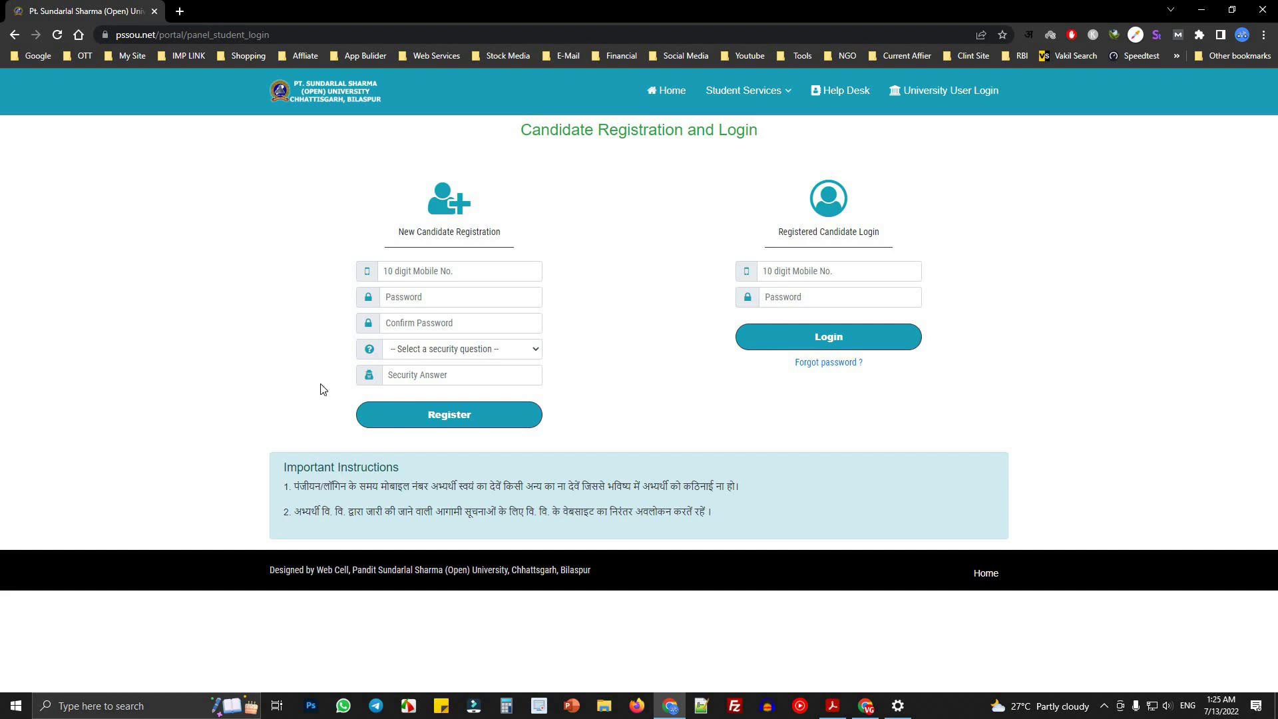
- Enter the registration mobile number, then set and confirm the account password
{"action": "left_click", "coordinate": [540, 269]}
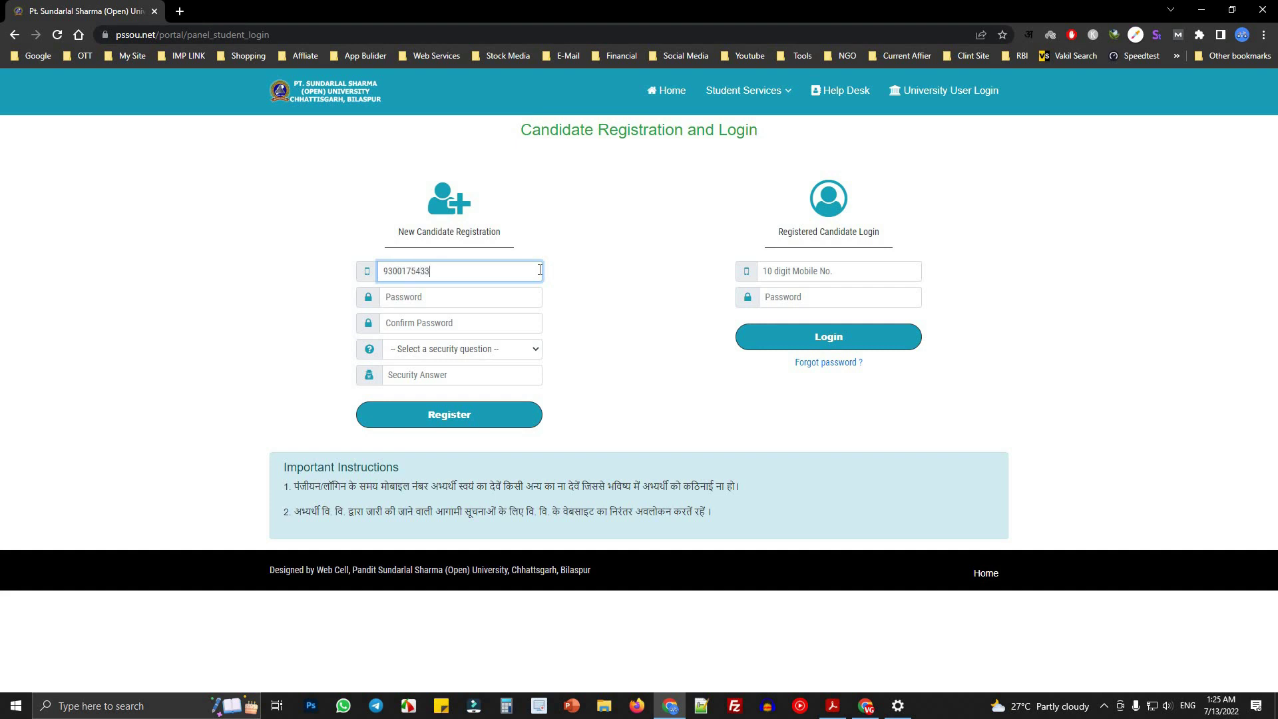
{"action": "left_click", "coordinate": [435, 302]}
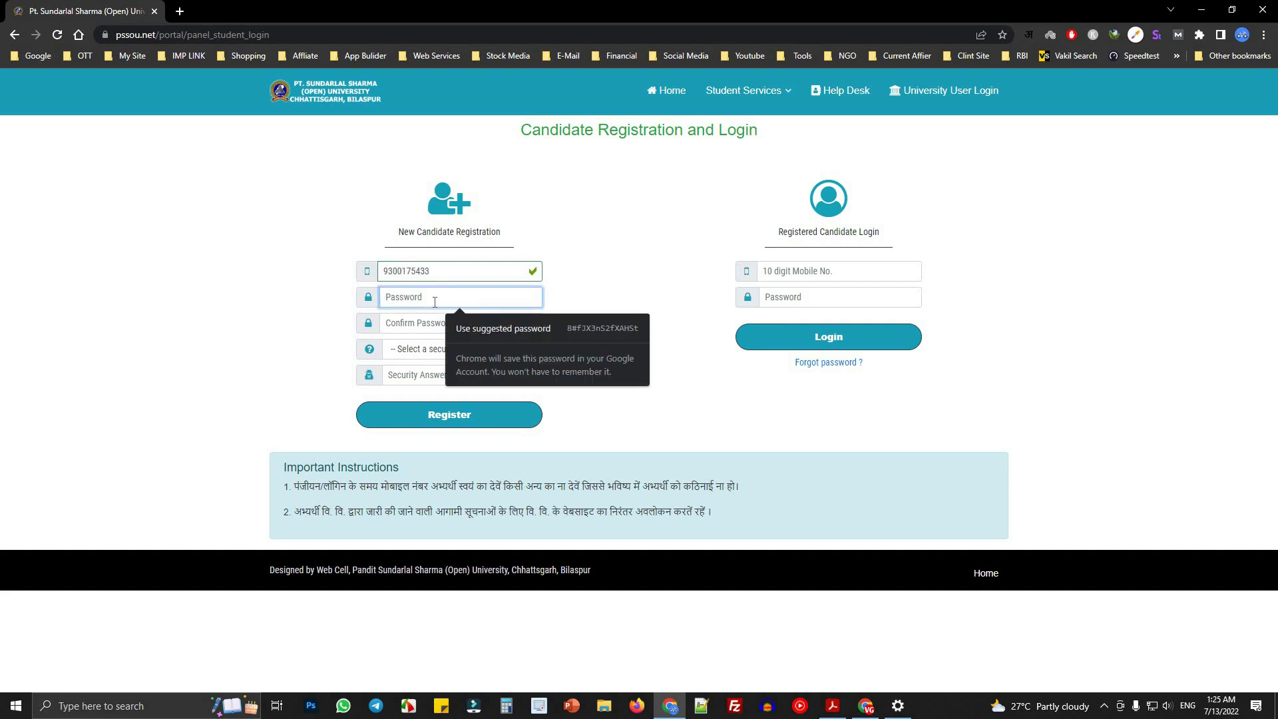
{"action": "type", "text": "123456"}
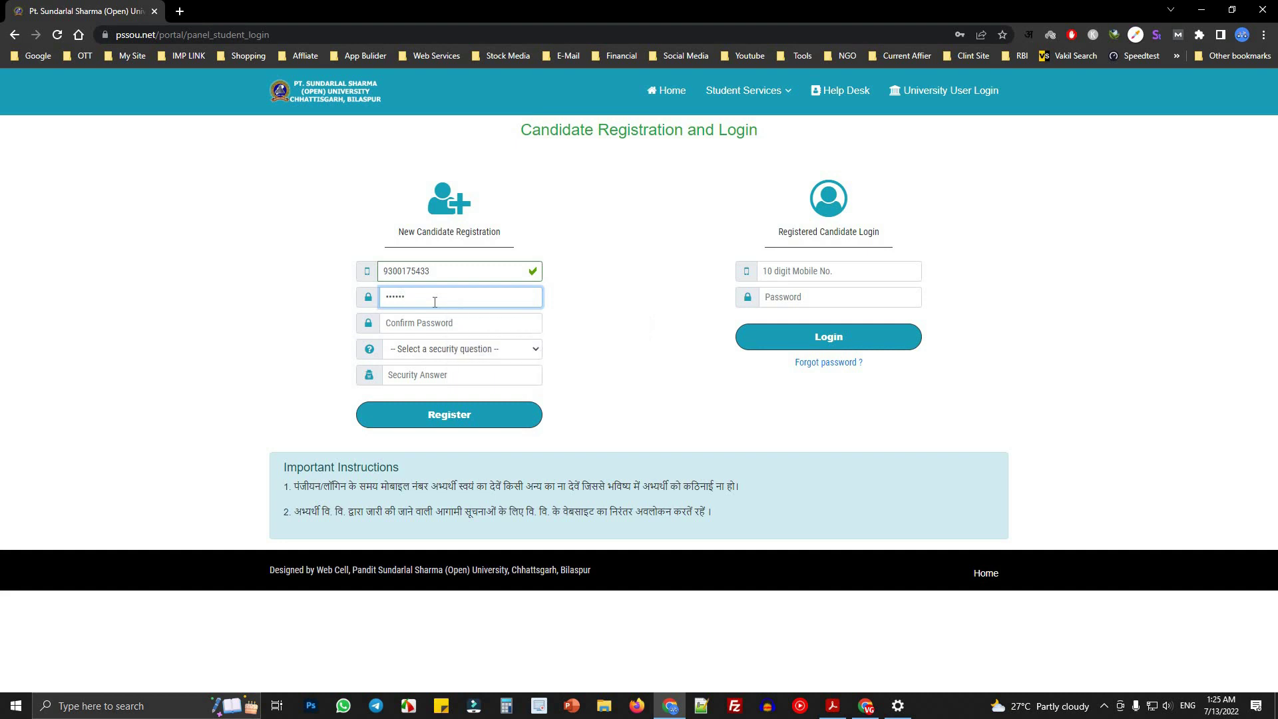
{"action": "key", "text": "Tab"}
{"action": "type", "text": "12"}
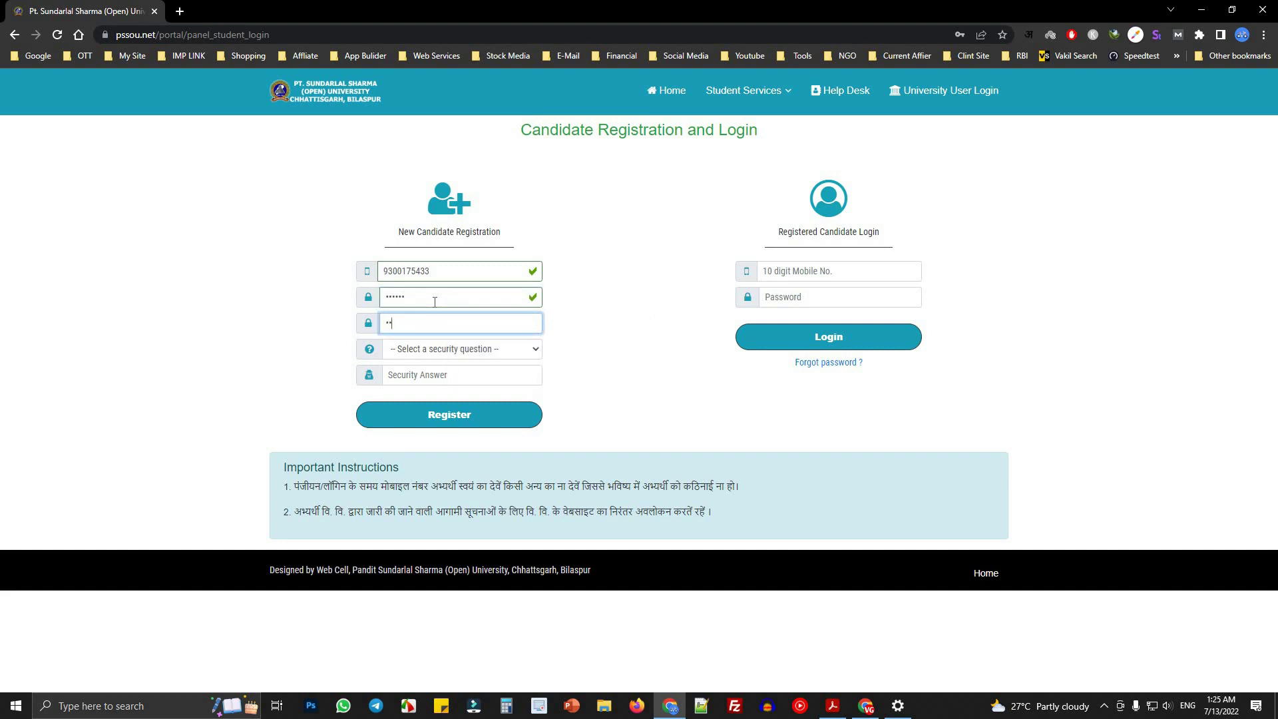
{"action": "key", "text": "Tab"}
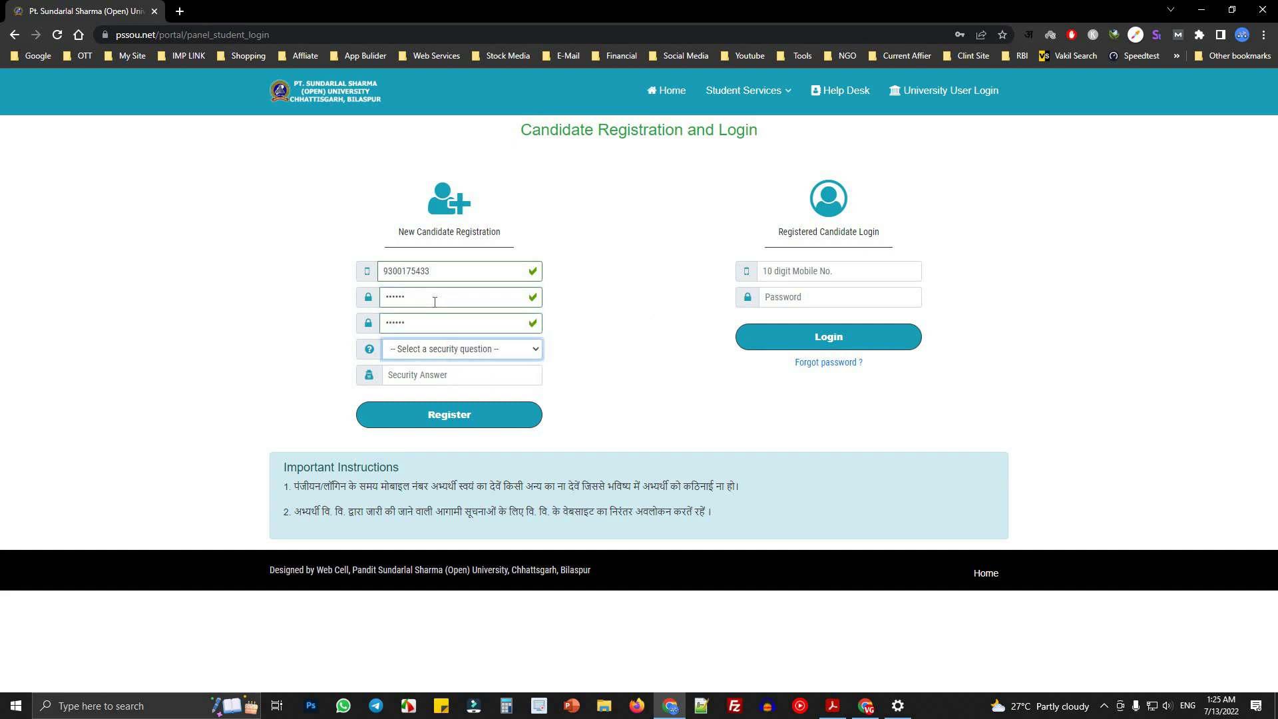
- Choose 'What was your childhood nickname?', give an answer of three or more characters, and register
{"action": "left_click", "coordinate": [430, 354]}
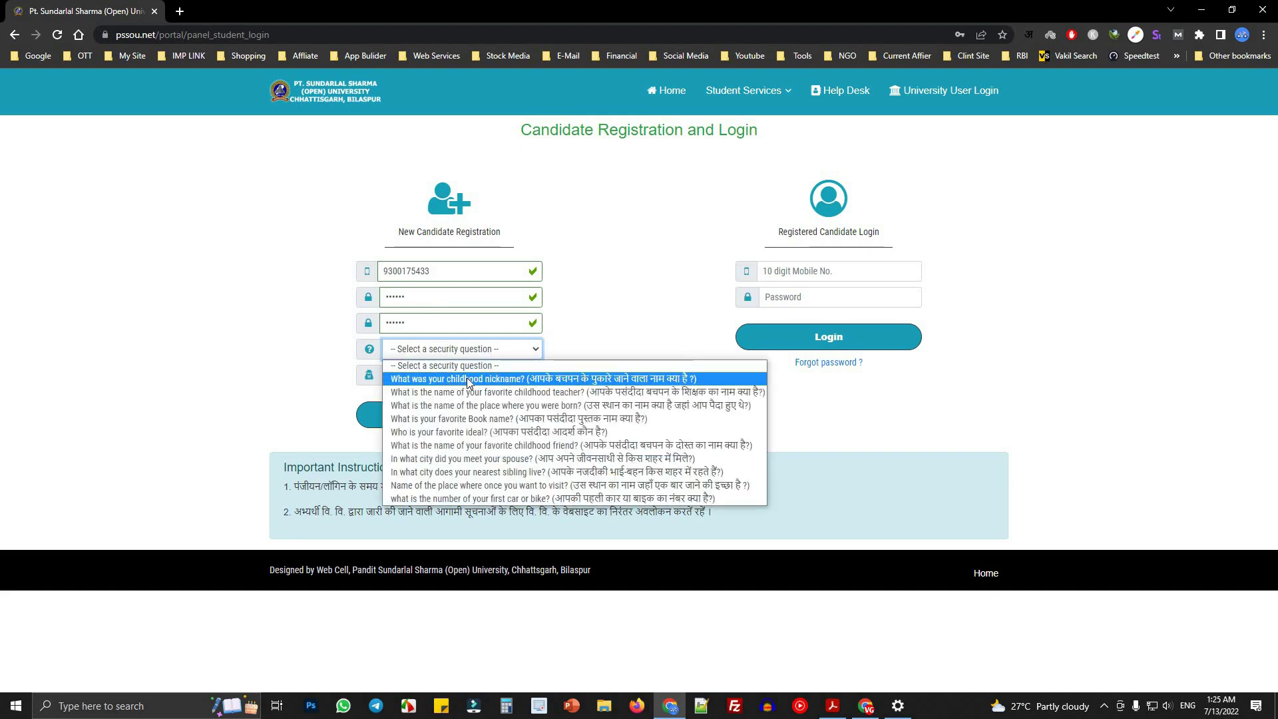
{"action": "left_click", "coordinate": [469, 379]}
{"action": "left_click", "coordinate": [422, 378]}
{"action": "type", "text": "NM"}
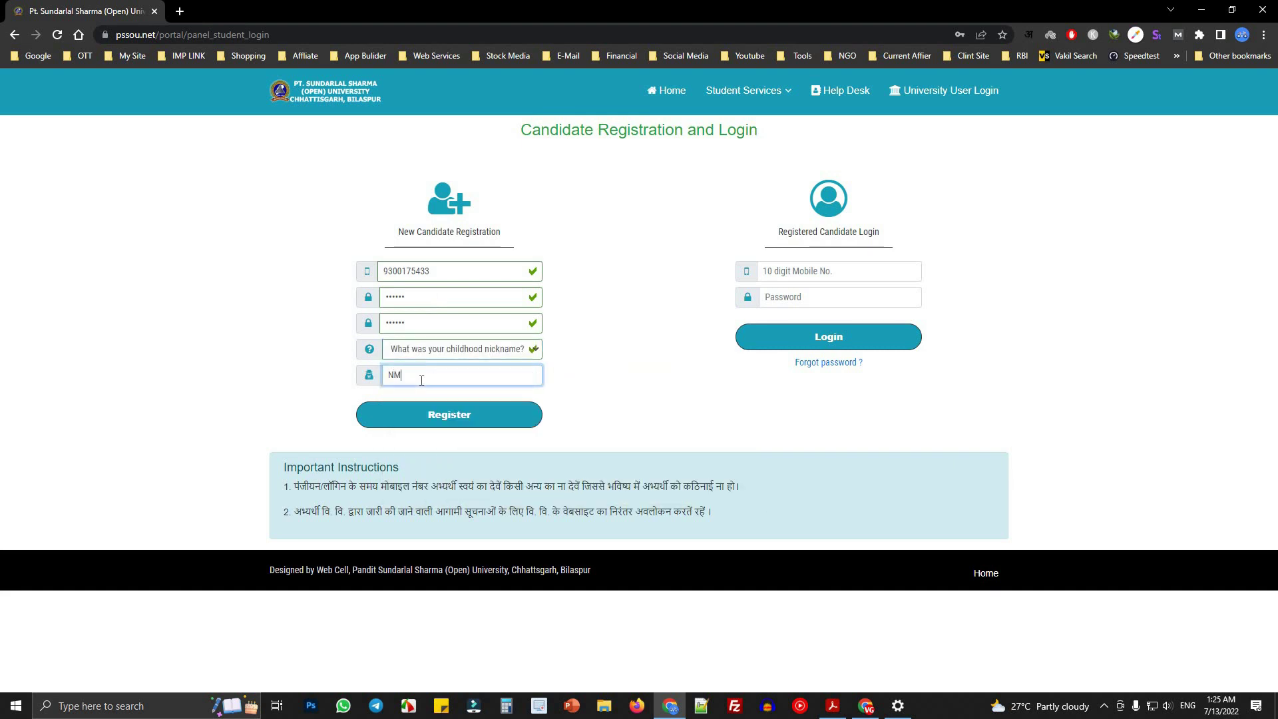
{"action": "left_click", "coordinate": [433, 415]}
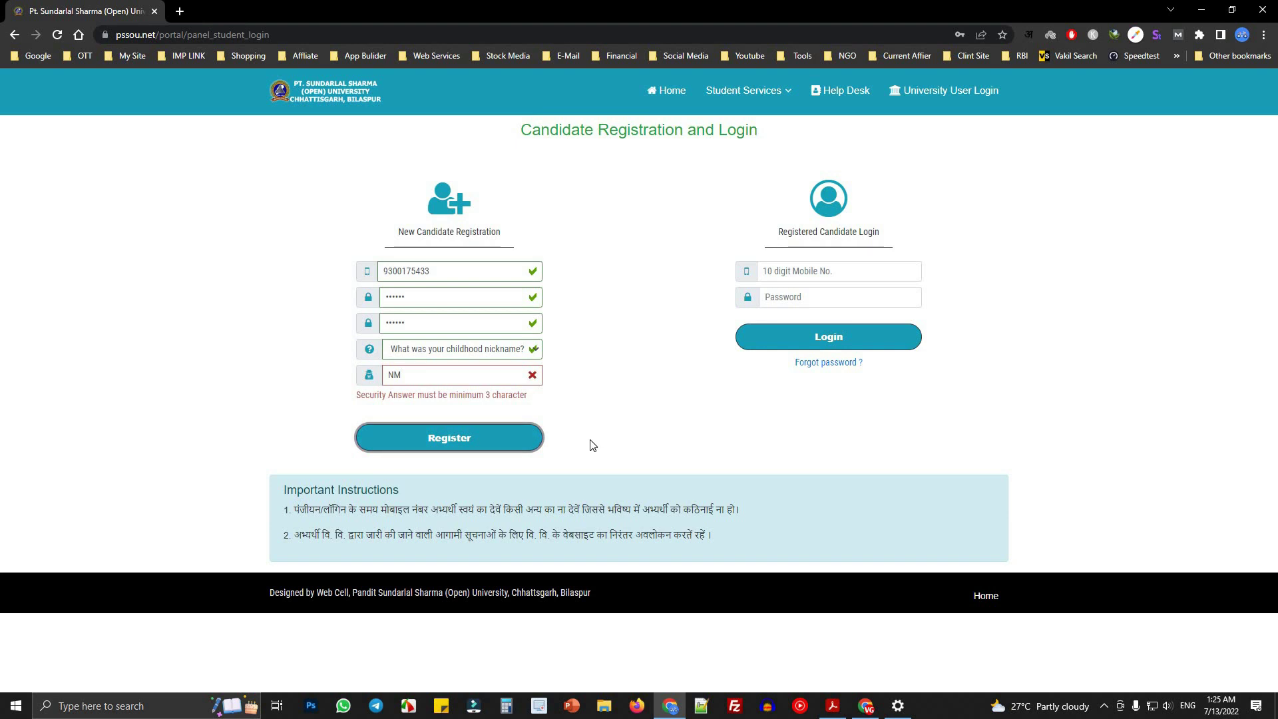
{"action": "left_click", "coordinate": [398, 375]}
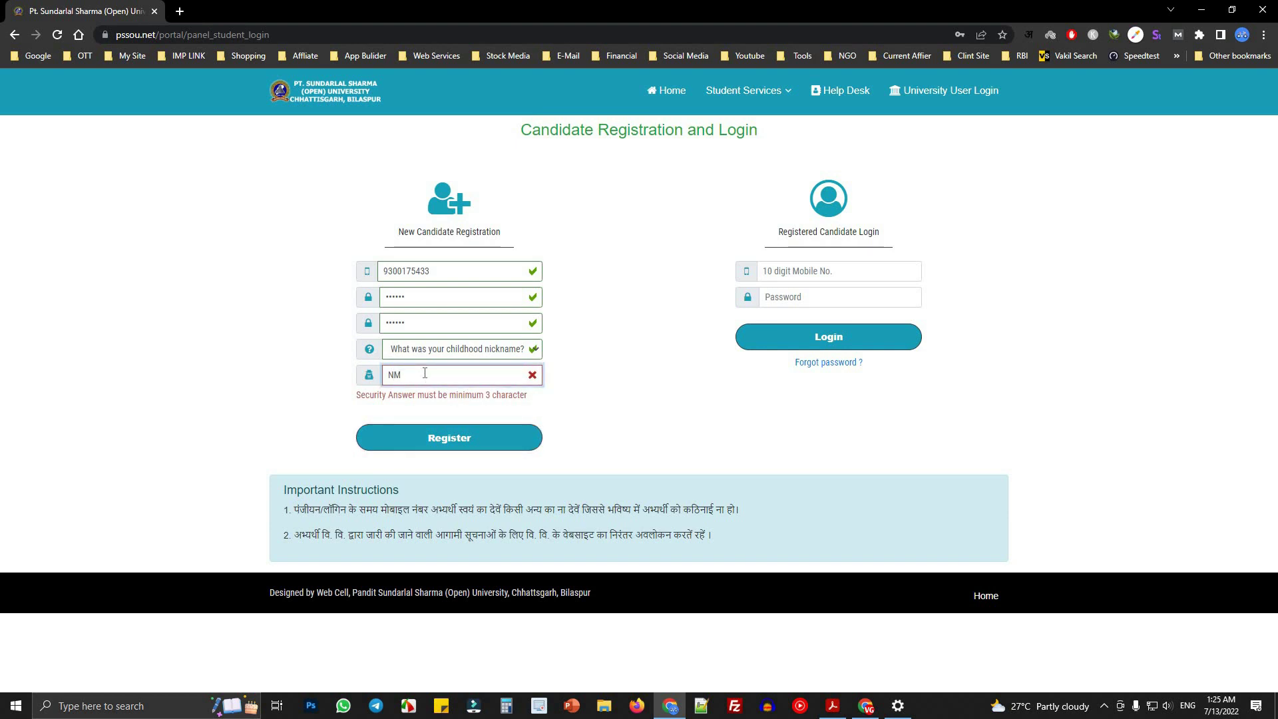
{"action": "type", "text": "mit"}
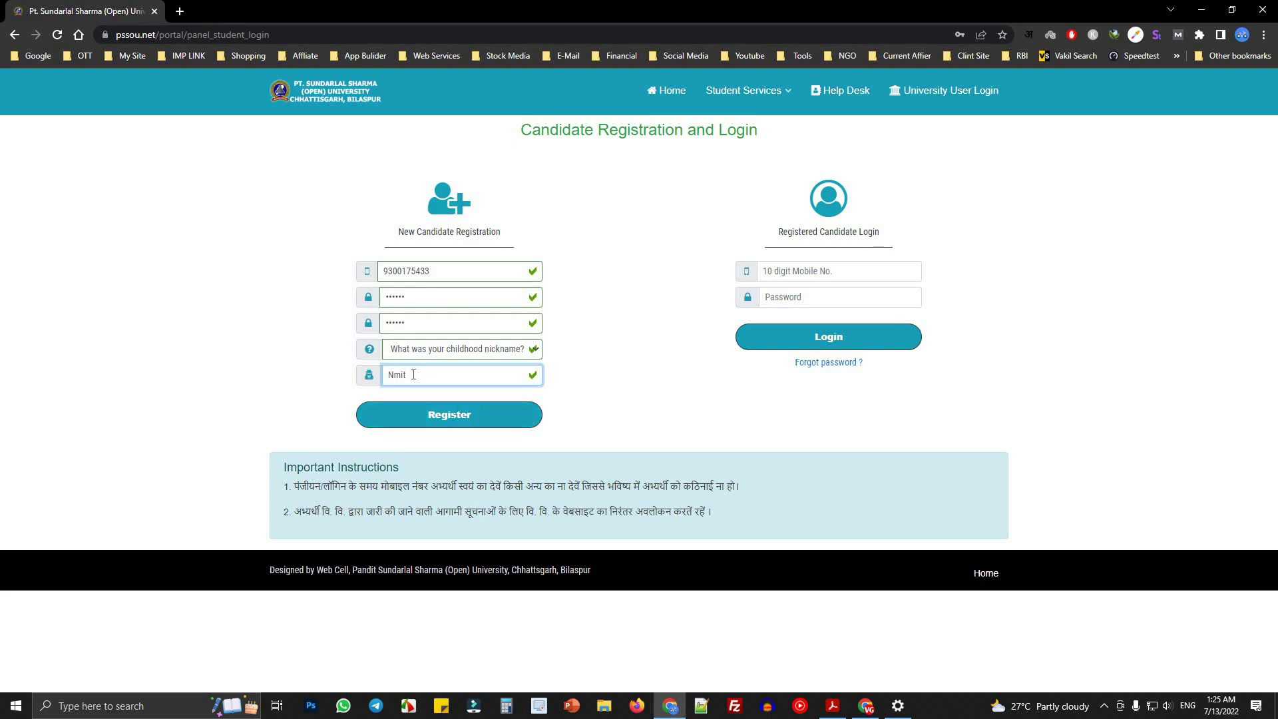
{"action": "double_click", "coordinate": [413, 374]}
{"action": "left_click", "coordinate": [432, 417]}
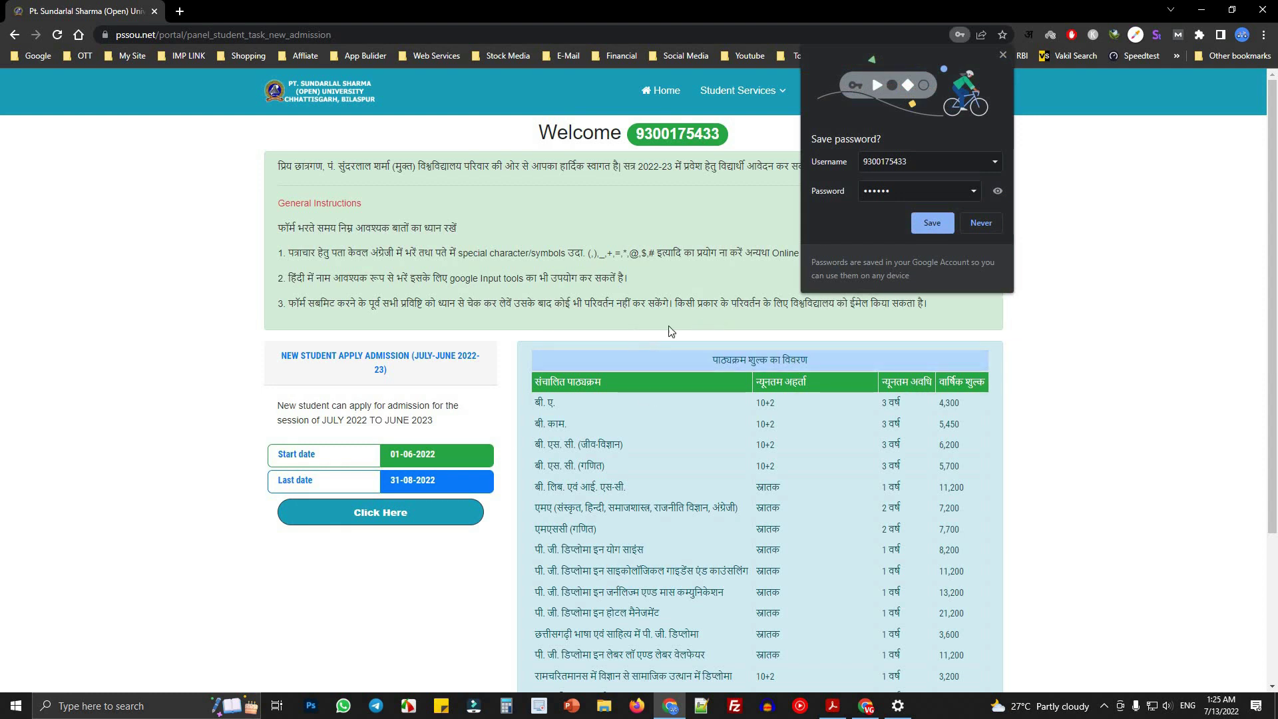
- Save the new login in Chrome and scroll to the admission session heading
{"action": "left_click", "coordinate": [930, 225]}
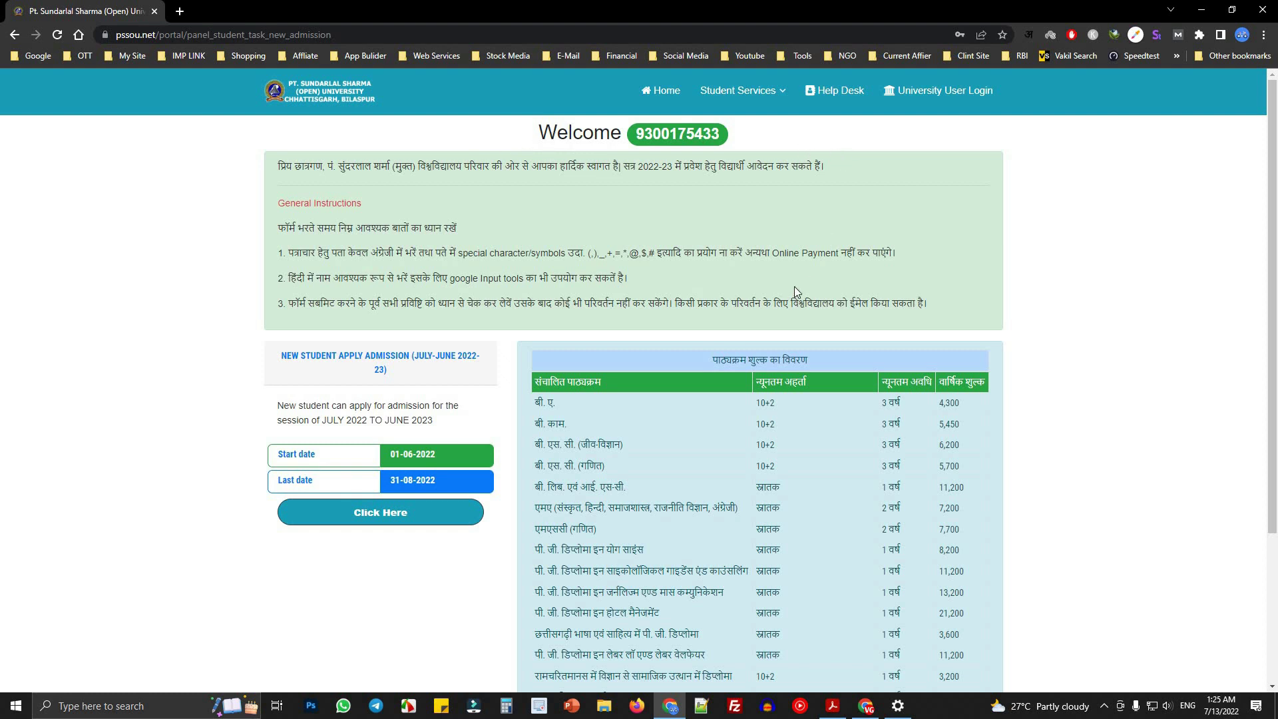
{"action": "scroll", "coordinate": [793, 285], "scroll_direction": "down", "scroll_amount": 2}
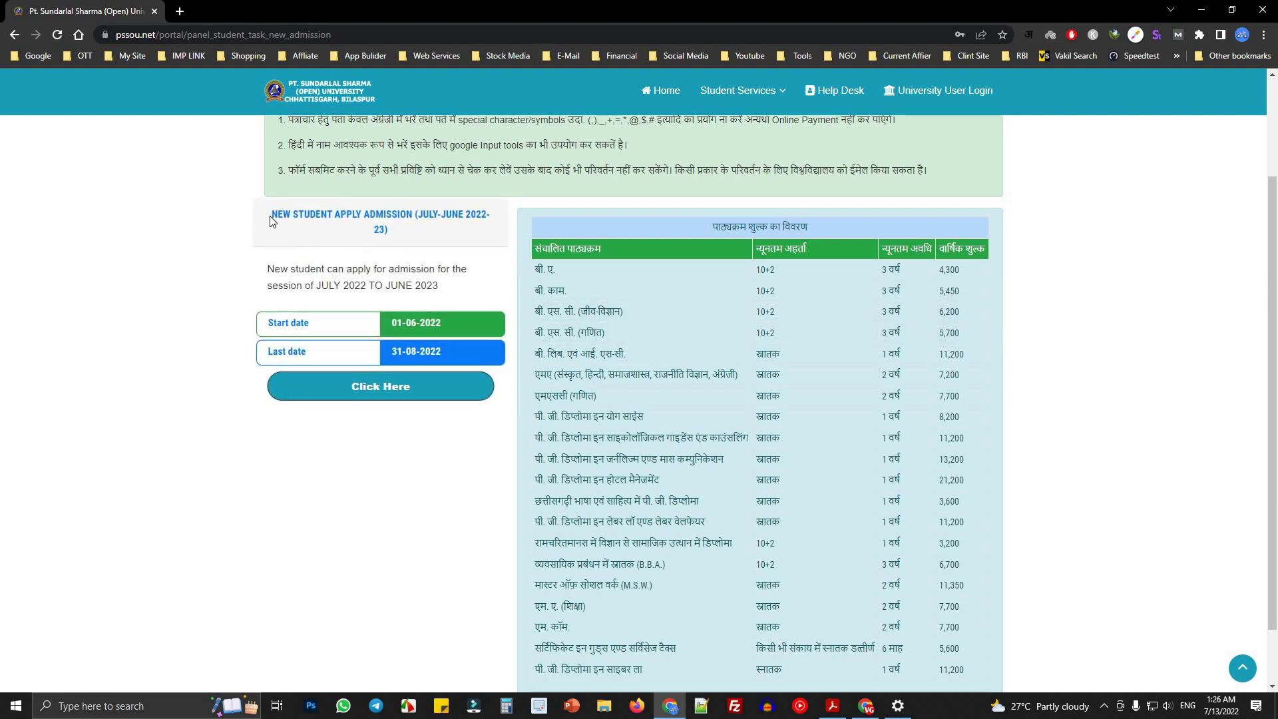
{"action": "left_click_drag", "start_coordinate": [269, 218], "coordinate": [386, 231]}
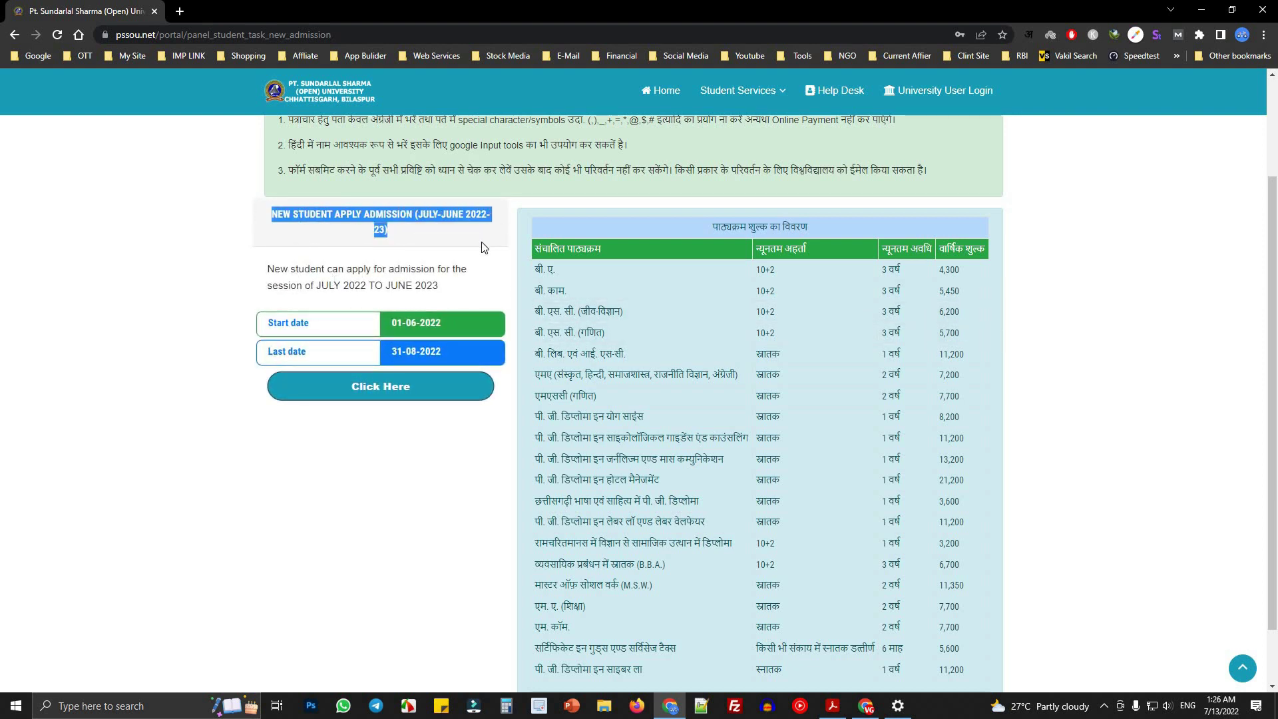
{"action": "left_click", "coordinate": [283, 283]}
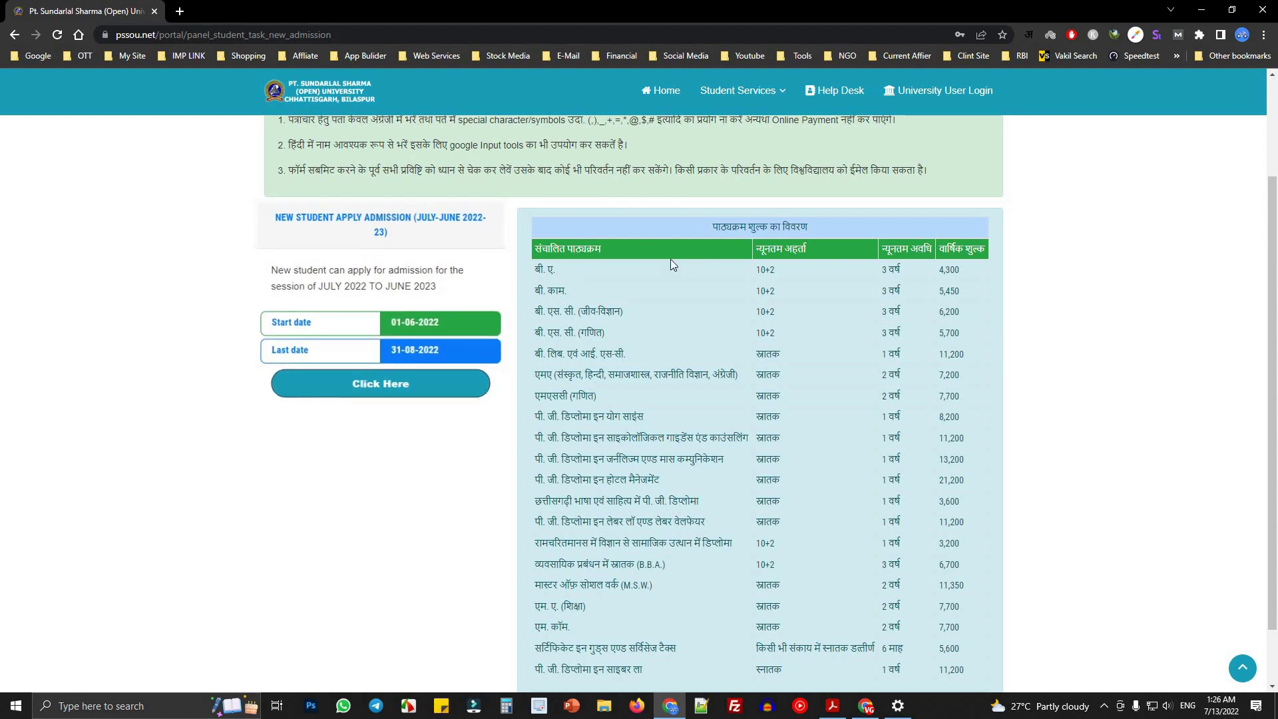
- Highlight the fee table title, the बी. ए. course and its 4,300 annual fee
{"action": "left_click_drag", "start_coordinate": [691, 233], "coordinate": [885, 225]}
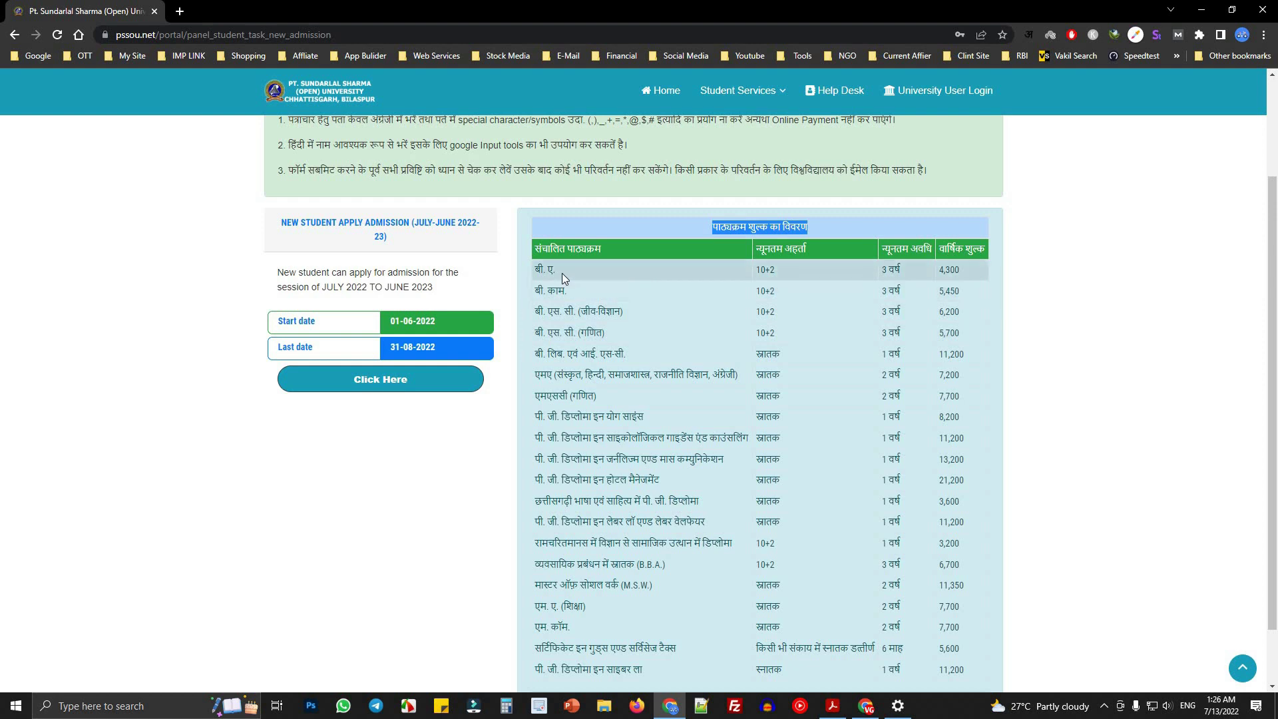
{"action": "left_click_drag", "start_coordinate": [562, 273], "coordinate": [534, 270]}
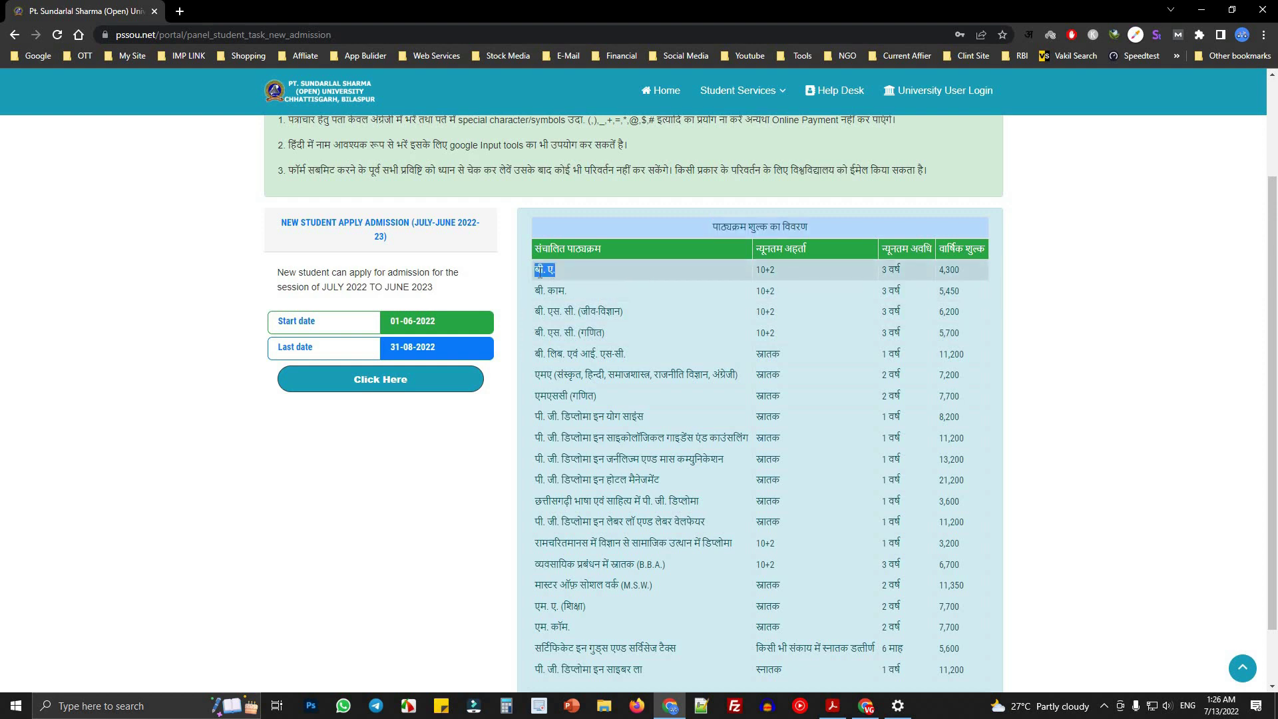
{"action": "left_click", "coordinate": [777, 269]}
{"action": "left_click_drag", "start_coordinate": [939, 270], "coordinate": [998, 250]}
{"action": "left_click", "coordinate": [952, 270]}
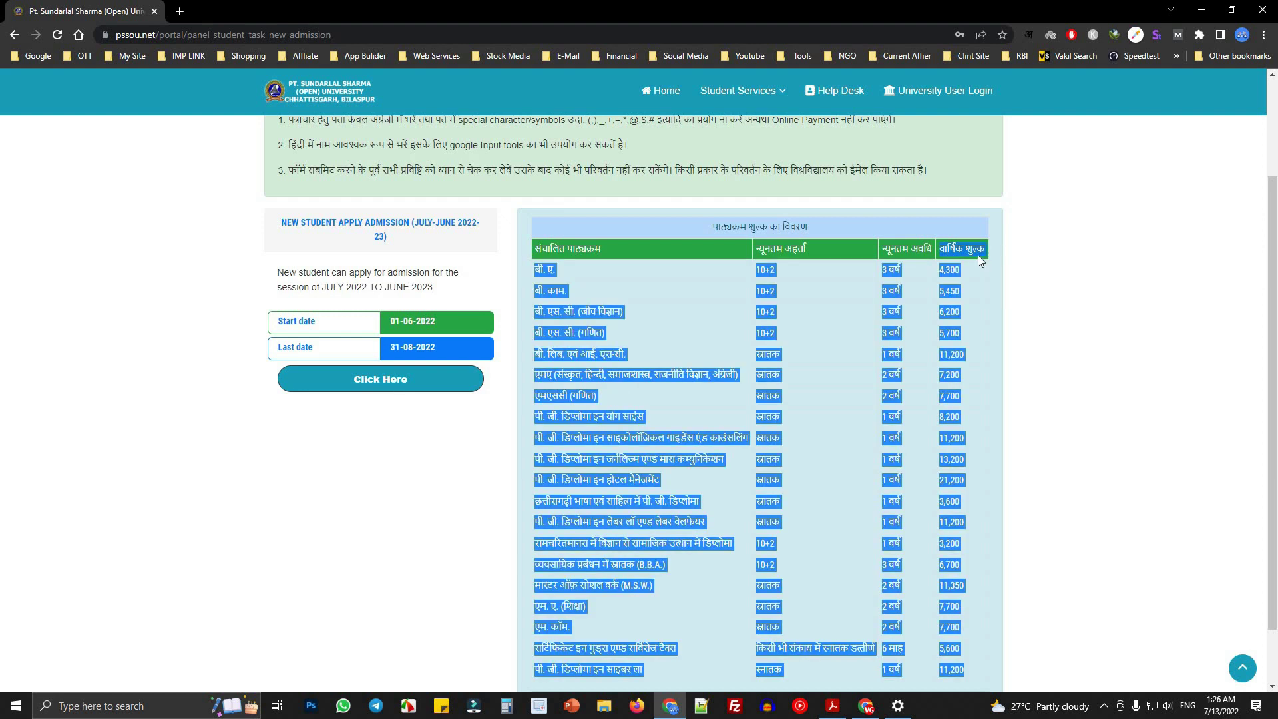
{"action": "left_click", "coordinate": [914, 267]}
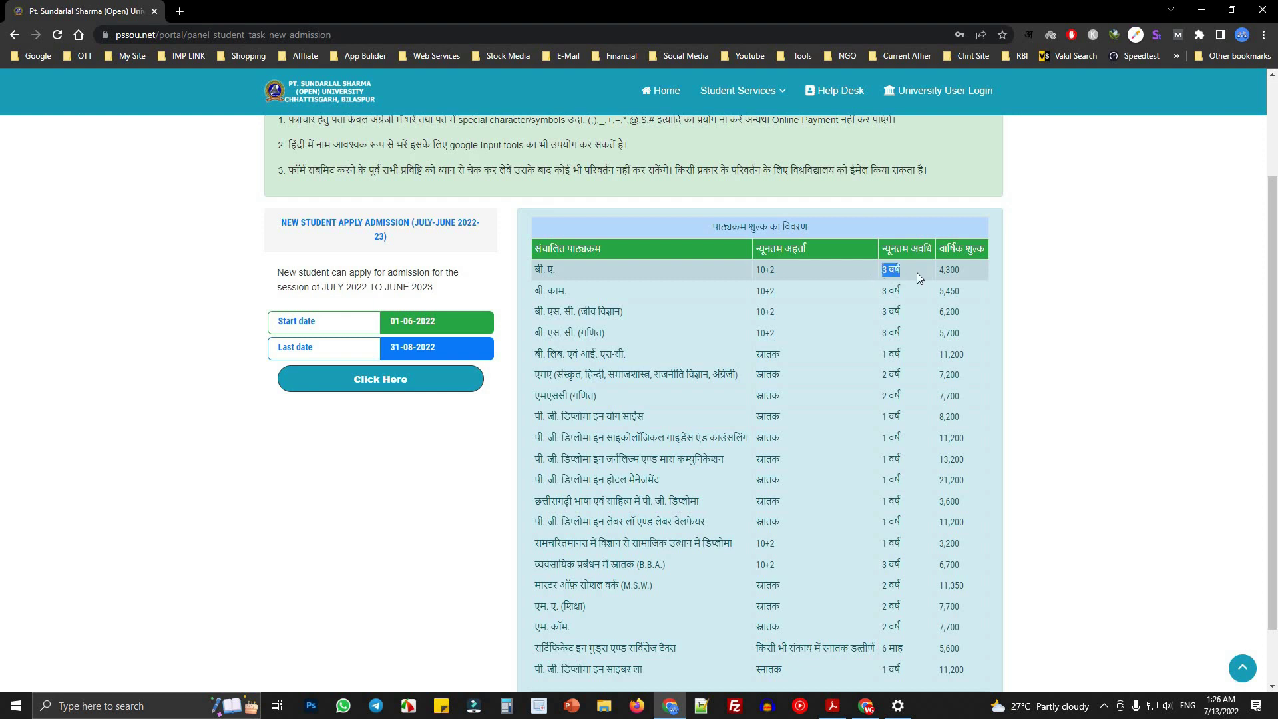
{"action": "left_click", "coordinate": [966, 273]}
- Place Calculator beside the fee table and compute 4300 × 3 = 12,900 for बी. ए
{"action": "left_click", "coordinate": [506, 706]}
{"action": "left_click_drag", "start_coordinate": [1028, 142], "coordinate": [1087, 138]}
{"action": "left_click", "coordinate": [1065, 392]}
{"action": "left_click", "coordinate": [1177, 427]}
{"action": "double_click", "coordinate": [1122, 464]}
{"action": "left_click", "coordinate": [1227, 357]}
{"action": "left_click", "coordinate": [1166, 433]}
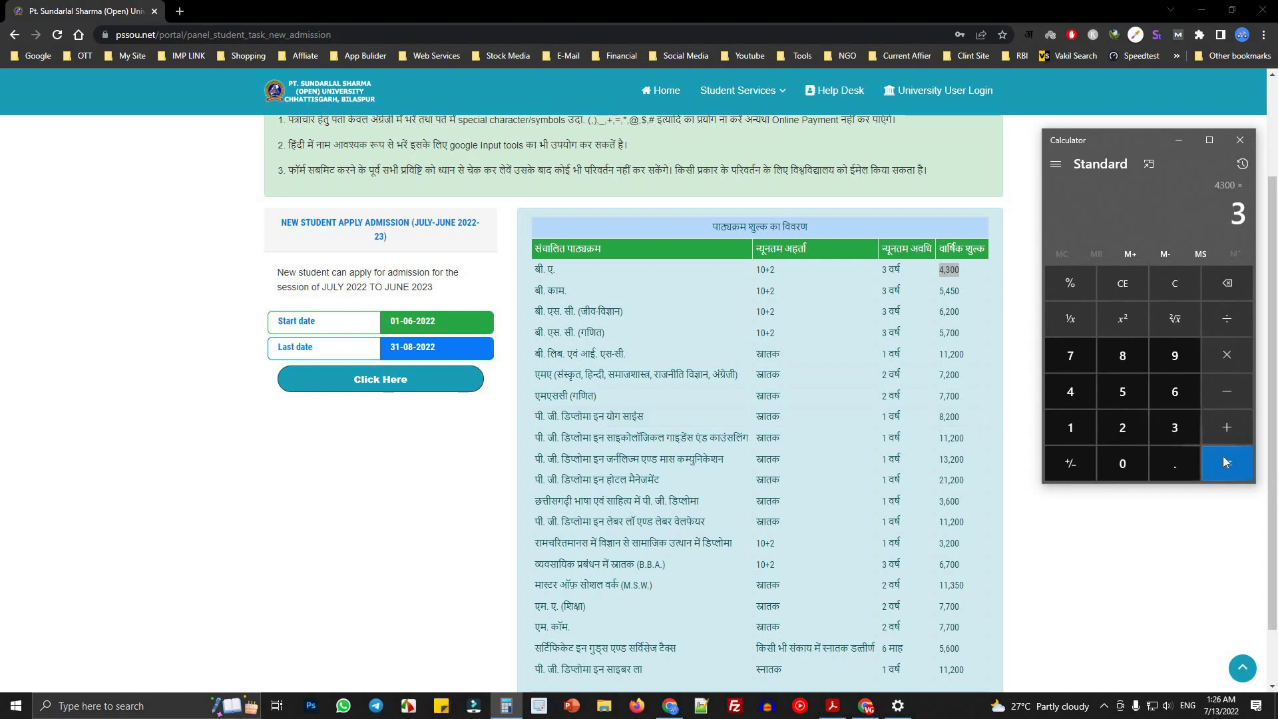
{"action": "left_click", "coordinate": [1225, 457]}
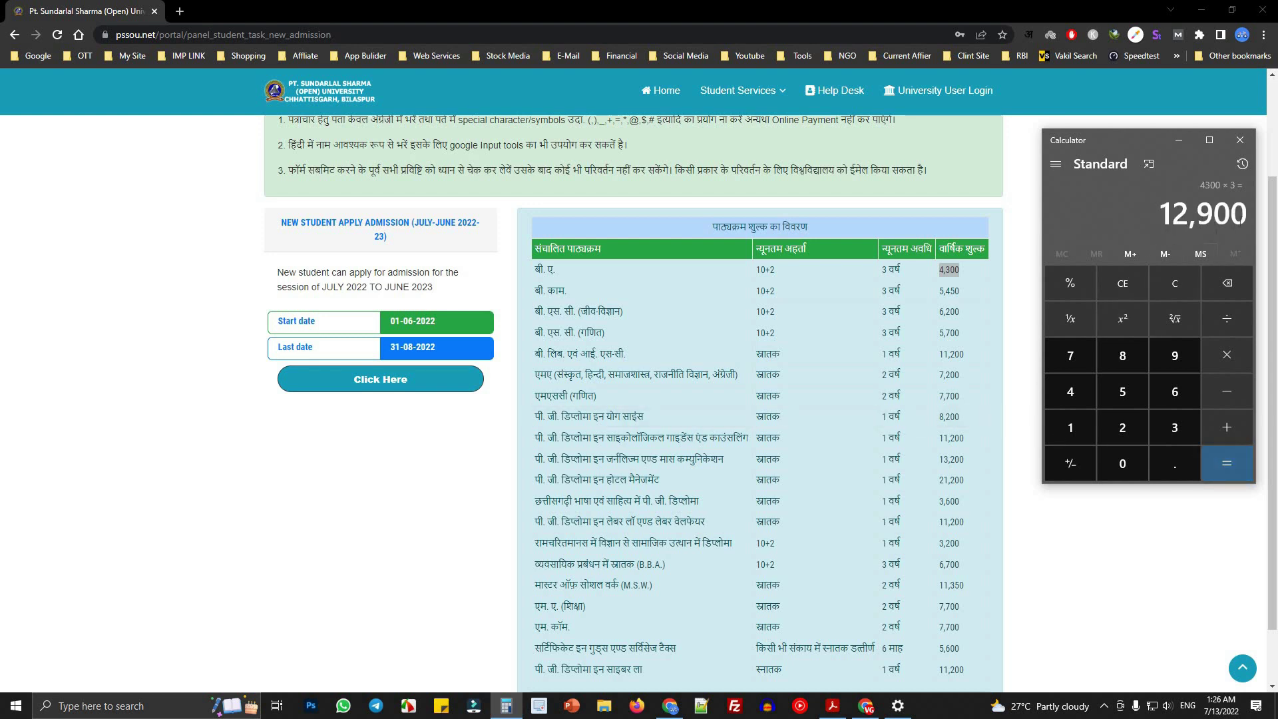
- Mark the बी. काम. row's 5,450 fee and compute 5450 × 3 = 16,350
{"action": "left_click_drag", "start_coordinate": [535, 292], "coordinate": [861, 301]}
{"action": "left_click", "coordinate": [892, 297]}
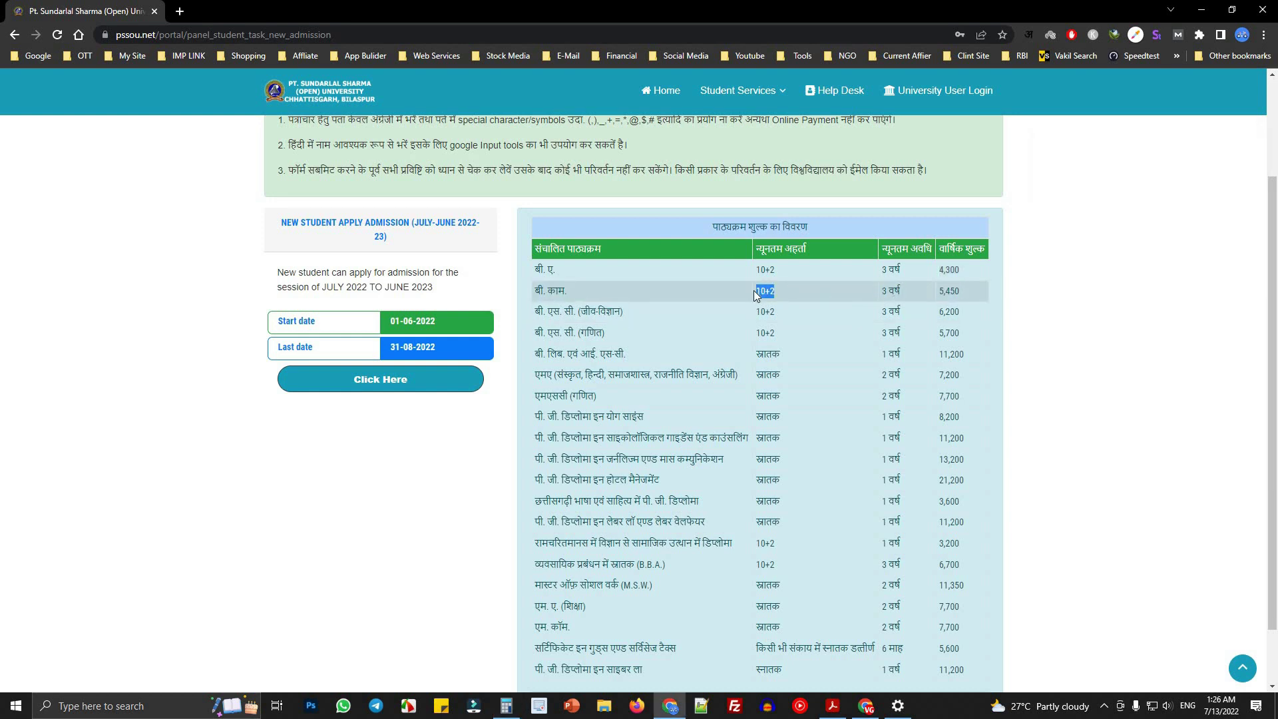
{"action": "triple_click", "coordinate": [908, 293]}
{"action": "triple_click", "coordinate": [988, 290]}
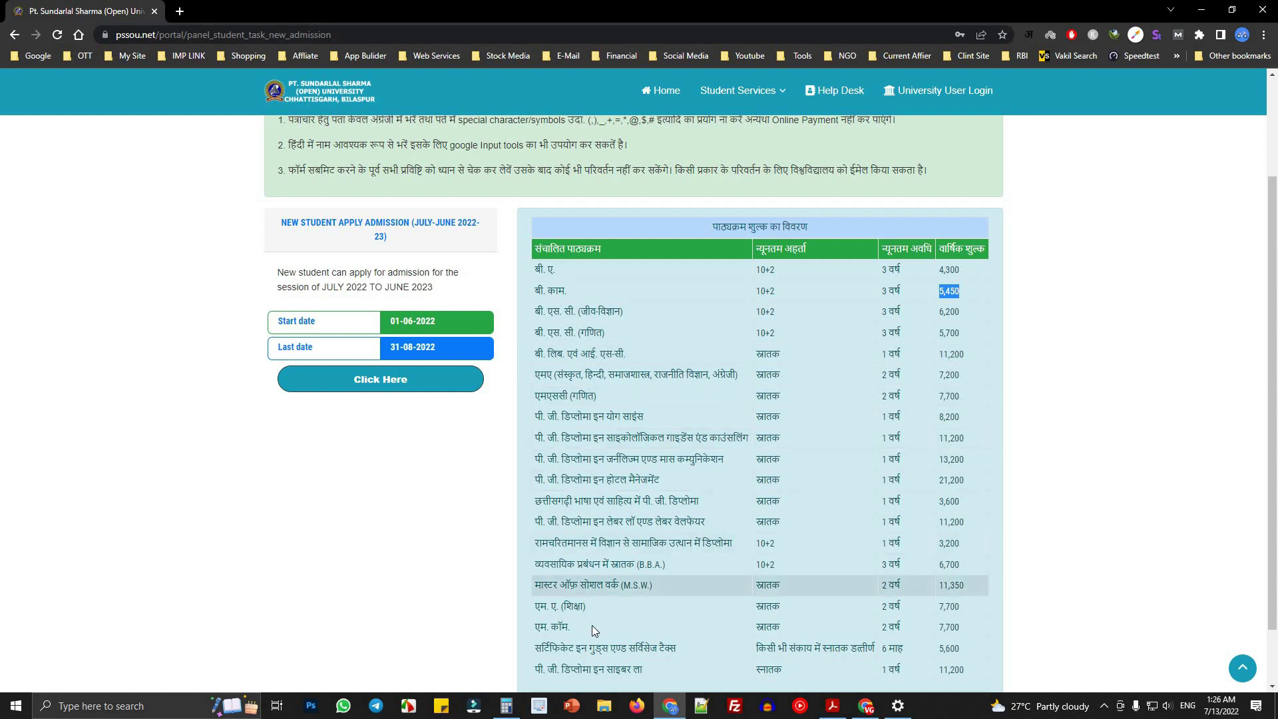
{"action": "left_click", "coordinate": [506, 701]}
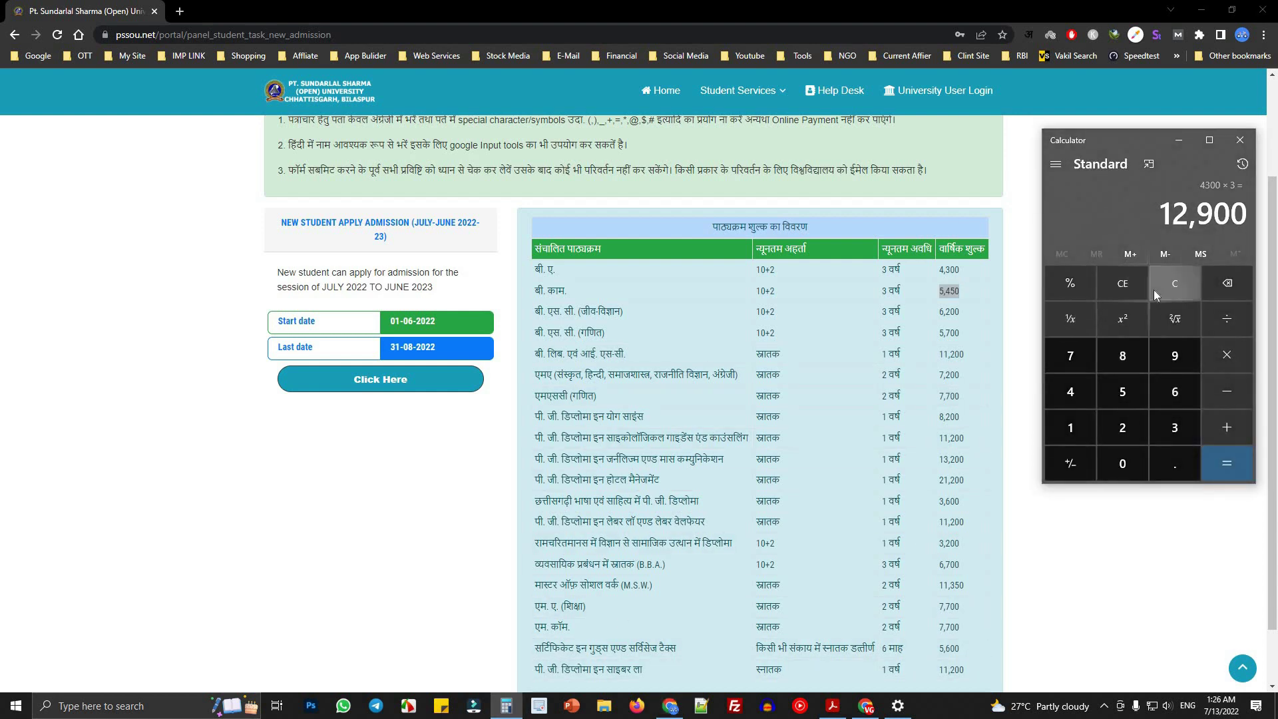
{"action": "left_click", "coordinate": [1157, 288]}
{"action": "left_click", "coordinate": [1129, 392]}
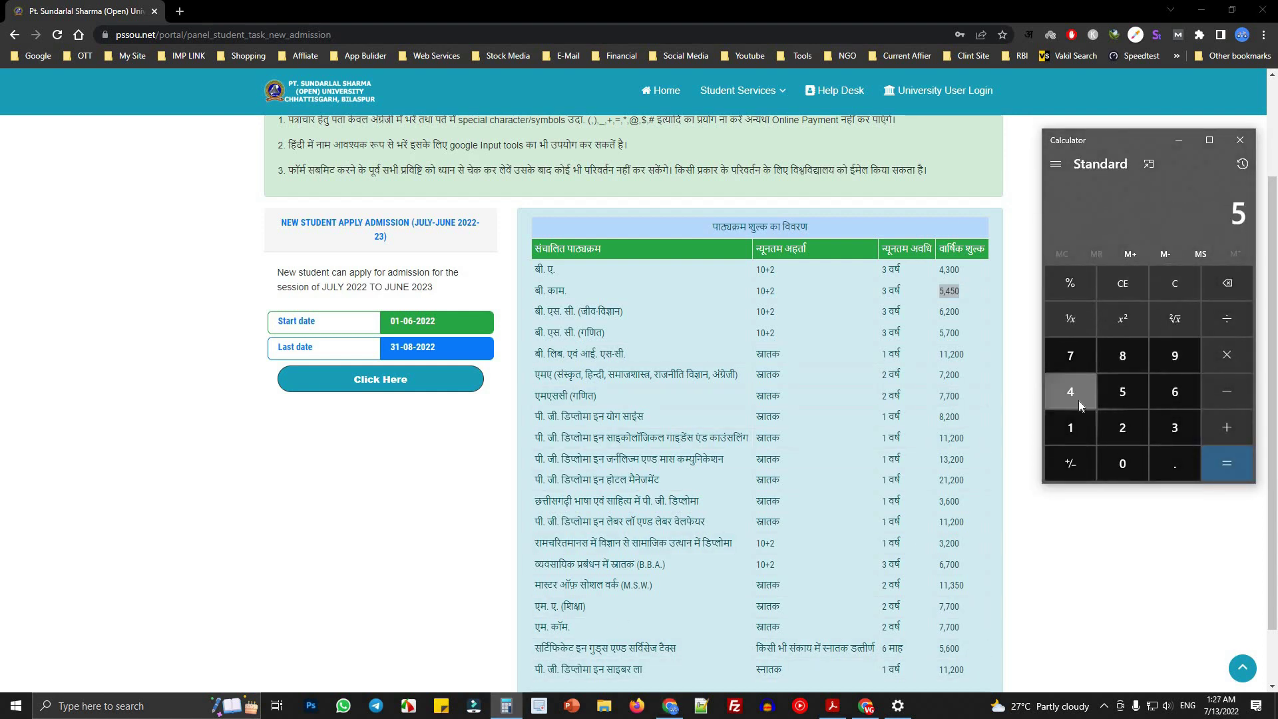
{"action": "left_click", "coordinate": [1134, 394]}
{"action": "left_click", "coordinate": [1124, 463]}
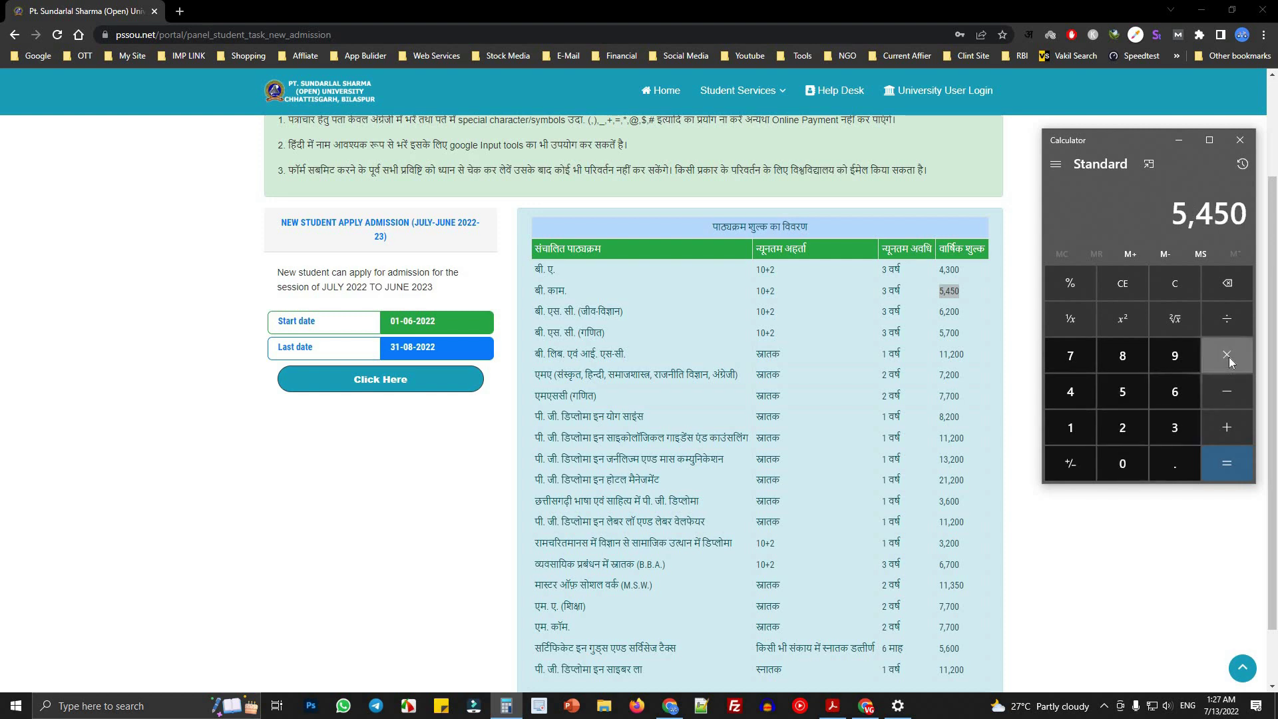
{"action": "left_click", "coordinate": [1229, 365]}
{"action": "left_click", "coordinate": [1177, 429]}
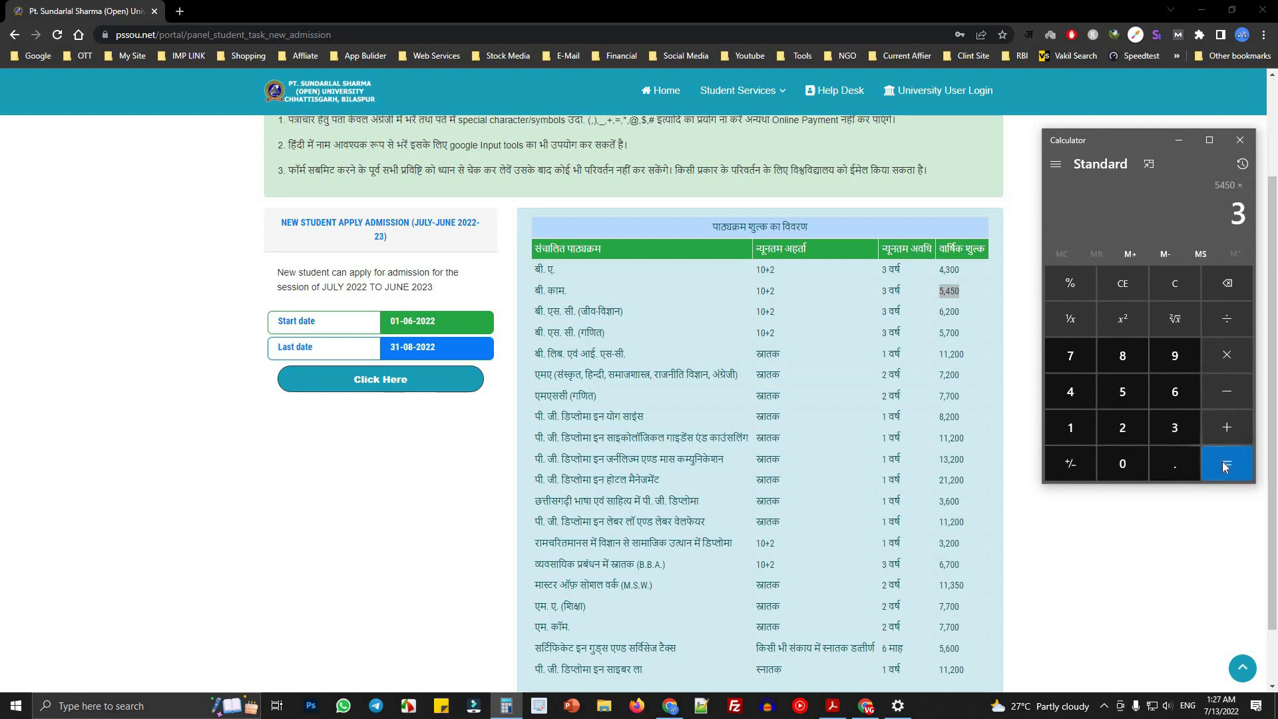
{"action": "left_click", "coordinate": [1224, 462]}
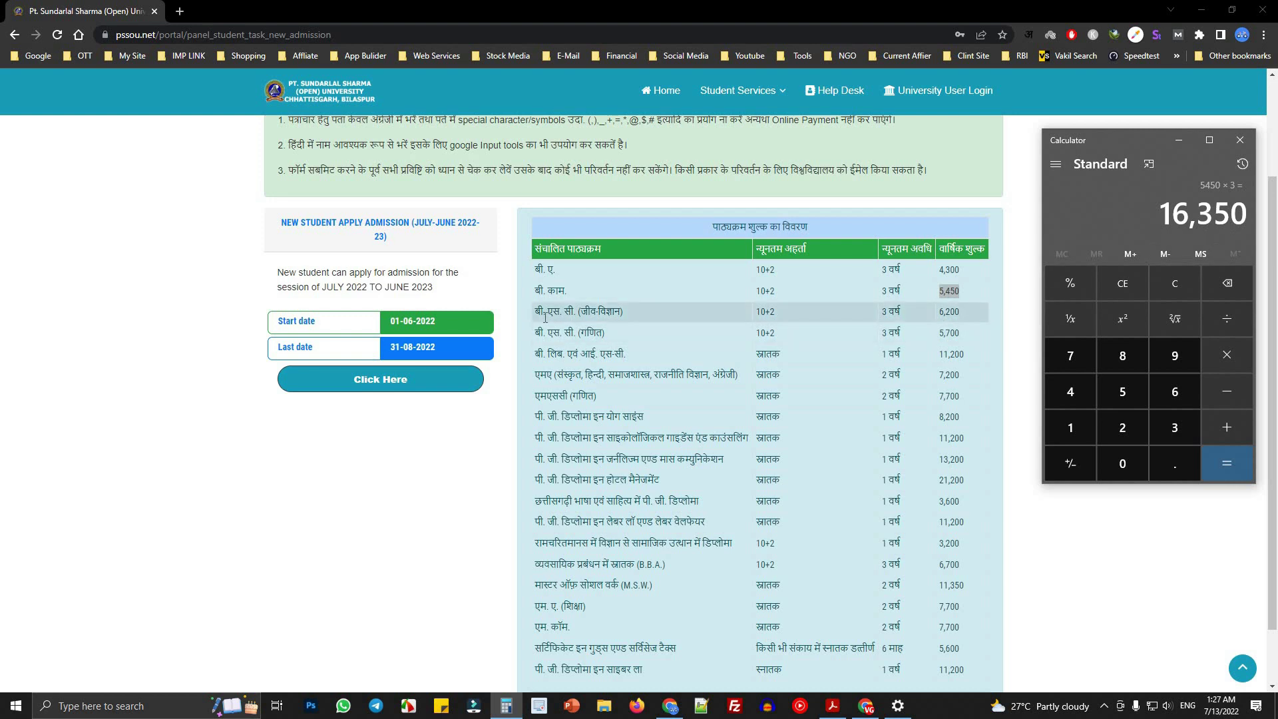
- Mark the B.Sc. biology 6,200 fee, compute 6200*3 = 18,600 and copy the result
{"action": "left_click_drag", "start_coordinate": [538, 313], "coordinate": [636, 320]}
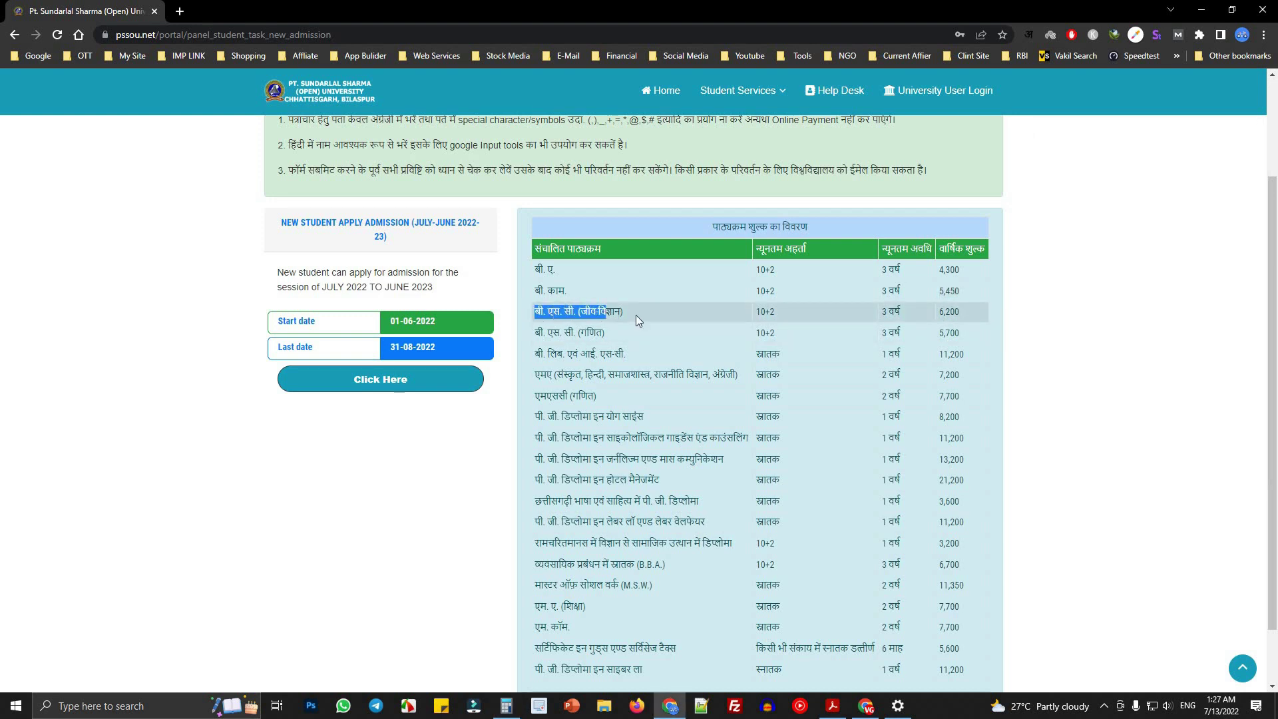
{"action": "left_click", "coordinate": [852, 312]}
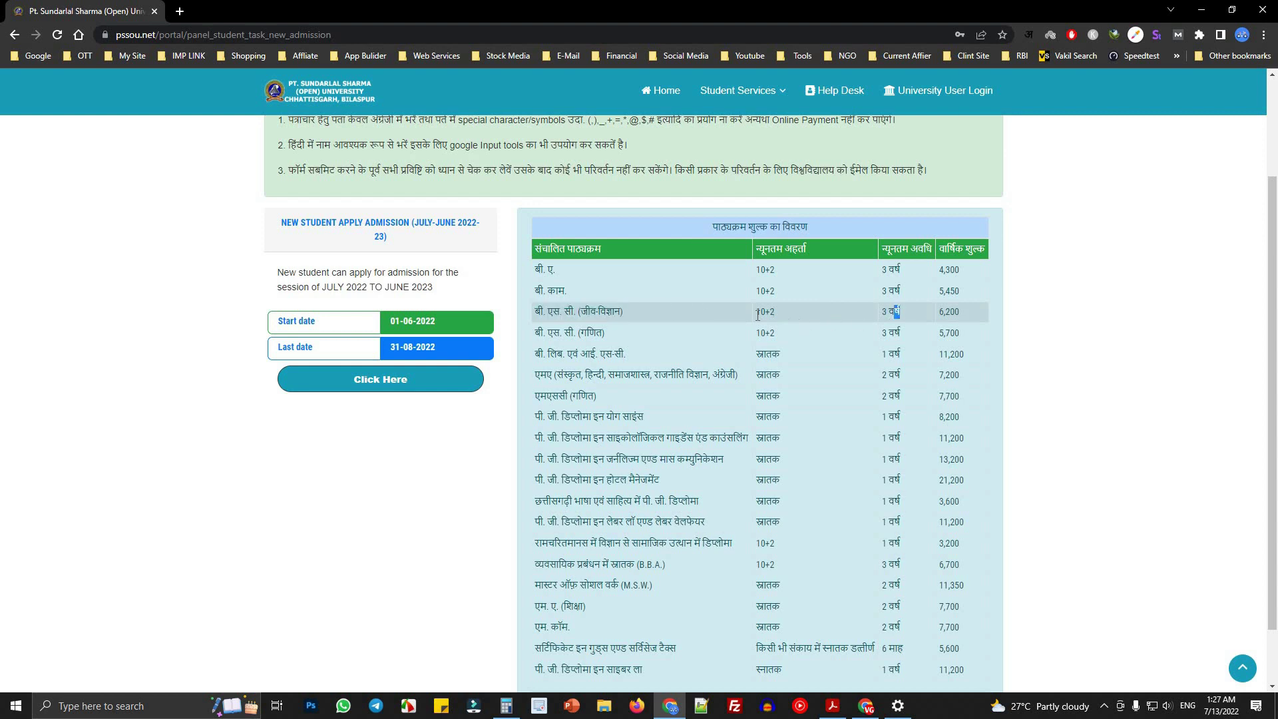
{"action": "left_click_drag", "start_coordinate": [804, 321], "coordinate": [951, 313]}
{"action": "double_click", "coordinate": [948, 312]}
{"action": "left_click", "coordinate": [506, 706]}
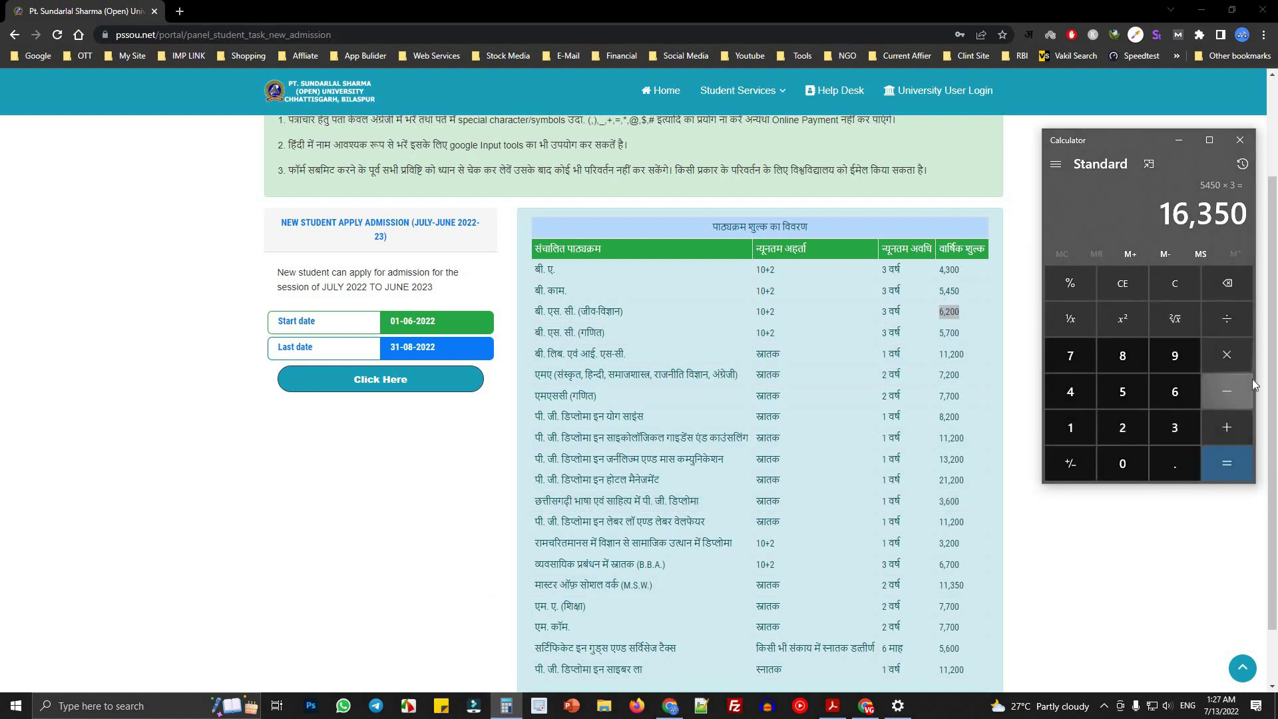
{"action": "type", "text": "6"}
{"action": "type", "text": "200"}
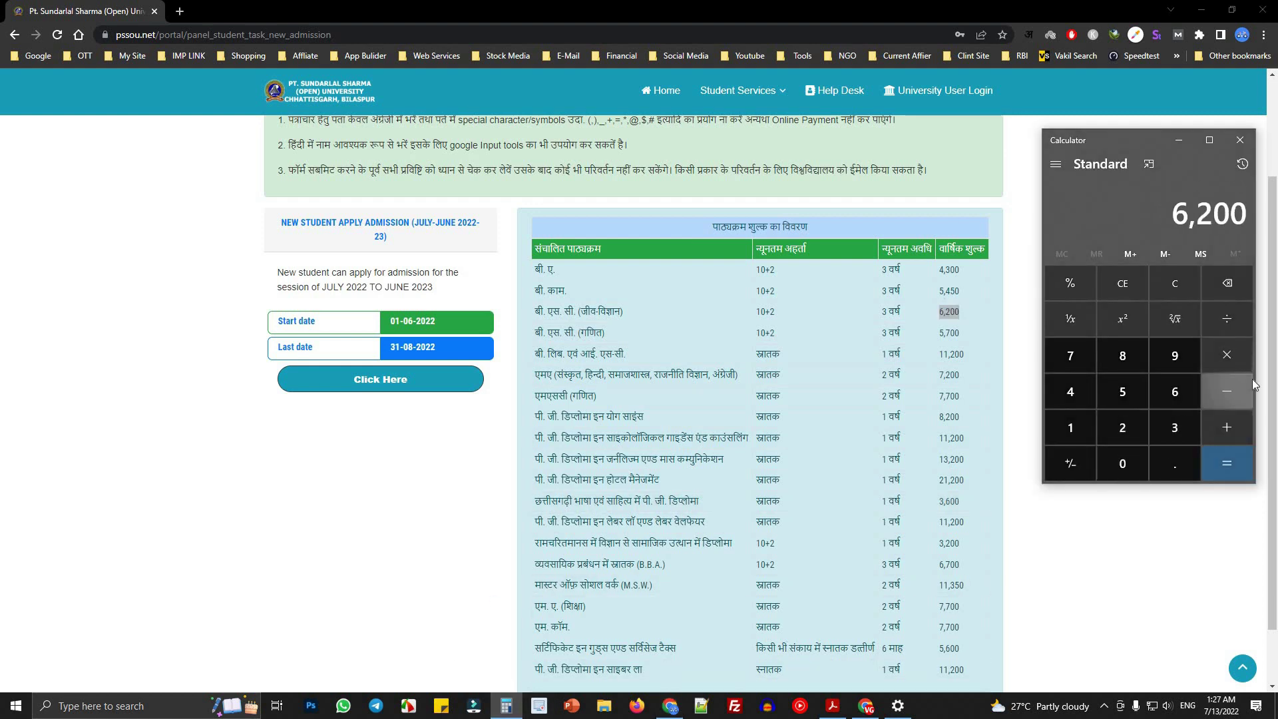
{"action": "type", "text": "*"}
{"action": "type", "text": "3"}
{"action": "key", "text": "Return"}
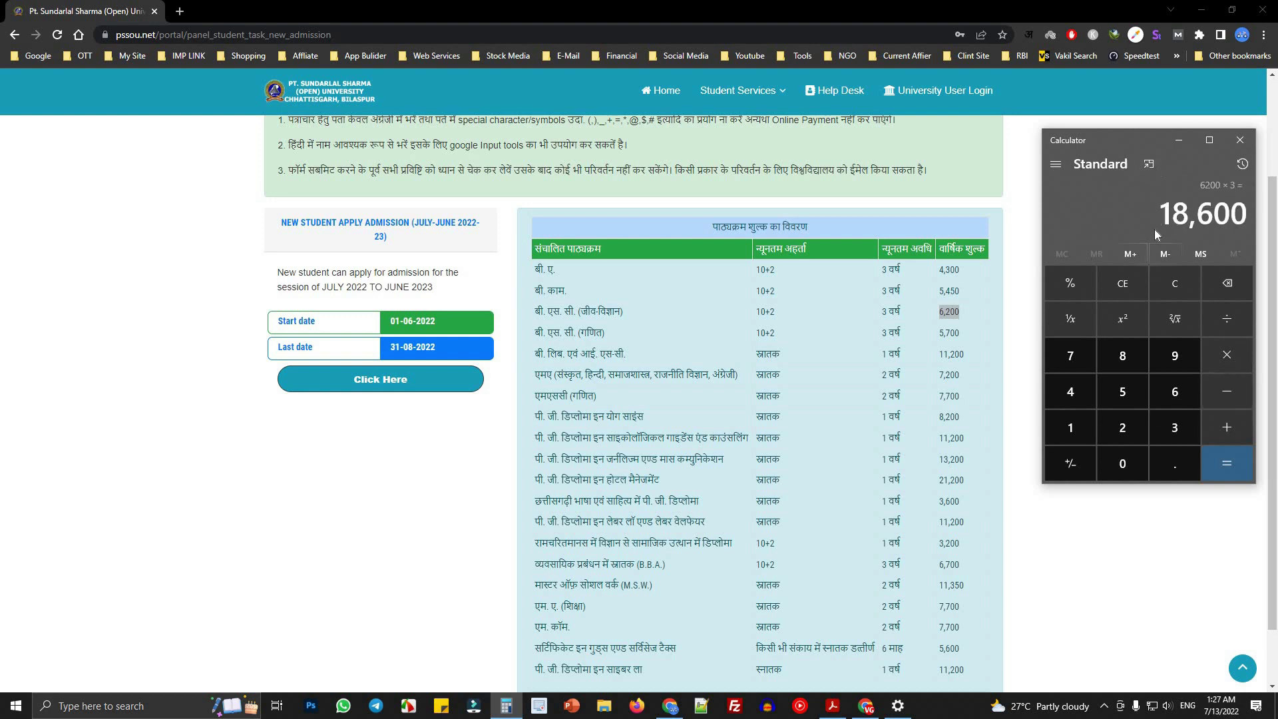
{"action": "key", "text": "ctrl+c"}
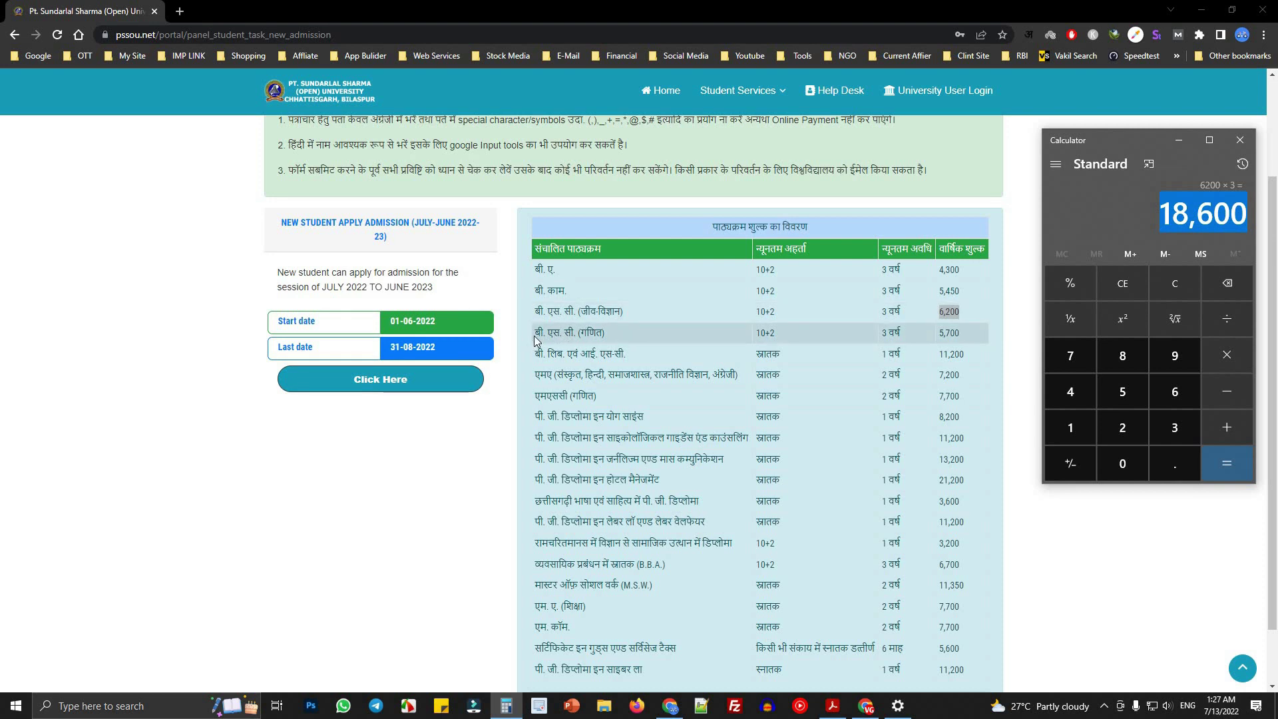
- Mark the B.Sc. (Maths) row and calculate 5700*3 = 17,100 after clearing the old 18,600 result
{"action": "left_click_drag", "start_coordinate": [536, 336], "coordinate": [621, 335]}
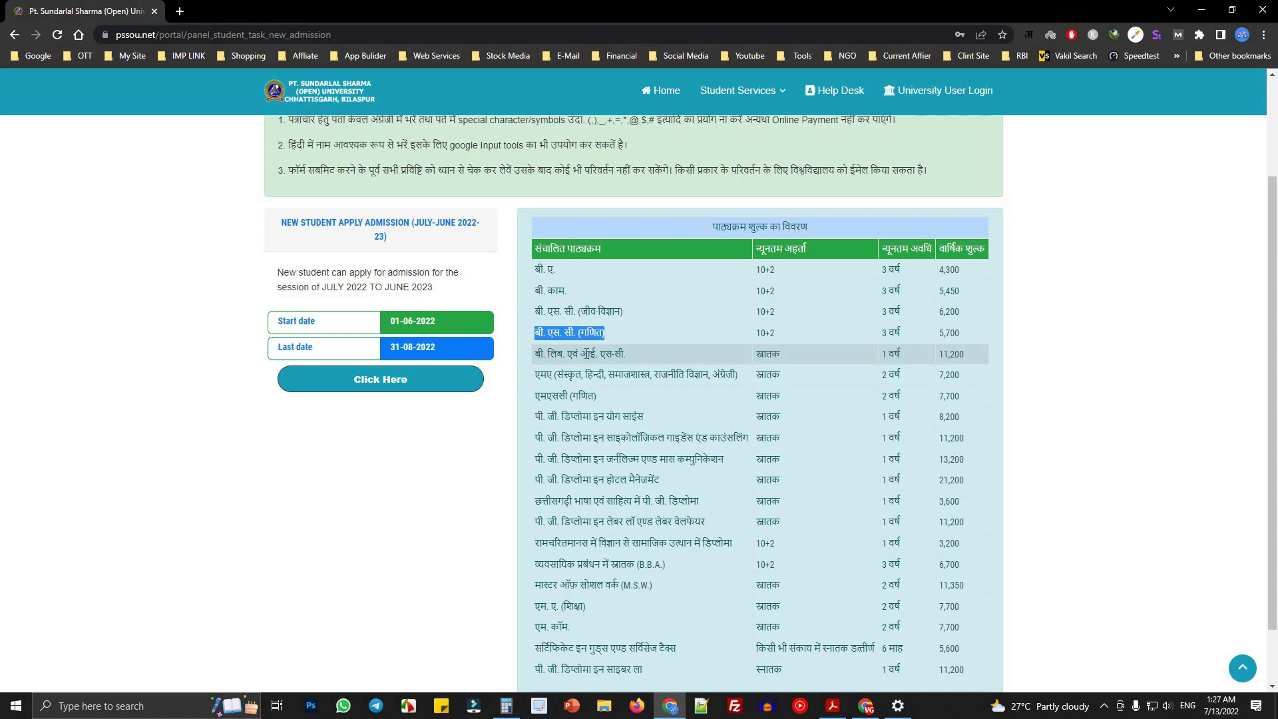
{"action": "left_click", "coordinate": [506, 706]}
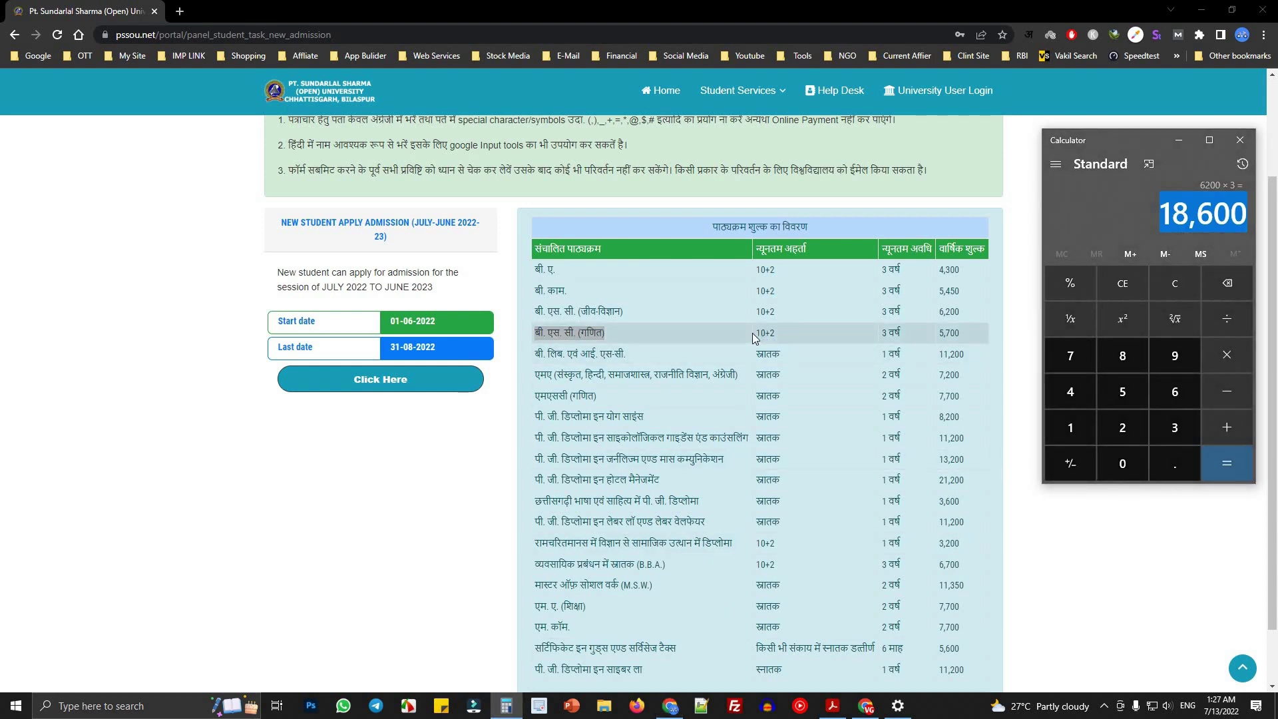
{"action": "left_click", "coordinate": [589, 333]}
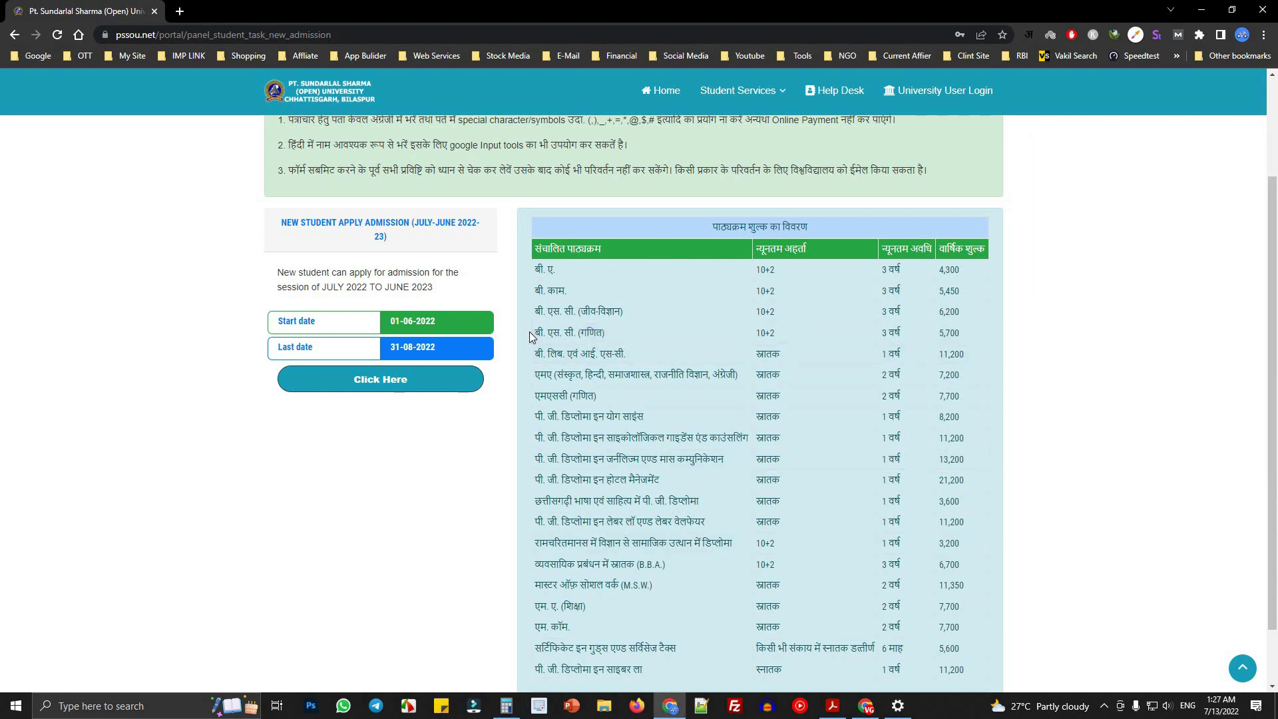
{"action": "left_click_drag", "start_coordinate": [533, 330], "coordinate": [964, 337]}
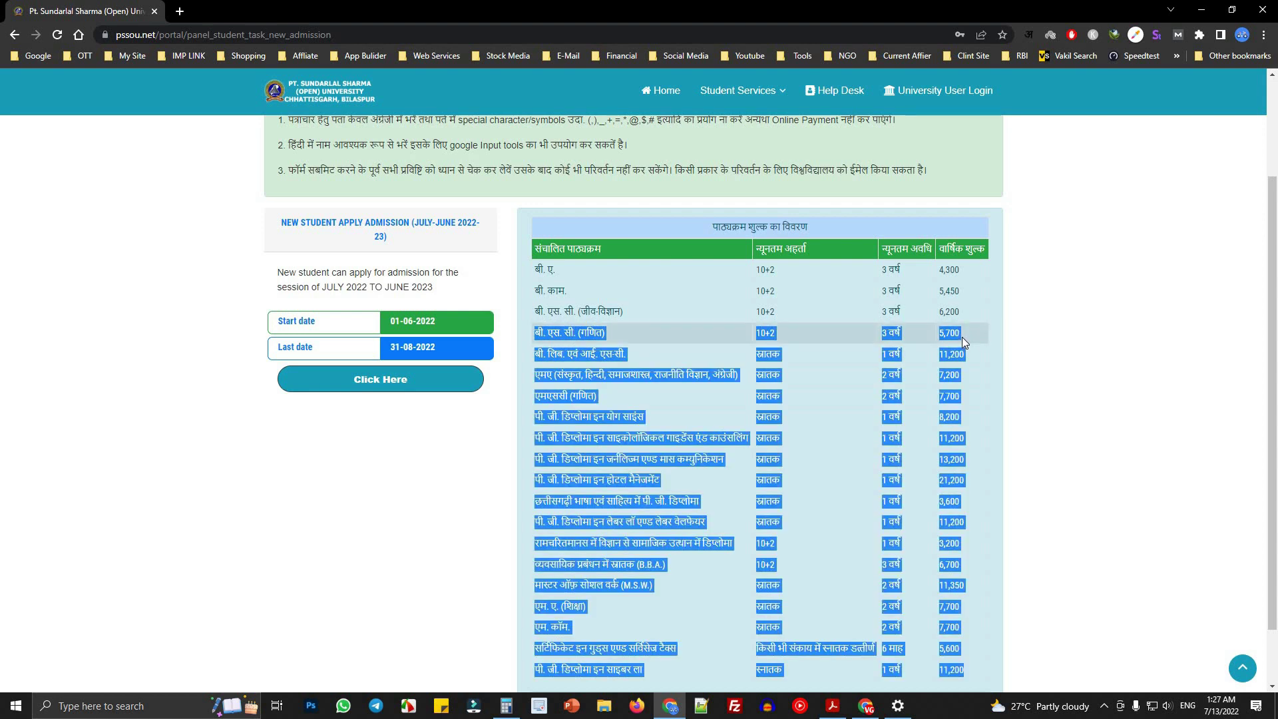
{"action": "left_click", "coordinate": [962, 337]}
{"action": "left_click", "coordinate": [506, 706]}
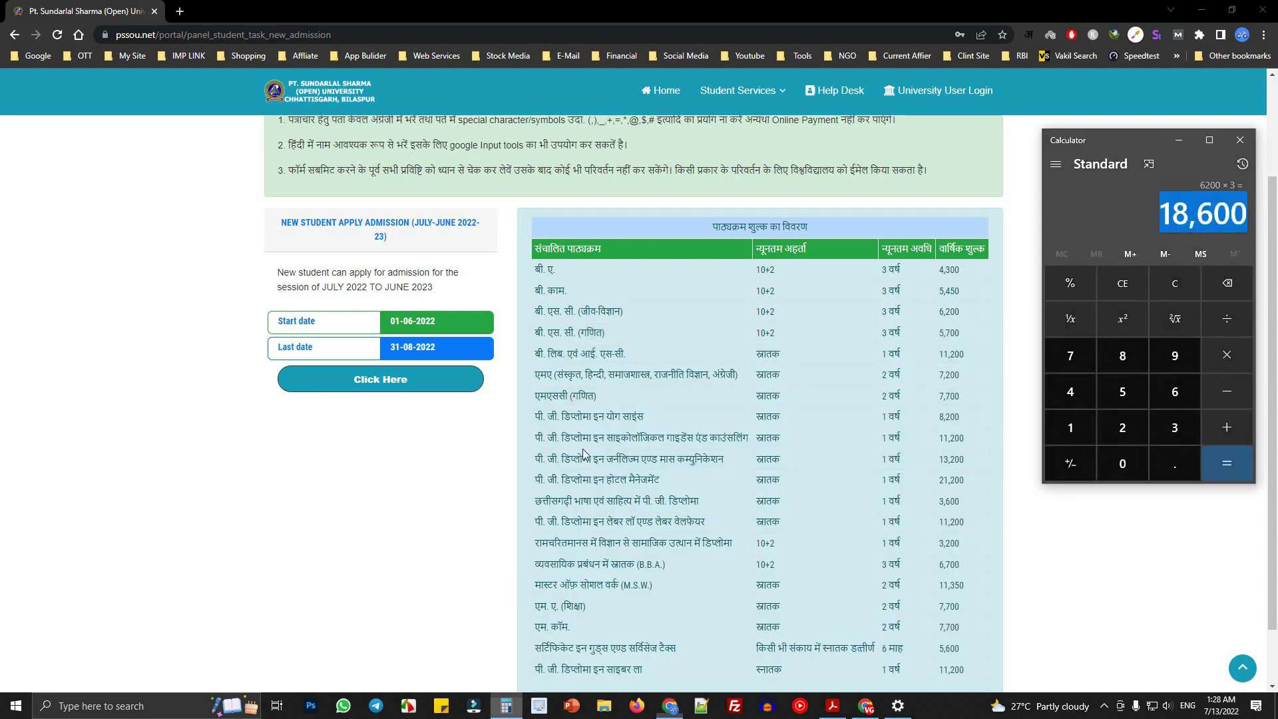
{"action": "left_click", "coordinate": [1175, 282]}
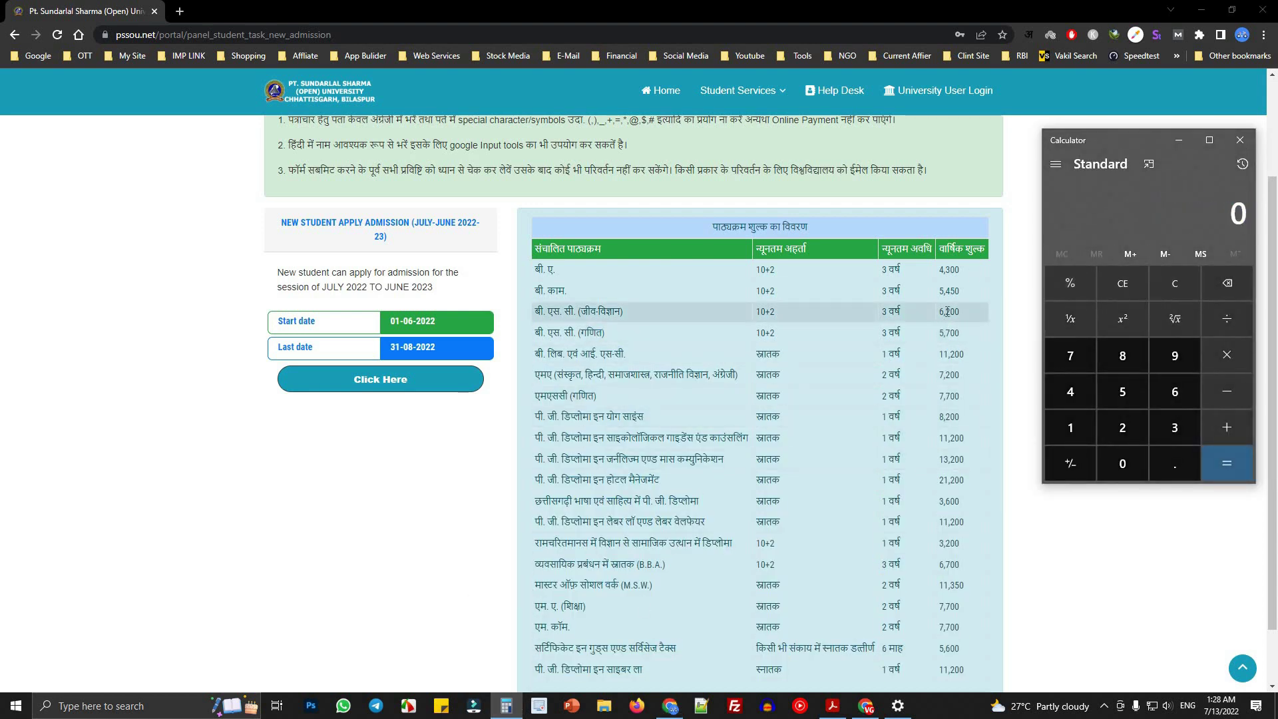
{"action": "type", "text": "57"}
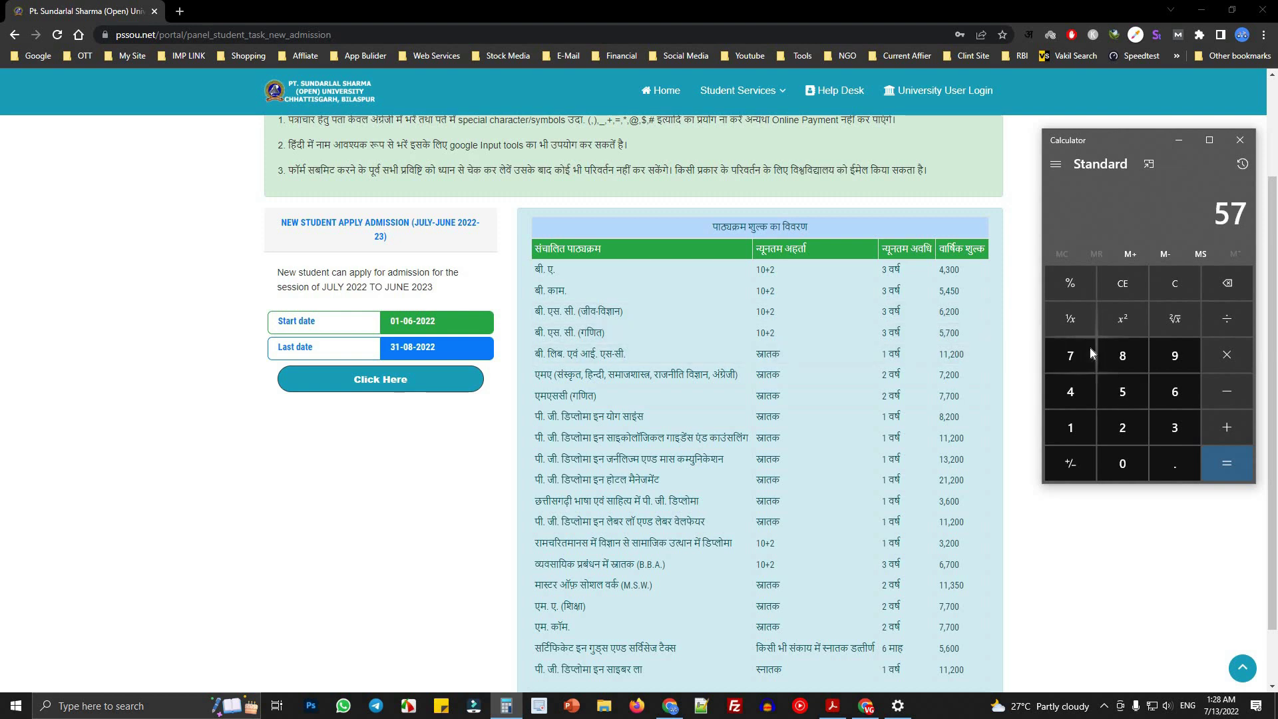
{"action": "type", "text": "00*3"}
{"action": "key", "text": "Return"}
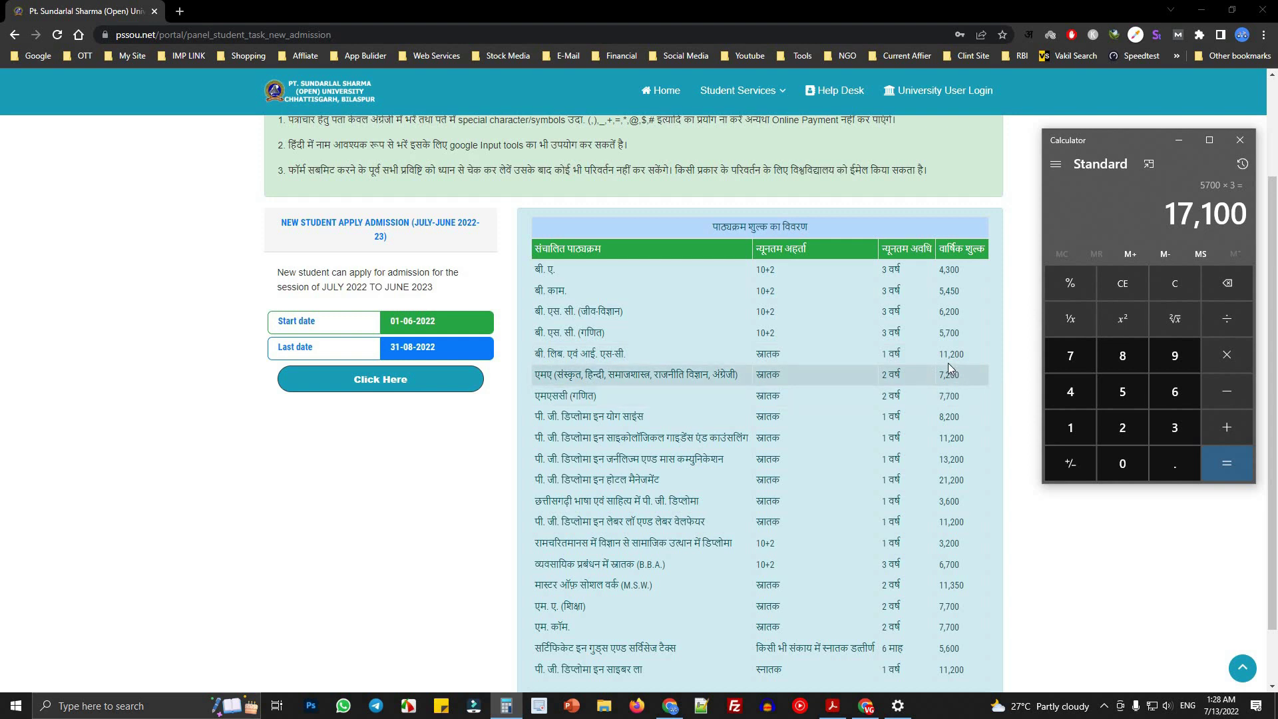
{"action": "left_click_drag", "start_coordinate": [537, 357], "coordinate": [623, 355]}
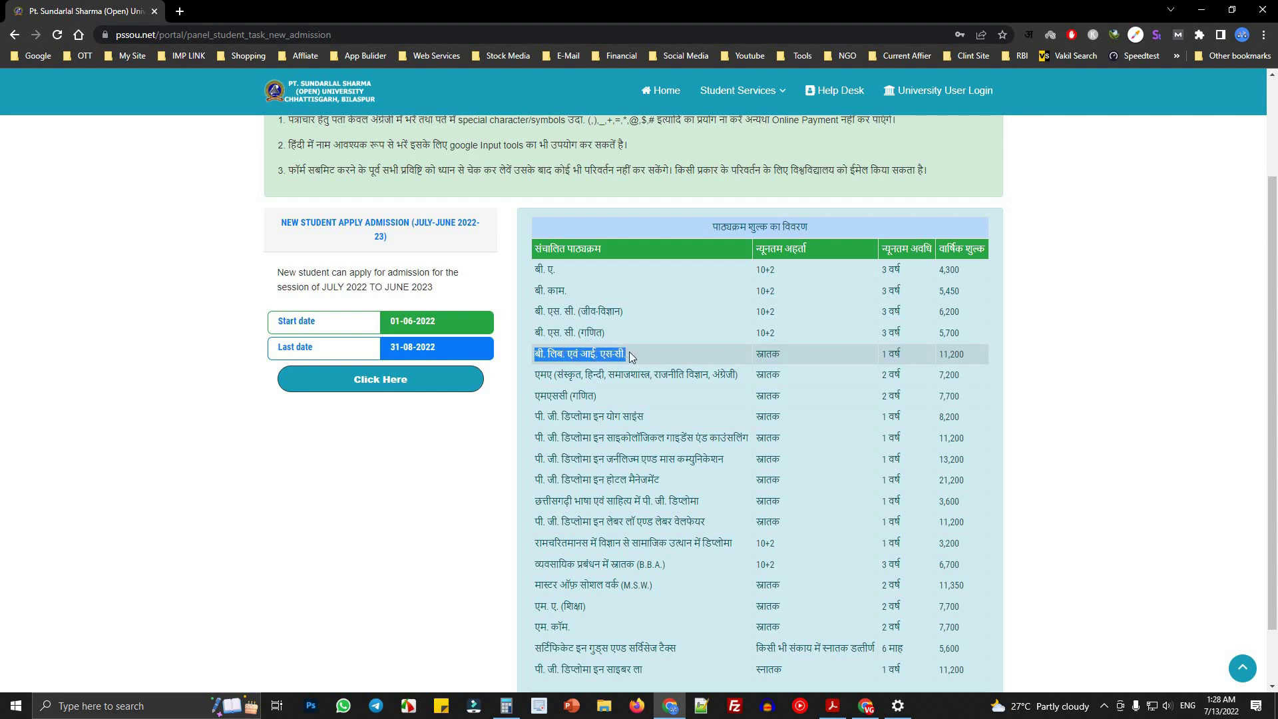
- Mark the B.Lib. row's qualification, duration and fee in the table
{"action": "left_click", "coordinate": [619, 359]}
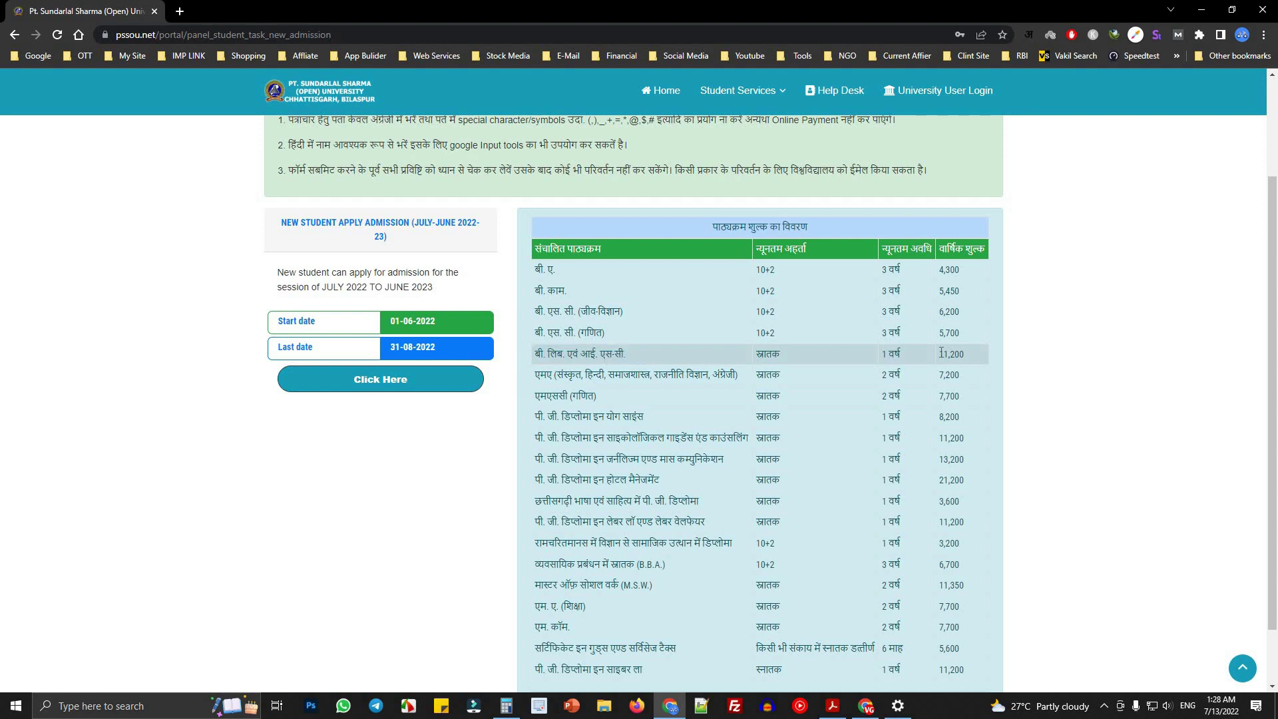
{"action": "left_click_drag", "start_coordinate": [793, 357], "coordinate": [713, 357]}
{"action": "left_click_drag", "start_coordinate": [928, 353], "coordinate": [1004, 354]}
{"action": "left_click", "coordinate": [1002, 357]}
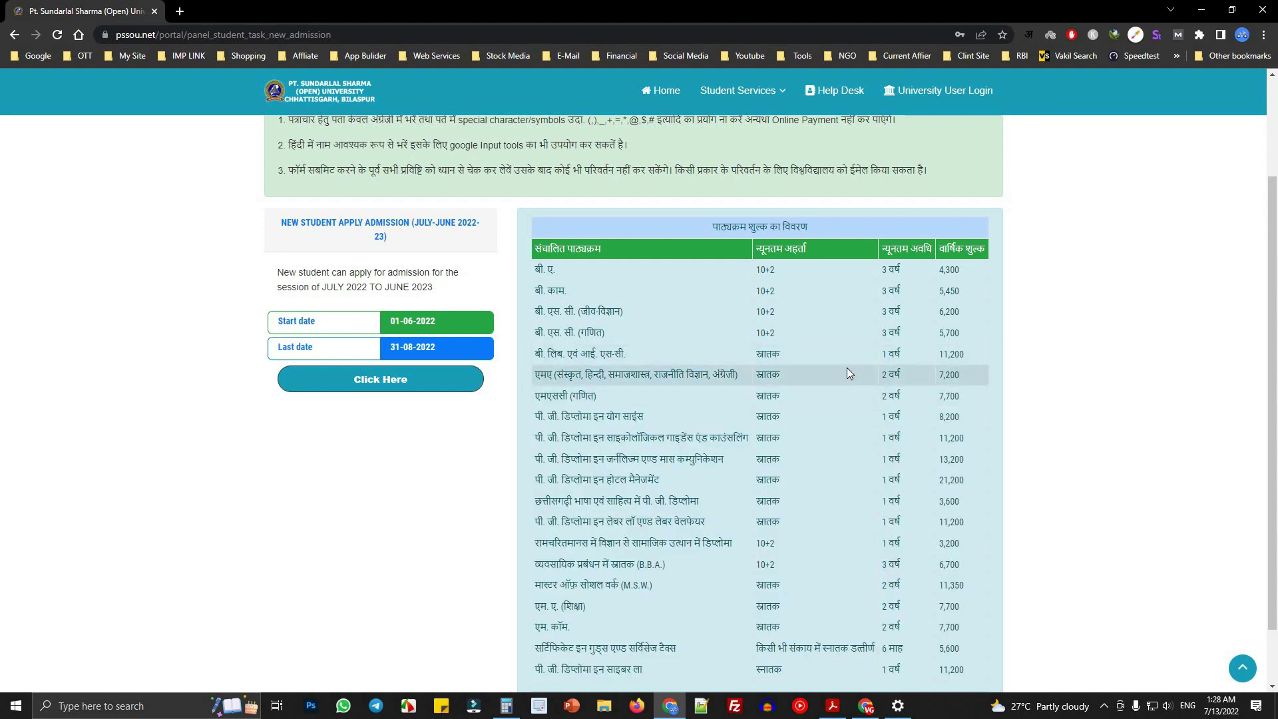
{"action": "left_click_drag", "start_coordinate": [771, 354], "coordinate": [941, 354]}
{"action": "left_click", "coordinate": [942, 355]}
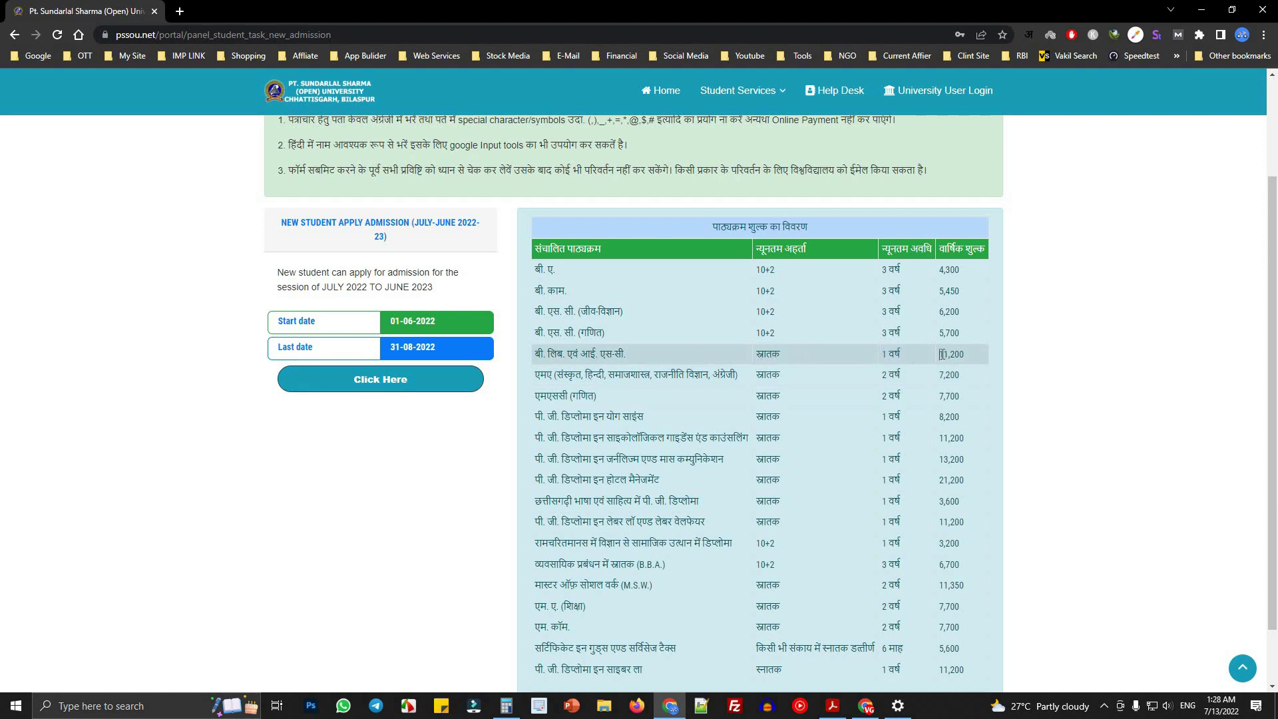
- Mark the MA course name, its subjects Sanskrit, Hindi and political science, and its 7,200 fee
{"action": "left_click_drag", "start_coordinate": [535, 375], "coordinate": [561, 377]}
{"action": "left_click", "coordinate": [616, 378]}
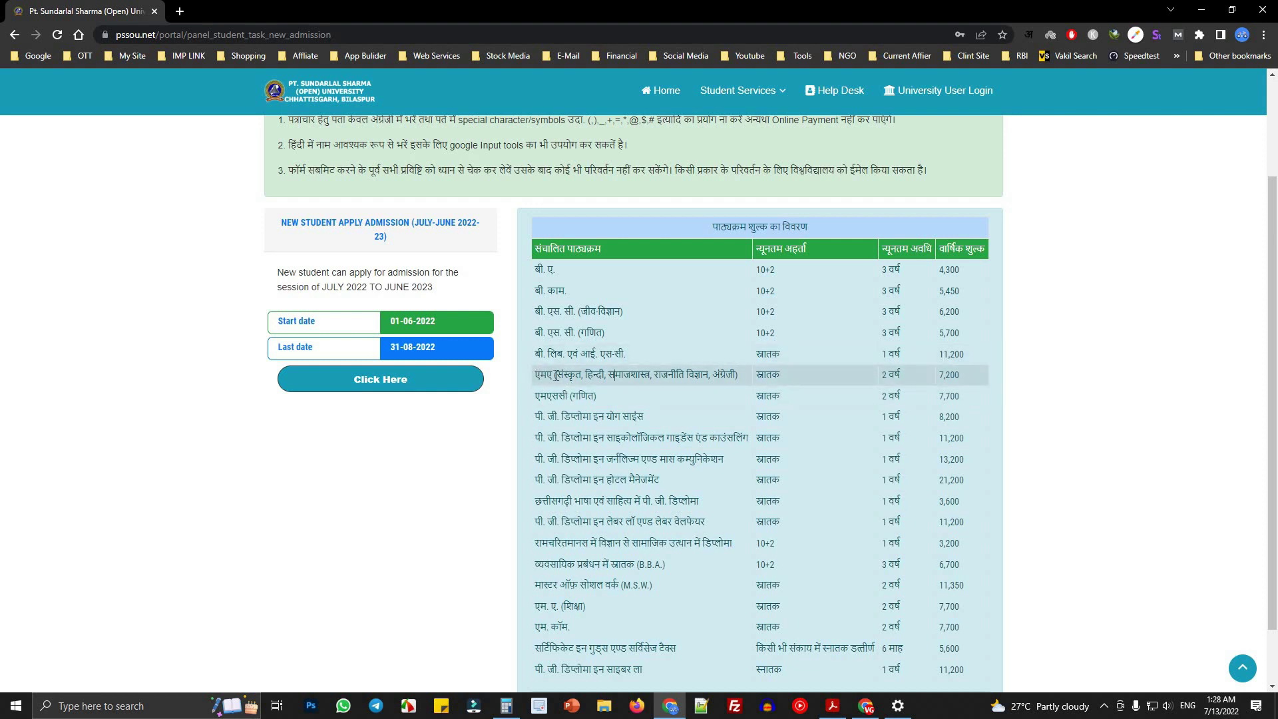
{"action": "double_click", "coordinate": [570, 375]}
{"action": "double_click", "coordinate": [595, 374]}
{"action": "left_click", "coordinate": [646, 374]}
{"action": "double_click", "coordinate": [651, 375]}
{"action": "left_click", "coordinate": [677, 375]}
{"action": "double_click", "coordinate": [677, 374]}
{"action": "left_click", "coordinate": [721, 380]}
{"action": "left_click_drag", "start_coordinate": [769, 376], "coordinate": [925, 362]}
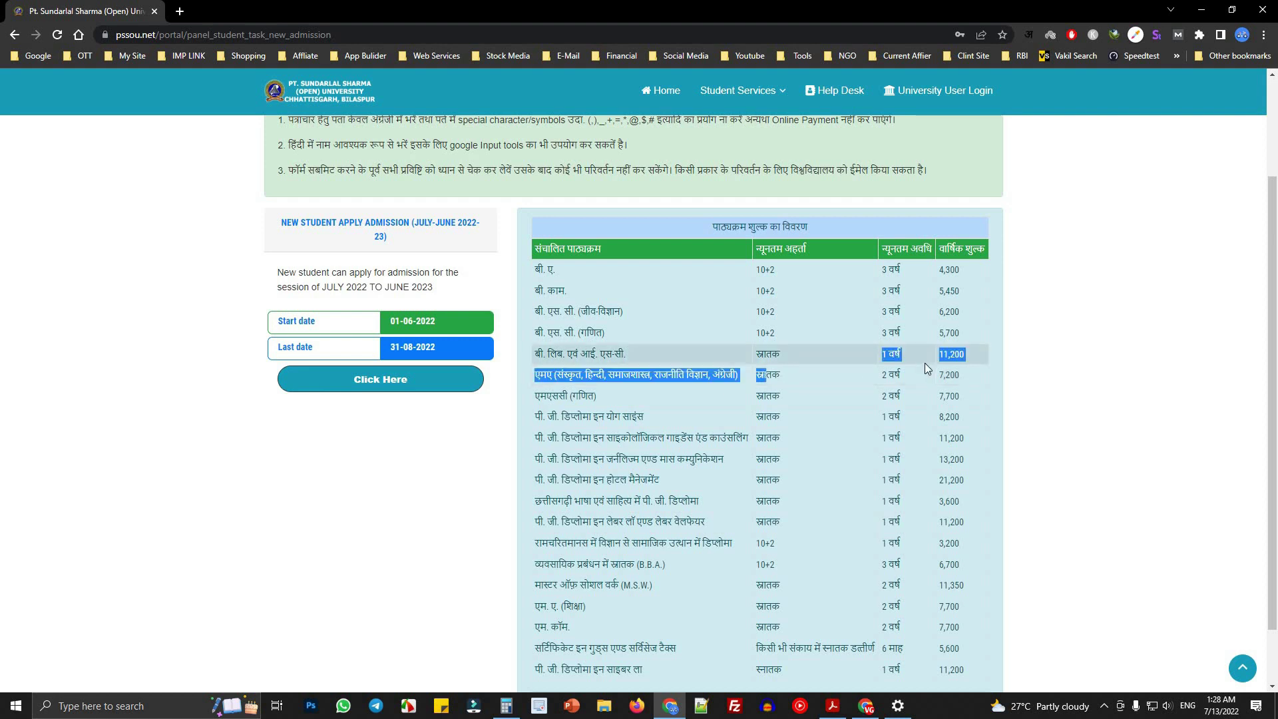
{"action": "left_click", "coordinate": [806, 378]}
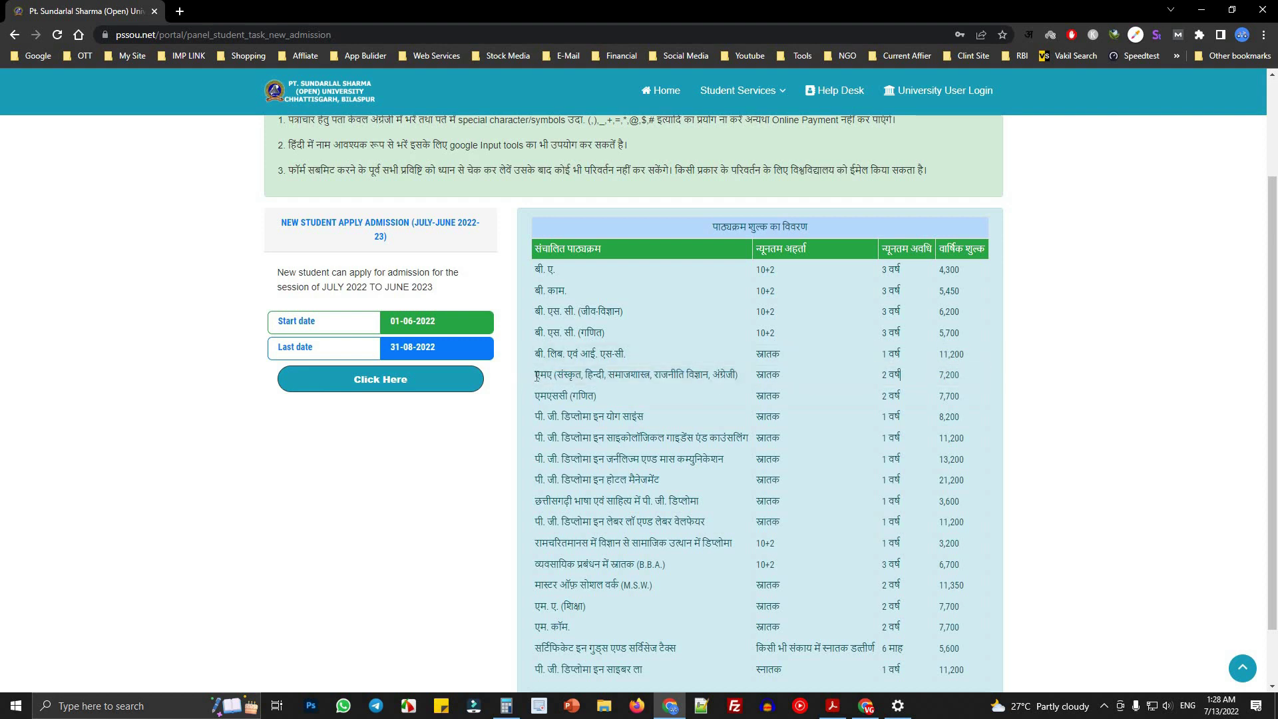
{"action": "left_click_drag", "start_coordinate": [533, 376], "coordinate": [890, 376]}
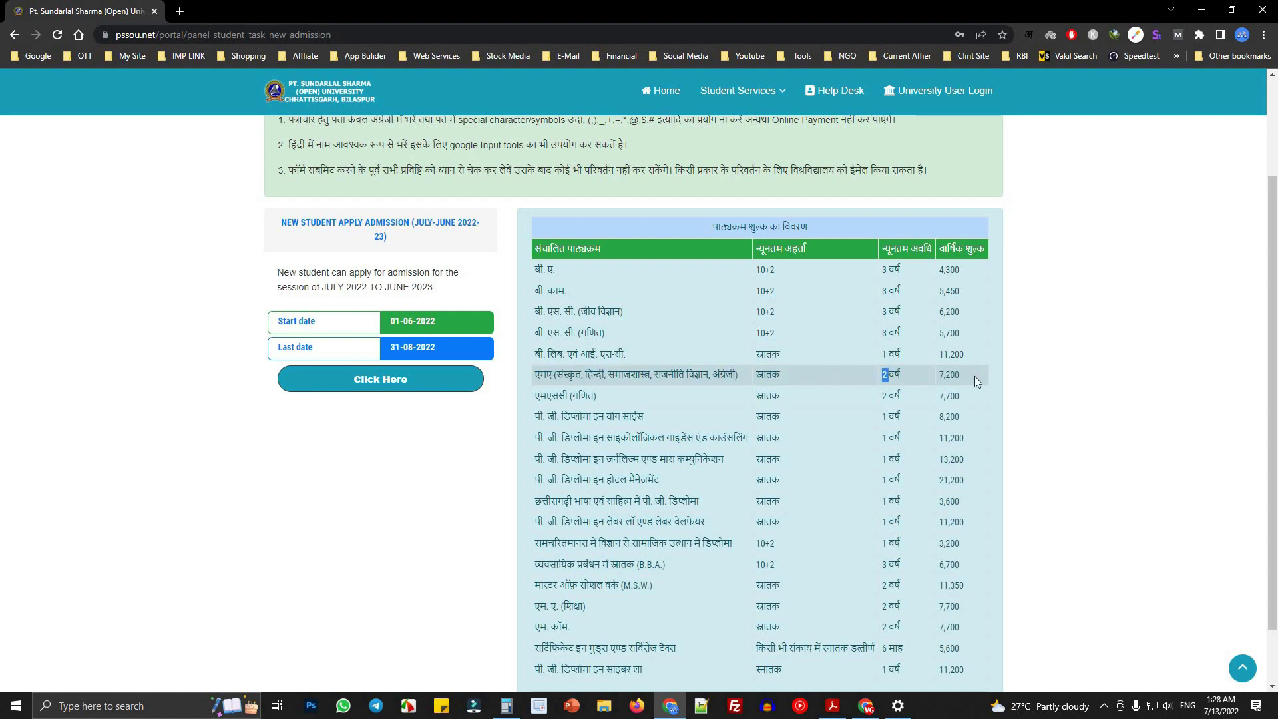
{"action": "left_click_drag", "start_coordinate": [974, 377], "coordinate": [938, 376]}
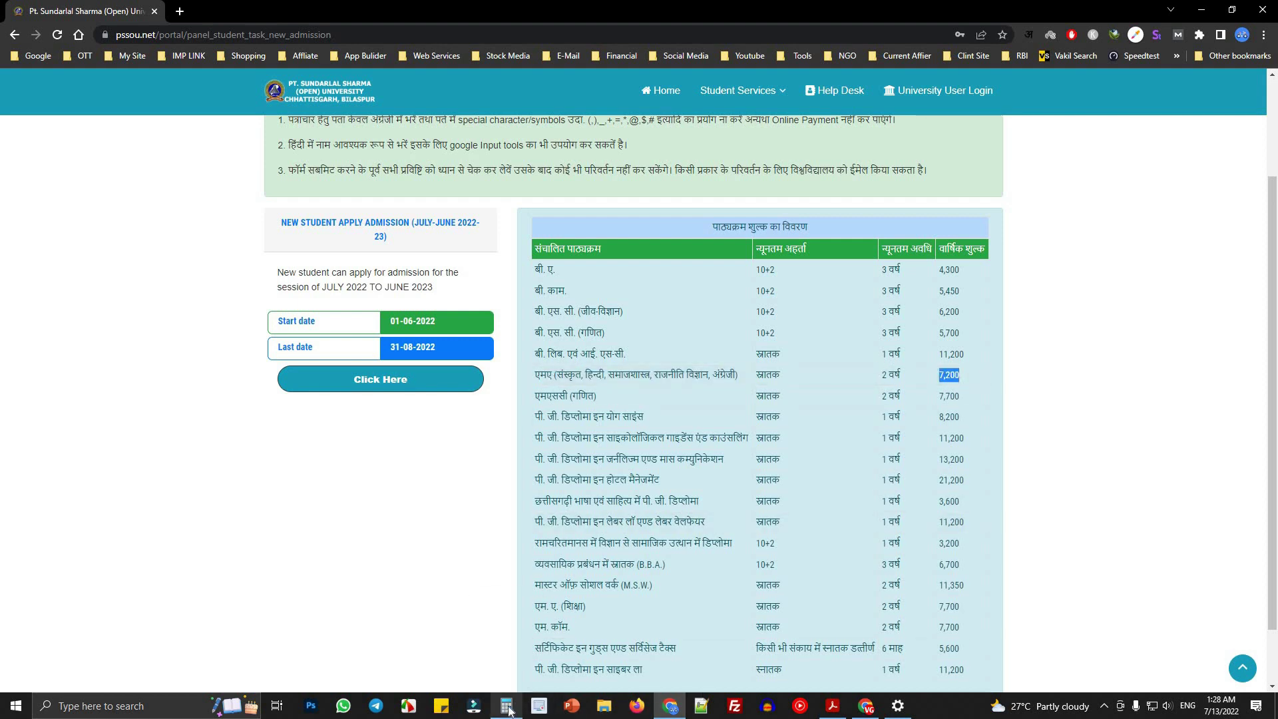
{"action": "mouse_move", "coordinate": [509, 711]}
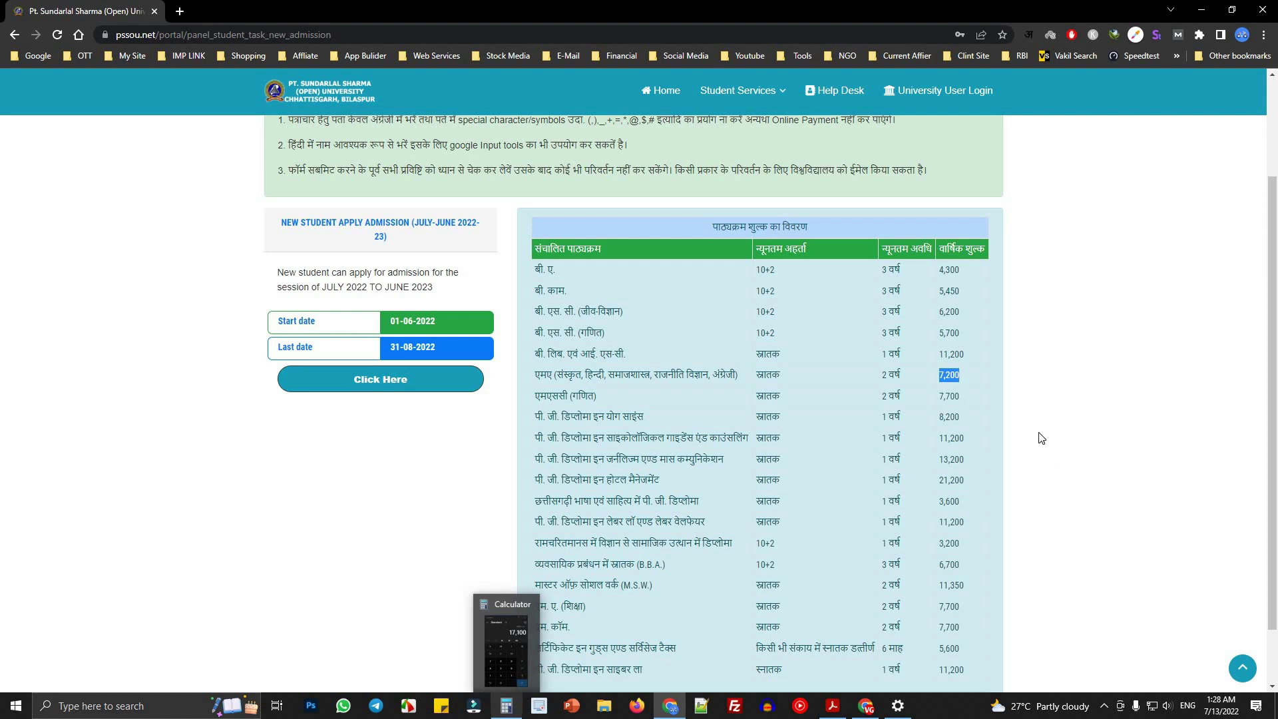
{"action": "left_click", "coordinate": [536, 380]}
- Mark the MSc (Maths) row's 7,700 fee and compute 7700 × 2 = 15,400
{"action": "left_click_drag", "start_coordinate": [536, 396], "coordinate": [668, 395]}
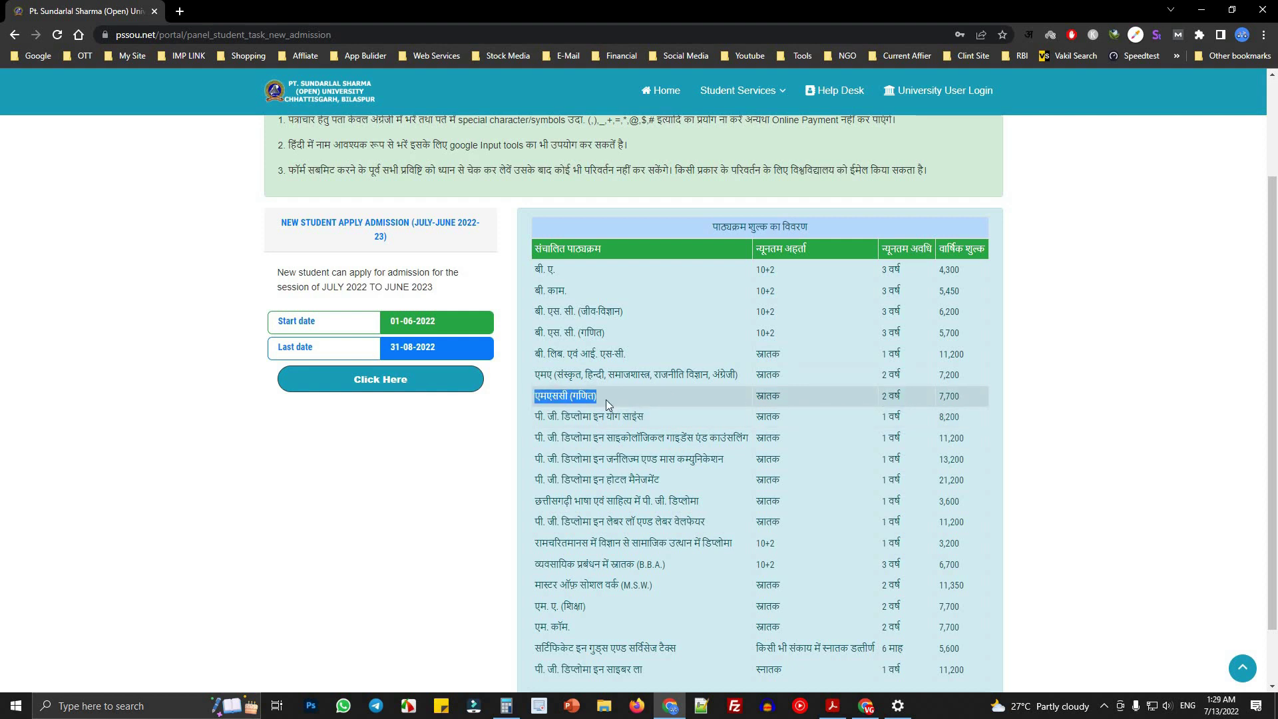
{"action": "double_click", "coordinate": [766, 398]}
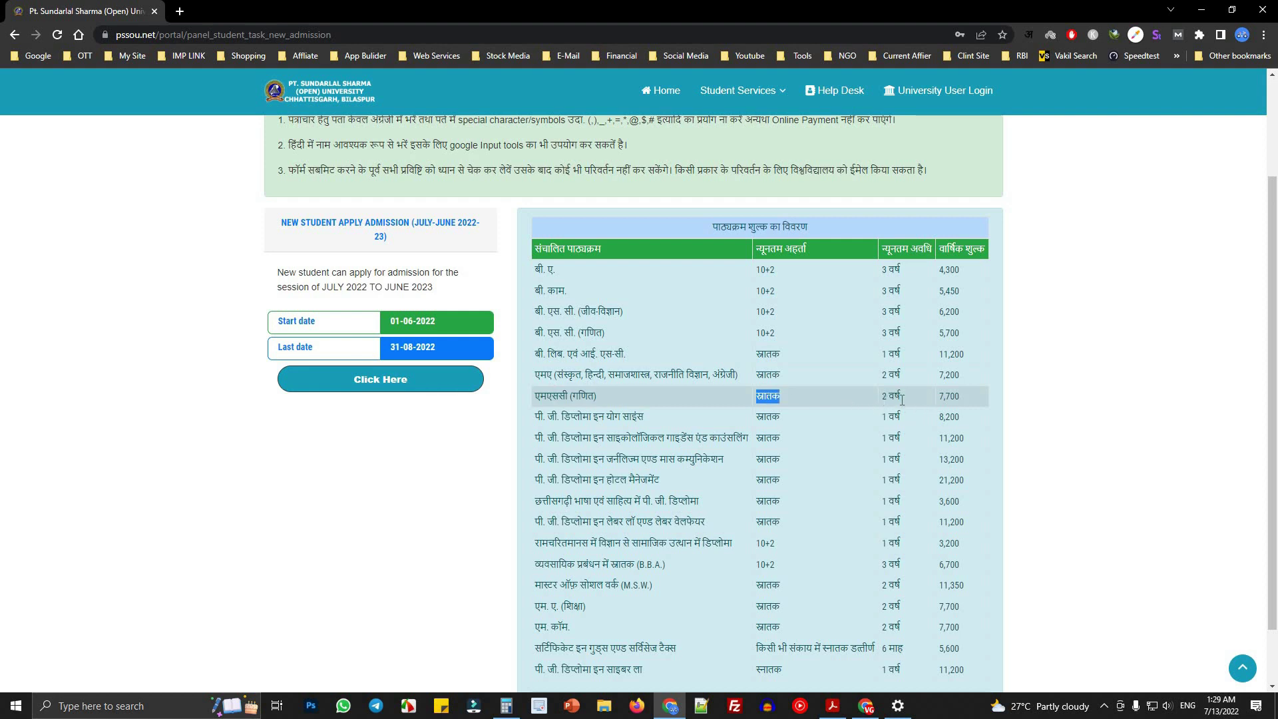
{"action": "left_click_drag", "start_coordinate": [882, 397], "coordinate": [945, 398]}
{"action": "double_click", "coordinate": [949, 397]}
{"action": "left_click", "coordinate": [505, 706]}
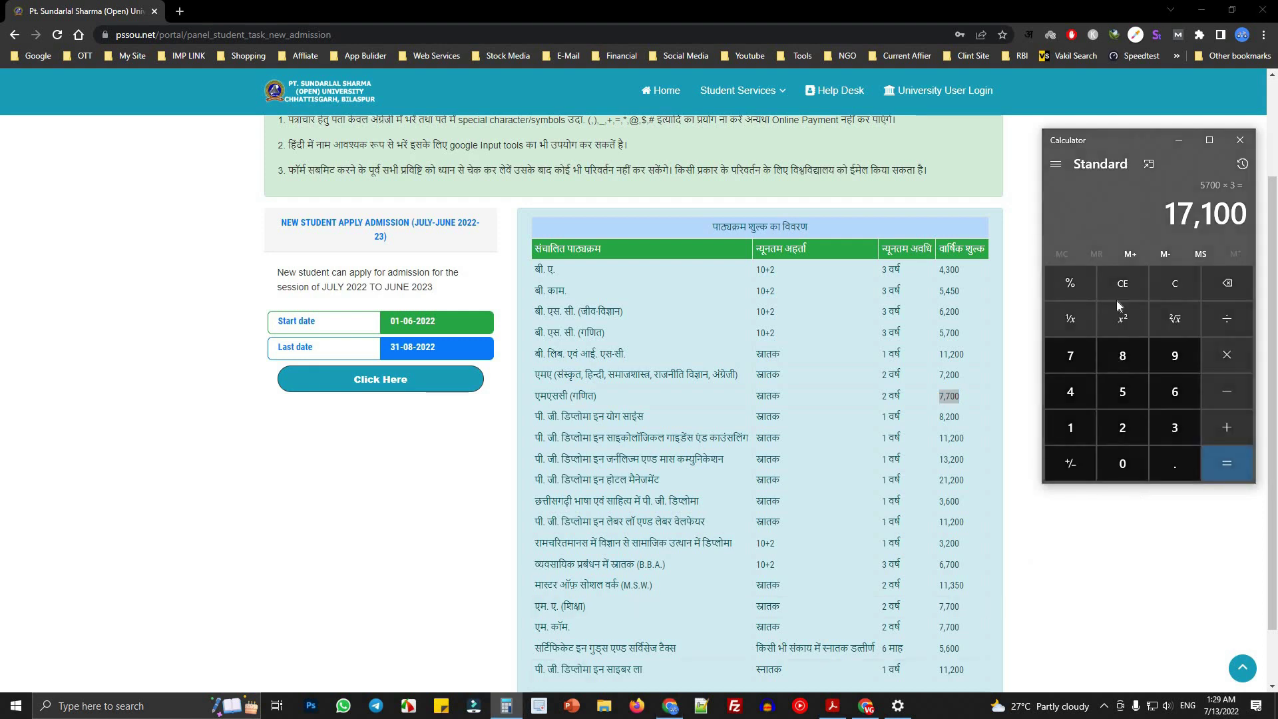
{"action": "left_click", "coordinate": [1178, 293]}
{"action": "left_click", "coordinate": [1065, 358]}
{"action": "left_click", "coordinate": [1065, 358]}
{"action": "left_click", "coordinate": [1110, 457]}
{"action": "left_click", "coordinate": [1111, 458]}
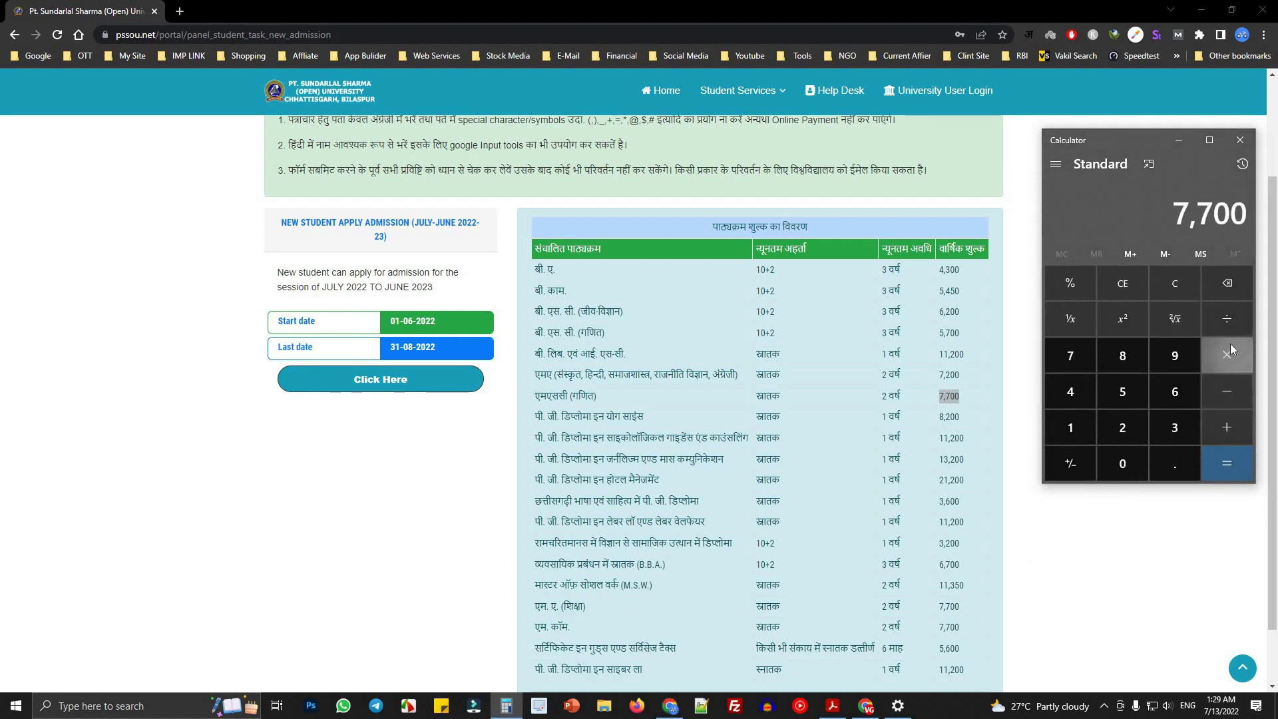
{"action": "left_click", "coordinate": [1122, 429]}
{"action": "left_click", "coordinate": [1227, 460]}
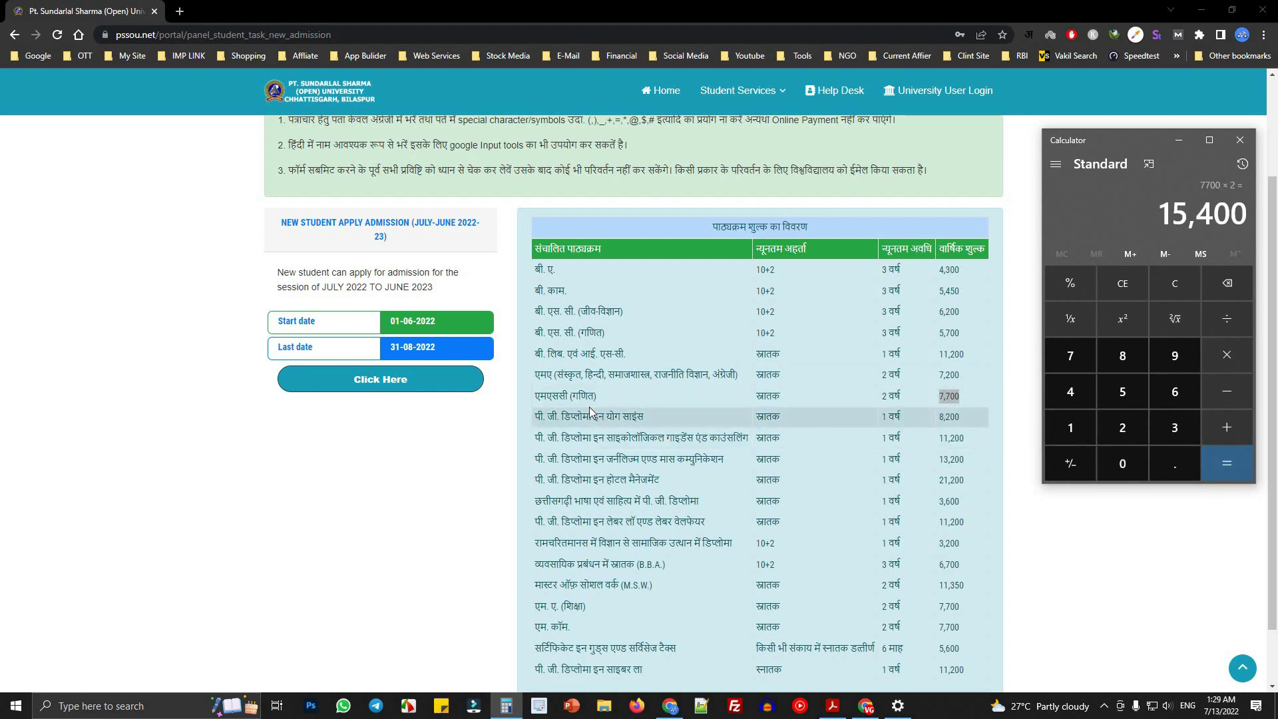
{"action": "left_click_drag", "start_coordinate": [537, 418], "coordinate": [671, 420]}
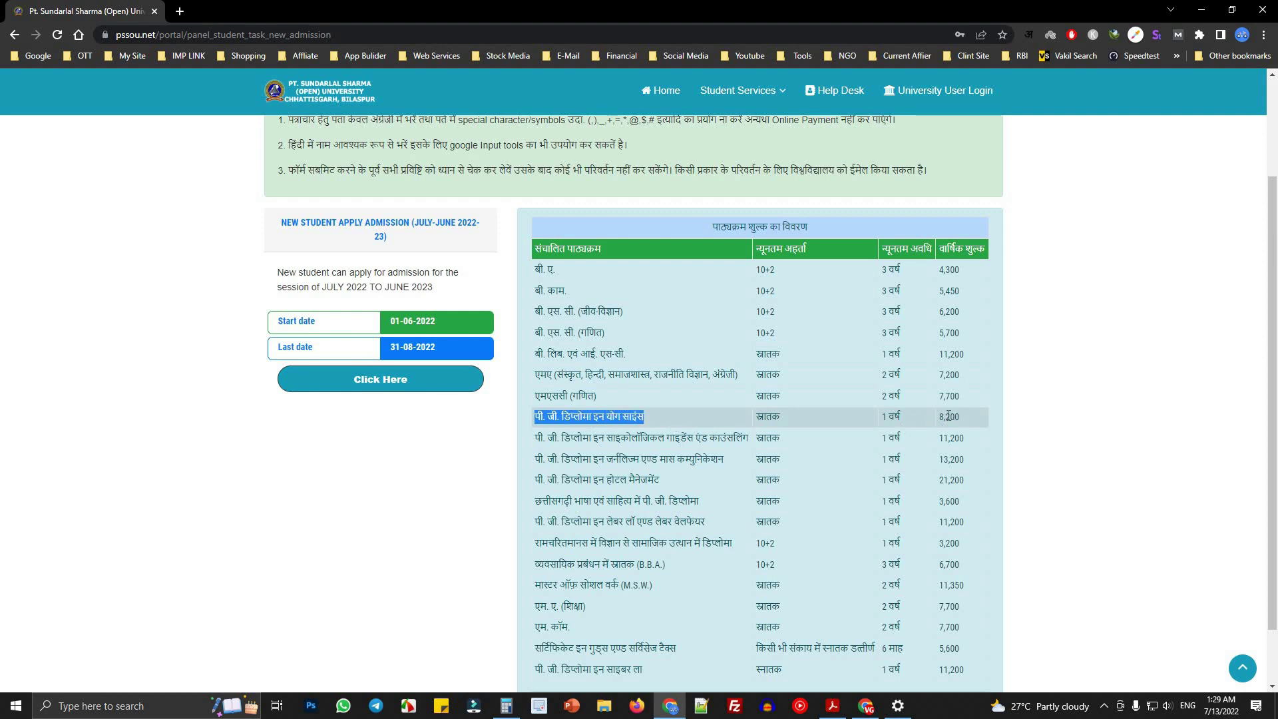
{"action": "left_click_drag", "start_coordinate": [987, 421], "coordinate": [938, 418]}
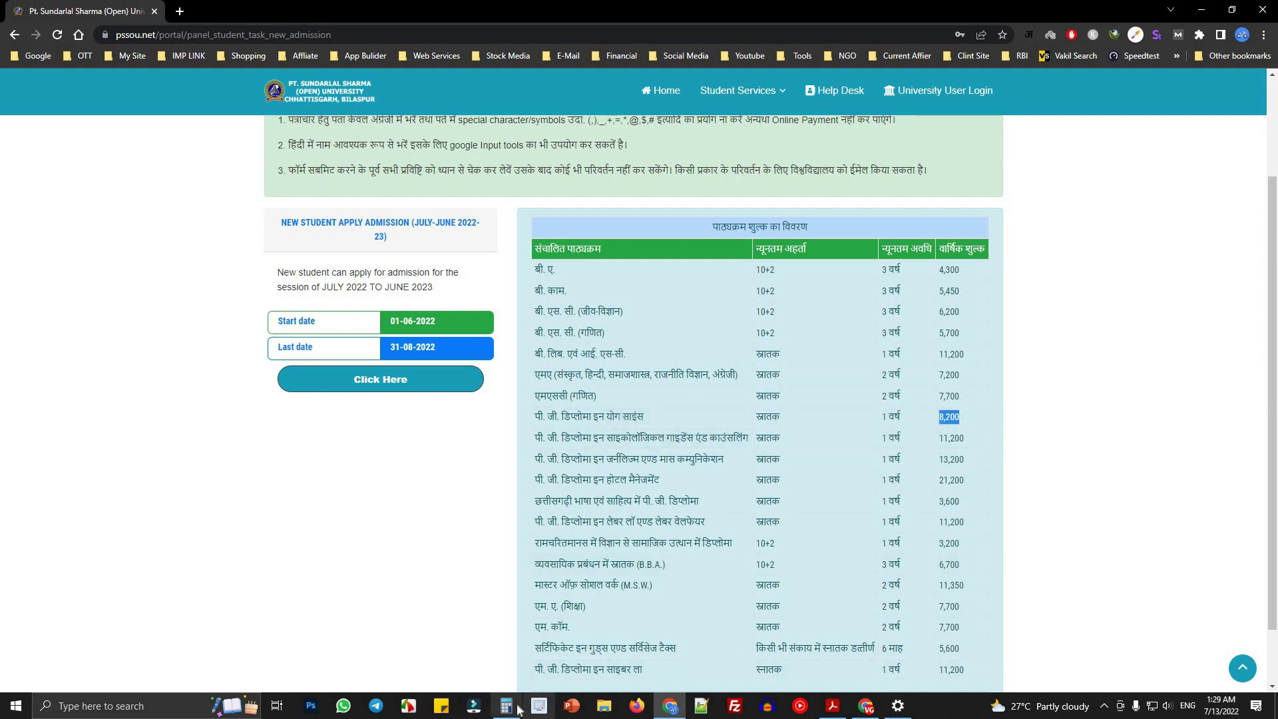
{"action": "left_click", "coordinate": [506, 705]}
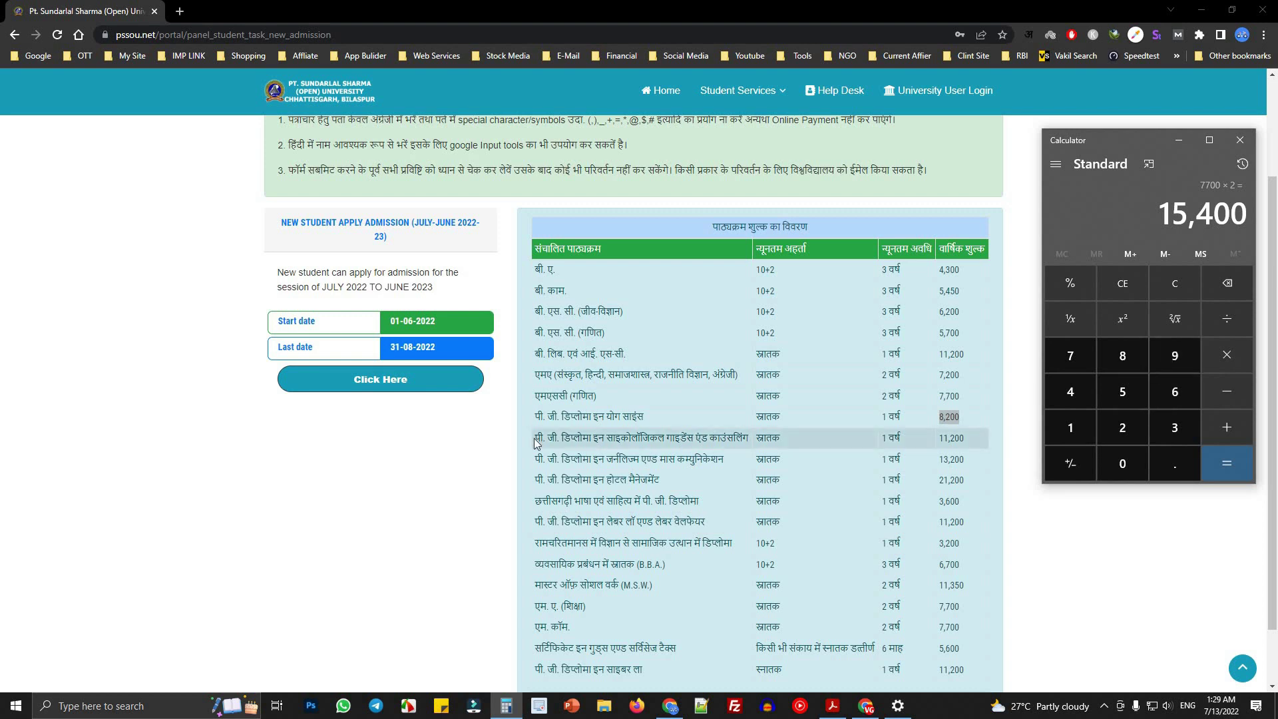
{"action": "left_click_drag", "start_coordinate": [536, 441], "coordinate": [797, 439]}
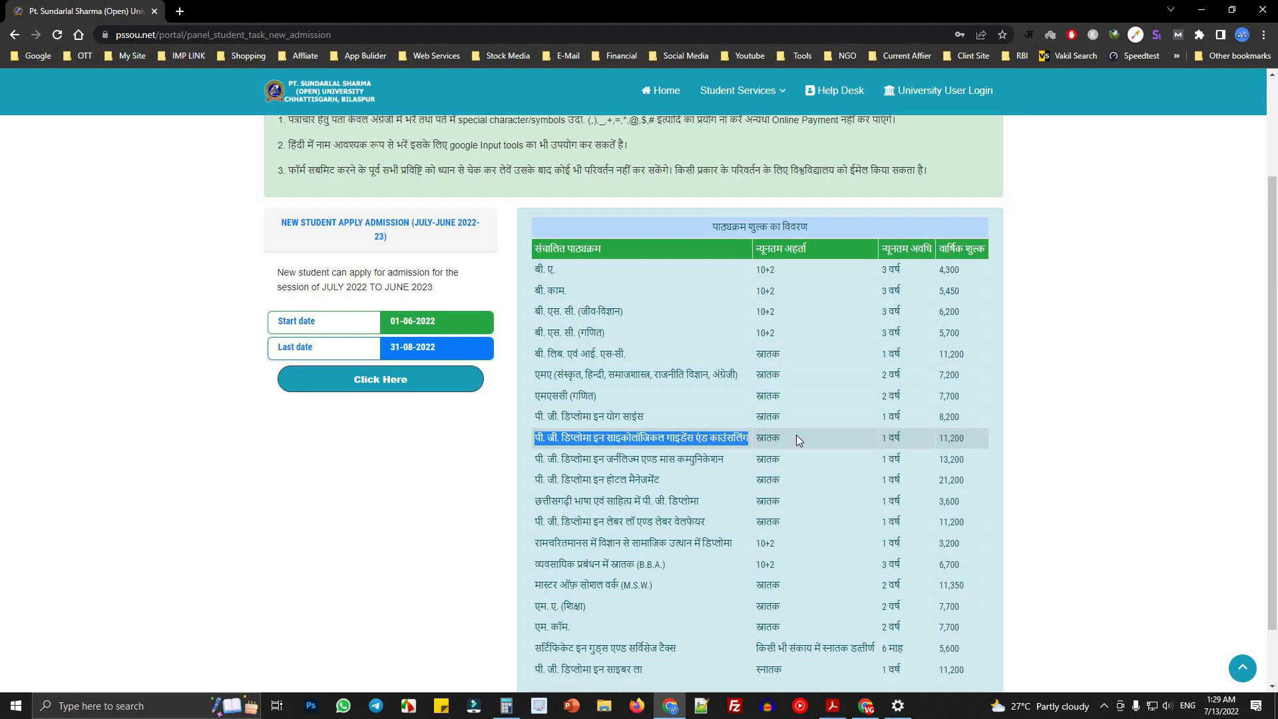
{"action": "left_click_drag", "start_coordinate": [941, 437], "coordinate": [981, 438]}
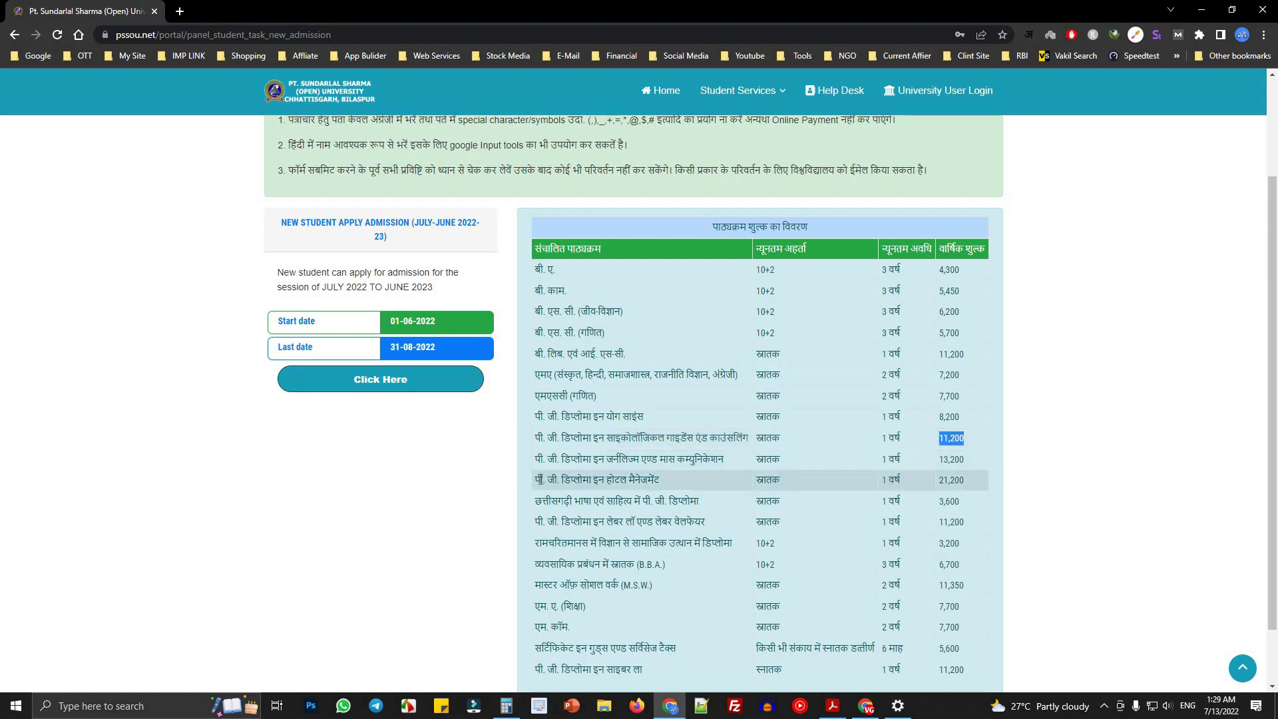
{"action": "left_click_drag", "start_coordinate": [641, 439], "coordinate": [666, 440]}
{"action": "left_click", "coordinate": [665, 439]}
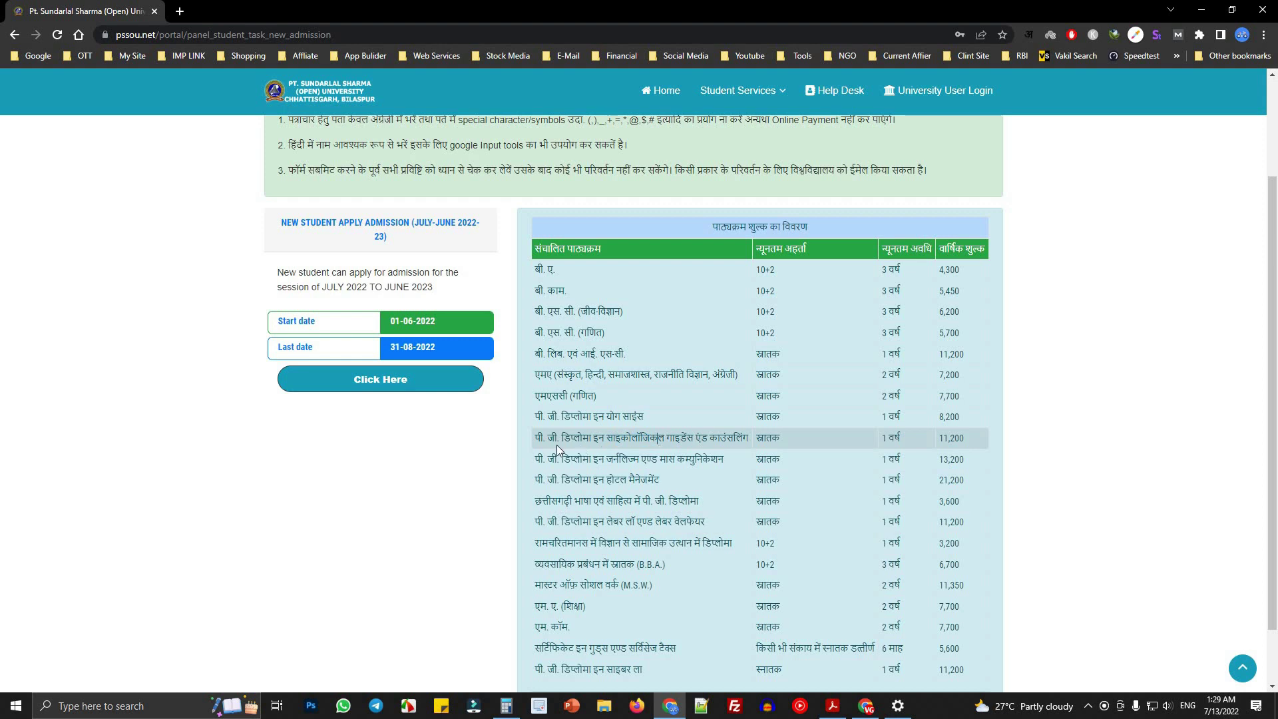
{"action": "left_click_drag", "start_coordinate": [542, 439], "coordinate": [751, 441]}
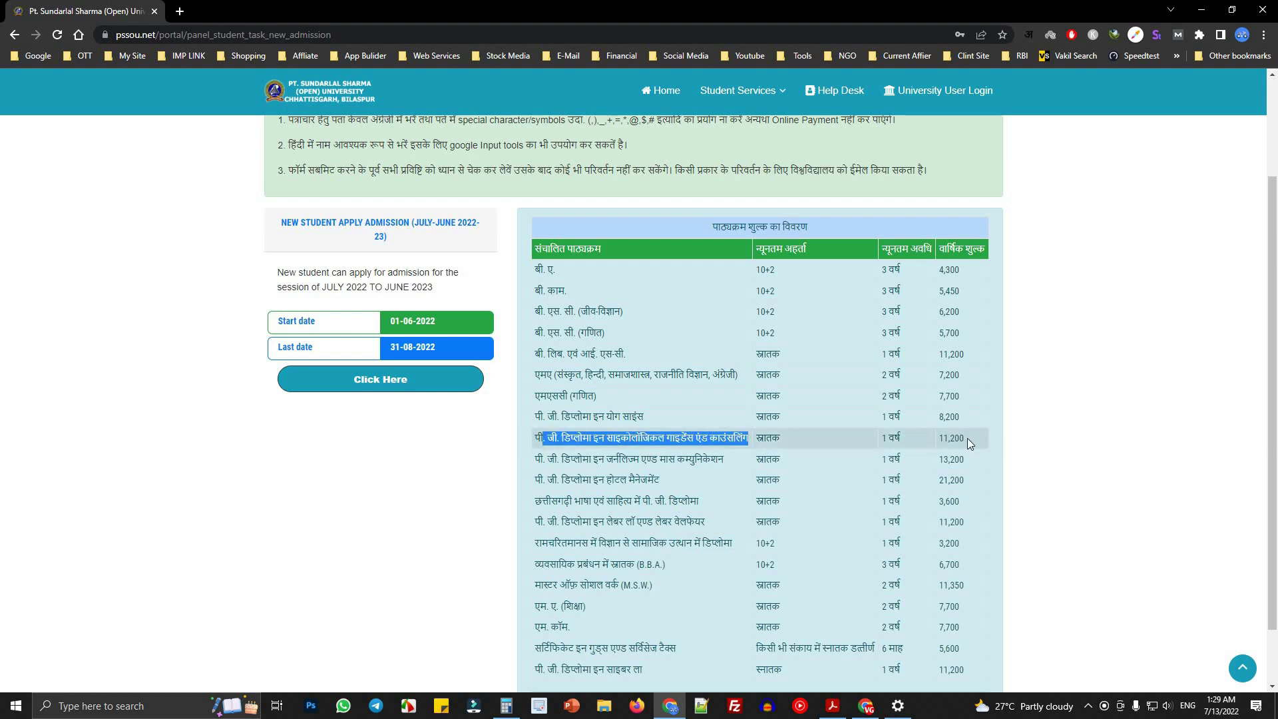
{"action": "left_click_drag", "start_coordinate": [968, 438], "coordinate": [562, 441]}
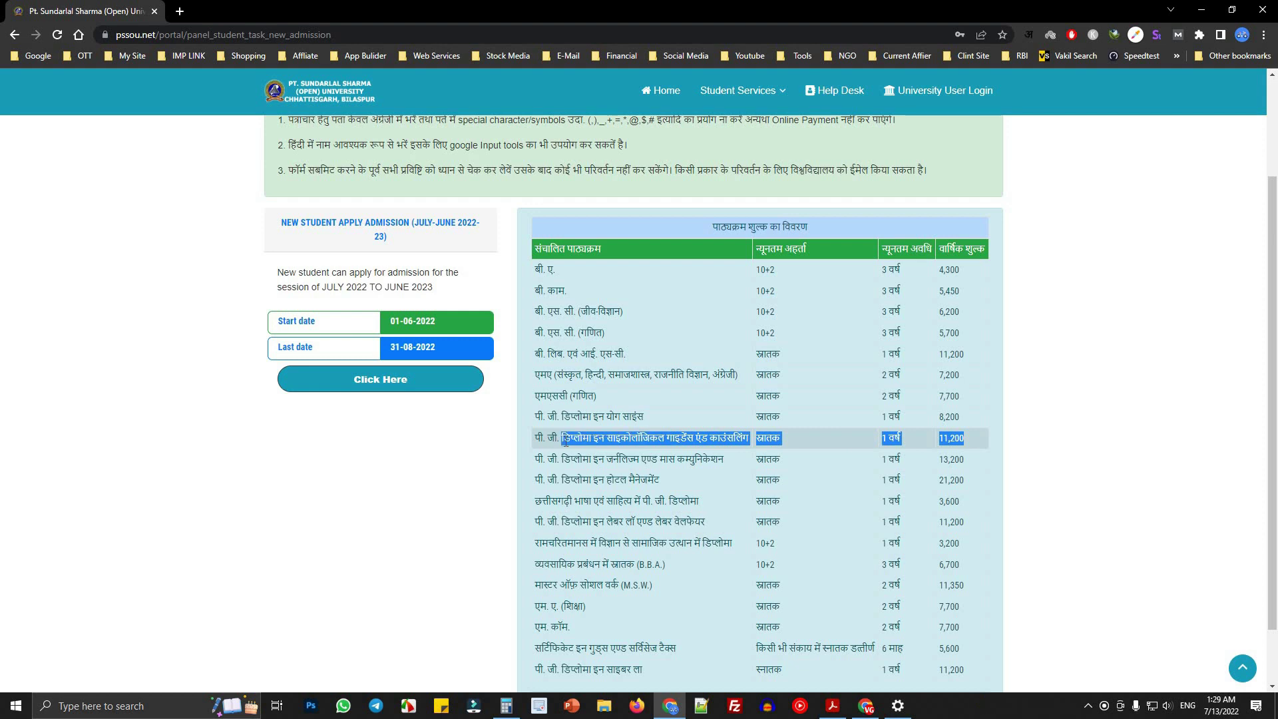
{"action": "left_click", "coordinate": [933, 441]}
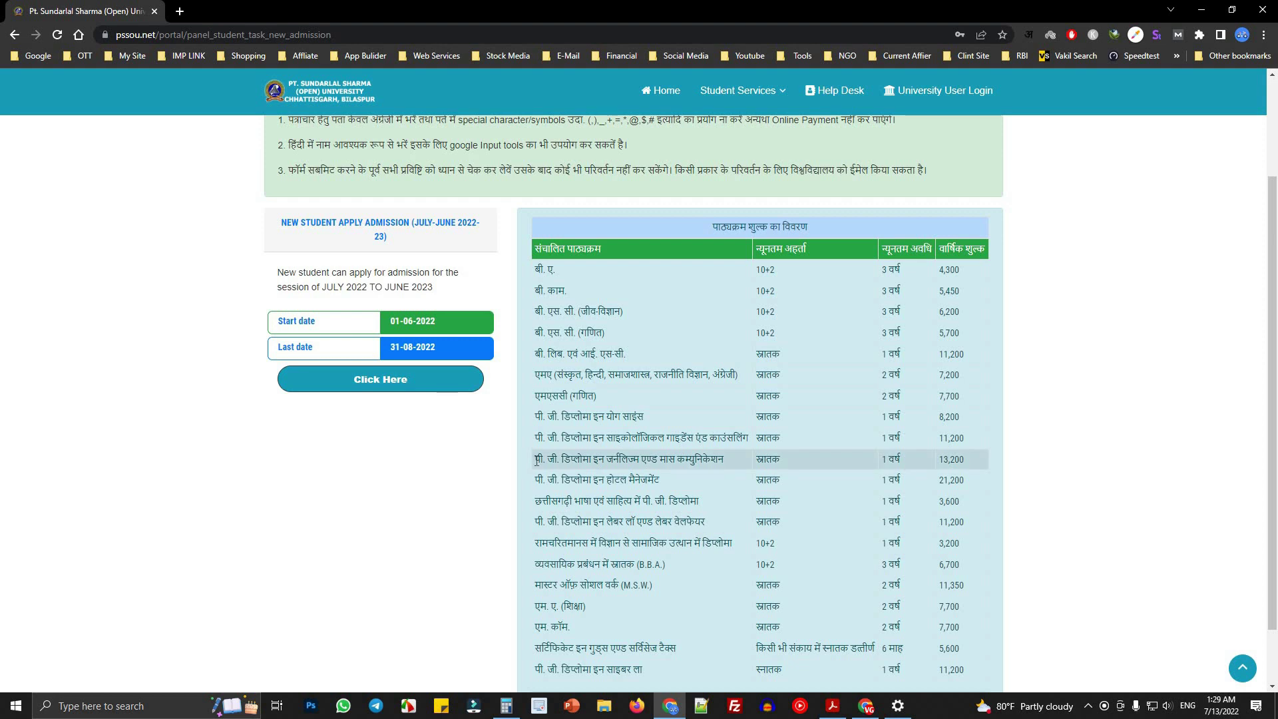
{"action": "left_click_drag", "start_coordinate": [537, 459], "coordinate": [782, 465]}
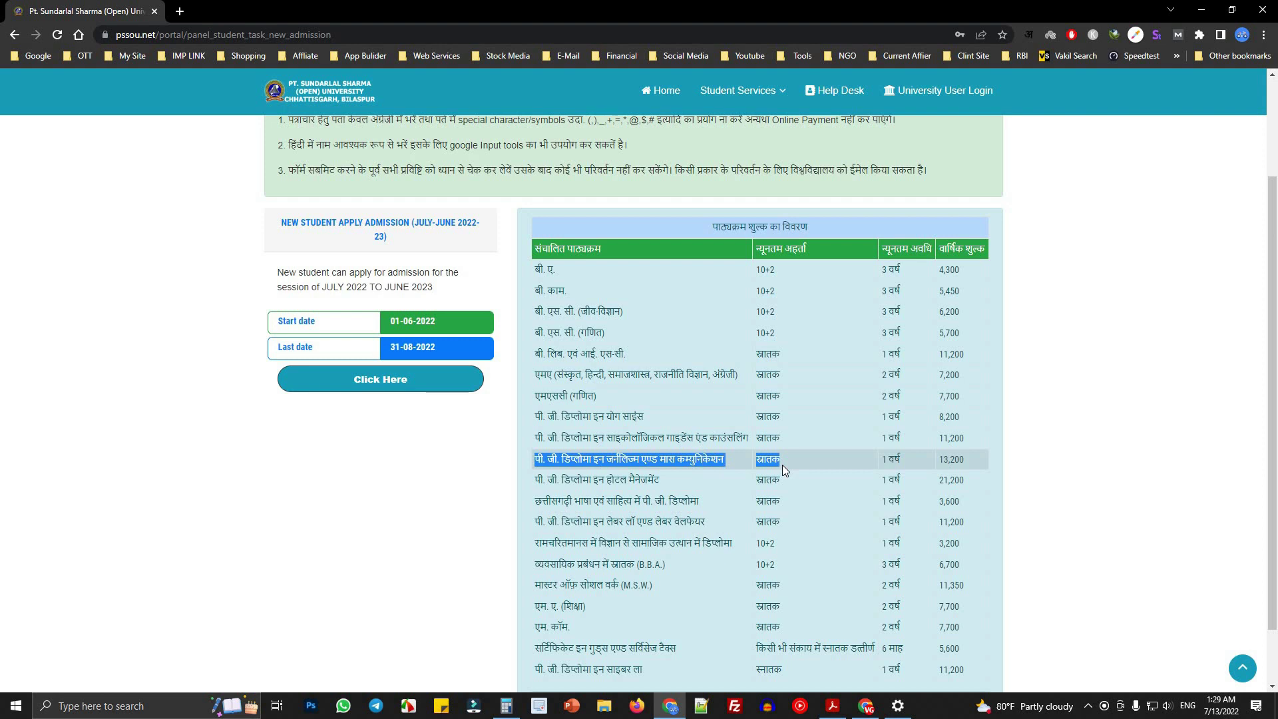
{"action": "left_click", "coordinate": [742, 462]}
{"action": "left_click", "coordinate": [883, 462]}
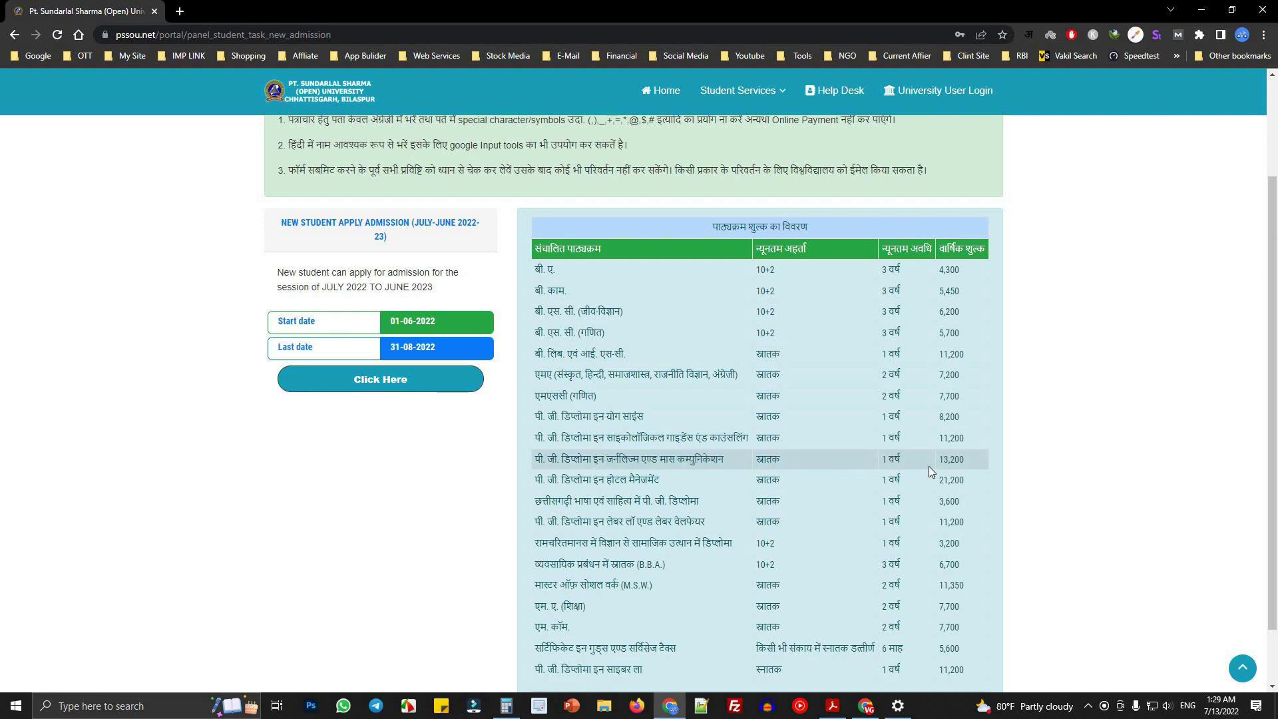
{"action": "left_click", "coordinate": [930, 468], "text": "shift"}
{"action": "left_click", "coordinate": [961, 460]}
{"action": "left_click", "coordinate": [941, 461], "text": "shift"}
{"action": "left_click", "coordinate": [566, 467]}
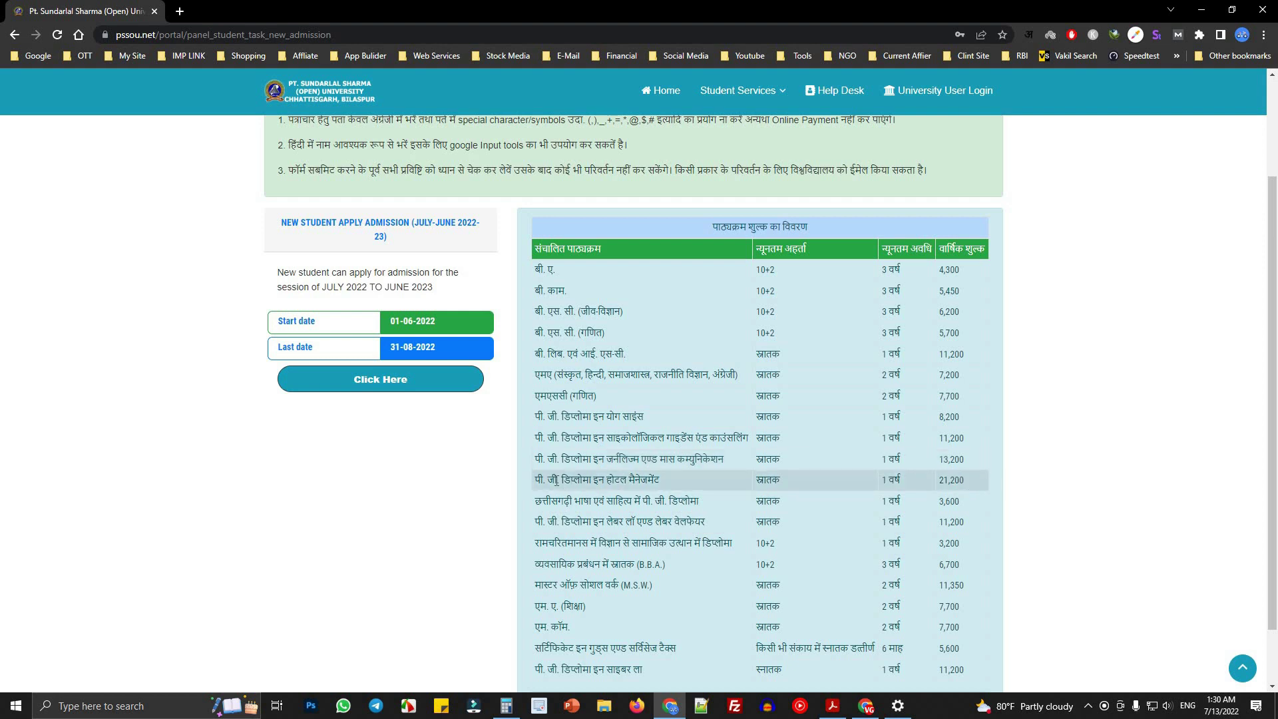
{"action": "left_click_drag", "start_coordinate": [536, 485], "coordinate": [652, 486]}
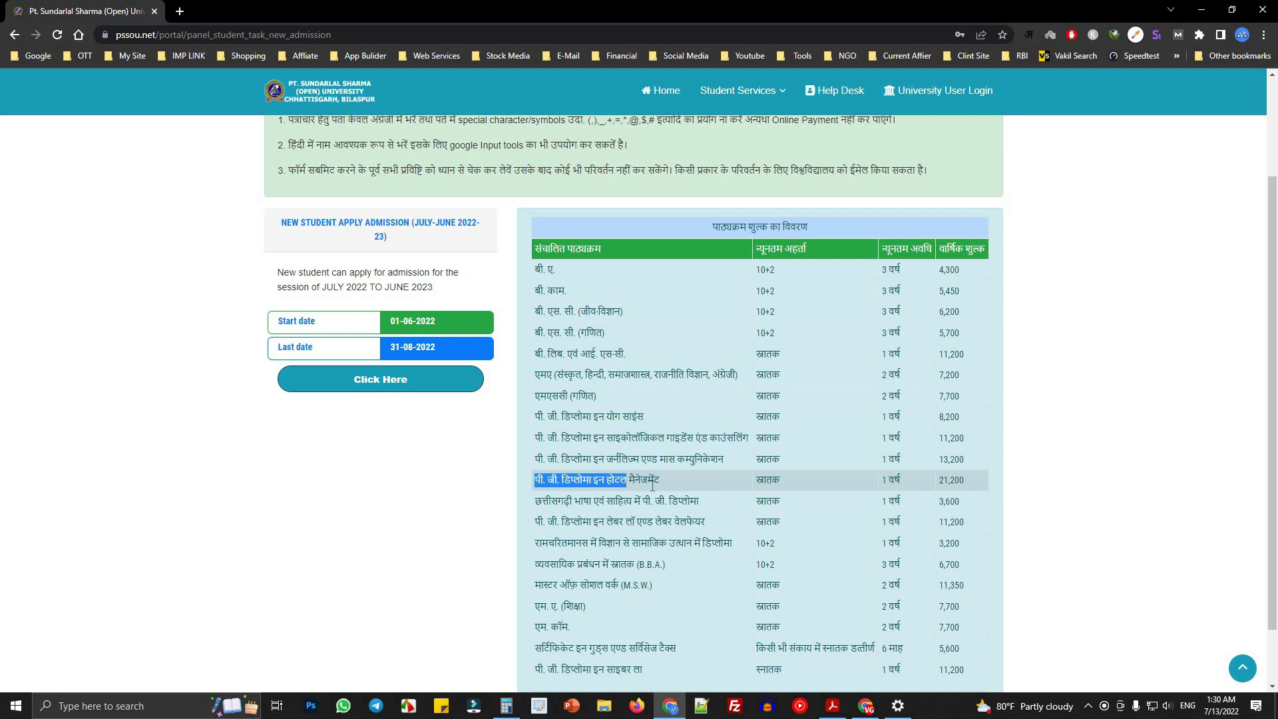
{"action": "left_click_drag", "start_coordinate": [793, 481], "coordinate": [756, 480]}
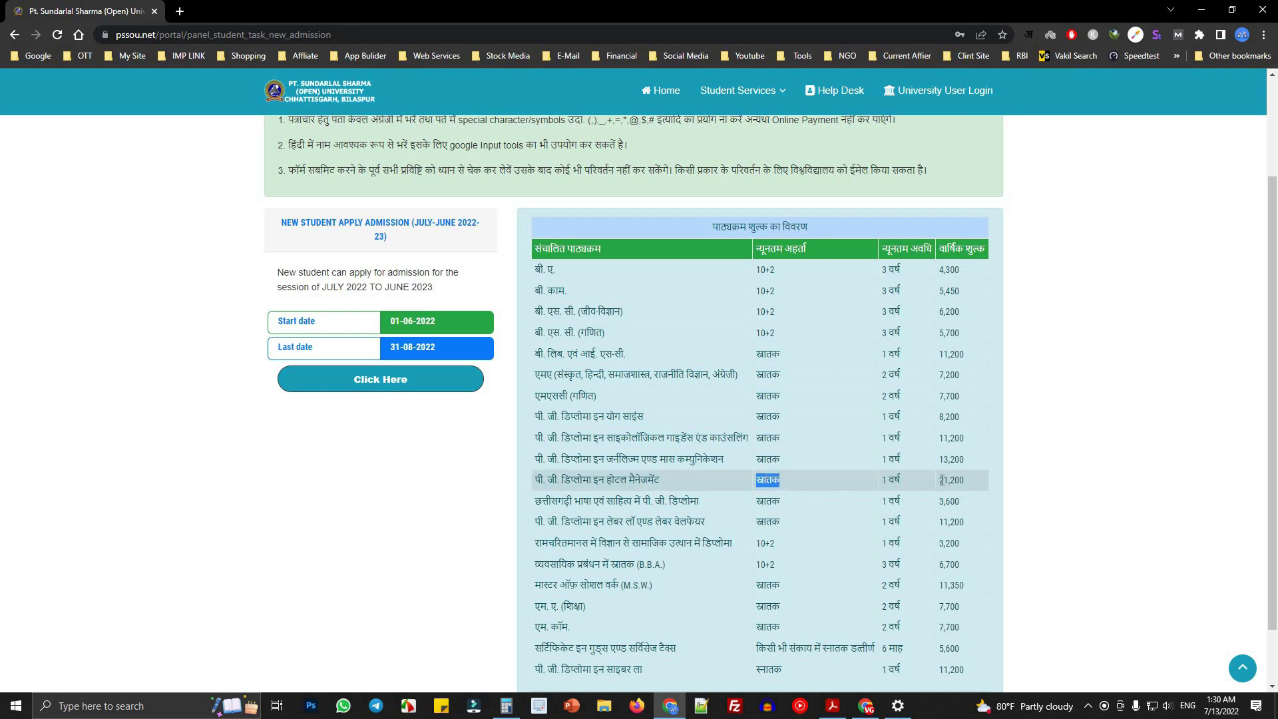
{"action": "left_click_drag", "start_coordinate": [940, 480], "coordinate": [988, 478]}
{"action": "left_click_drag", "start_coordinate": [534, 508], "coordinate": [705, 504]}
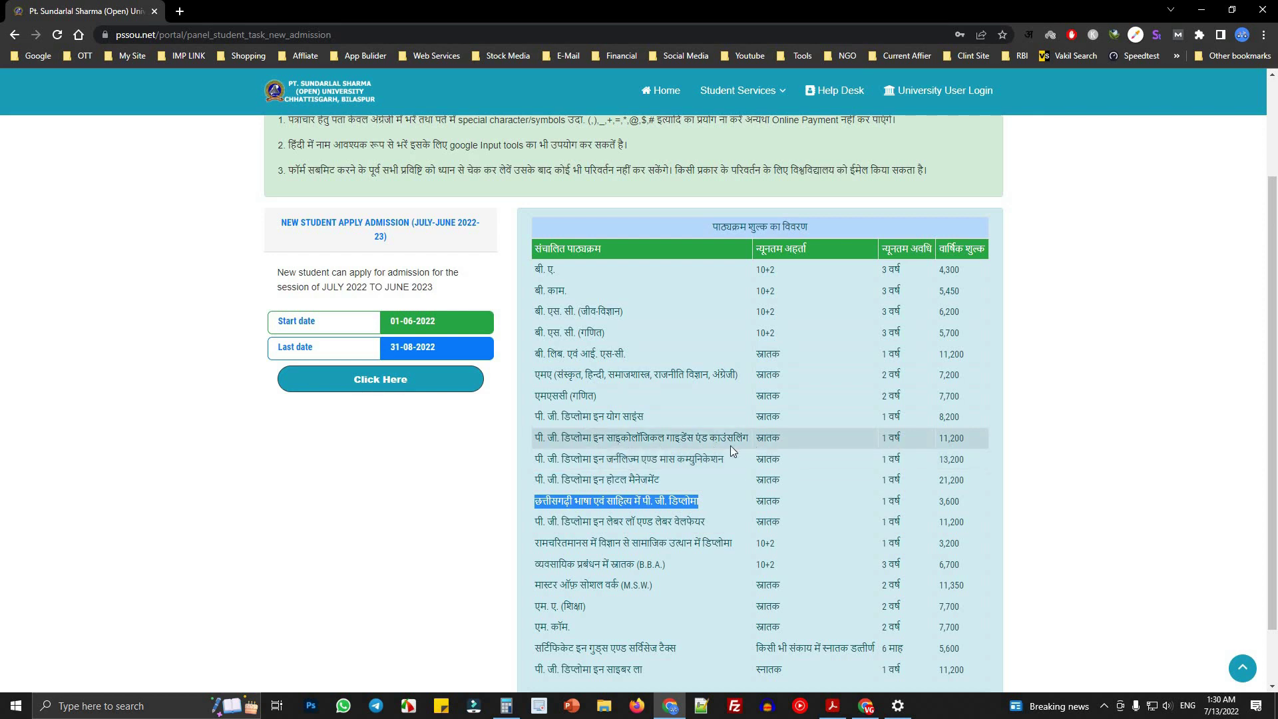
{"action": "left_click", "coordinate": [940, 503]}
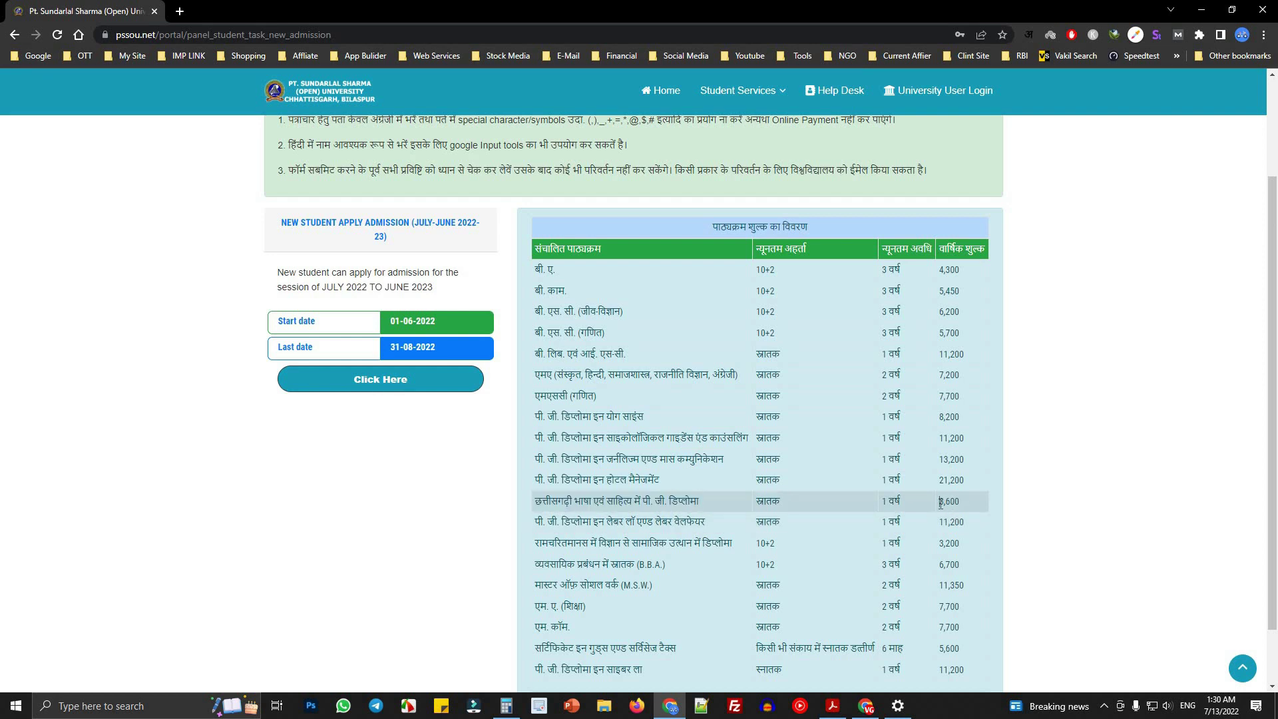
{"action": "mouse_move", "coordinate": [961, 502]}
{"action": "left_mouse_down"}
{"action": "mouse_move", "coordinate": [939, 503]}
{"action": "mouse_move", "coordinate": [945, 532]}
{"action": "mouse_move", "coordinate": [939, 503]}
{"action": "left_mouse_up"}
{"action": "left_click_drag", "start_coordinate": [565, 501], "coordinate": [965, 501]}
{"action": "left_click", "coordinate": [968, 501]}
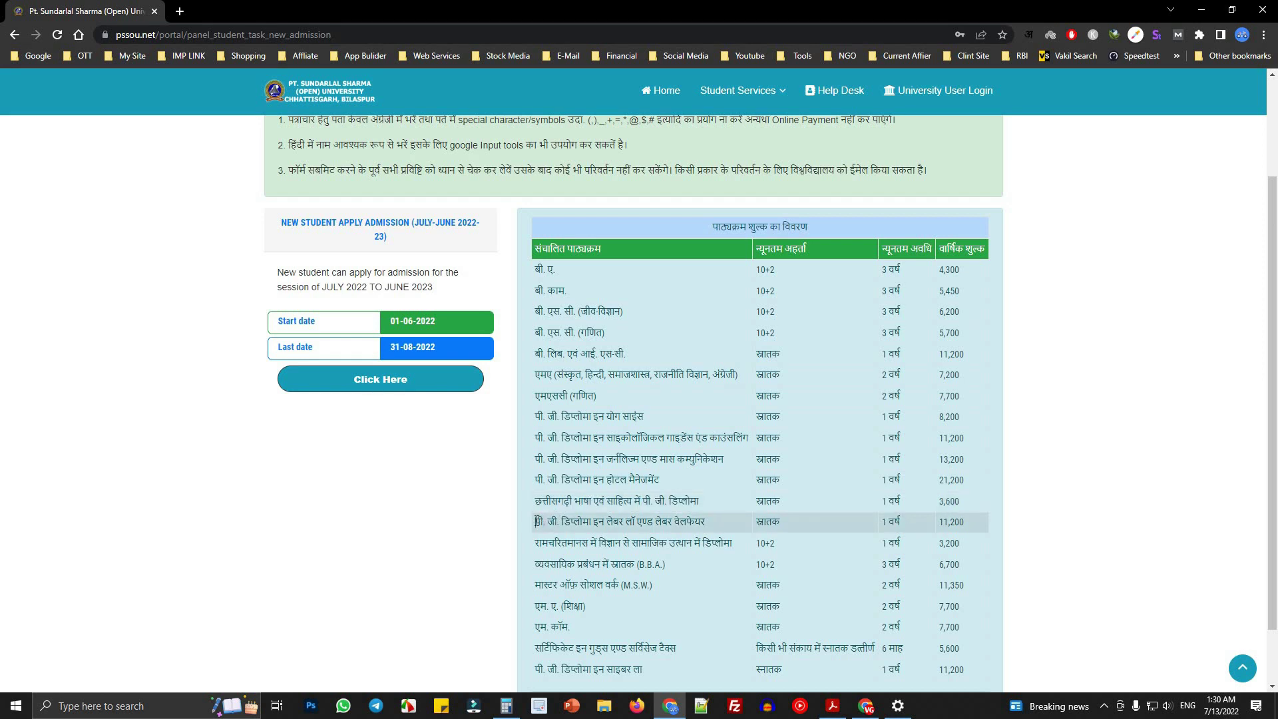
{"action": "left_click_drag", "start_coordinate": [537, 521], "coordinate": [749, 525]}
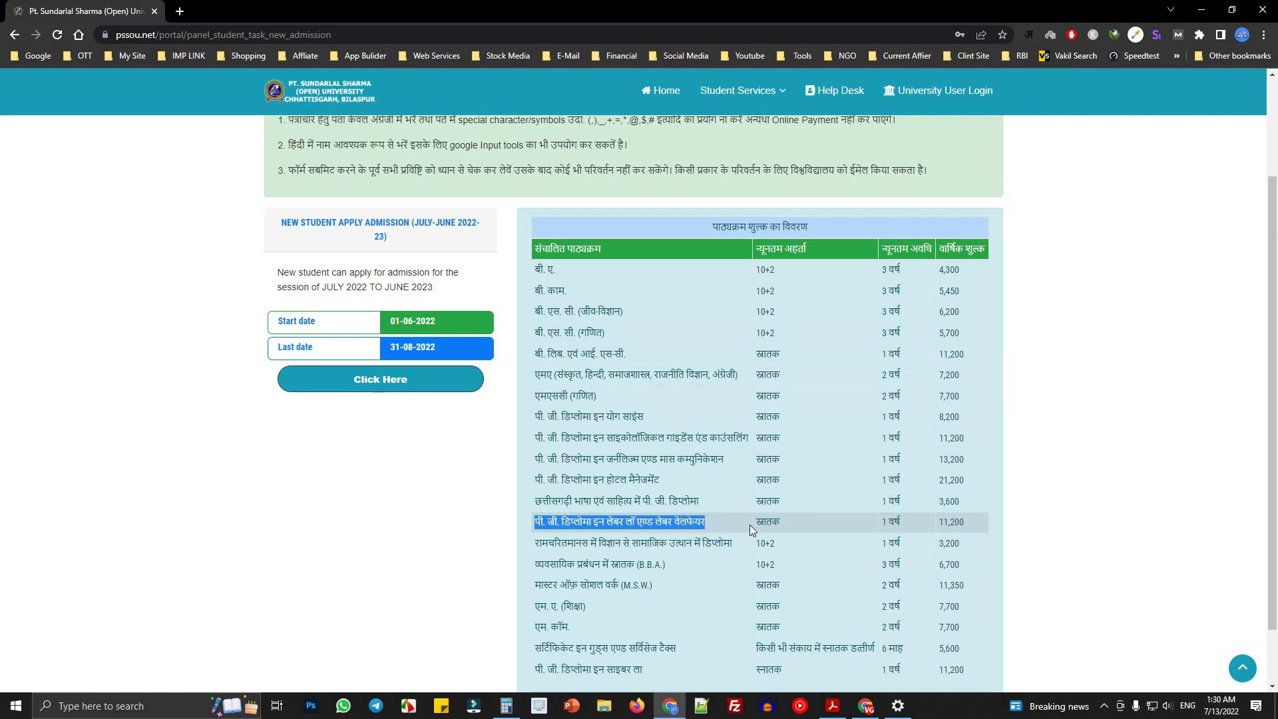
{"action": "double_click", "coordinate": [768, 522]}
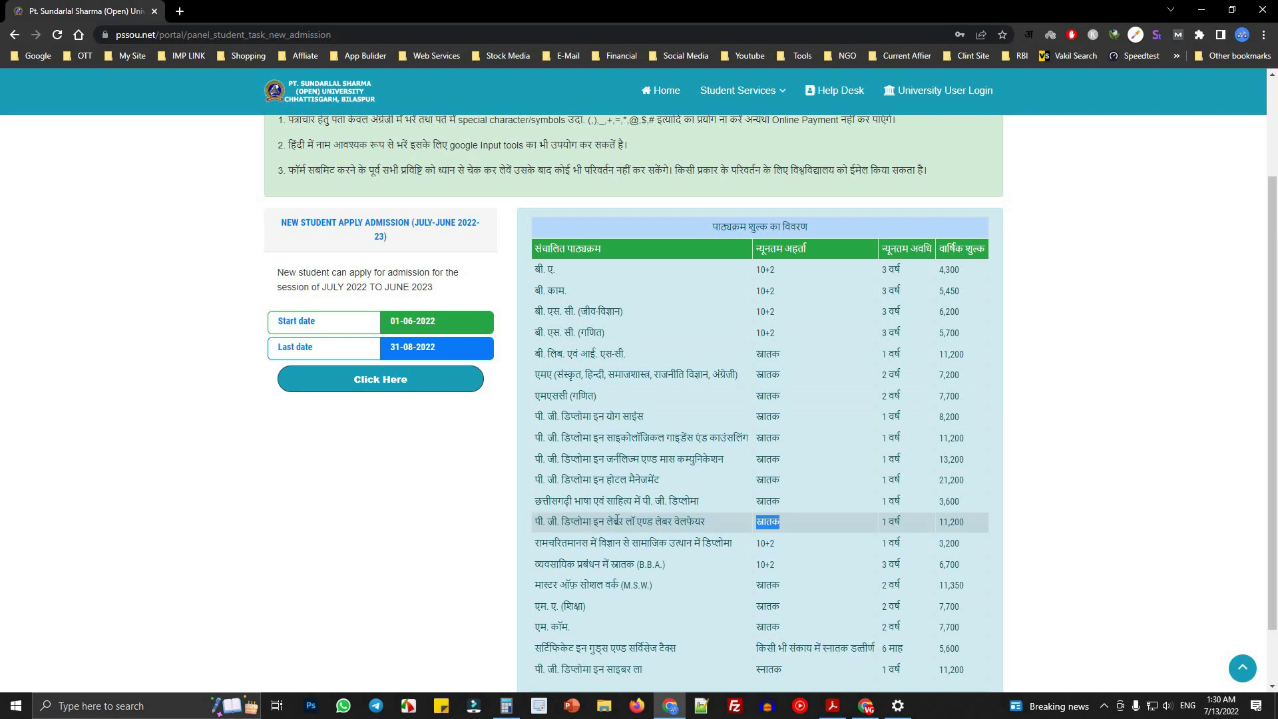
{"action": "left_click_drag", "start_coordinate": [529, 526], "coordinate": [743, 526]}
{"action": "left_click", "coordinate": [590, 518]}
{"action": "left_click_drag", "start_coordinate": [888, 526], "coordinate": [929, 529]}
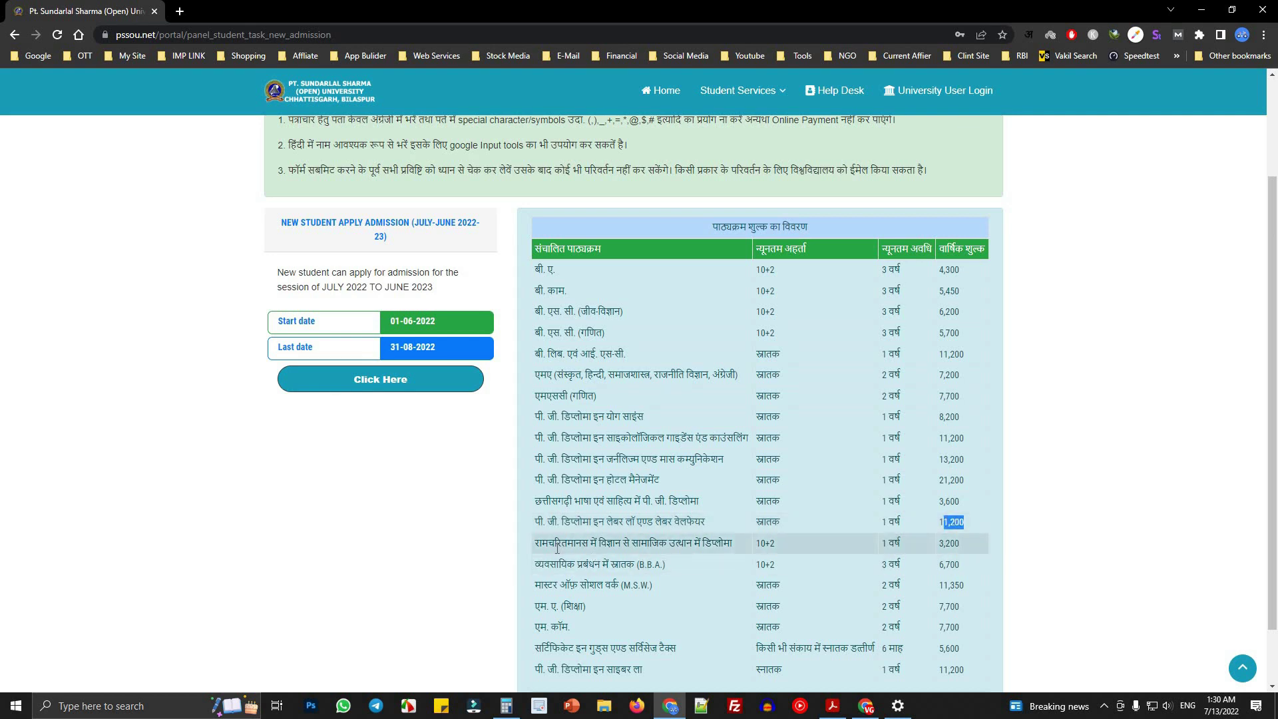
{"action": "left_click_drag", "start_coordinate": [555, 543], "coordinate": [749, 548]}
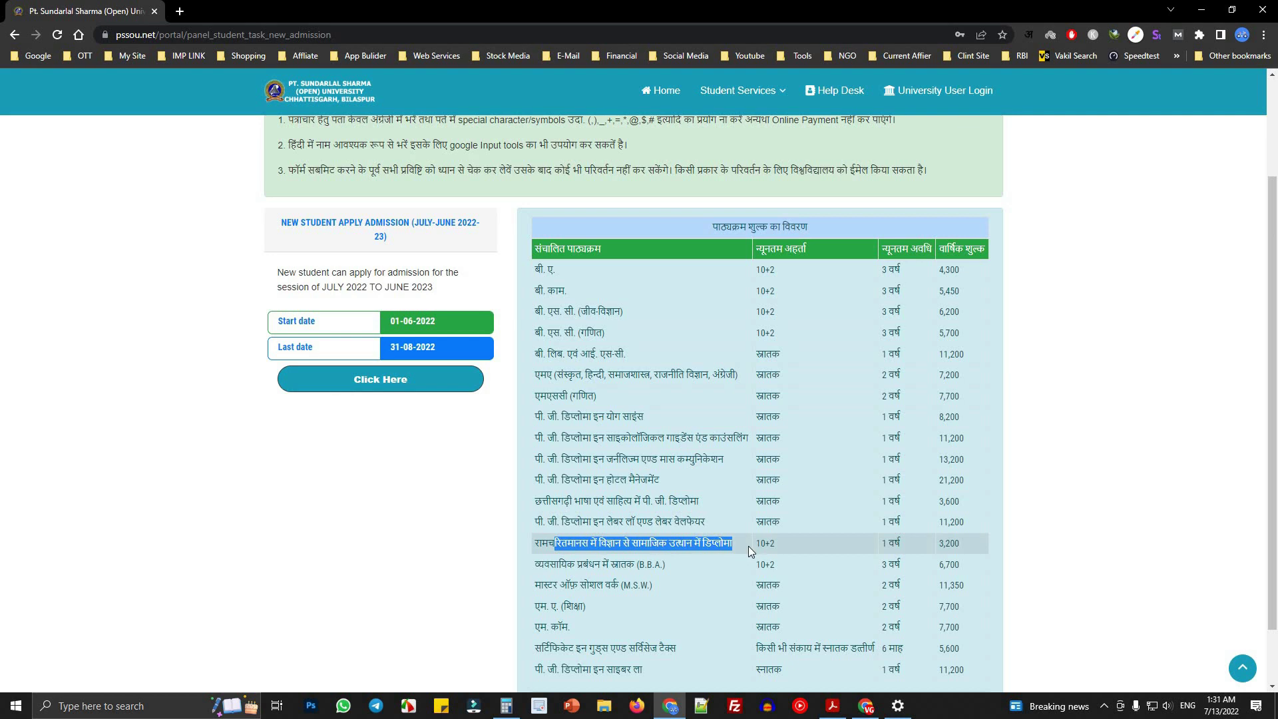
{"action": "left_click_drag", "start_coordinate": [765, 545], "coordinate": [773, 546]}
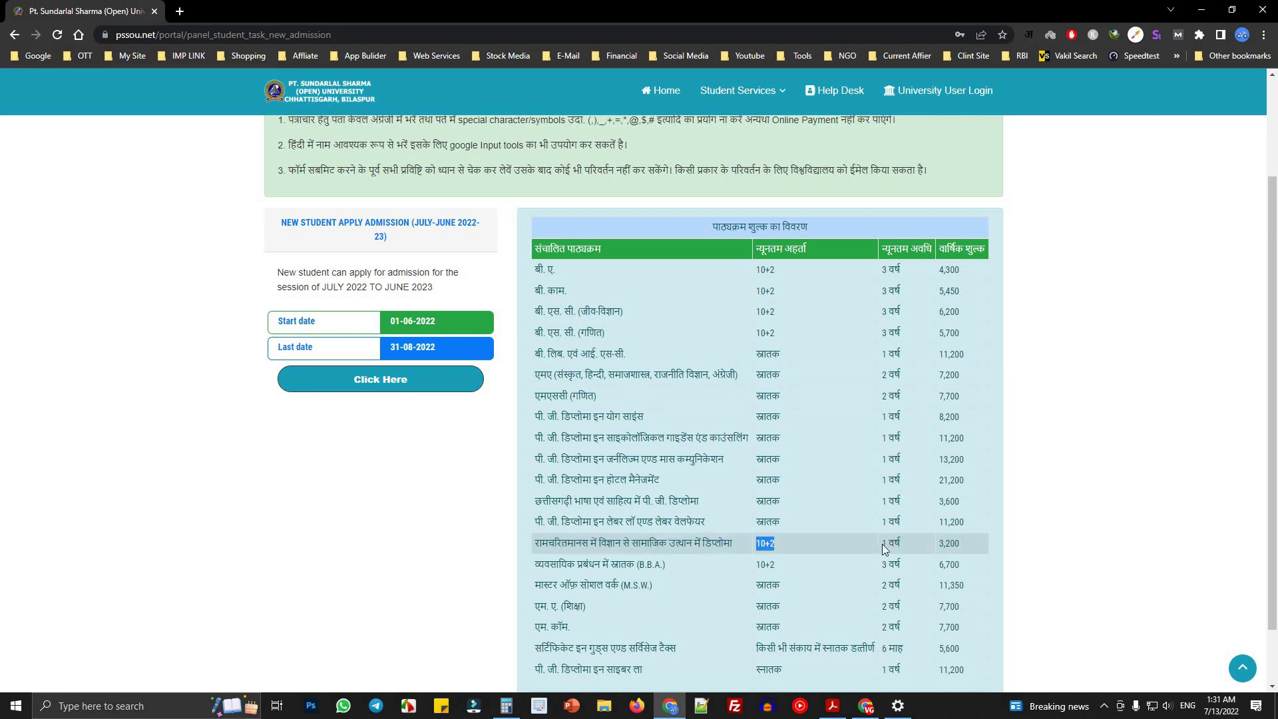
{"action": "left_click_drag", "start_coordinate": [889, 545], "coordinate": [900, 545]}
{"action": "left_click_drag", "start_coordinate": [939, 543], "coordinate": [961, 546]}
- Scroll to the B.B.A. row and highlight its name, 10+2 eligibility and 6,700 fee
{"action": "scroll", "coordinate": [569, 546], "scroll_direction": "down", "scroll_amount": 1}
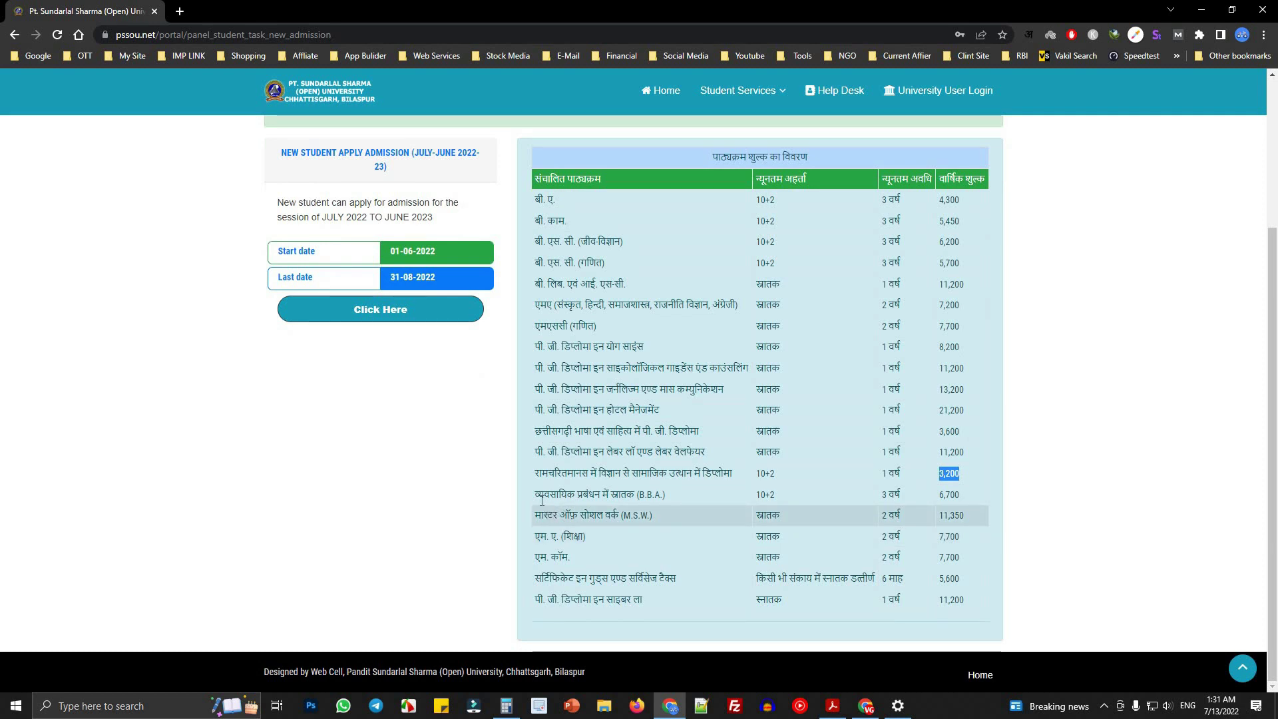
{"action": "left_click_drag", "start_coordinate": [536, 495], "coordinate": [637, 495]}
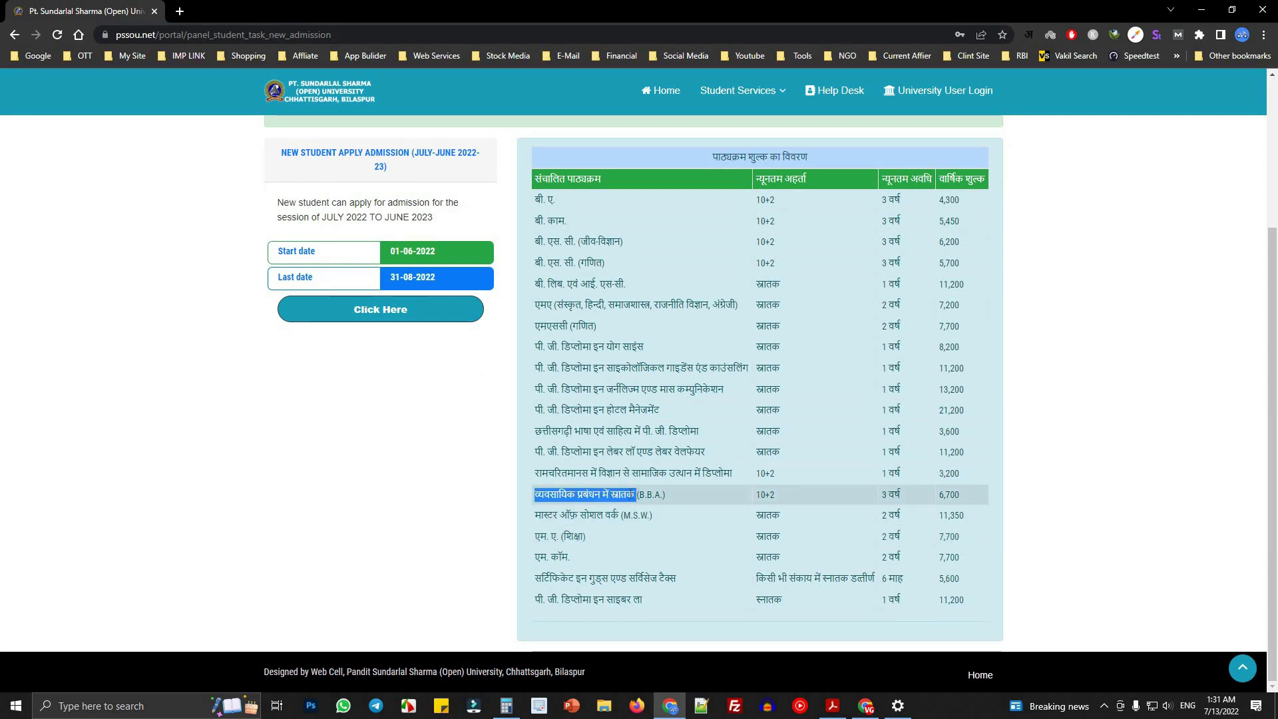
{"action": "left_click", "coordinate": [669, 492]}
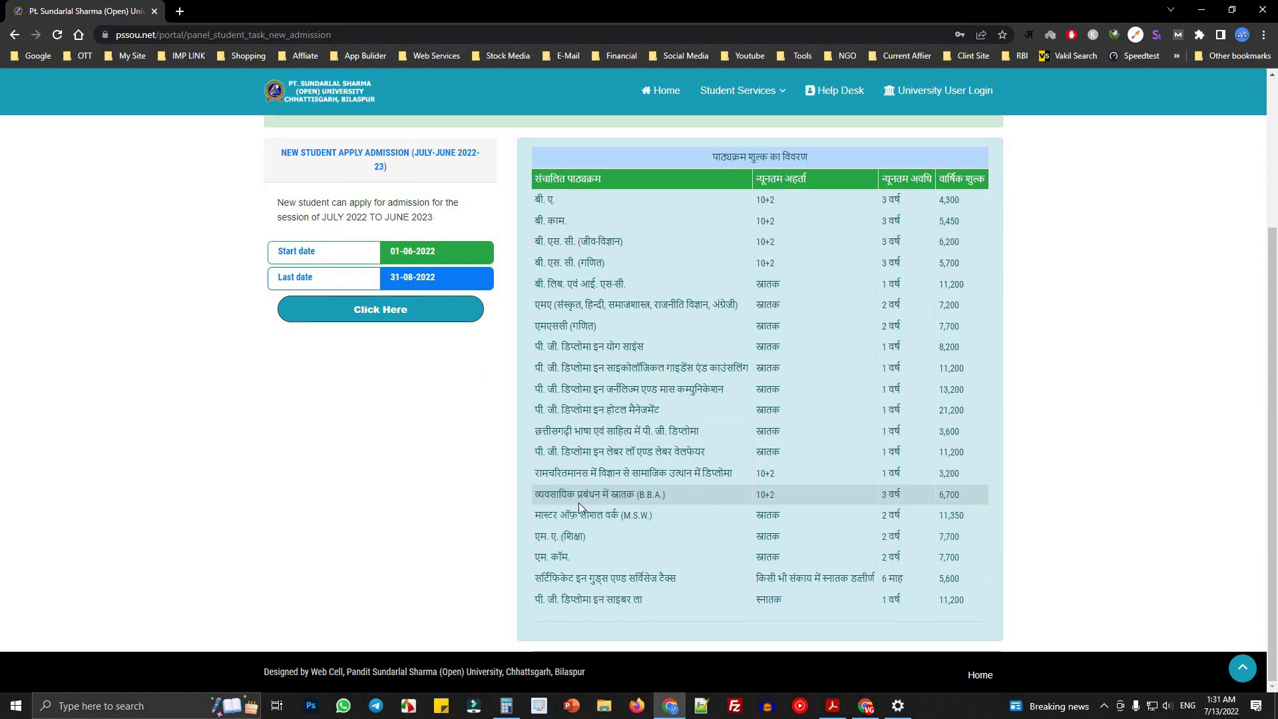
{"action": "double_click", "coordinate": [639, 494]}
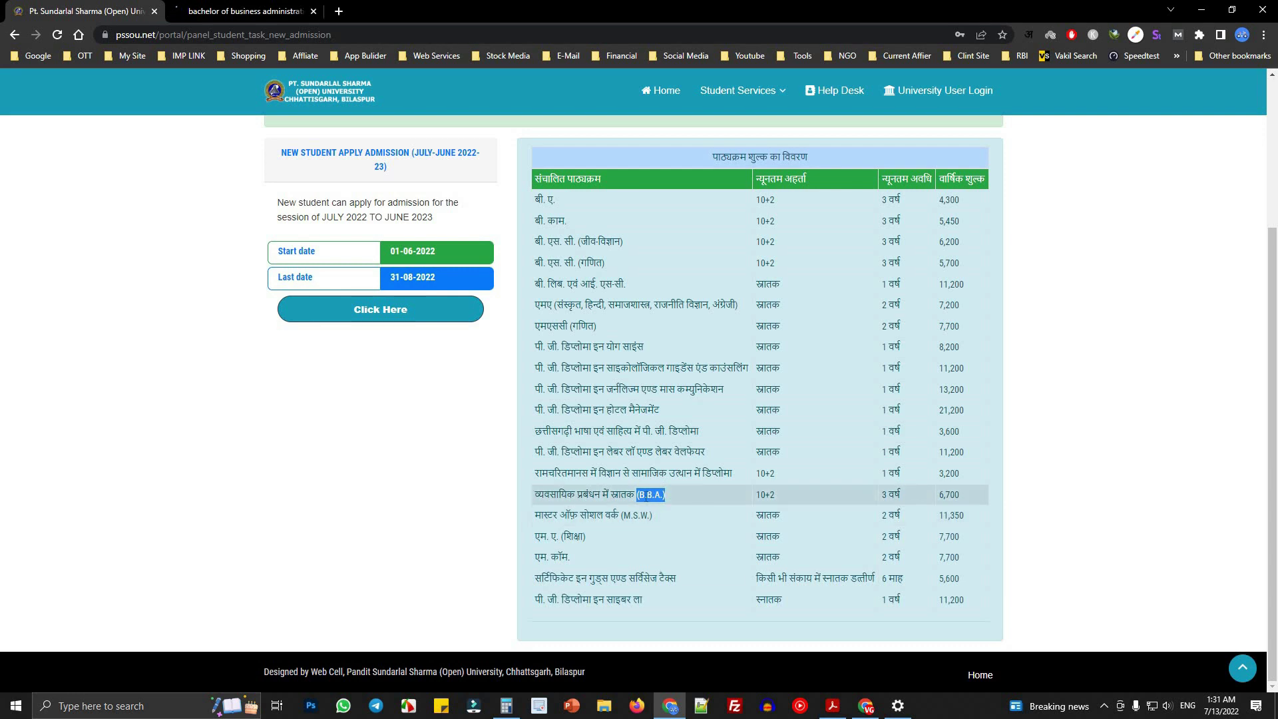
{"action": "left_click", "coordinate": [684, 503]}
{"action": "left_click_drag", "start_coordinate": [761, 500], "coordinate": [879, 504]}
{"action": "left_click_drag", "start_coordinate": [939, 500], "coordinate": [977, 500]}
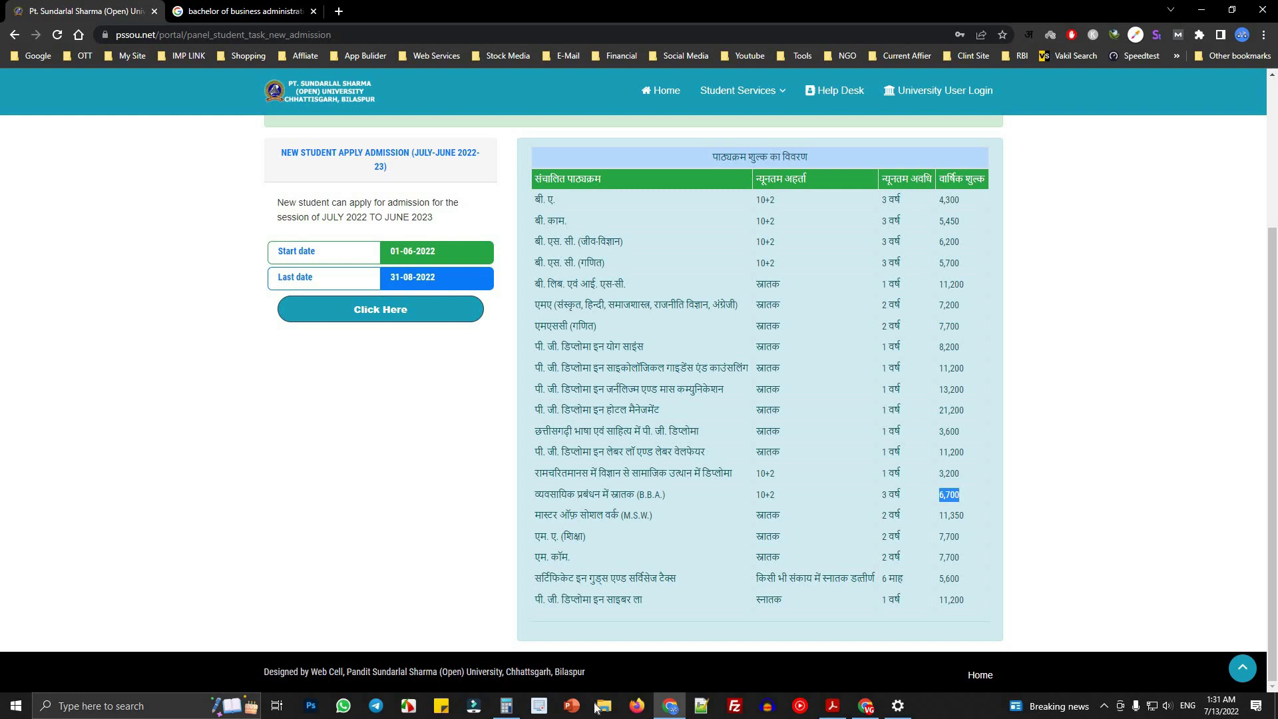
- Clear the old 15,400 result and compute 6700 × 3 = 20,100 in Calculator
{"action": "left_click", "coordinate": [507, 706]}
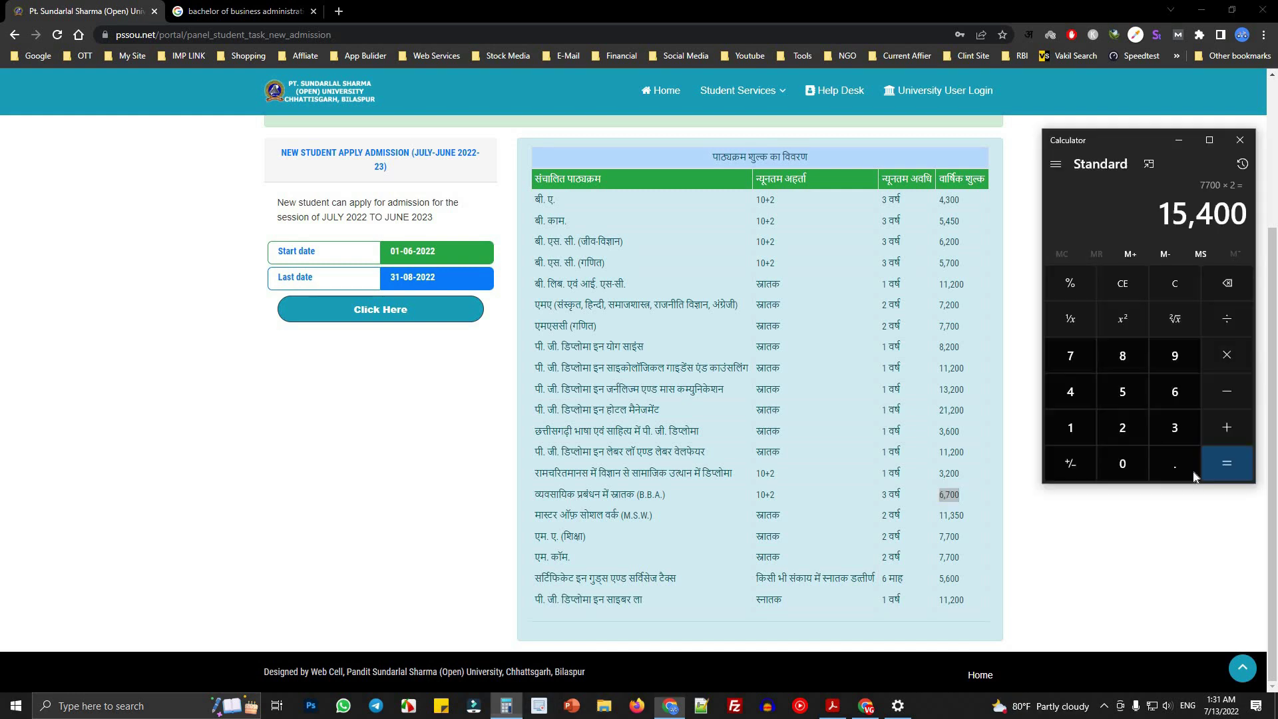
{"action": "left_click", "coordinate": [1160, 293]}
{"action": "left_click", "coordinate": [1175, 393]}
{"action": "left_click", "coordinate": [1069, 360]}
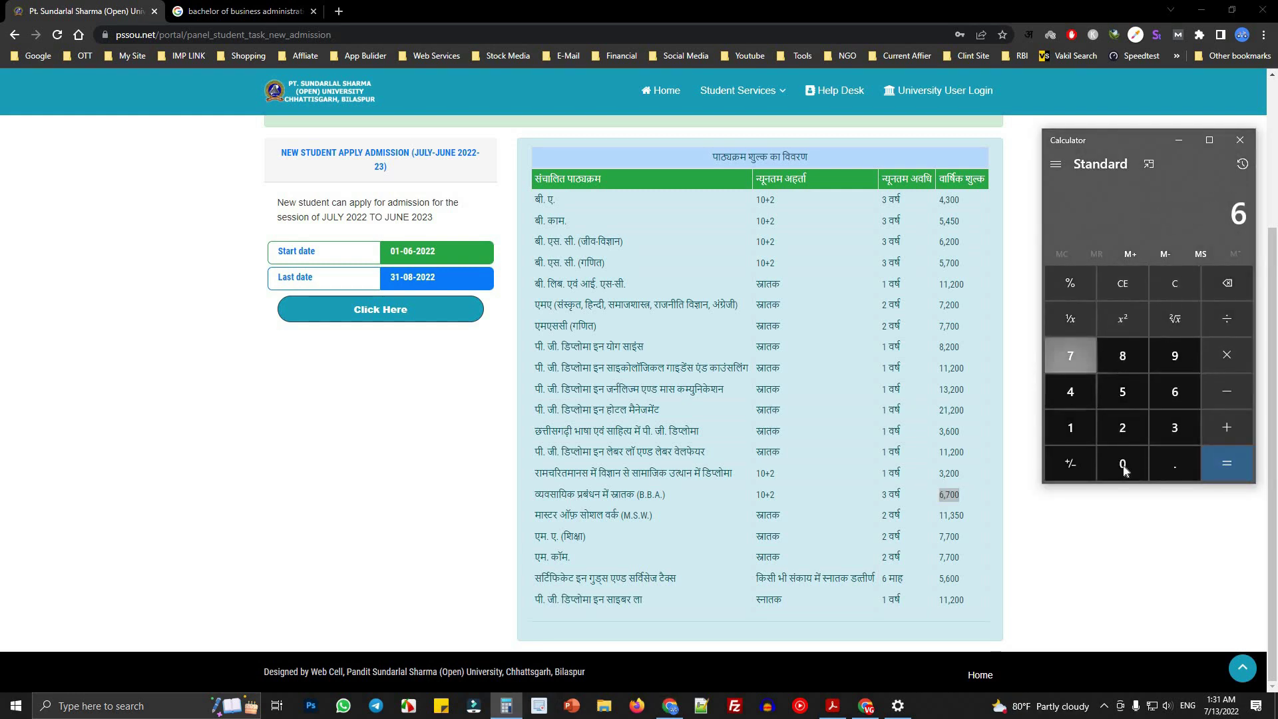
{"action": "left_click", "coordinate": [1122, 464]}
{"action": "left_click", "coordinate": [1122, 464]}
{"action": "left_click", "coordinate": [1227, 354]}
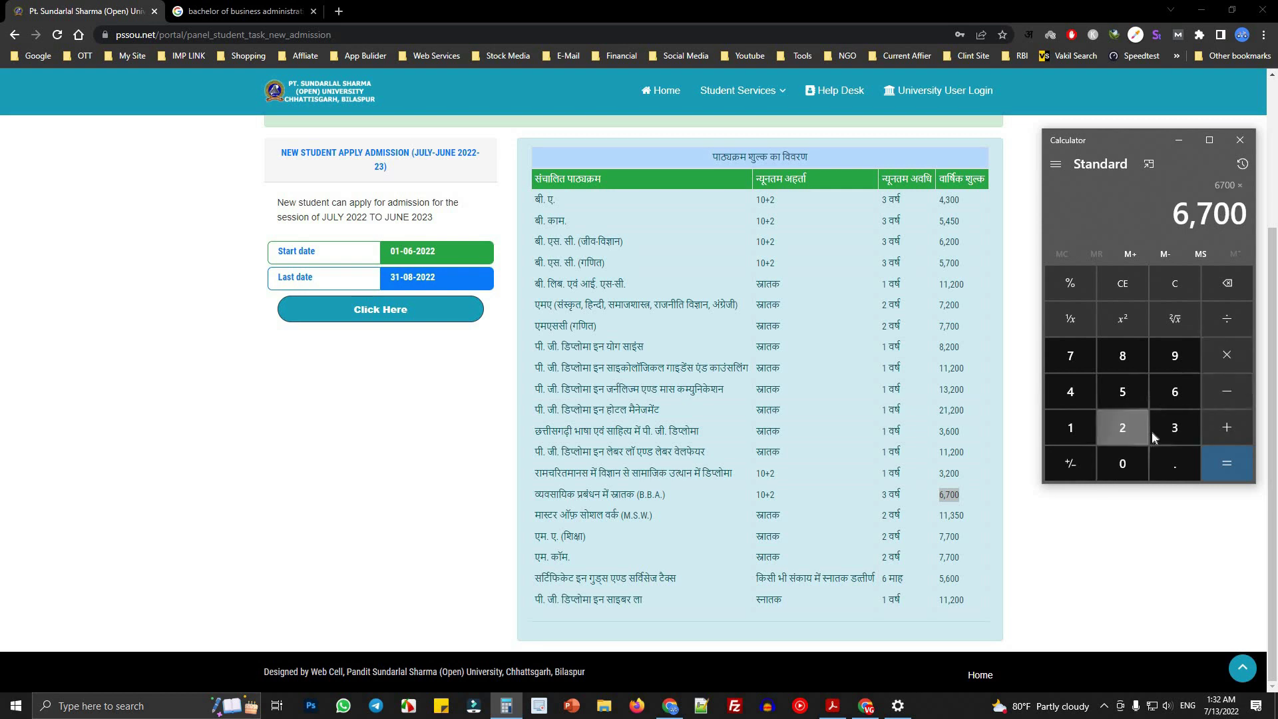
{"action": "left_click", "coordinate": [1175, 428]}
{"action": "key", "text": "Return"}
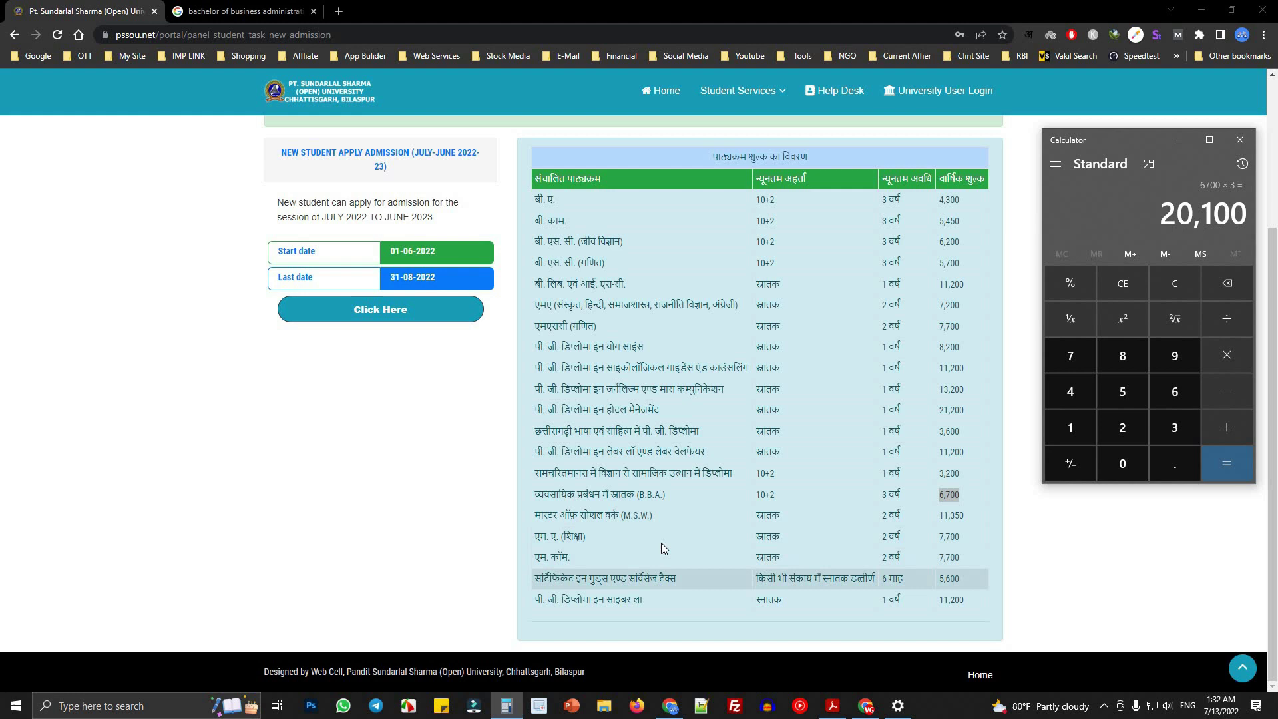
{"action": "left_click_drag", "start_coordinate": [543, 516], "coordinate": [656, 518]}
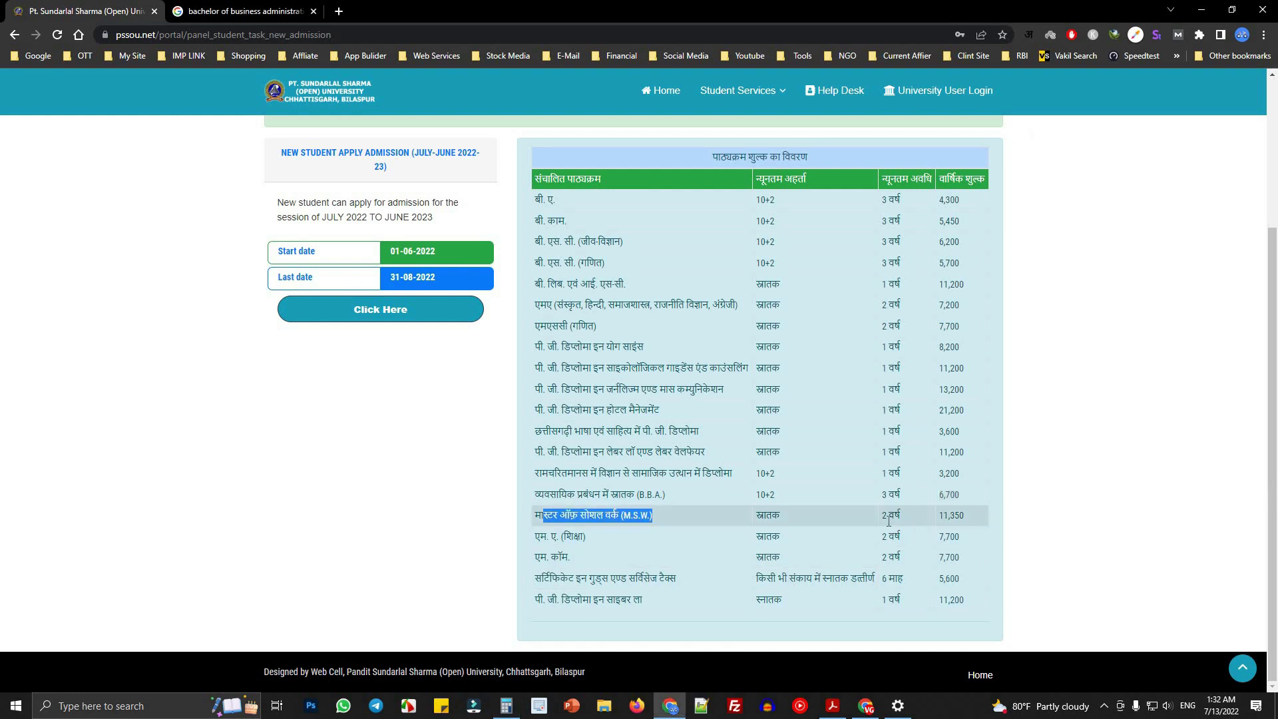
{"action": "triple_click", "coordinate": [921, 524]}
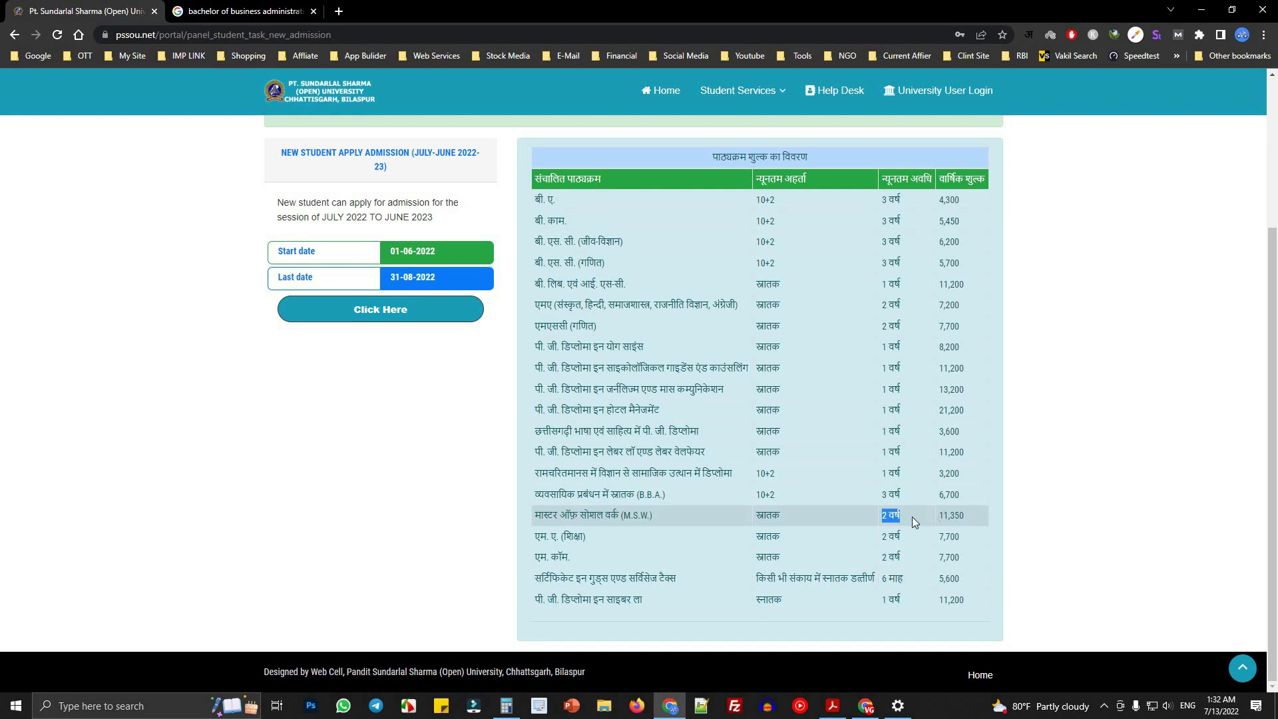
{"action": "triple_click", "coordinate": [946, 522]}
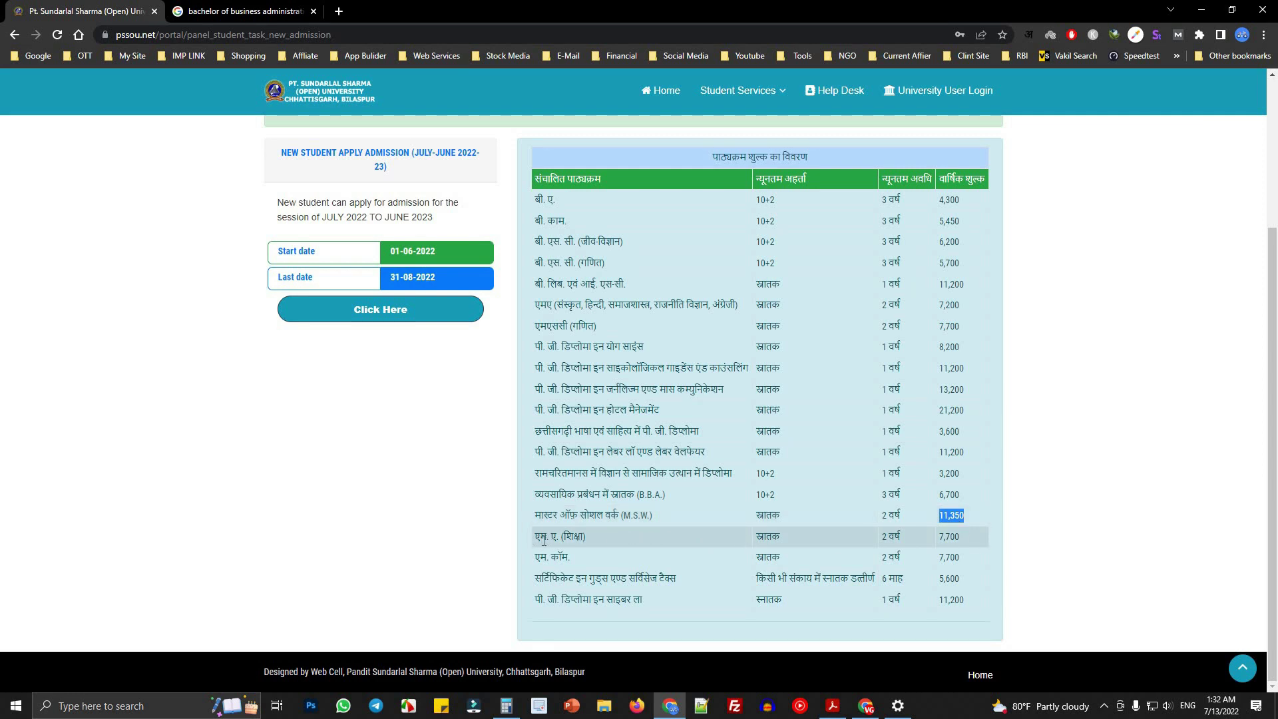
{"action": "left_click_drag", "start_coordinate": [537, 539], "coordinate": [616, 540]}
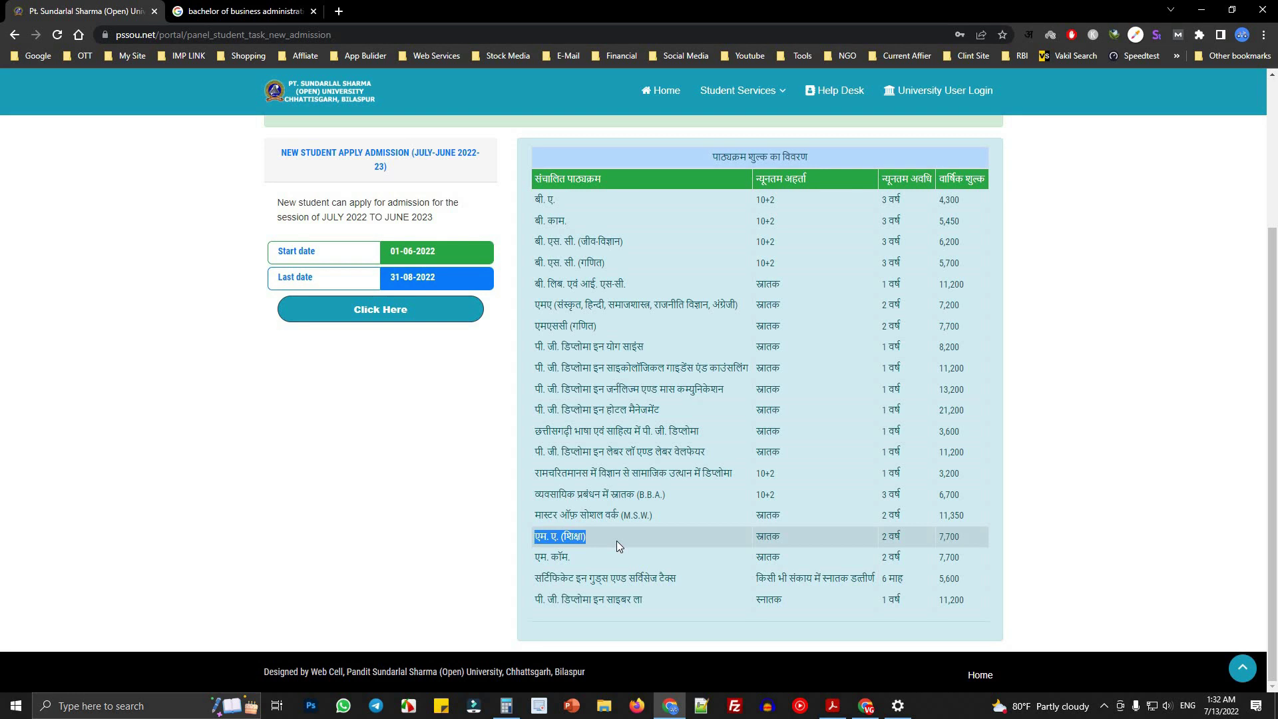
{"action": "double_click", "coordinate": [780, 538]}
{"action": "double_click", "coordinate": [892, 540]}
{"action": "left_click_drag", "start_coordinate": [936, 538], "coordinate": [969, 537]}
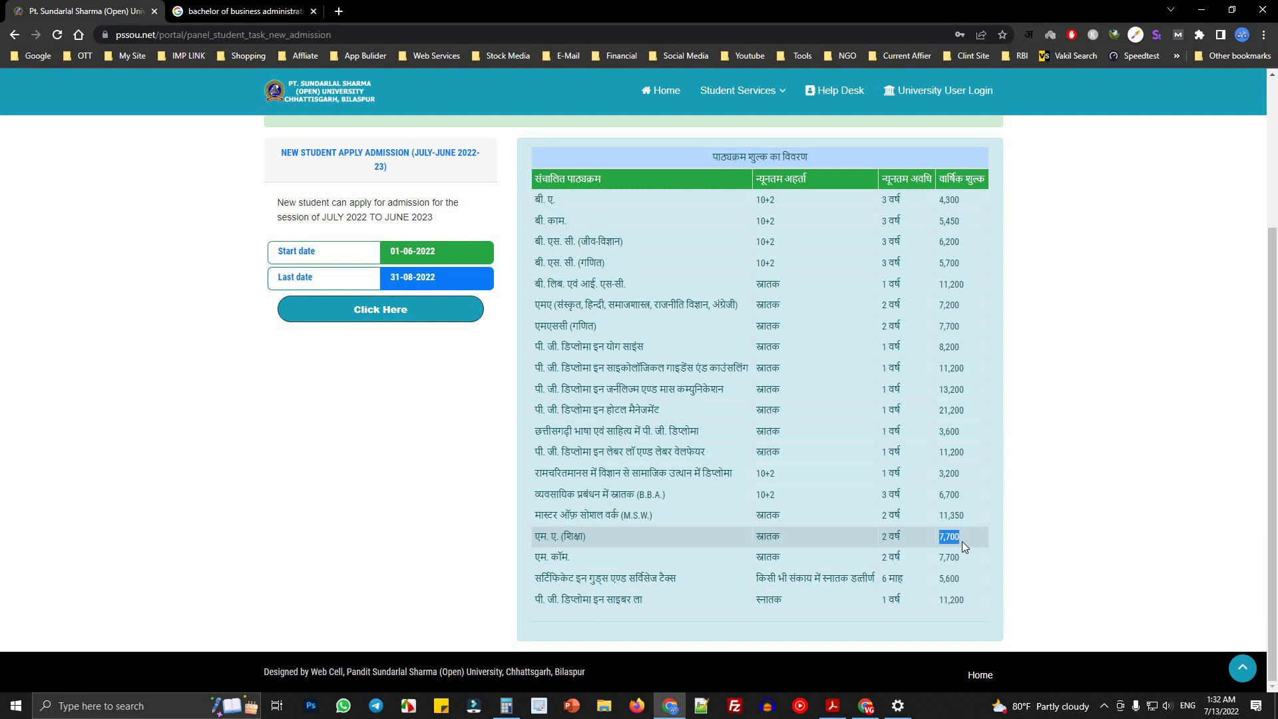
{"action": "left_click_drag", "start_coordinate": [542, 559], "coordinate": [600, 566]}
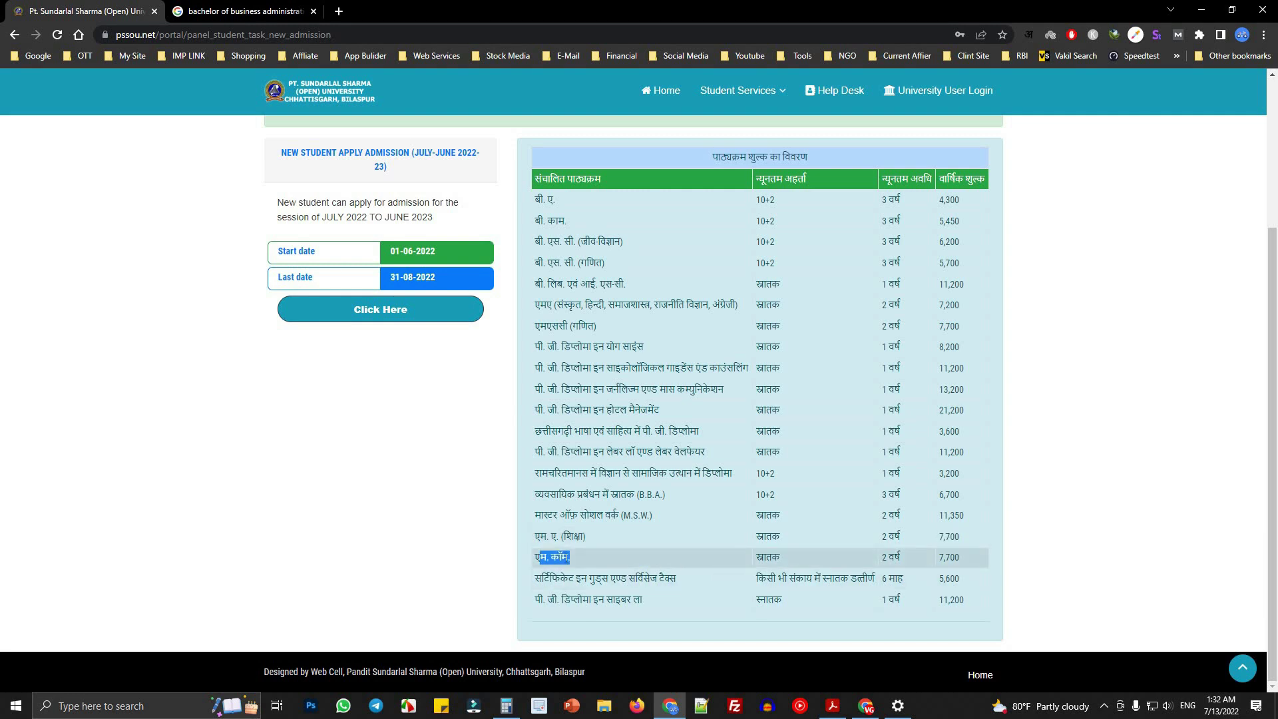
{"action": "double_click", "coordinate": [767, 561]}
{"action": "left_click_drag", "start_coordinate": [883, 557], "coordinate": [903, 558]}
{"action": "double_click", "coordinate": [955, 557]}
{"action": "left_click_drag", "start_coordinate": [536, 579], "coordinate": [607, 584]}
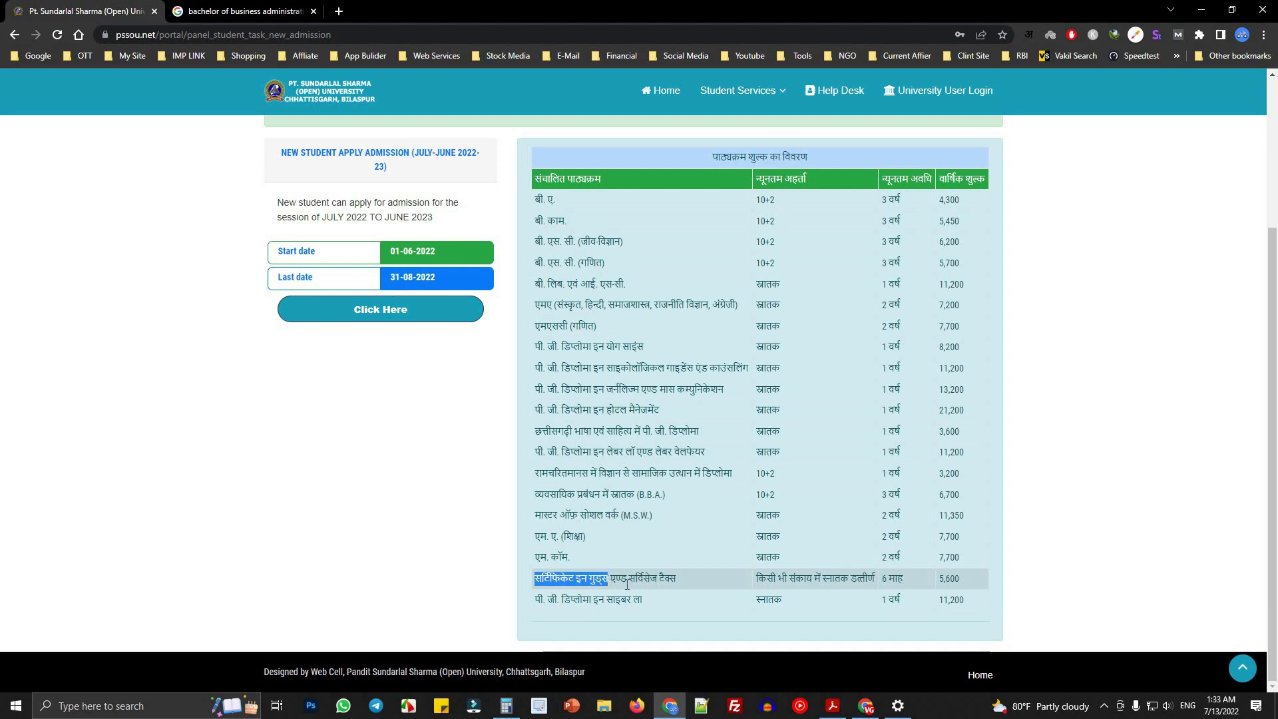
{"action": "left_click", "coordinate": [577, 594]}
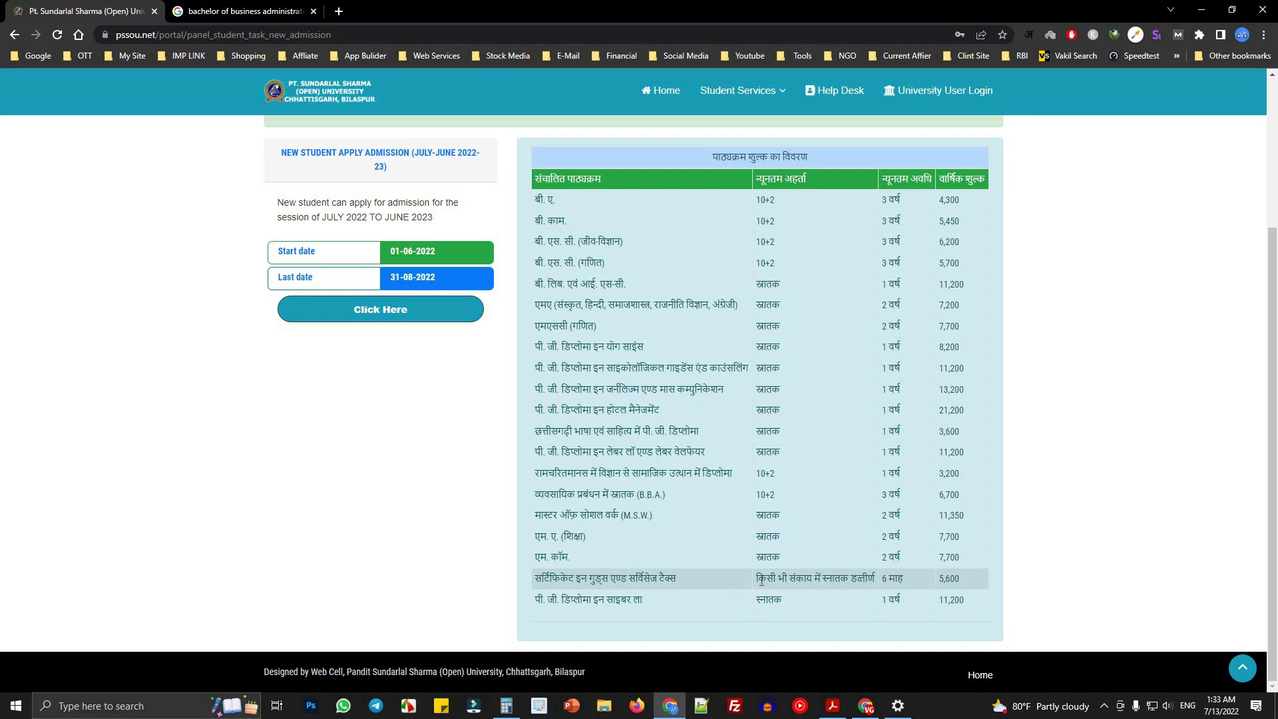
{"action": "left_click_drag", "start_coordinate": [758, 579], "coordinate": [874, 578]}
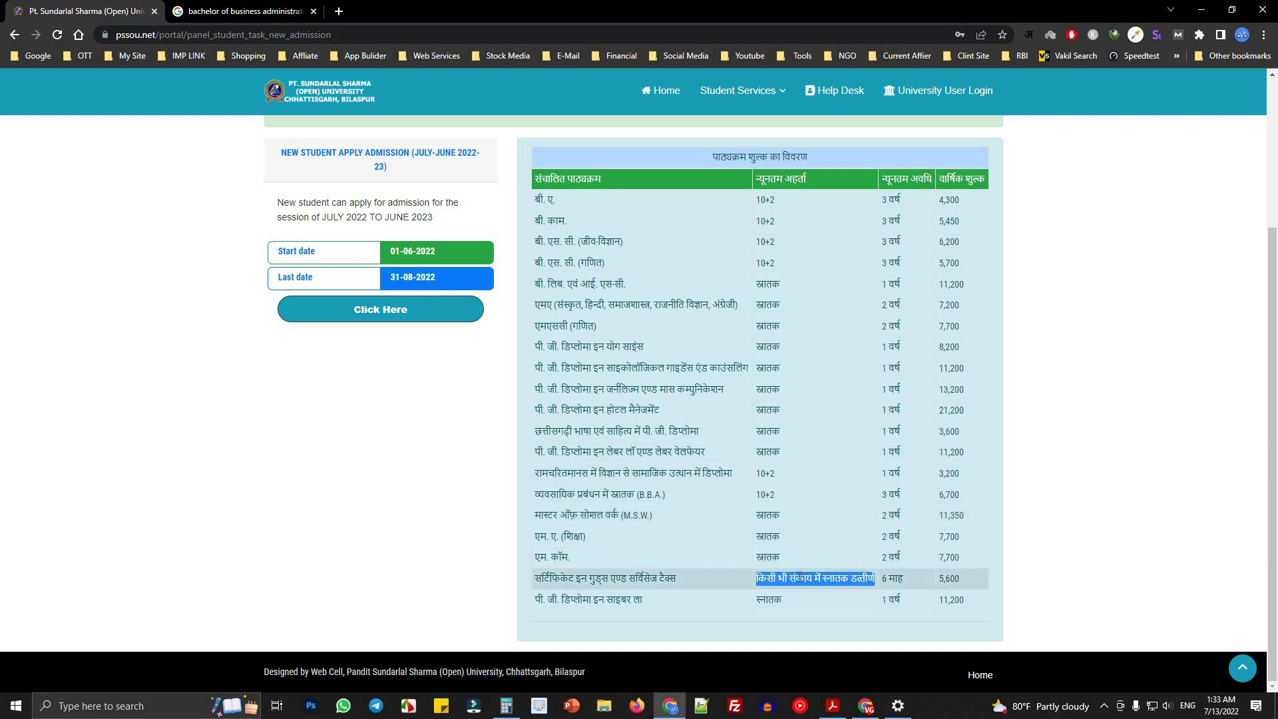
{"action": "left_click", "coordinate": [783, 579]}
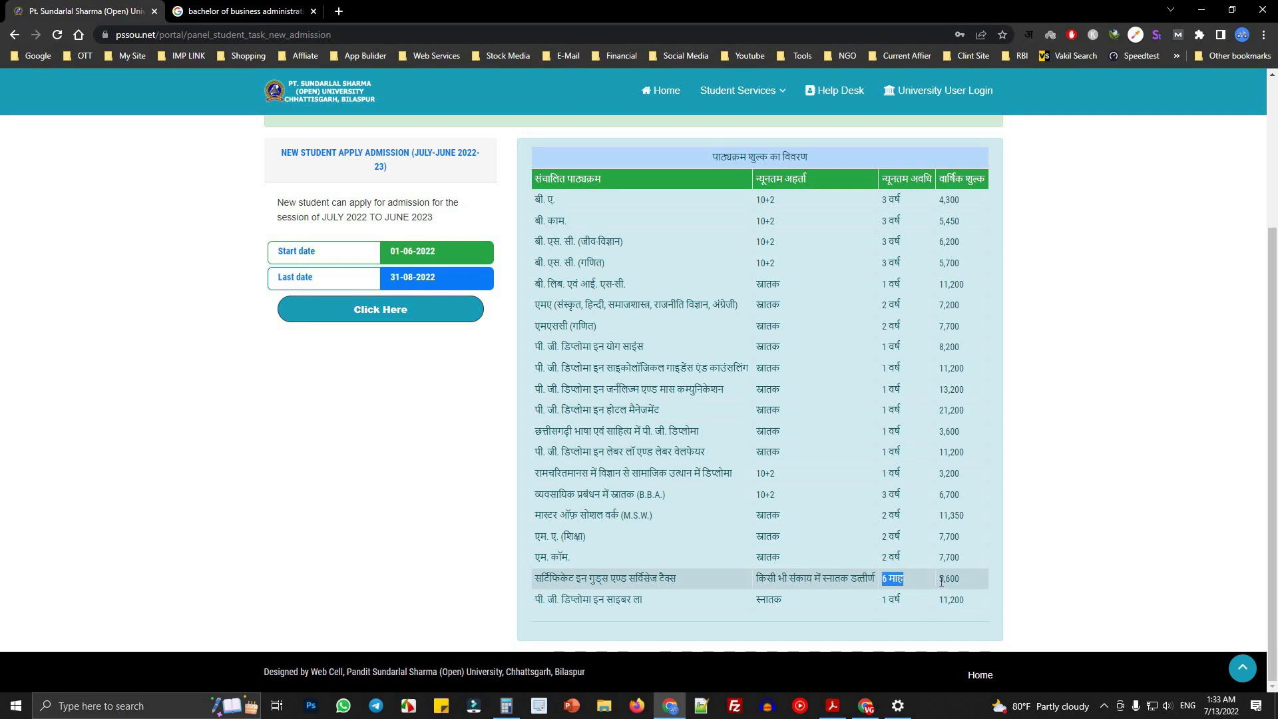
{"action": "left_click", "coordinate": [980, 581]}
{"action": "left_click_drag", "start_coordinate": [533, 600], "coordinate": [650, 605]}
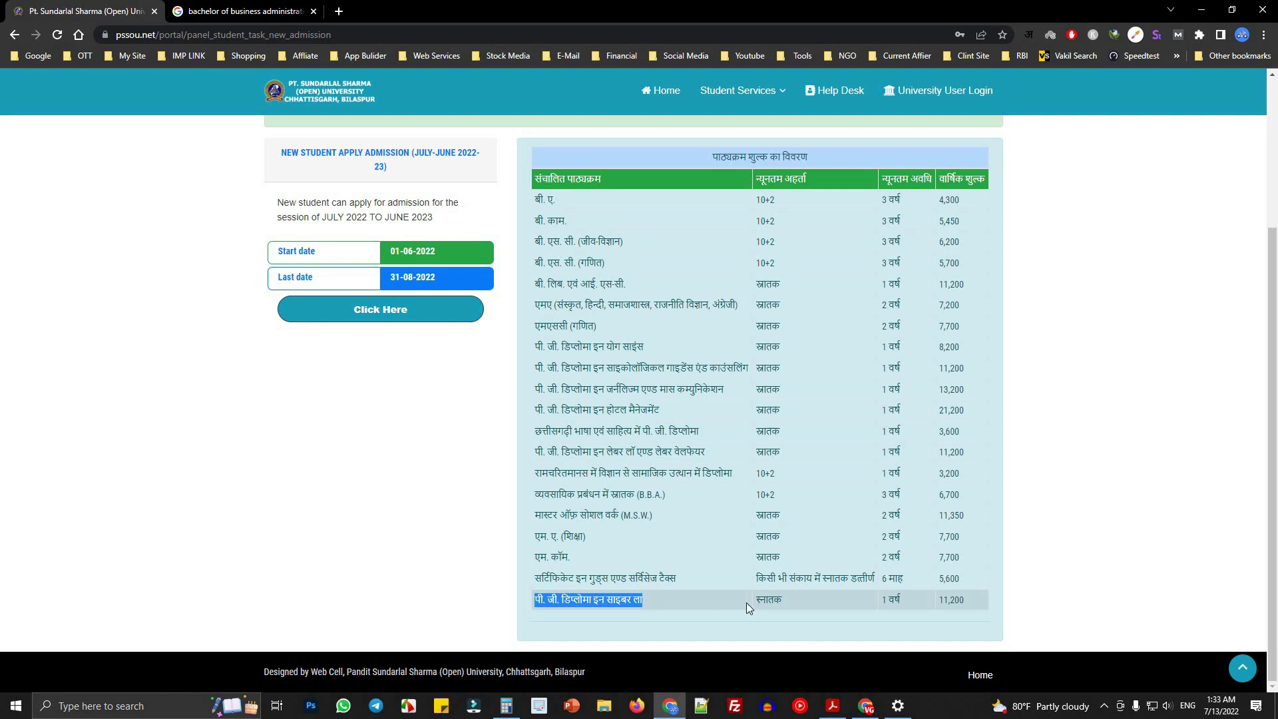
{"action": "left_click", "coordinate": [571, 602]}
{"action": "left_click_drag", "start_coordinate": [571, 602], "coordinate": [669, 605]}
{"action": "left_click", "coordinate": [766, 603]}
{"action": "double_click", "coordinate": [767, 603]}
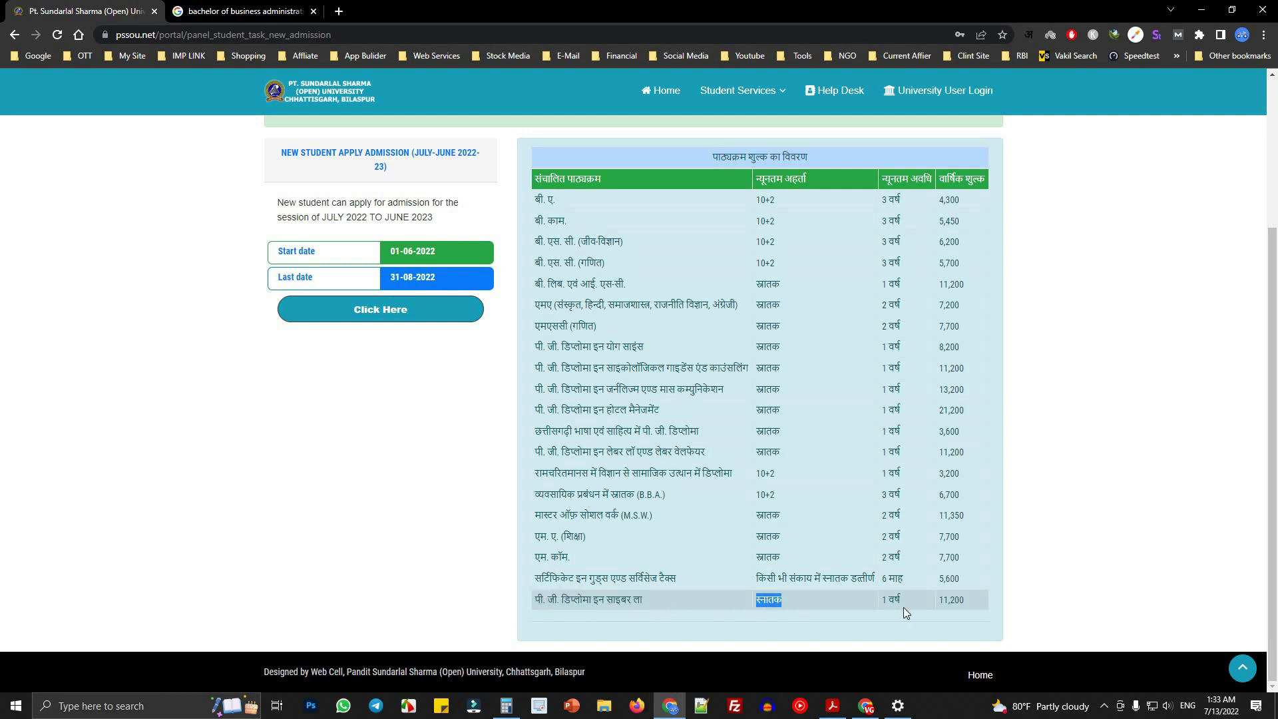
{"action": "triple_click", "coordinate": [892, 601]}
{"action": "left_click", "coordinate": [965, 604]}
{"action": "double_click", "coordinate": [965, 604]}
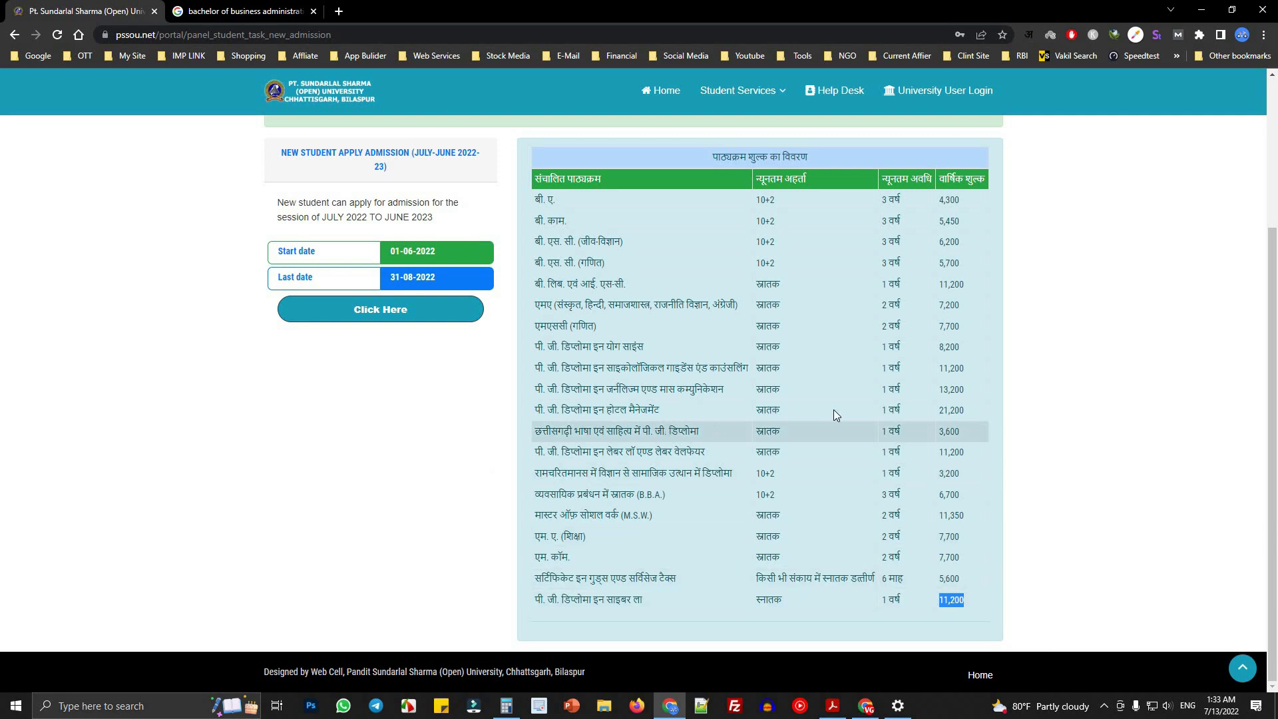
{"action": "scroll", "coordinate": [805, 541], "scroll_direction": "up", "scroll_amount": 3}
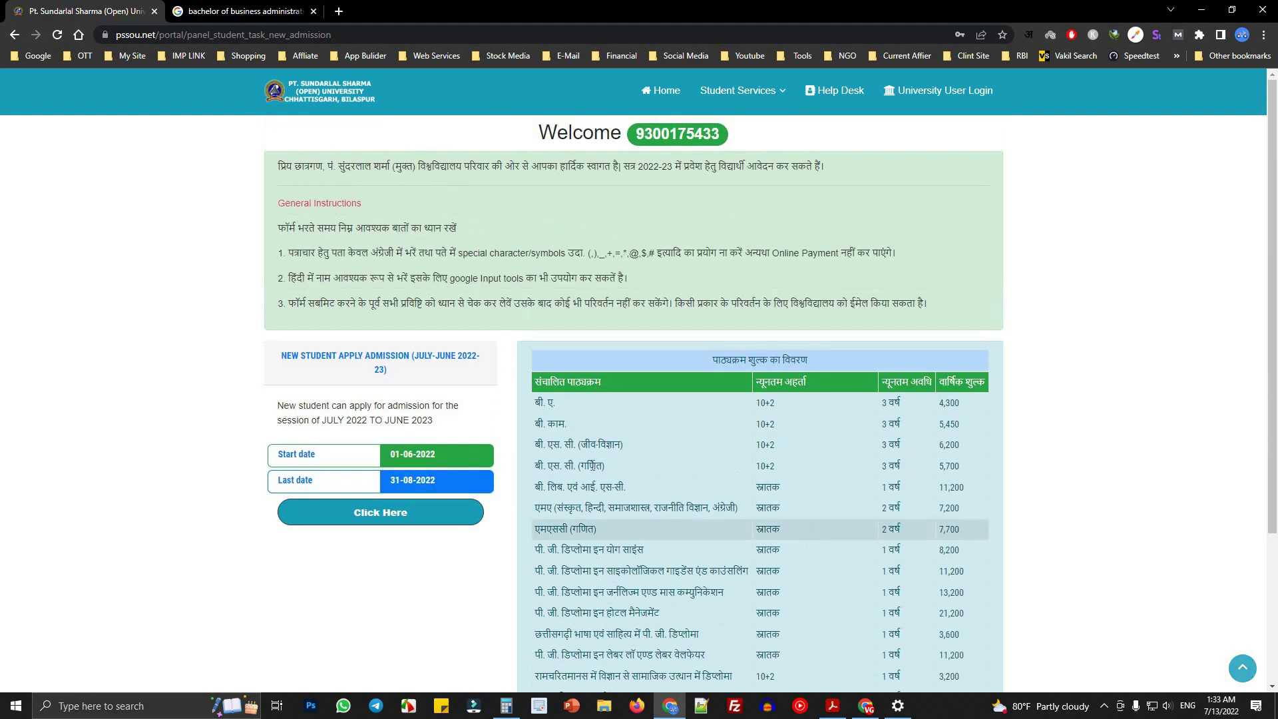
{"action": "double_click", "coordinate": [977, 384]}
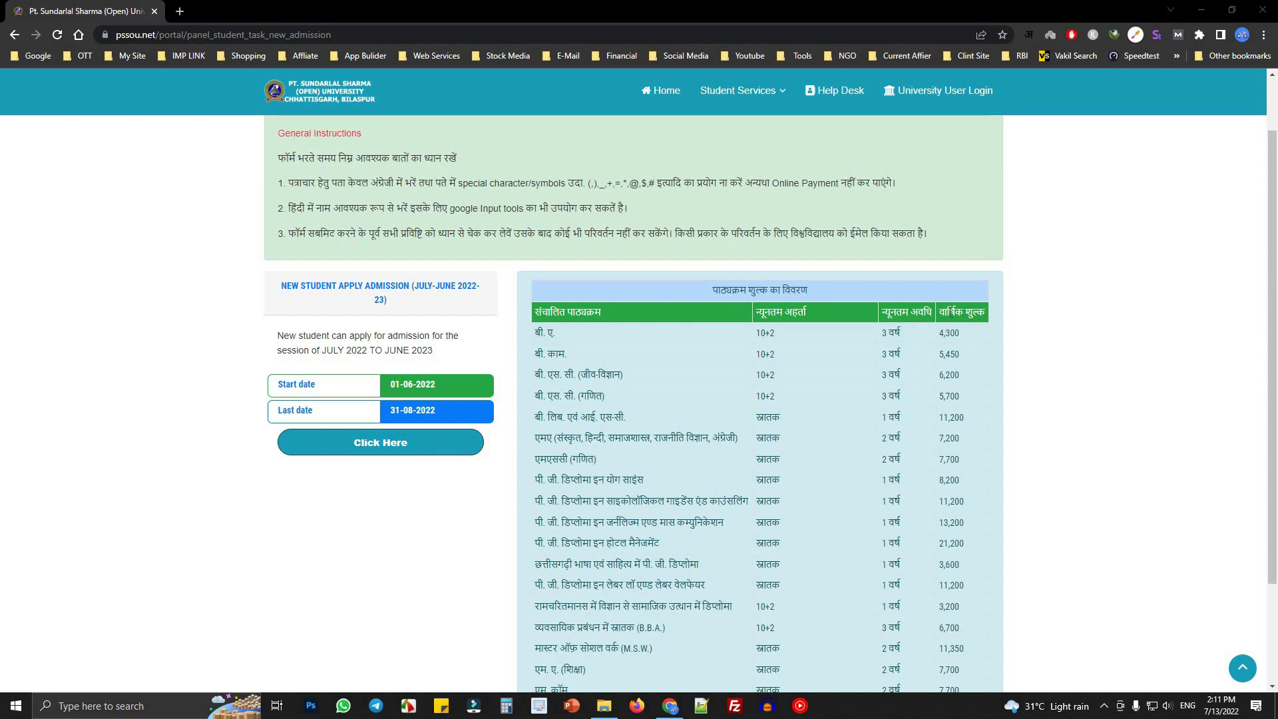
{"action": "left_click_drag", "start_coordinate": [941, 332], "coordinate": [985, 557]}
{"action": "left_click", "coordinate": [985, 558]}
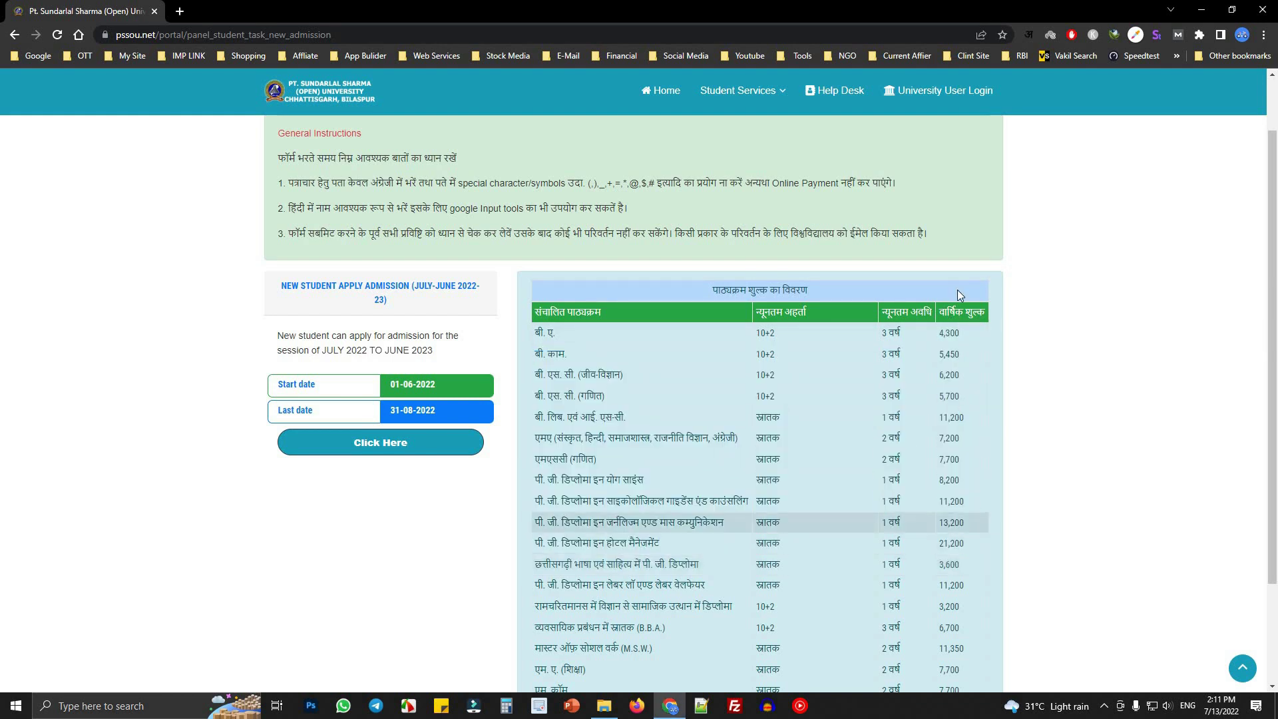
{"action": "scroll", "coordinate": [958, 597], "scroll_direction": "down", "scroll_amount": 2}
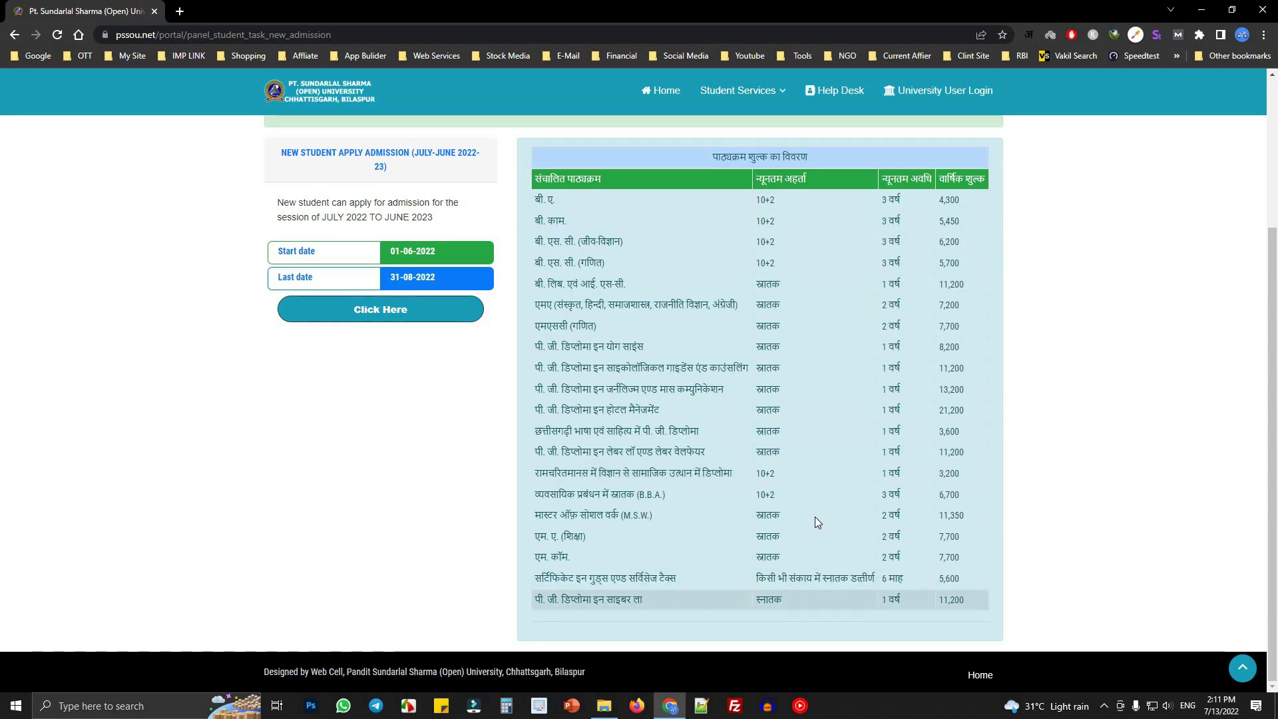
{"action": "scroll", "coordinate": [815, 517], "scroll_direction": "up", "scroll_amount": 3}
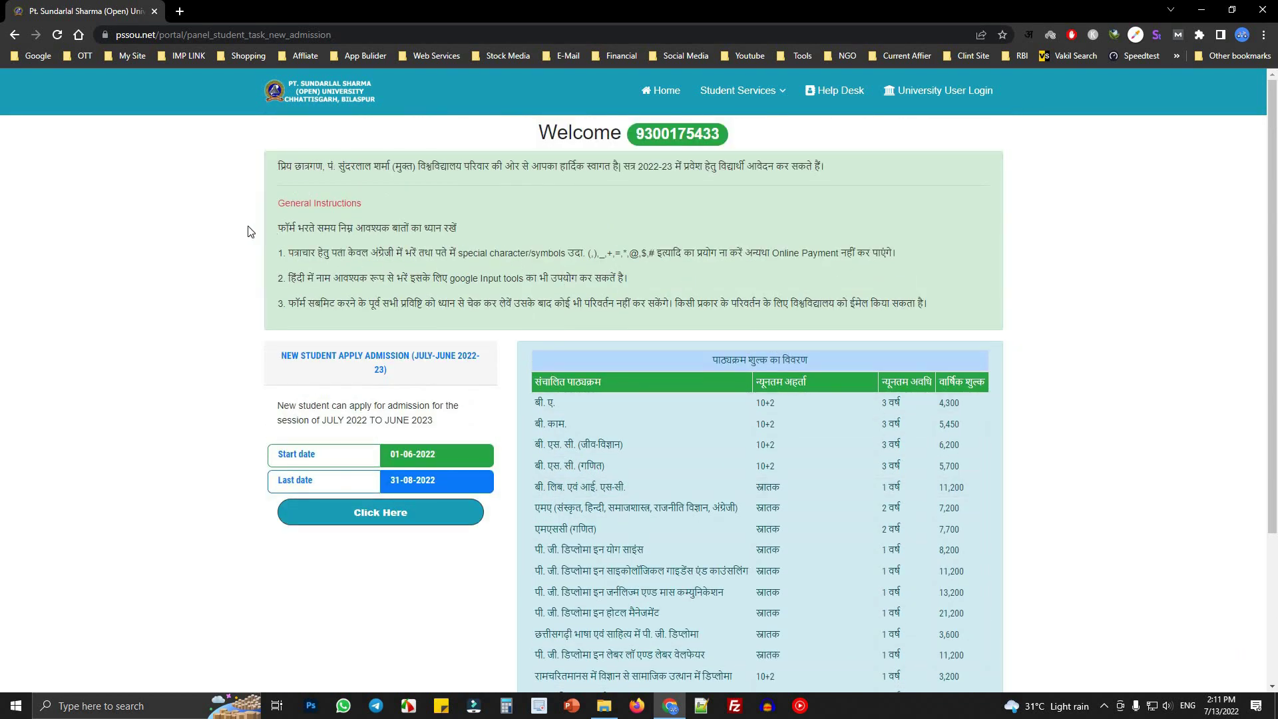
{"action": "left_click_drag", "start_coordinate": [273, 229], "coordinate": [566, 277]}
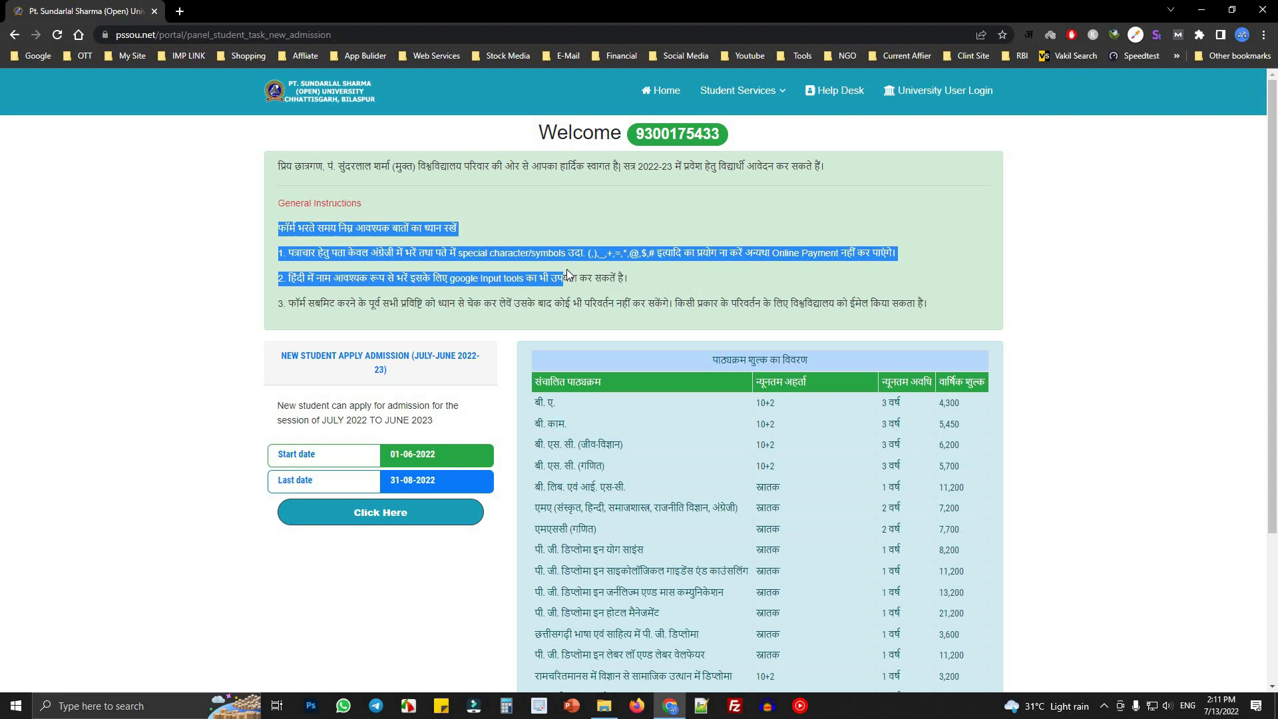
{"action": "left_click_drag", "start_coordinate": [274, 357], "coordinate": [486, 347]}
{"action": "left_click_drag", "start_coordinate": [372, 365], "coordinate": [418, 366]}
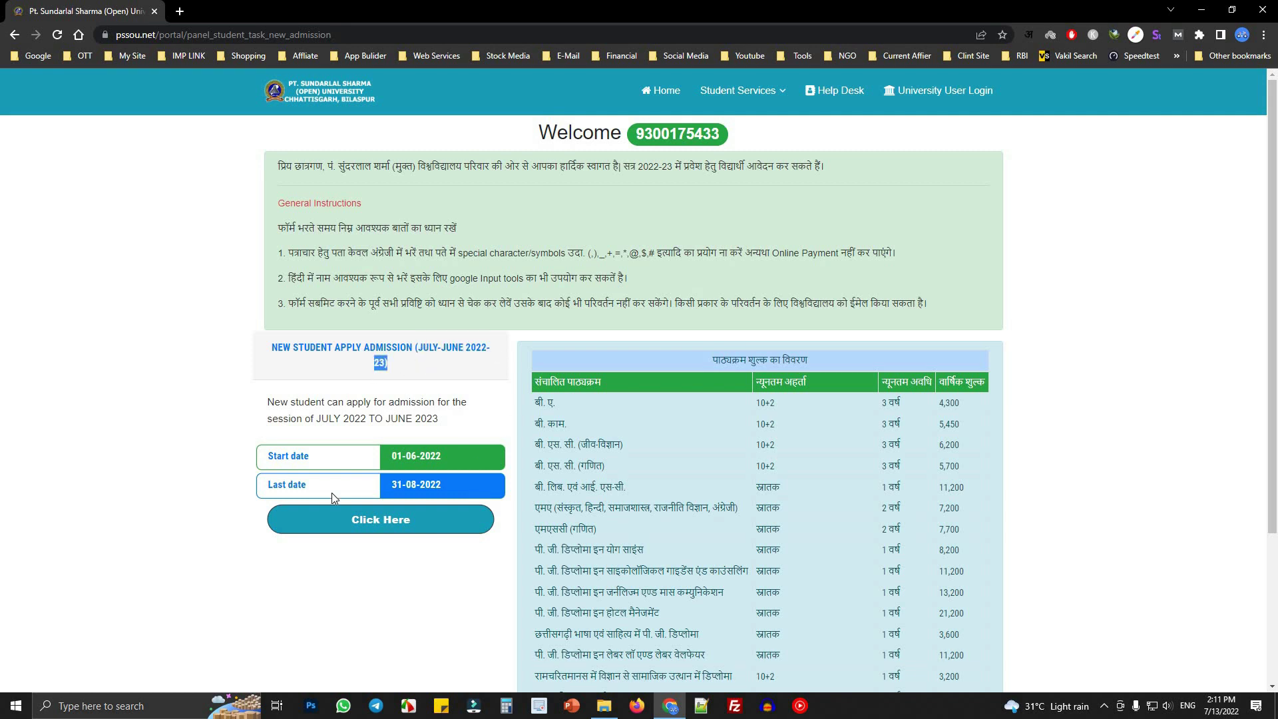
{"action": "left_click", "coordinate": [390, 457]}
{"action": "mouse_move", "coordinate": [414, 457]}
{"action": "left_mouse_down"}
{"action": "mouse_move", "coordinate": [439, 461]}
{"action": "mouse_move", "coordinate": [416, 477]}
{"action": "left_mouse_up"}
{"action": "left_click", "coordinate": [391, 486]}
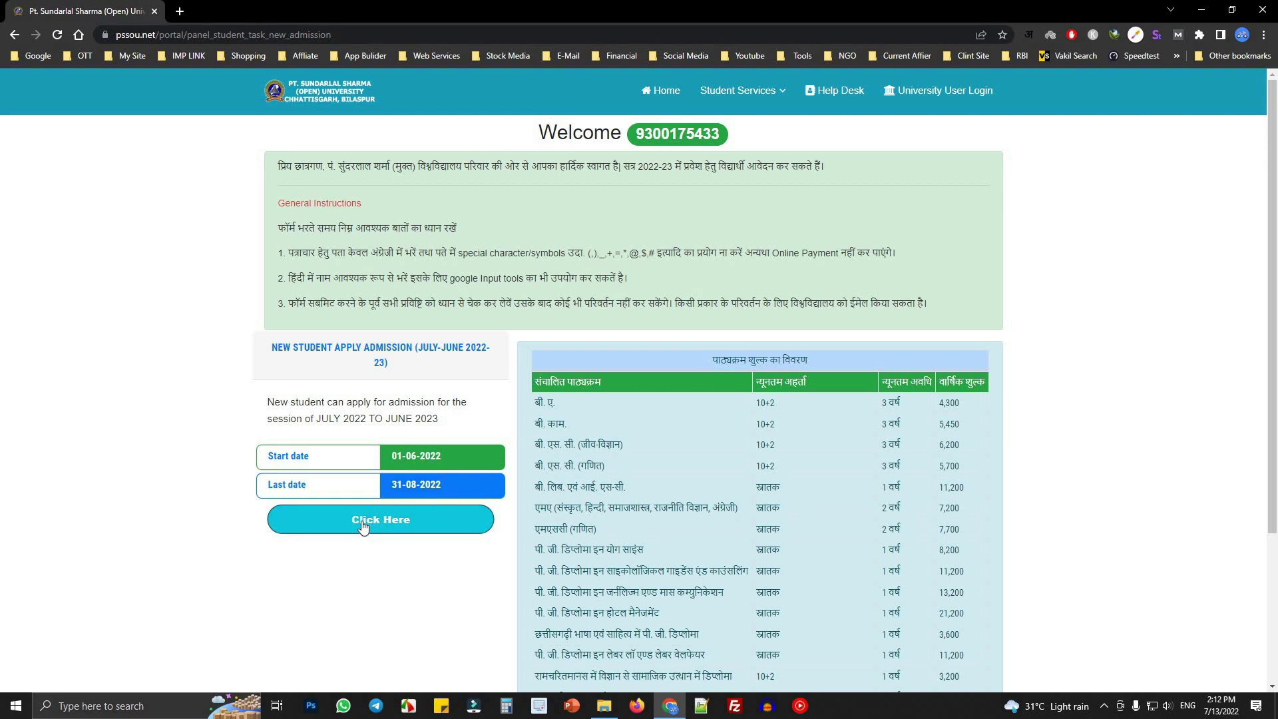
- Open the 2022-23 New Student Registration Form and set the candidate's title to SHRI
{"action": "left_click", "coordinate": [389, 519]}
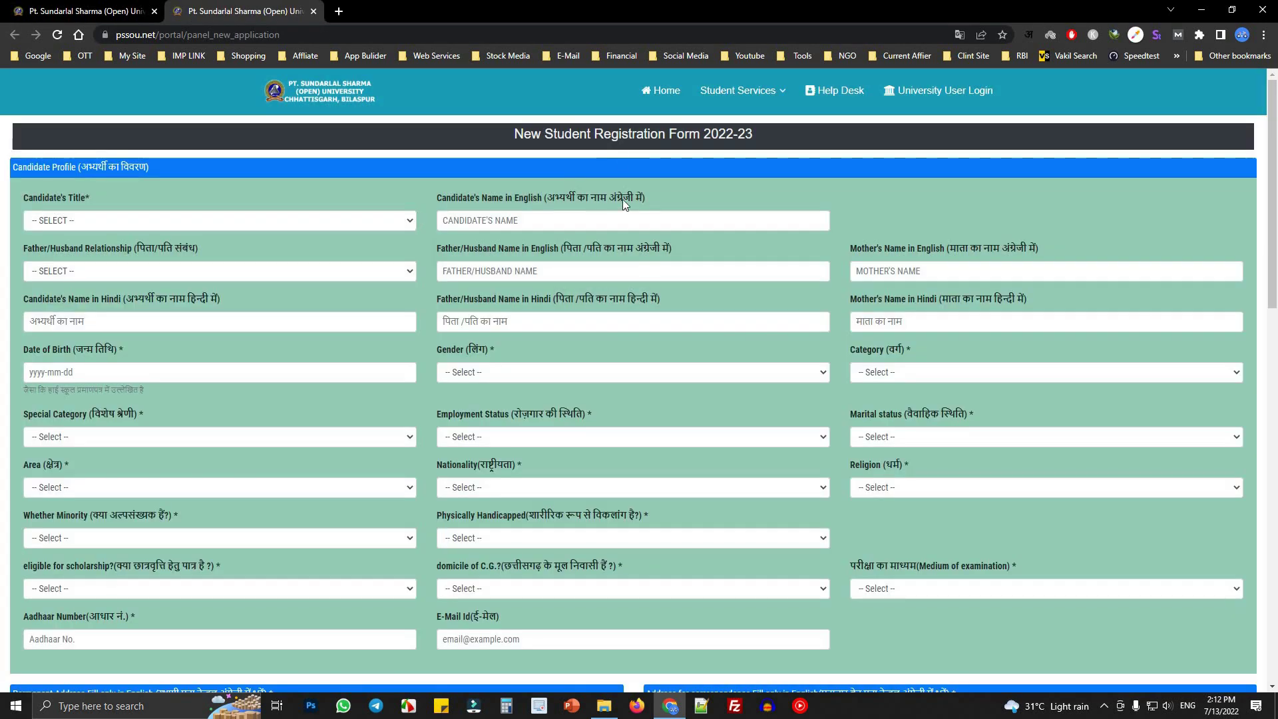
{"action": "left_click_drag", "start_coordinate": [512, 134], "coordinate": [769, 128]}
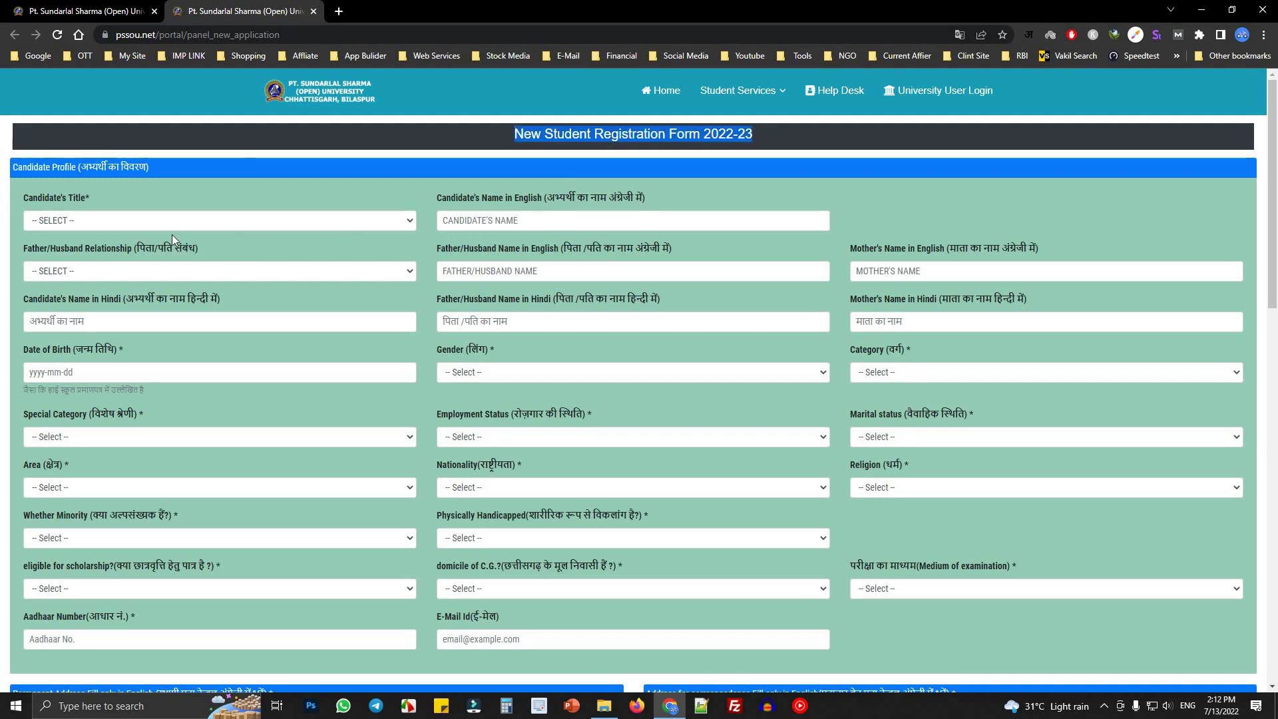
{"action": "left_click_drag", "start_coordinate": [22, 200], "coordinate": [93, 198]}
{"action": "left_click", "coordinate": [106, 200]}
{"action": "left_click", "coordinate": [94, 220]}
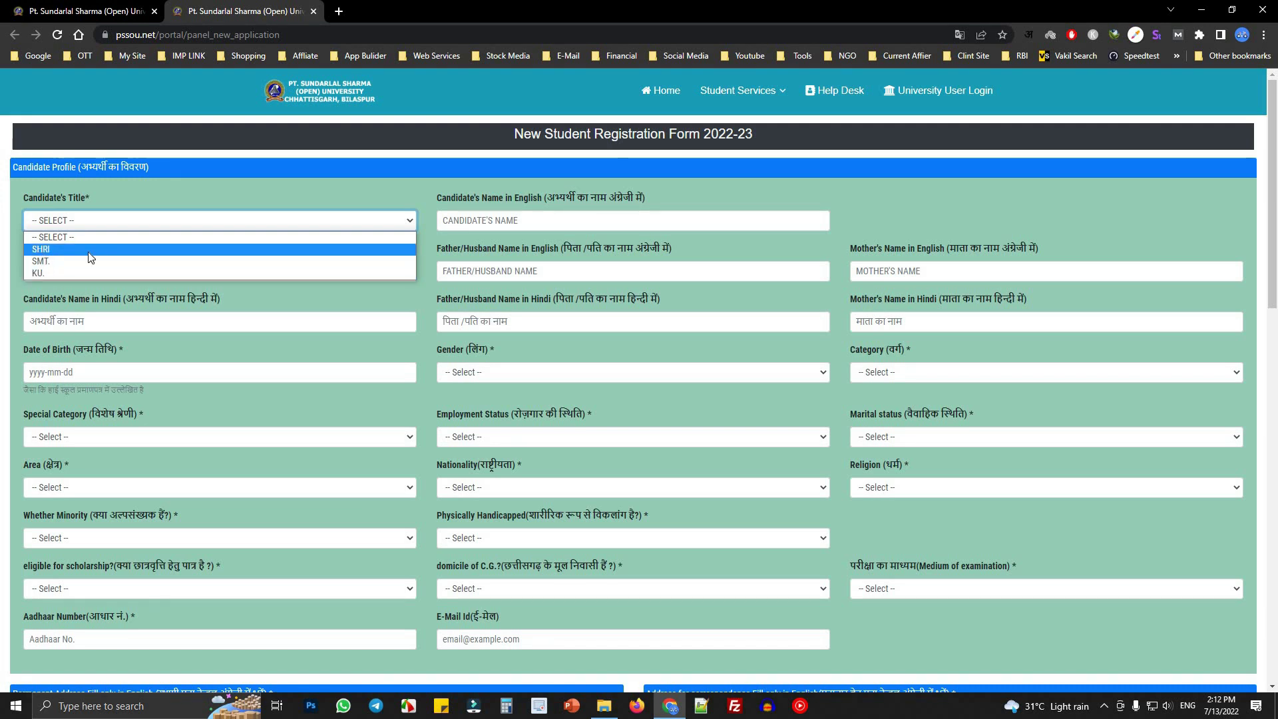
{"action": "left_click", "coordinate": [41, 249]}
- Enter the candidate's English name and set the relationship to FATHER
{"action": "left_click", "coordinate": [454, 221]}
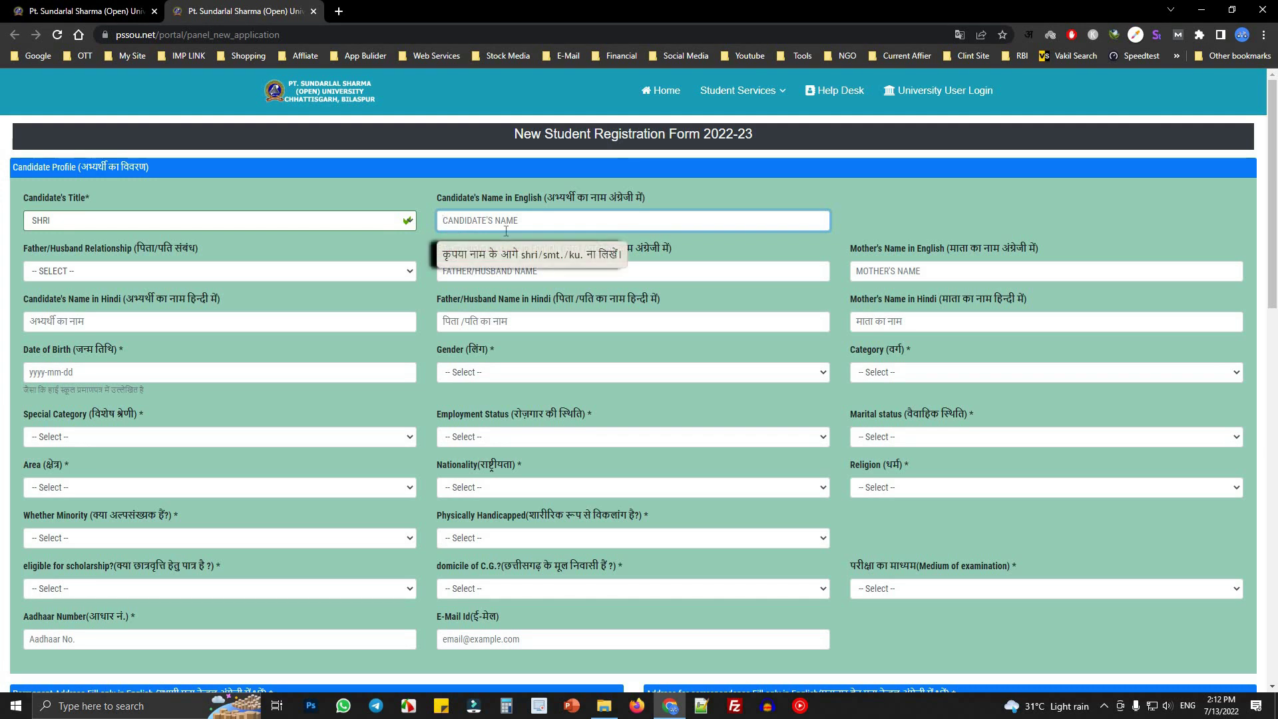
{"action": "type", "text": "VISHAL"}
{"action": "key", "text": "Tab"}
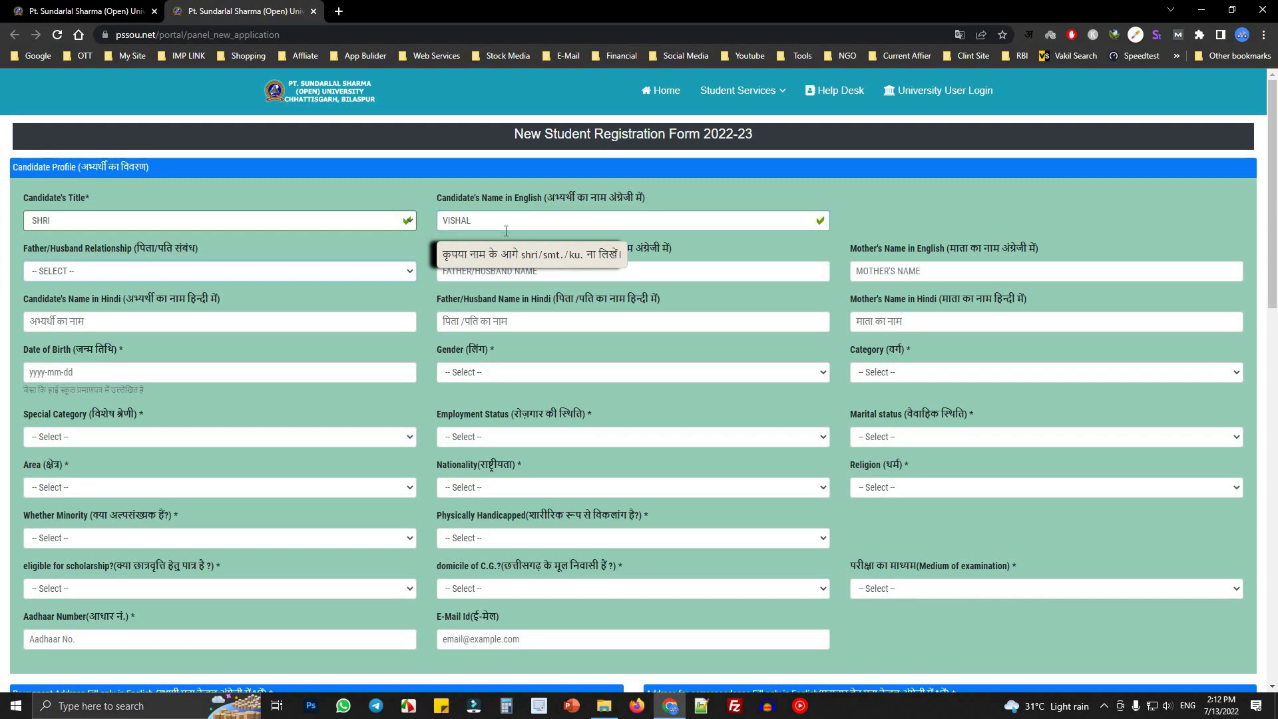
{"action": "left_click", "coordinate": [99, 269]}
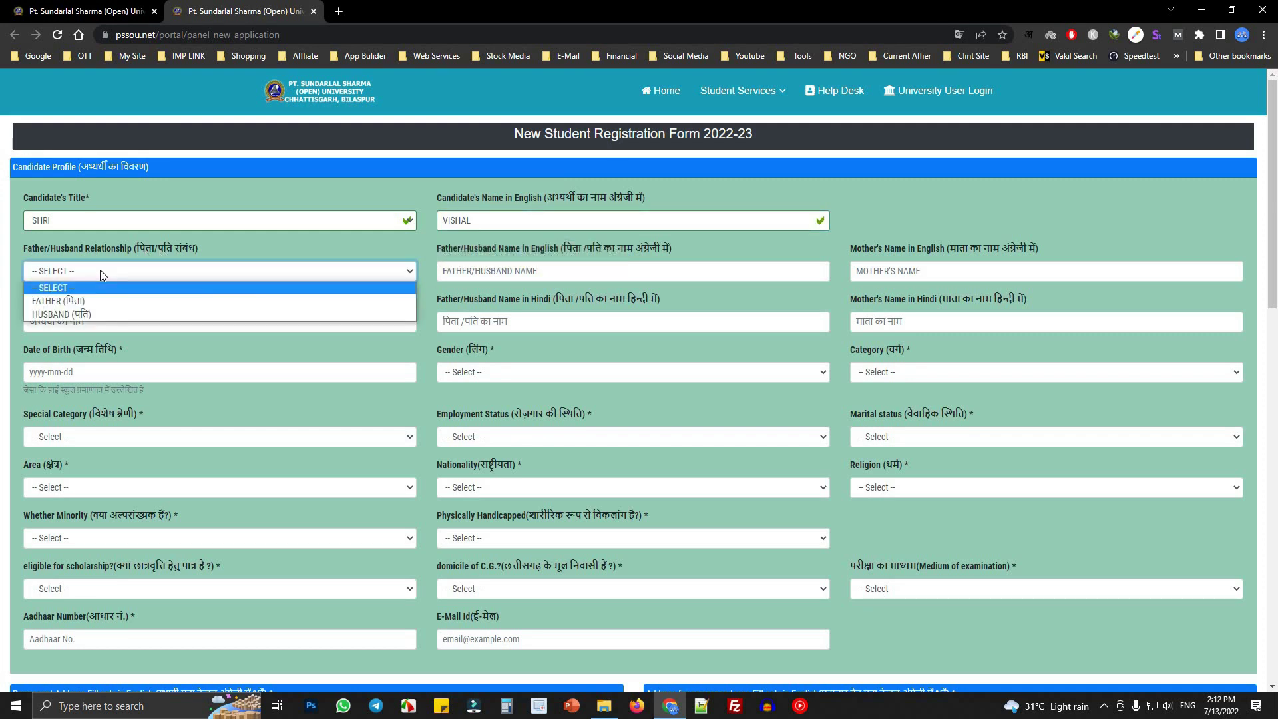
{"action": "left_click", "coordinate": [65, 301]}
- Fill in the father's and mother's English names, then open a blank browser tab
{"action": "left_click", "coordinate": [623, 271]}
{"action": "type", "text": "ABC"}
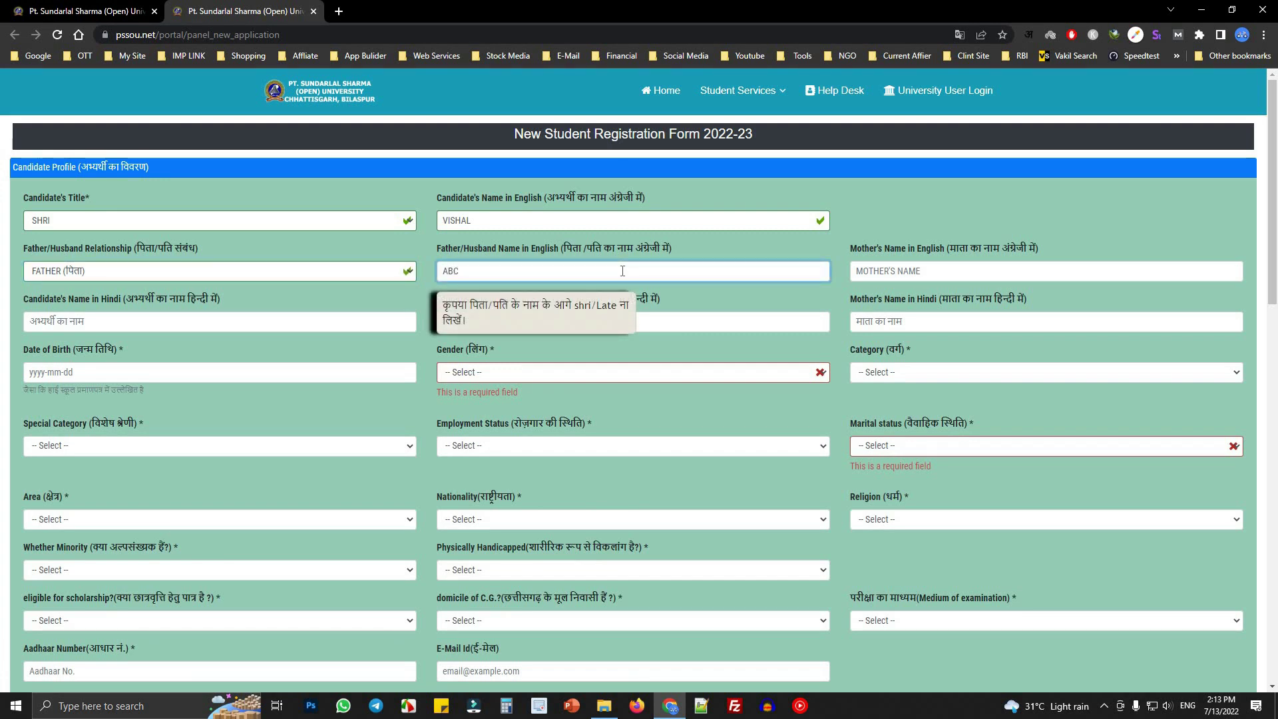
{"action": "key", "text": "Tab"}
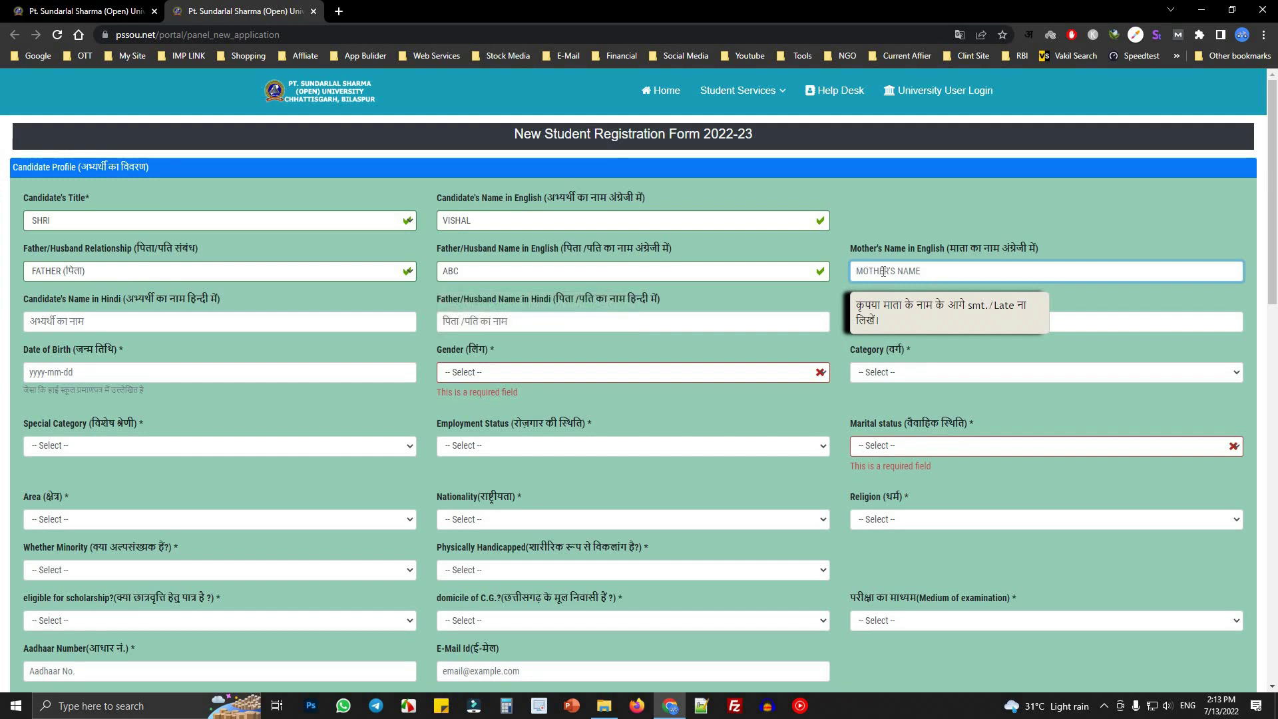
{"action": "type", "text": "NHJ"}
{"action": "key", "text": "Tab"}
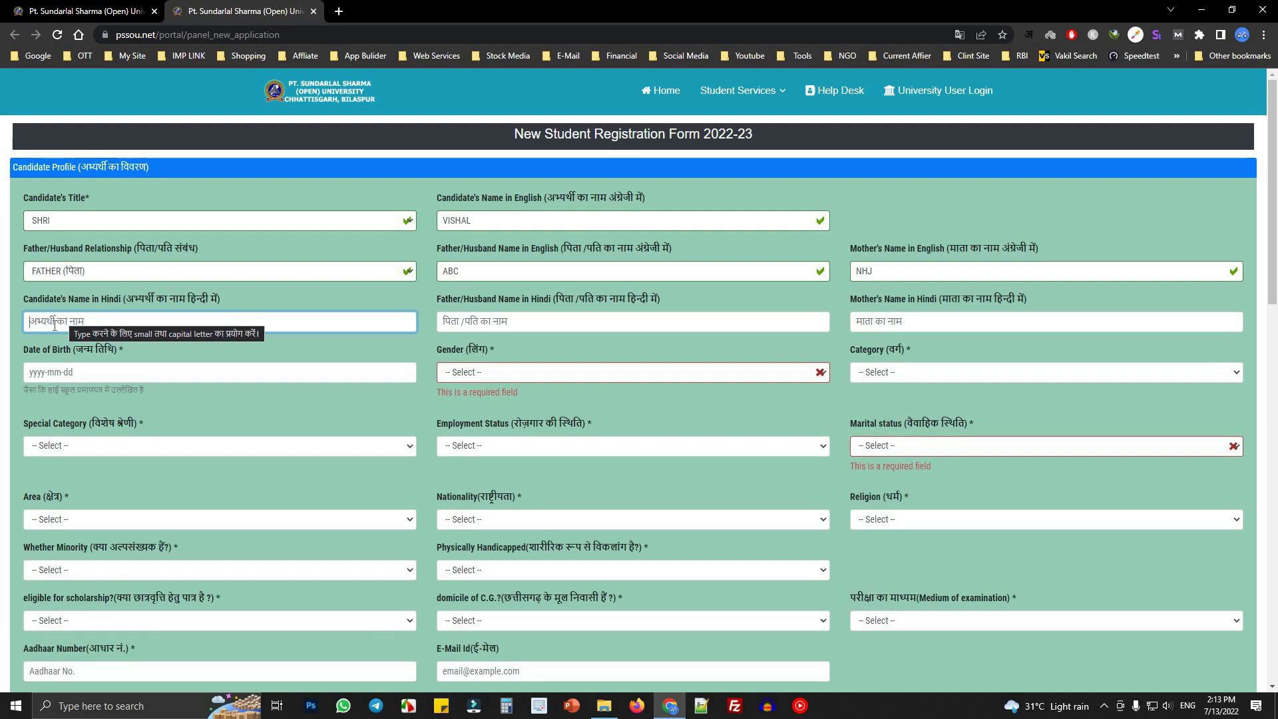
{"action": "left_click", "coordinate": [340, 13]}
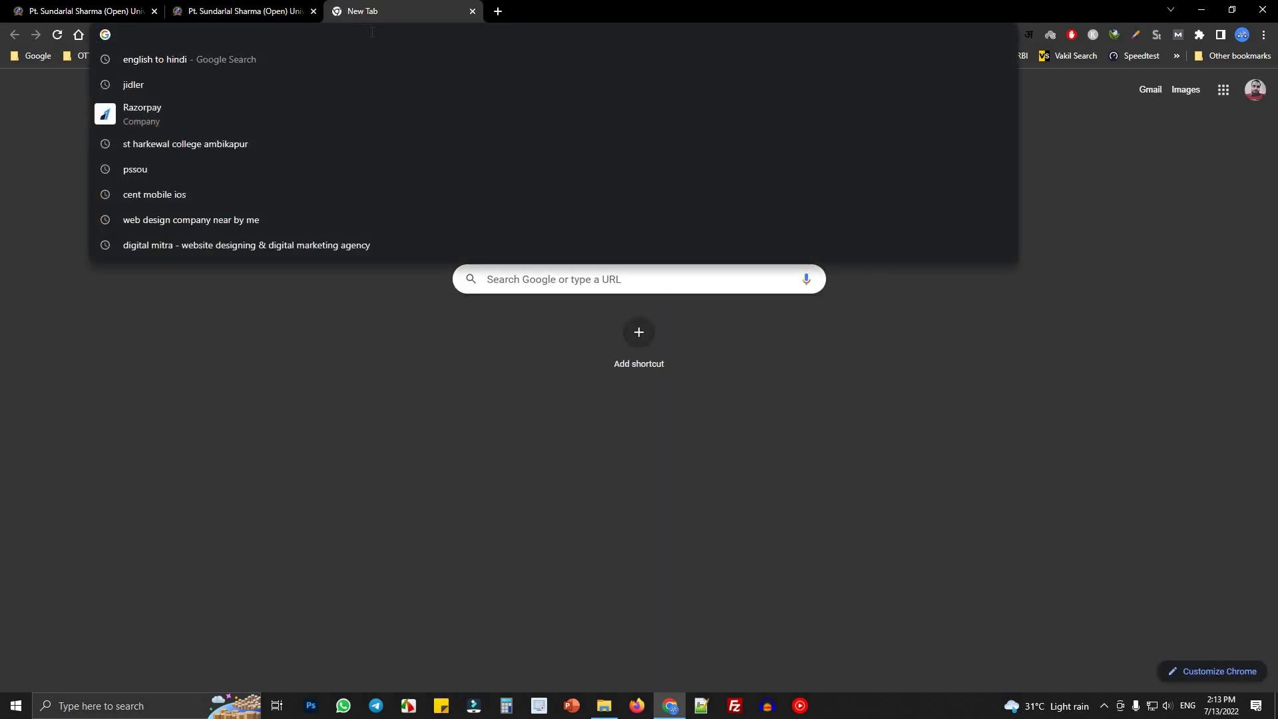
- Search the web for chrome input tools and open the Google Input Tools extension page
{"action": "type", "text": "i"}
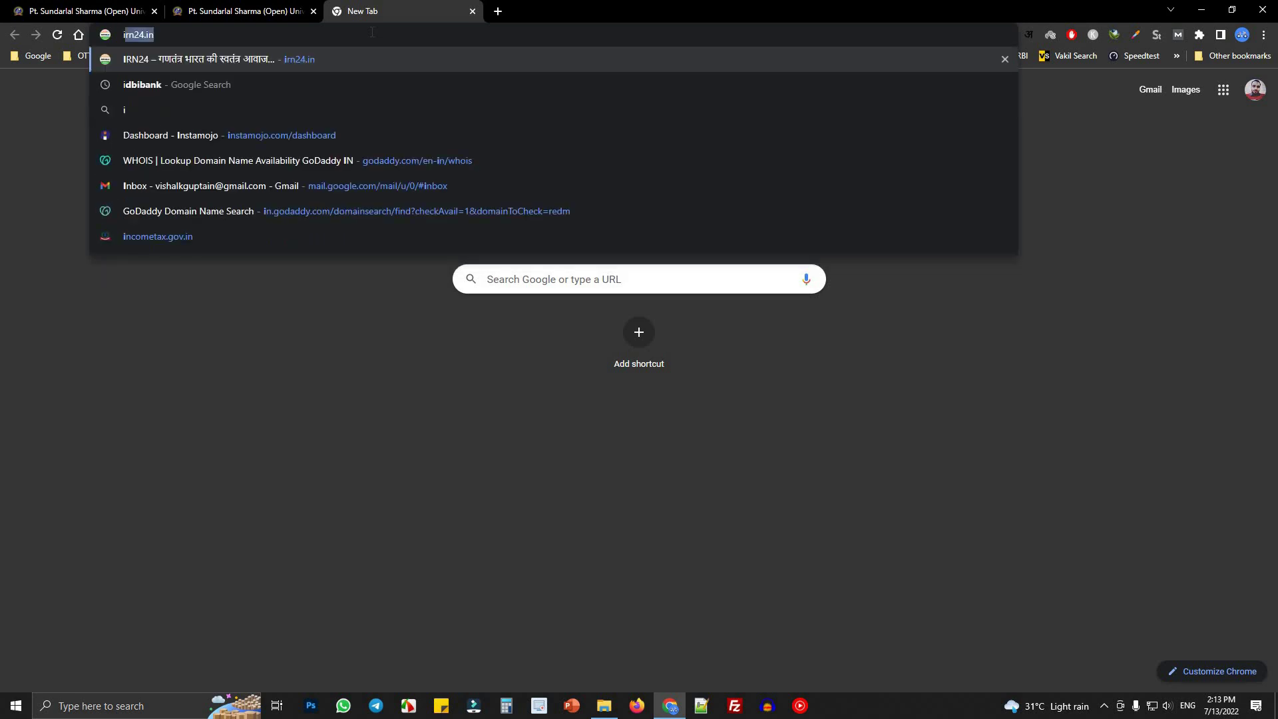
{"action": "key", "text": "BackSpace"}
{"action": "key", "text": "BackSpace"}
{"action": "type", "text": "co"}
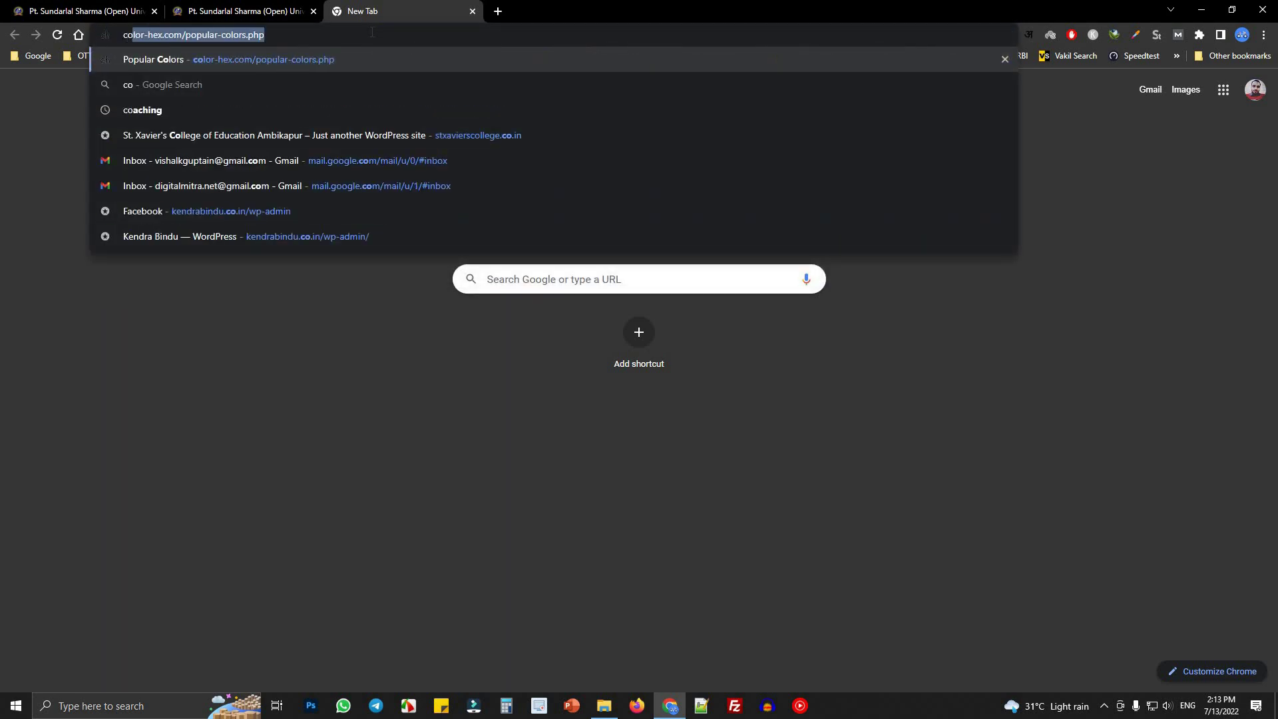
{"action": "type", "text": "hrome"}
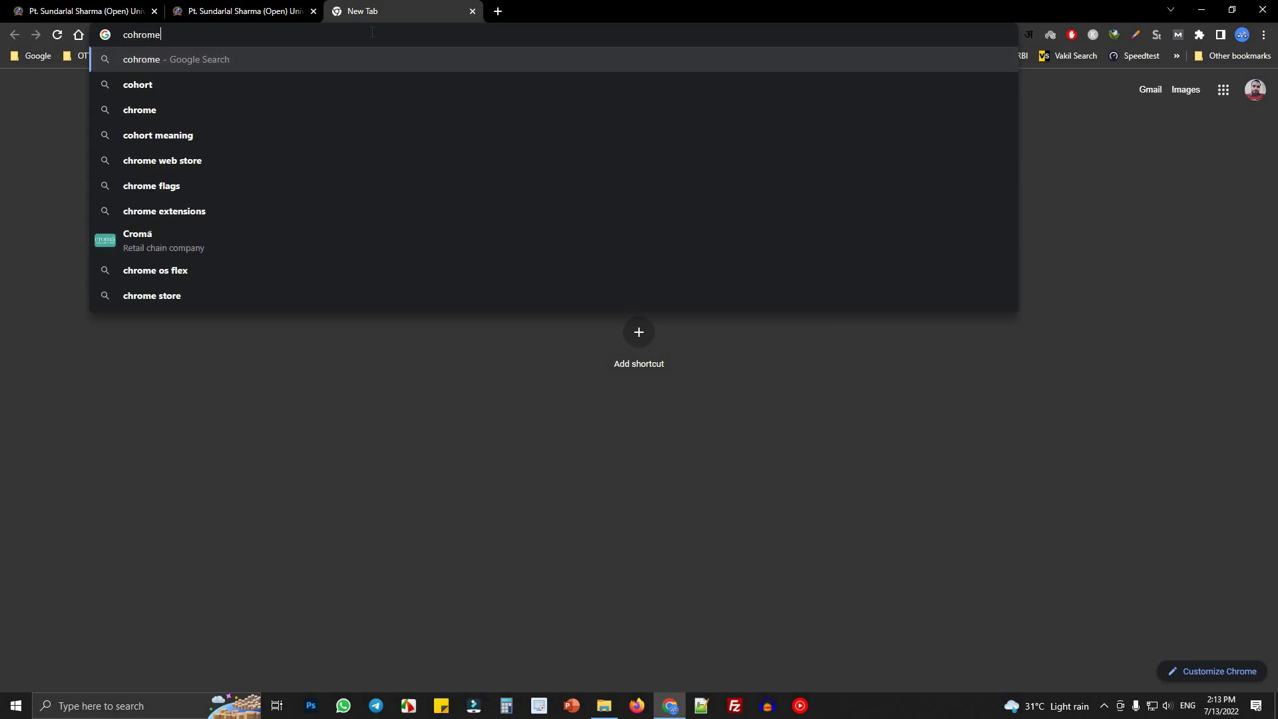
{"action": "type", "text": " i"}
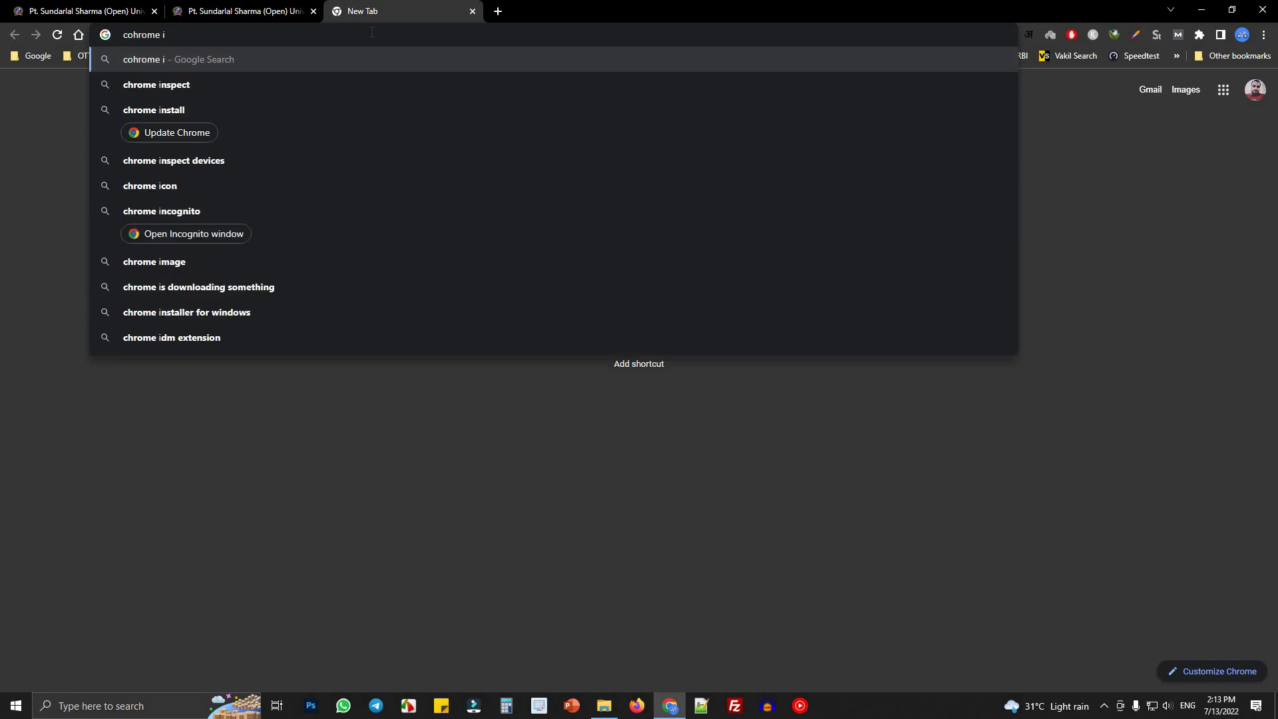
{"action": "type", "text": "npu"}
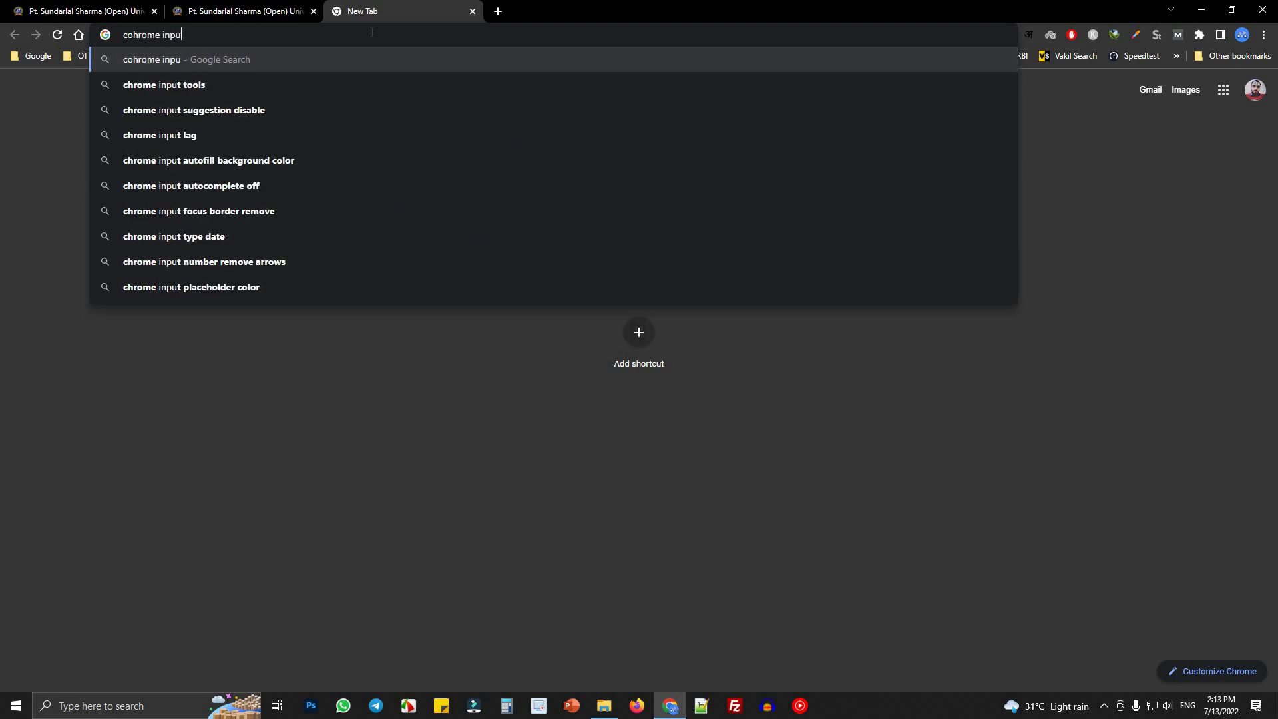
{"action": "left_click", "coordinate": [214, 87]}
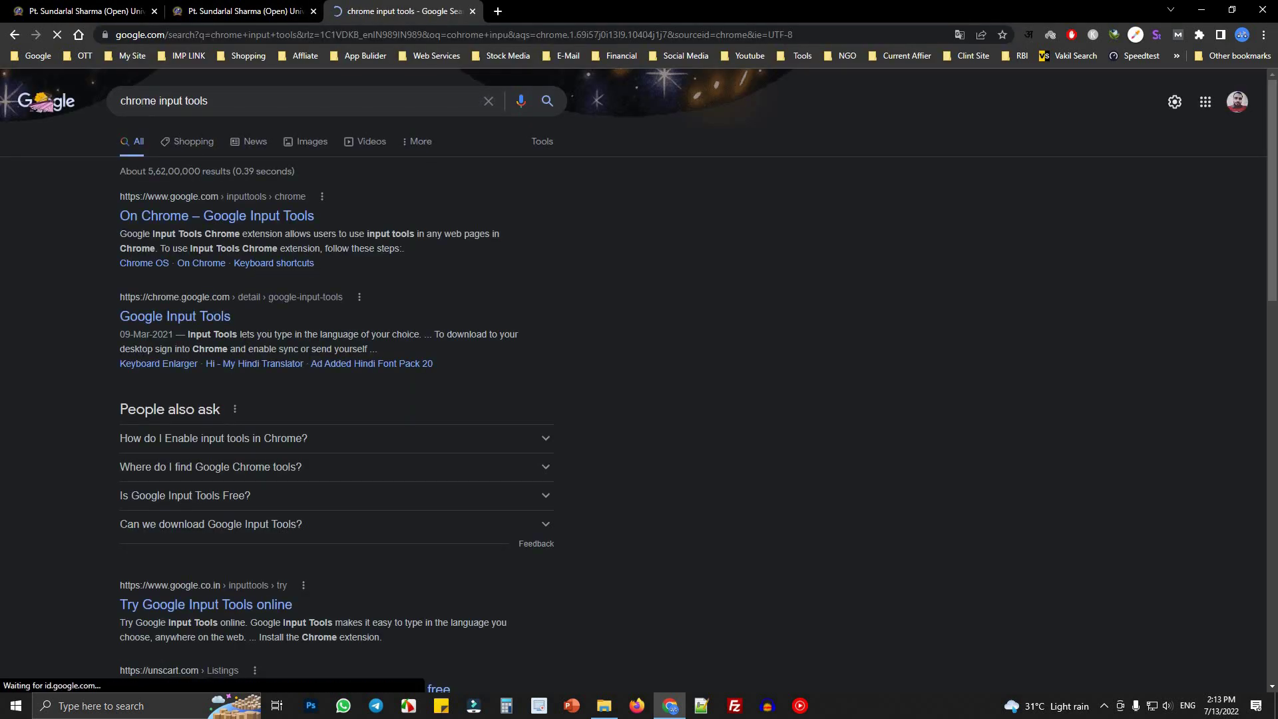
{"action": "left_click", "coordinate": [186, 218]}
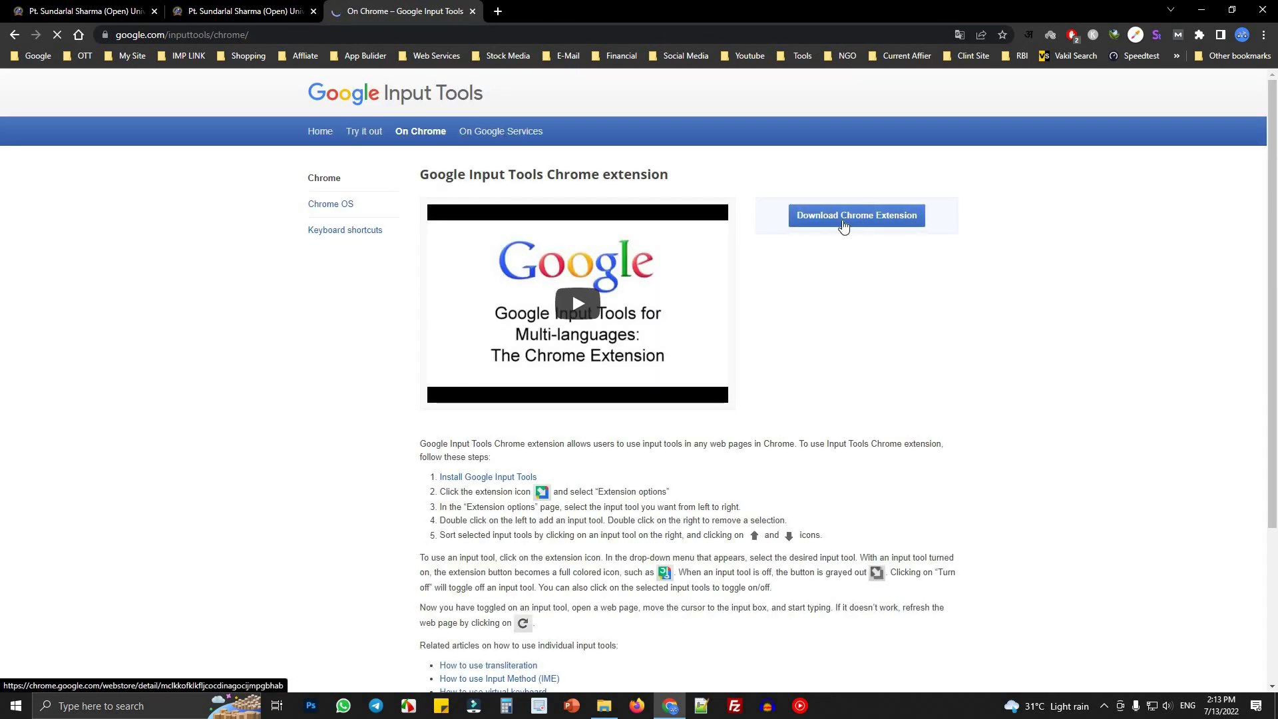
- Switch Google Input Tools to हिन्दी and go back to the registration form's Hindi name field
{"action": "left_click", "coordinate": [1029, 36]}
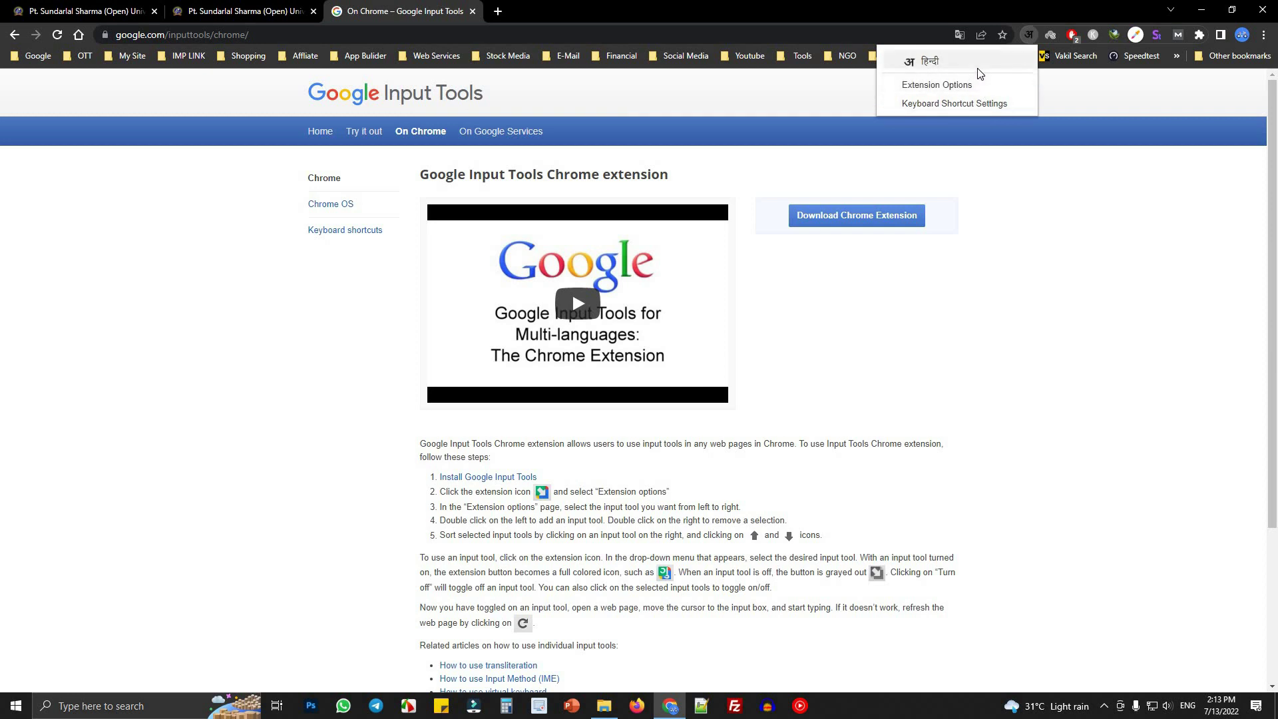
{"action": "left_click", "coordinate": [926, 70]}
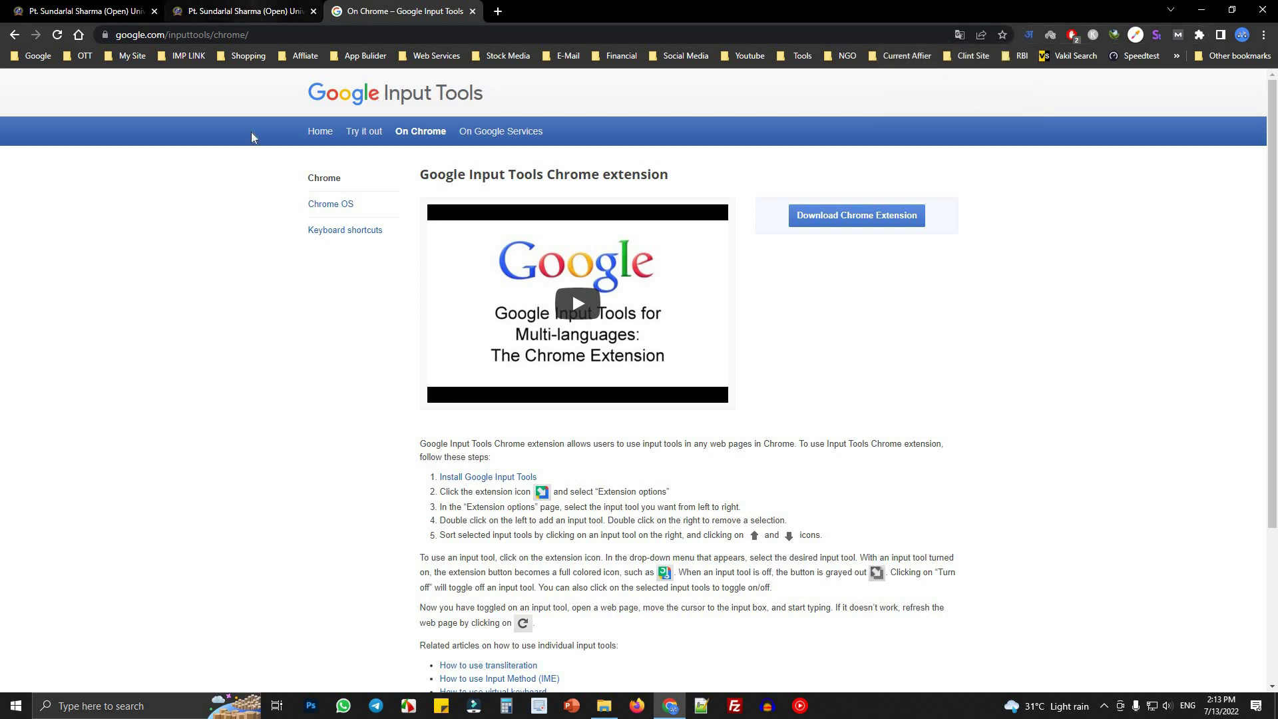
{"action": "left_click", "coordinate": [251, 11]}
{"action": "left_click", "coordinate": [61, 322]}
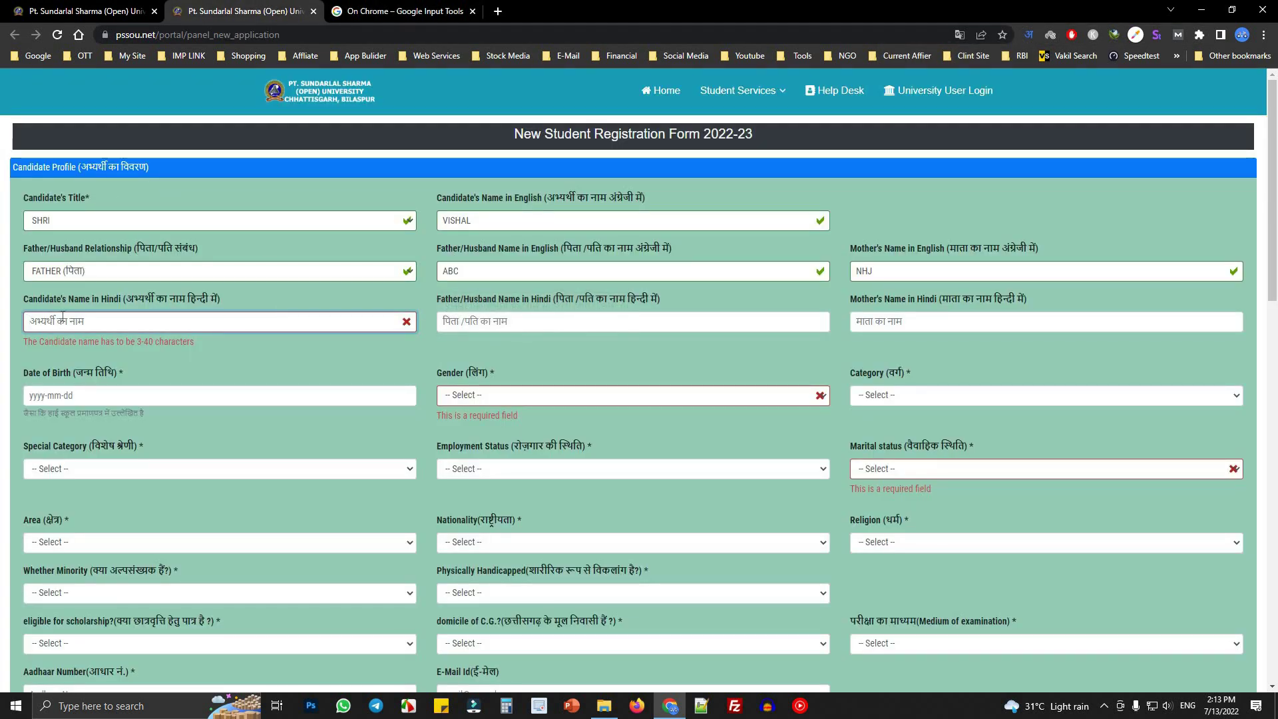
- Enter the candidate's, father's and mother's names in Hindi via transliteration
{"action": "type", "text": "vishal"}
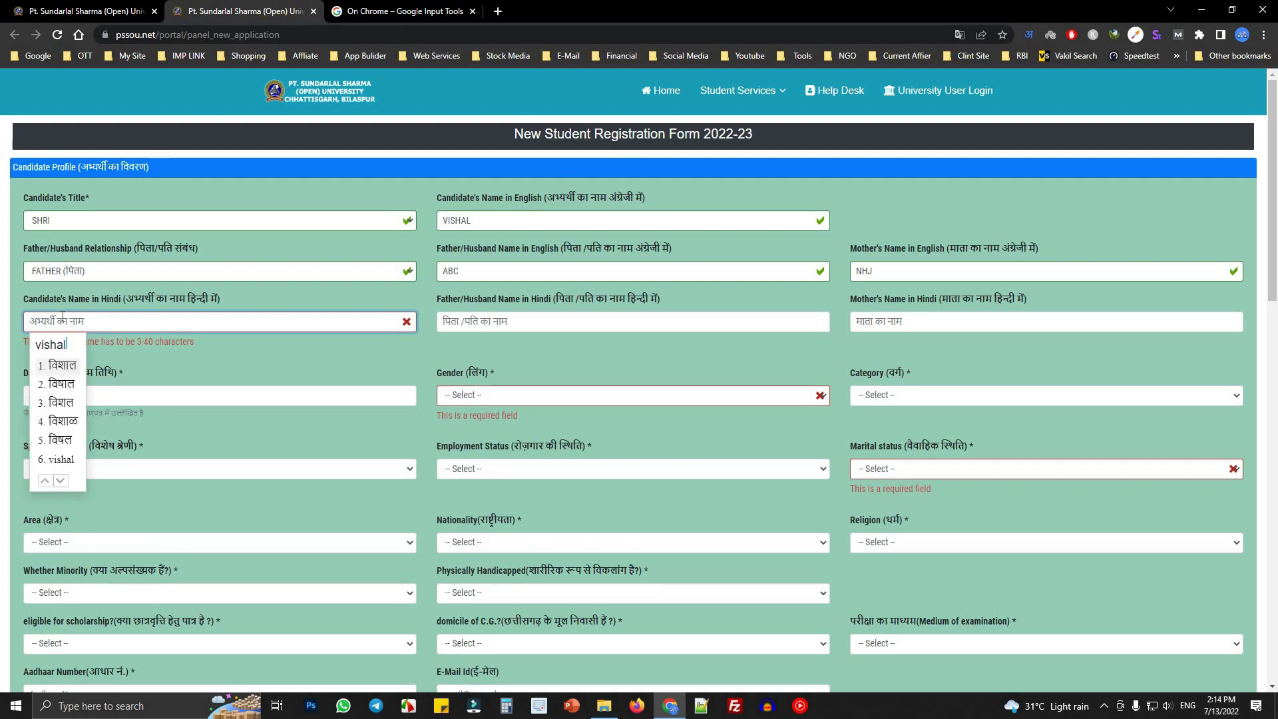
{"action": "key", "text": "Return"}
{"action": "key", "text": "Tab"}
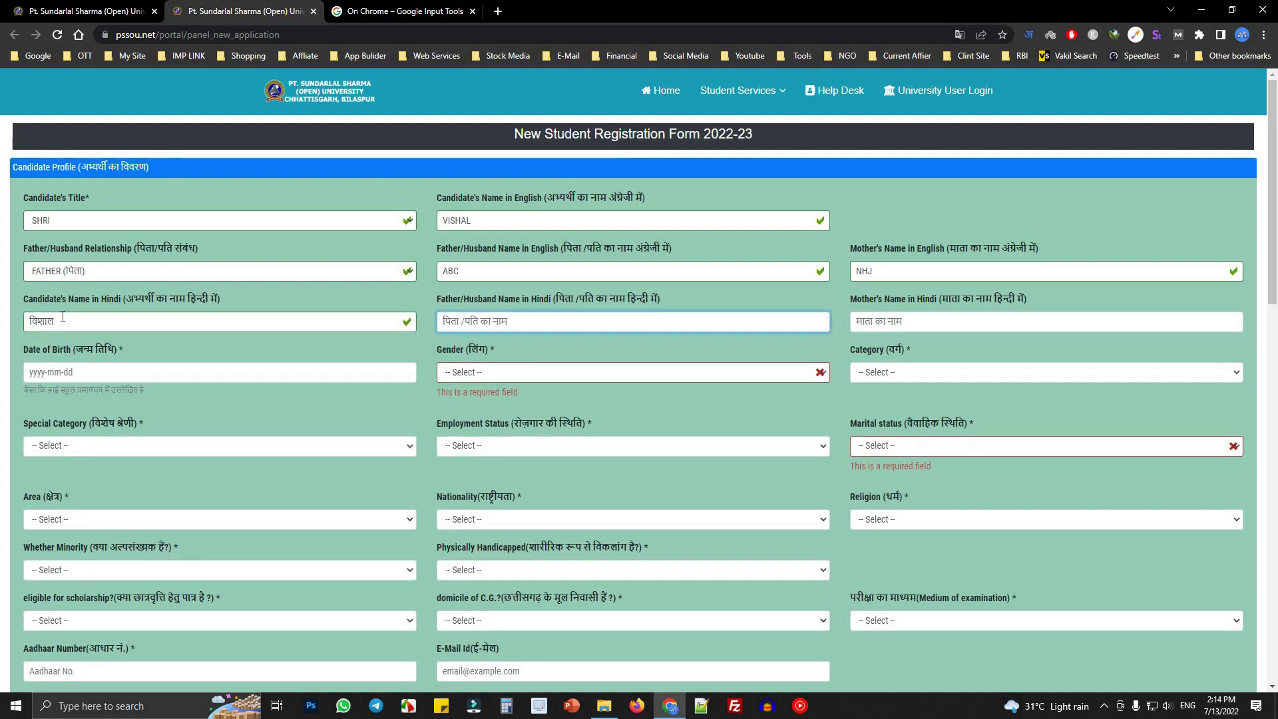
{"action": "type", "text": "abc"}
{"action": "key", "text": "Return"}
{"action": "key", "text": "Tab"}
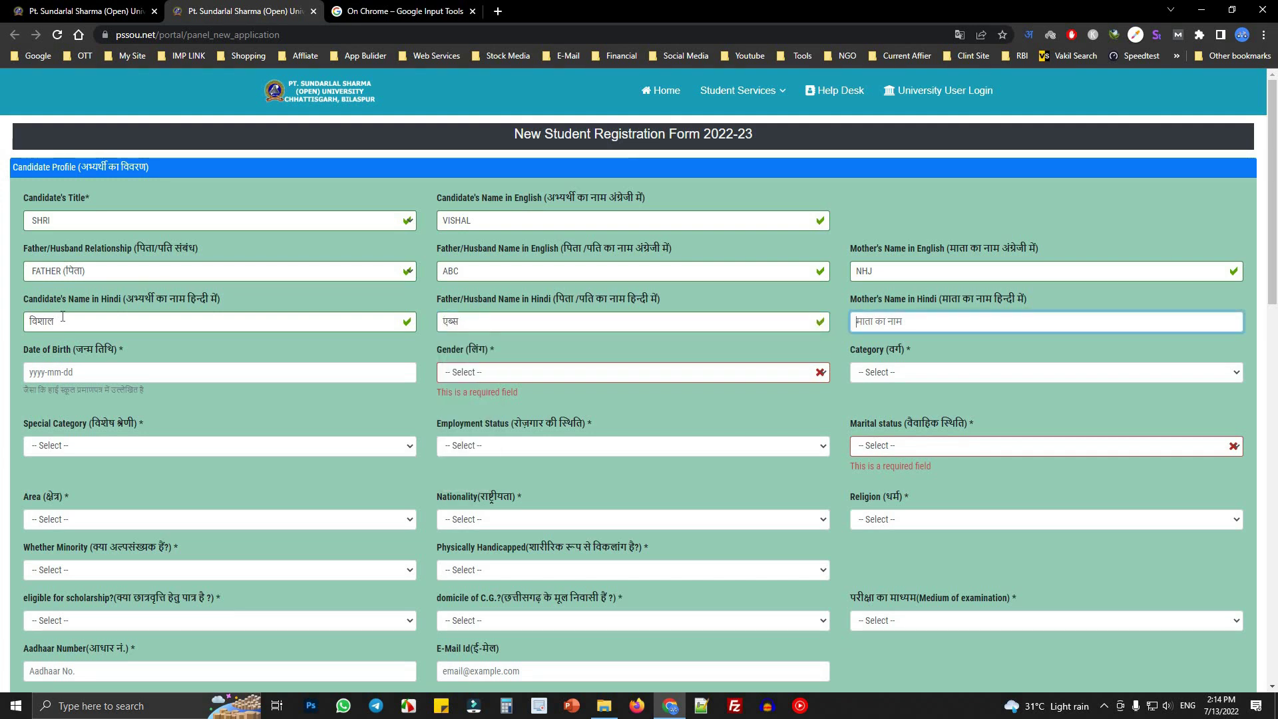
{"action": "type", "text": "dsfjl"}
{"action": "key", "text": "Return"}
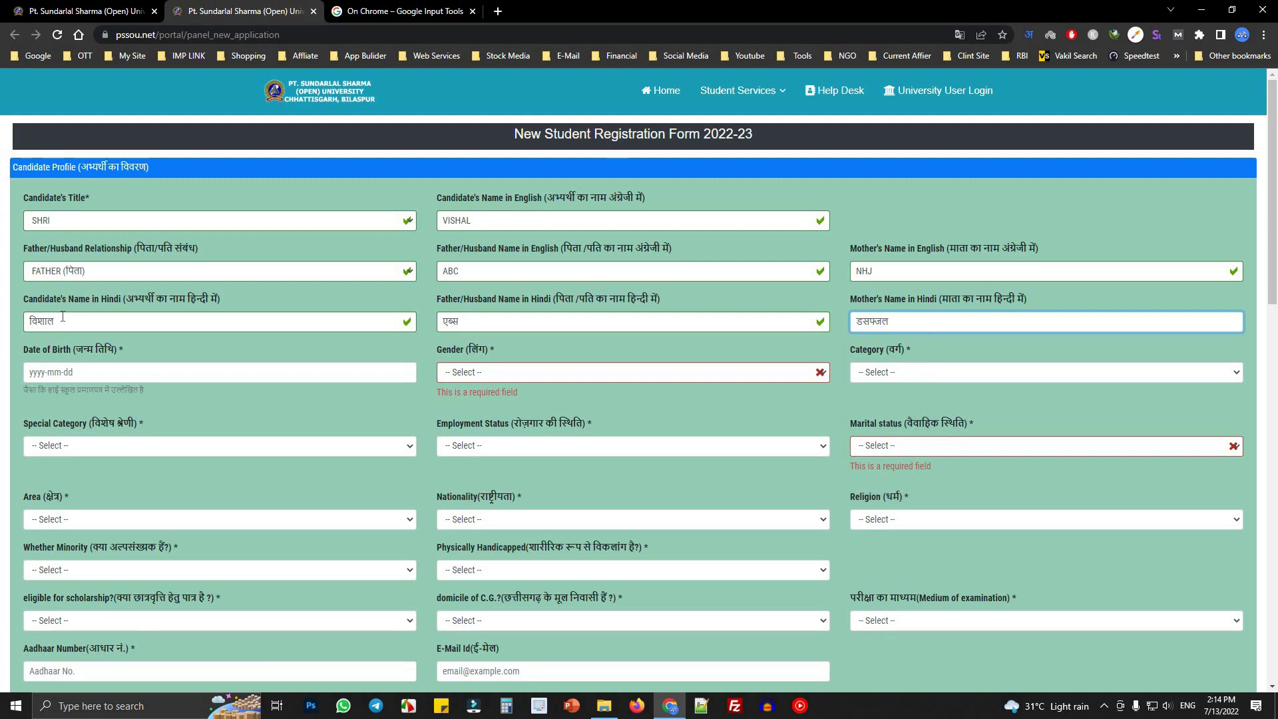
{"action": "key", "text": "Tab"}
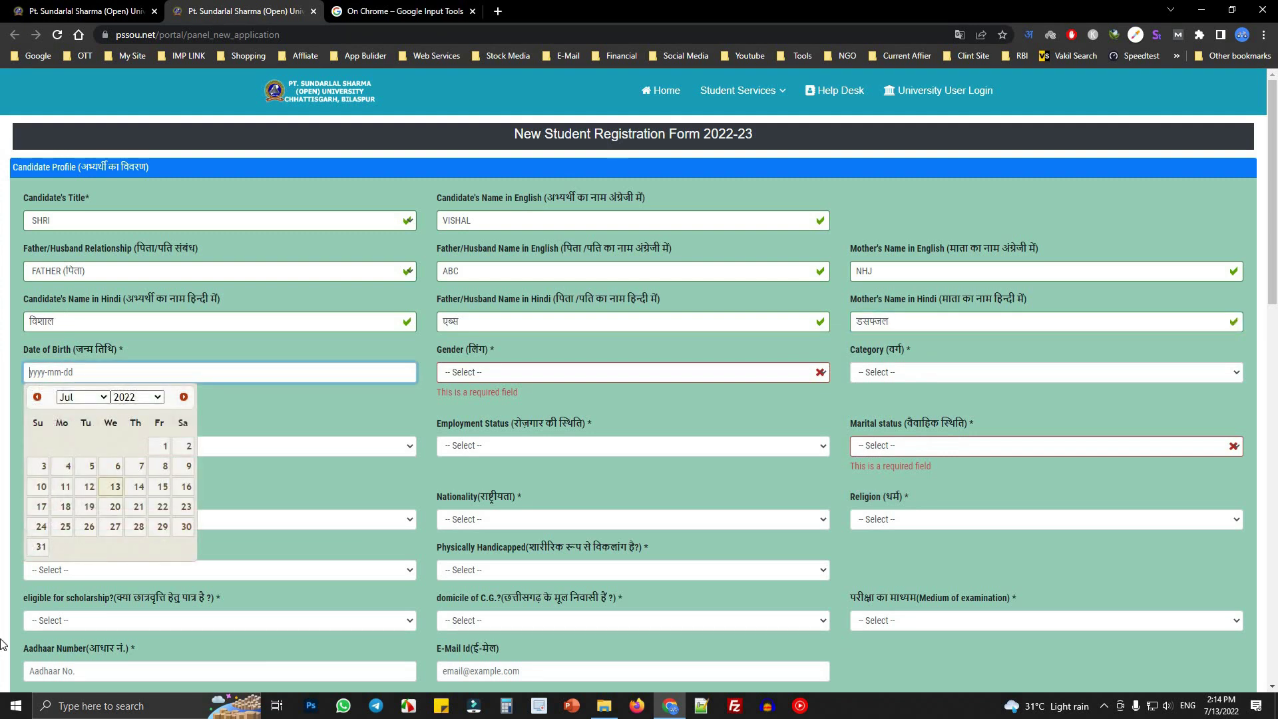
{"action": "left_click", "coordinate": [144, 399]}
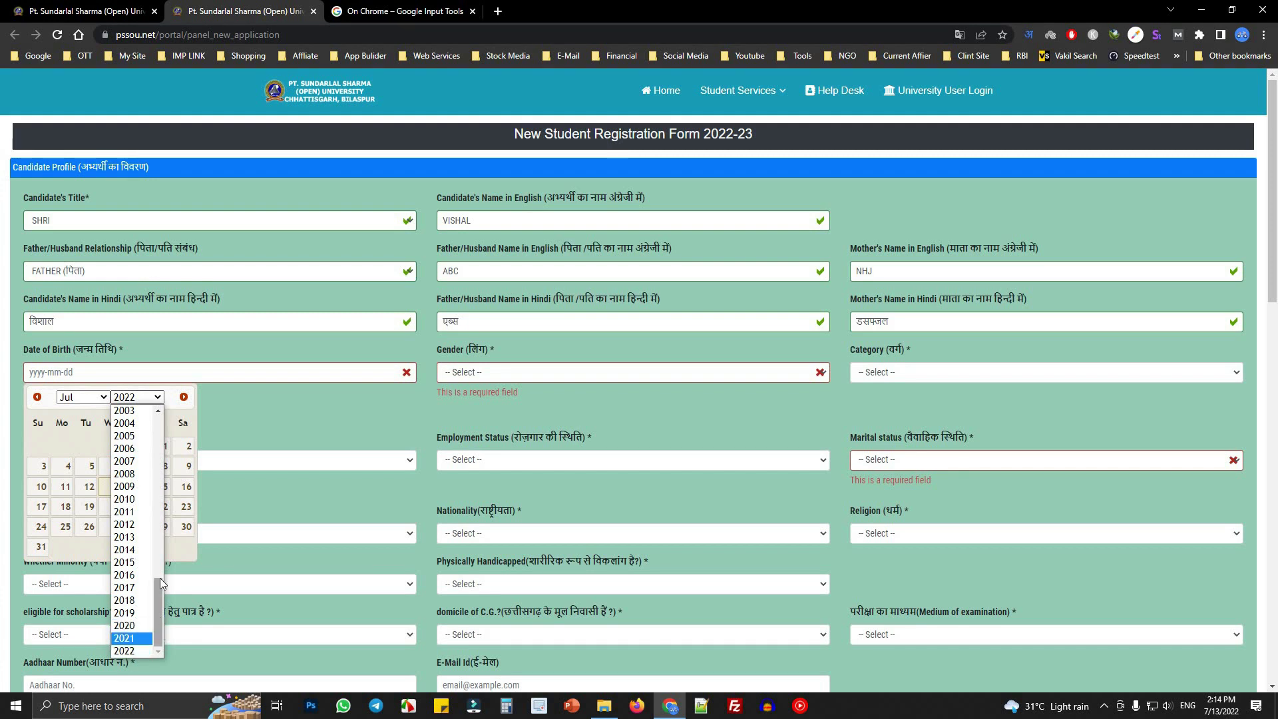
{"action": "left_click_drag", "start_coordinate": [160, 578], "coordinate": [160, 513]}
{"action": "left_click", "coordinate": [130, 504]}
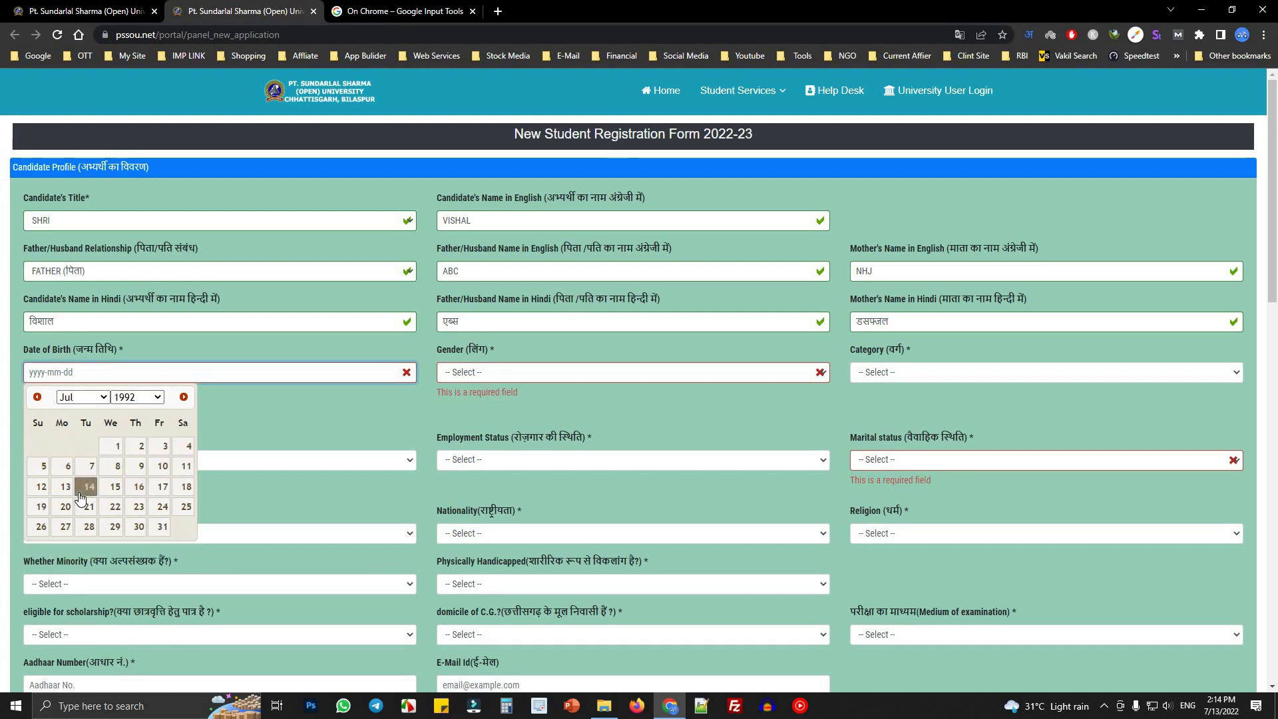
{"action": "left_click", "coordinate": [89, 486]}
{"action": "left_click", "coordinate": [523, 373]}
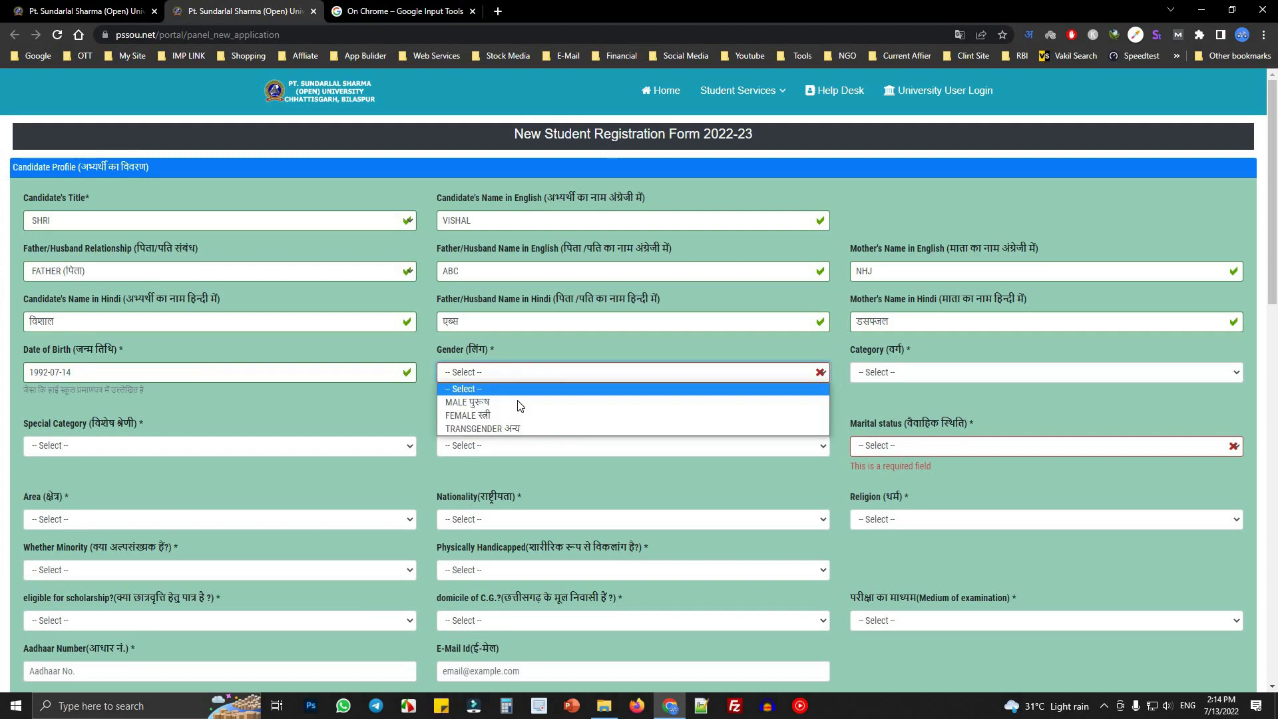
{"action": "left_click", "coordinate": [521, 402]}
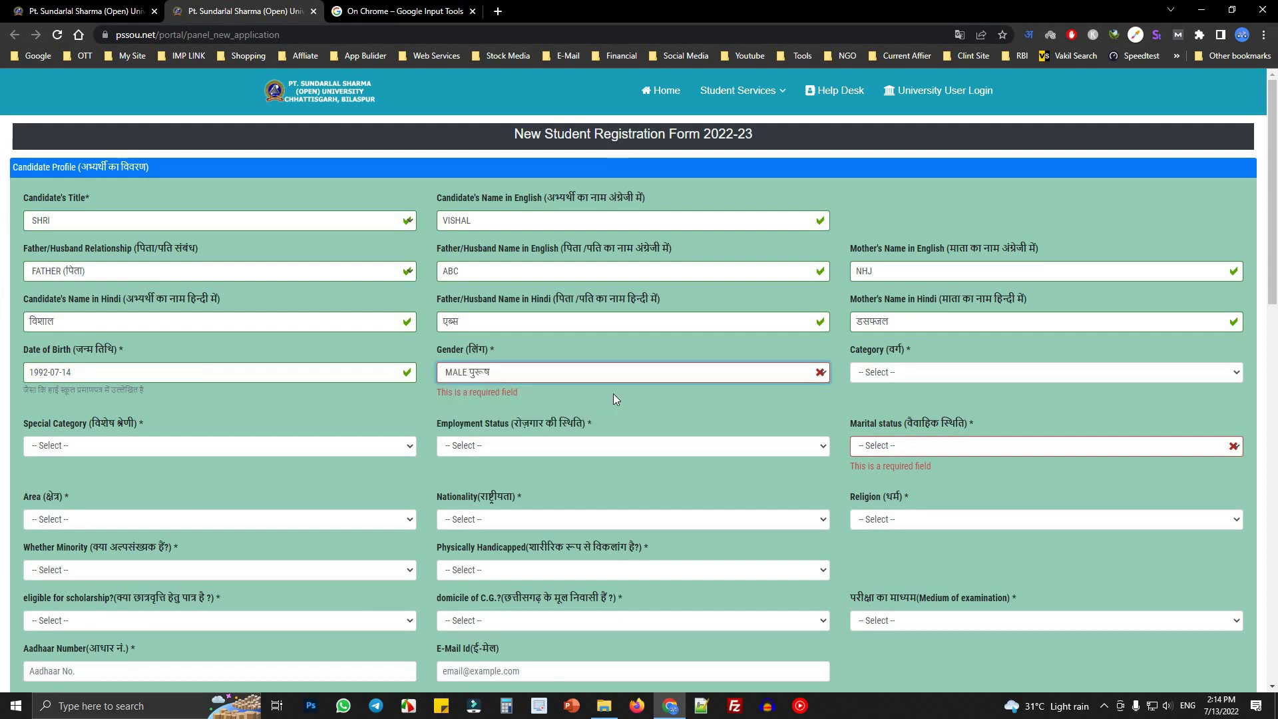
{"action": "left_click", "coordinate": [952, 374]}
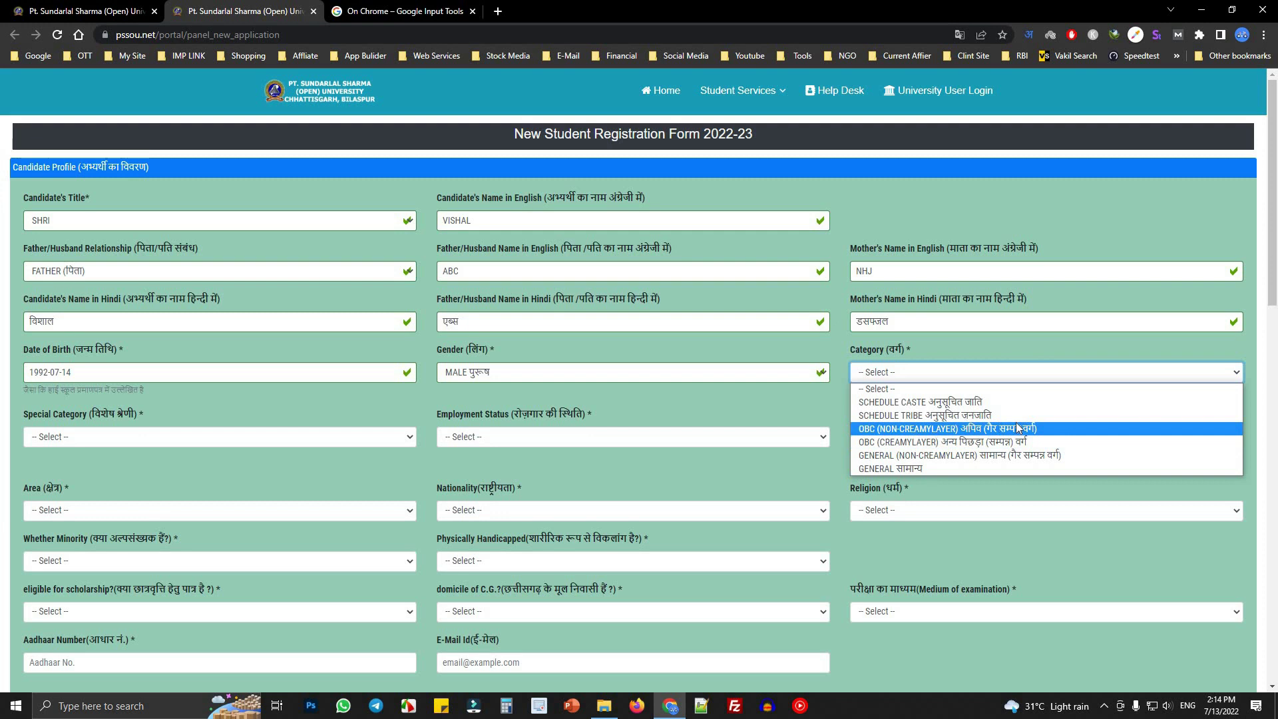
- Set category to OBC (NON-CREAMYLAYER) and special category to Other
{"action": "left_click", "coordinate": [960, 429]}
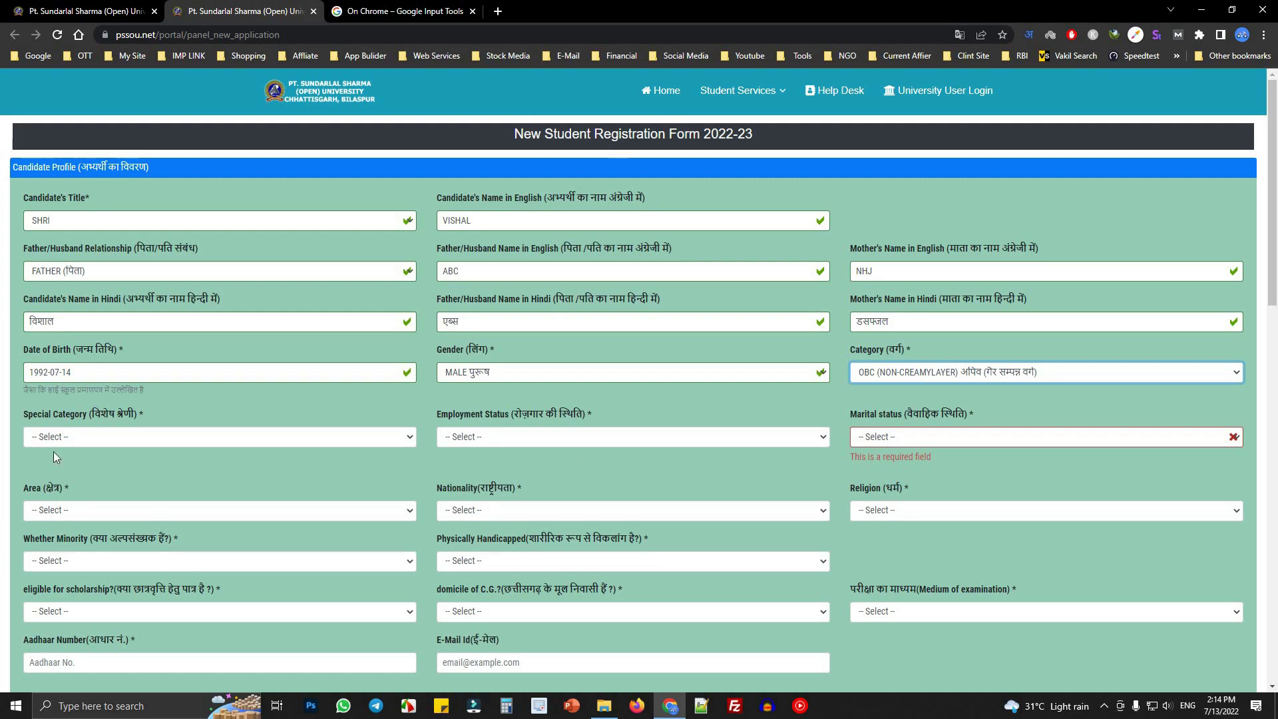
{"action": "left_click_drag", "start_coordinate": [17, 420], "coordinate": [135, 414]}
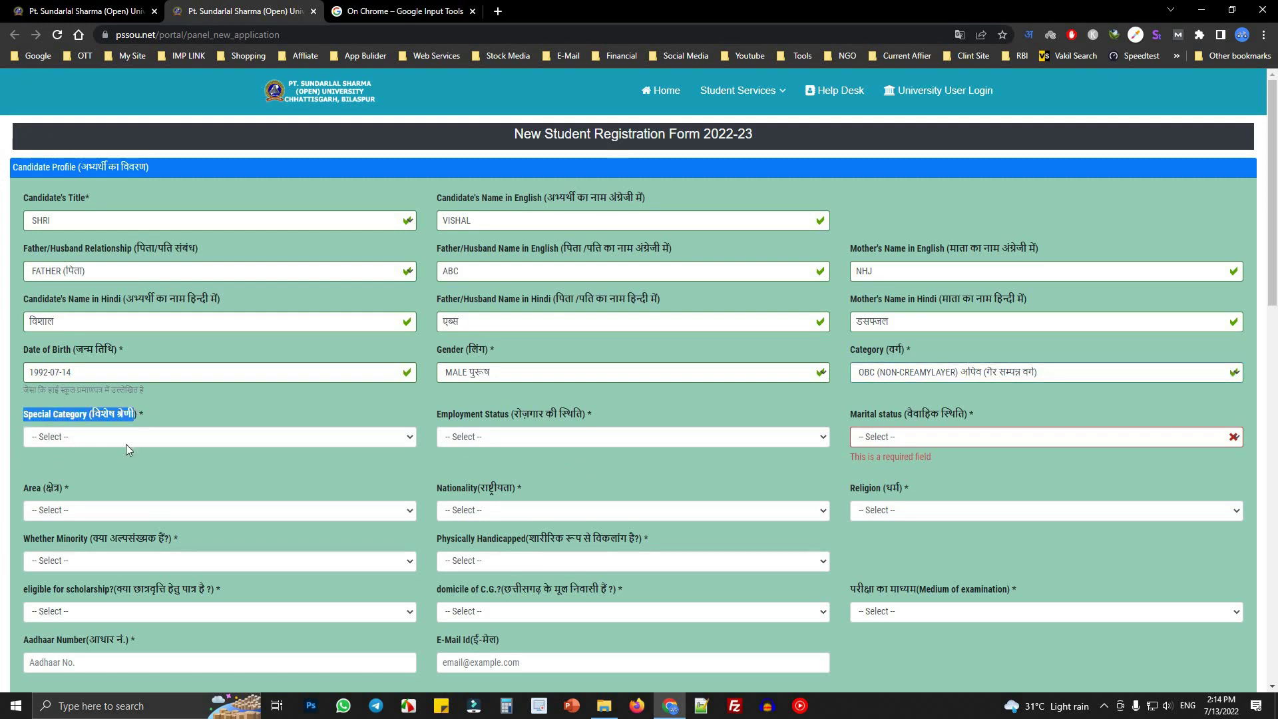
{"action": "left_click", "coordinate": [143, 437]}
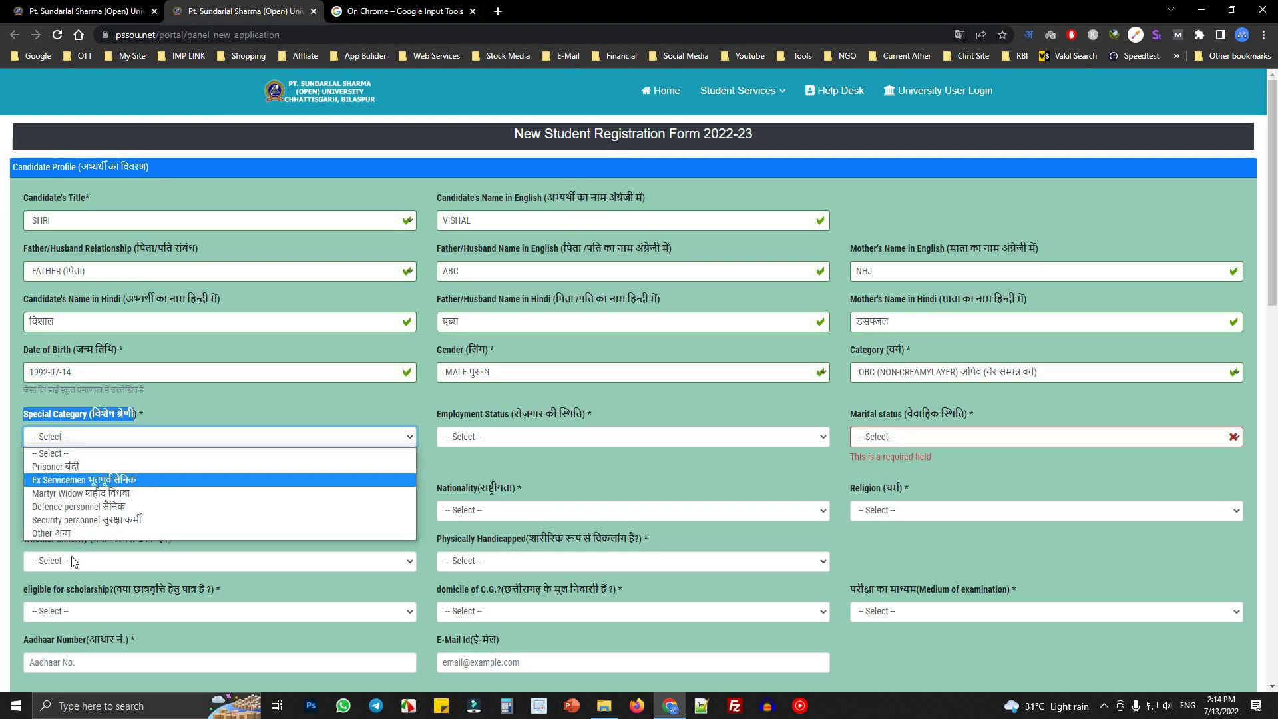
{"action": "left_click", "coordinate": [43, 536]}
- Set employment status to Selfemployed and marital status to UN-MARRIED
{"action": "left_click_drag", "start_coordinate": [450, 419], "coordinate": [530, 422]}
{"action": "left_click", "coordinate": [538, 437]}
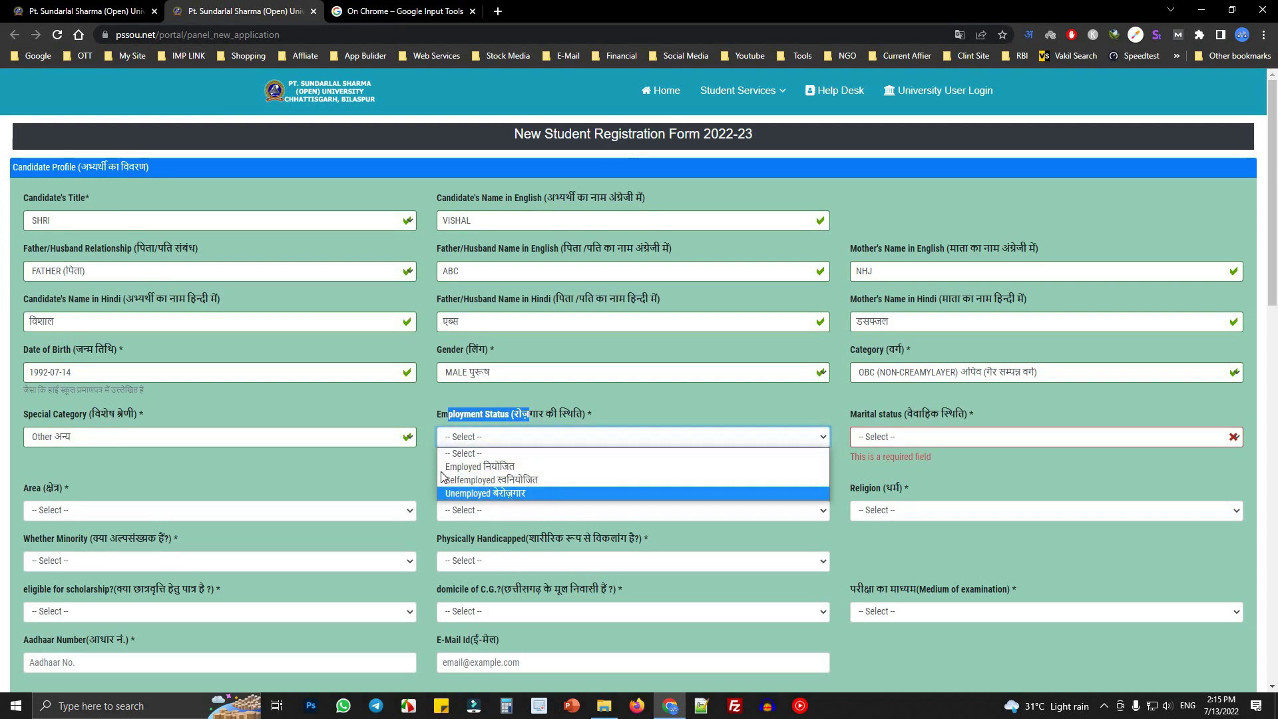
{"action": "left_click", "coordinate": [509, 480]}
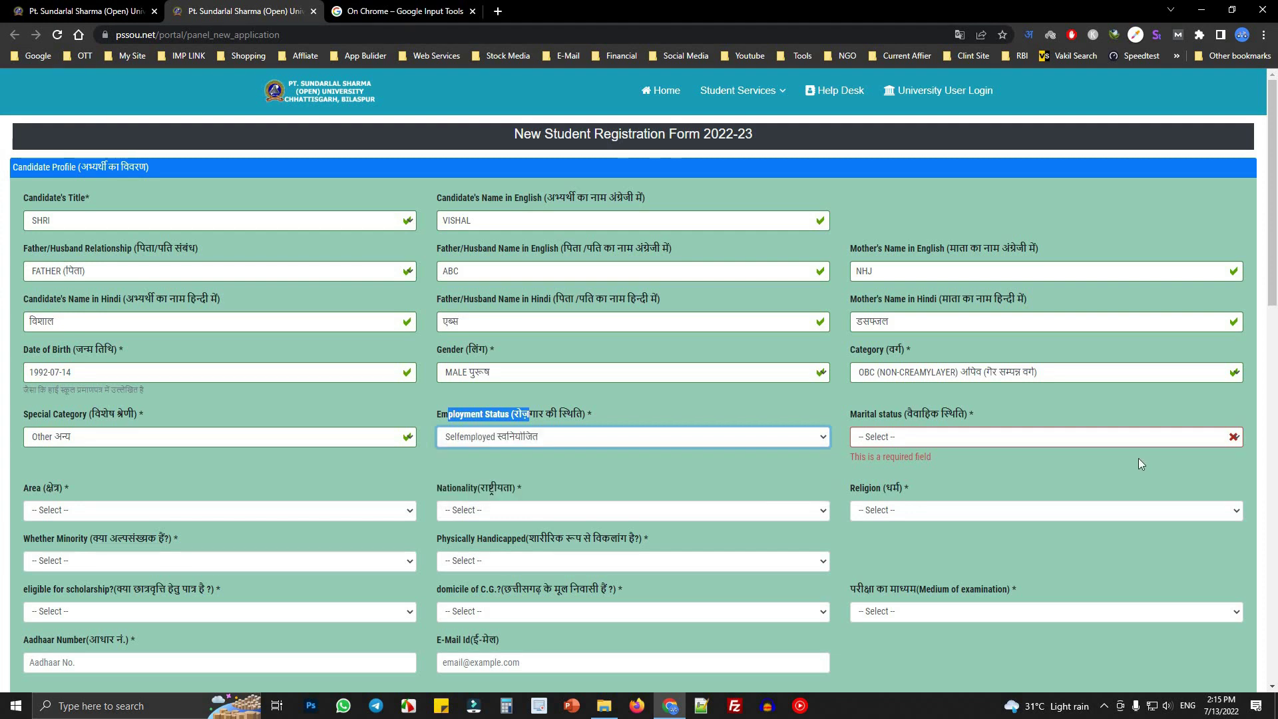
{"action": "left_click", "coordinate": [933, 438]}
{"action": "left_click_drag", "start_coordinate": [859, 416], "coordinate": [973, 416]}
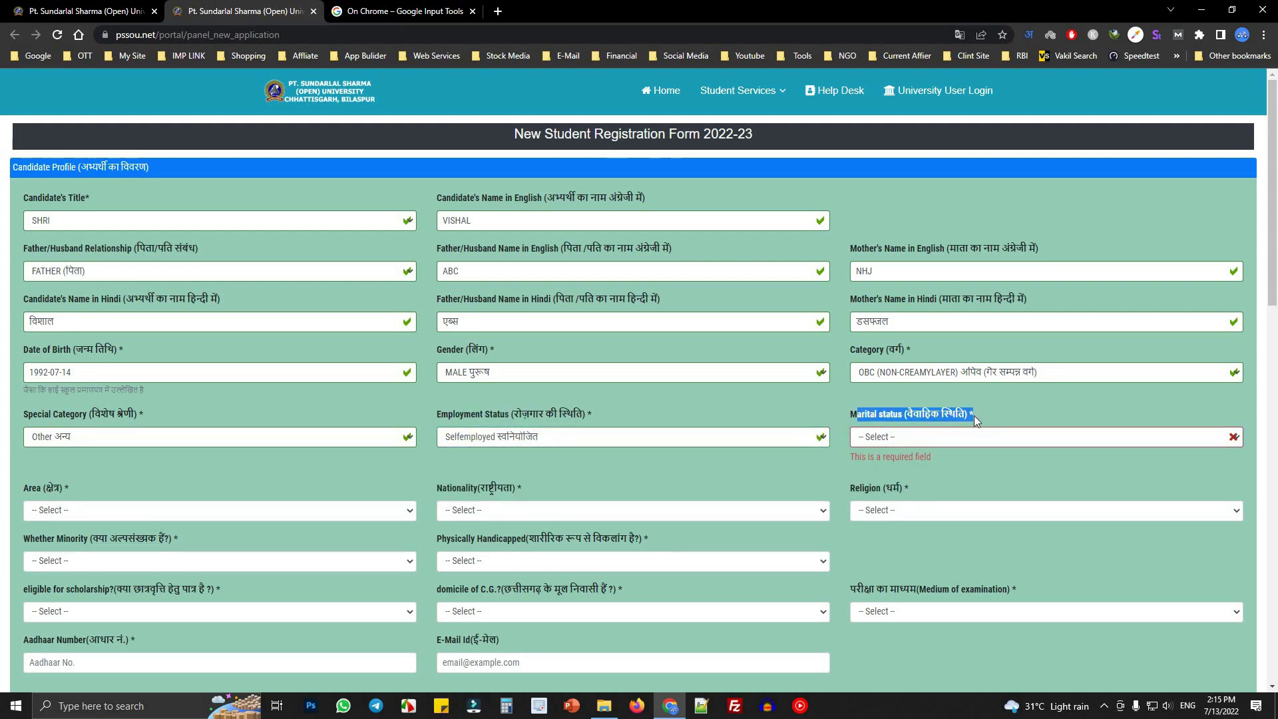
{"action": "left_click", "coordinate": [992, 443]}
{"action": "left_click", "coordinate": [918, 468]}
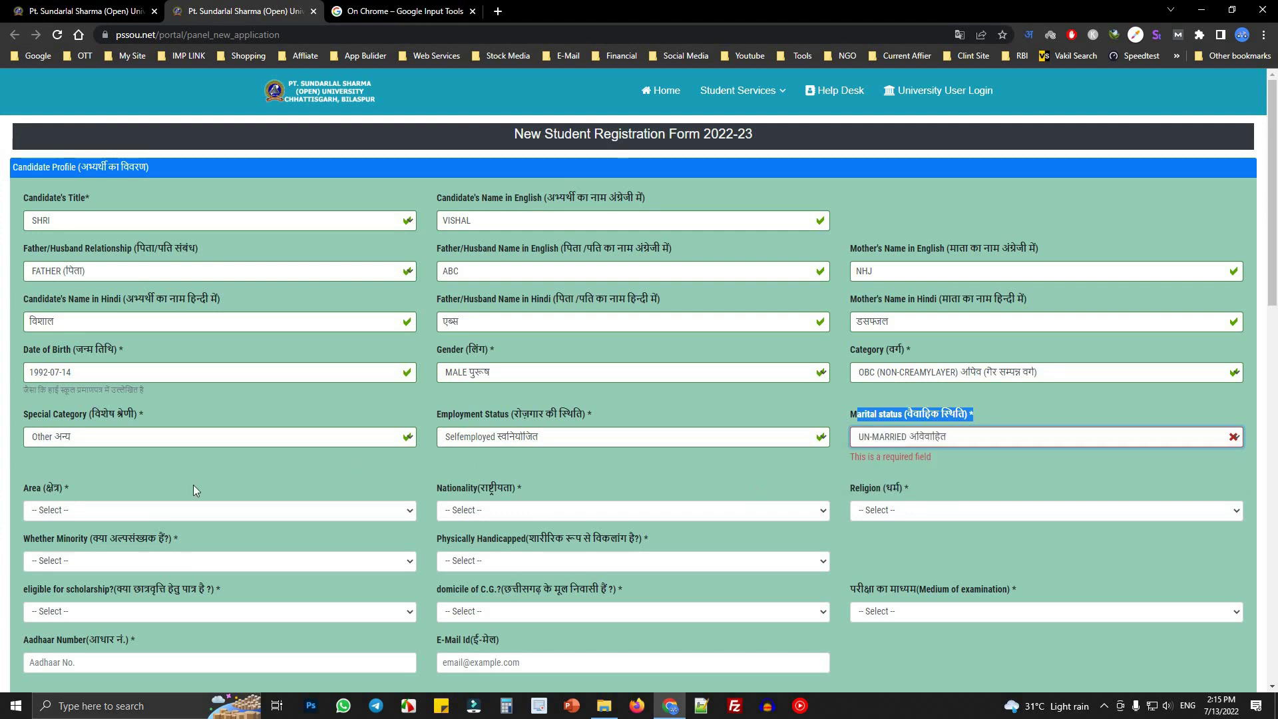
{"action": "scroll", "coordinate": [65, 377], "scroll_direction": "down", "scroll_amount": 2}
- Set area to URBAN, nationality to INDIAN and religion to HINDU
{"action": "left_click", "coordinate": [66, 377]}
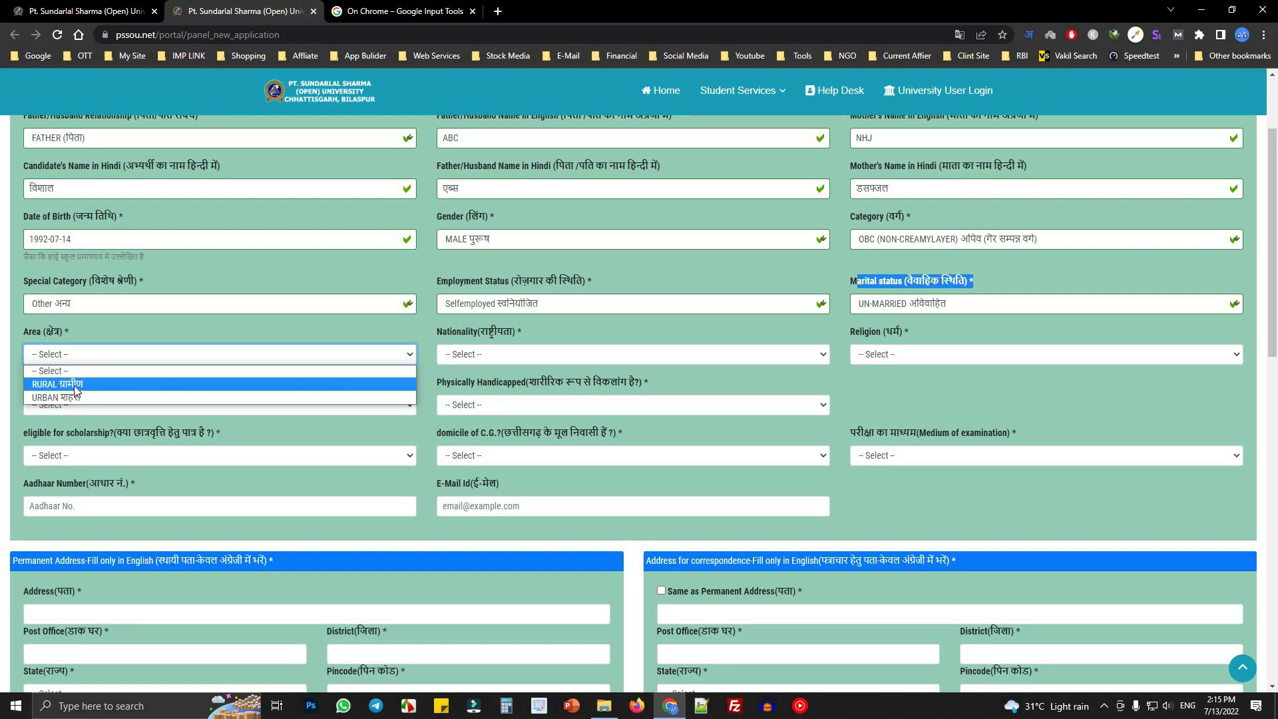
{"action": "left_click", "coordinate": [73, 398]}
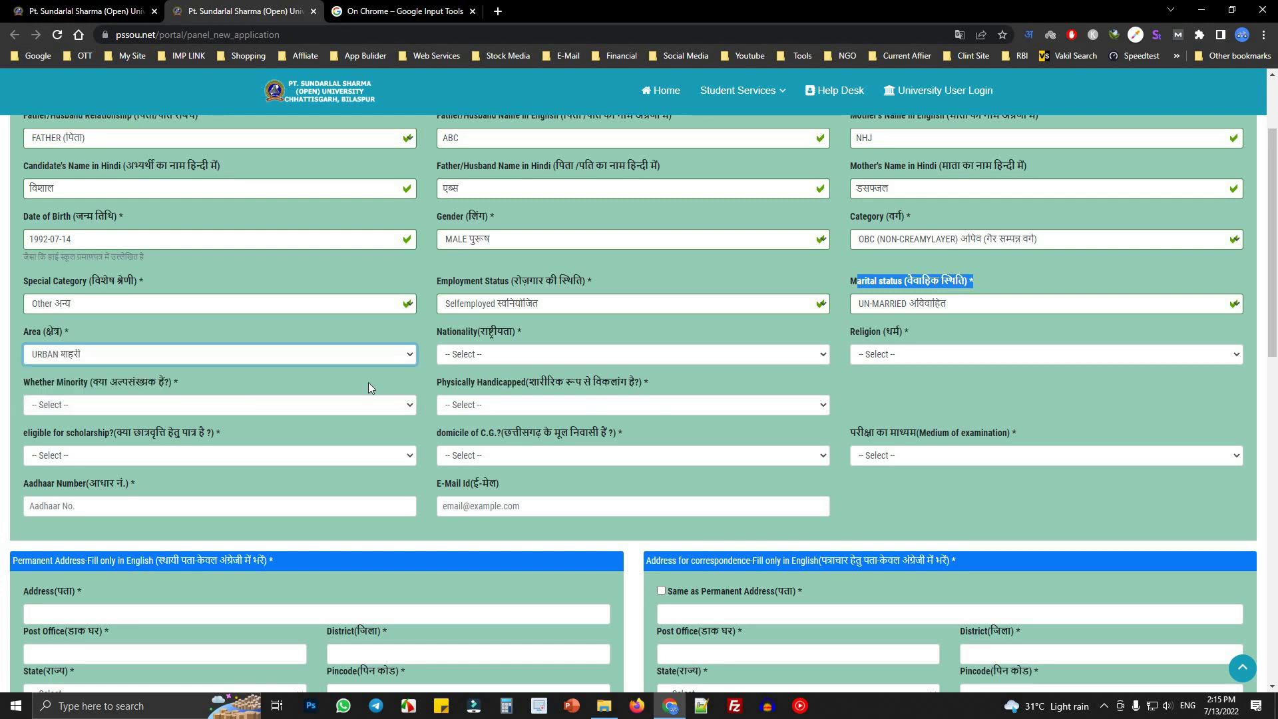
{"action": "left_click", "coordinate": [519, 354]}
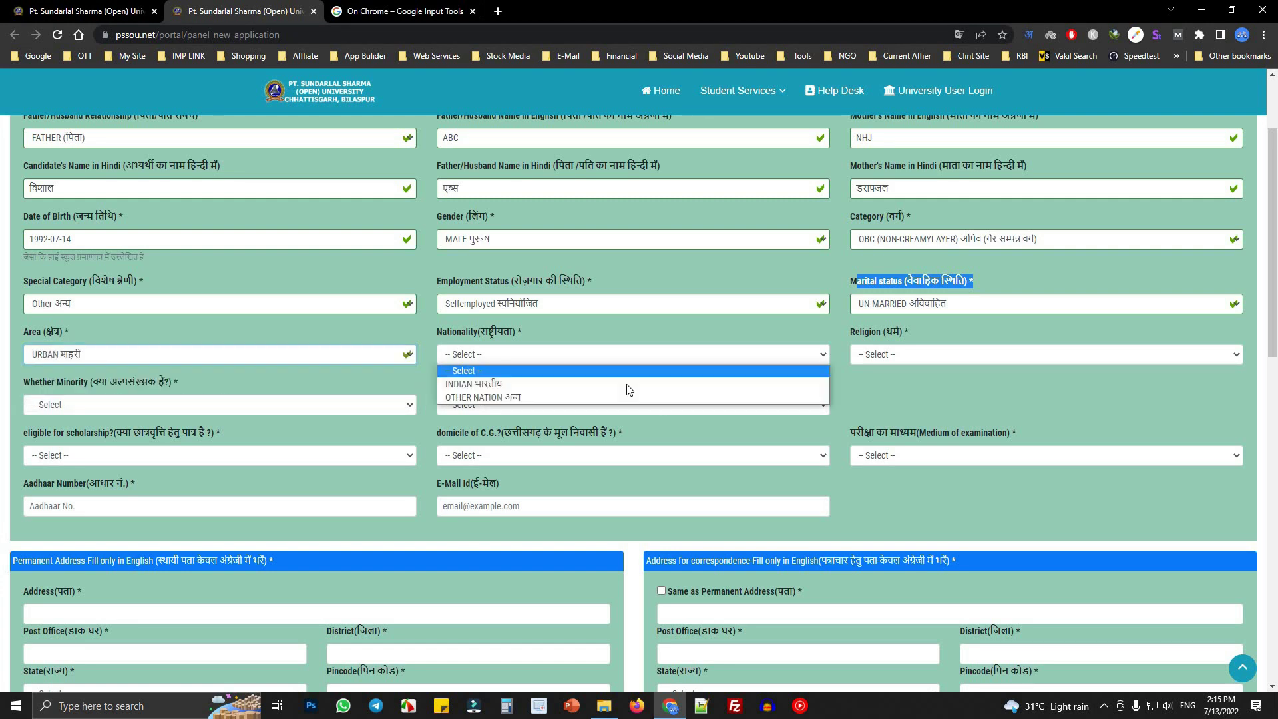
{"action": "left_click", "coordinate": [520, 386]}
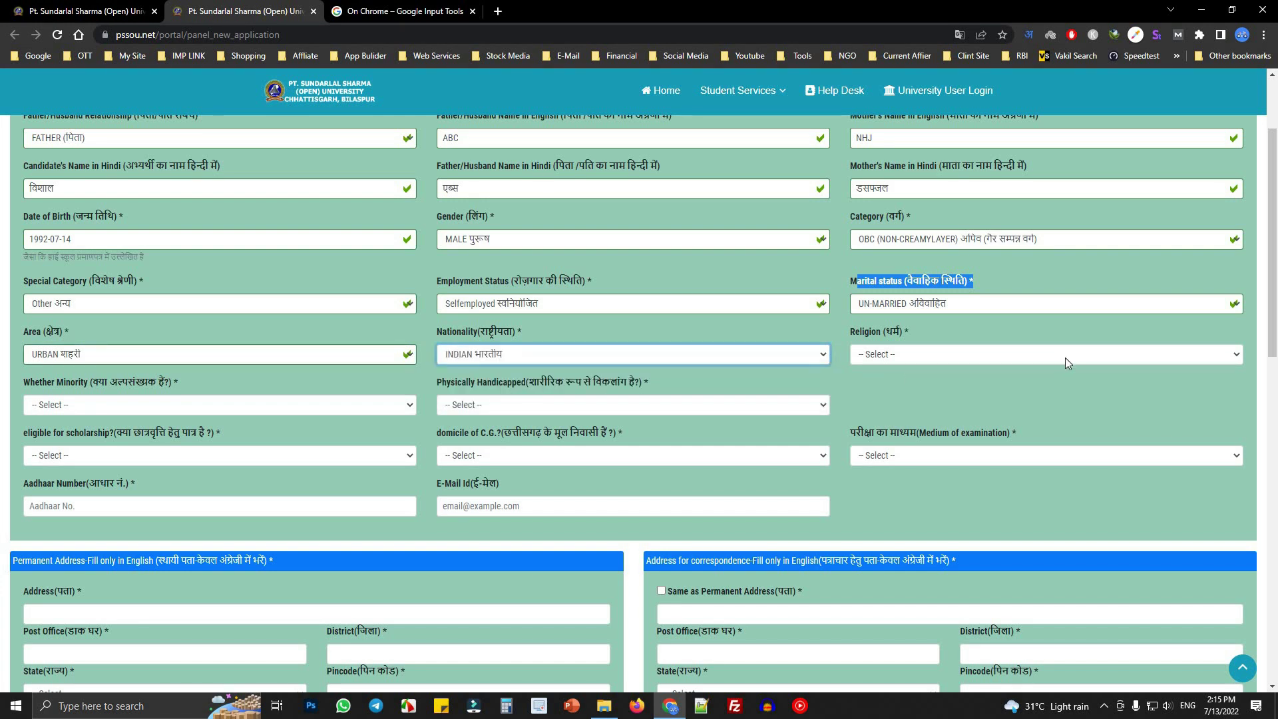
{"action": "left_click", "coordinate": [884, 357]}
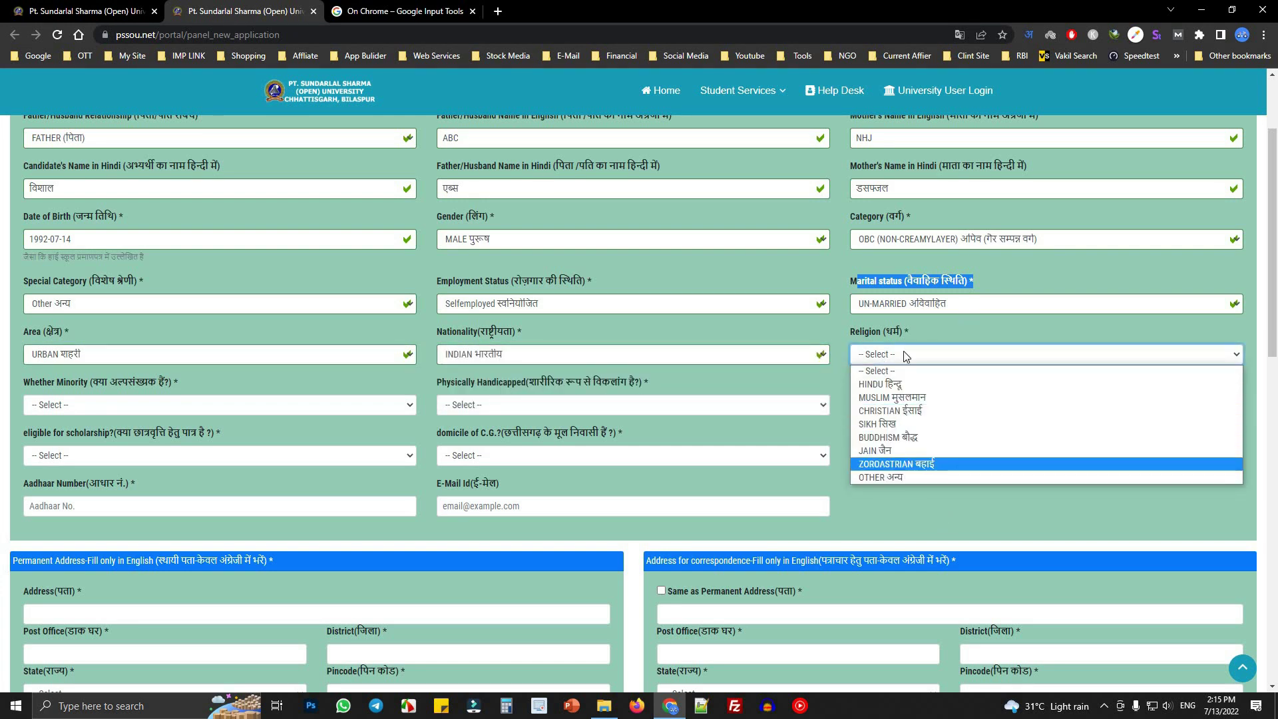
{"action": "left_click", "coordinate": [909, 384]}
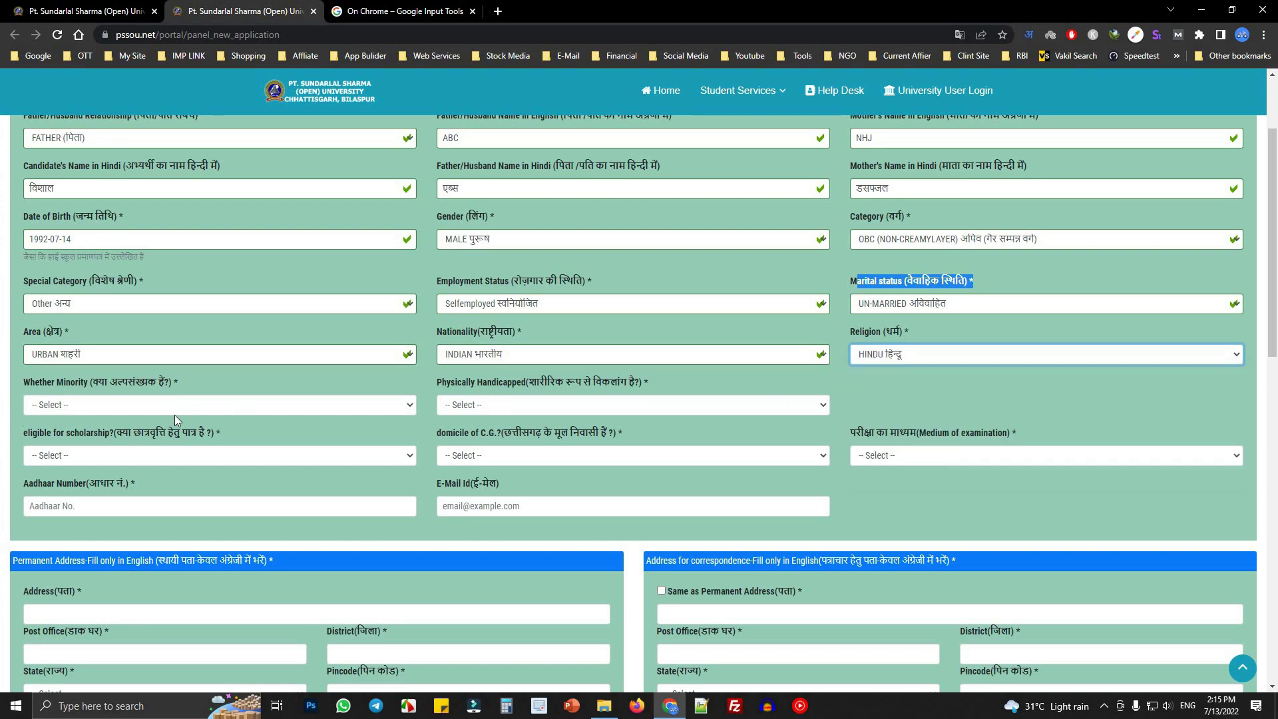
- Answer NO for minority, physically handicapped and scholarship eligibility
{"action": "left_click", "coordinate": [113, 405]}
{"action": "key", "text": "Return"}
{"action": "left_click", "coordinate": [89, 409]}
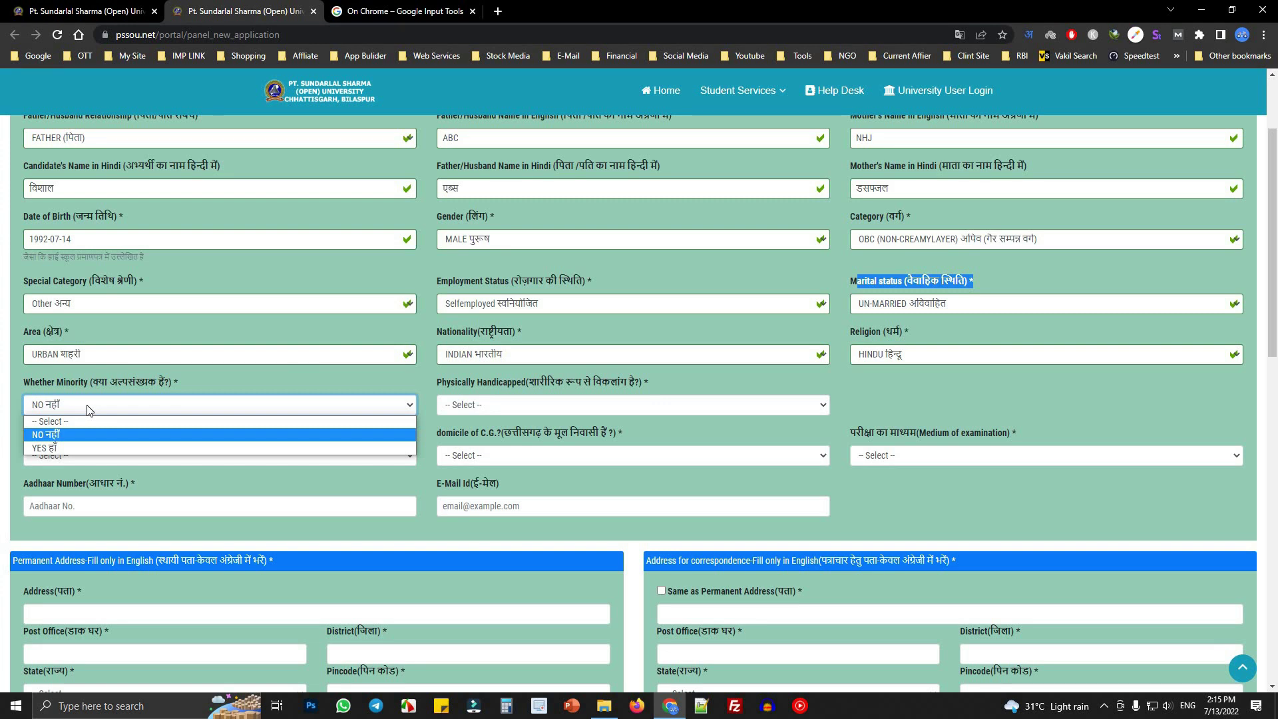
{"action": "left_click", "coordinate": [70, 412]}
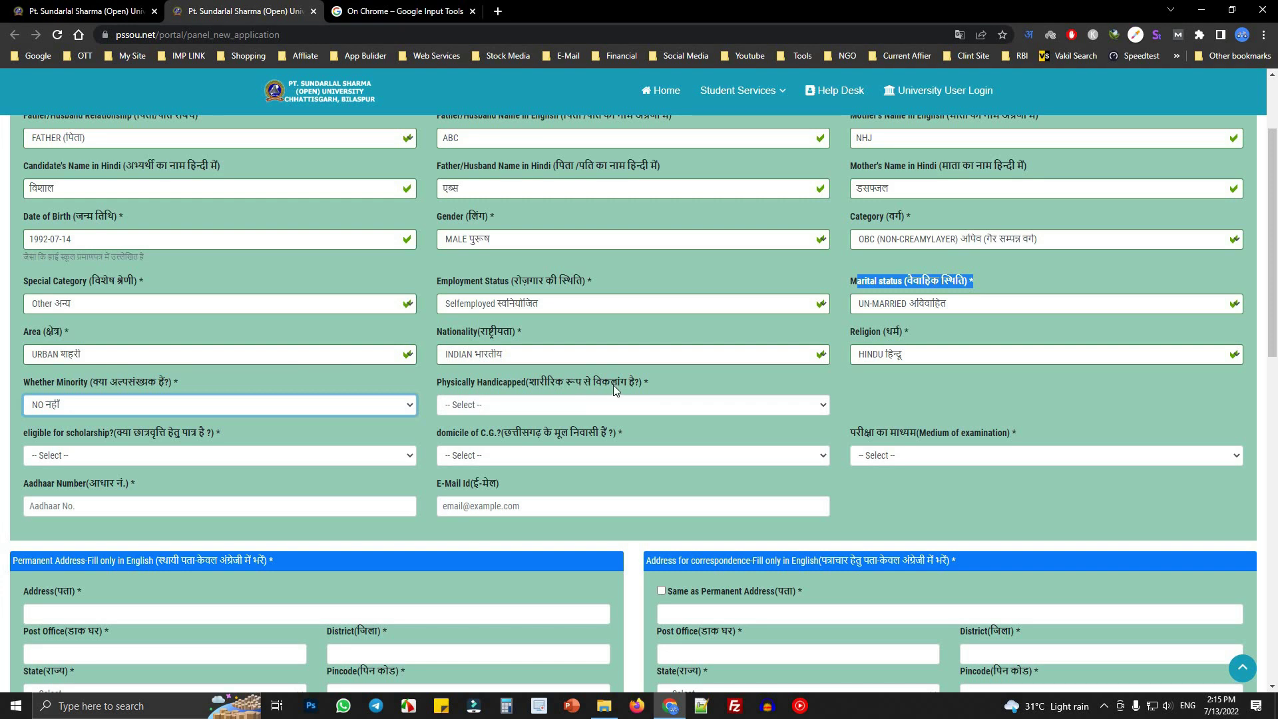
{"action": "left_click_drag", "start_coordinate": [529, 383], "coordinate": [666, 386]}
{"action": "left_click", "coordinate": [565, 408]}
{"action": "left_click", "coordinate": [496, 436]}
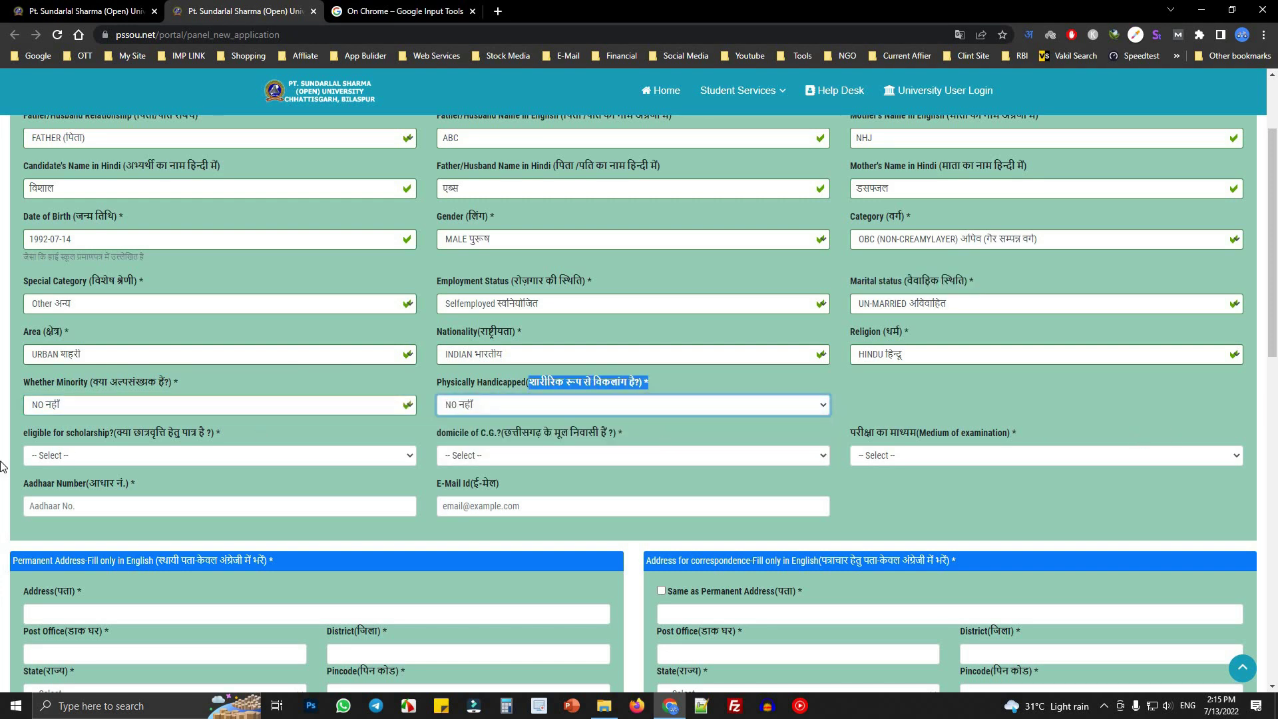
{"action": "left_click_drag", "start_coordinate": [28, 439], "coordinate": [265, 433]}
{"action": "left_click", "coordinate": [119, 455]}
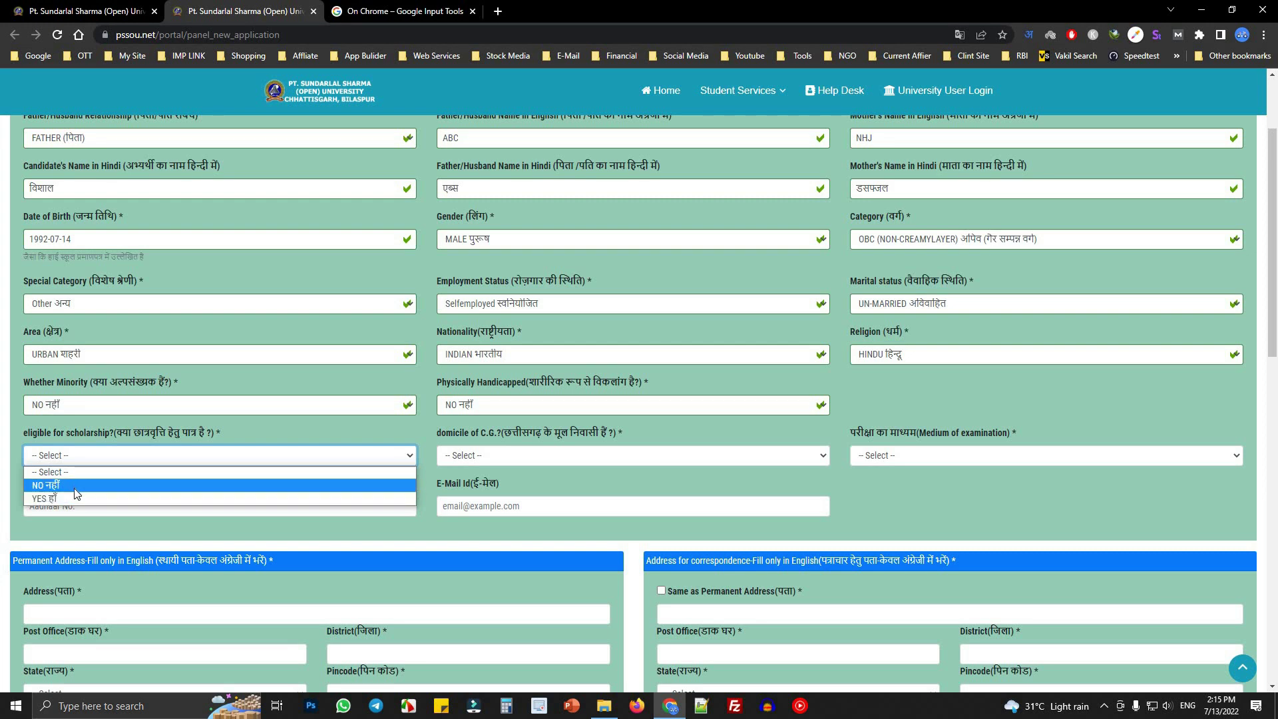
{"action": "left_click", "coordinate": [76, 486]}
- Answer YES for Chhattisgarh domicile and set the examination medium to Hindi
{"action": "left_click_drag", "start_coordinate": [585, 434], "coordinate": [541, 457]}
{"action": "left_click", "coordinate": [540, 456]}
{"action": "left_click", "coordinate": [506, 494]}
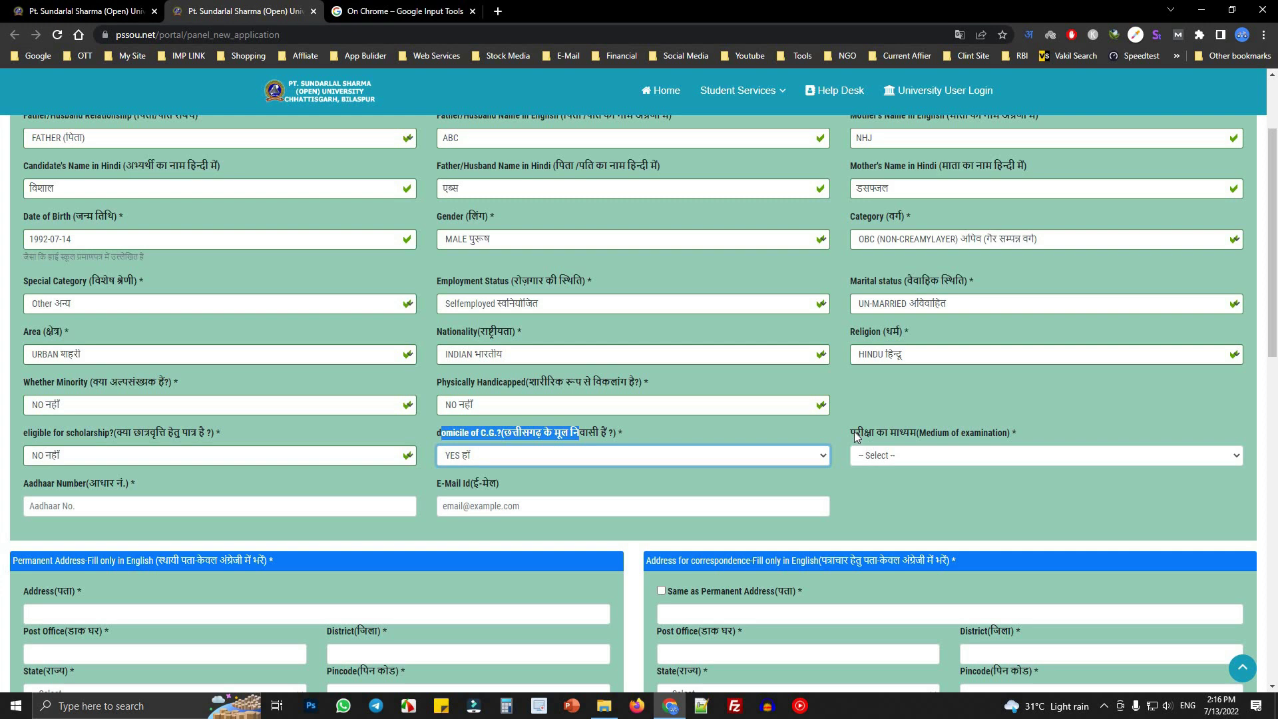
{"action": "left_click_drag", "start_coordinate": [856, 434], "coordinate": [970, 441]}
{"action": "left_click", "coordinate": [964, 456]}
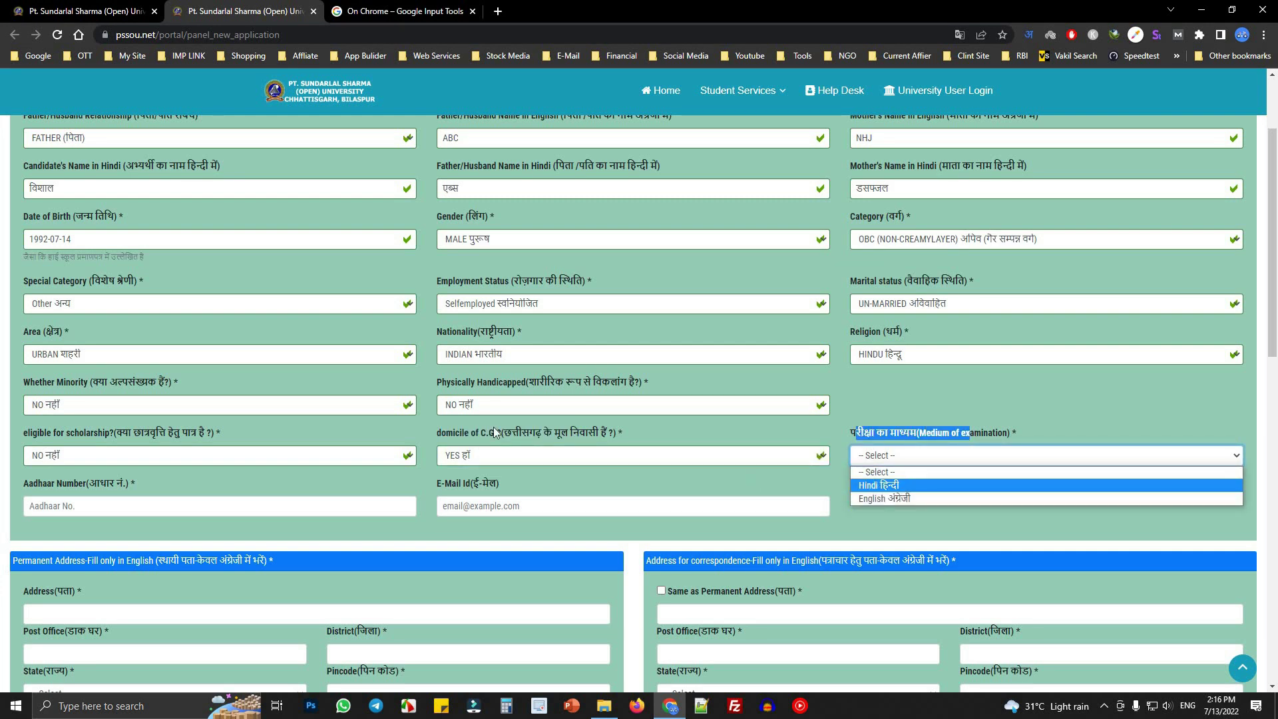
{"action": "left_click", "coordinate": [902, 491]}
{"action": "mouse_move", "coordinate": [624, 433]}
{"action": "left_mouse_down"}
{"action": "mouse_move", "coordinate": [447, 455]}
{"action": "mouse_move", "coordinate": [634, 436]}
{"action": "left_mouse_up"}
{"action": "left_click", "coordinate": [504, 456]}
{"action": "left_click", "coordinate": [586, 466]}
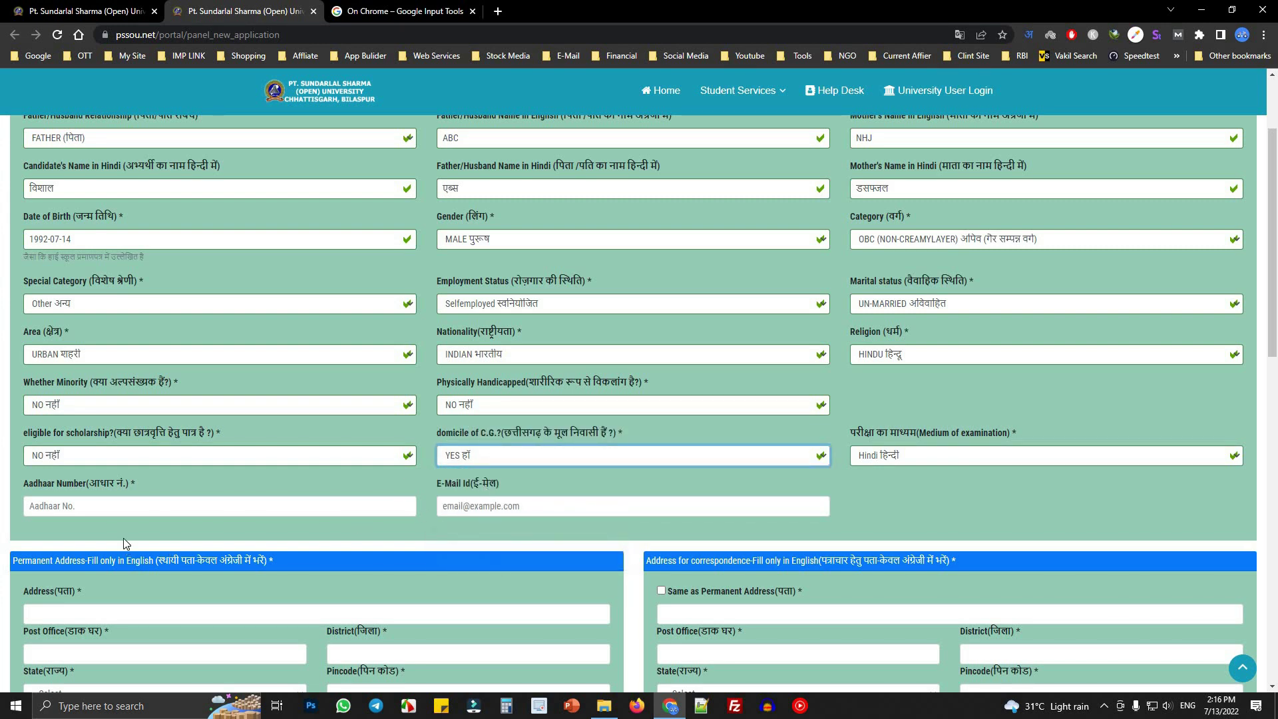
{"action": "scroll", "coordinate": [84, 491], "scroll_direction": "down", "scroll_amount": 4}
- Enter the applicant's 12-digit Aadhaar number, dismissing the Hindi transliteration suggestions
{"action": "left_click", "coordinate": [46, 238]}
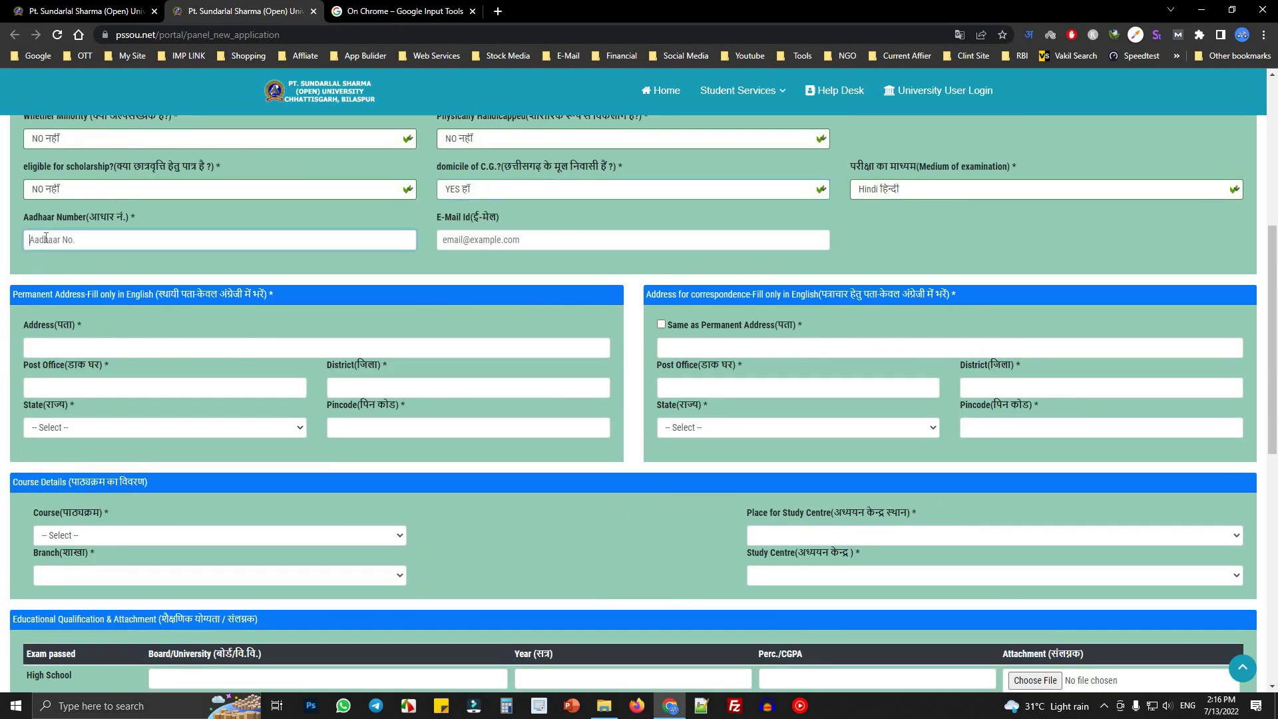
{"action": "type", "text": "1211"}
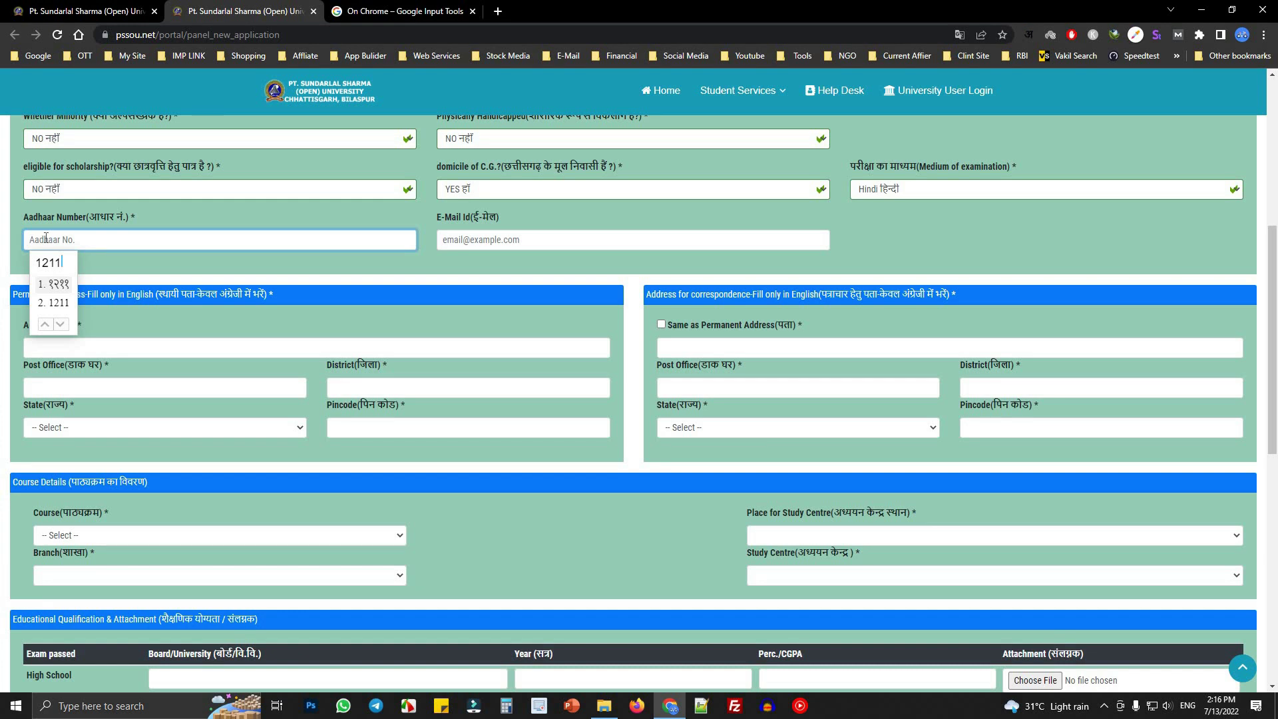
{"action": "key", "text": "Escape"}
{"action": "type", "text": "12"}
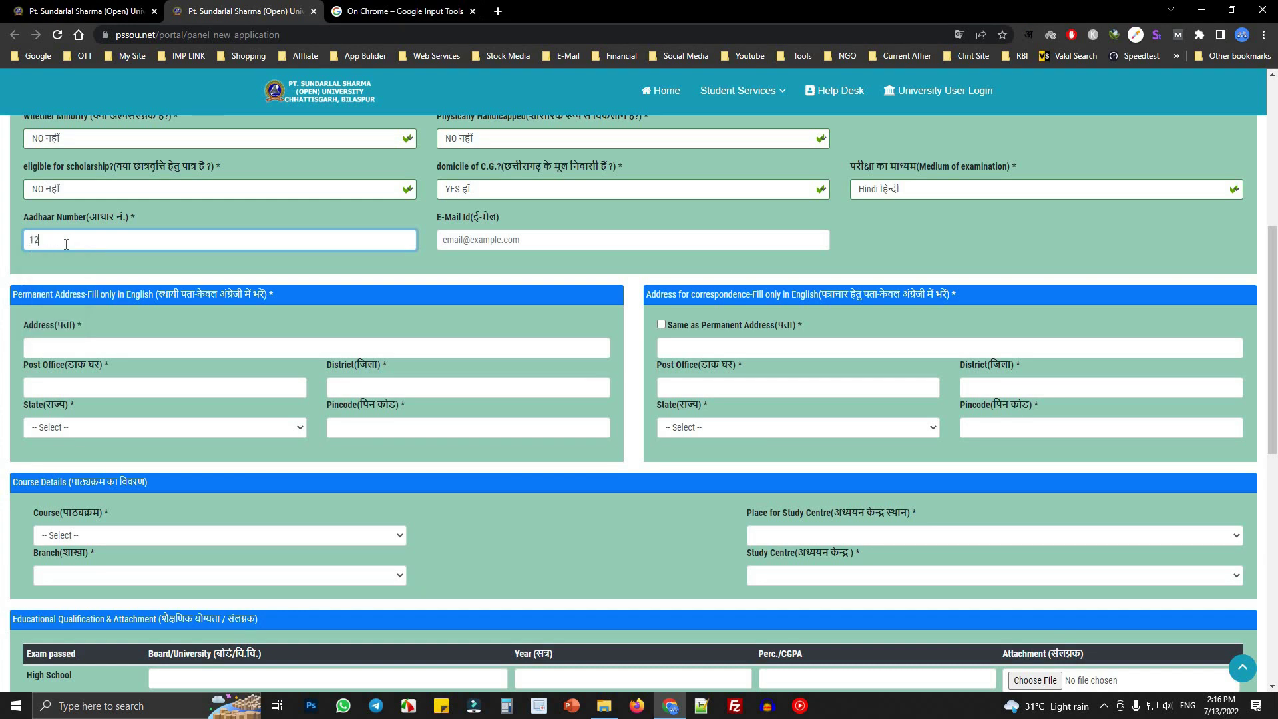
{"action": "type", "text": "3456789123"}
- Type the applicant's e-mail address and remove a stray semicolon from it
{"action": "left_click", "coordinate": [572, 238]}
{"action": "type", "text": "fdksl;fj@jgk"}
{"action": "type", "text": "m"}
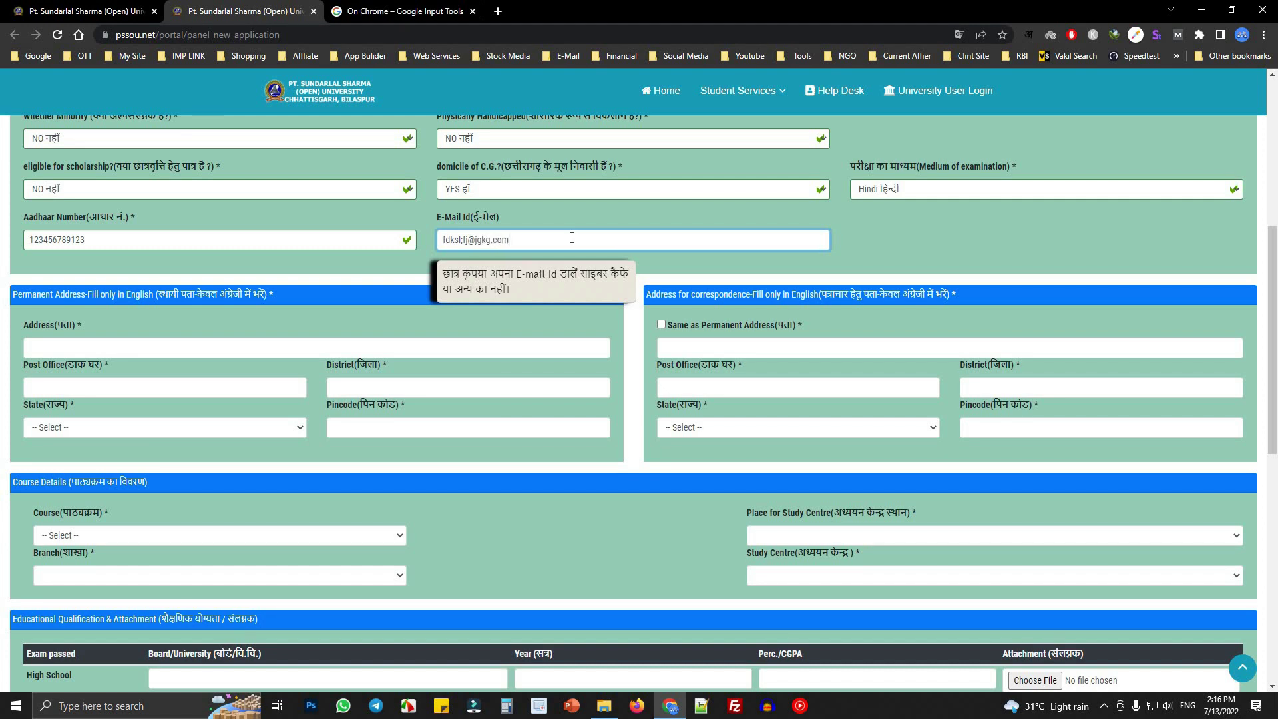
{"action": "key", "text": "Left"}
{"action": "key", "text": "Left"}
{"action": "key", "text": "Left"}
{"action": "key", "text": "Left"}
{"action": "key", "text": "Left"}
{"action": "key", "text": "Left"}
{"action": "key", "text": "Left"}
{"action": "key", "text": "Left"}
{"action": "key", "text": "Left"}
{"action": "key", "text": "Left"}
{"action": "key", "text": "Left"}
{"action": "key", "text": "BackSpace"}
{"action": "key", "text": "BackSpace"}
- Review the required marks on the scholarship, Aadhaar and e-mail questions
{"action": "scroll", "coordinate": [619, 312], "scroll_direction": "up", "scroll_amount": 3}
{"action": "scroll", "coordinate": [741, 541], "scroll_direction": "up", "scroll_amount": 1}
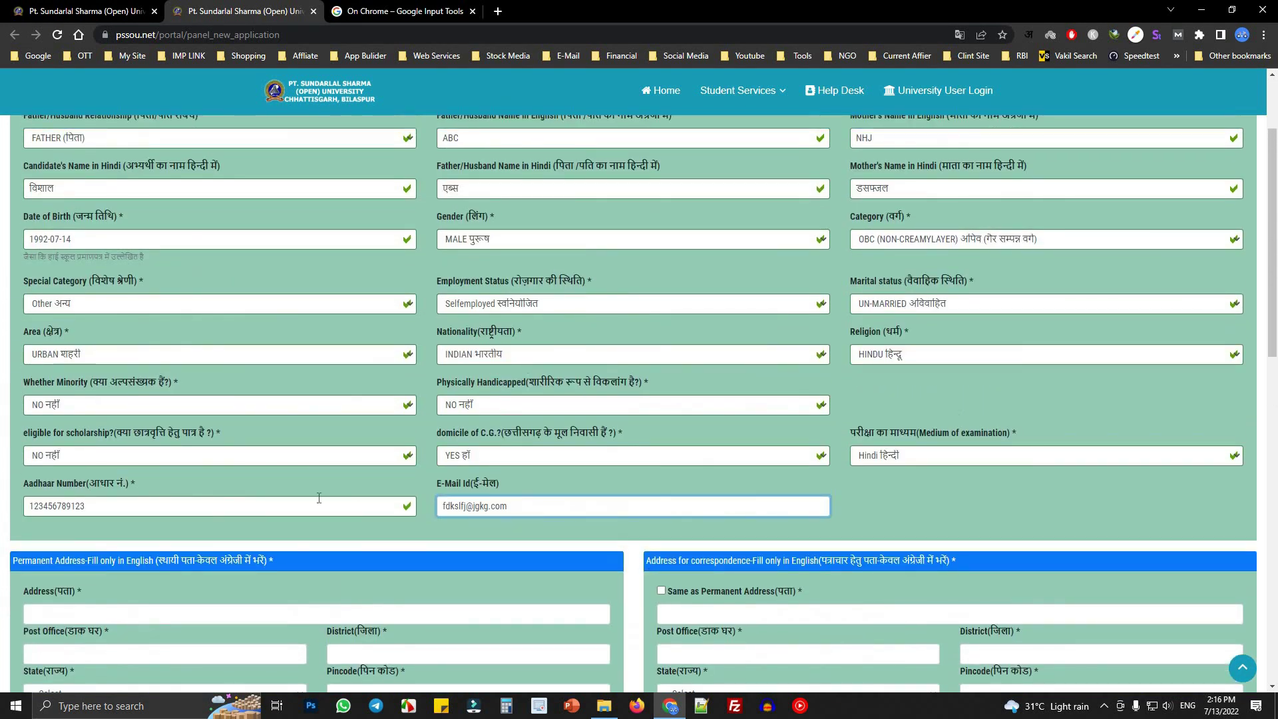
{"action": "left_click_drag", "start_coordinate": [218, 430], "coordinate": [225, 431]}
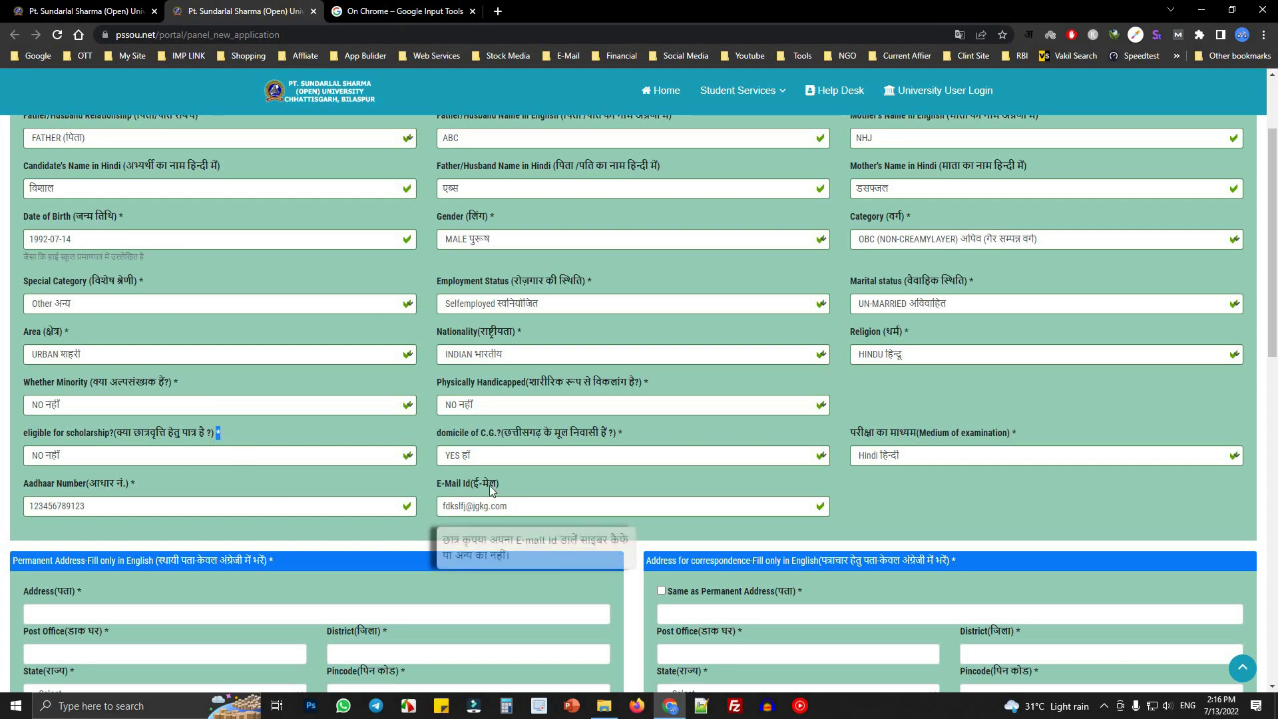
{"action": "scroll", "coordinate": [215, 480], "scroll_direction": "down", "scroll_amount": 1}
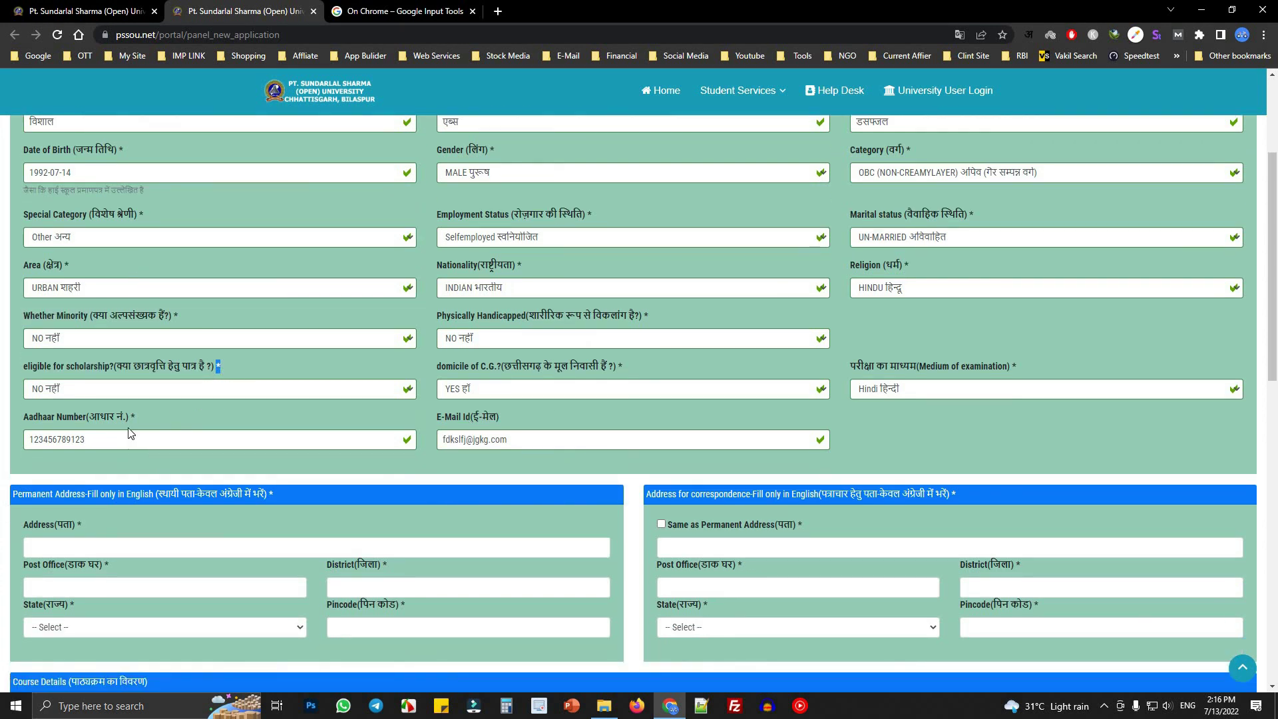
{"action": "left_click", "coordinate": [131, 418]}
{"action": "left_click_drag", "start_coordinate": [216, 365], "coordinate": [253, 368]}
{"action": "left_click", "coordinate": [258, 368]}
{"action": "left_click_drag", "start_coordinate": [129, 417], "coordinate": [369, 414]}
{"action": "left_click", "coordinate": [515, 416]}
{"action": "left_click_drag", "start_coordinate": [448, 418], "coordinate": [537, 420]}
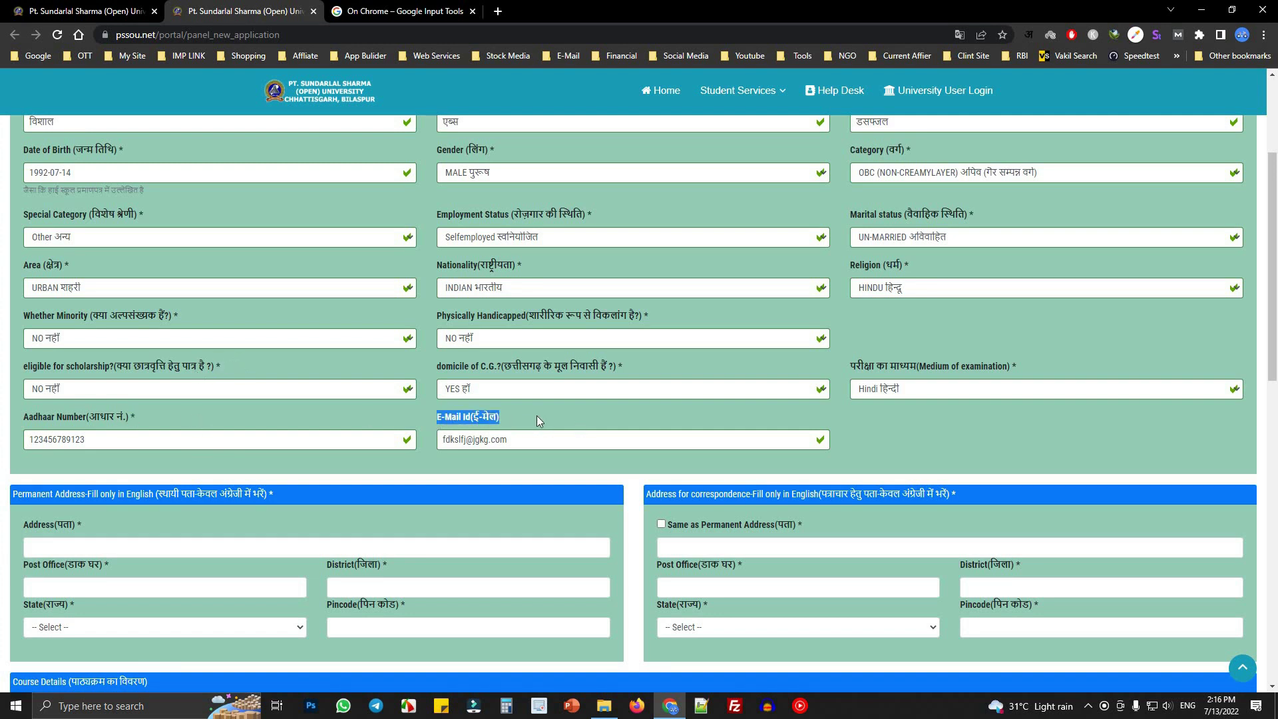
{"action": "left_click", "coordinate": [529, 416]}
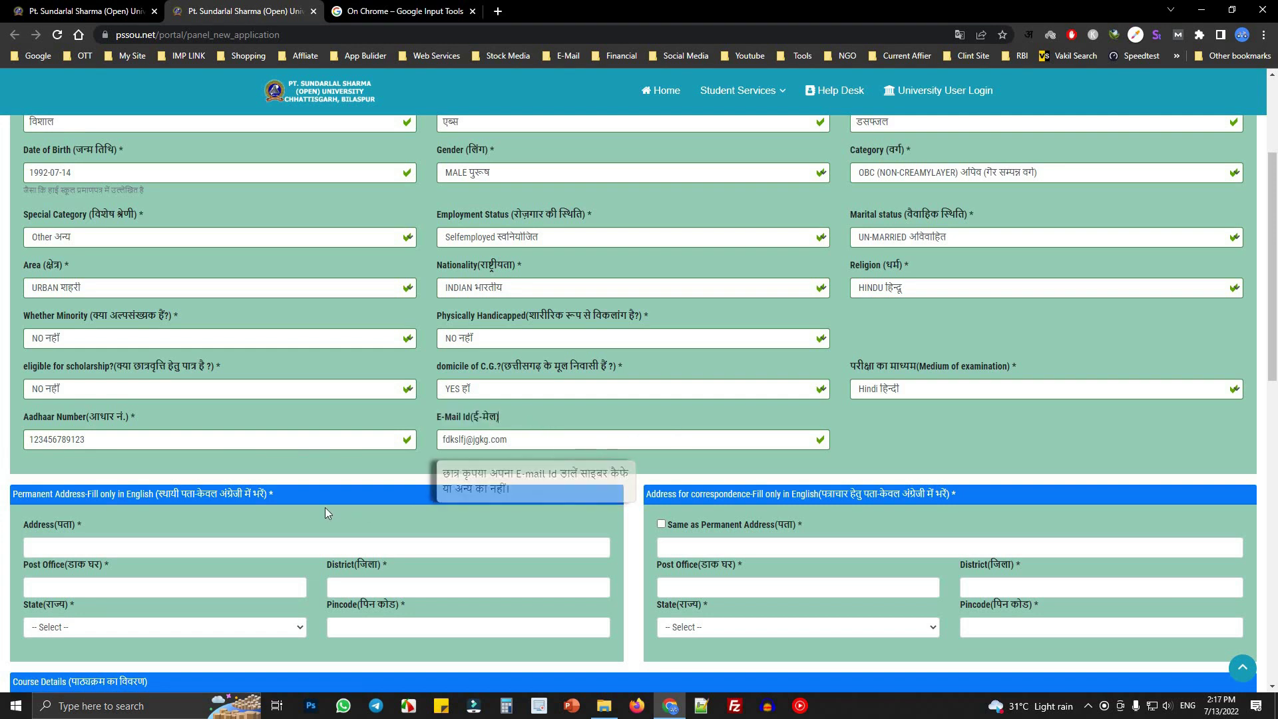
{"action": "scroll", "coordinate": [152, 433], "scroll_direction": "down", "scroll_amount": 4}
- Fill the permanent address, post office, district, C.G. state and pincode fields
{"action": "left_click", "coordinate": [123, 274]}
{"action": "type", "text": "Ambikapur"}
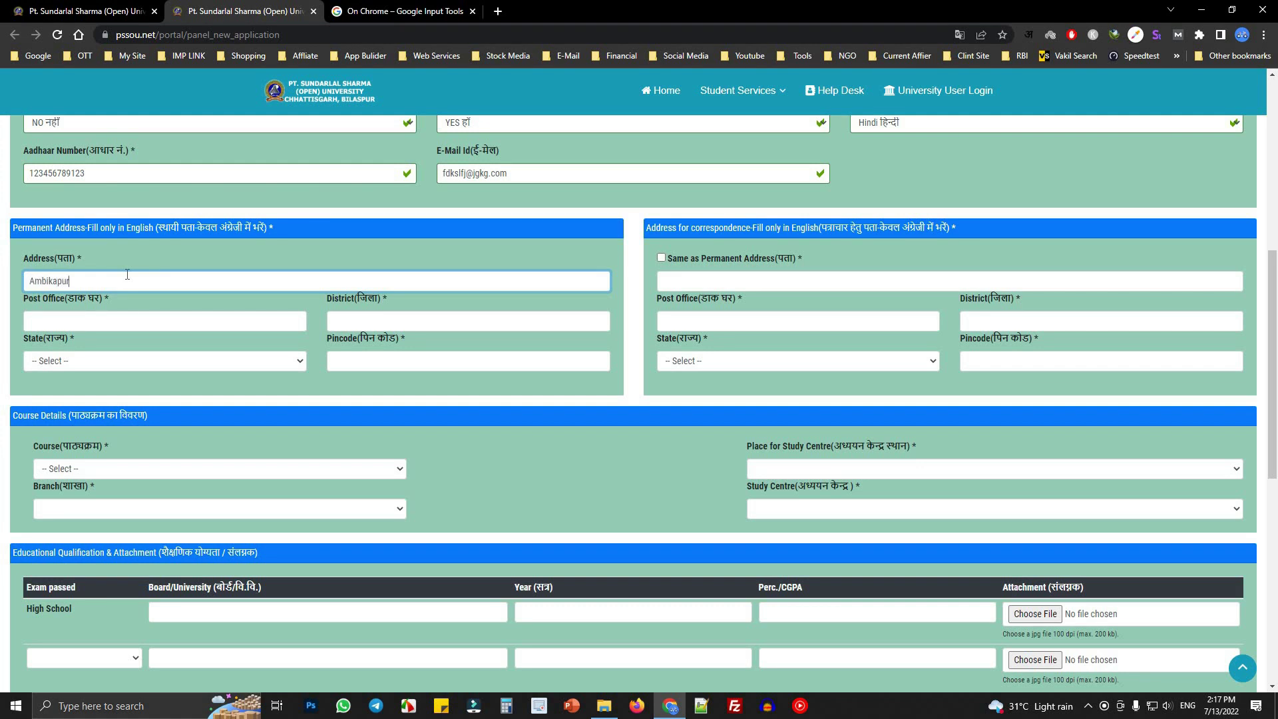
{"action": "key", "text": "Tab"}
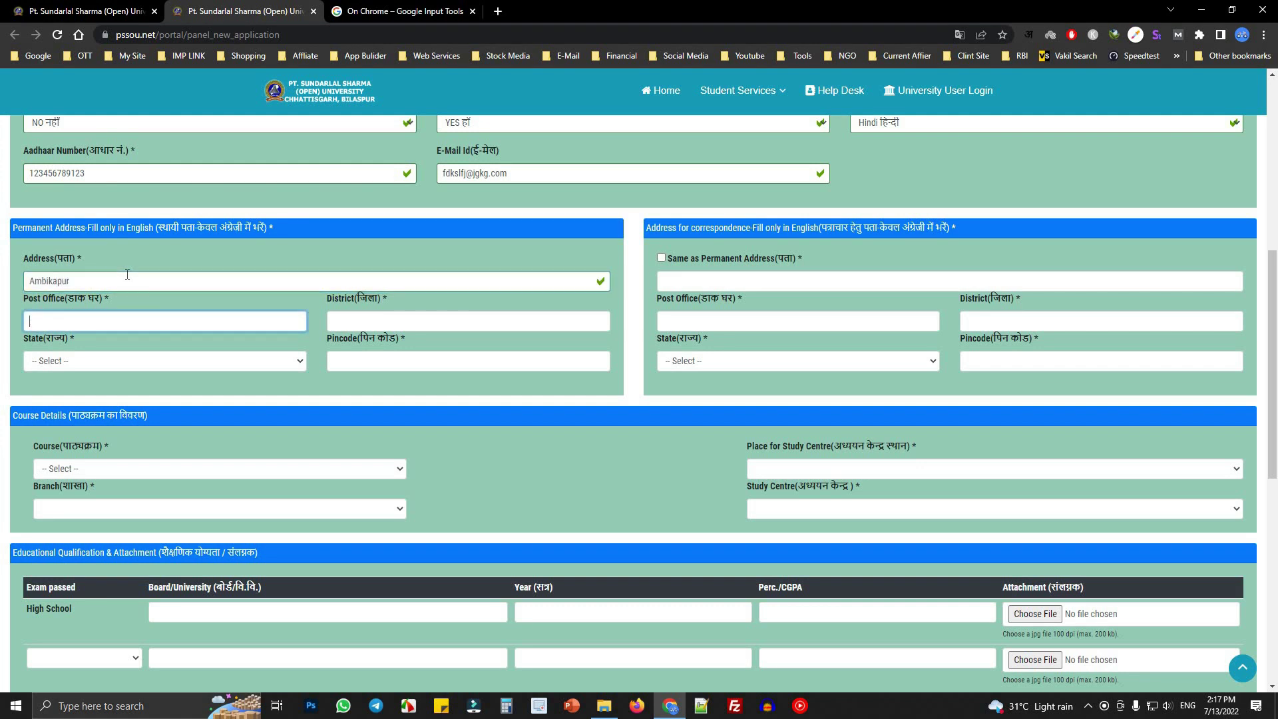
{"action": "type", "text": "Ambikapur"}
{"action": "key", "text": "Tab"}
{"action": "type", "text": "Surguja`"}
{"action": "key", "text": "Tab"}
{"action": "key", "text": "c"}
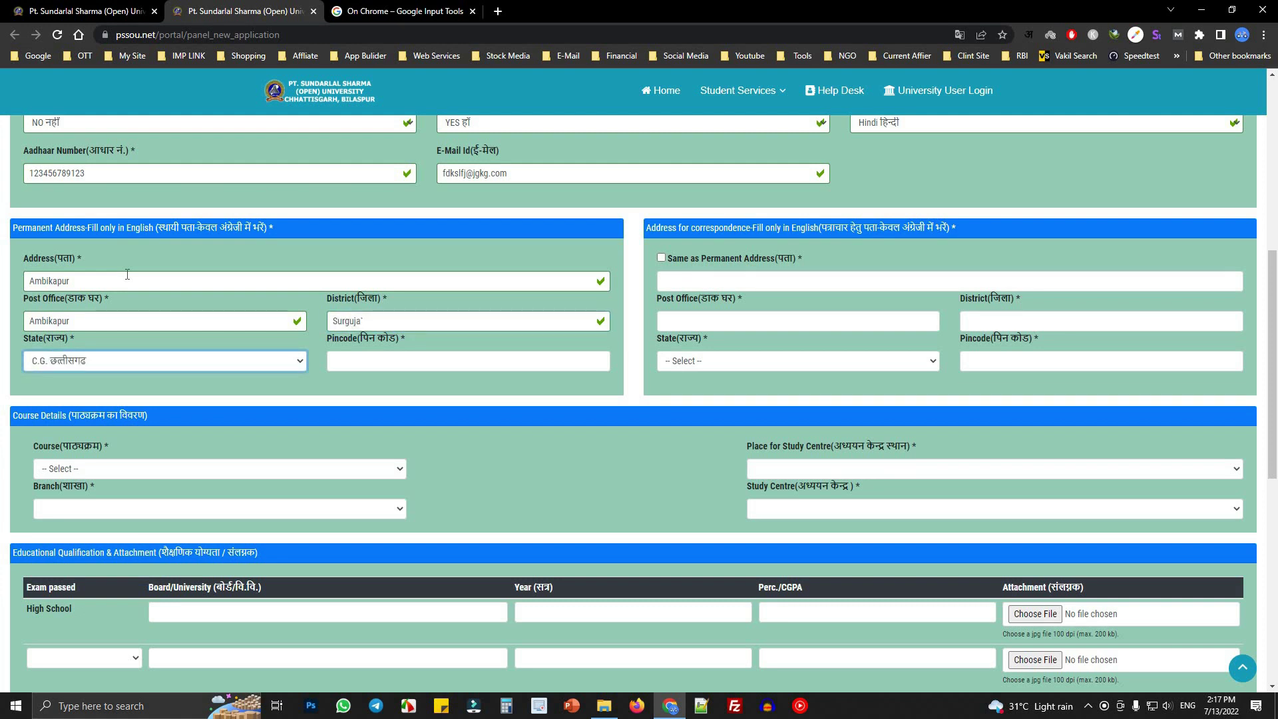
{"action": "key", "text": "Tab"}
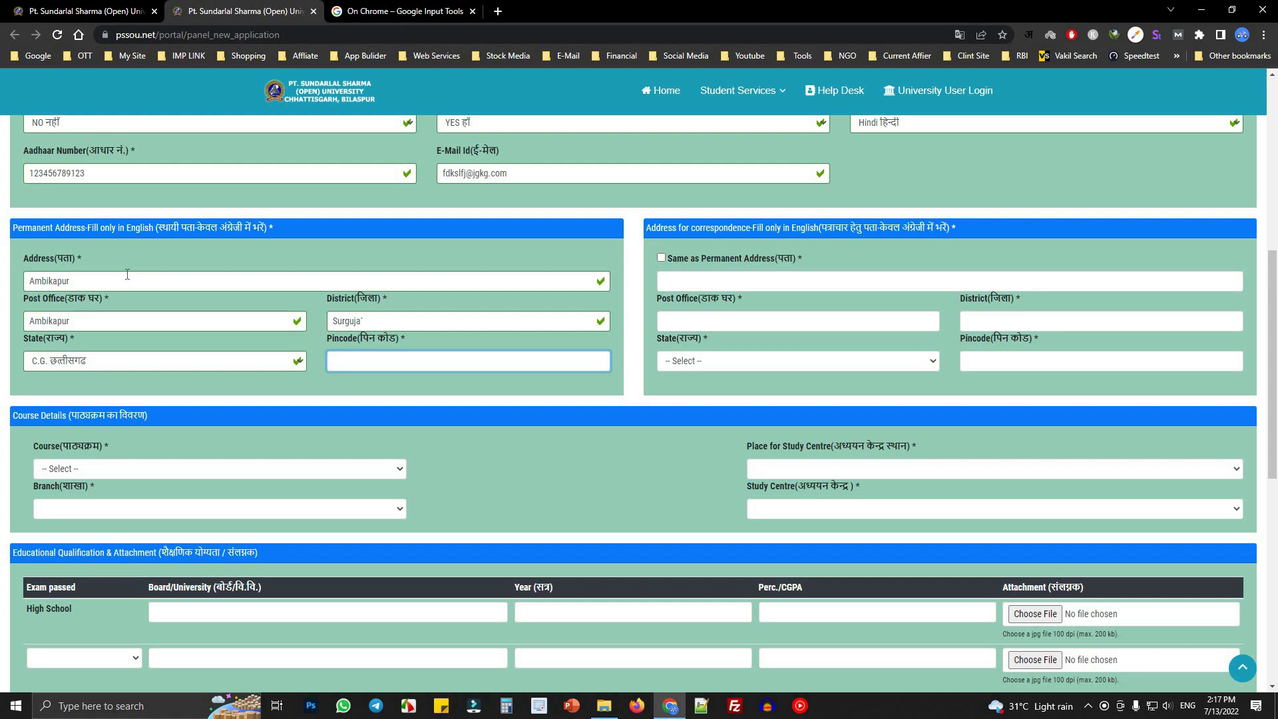
{"action": "type", "text": "497001"}
{"action": "key", "text": "Tab"}
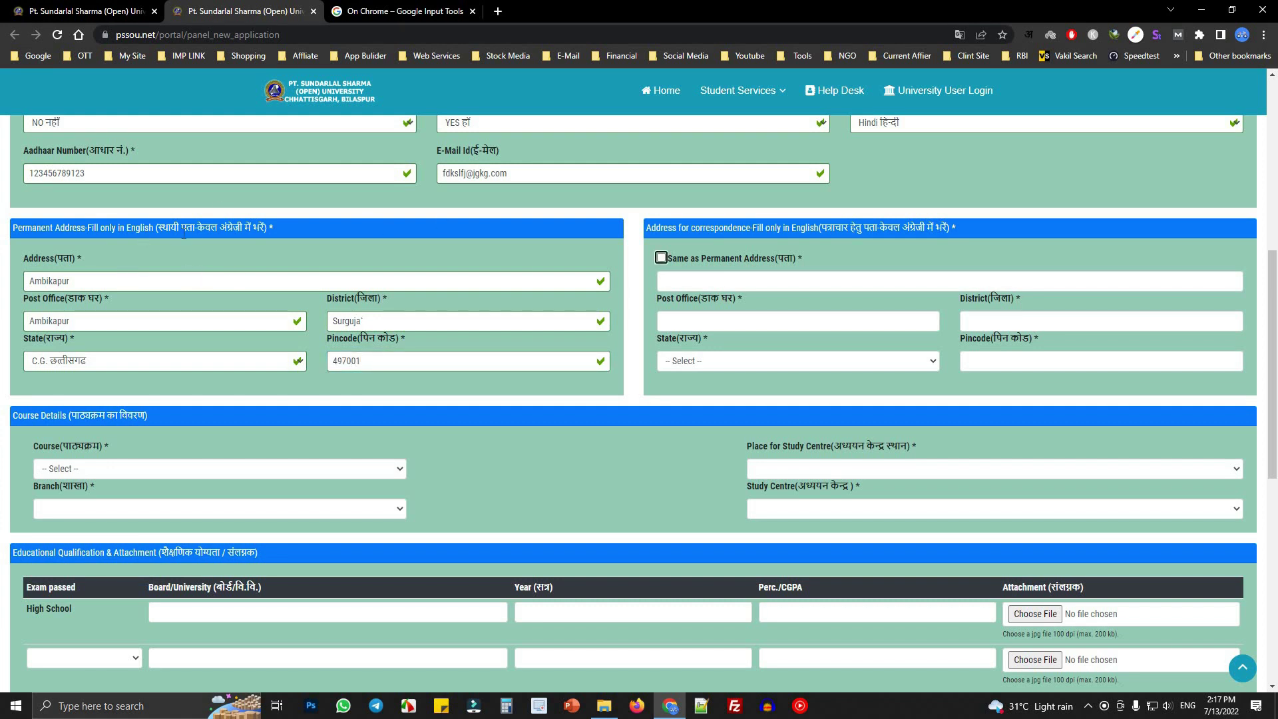
- Tick 'Same as Permanent Address' to copy it into the correspondence address
{"action": "left_click", "coordinate": [164, 228]}
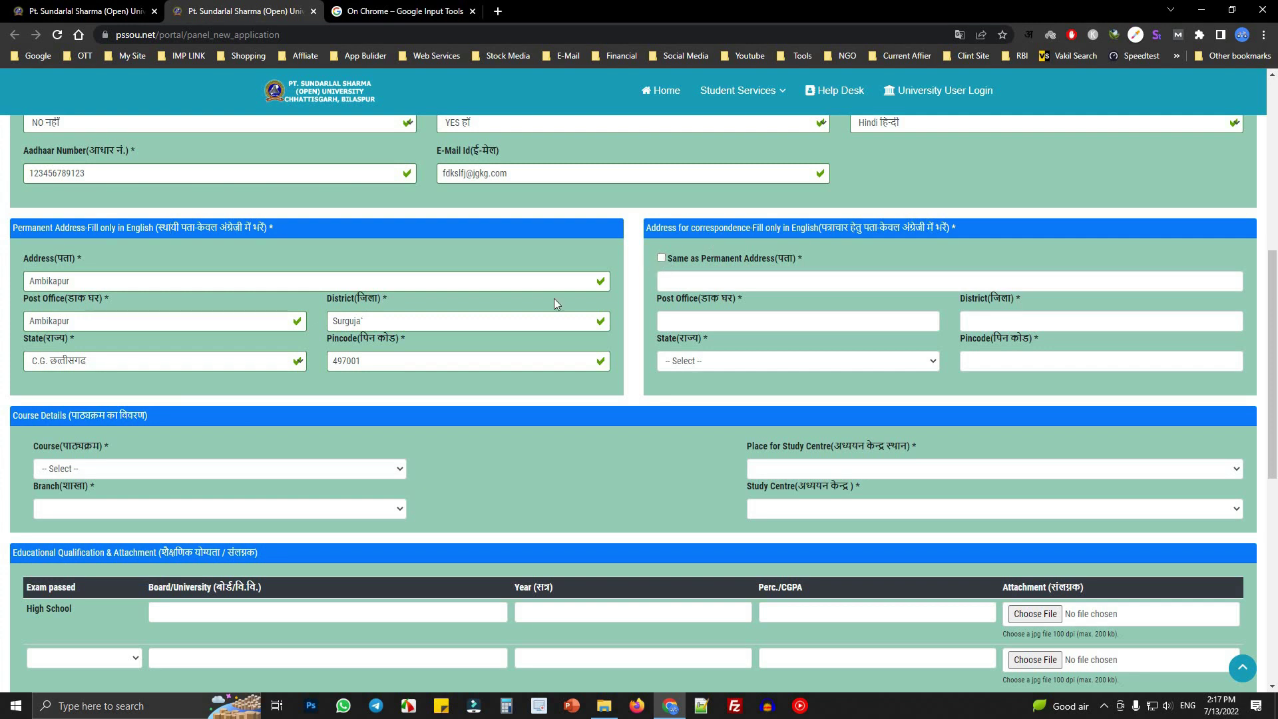
{"action": "left_click", "coordinate": [662, 259]}
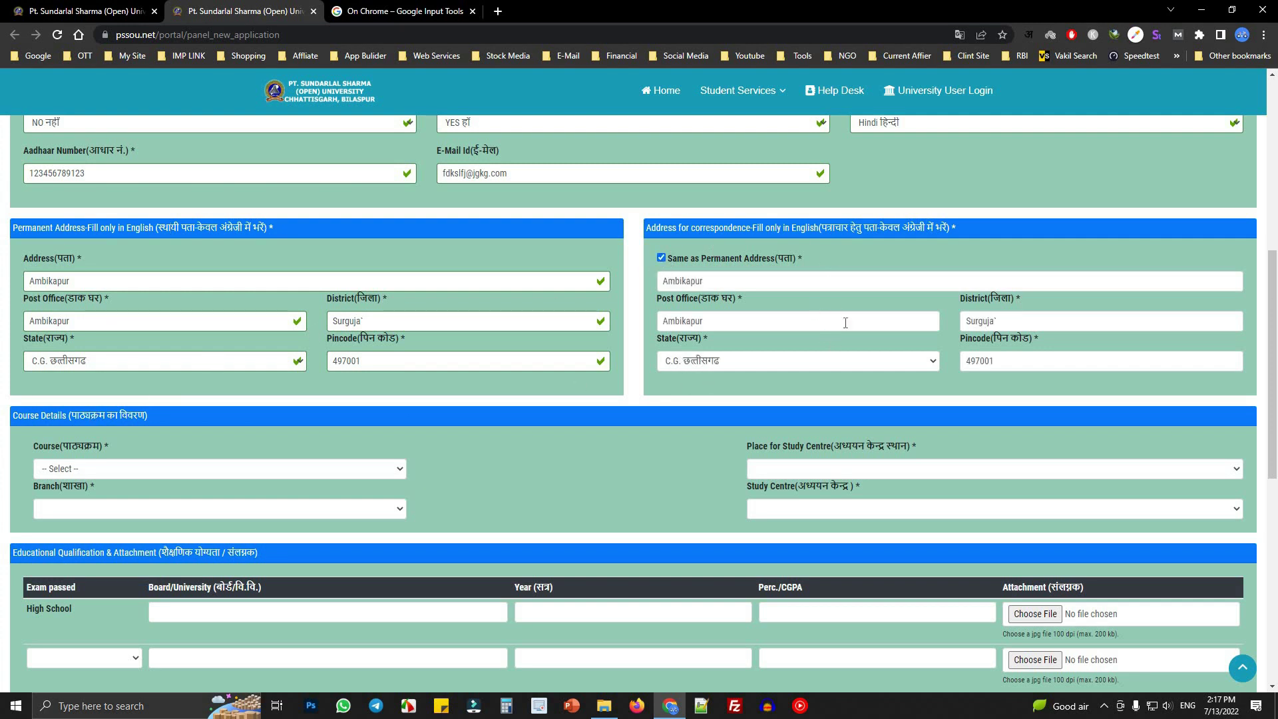
{"action": "scroll", "coordinate": [629, 305], "scroll_direction": "down", "scroll_amount": 2}
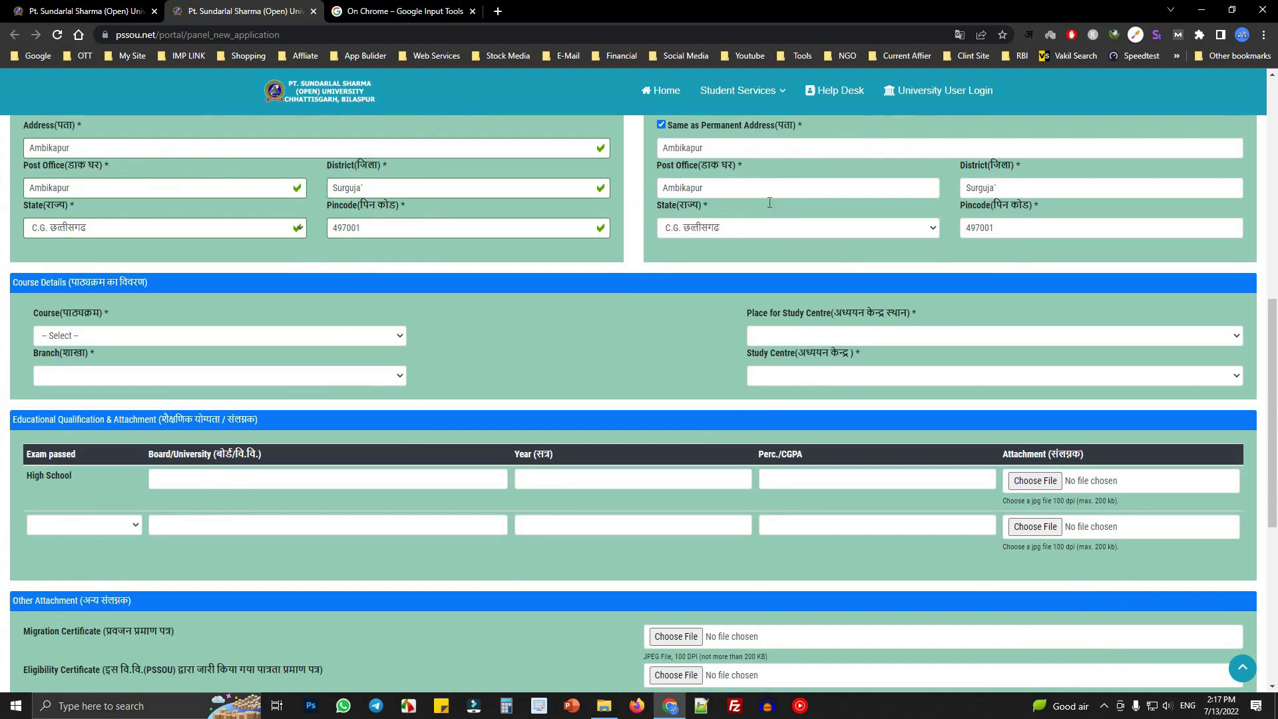
{"action": "scroll", "coordinate": [665, 239], "scroll_direction": "up", "scroll_amount": 2}
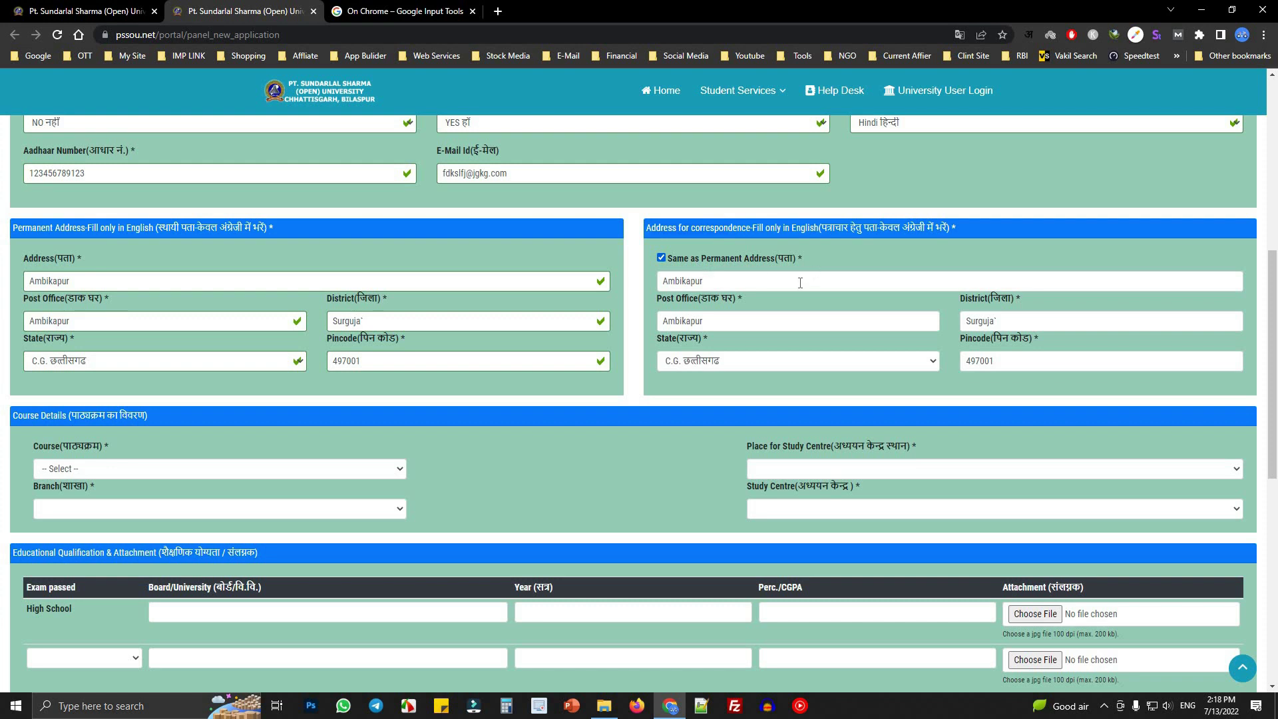
{"action": "left_click_drag", "start_coordinate": [683, 303], "coordinate": [749, 308]}
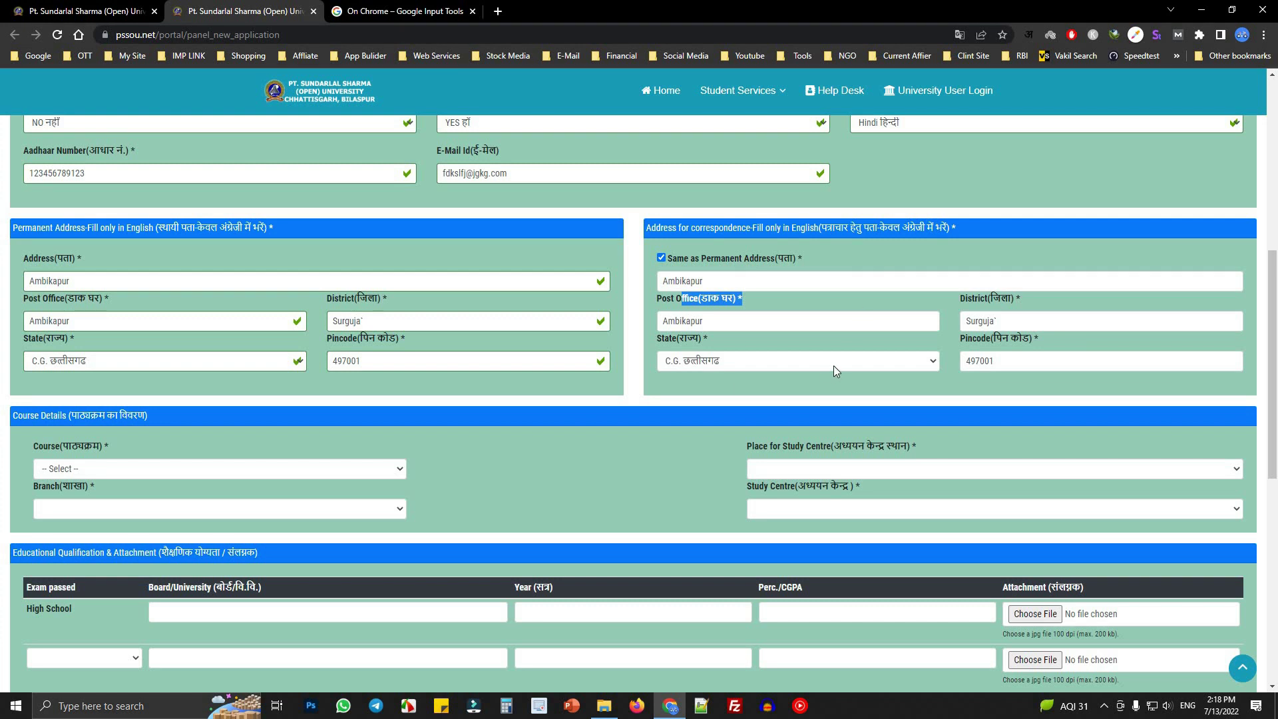
- Select BACHELOR OF ARTS in the Course dropdown
{"action": "scroll", "coordinate": [167, 416], "scroll_direction": "down", "scroll_amount": 1}
{"action": "left_click", "coordinate": [156, 352]}
{"action": "left_click", "coordinate": [118, 402]}
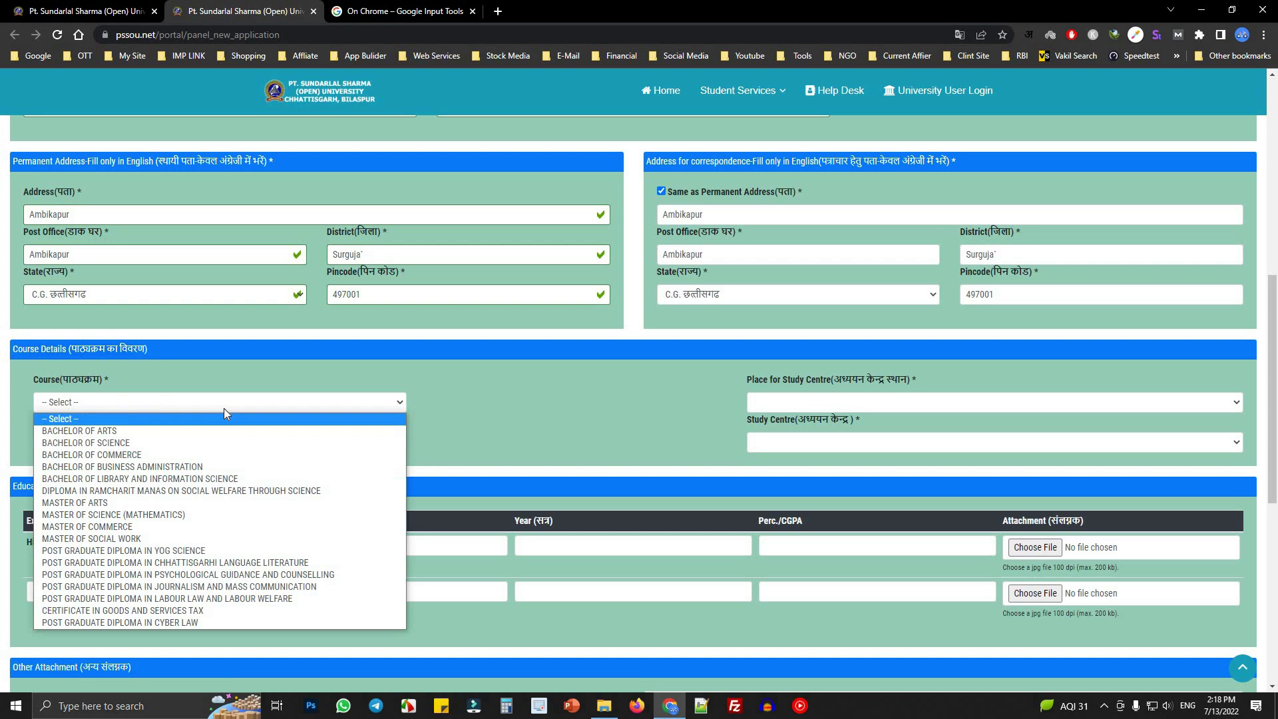
{"action": "left_click", "coordinate": [129, 431]}
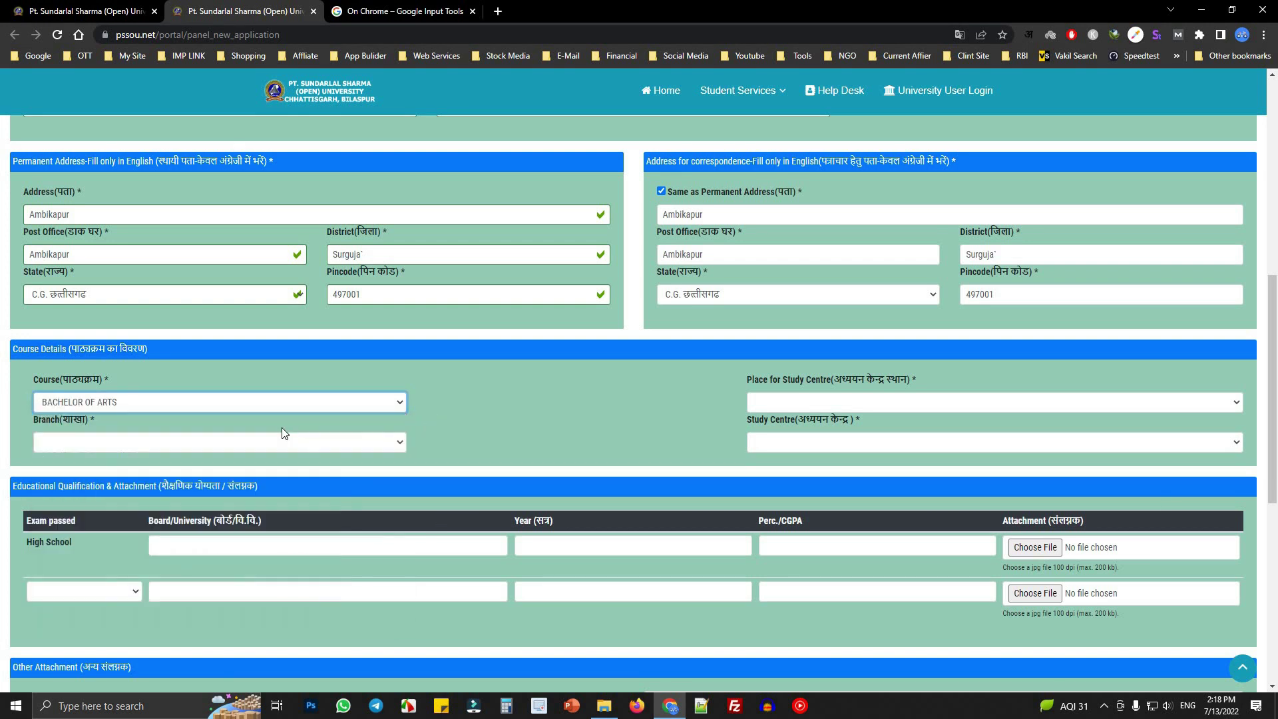
- Keep the branch at -- NA -- and check the optional subjects instruction
{"action": "left_click", "coordinate": [131, 444]}
{"action": "left_click", "coordinate": [219, 444]}
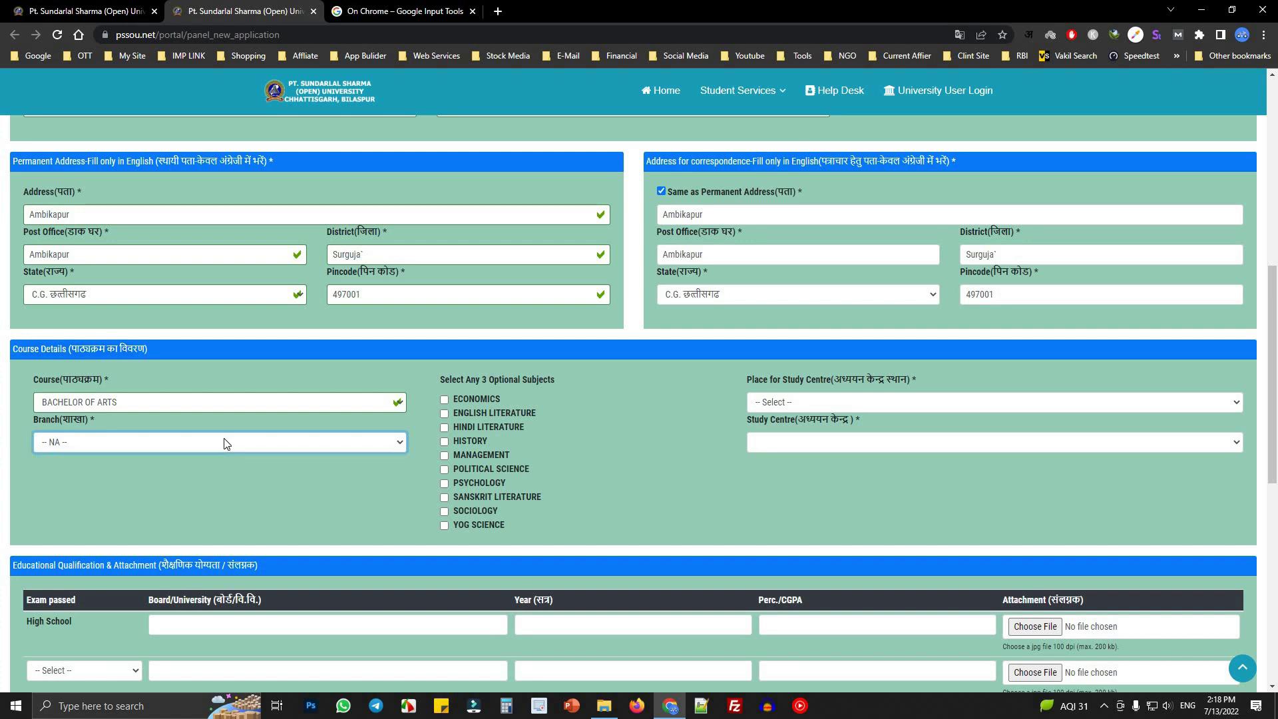
{"action": "left_click", "coordinate": [225, 443]}
{"action": "left_click", "coordinate": [443, 381]}
{"action": "left_click_drag", "start_coordinate": [493, 381], "coordinate": [433, 389]}
{"action": "left_click", "coordinate": [369, 442]}
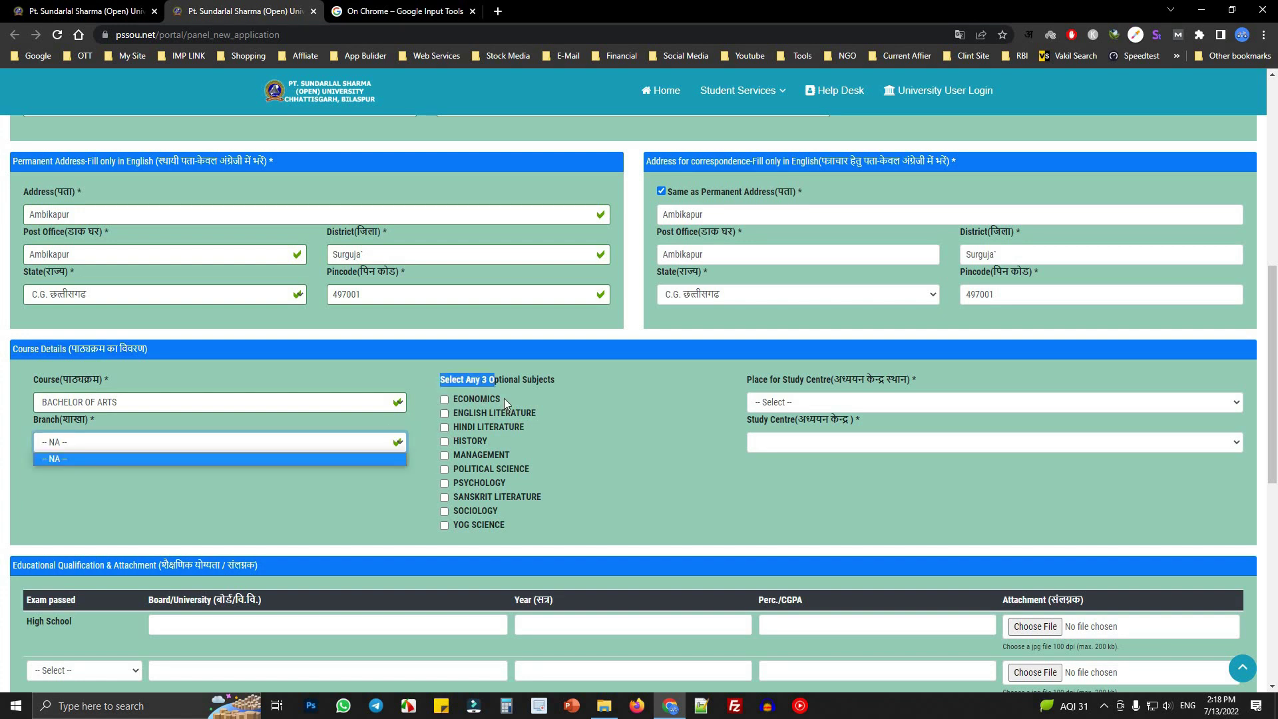
{"action": "left_click", "coordinate": [445, 381]}
{"action": "left_click_drag", "start_coordinate": [442, 381], "coordinate": [550, 379]}
{"action": "left_click", "coordinate": [446, 389]}
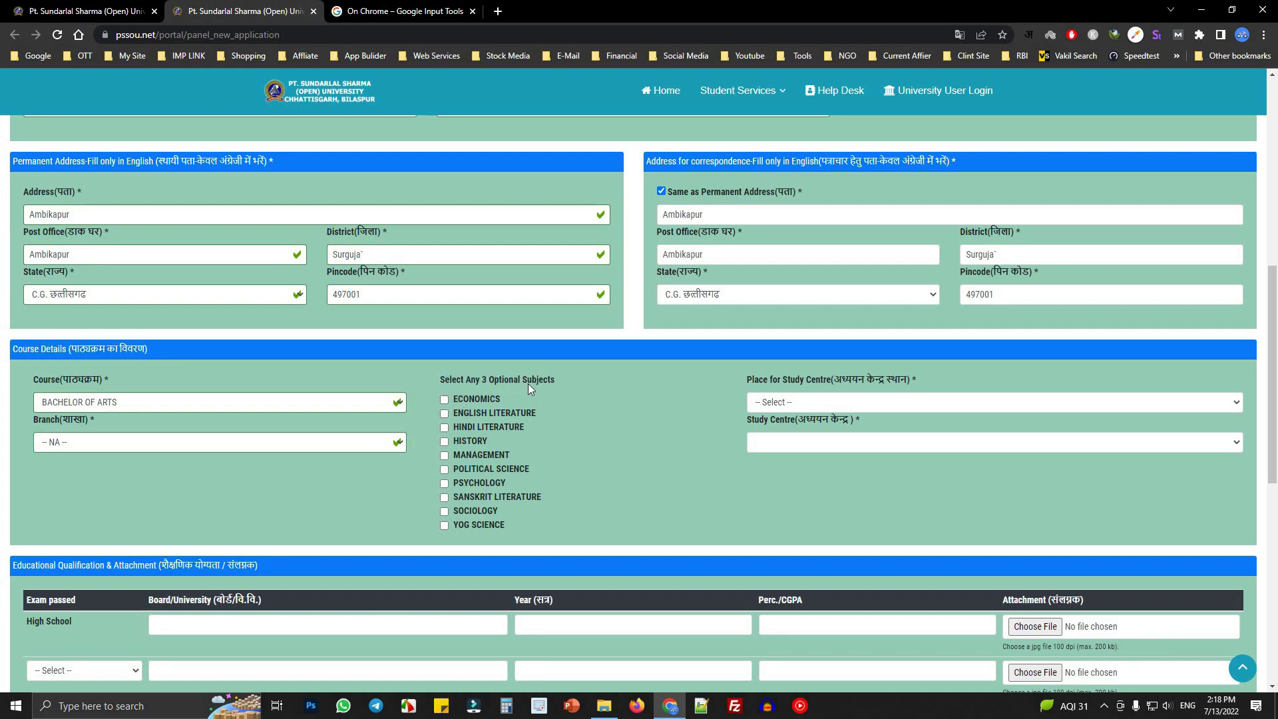
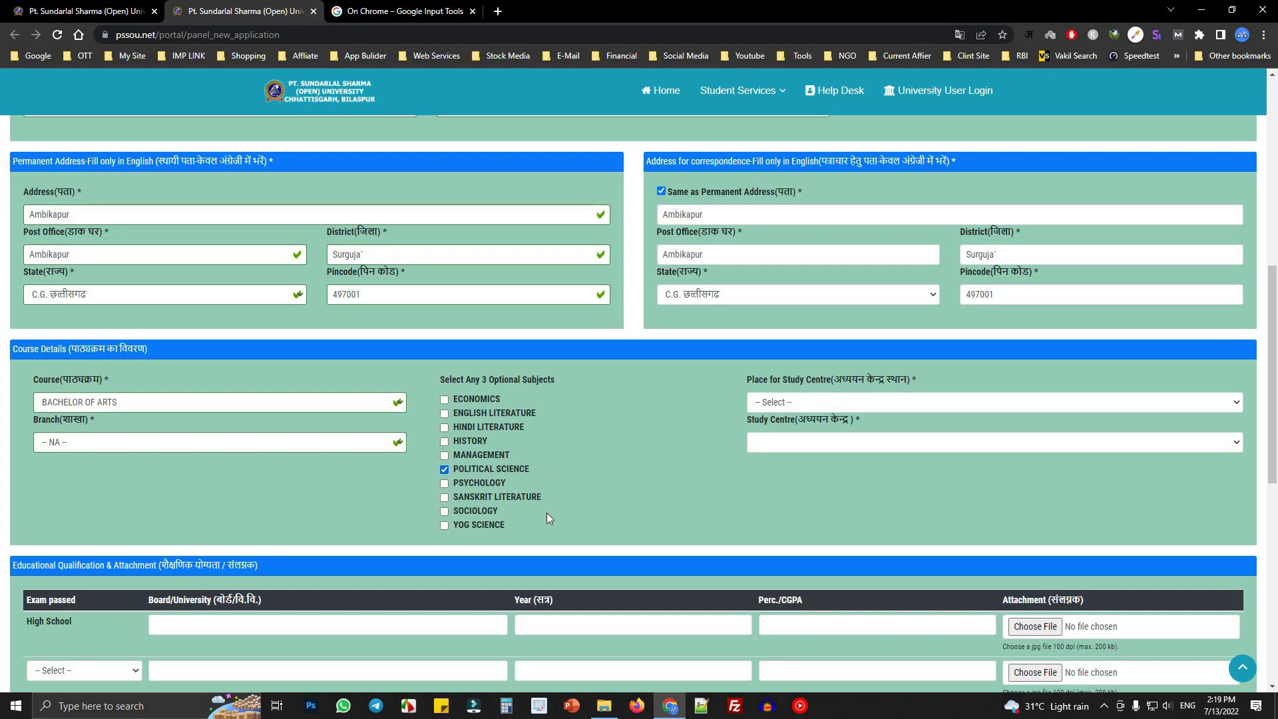
- Tick Sociology and Yog Science and untick Management, keeping Political Science as the third subject
{"action": "left_click", "coordinate": [442, 511]}
{"action": "left_click", "coordinate": [505, 529]}
{"action": "double_click", "coordinate": [490, 454]}
{"action": "left_click", "coordinate": [444, 456]}
{"action": "left_click", "coordinate": [446, 526]}
- Choose AMBIKAPUR as the study centre place and REGIONAL CENTER PSSOU, AMBIKAPUR as the study centre
{"action": "left_click", "coordinate": [816, 403]}
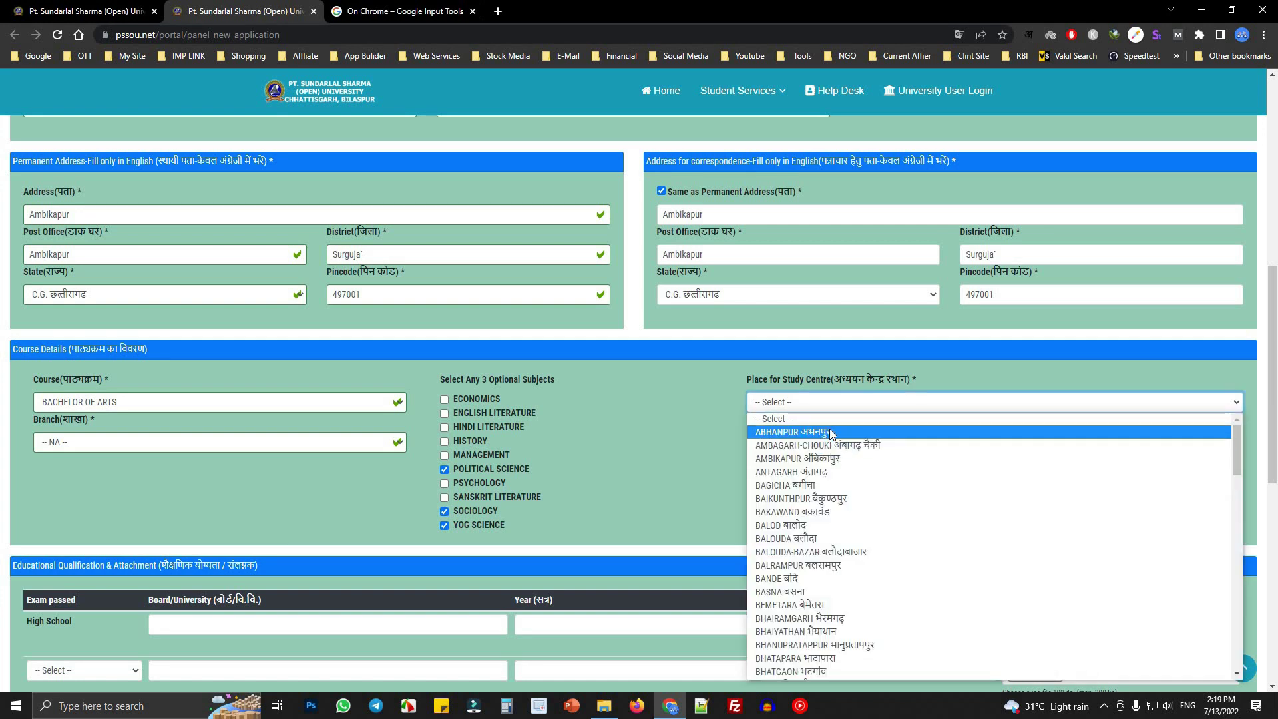
{"action": "left_click", "coordinate": [832, 458]}
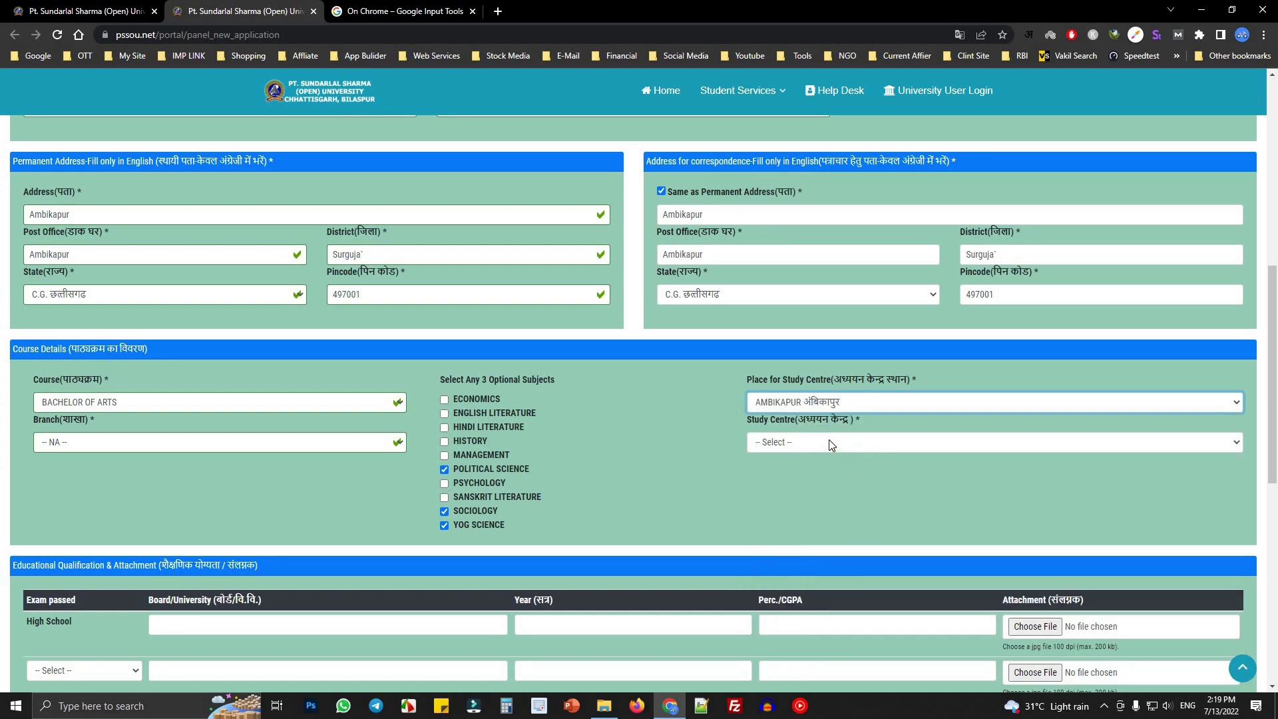
{"action": "left_click", "coordinate": [832, 443]}
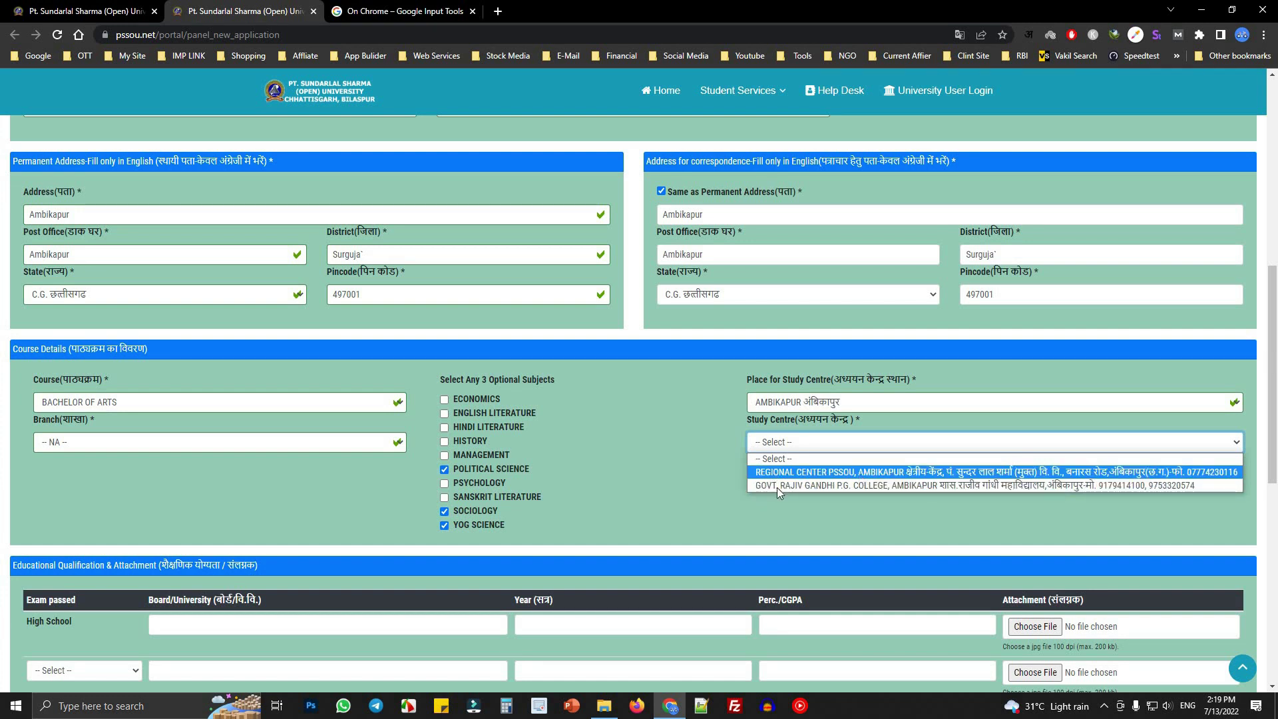
{"action": "left_click", "coordinate": [878, 472]}
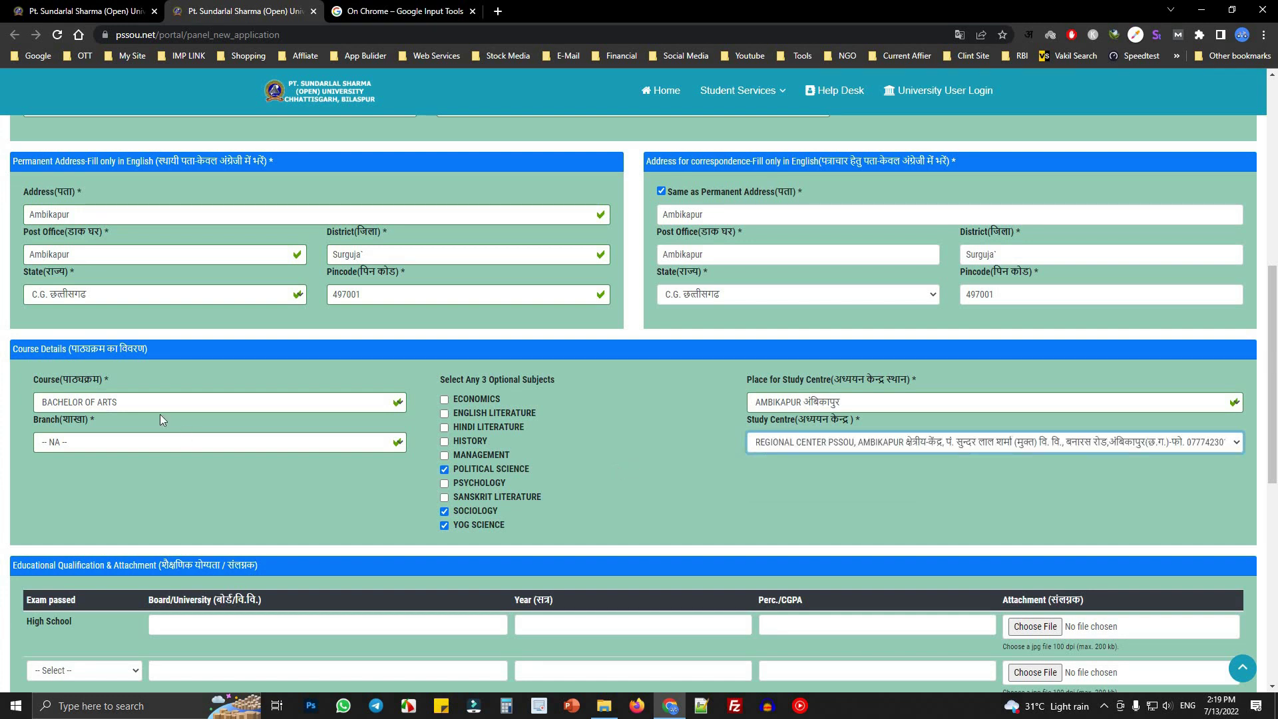
{"action": "left_click", "coordinate": [146, 442]}
{"action": "left_click", "coordinate": [161, 440]}
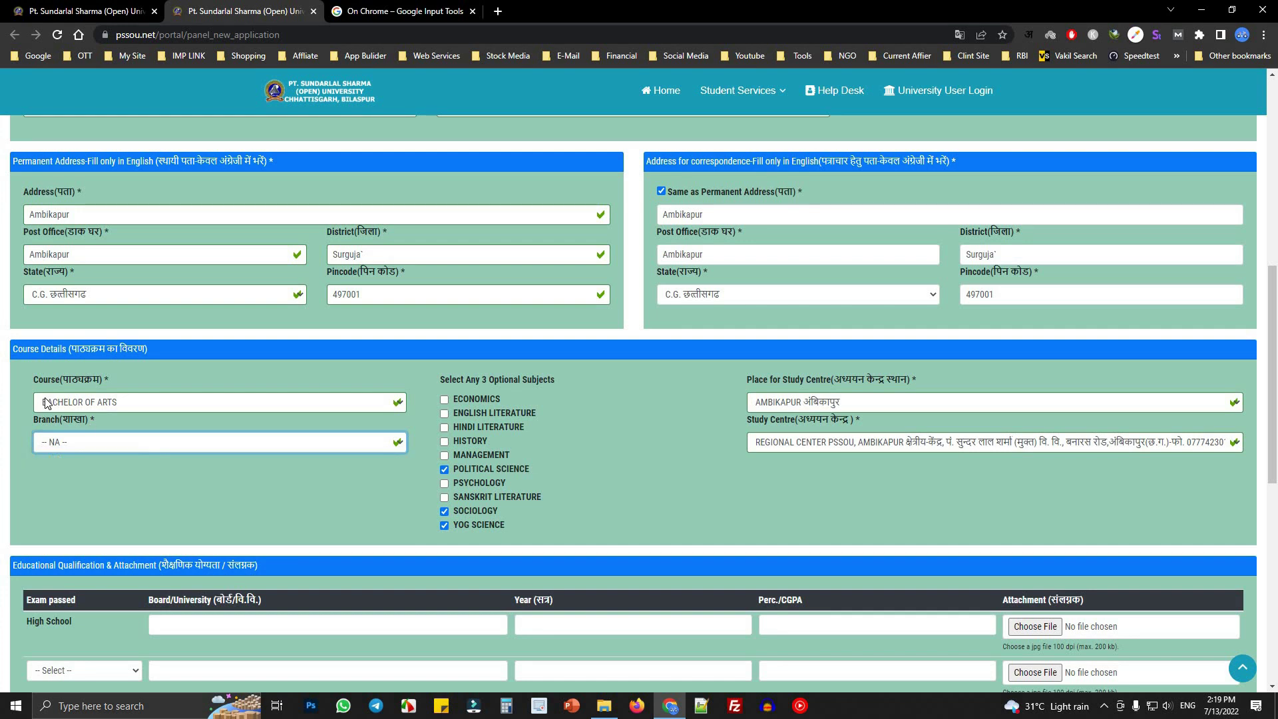
- Switch the course to Bachelor of Science with the Bio branch and the Ambikapur regional centre
{"action": "left_click", "coordinate": [121, 403]}
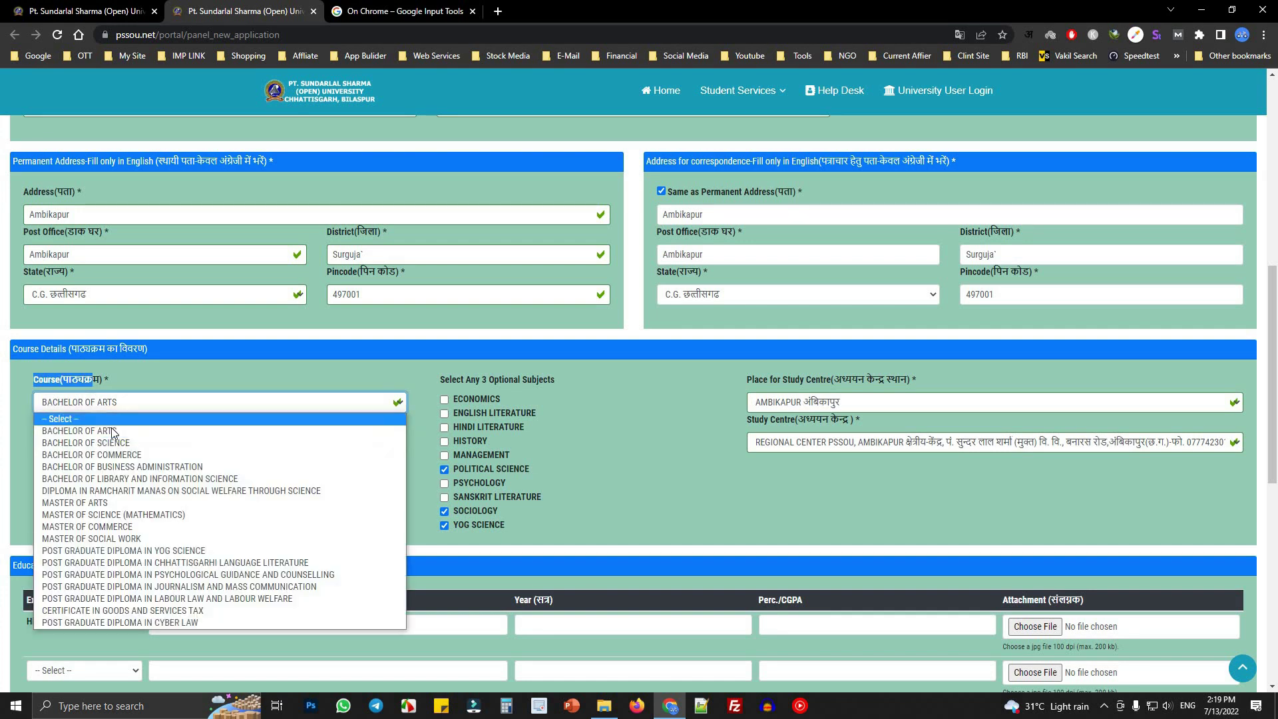
{"action": "left_click", "coordinate": [73, 444]}
{"action": "left_click", "coordinate": [78, 443]}
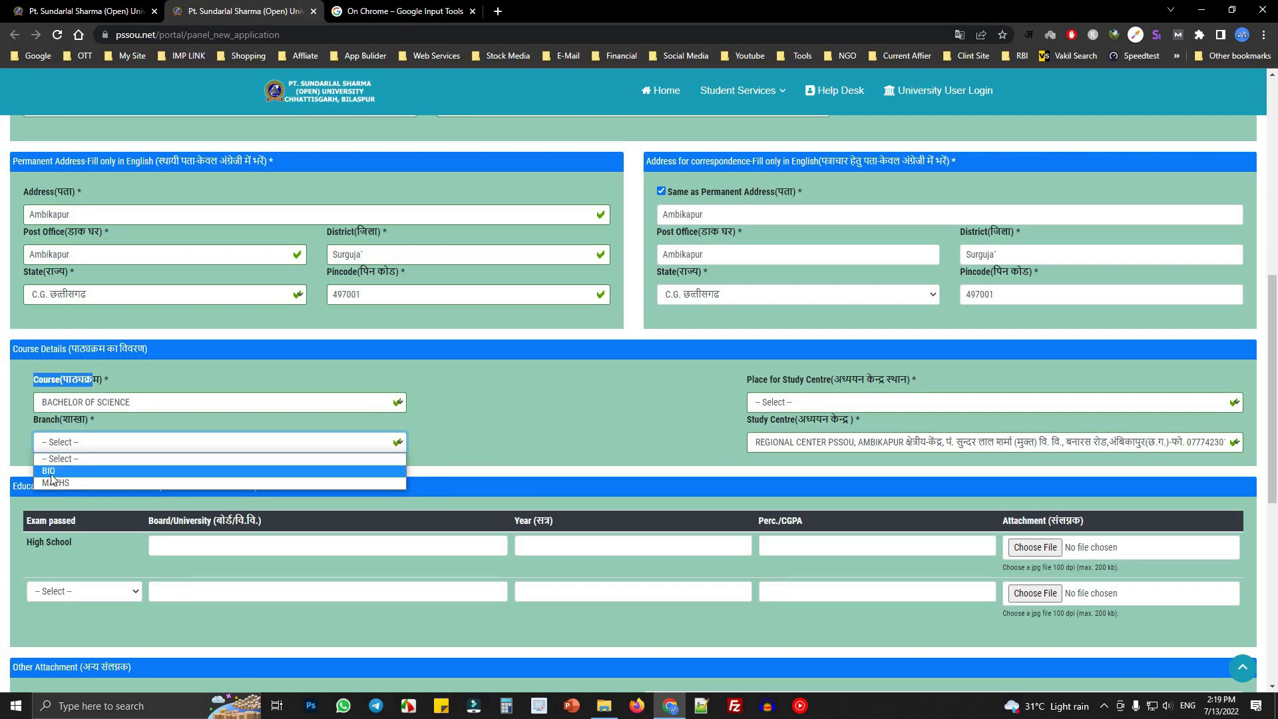
{"action": "left_click", "coordinate": [94, 472]}
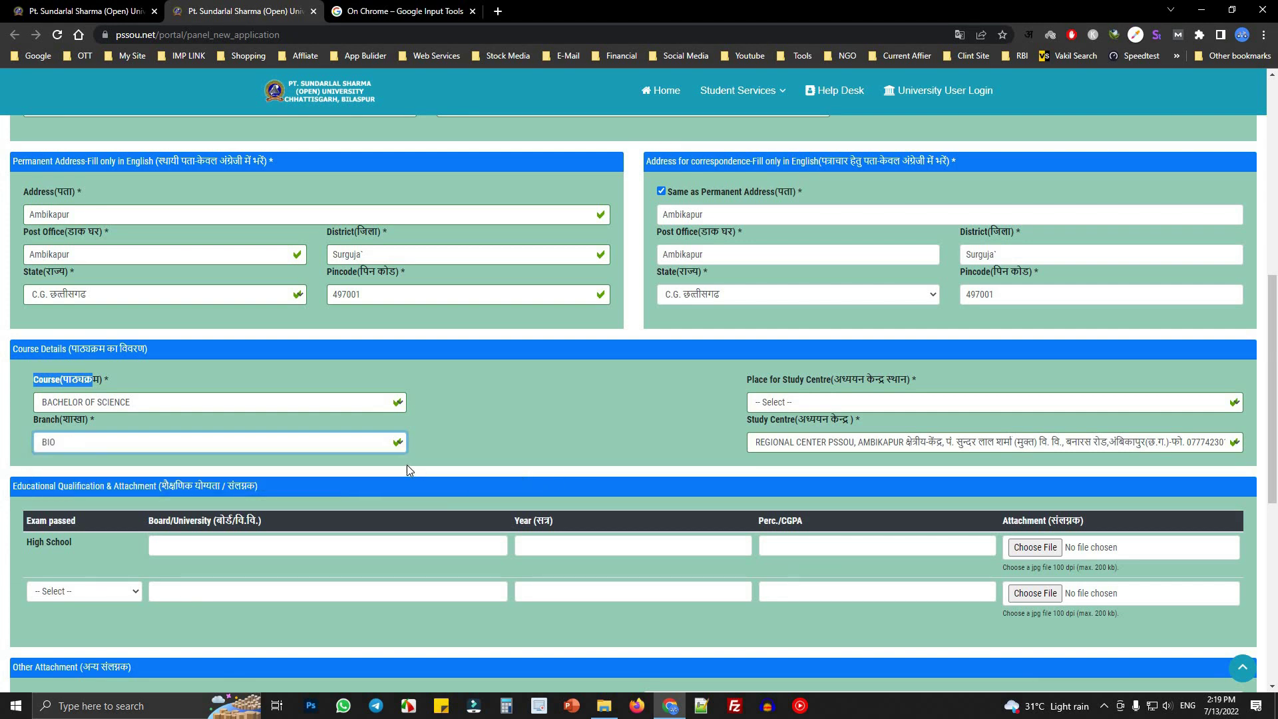
{"action": "left_click", "coordinate": [854, 403]}
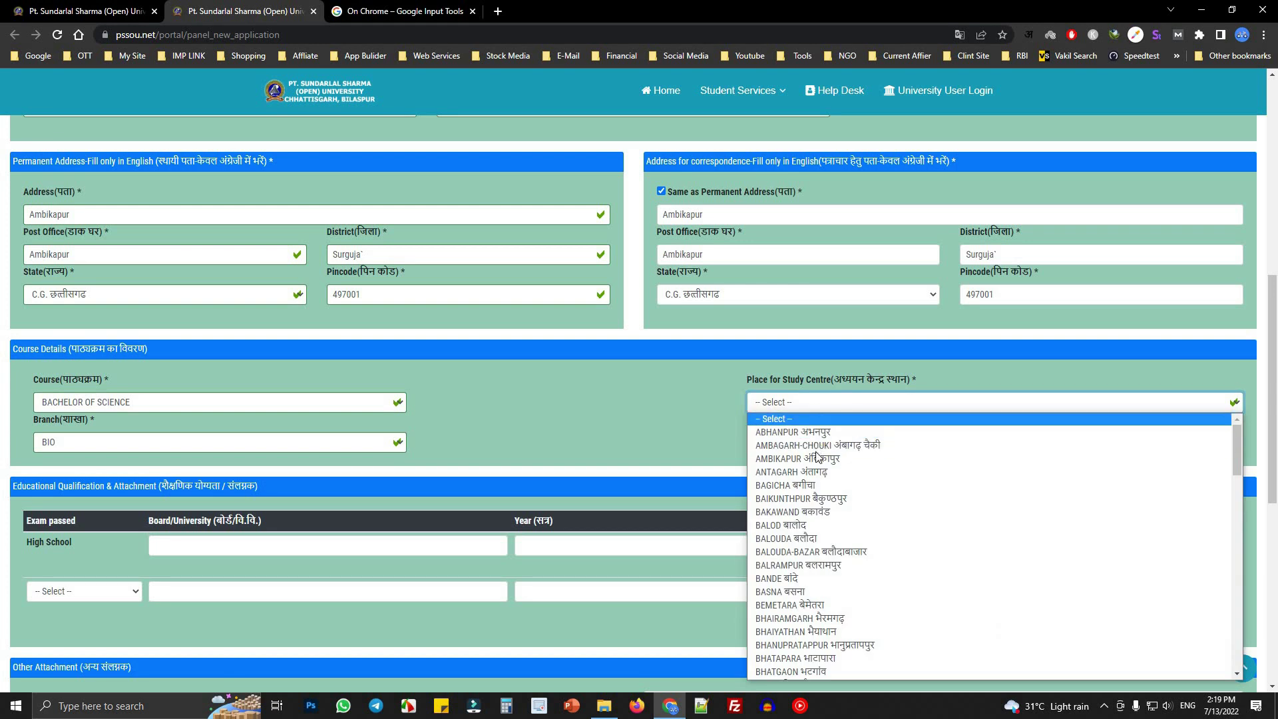
{"action": "left_click", "coordinate": [817, 459]}
{"action": "left_click", "coordinate": [853, 443]}
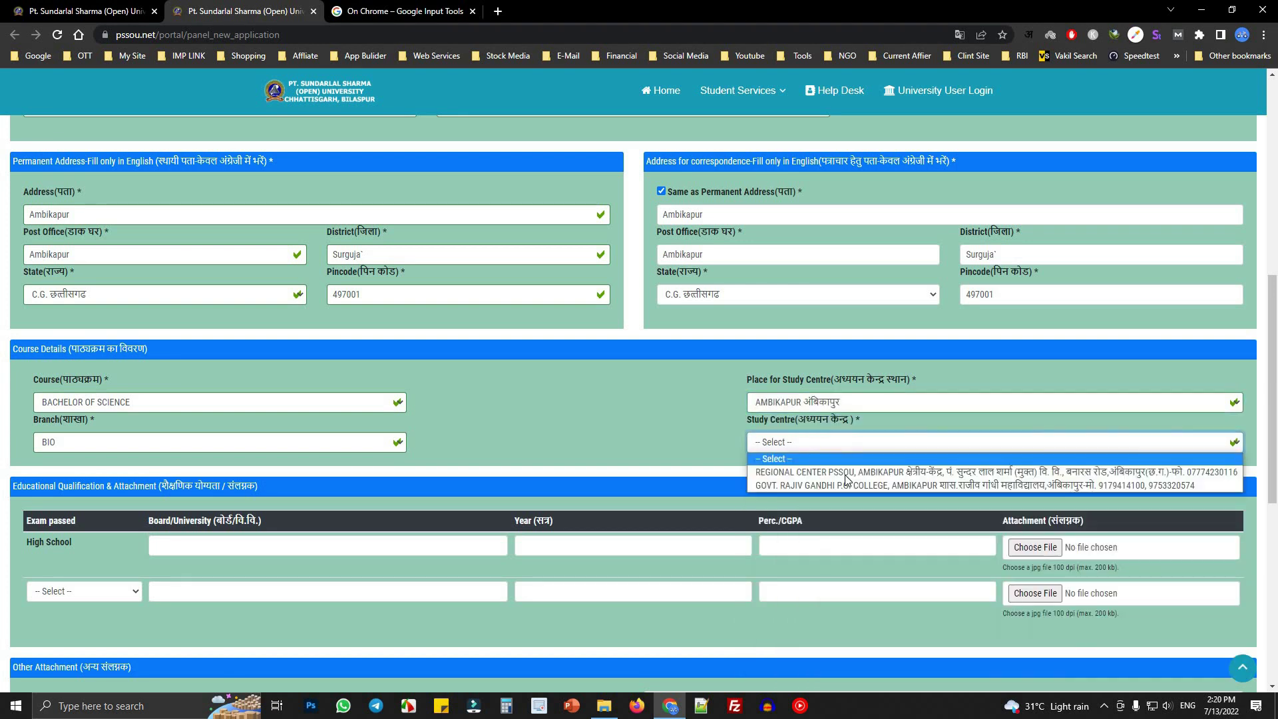
{"action": "left_click", "coordinate": [848, 472]}
- Change the branch to MATHS and tick COMPUTER SCIENCE as the optional subject
{"action": "scroll", "coordinate": [266, 472], "scroll_direction": "down", "scroll_amount": 4}
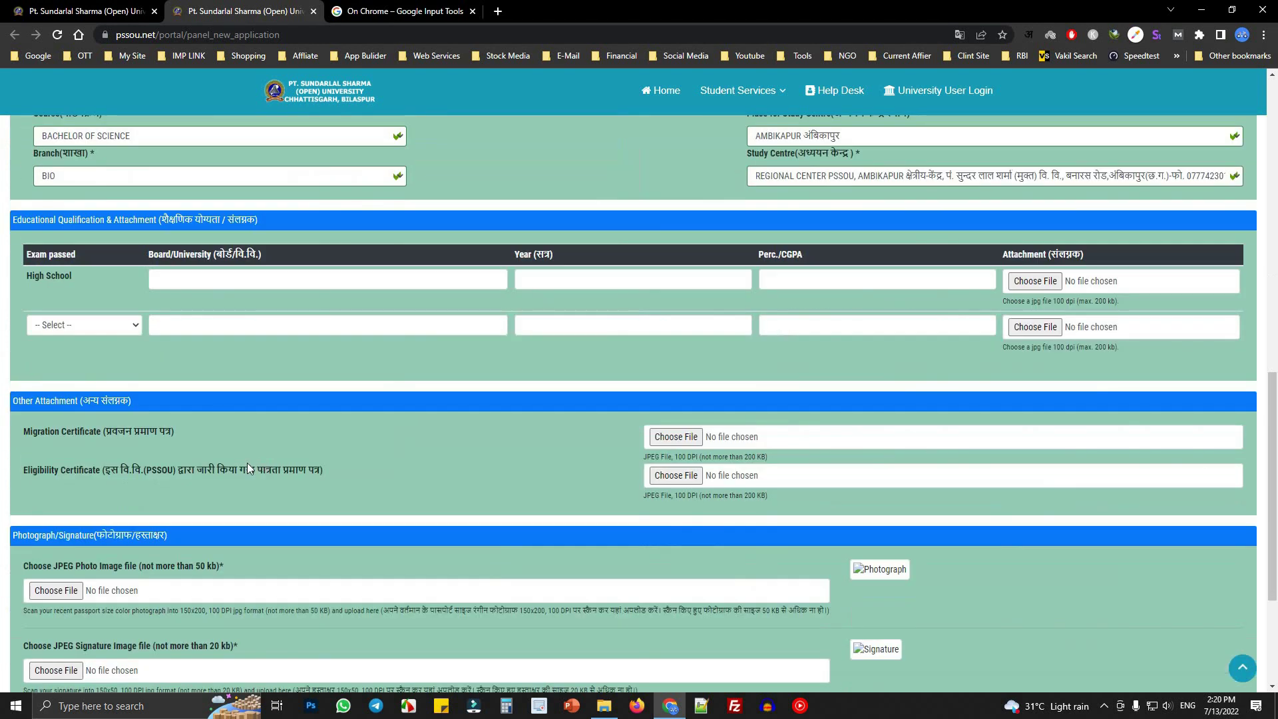
{"action": "left_click_drag", "start_coordinate": [28, 277], "coordinate": [737, 271]}
{"action": "left_click", "coordinate": [78, 326]}
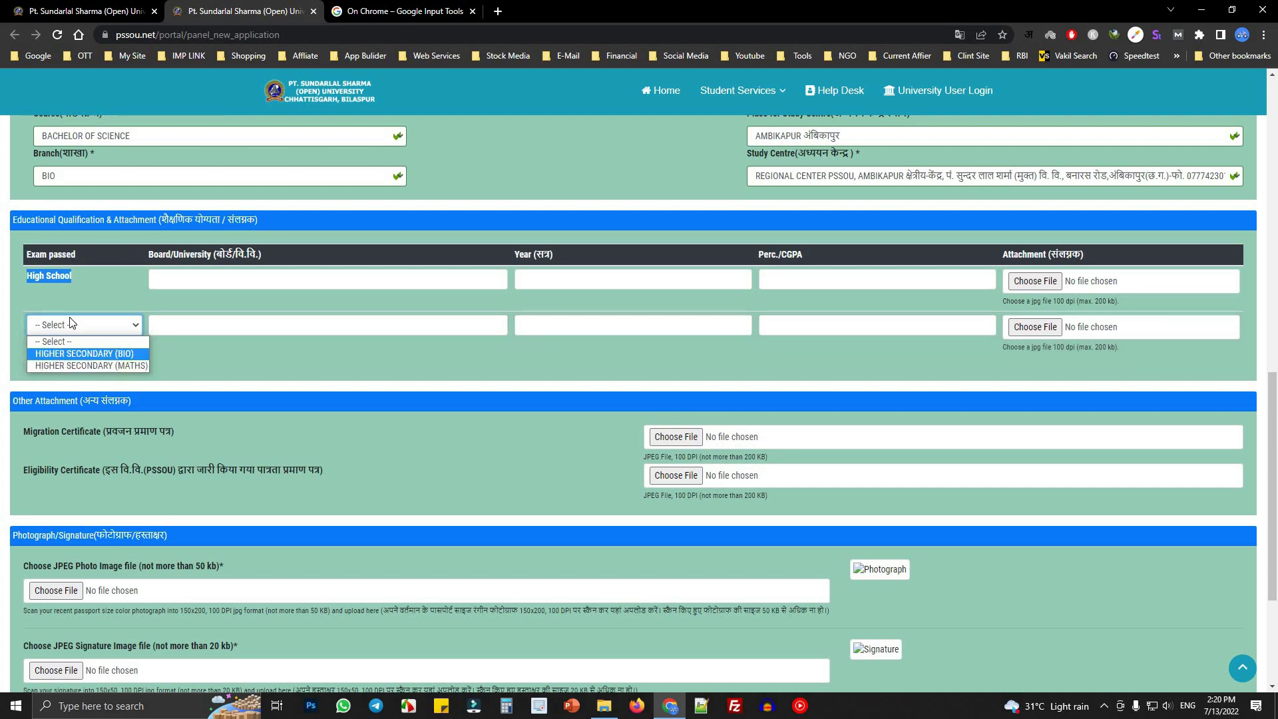
{"action": "scroll", "coordinate": [59, 220], "scroll_direction": "up", "scroll_amount": 1}
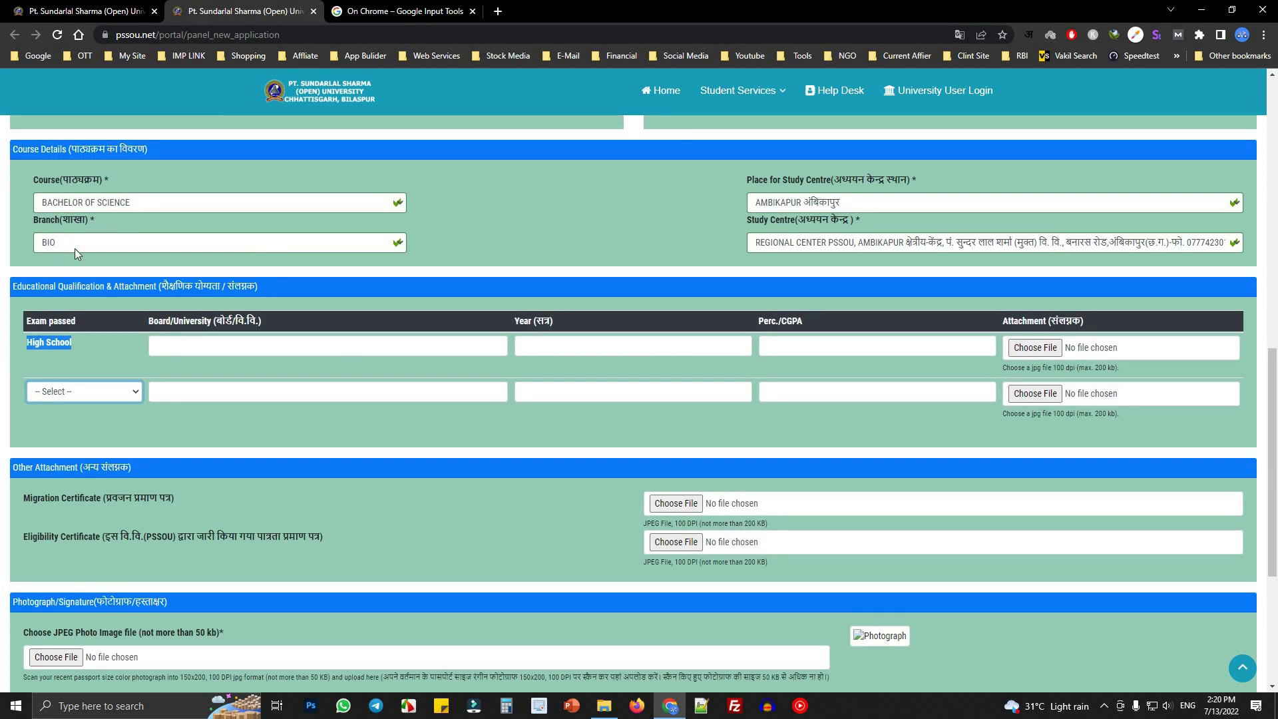
{"action": "left_click", "coordinate": [74, 246]}
{"action": "left_click", "coordinate": [71, 282]}
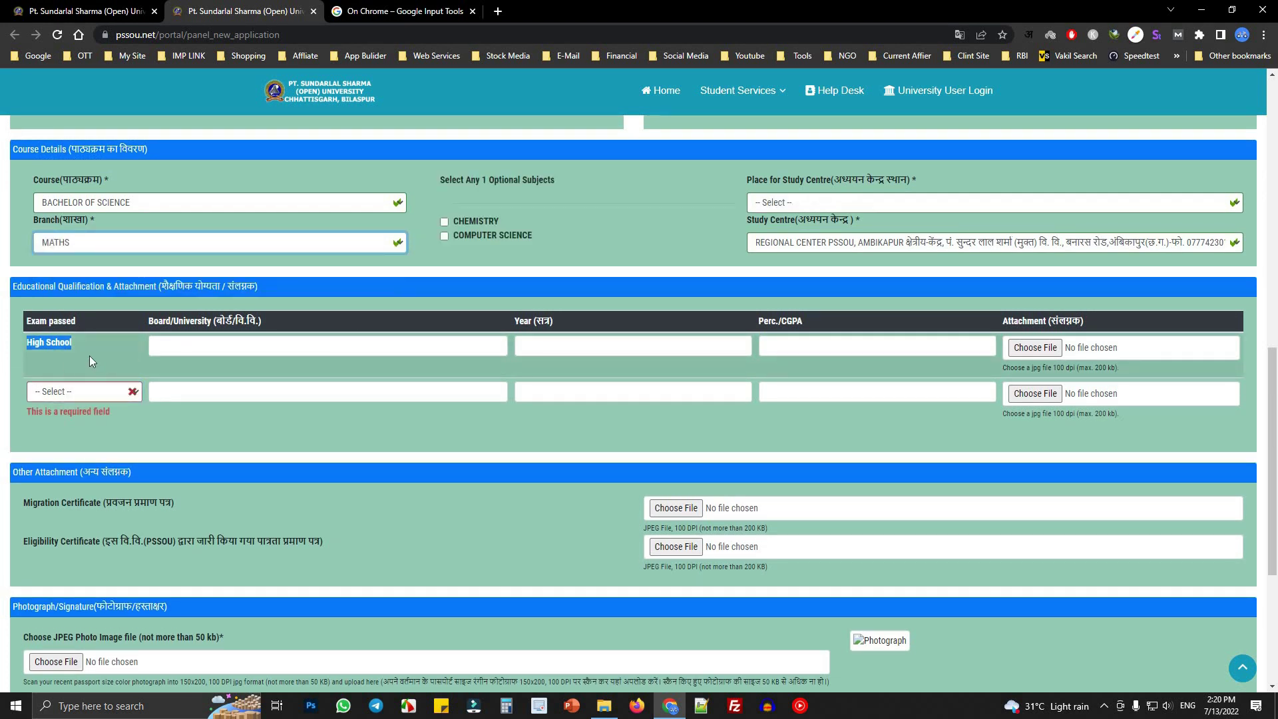
{"action": "left_click", "coordinate": [444, 223]}
{"action": "left_click_drag", "start_coordinate": [447, 183], "coordinate": [565, 189]}
{"action": "left_click", "coordinate": [566, 189]}
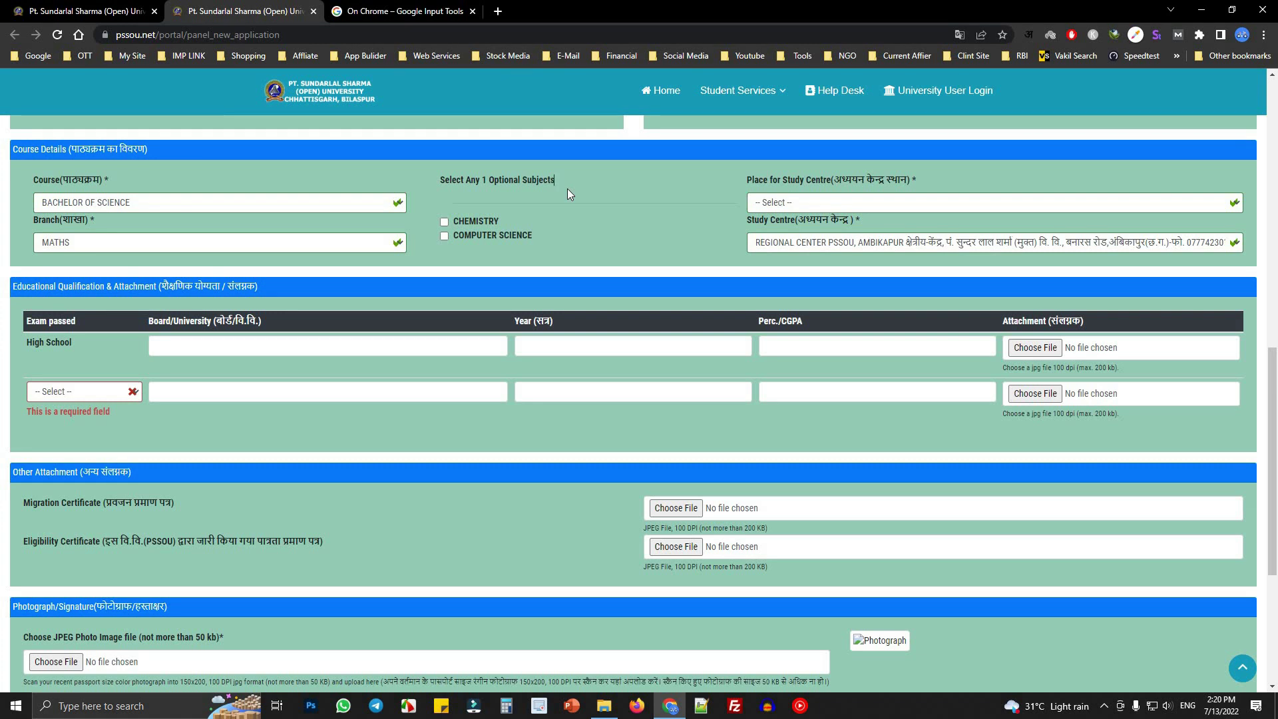
{"action": "left_click", "coordinate": [444, 237]}
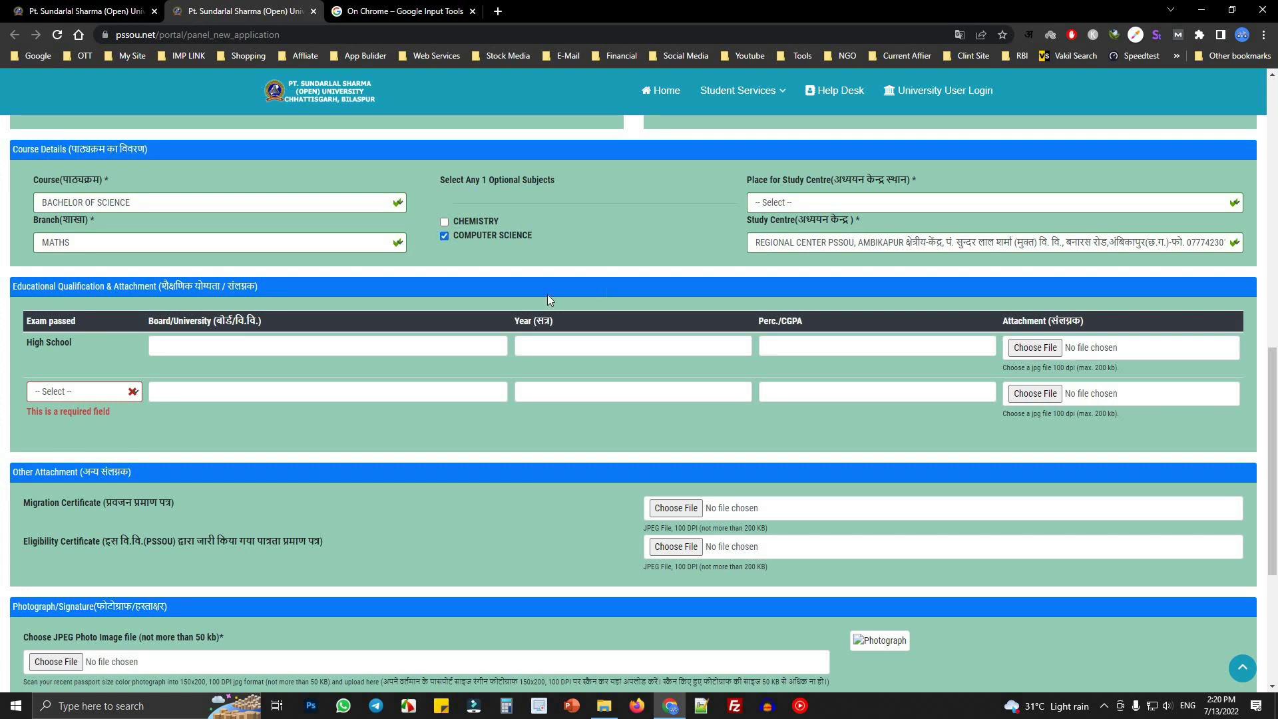
- Reselect AMBIKAPUR as the study centre place and REGIONAL CENTER PSSOU as the study centre
{"action": "left_click", "coordinate": [848, 207]}
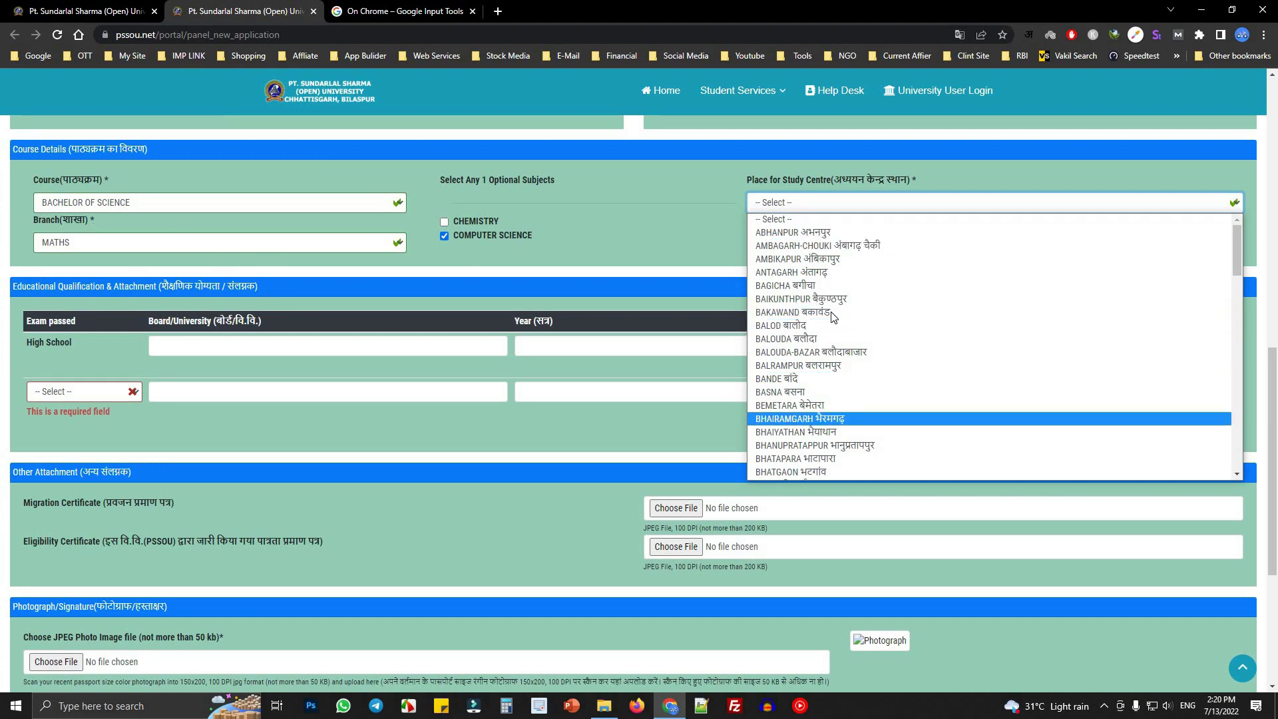
{"action": "left_click", "coordinate": [824, 259]}
{"action": "left_click", "coordinate": [828, 242]}
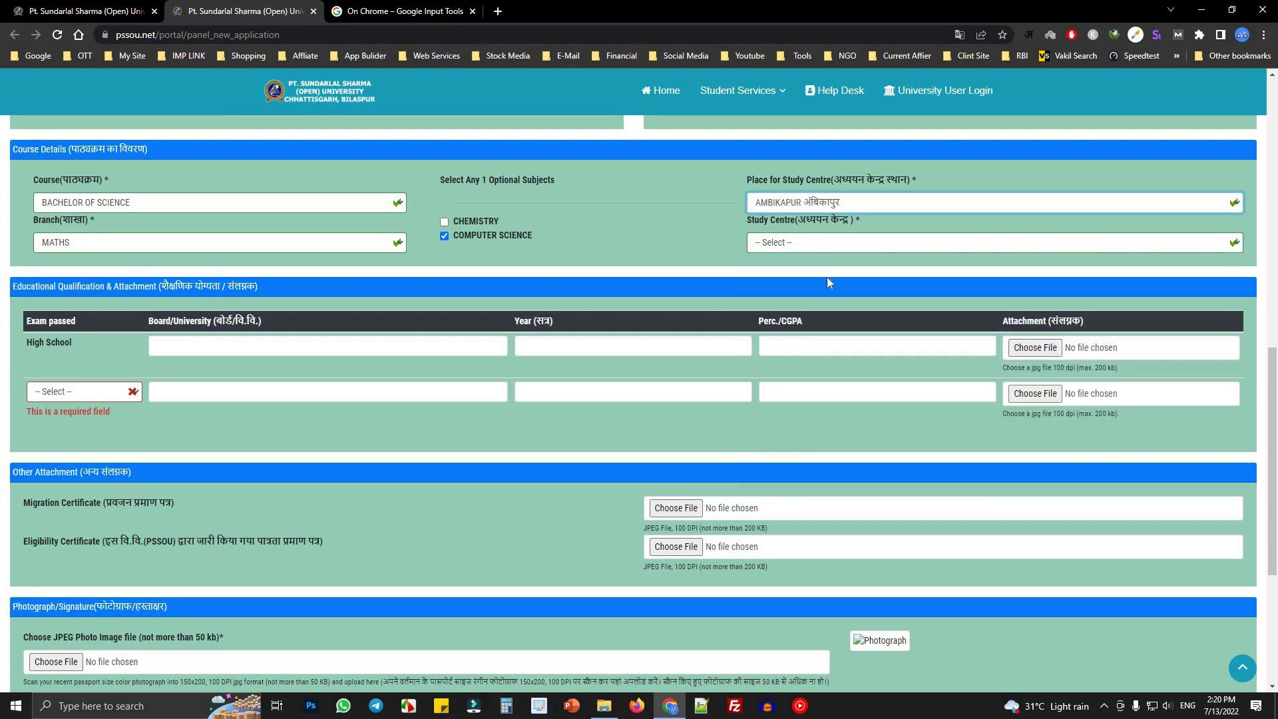
{"action": "left_click", "coordinate": [826, 274]}
{"action": "left_click", "coordinate": [195, 353]}
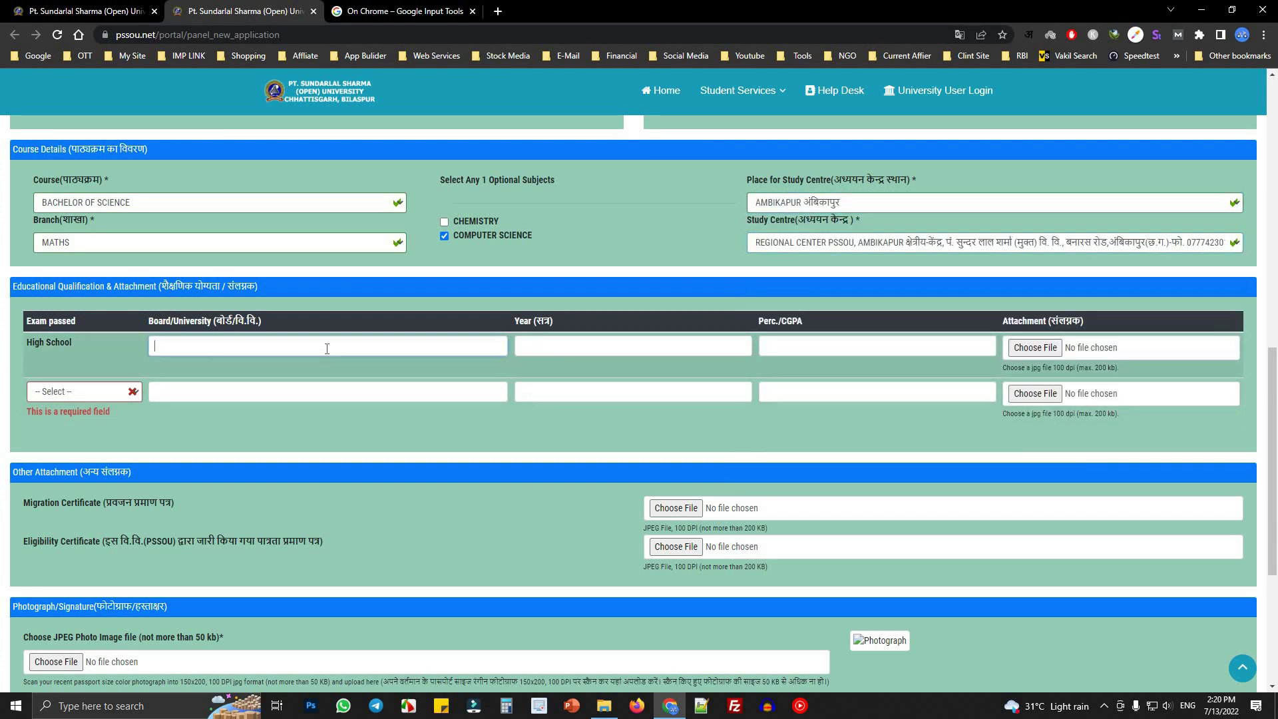
- Enter 'Chhatisgarh Board Of Secorndry Education' as the High School board name
{"action": "type", "text": "C"}
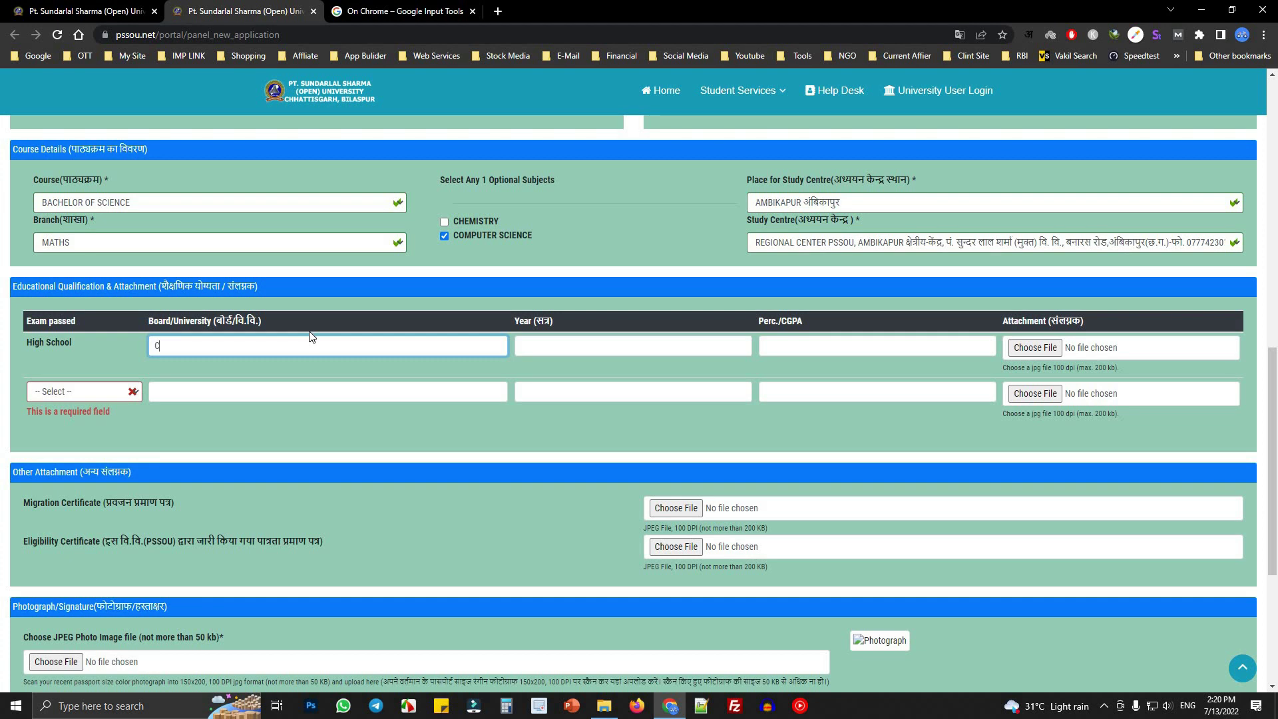
{"action": "type", "text": "GRGK"}
{"action": "key", "text": "Tab"}
{"action": "double_click", "coordinate": [235, 345]}
{"action": "type", "text": "Chhatisgarh Board OP"}
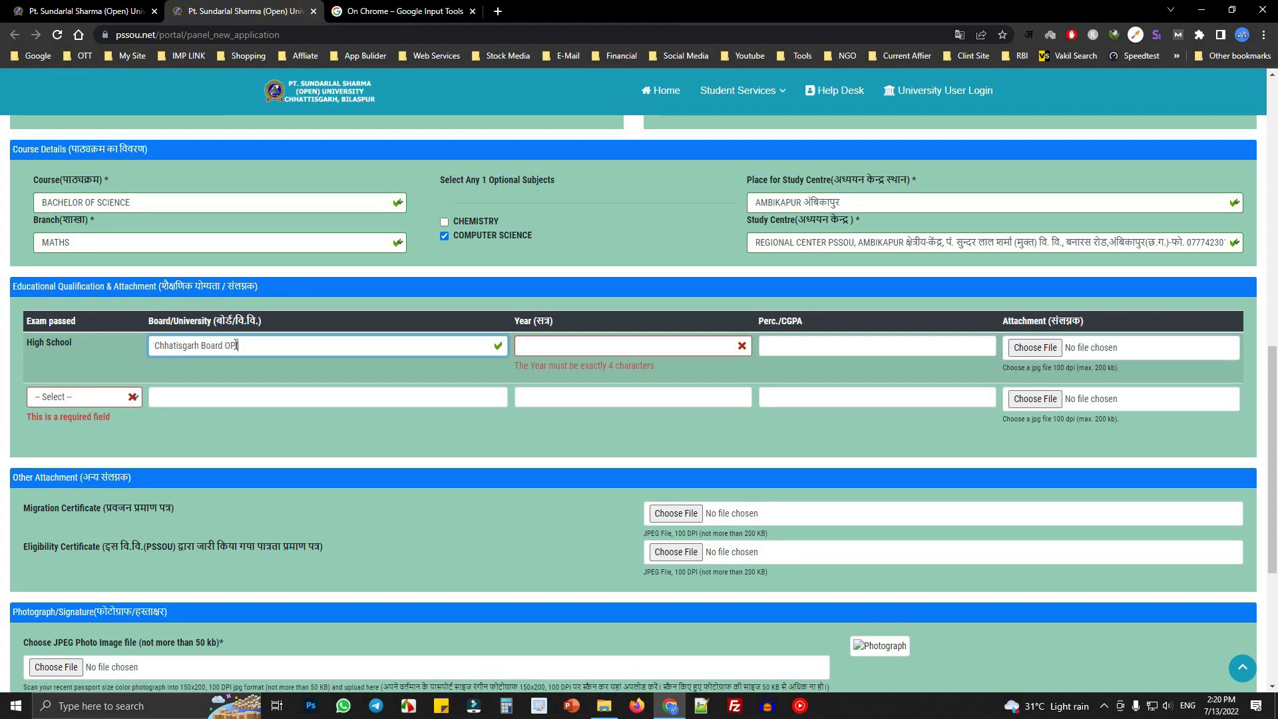
{"action": "key", "text": "BackSpace"}
{"action": "type", "text": "f Se"}
{"action": "type", "text": "cor="}
{"action": "type", "text": "ndry"}
{"action": "type", "text": " Educati"}
{"action": "type", "text": "on"}
{"action": "key", "text": "ctrl+a"}
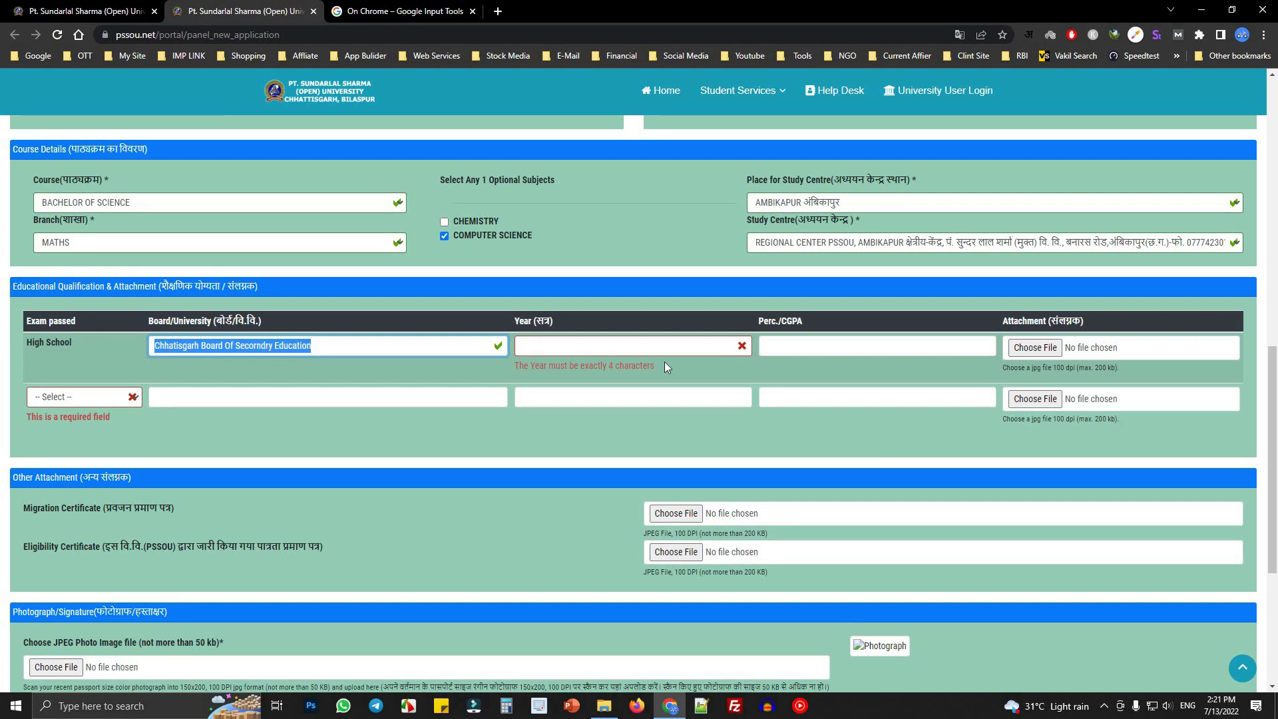
- Enter 2016 as the High School year and 70 as its percentage
{"action": "left_click", "coordinate": [550, 346]}
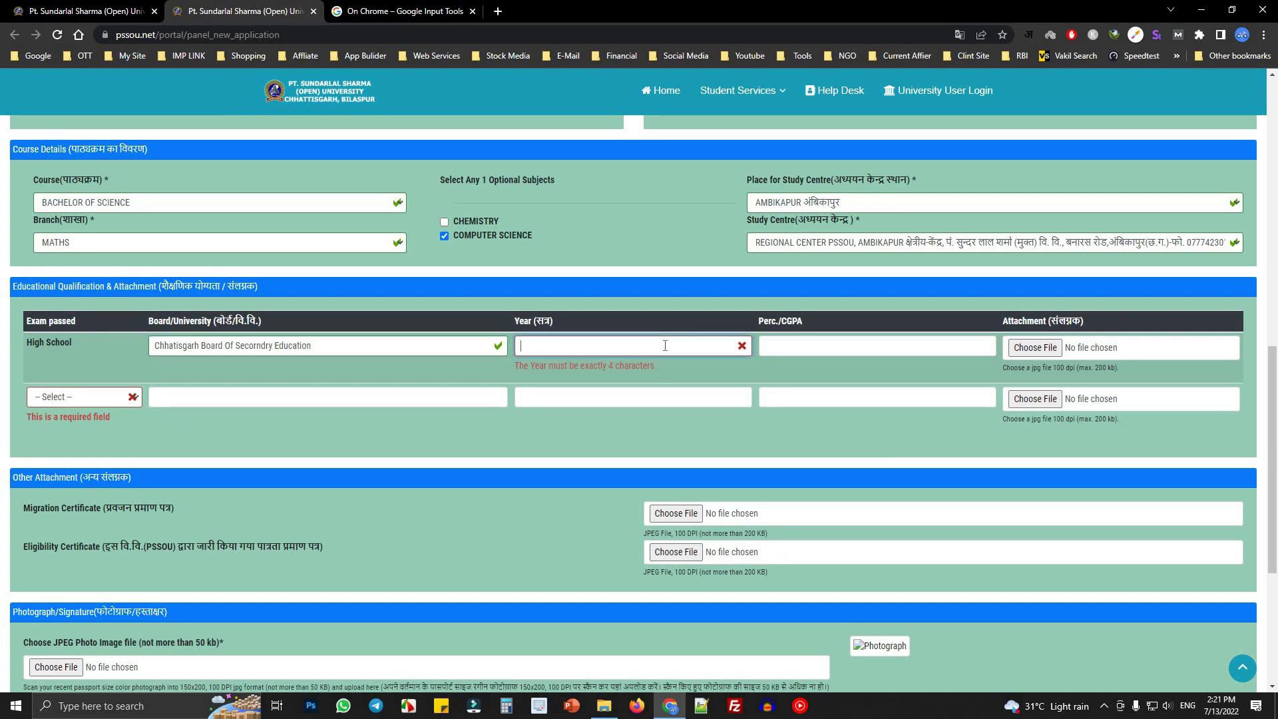
{"action": "type", "text": "210"}
{"action": "key", "text": "BackSpace"}
{"action": "type", "text": "016"}
{"action": "key", "text": "Tab"}
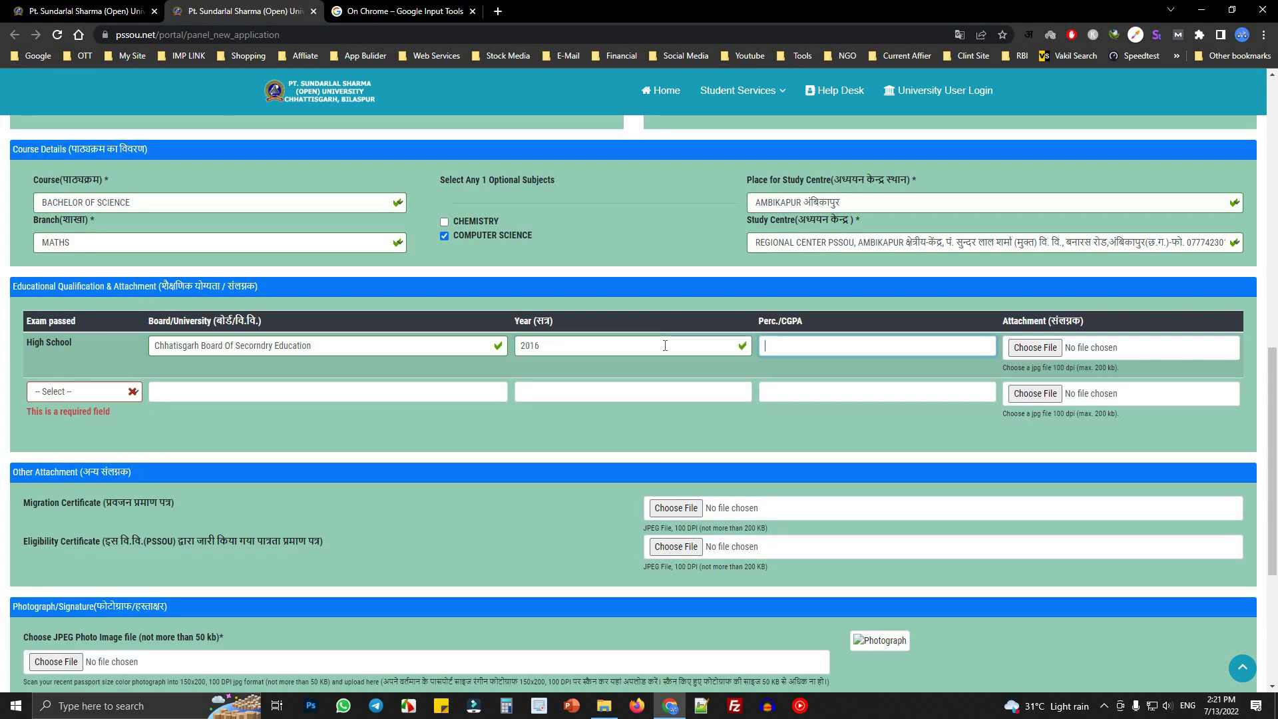
{"action": "type", "text": "70"}
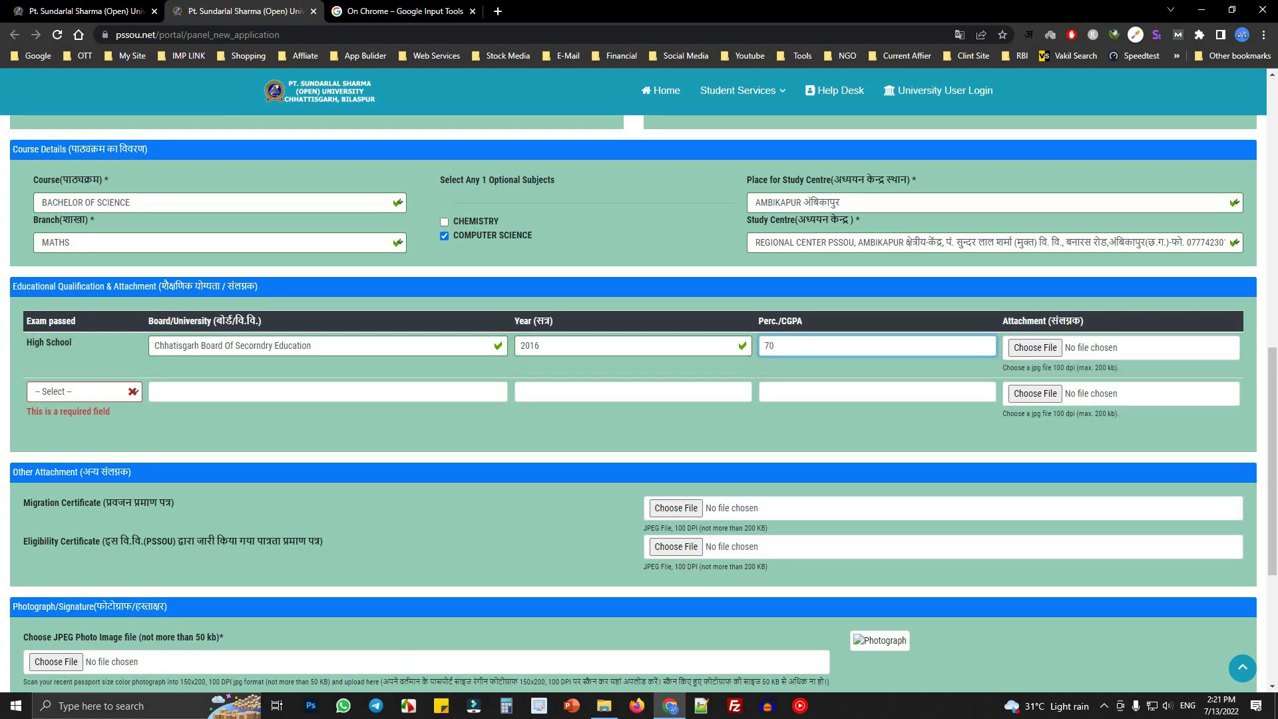
{"action": "double_click", "coordinate": [766, 321]}
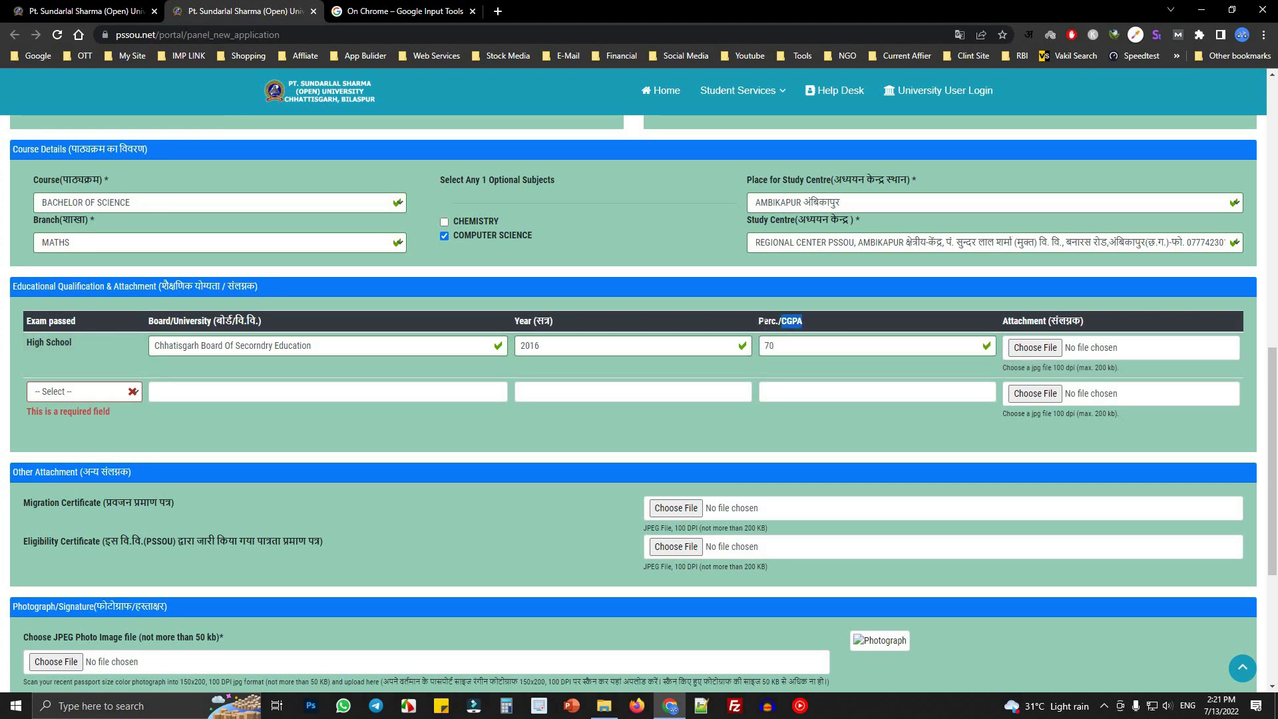
{"action": "left_click_drag", "start_coordinate": [773, 321], "coordinate": [777, 320]}
- Attach 1.png to the High School row and choose HIGHER SECONDARY (MATHS) as the second exam
{"action": "left_click", "coordinate": [1037, 347]}
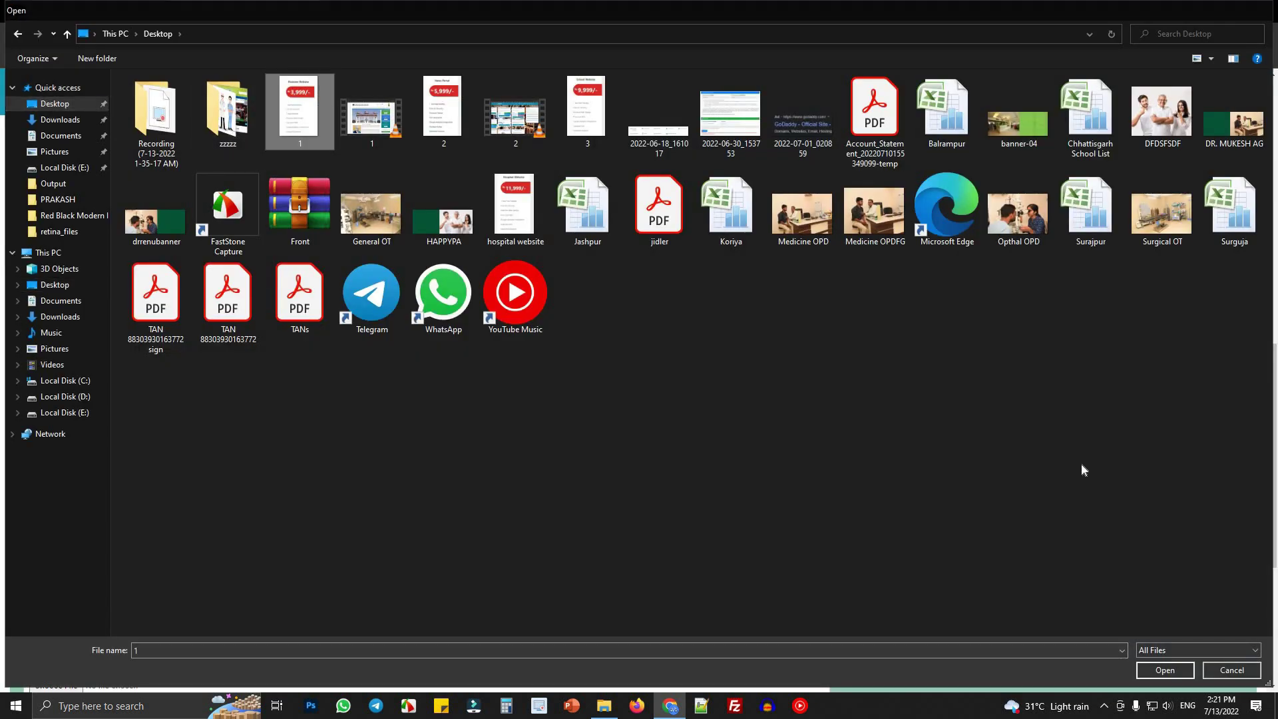
{"action": "key", "text": "Return"}
{"action": "left_click", "coordinate": [97, 414]}
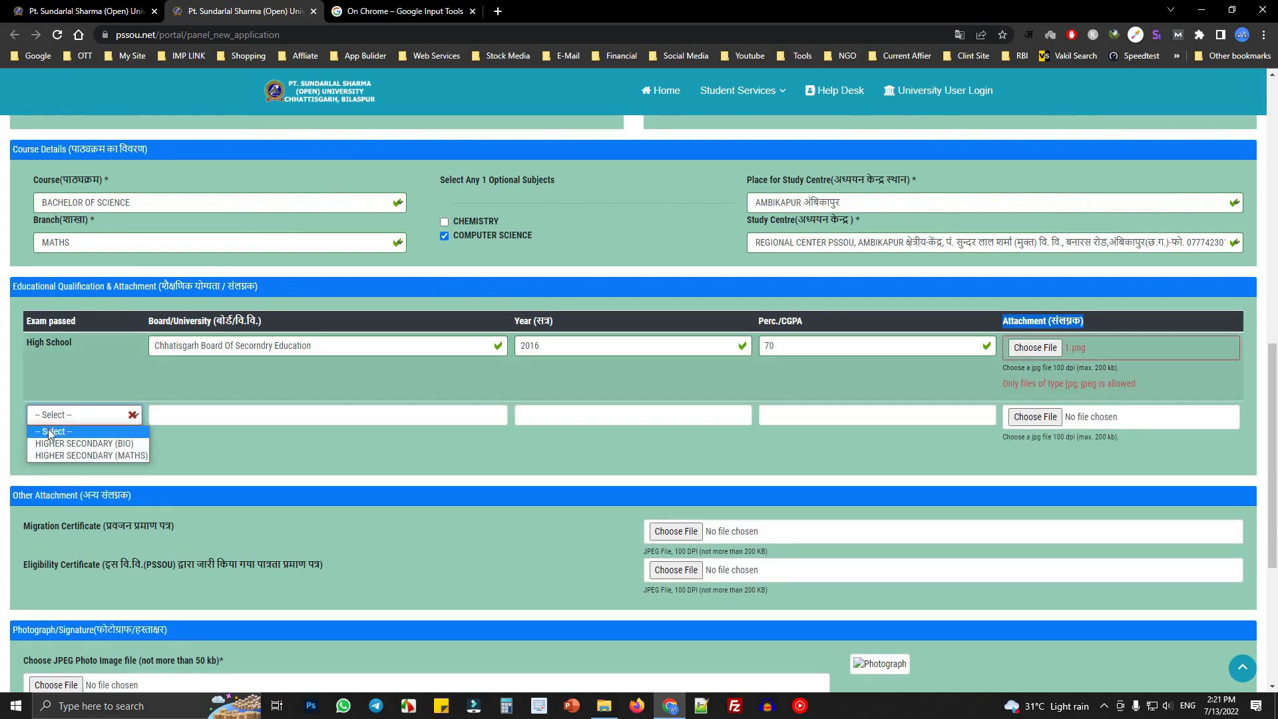
{"action": "left_click", "coordinate": [114, 455]}
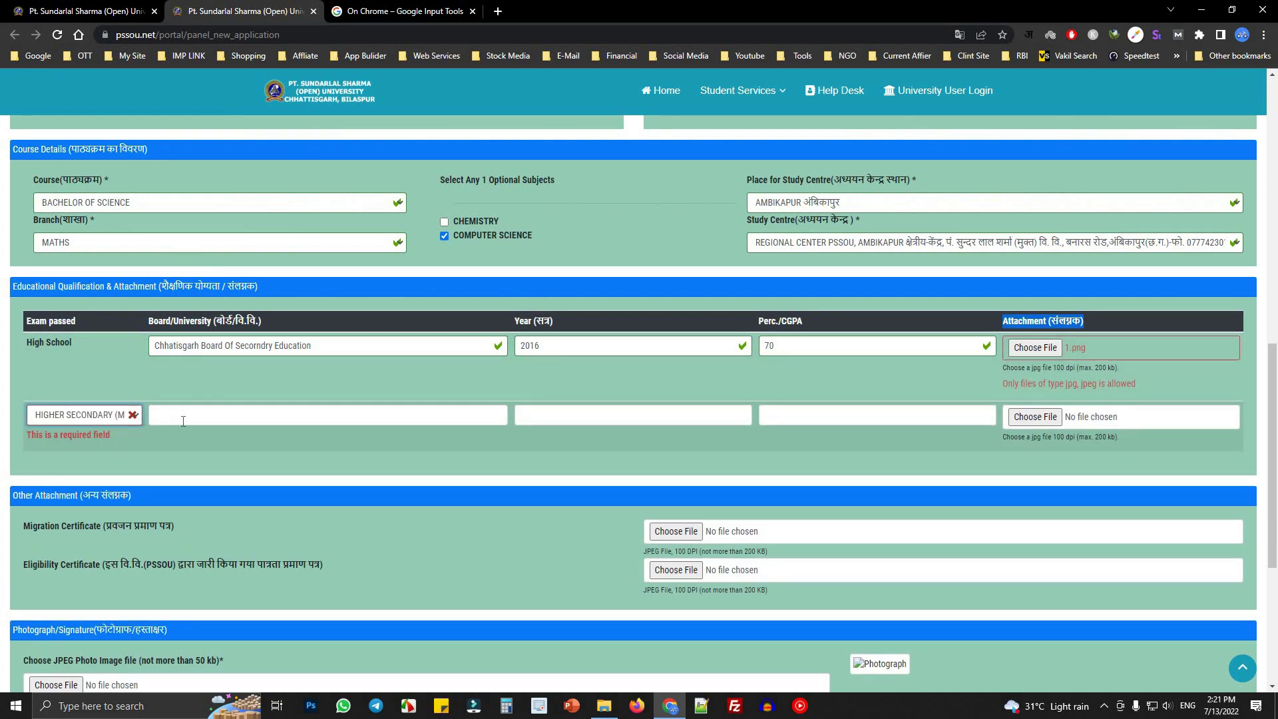
- Copy the High School board name into the second row and enter year 2018
{"action": "left_click", "coordinate": [183, 420]}
{"action": "left_click_drag", "start_coordinate": [315, 346], "coordinate": [154, 345]}
{"action": "key", "text": "ctrl+c"}
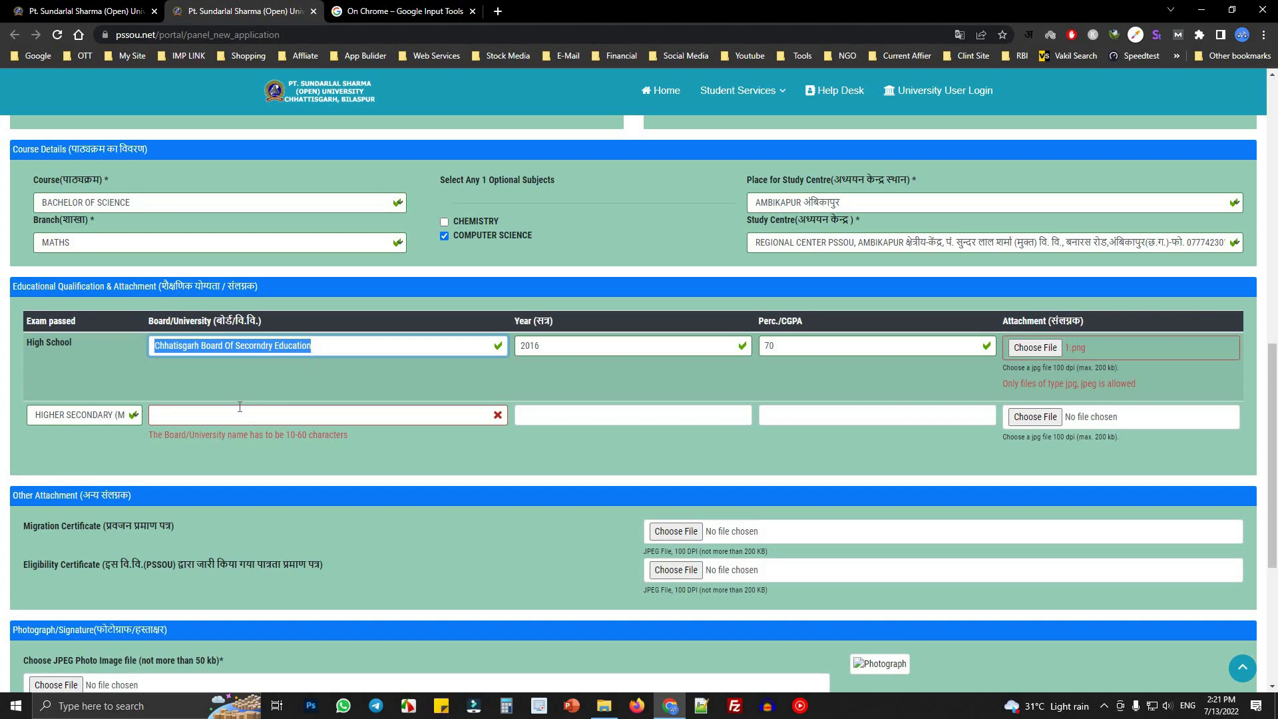
{"action": "left_click", "coordinate": [208, 421]}
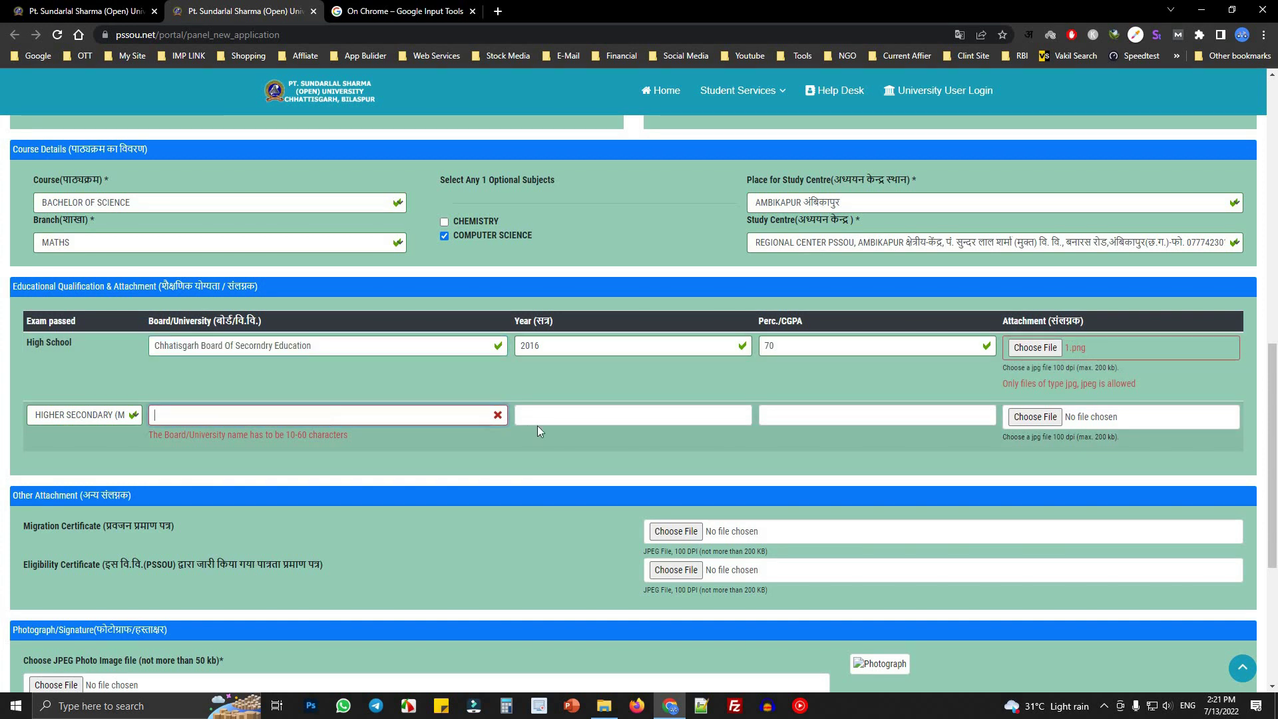
{"action": "key", "text": "ctrl+v"}
{"action": "left_click", "coordinate": [668, 405]}
{"action": "type", "text": "2018"}
{"action": "left_click", "coordinate": [815, 417]}
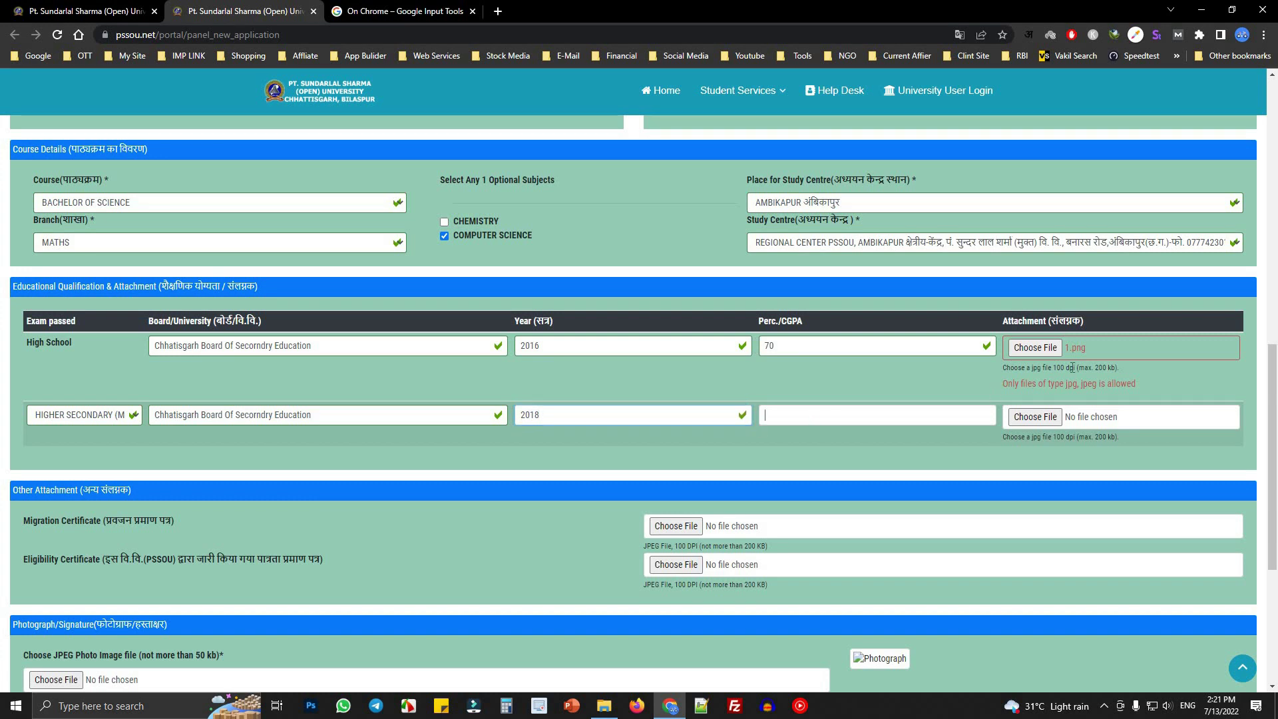
- Enter 85 as the Higher Secondary percentage and check the 200 kb attachment size limit
{"action": "type", "text": "85"}
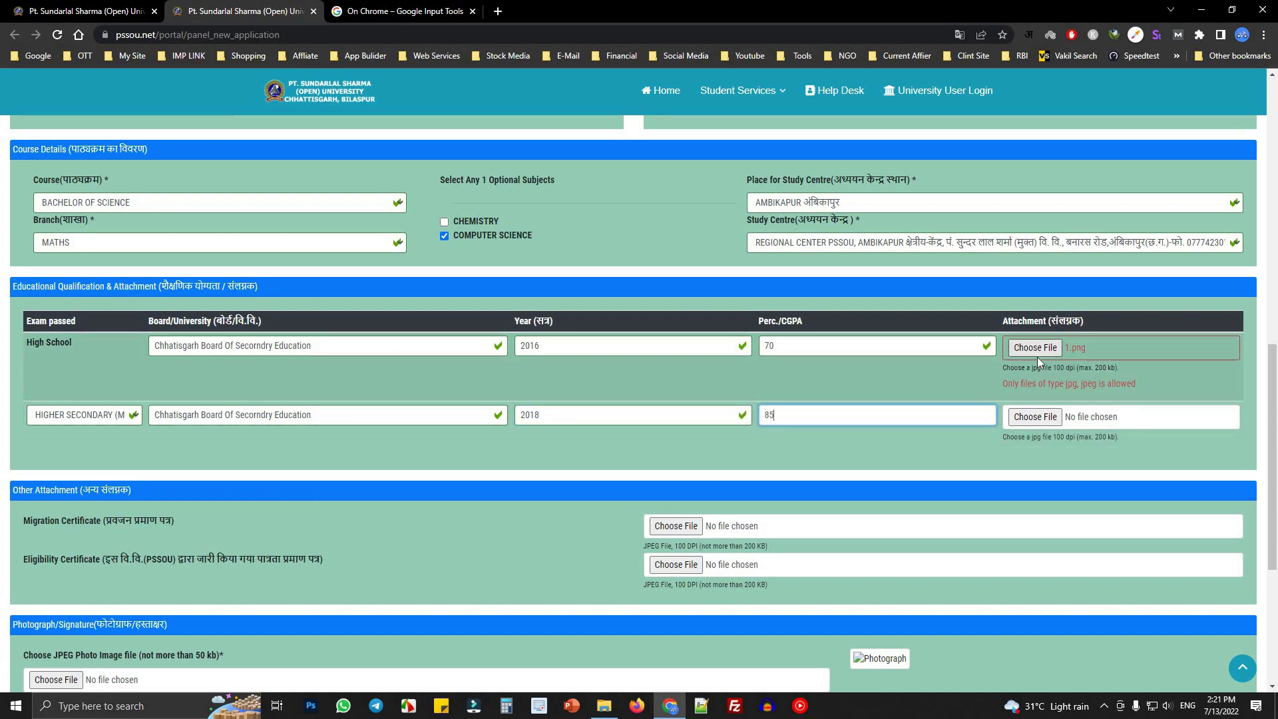
{"action": "left_click", "coordinate": [1035, 417]}
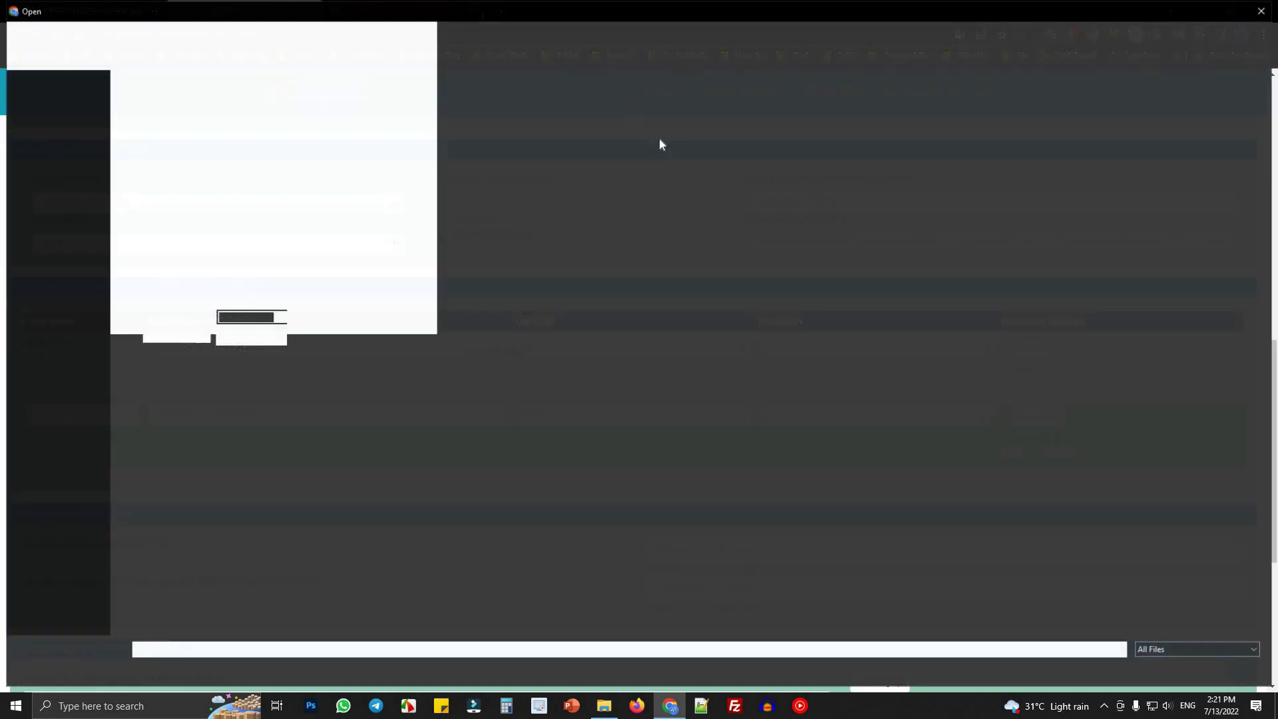
{"action": "key", "text": "Escape"}
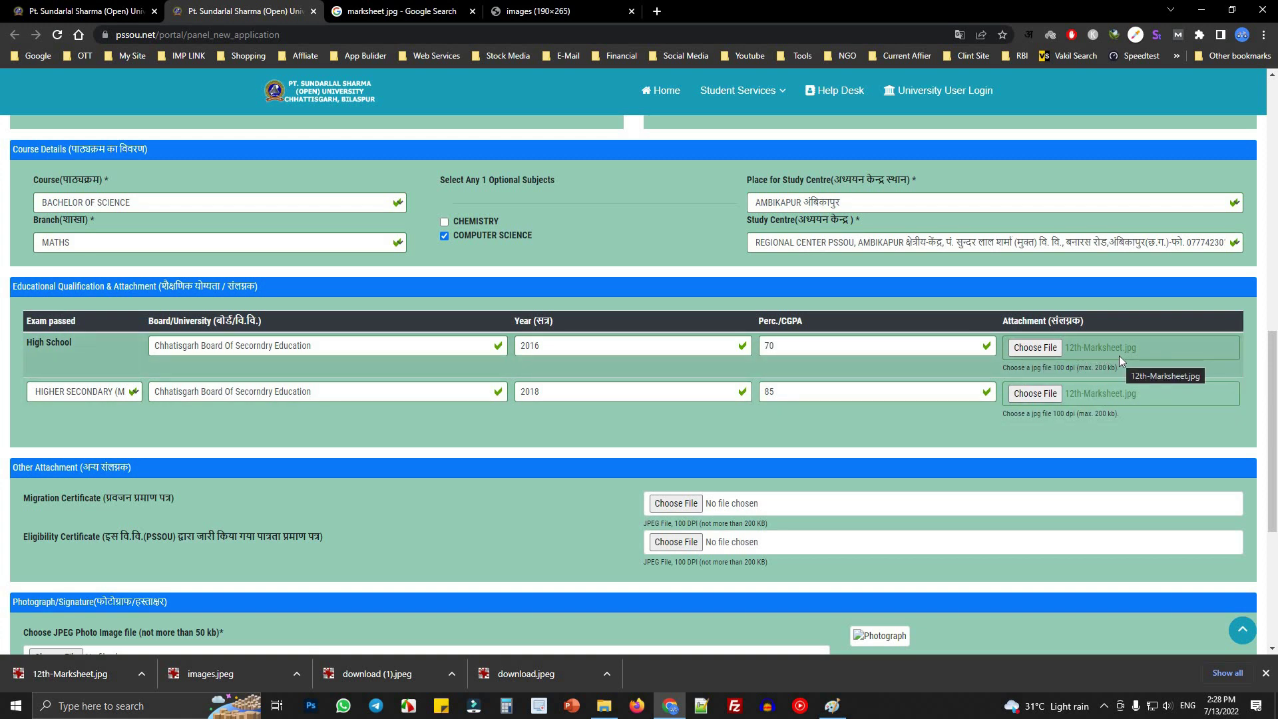
{"action": "left_click_drag", "start_coordinate": [1166, 371], "coordinate": [1069, 368]}
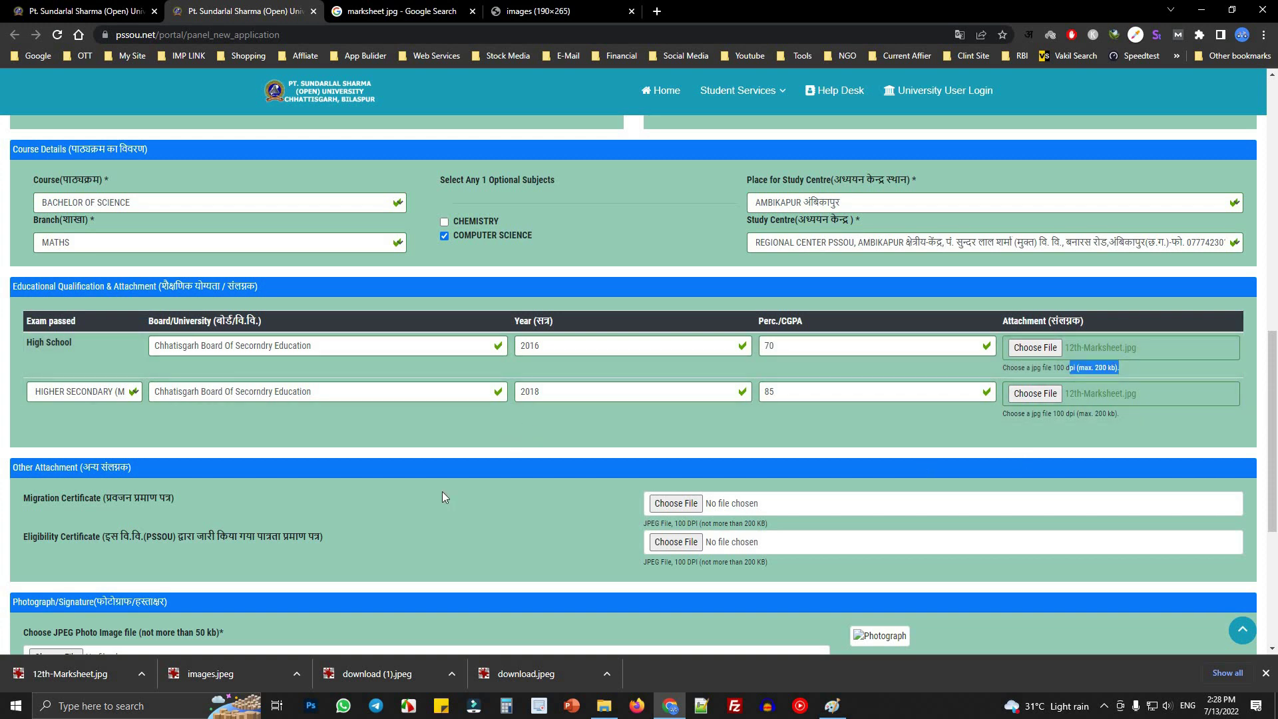
{"action": "scroll", "coordinate": [281, 525], "scroll_direction": "down", "scroll_amount": 2}
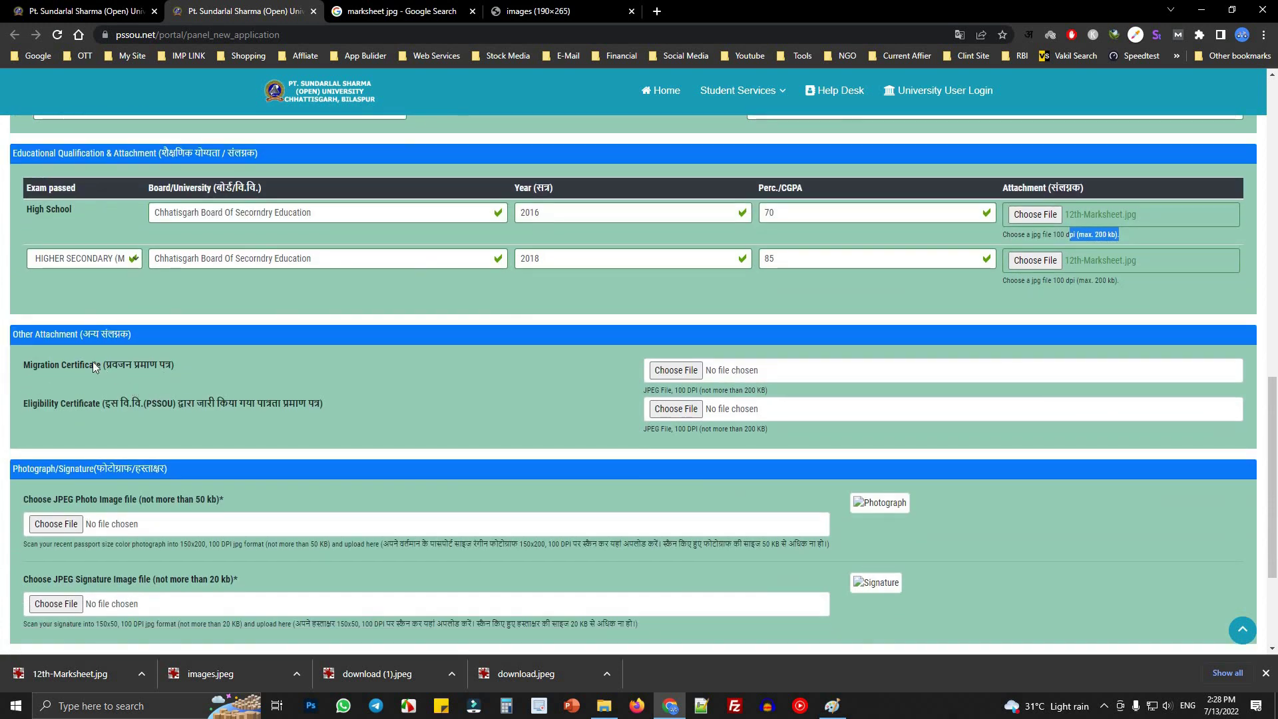
{"action": "left_click_drag", "start_coordinate": [22, 368], "coordinate": [197, 365]}
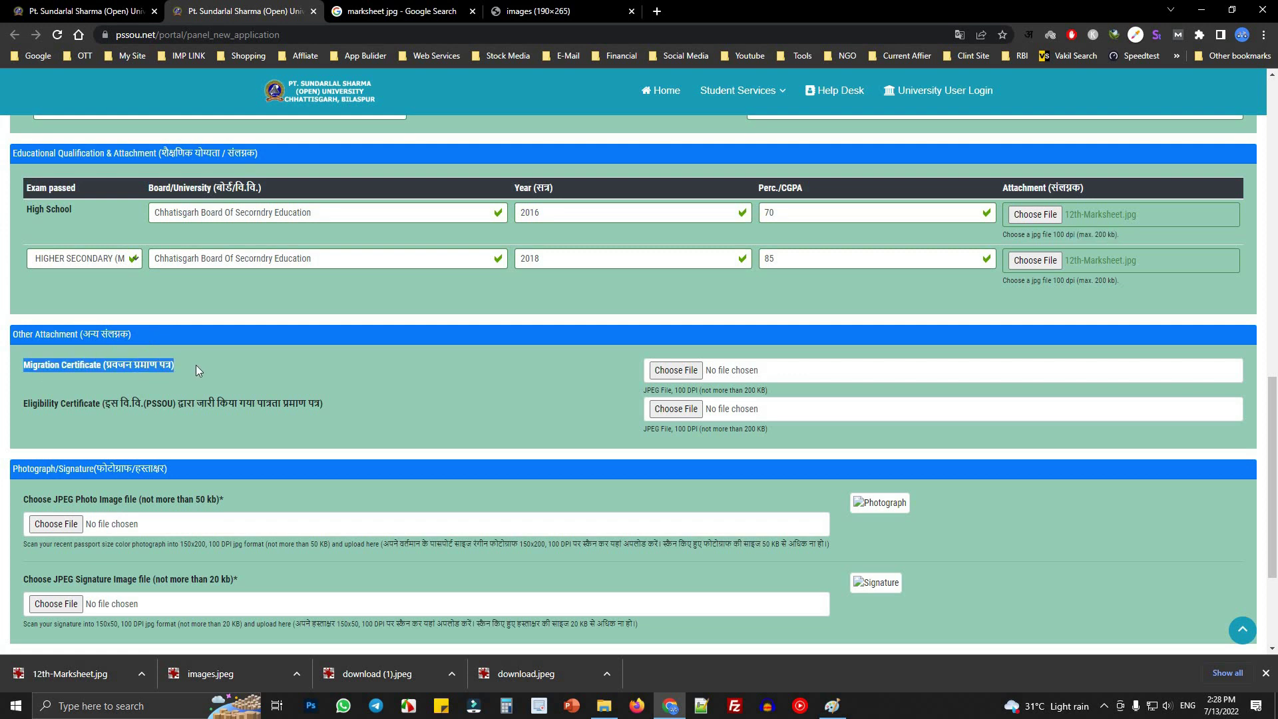
{"action": "left_click", "coordinate": [31, 371]}
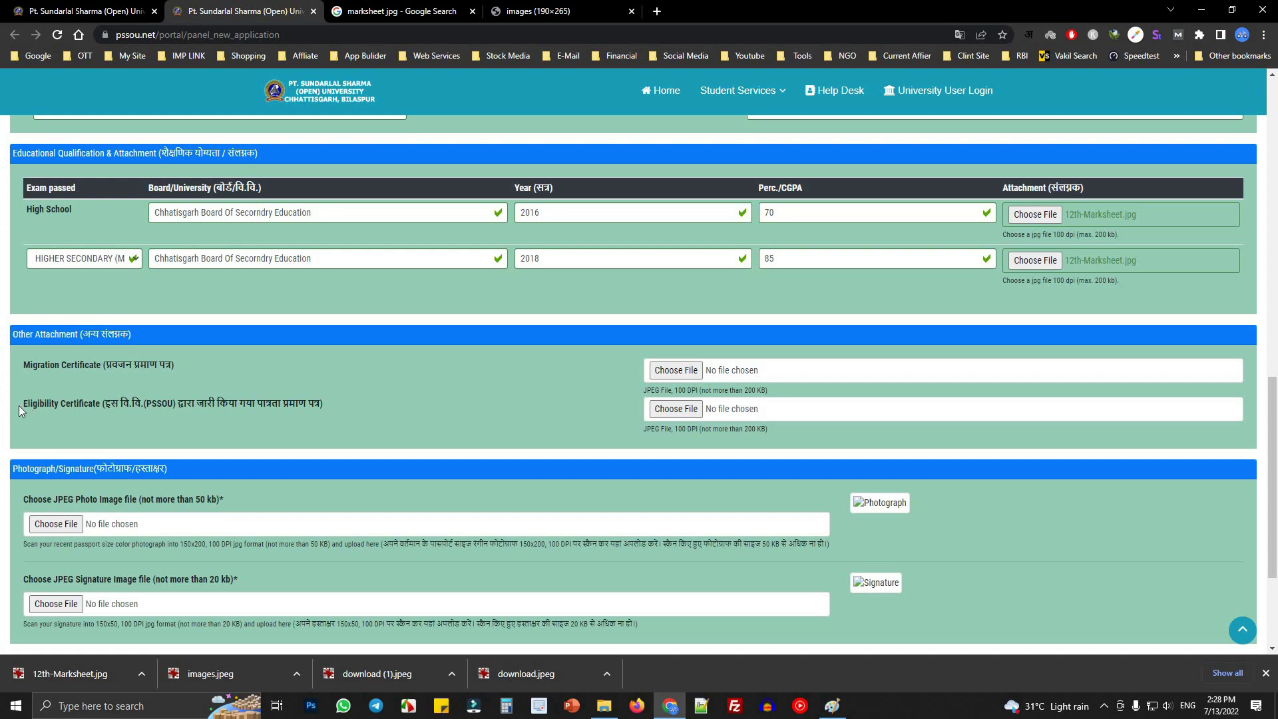
{"action": "left_click", "coordinate": [100, 408]}
{"action": "left_click_drag", "start_coordinate": [101, 403], "coordinate": [323, 409]}
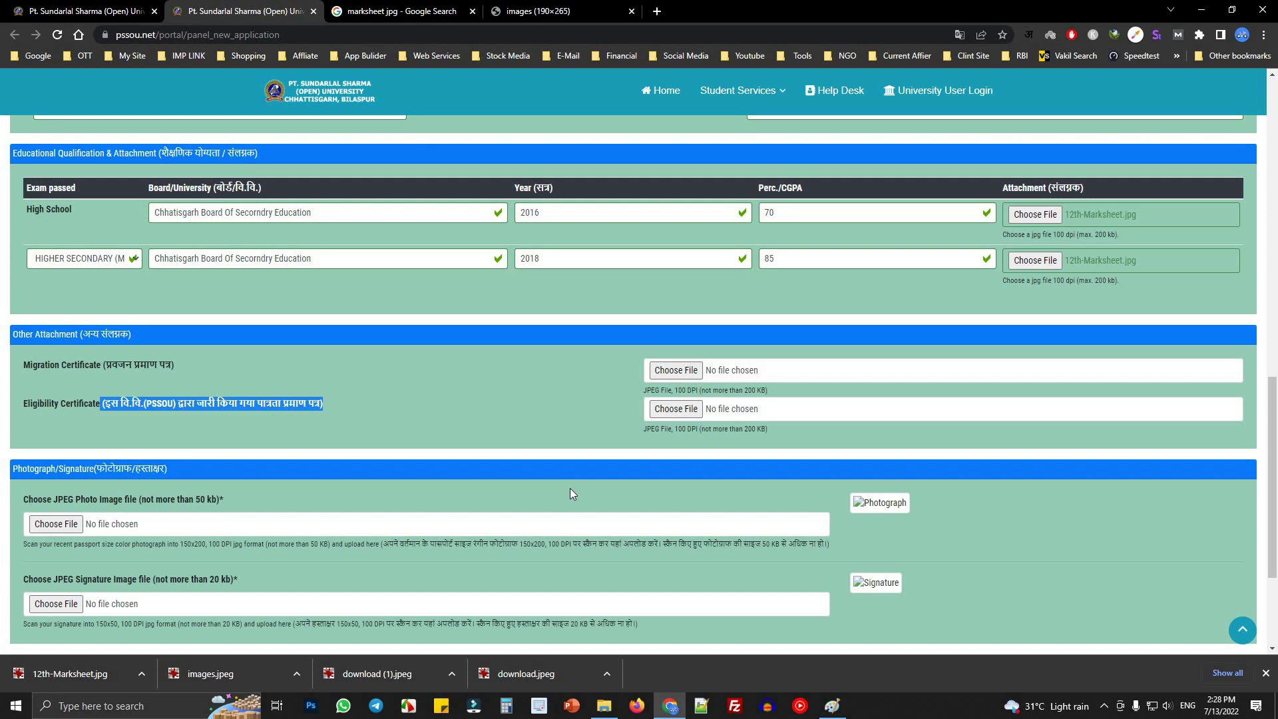
{"action": "scroll", "coordinate": [570, 493], "scroll_direction": "down", "scroll_amount": 3}
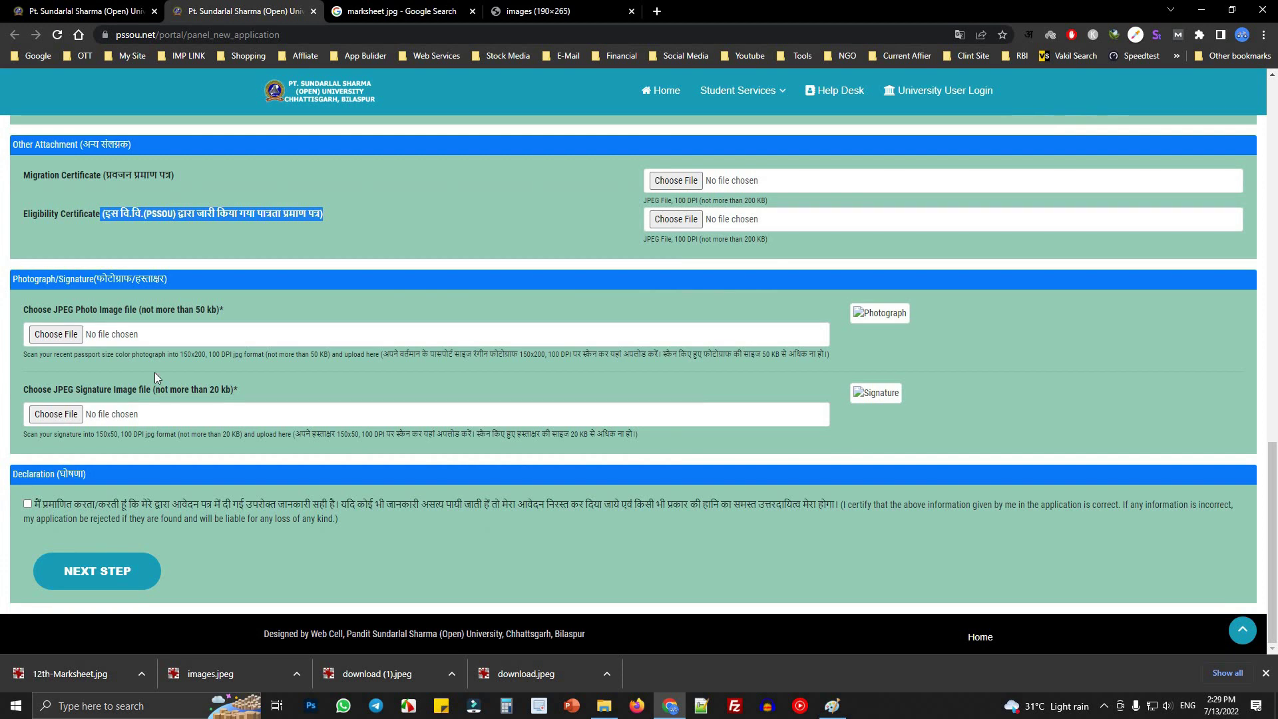
{"action": "left_click", "coordinate": [177, 282]}
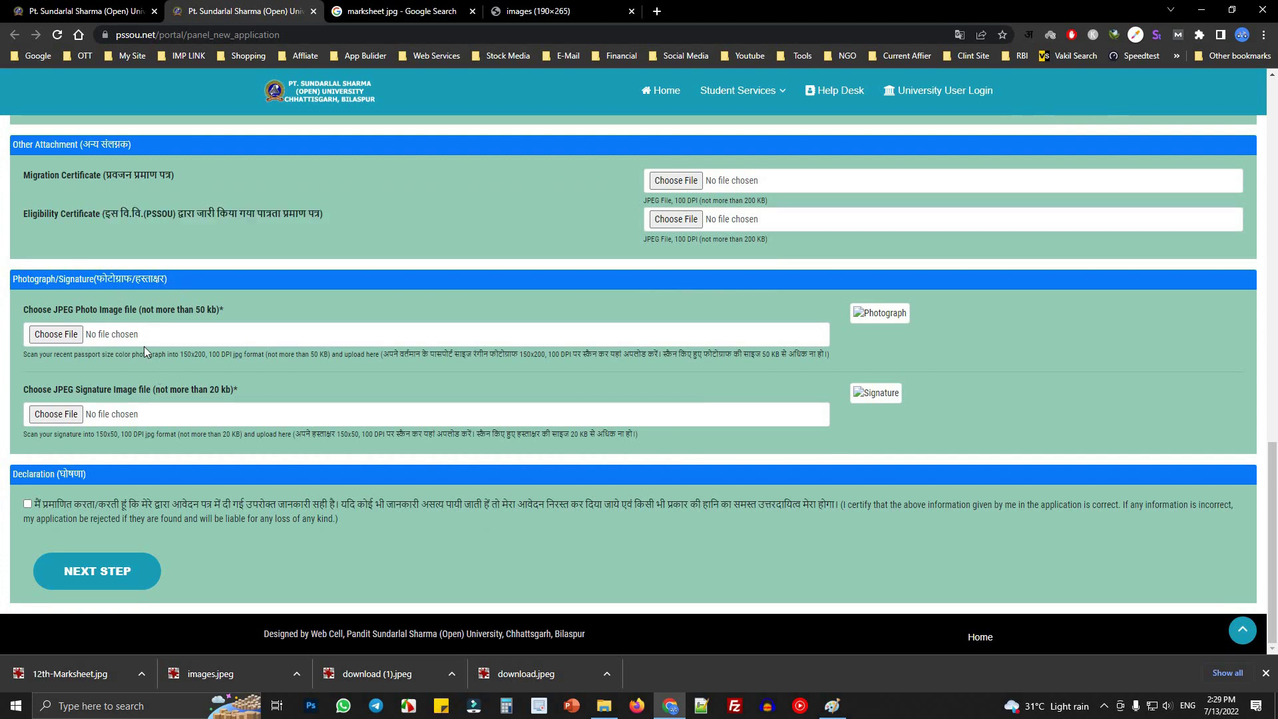
{"action": "left_click_drag", "start_coordinate": [38, 308], "coordinate": [80, 327]}
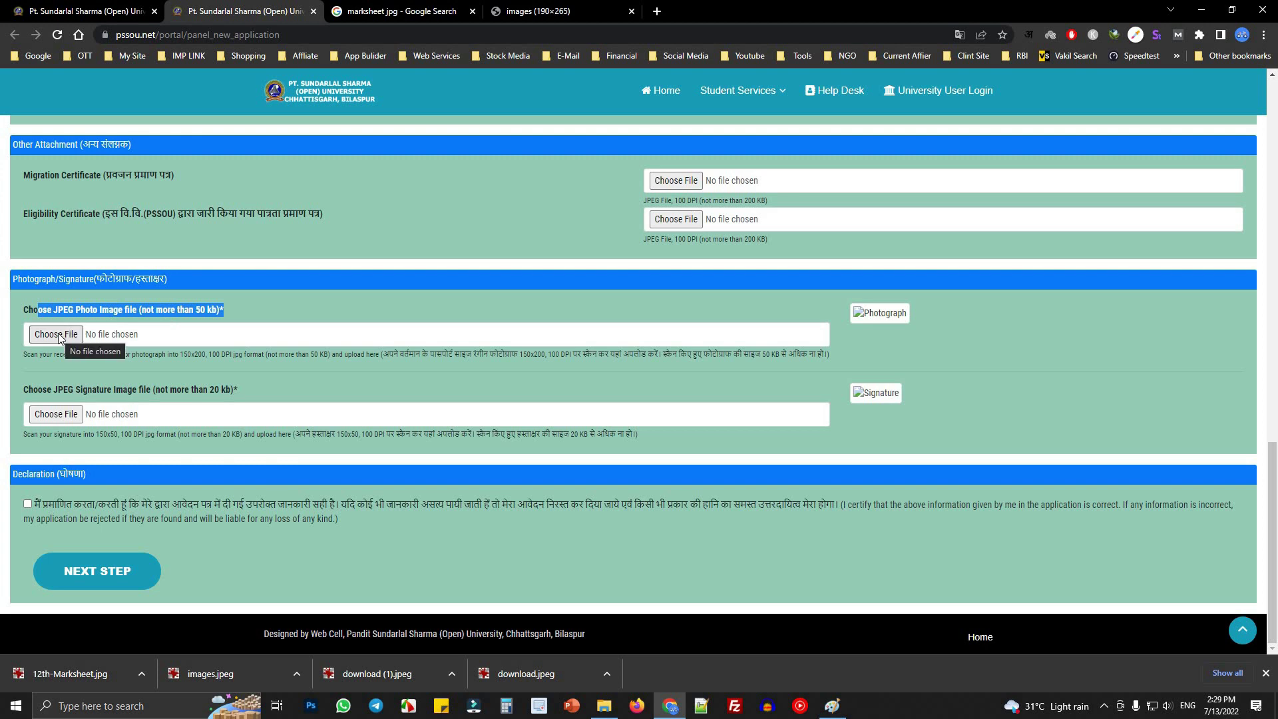
- Attach 1dasd.jpg from Downloads as the photograph, replacing the rejected file
{"action": "left_click", "coordinate": [215, 310]}
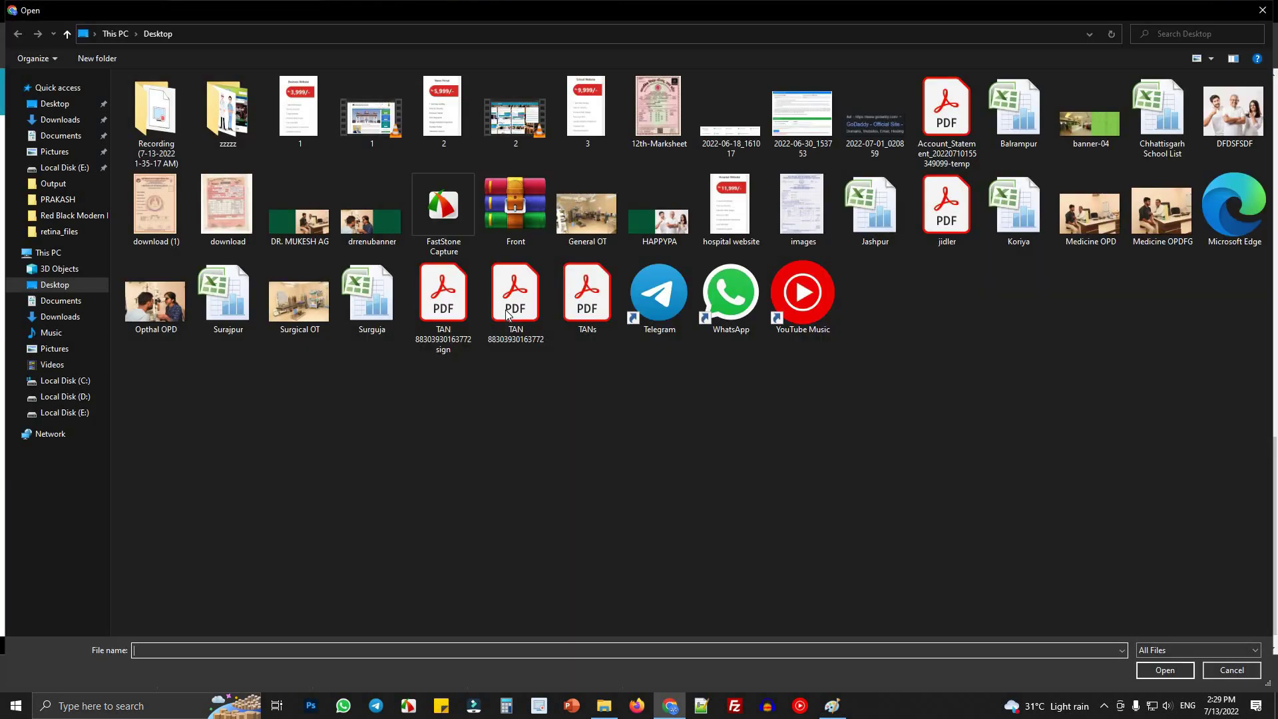
{"action": "double_click", "coordinate": [306, 115]}
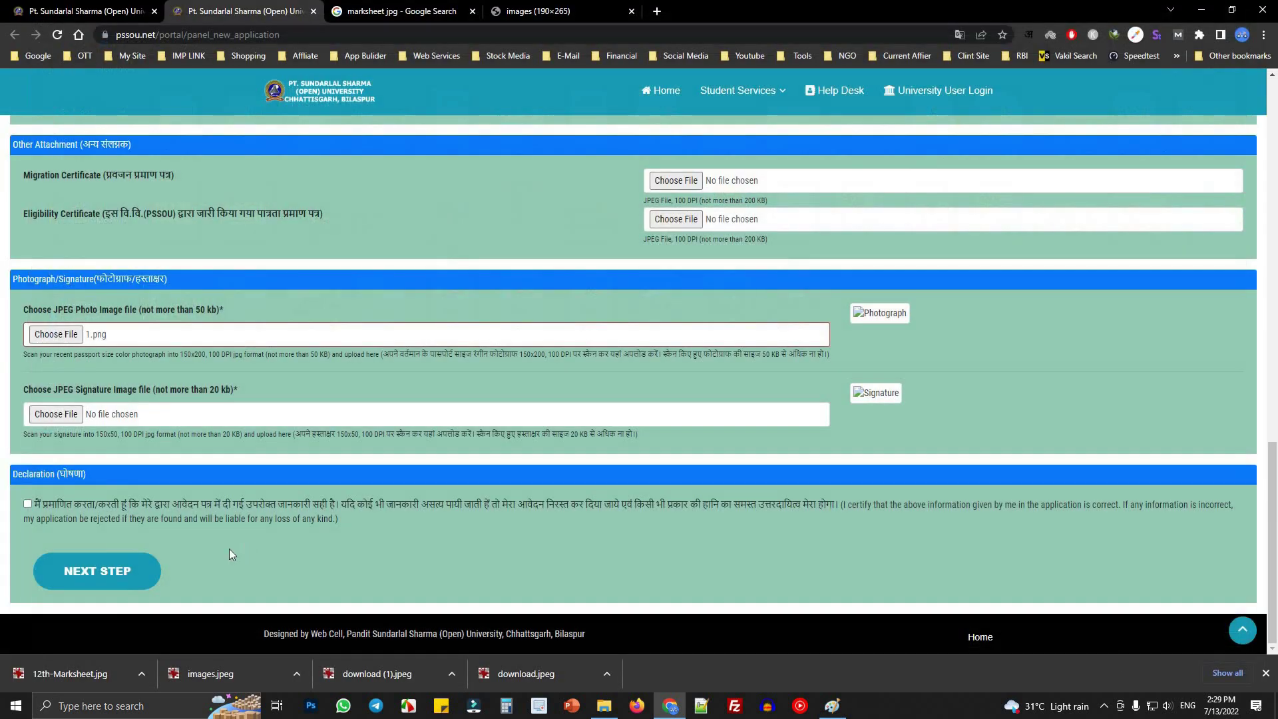
{"action": "left_click", "coordinate": [67, 414]}
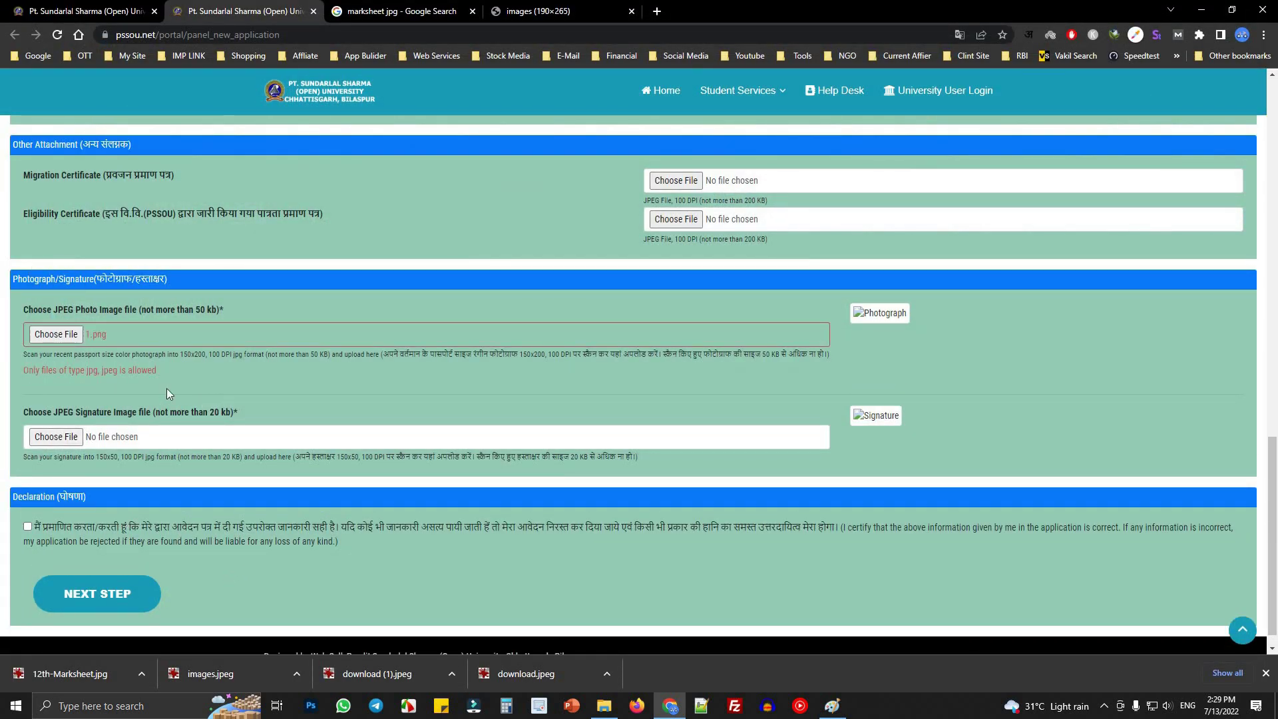
{"action": "left_click", "coordinate": [69, 341]}
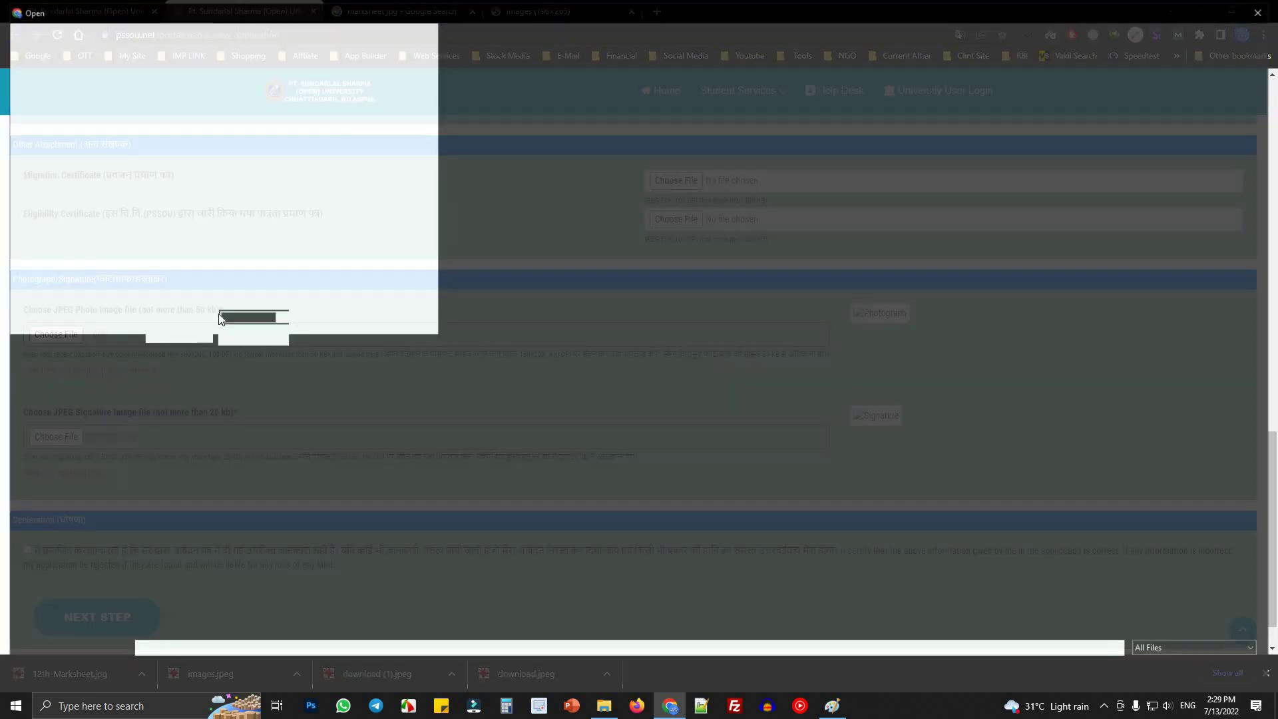
{"action": "left_click", "coordinate": [101, 124]}
{"action": "double_click", "coordinate": [213, 170]}
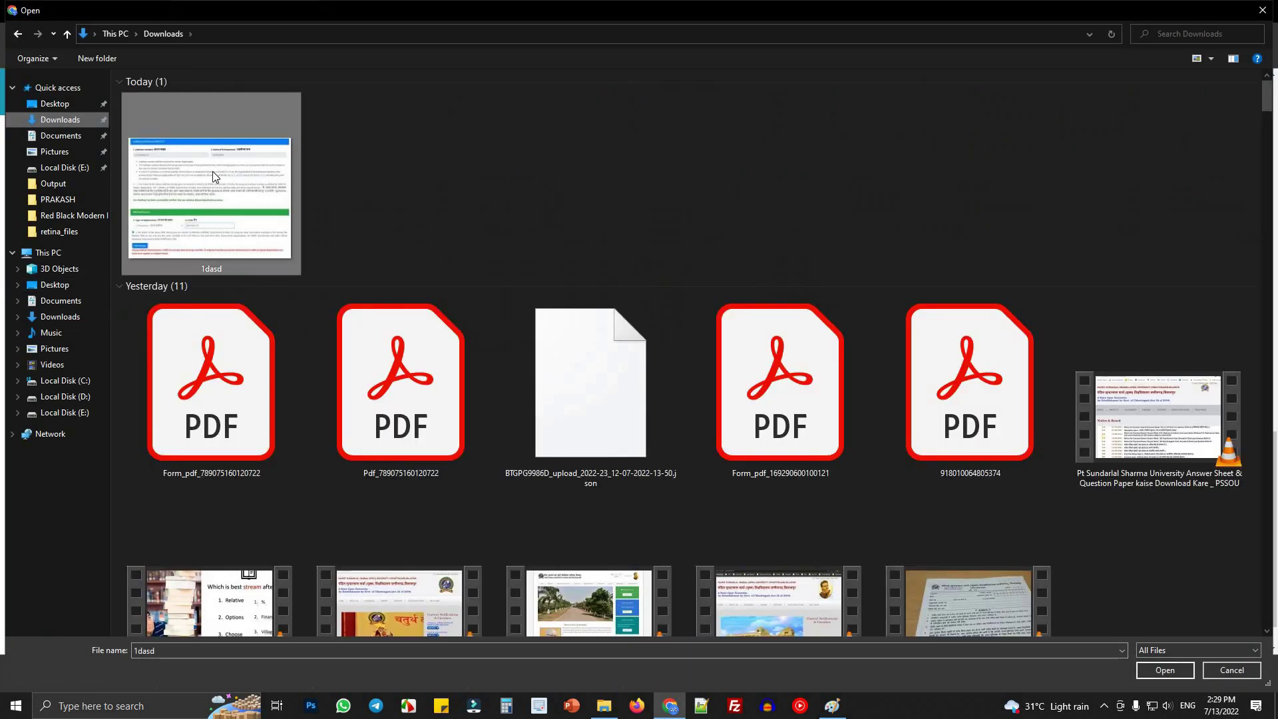
- Attach download (1).jpeg from the Desktop as the signature and tick the declaration
{"action": "left_click", "coordinate": [58, 463]}
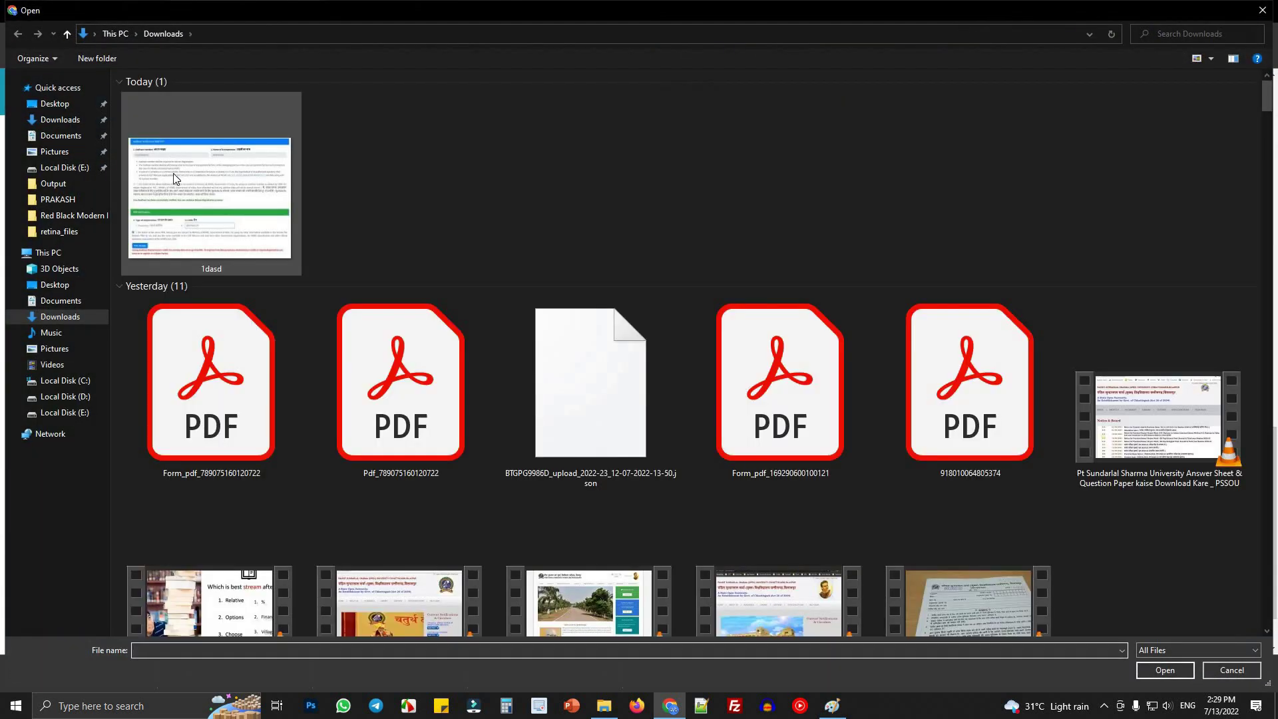
{"action": "double_click", "coordinate": [173, 174]}
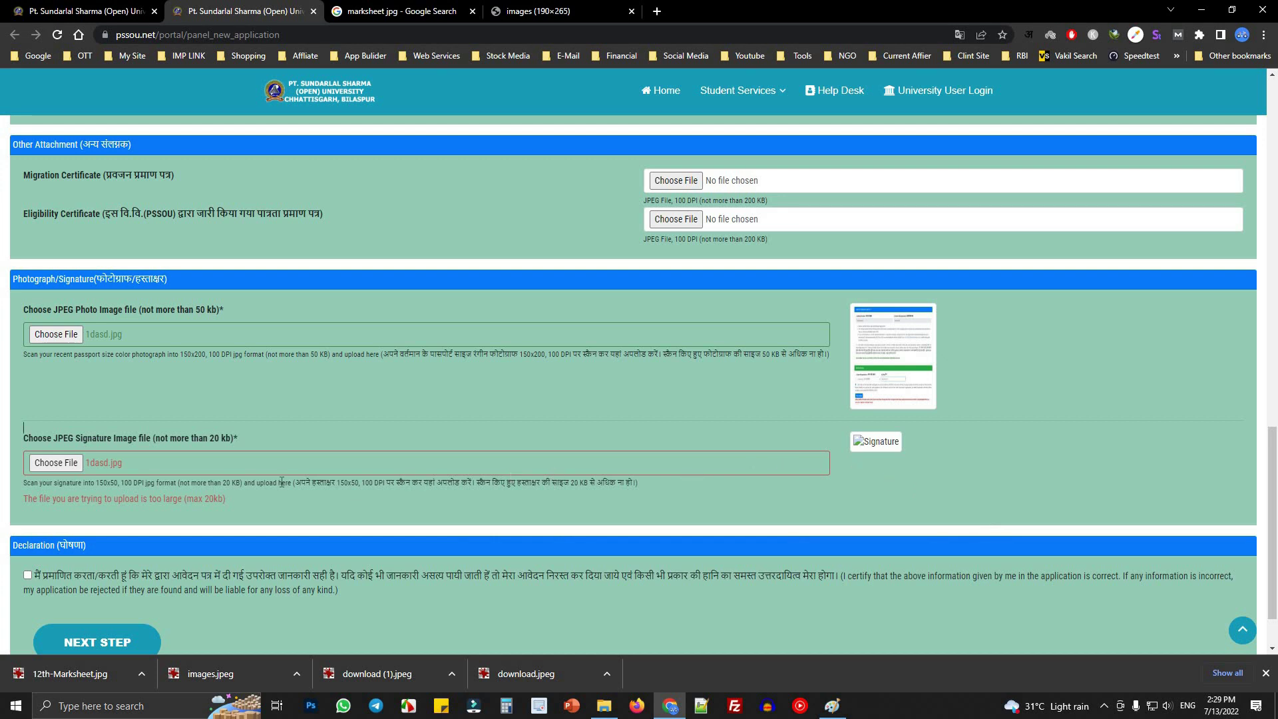
{"action": "left_click_drag", "start_coordinate": [242, 436], "coordinate": [182, 437]}
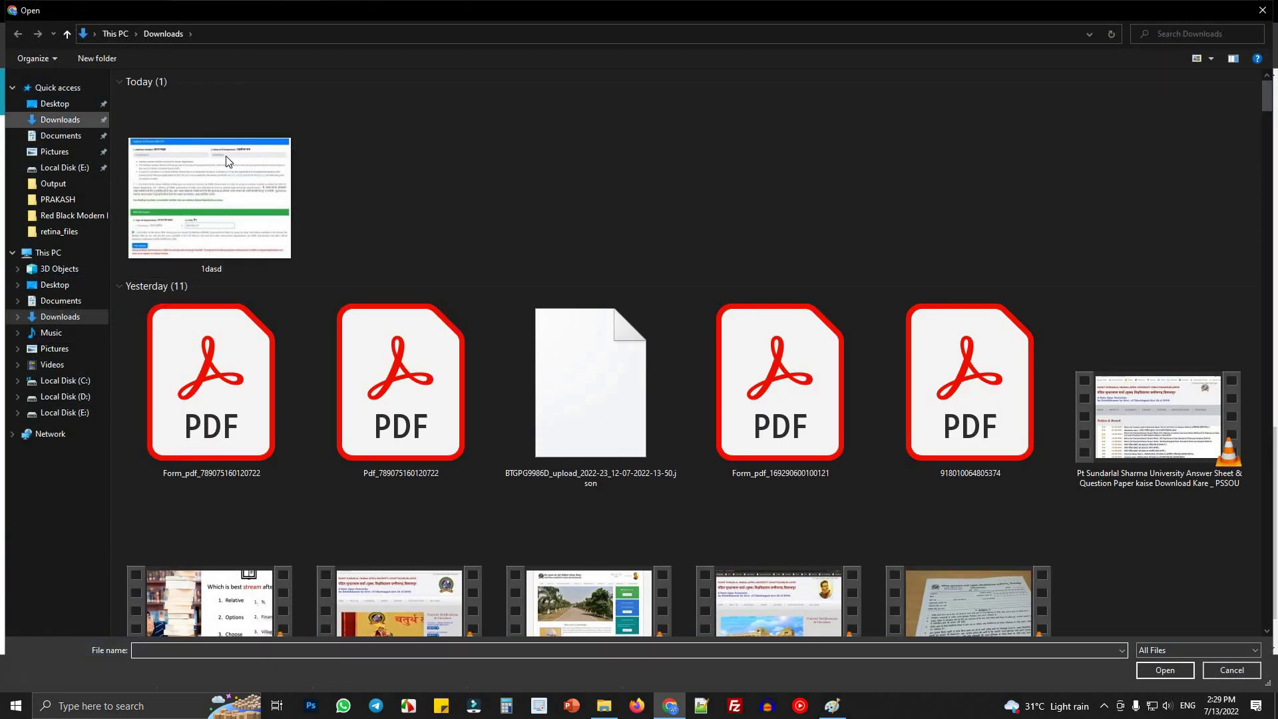
{"action": "scroll", "coordinate": [172, 177], "scroll_direction": "down", "scroll_amount": 1}
{"action": "key", "text": "Escape"}
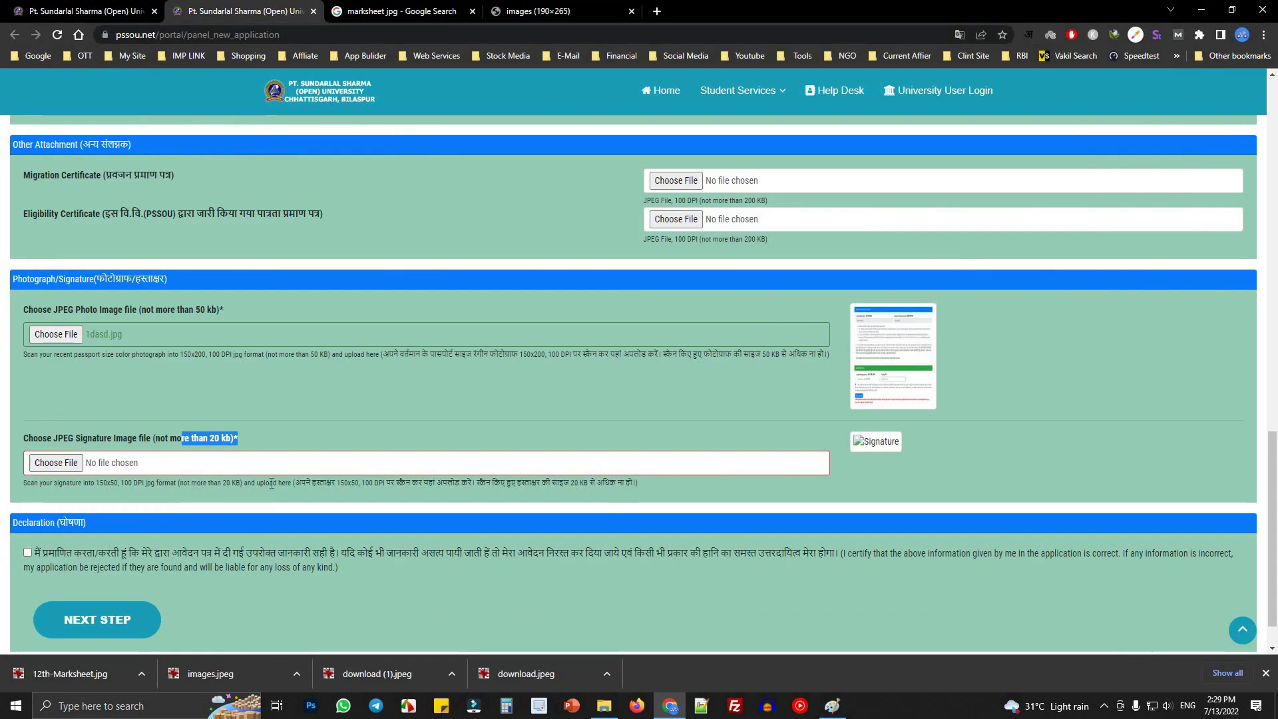
{"action": "left_click", "coordinate": [303, 460]}
{"action": "left_click", "coordinate": [56, 463]}
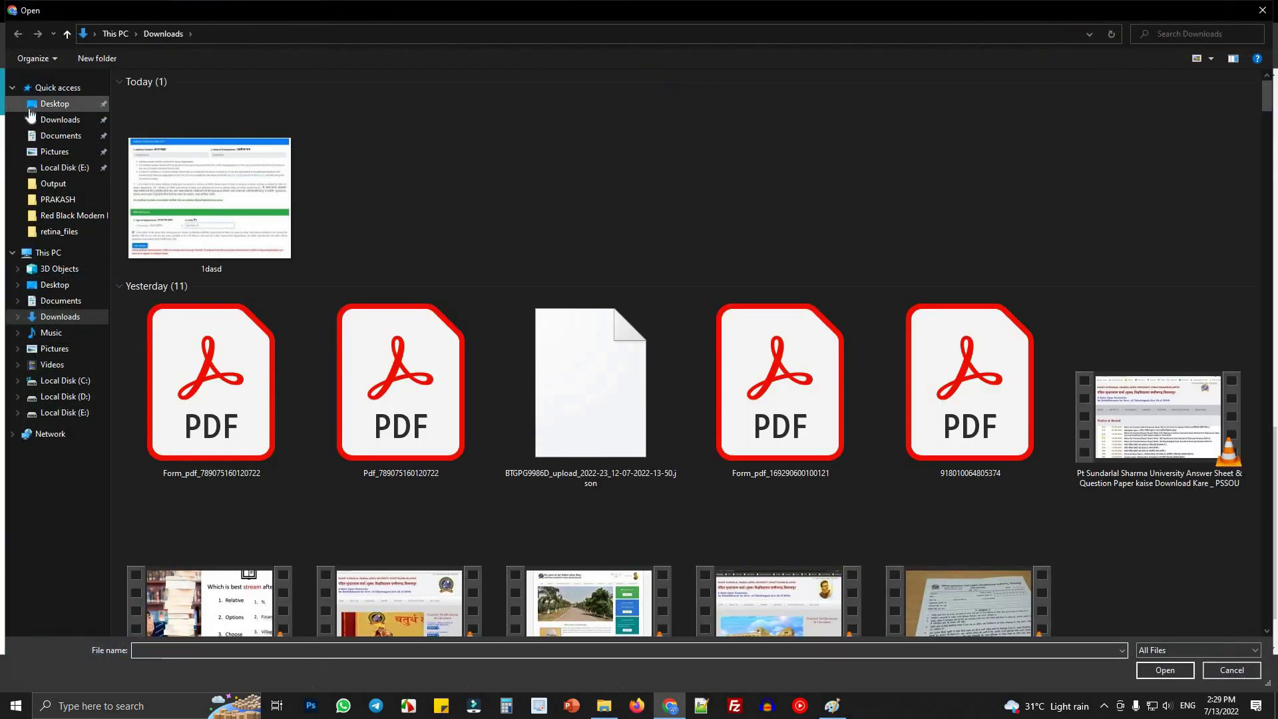
{"action": "left_click", "coordinate": [56, 104]}
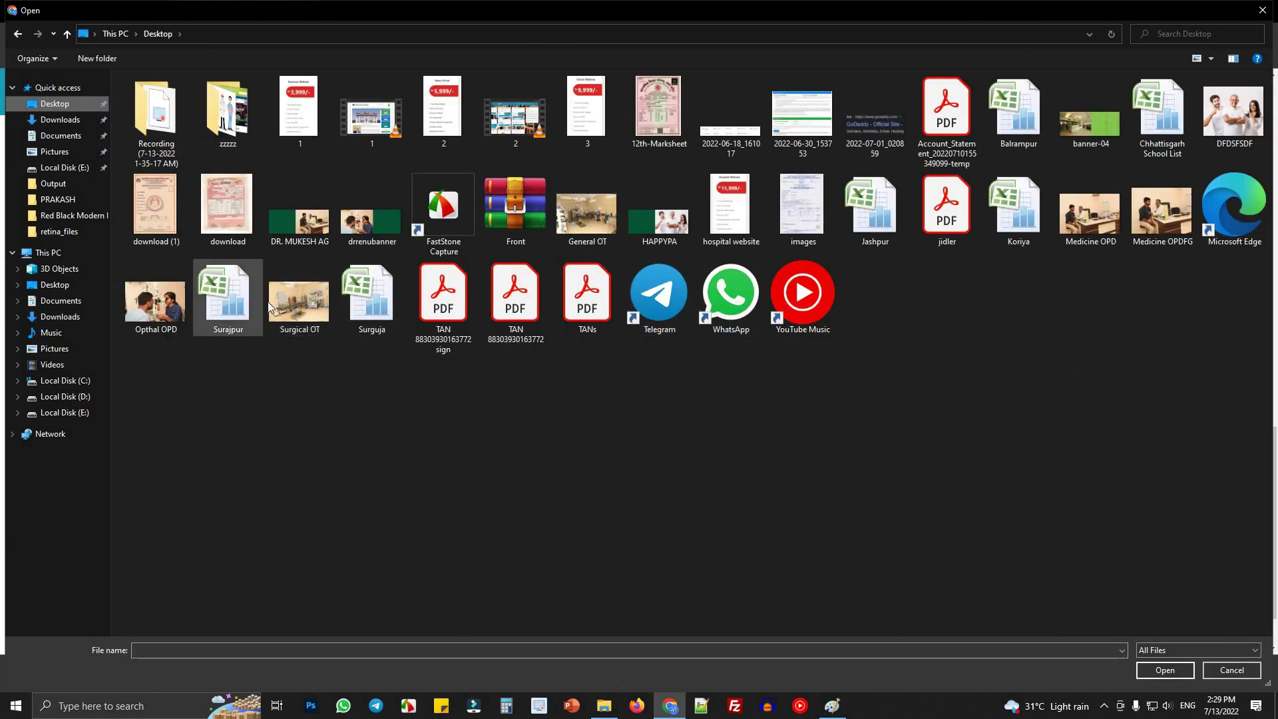
{"action": "double_click", "coordinate": [156, 207]}
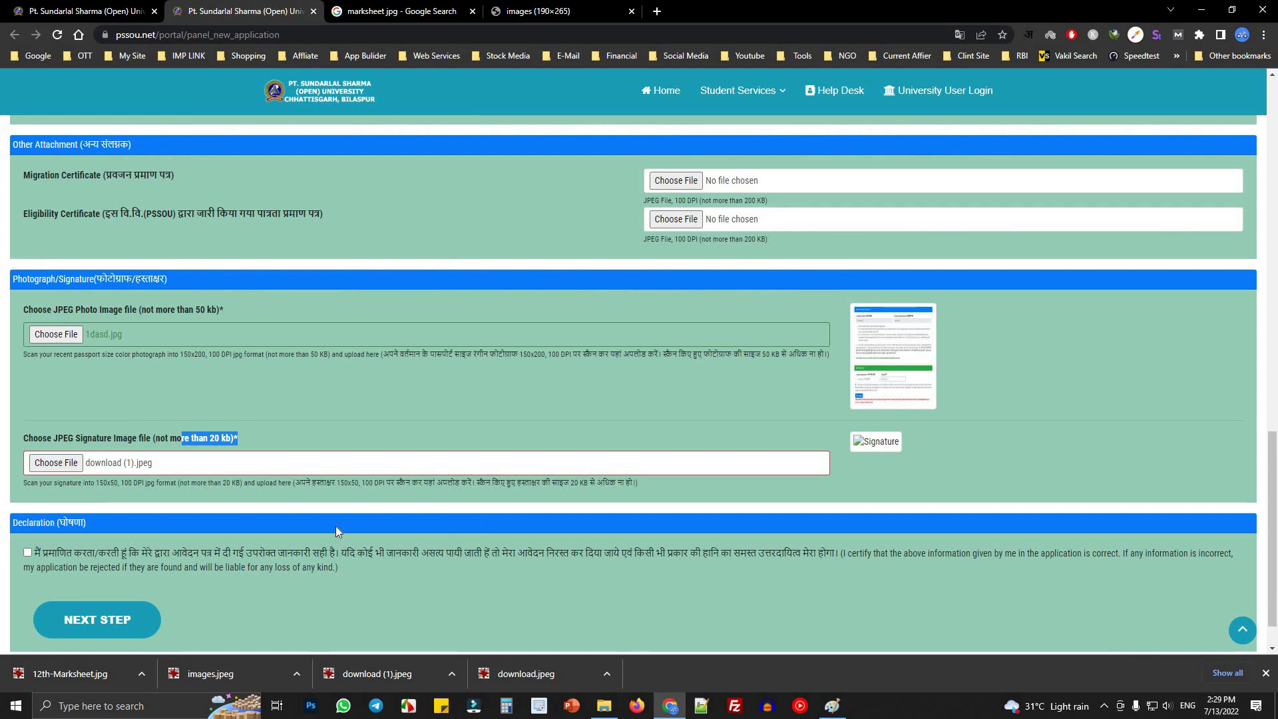
{"action": "scroll", "coordinate": [335, 526], "scroll_direction": "down", "scroll_amount": 1}
{"action": "left_click", "coordinate": [29, 504]}
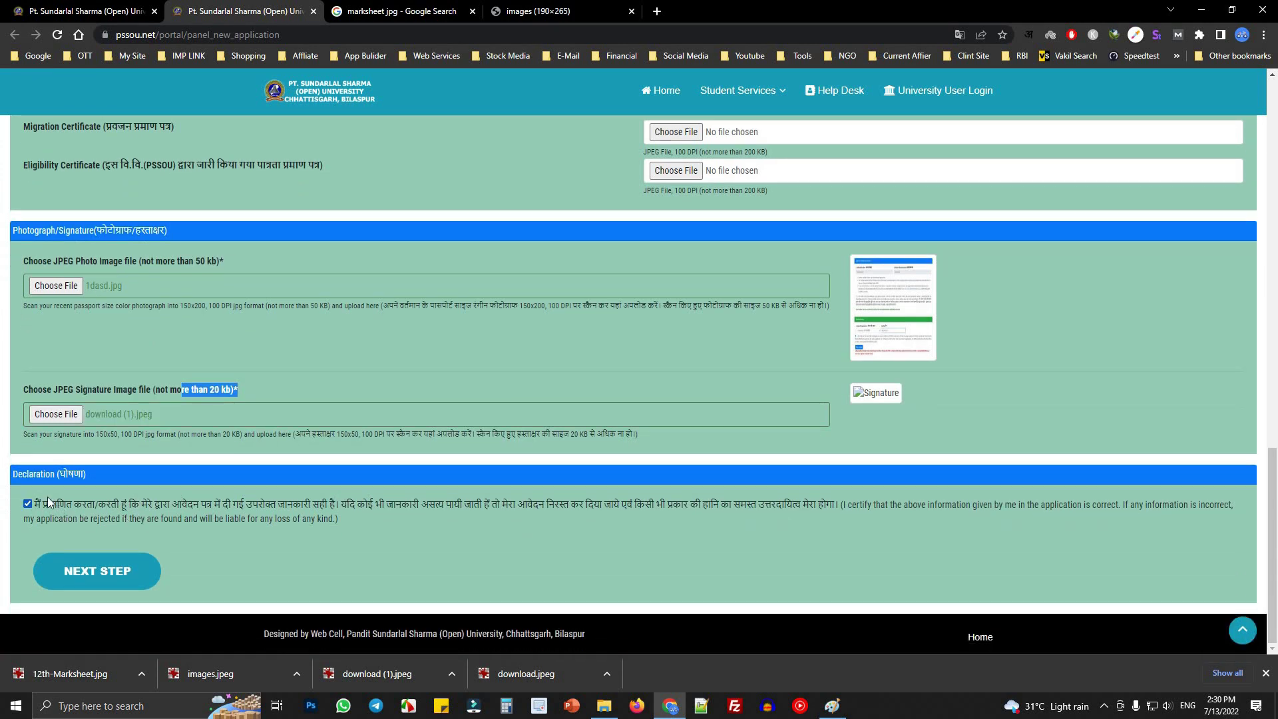
- Submit the filled application and confirm the submission dialog
{"action": "left_click_drag", "start_coordinate": [43, 505], "coordinate": [669, 525]}
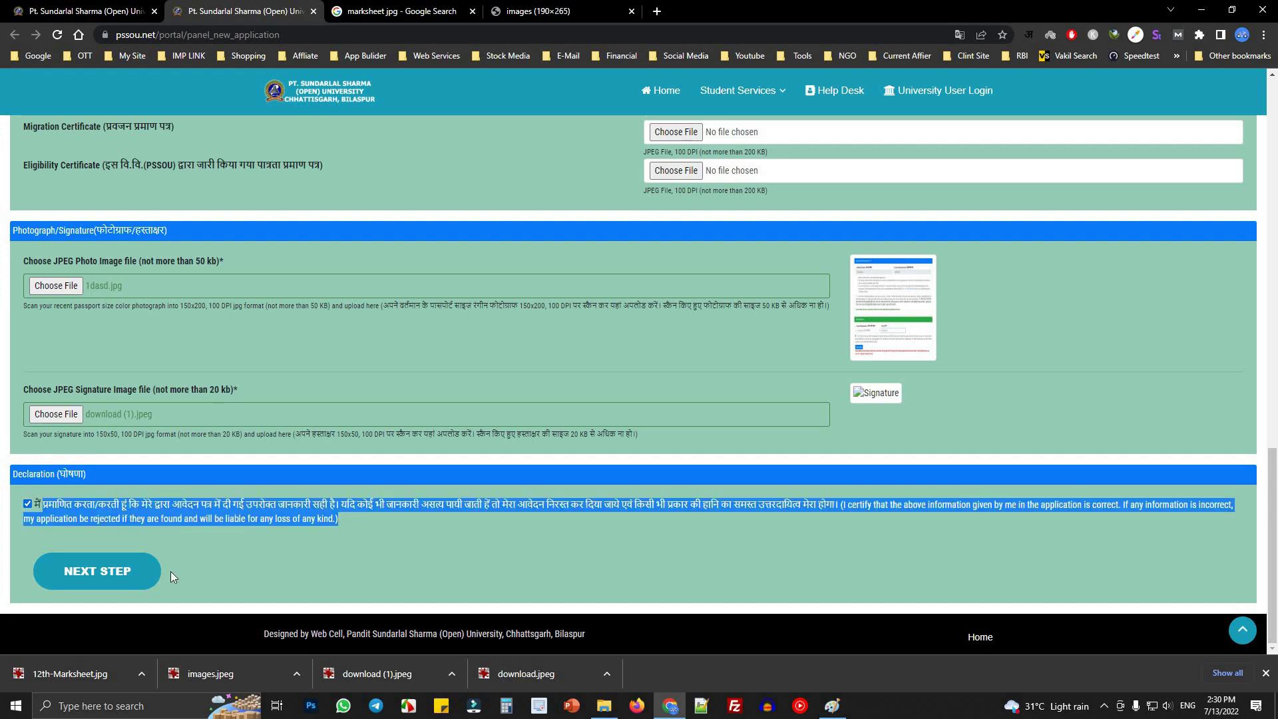
{"action": "left_click", "coordinate": [103, 573]}
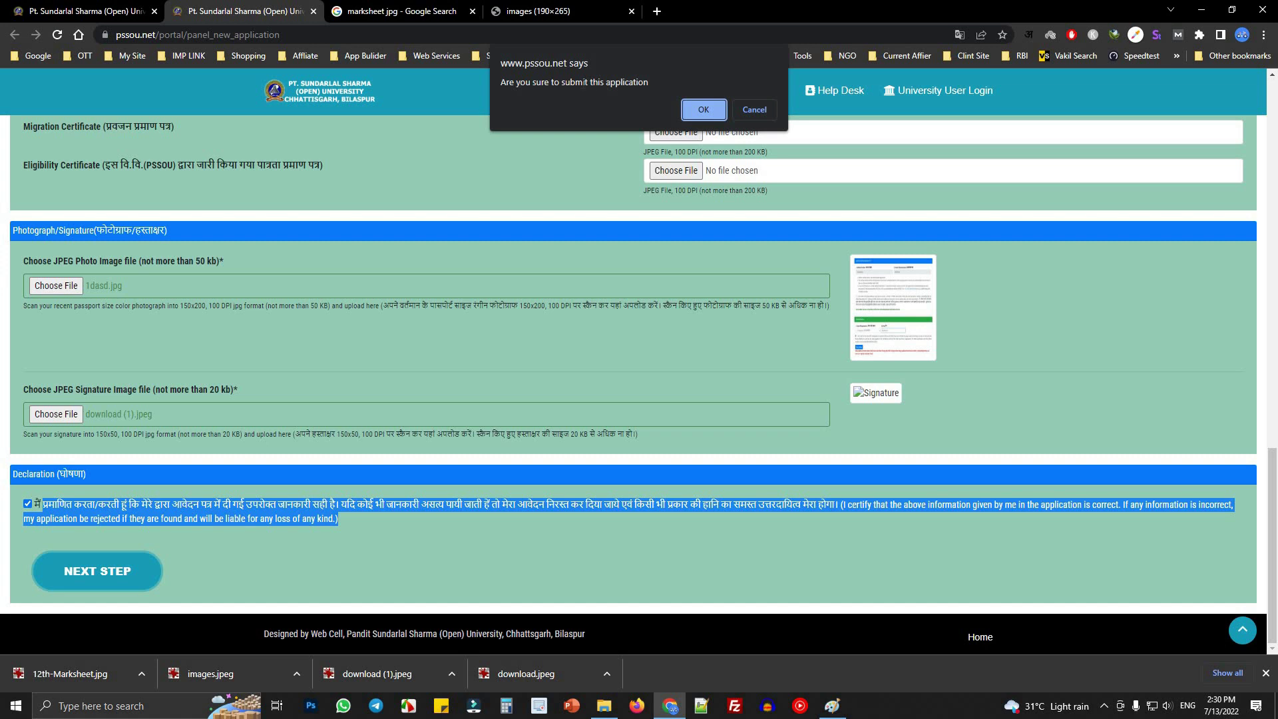
{"action": "left_click", "coordinate": [706, 112]}
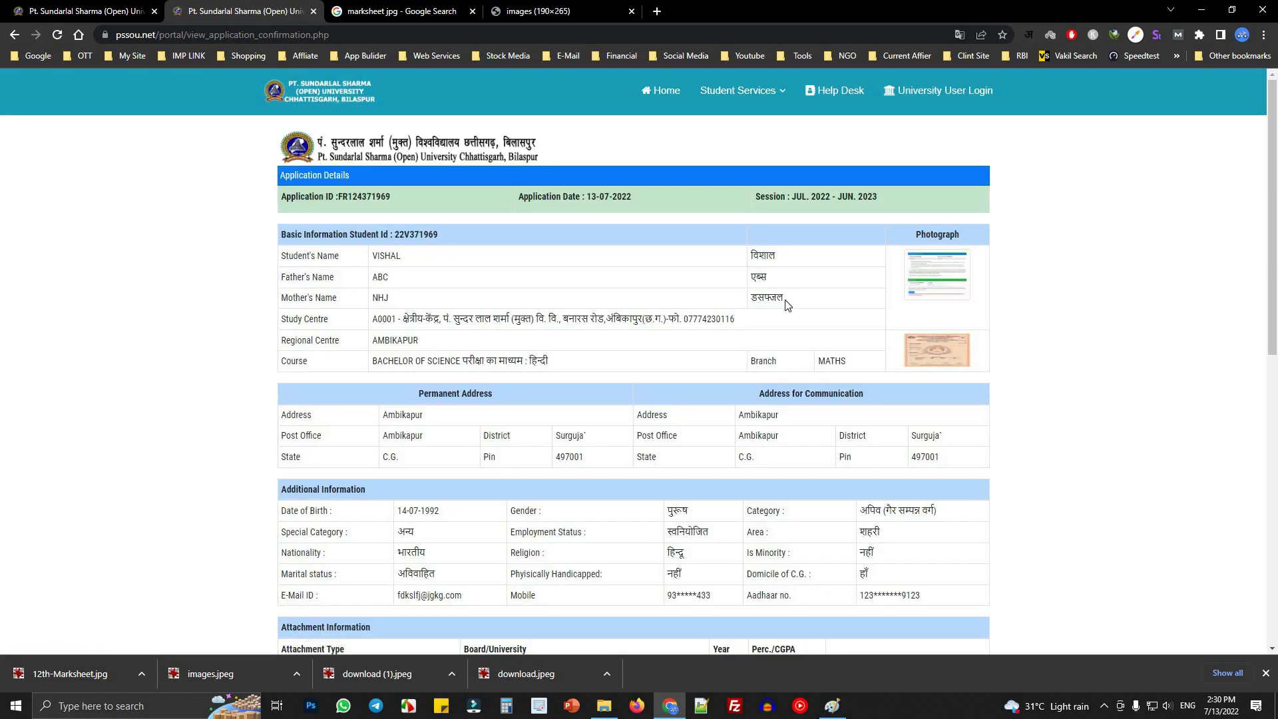
- Review the confirmation page's Application ID, Student ID and 5700.00 total fee
{"action": "scroll", "coordinate": [553, 372], "scroll_direction": "down", "scroll_amount": 10}
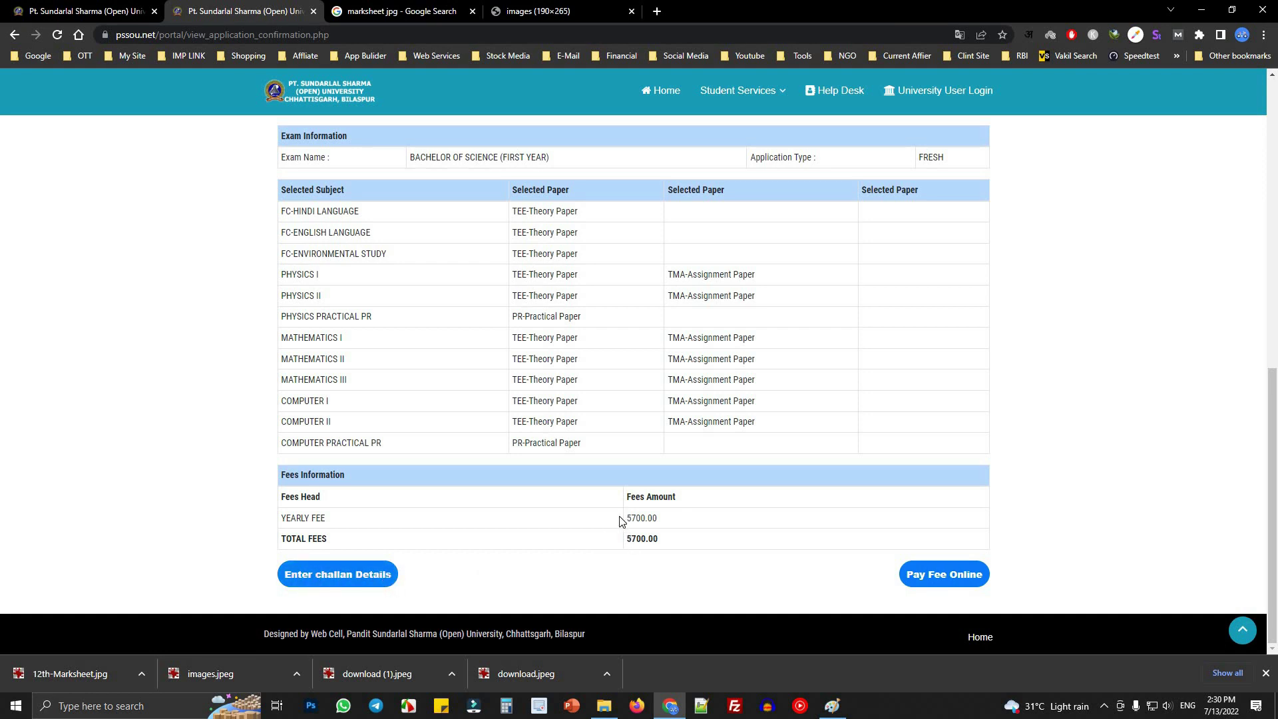
{"action": "scroll", "coordinate": [464, 540], "scroll_direction": "up", "scroll_amount": 5}
{"action": "scroll", "coordinate": [464, 540], "scroll_direction": "up", "scroll_amount": 1}
{"action": "left_click_drag", "start_coordinate": [408, 558], "coordinate": [689, 541]}
{"action": "scroll", "coordinate": [584, 579], "scroll_direction": "down", "scroll_amount": 6}
{"action": "left_click", "coordinate": [665, 548]}
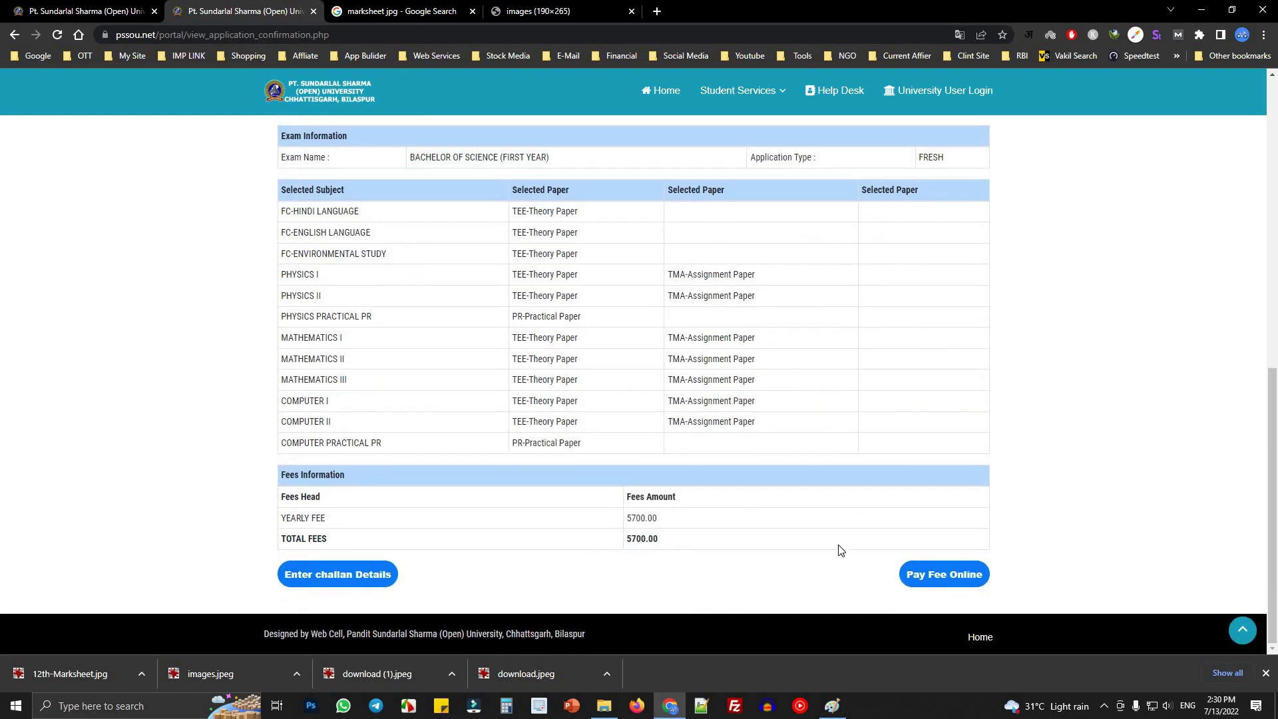
- Start the INR 5700.00 online payment, cancel it on Bank of Baroda, and return to the confirmation
{"action": "left_click", "coordinate": [951, 581]}
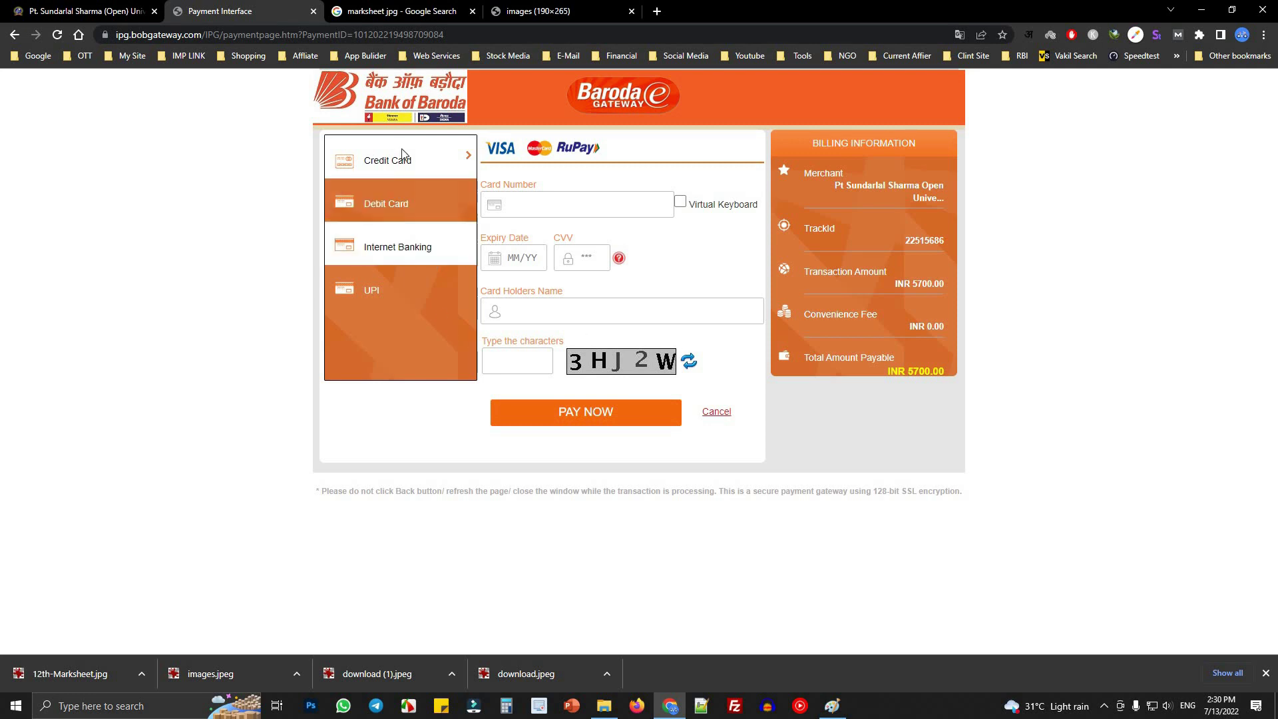
{"action": "left_click", "coordinate": [717, 413]}
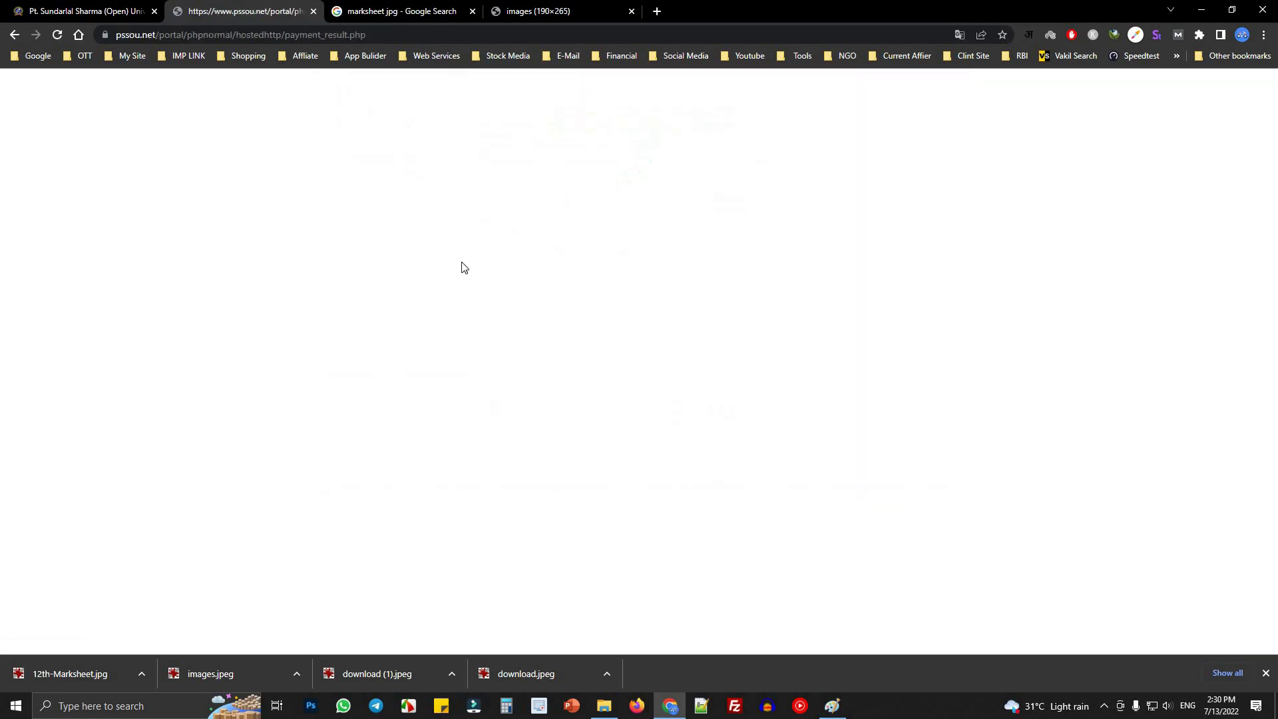
{"action": "left_click", "coordinate": [639, 176]}
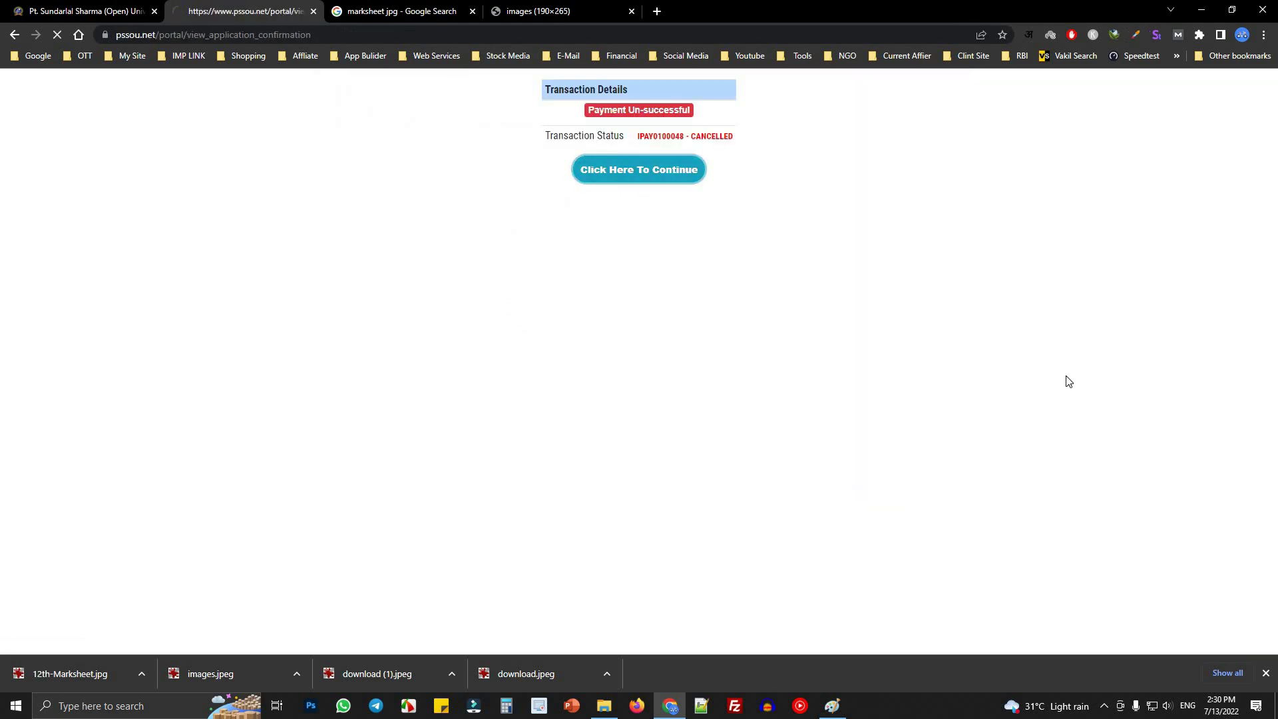
{"action": "scroll", "coordinate": [818, 447], "scroll_direction": "down", "scroll_amount": 5}
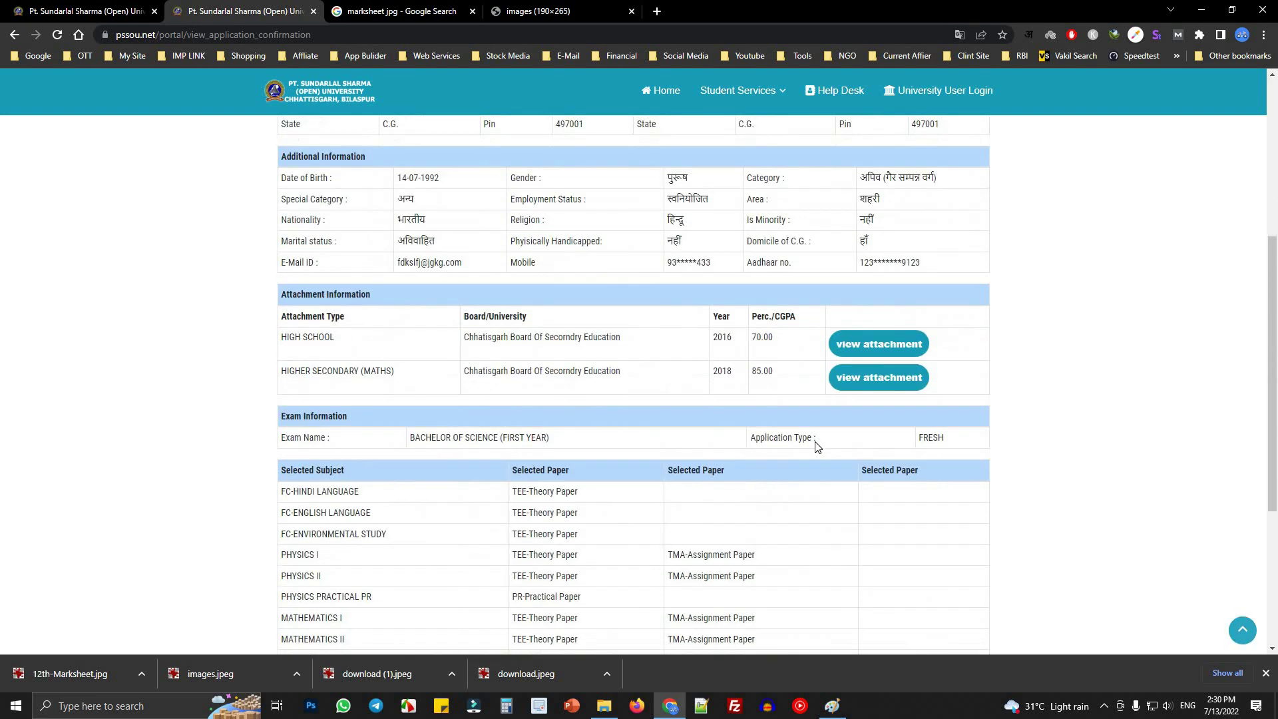
{"action": "scroll", "coordinate": [818, 446], "scroll_direction": "up", "scroll_amount": 5}
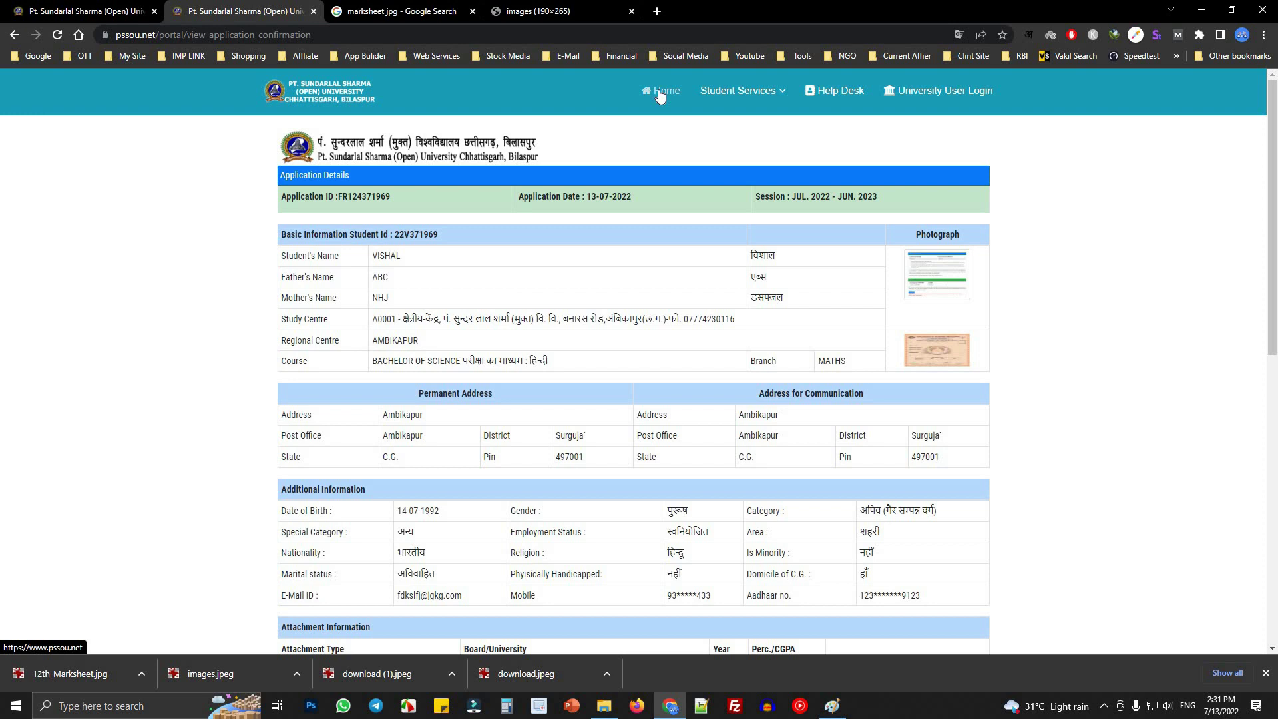
{"action": "triple_click", "coordinate": [360, 234]}
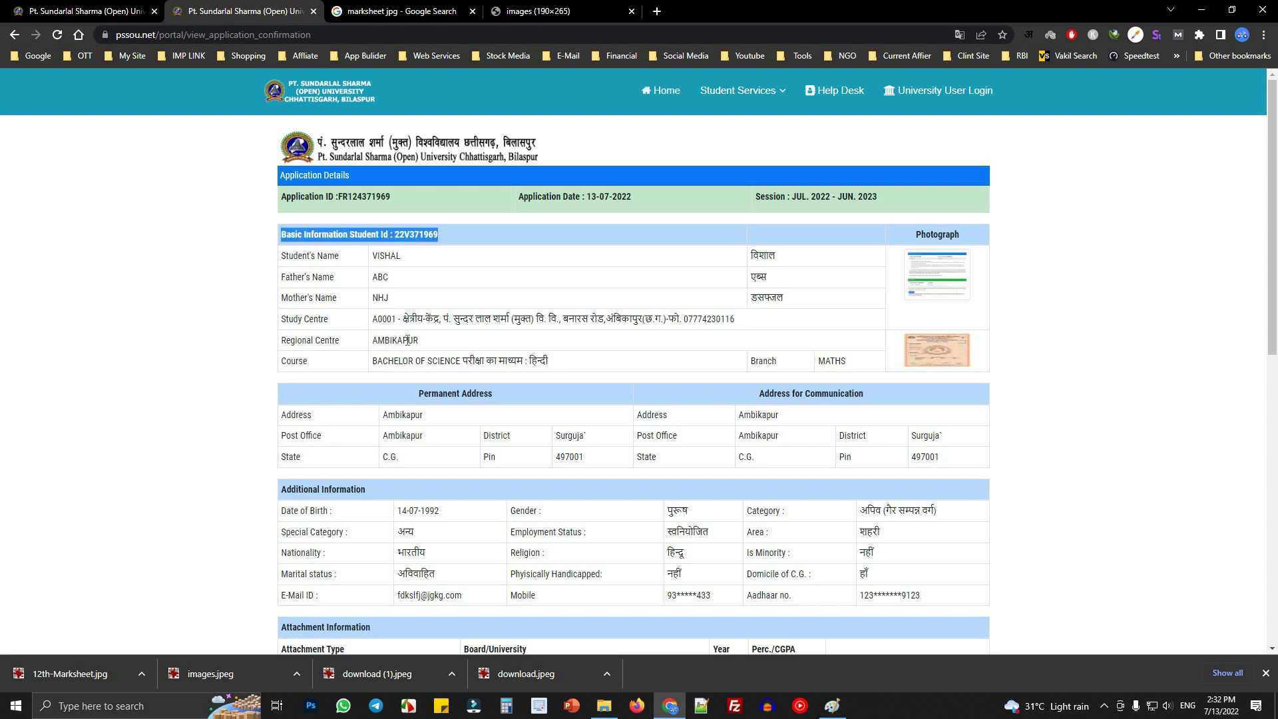
{"action": "left_click", "coordinate": [408, 340]}
{"action": "double_click", "coordinate": [408, 340]}
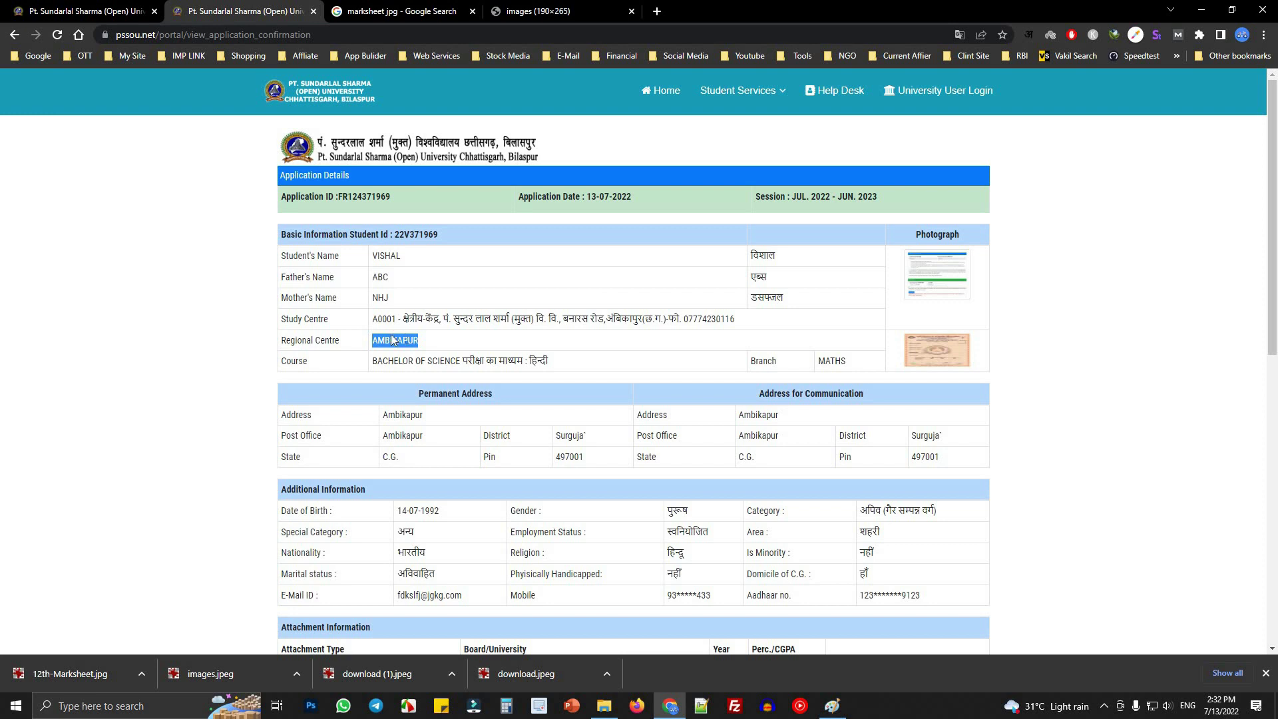
{"action": "left_click_drag", "start_coordinate": [376, 318], "coordinate": [780, 327]}
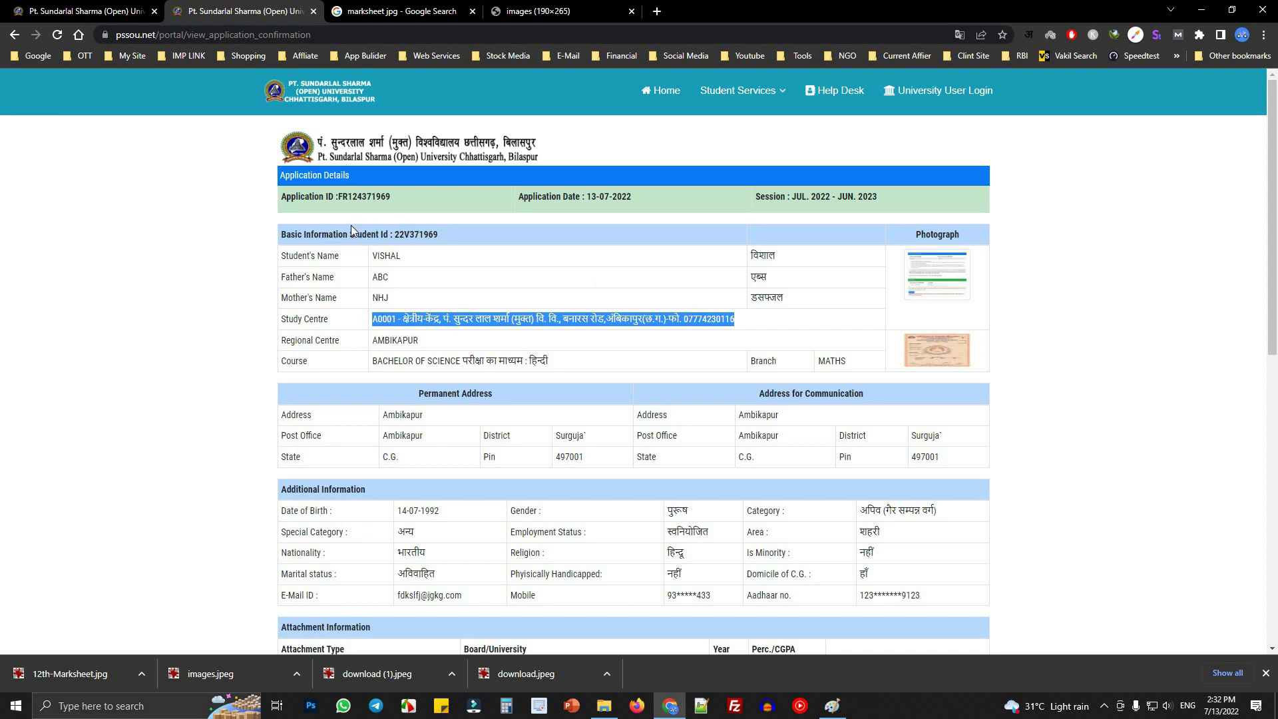
{"action": "left_click", "coordinate": [97, 12]}
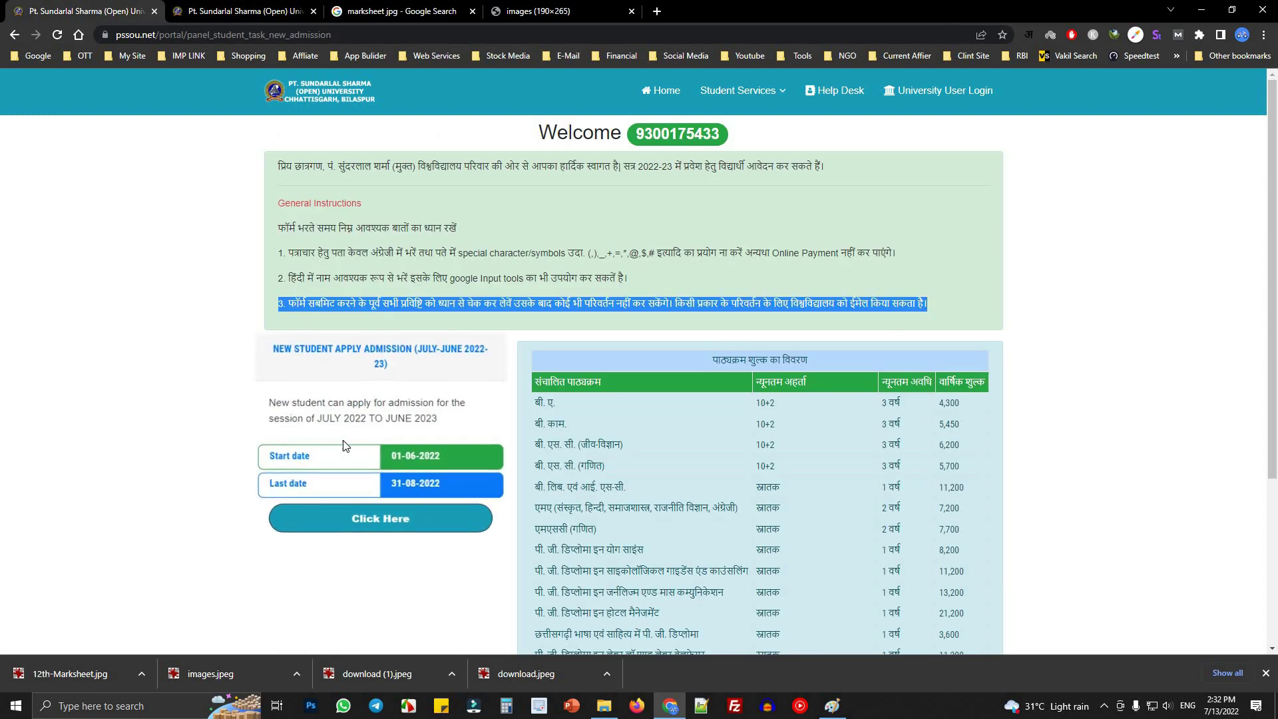
{"action": "left_click", "coordinate": [470, 485]}
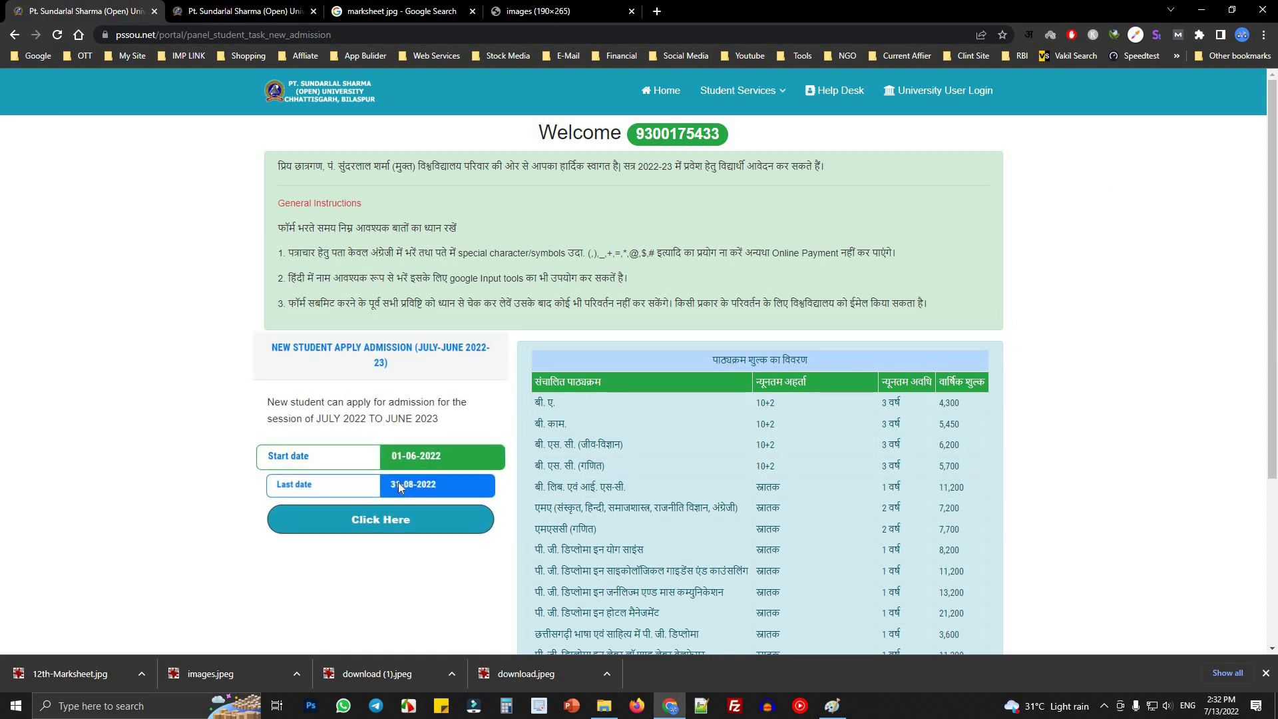
{"action": "key", "text": "ctrl+Tab"}
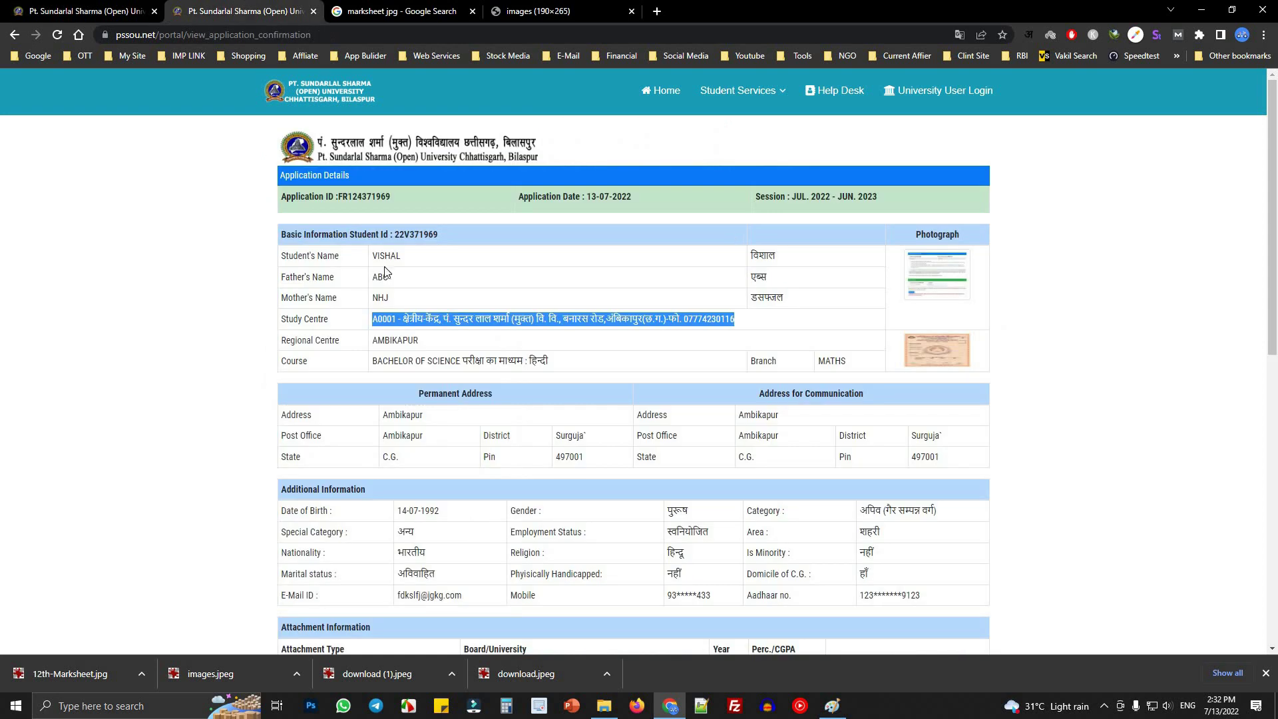
{"action": "left_click_drag", "start_coordinate": [291, 234], "coordinate": [439, 238]}
{"action": "left_click", "coordinate": [440, 238]}
{"action": "triple_click", "coordinate": [440, 238]}
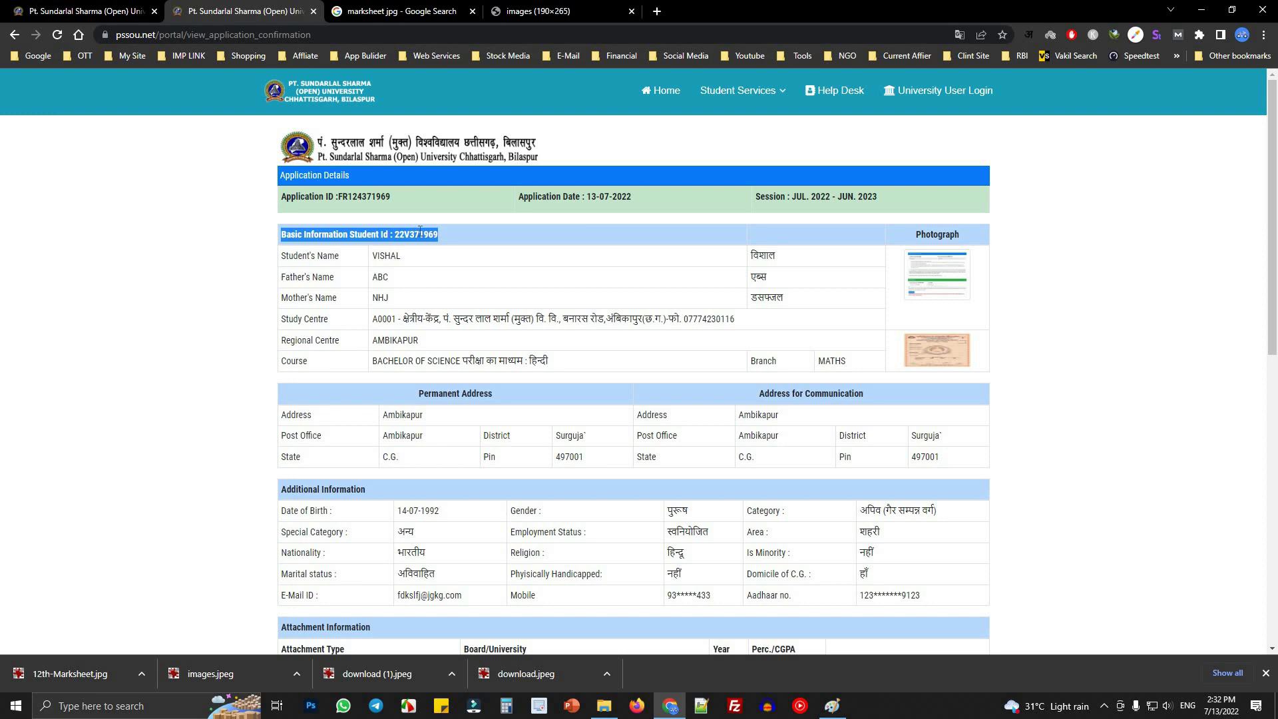
{"action": "left_click", "coordinate": [72, 8]}
{"action": "left_click_drag", "start_coordinate": [279, 227], "coordinate": [949, 319]}
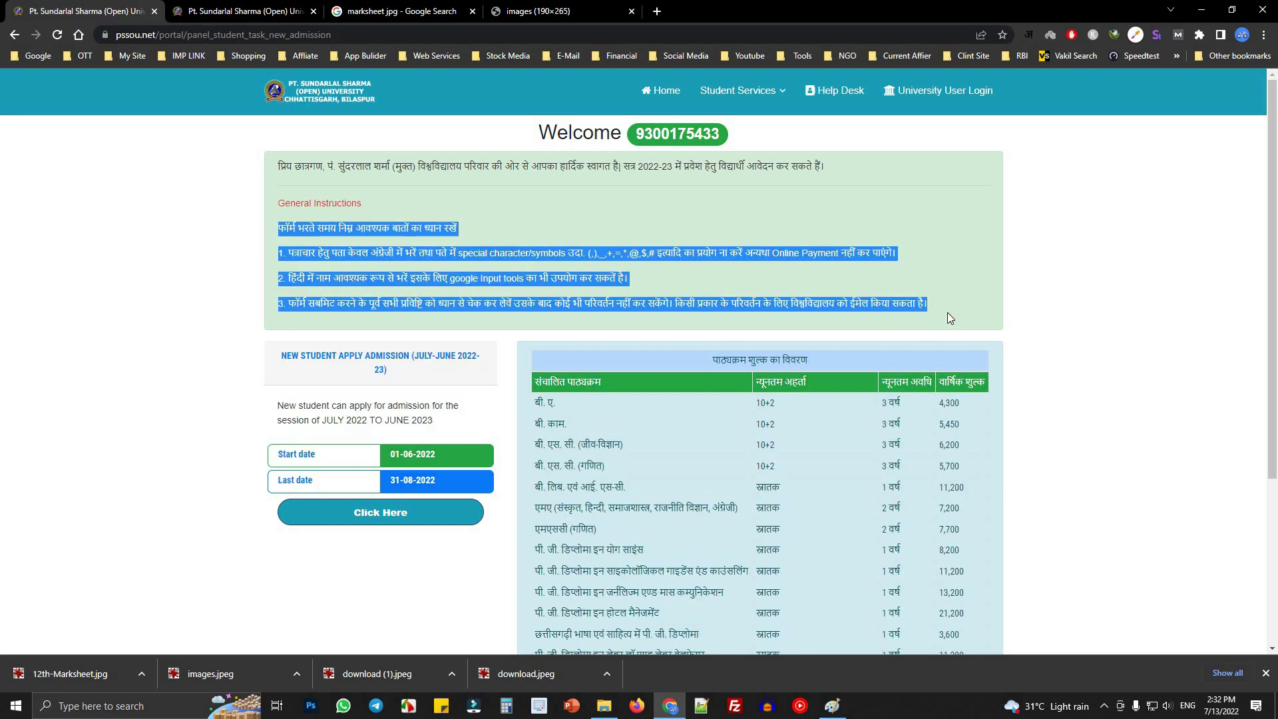
{"action": "left_click", "coordinate": [248, 12]}
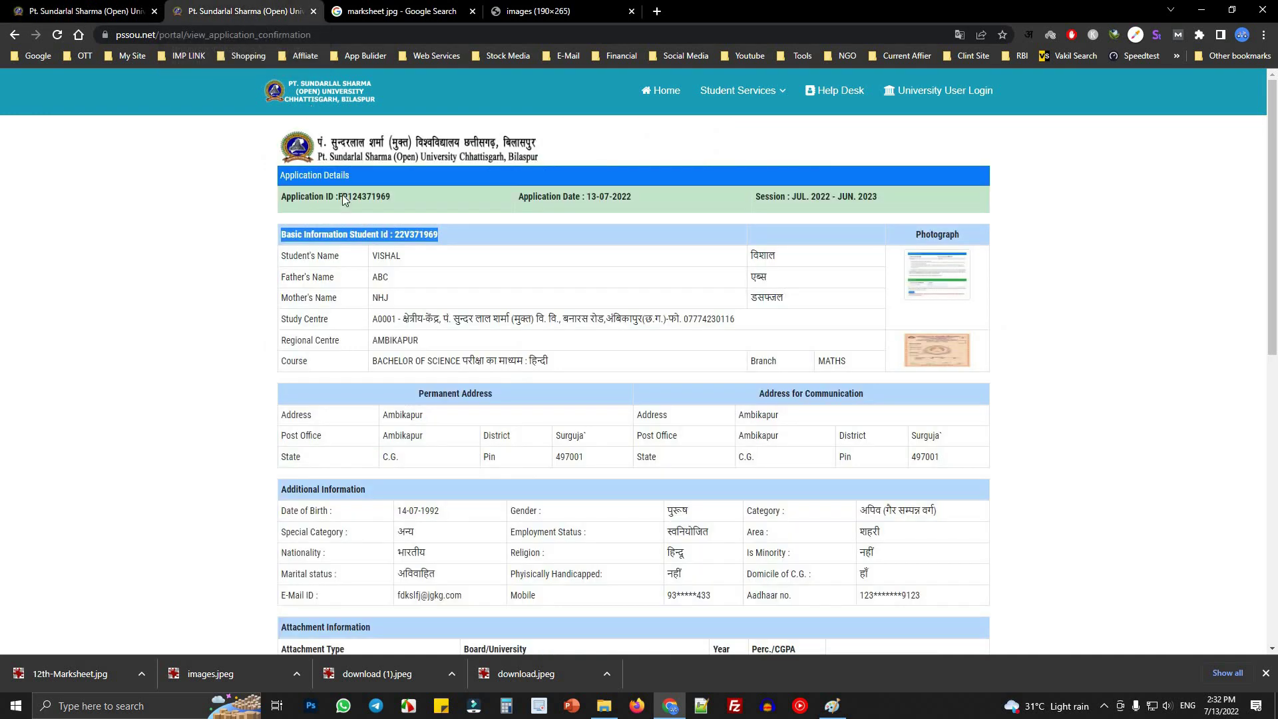